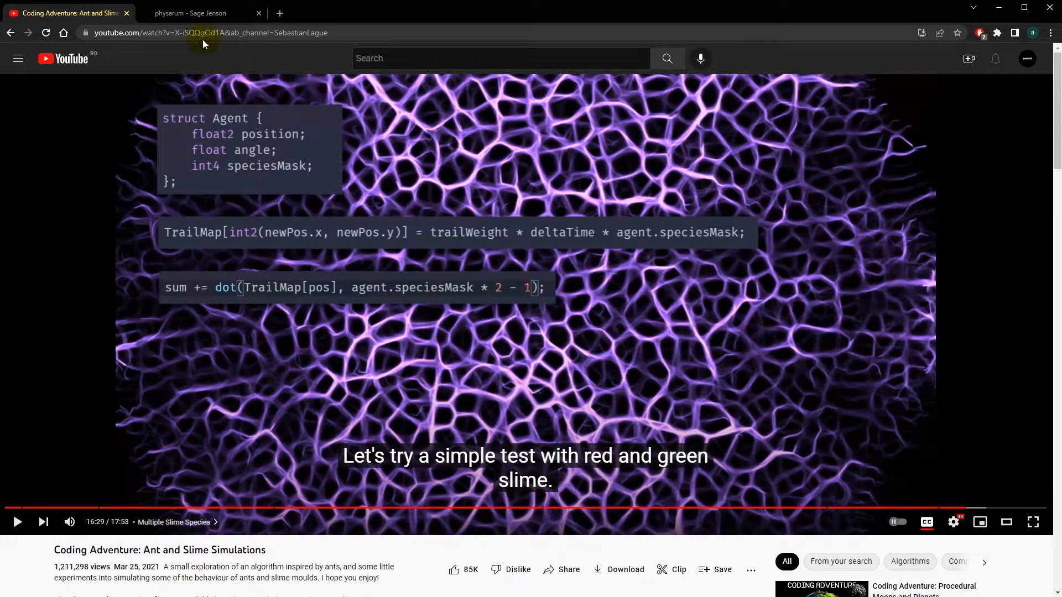
# Open the Sage Jenson physarum article and read through its simulation description and diagrams.
pyautogui.click(185, 15)
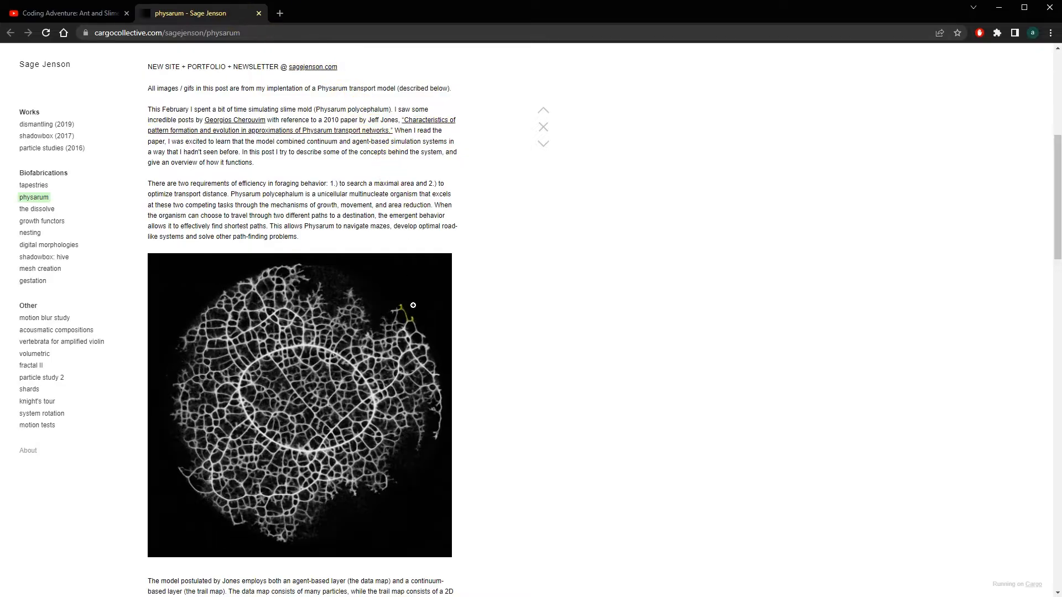
pyautogui.scroll(-9, 423, 311)
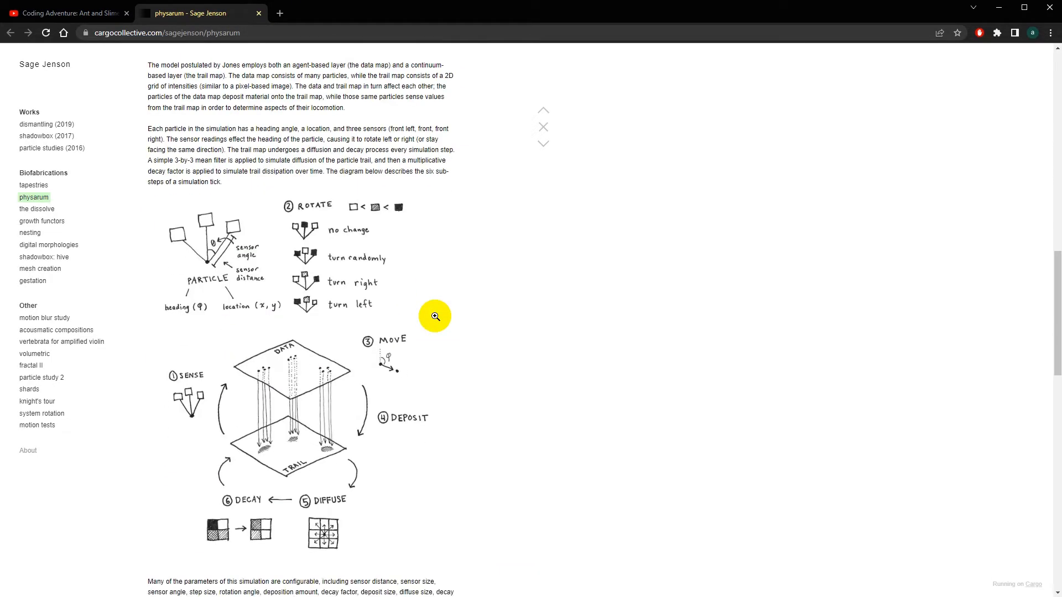
pyautogui.scroll(-1, 435, 317)
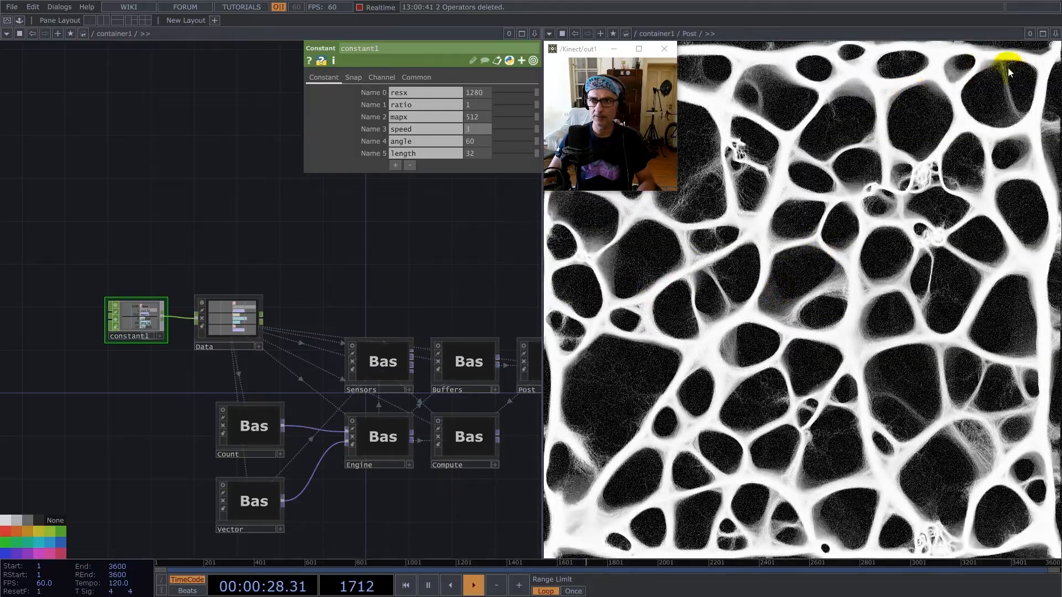
# In TouchDesigner, close the pane showing the Post output, leave container1 and enter the project1 network.
pyautogui.click(1055, 33)
pyautogui.click(991, 111)
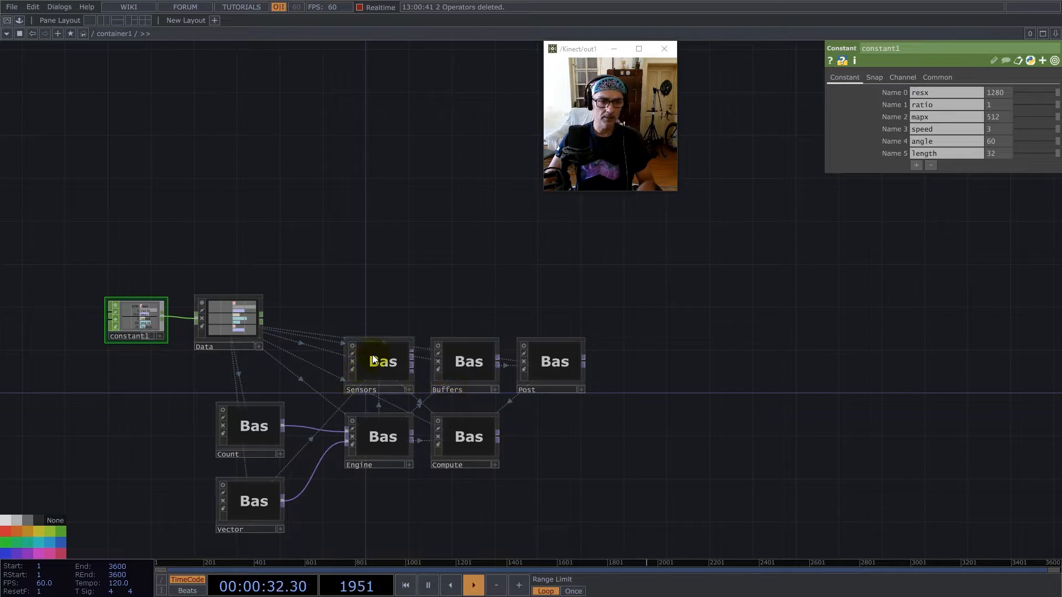
pyautogui.scroll(-6, 448, 304)
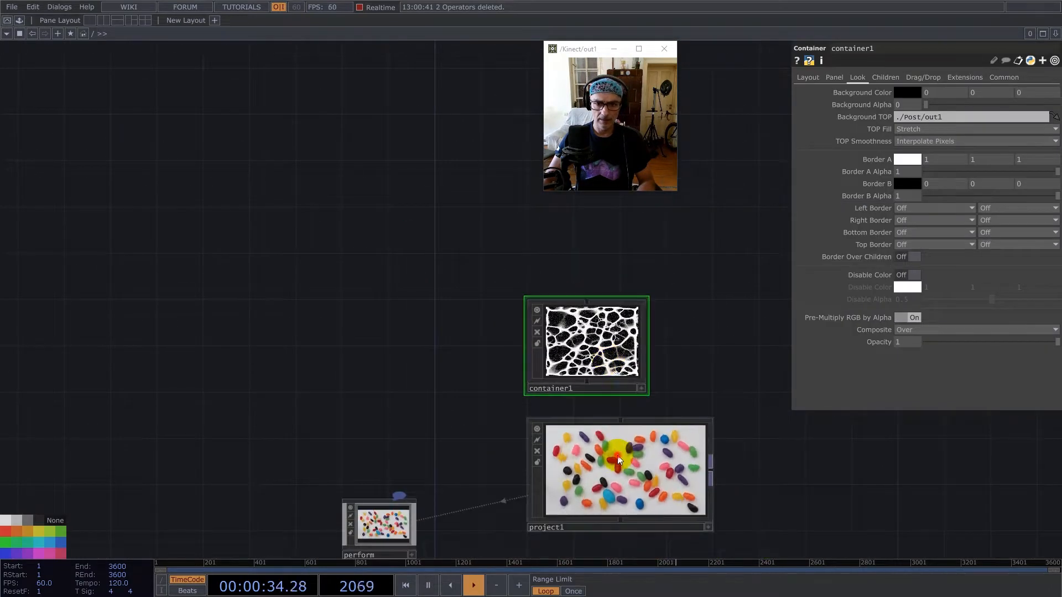
pyautogui.scroll(3, 619, 460)
pyautogui.scroll(2, 531, 372)
# Delete all the default operators in the project1 network, including the remaining noise1.
pyautogui.moveTo(66, 224); pyautogui.dragTo(947, 441)
pyautogui.press('Delete')
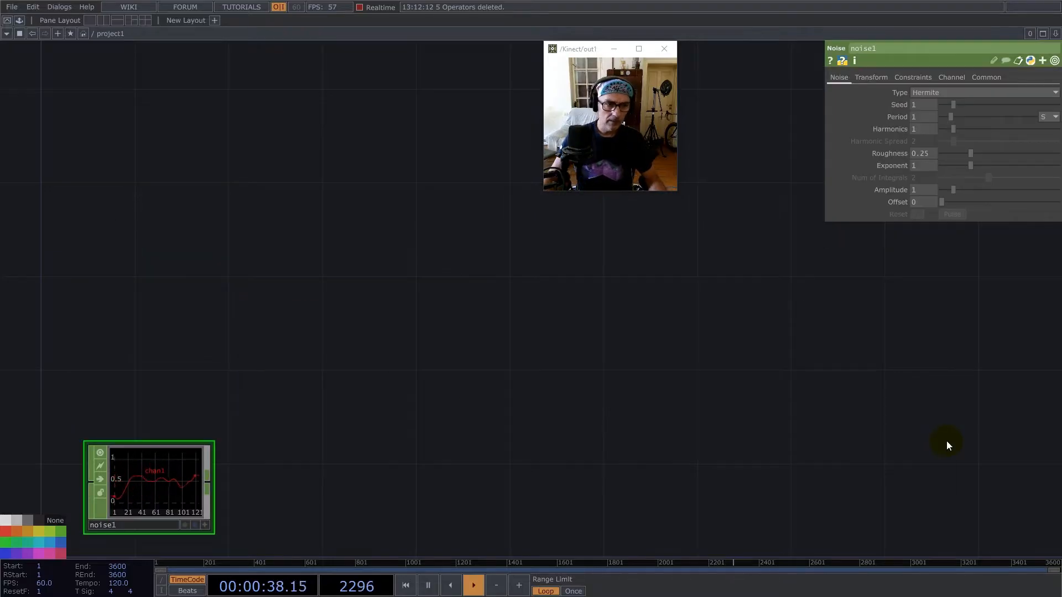
pyautogui.moveTo(191, 362); pyautogui.dragTo(409, 307)
pyautogui.moveTo(371, 306); pyautogui.dragTo(585, 463, button='right')
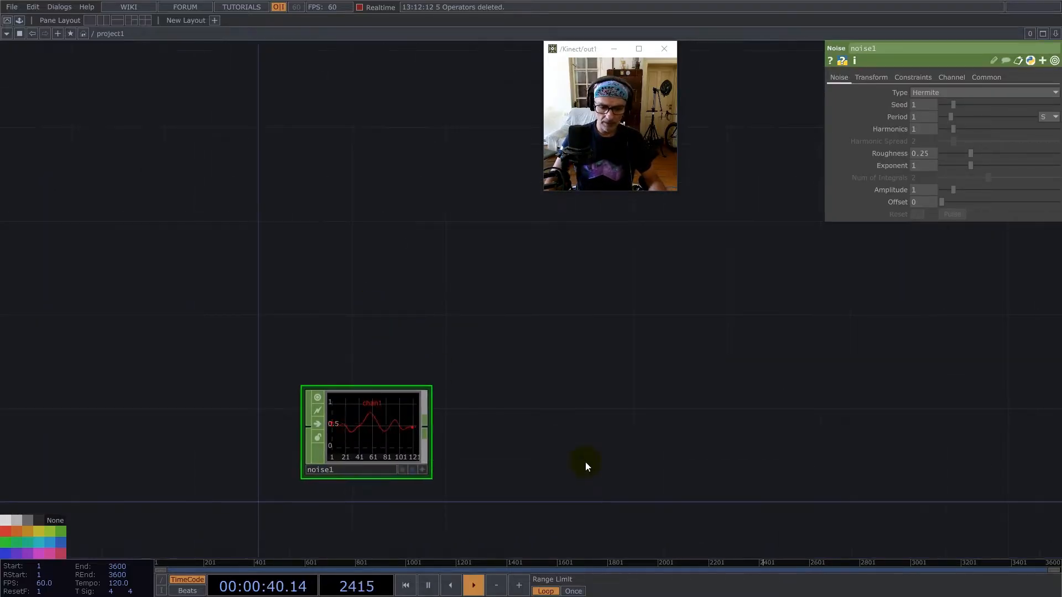
pyautogui.press('Delete')
# Add a Constant CHOP to the empty project1 network.
pyautogui.press('Tab')
pyautogui.write('co')
pyautogui.click(246, 288)
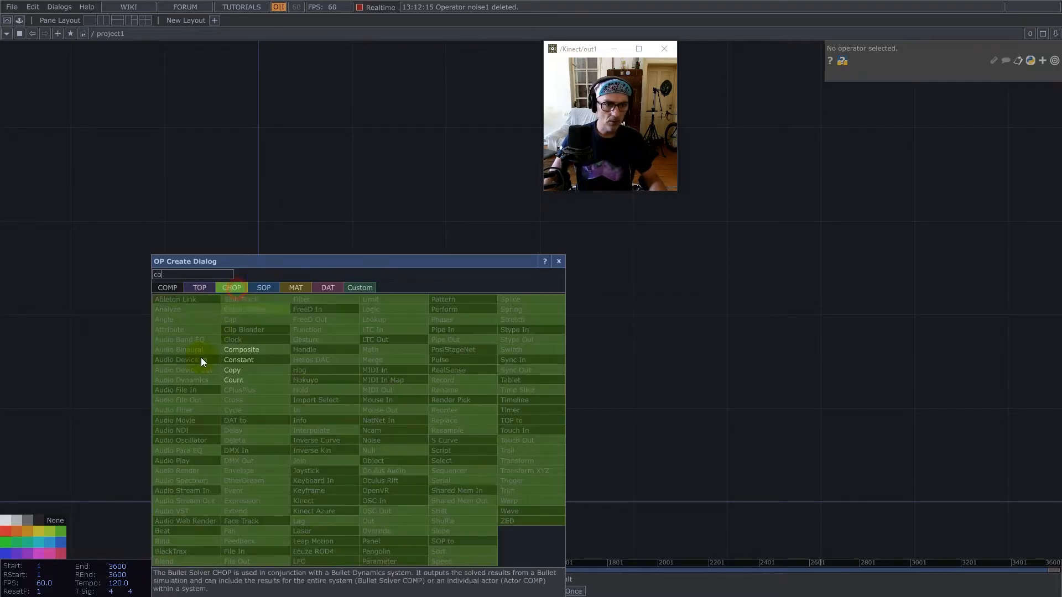
pyautogui.click(251, 359)
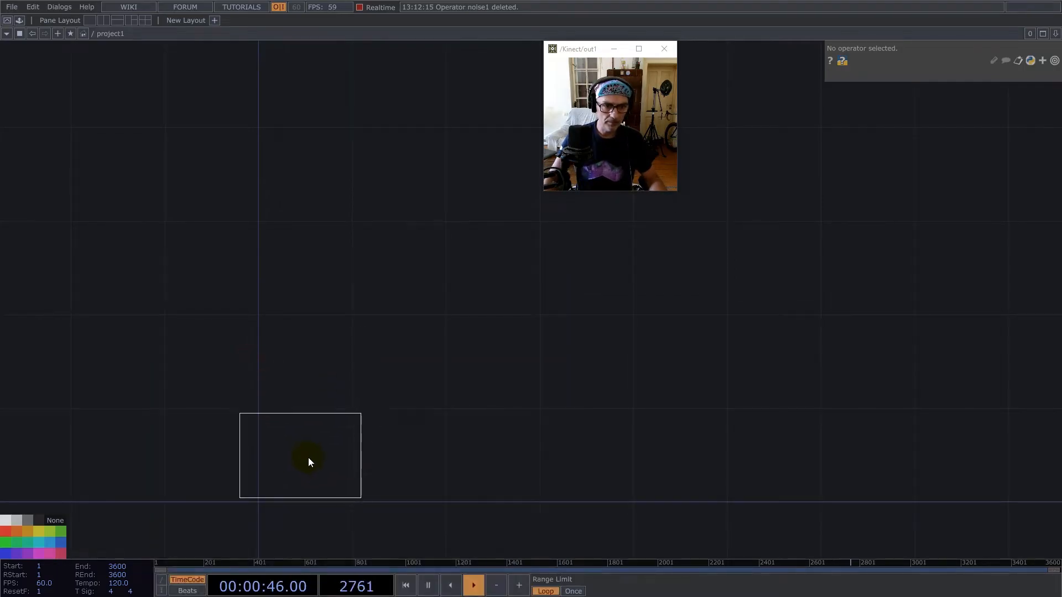
pyautogui.click(310, 459)
# Add a Null CHOP connected to the output of the Constant CHOP.
pyautogui.rightClick(379, 456)
pyautogui.write('n')
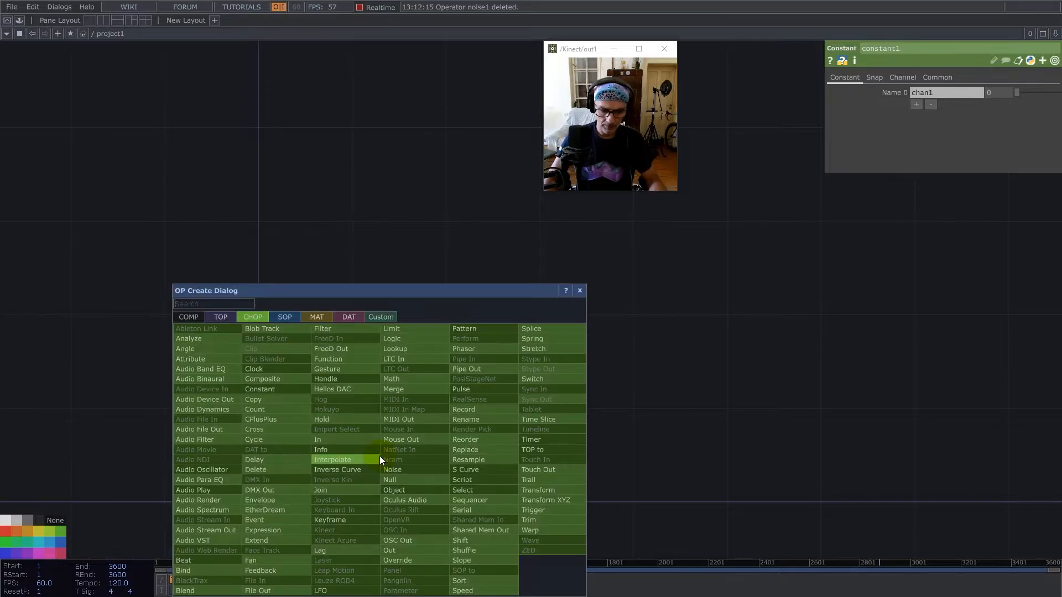
pyautogui.write('u')
pyautogui.click(391, 479)
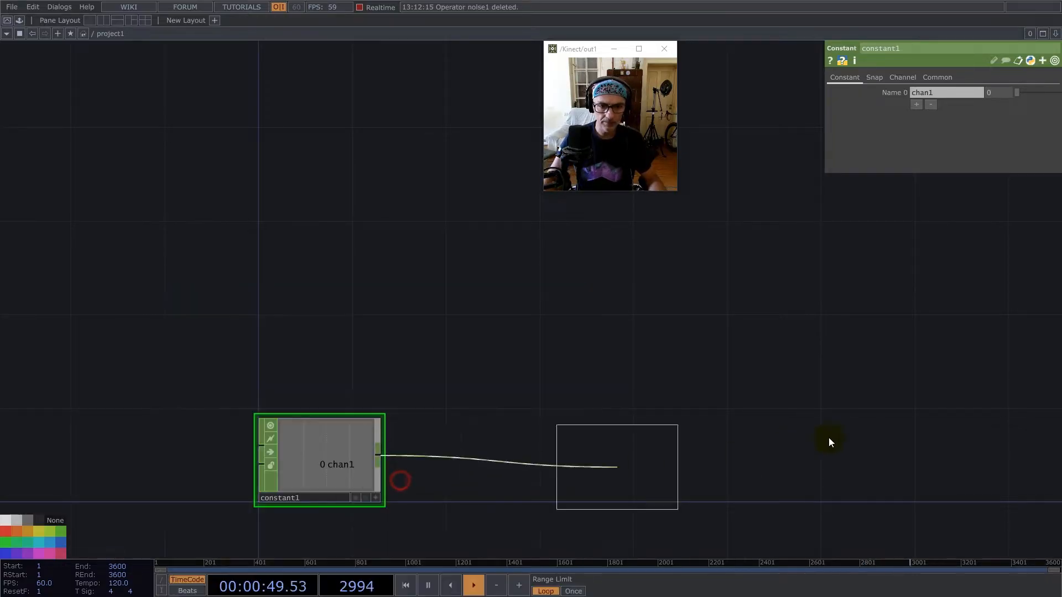
pyautogui.click(832, 437)
# Insert a second Null CHOP into the wire between constant1 and null1, and collapse it into a Base COMP.
pyautogui.rightClick(584, 445)
pyautogui.click(602, 427)
pyautogui.write('nu')
pyautogui.click(613, 449)
pyautogui.click(606, 457)
pyautogui.rightClick(610, 360)
pyautogui.click(668, 538)
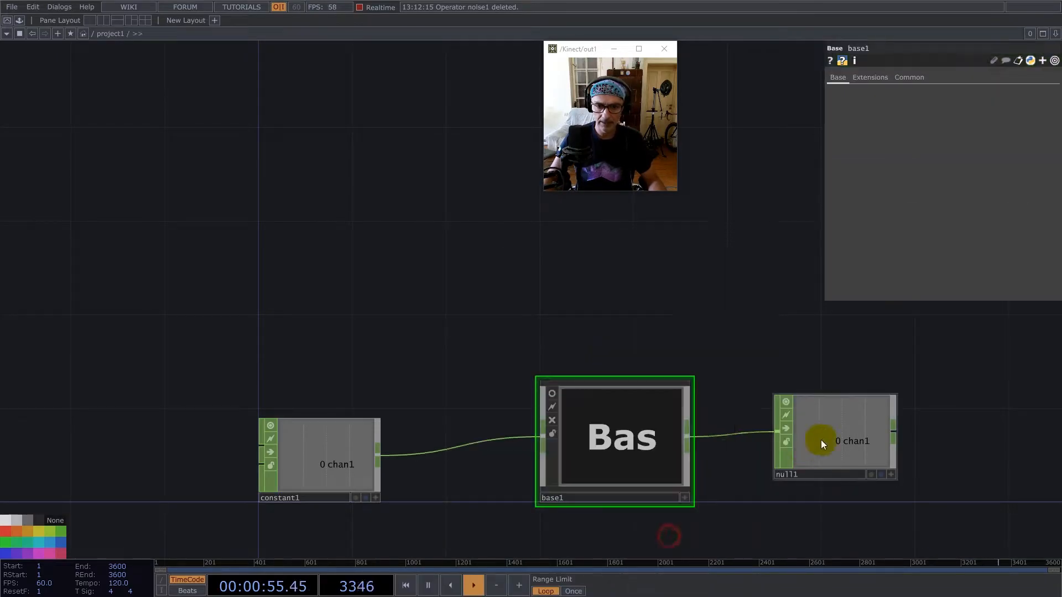
# Delete the Null CHOP after the Base, and move the Base beside the Constant and rename it Data.
pyautogui.click(838, 435)
pyautogui.press('Delete')
pyautogui.moveTo(580, 501); pyautogui.dragTo(439, 522)
pyautogui.click(439, 523)
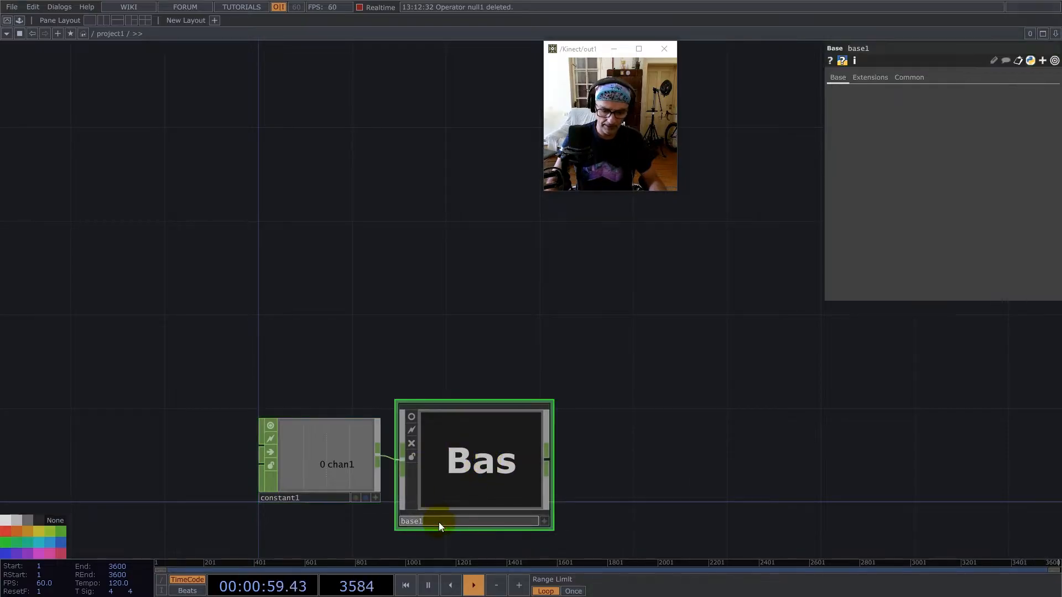
pyautogui.write('Data')
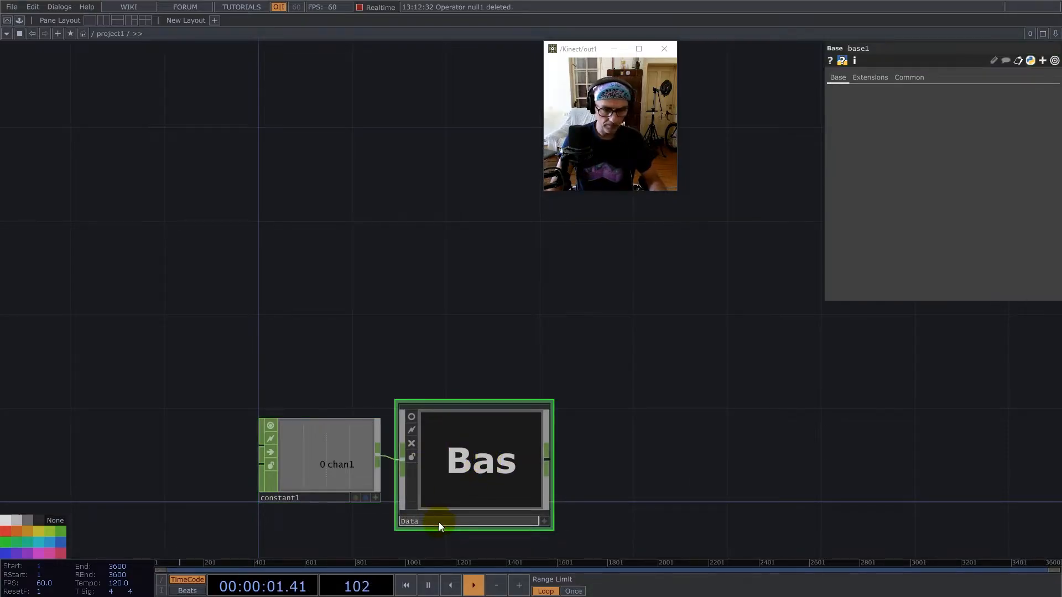
pyautogui.press('Return')
# Move the Constant CHOP farther from Data and define its first channel as resx with the value 1280.
pyautogui.moveTo(372, 466); pyautogui.dragTo(260, 465)
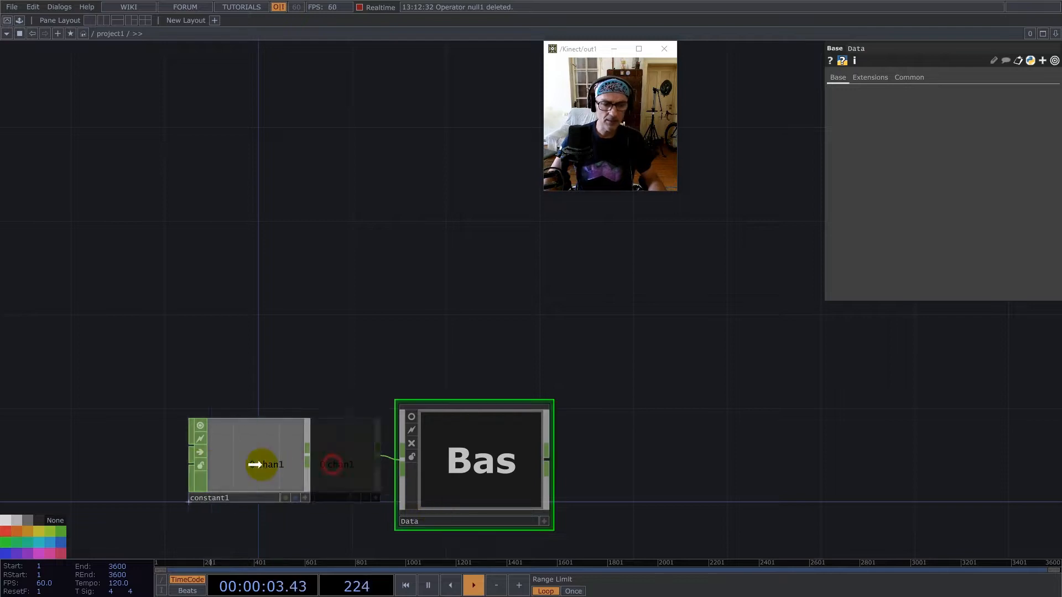
pyautogui.write('resx')
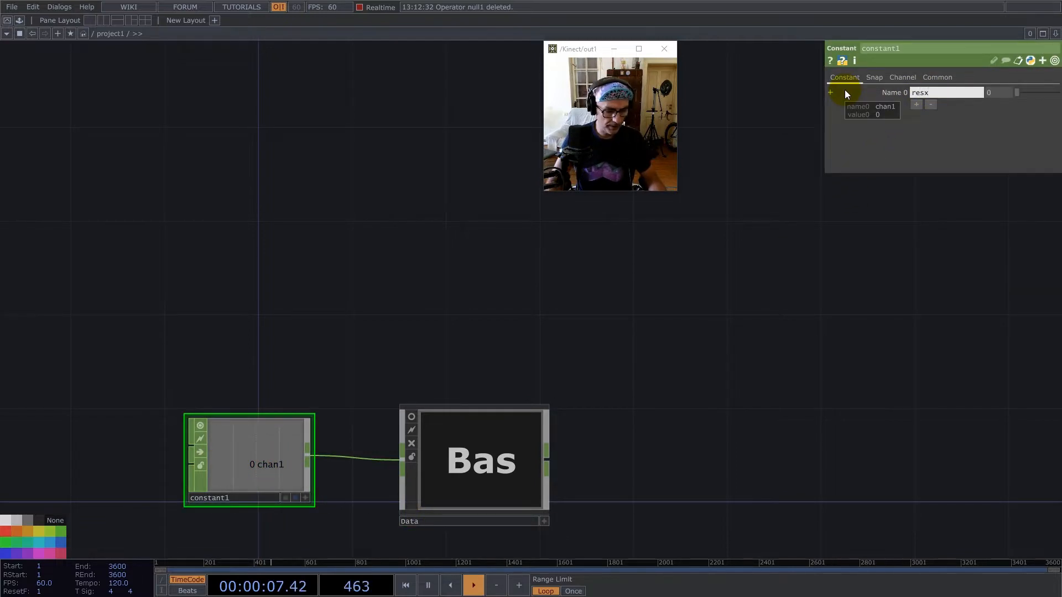
pyautogui.press('Return')
pyautogui.write('1280')
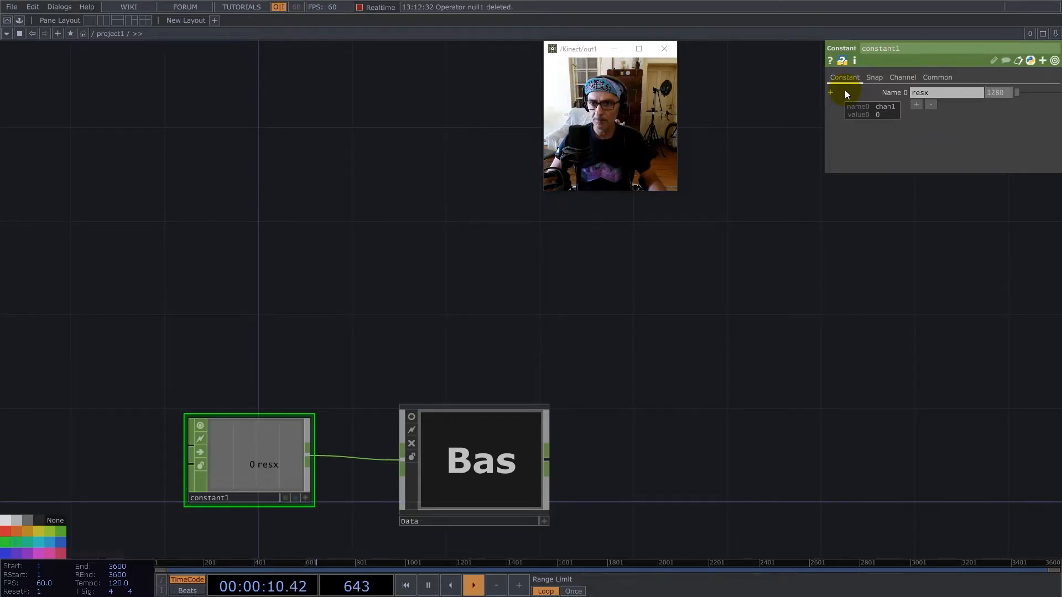
# Add a second channel named ratio to the Constant CHOP with the value 16/9.
pyautogui.click(917, 104)
pyautogui.write('ratio')
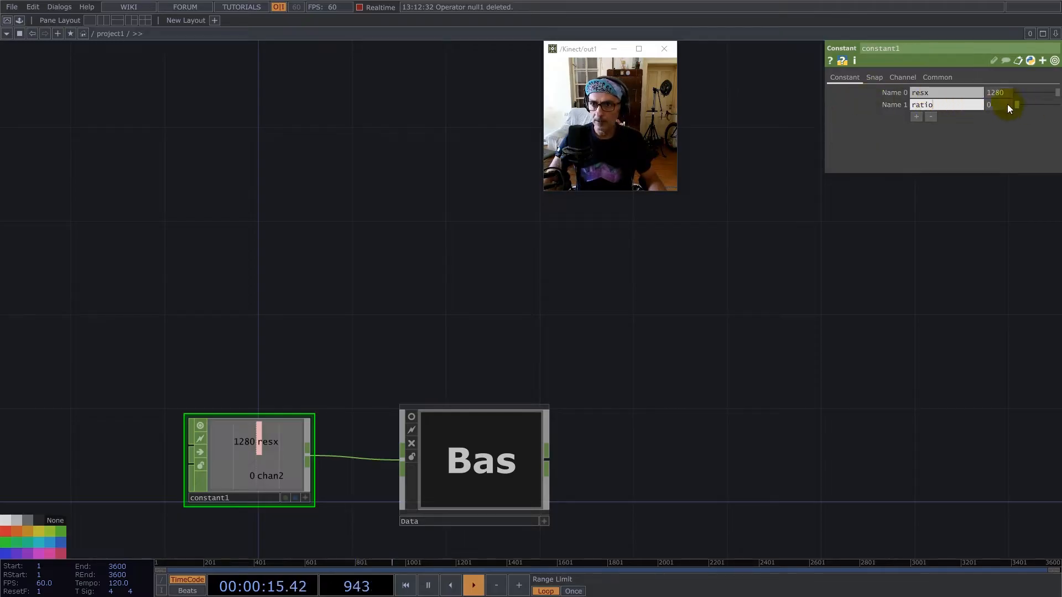
pyautogui.write('16/9')
pyautogui.press('Return')
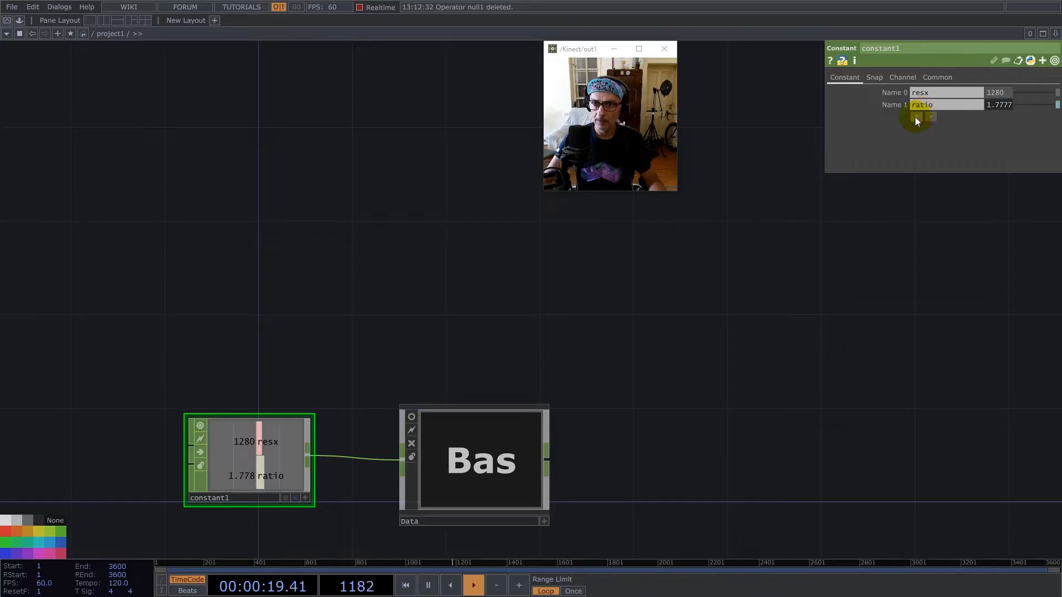
# Add a third channel named mapx to the Constant CHOP with the value 16.
pyautogui.click(916, 117)
pyautogui.press('p')
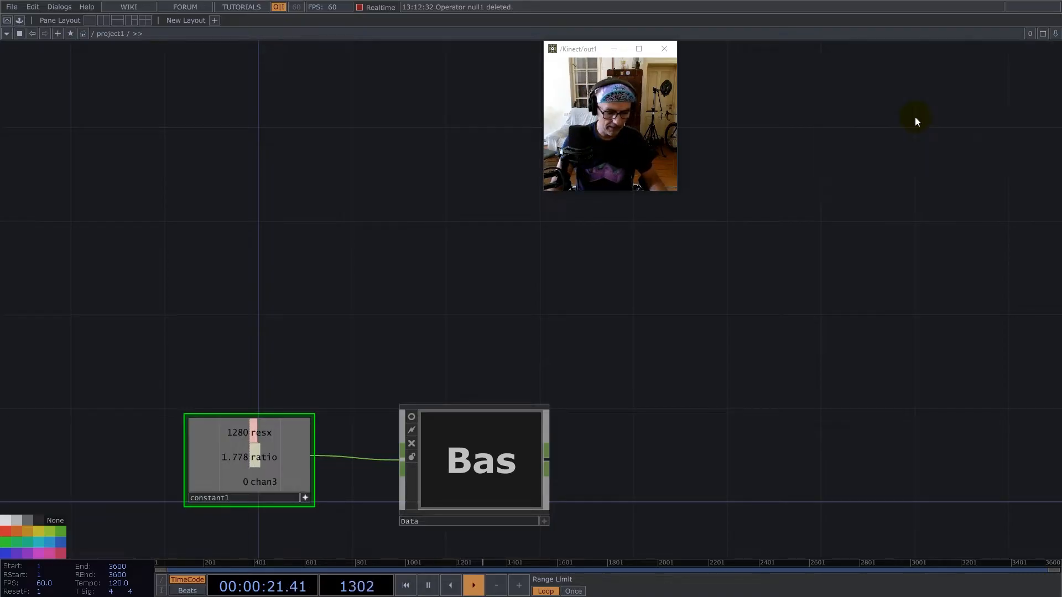
pyautogui.press('p')
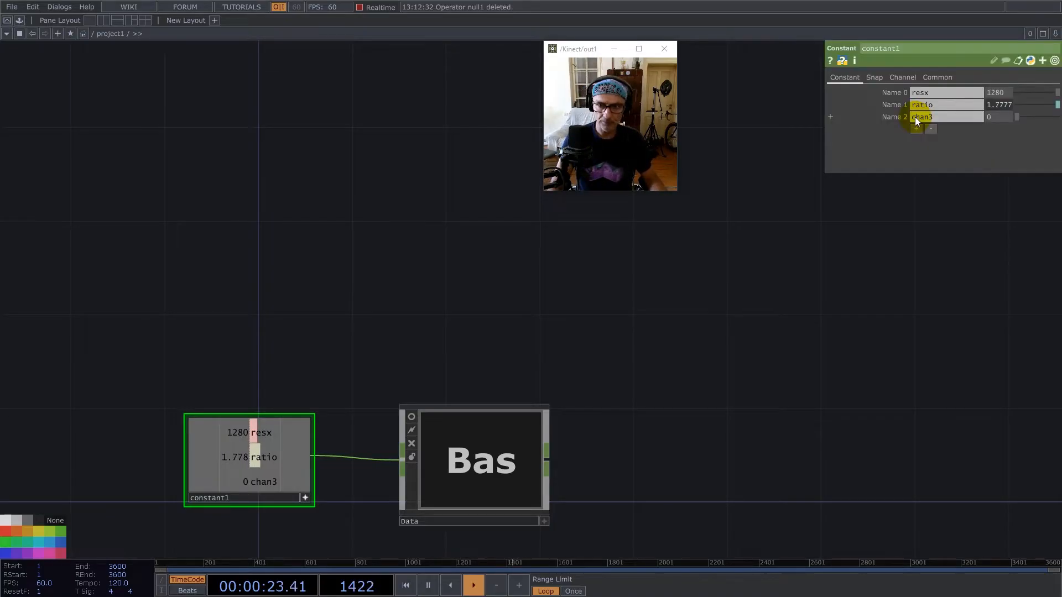
pyautogui.write('mapx')
pyautogui.click(1002, 114)
pyautogui.write('16')
pyautogui.press('Return')
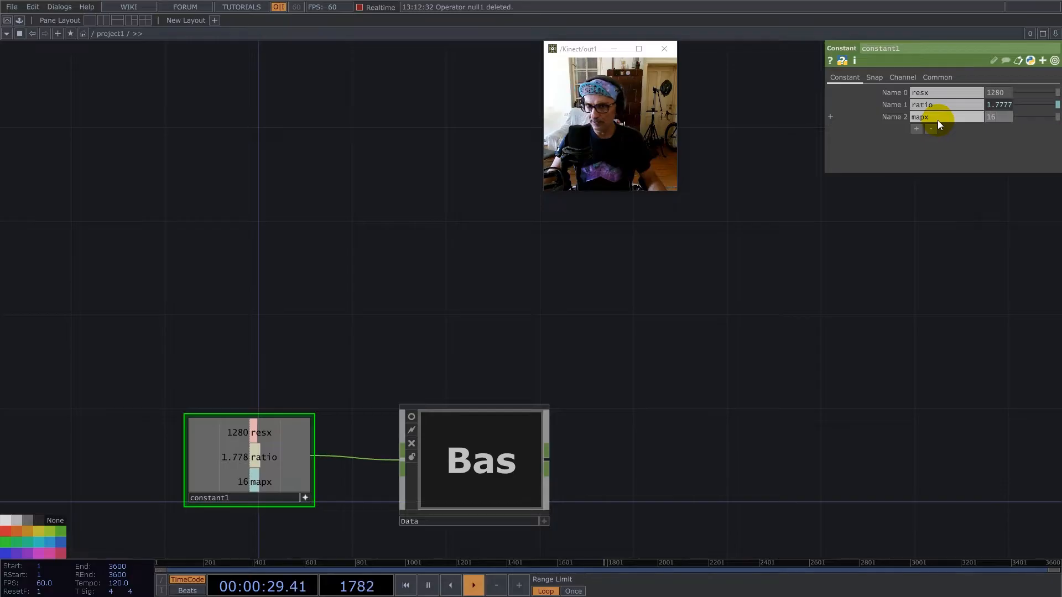
# Add a fourth channel named speed to the Constant CHOP with the value 0.625.
pyautogui.click(917, 130)
pyautogui.click(933, 130)
pyautogui.write('speed')
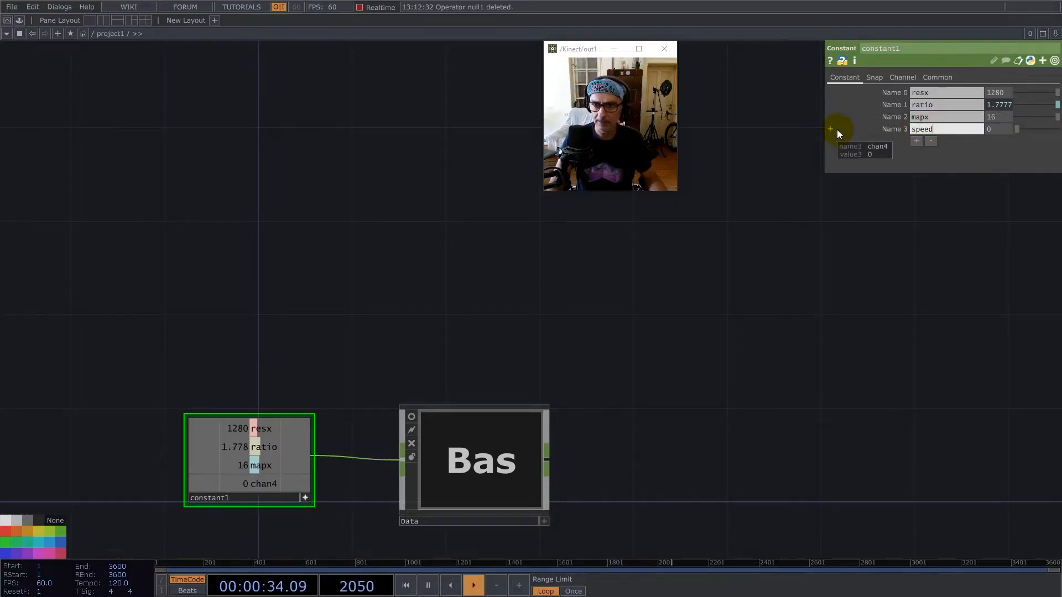
pyautogui.press('Return')
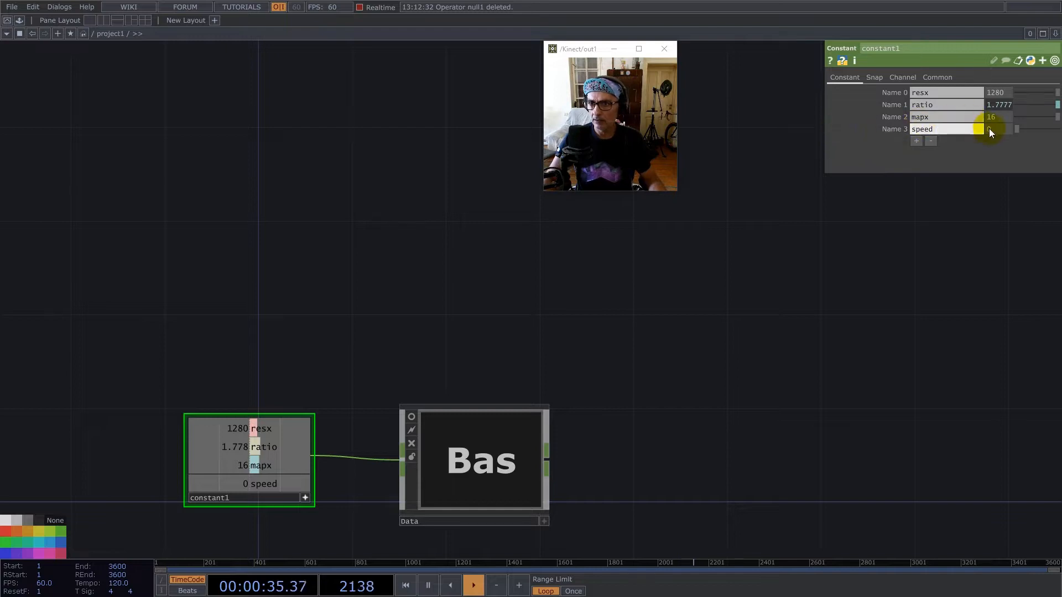
pyautogui.write('0.625')
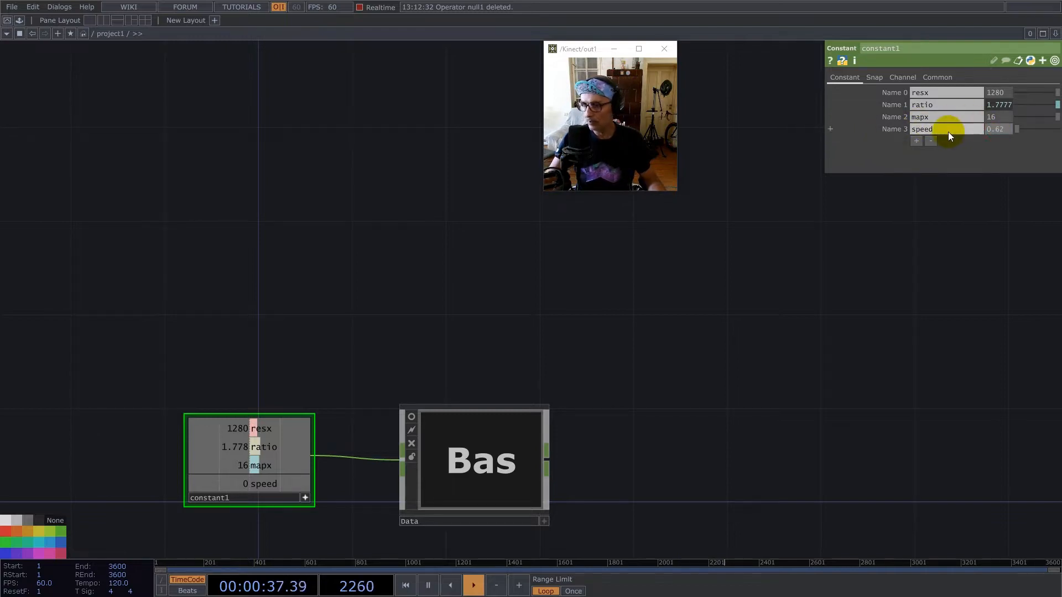
pyautogui.press('Return')
# Add a fifth channel named angle to the Constant CHOP with the value 24.
pyautogui.click(917, 141)
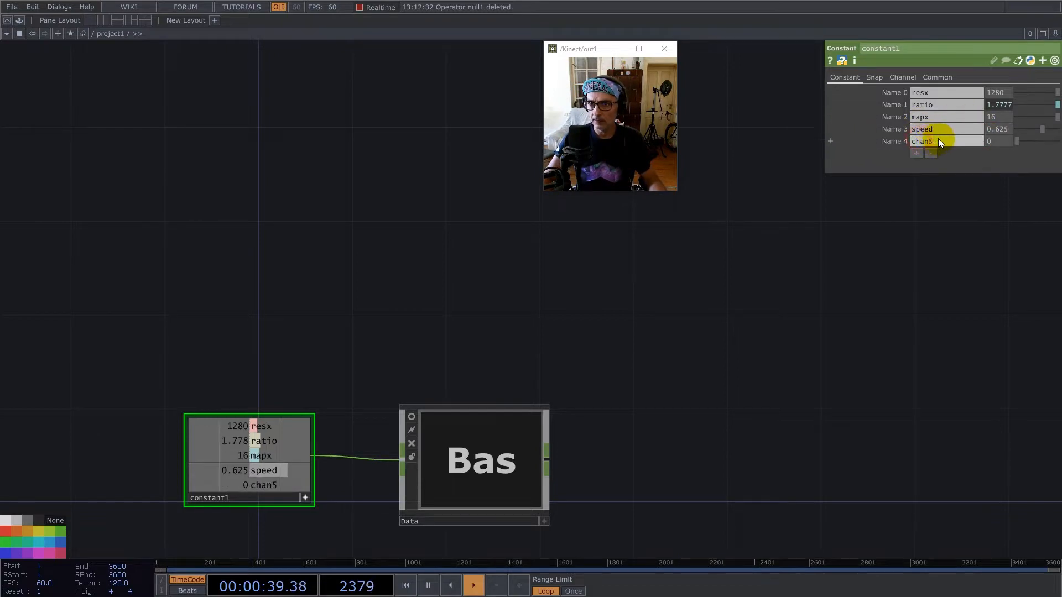
pyautogui.press('BackSpace')
pyautogui.write('ang')
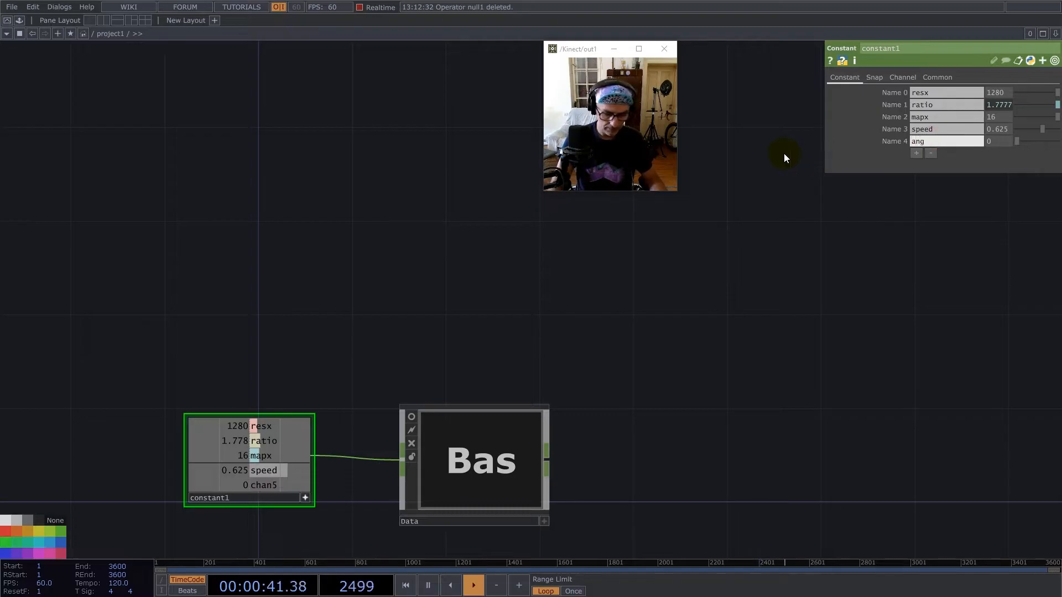
pyautogui.write('le')
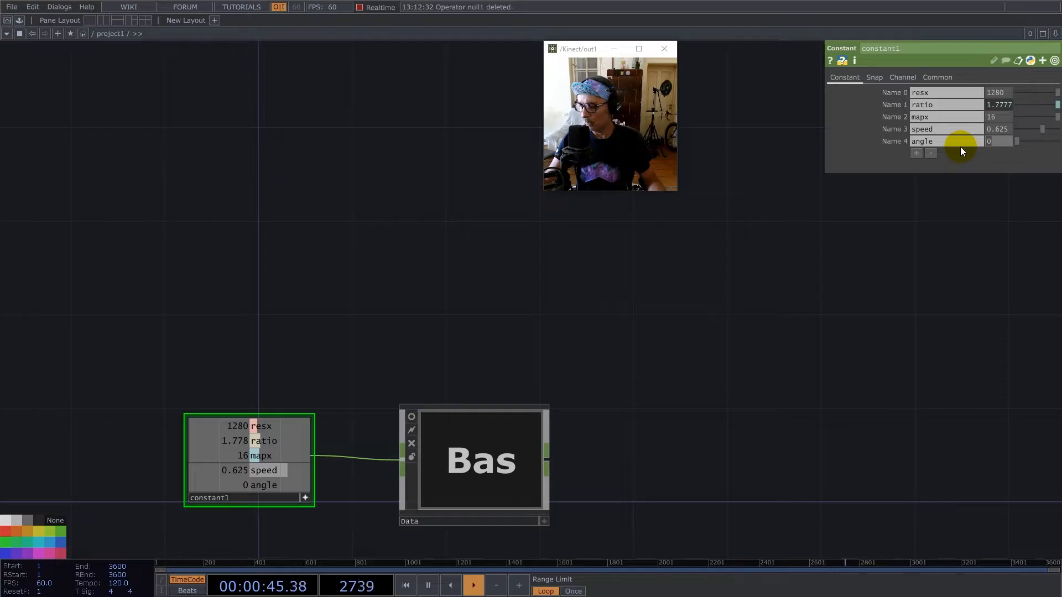
pyautogui.write('24')
pyautogui.press('Return')
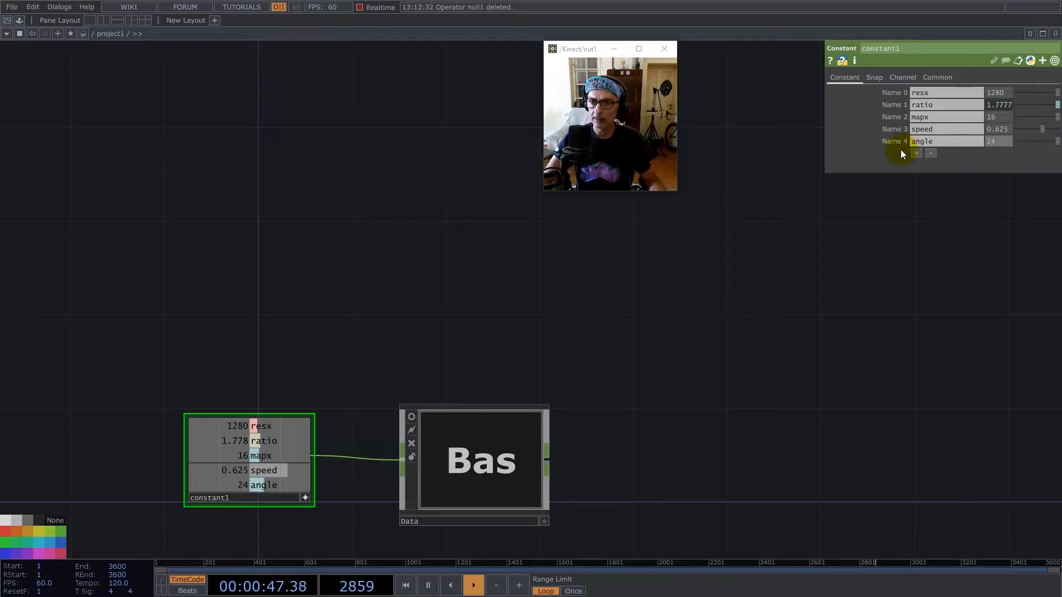
# Add a sixth channel named length to the Constant CHOP with the value 16.
pyautogui.click(916, 154)
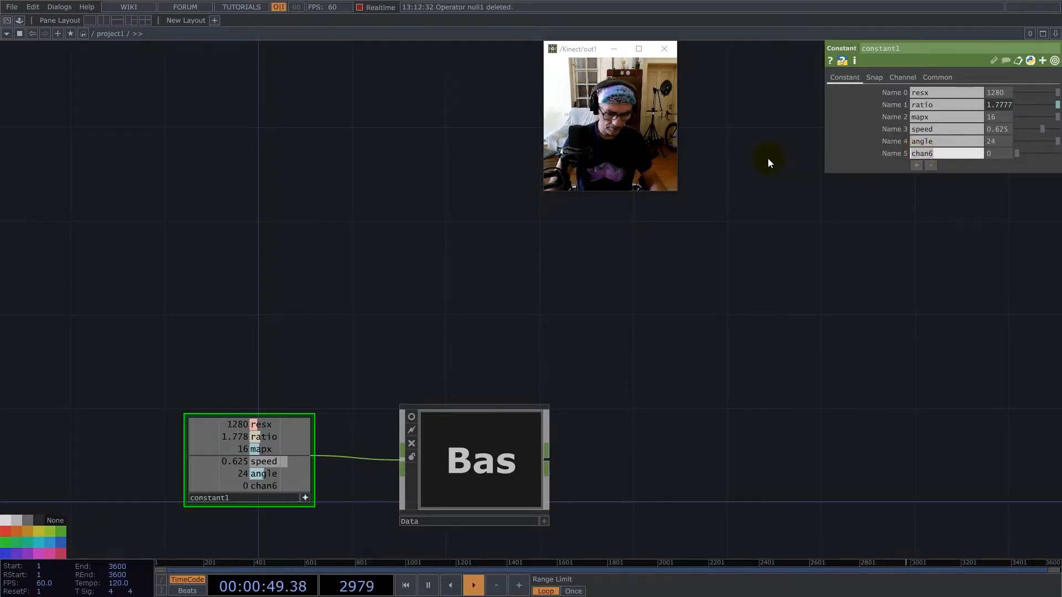
pyautogui.write('length')
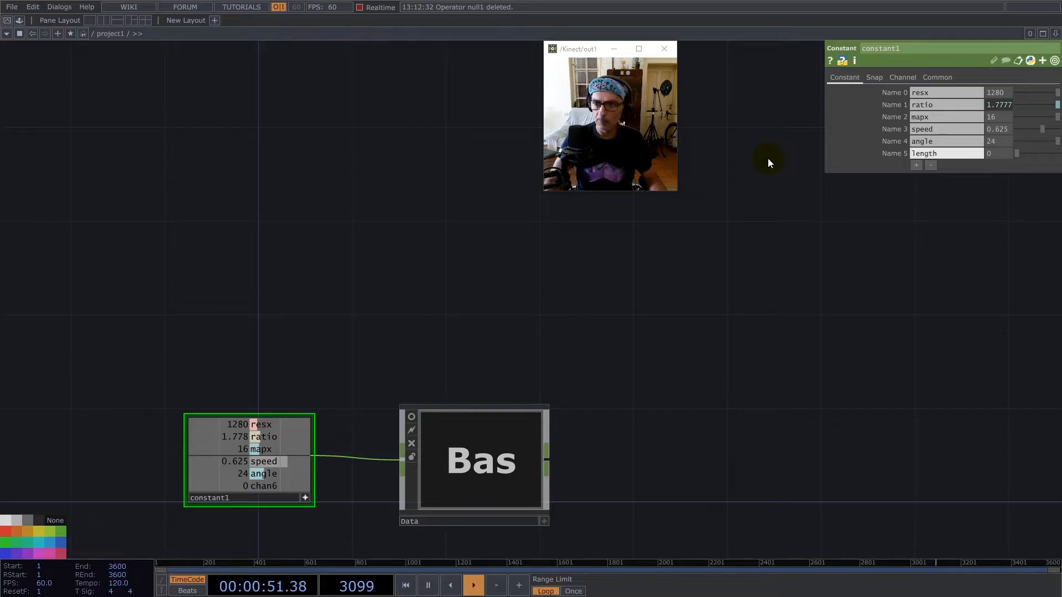
pyautogui.click(992, 154)
pyautogui.write('16')
pyautogui.press('Return')
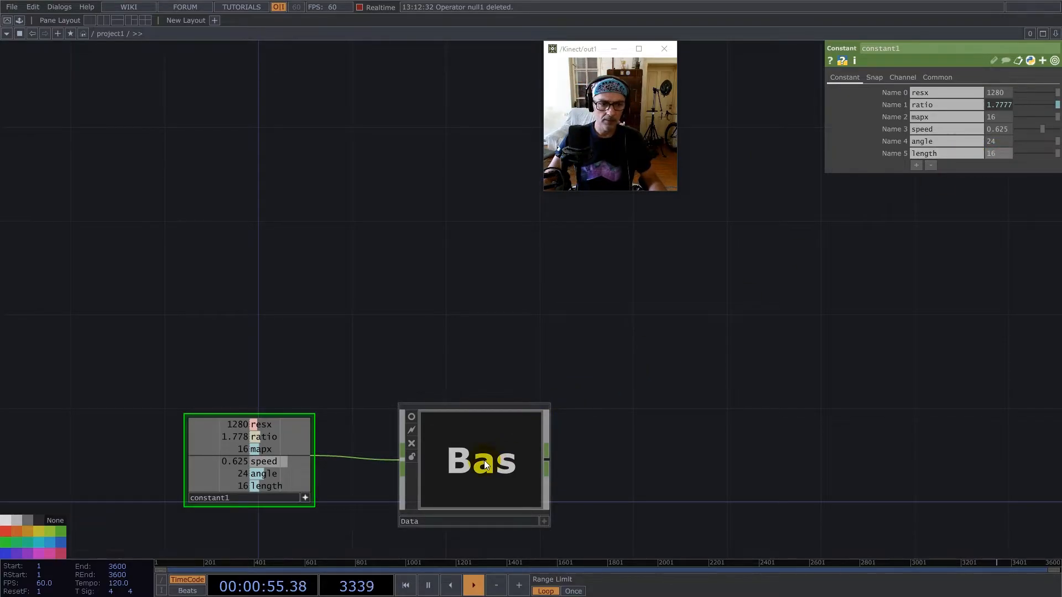
# Enter the Data component's network and delete the Null CHOP between its input and output operators.
pyautogui.click(458, 460)
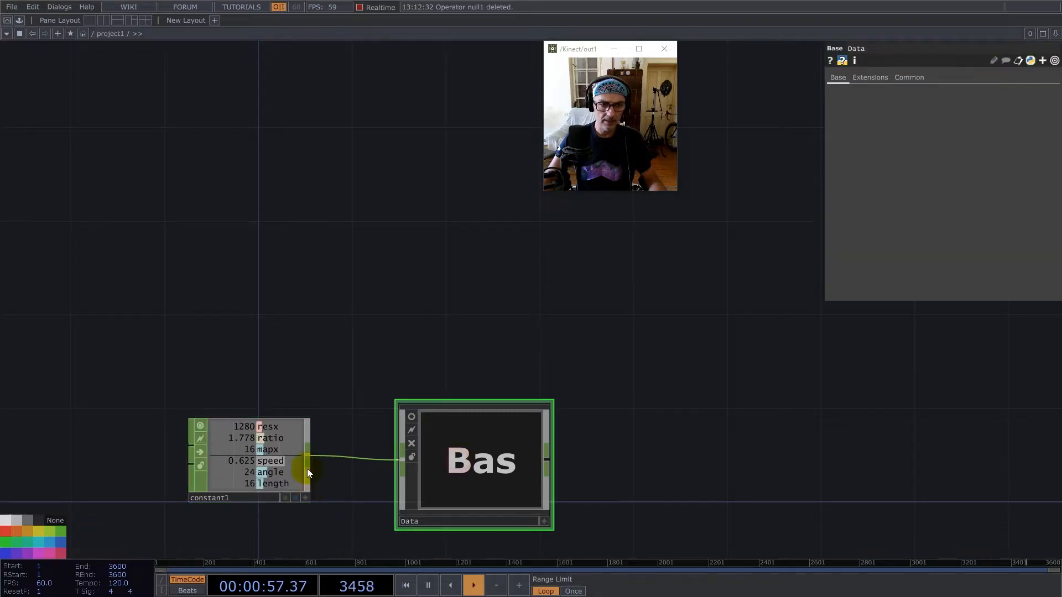
pyautogui.click(38, 519)
pyautogui.click(490, 438)
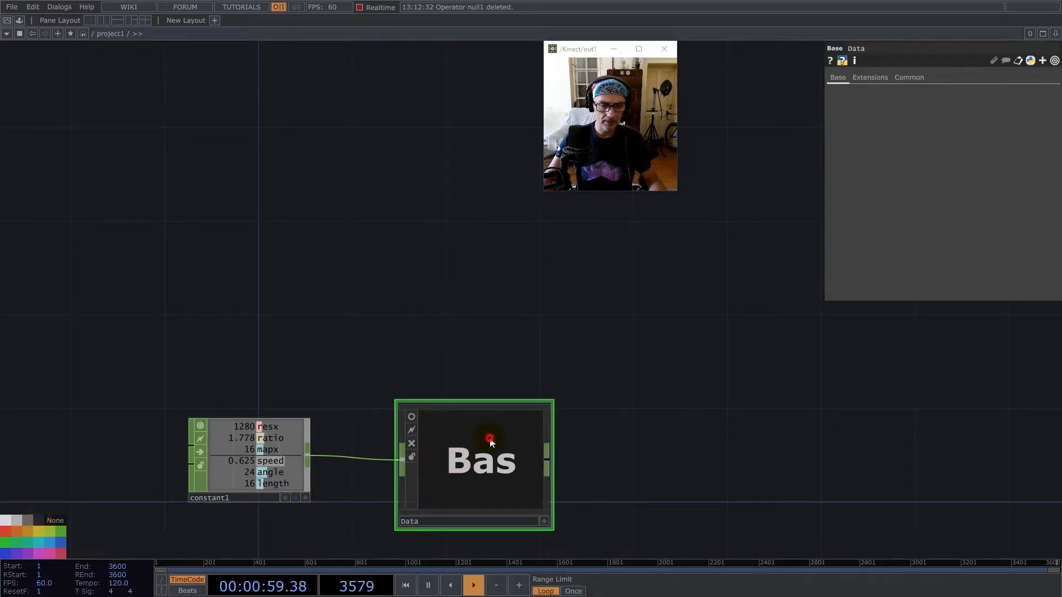
pyautogui.doubleClick(490, 440)
pyautogui.press('Delete')
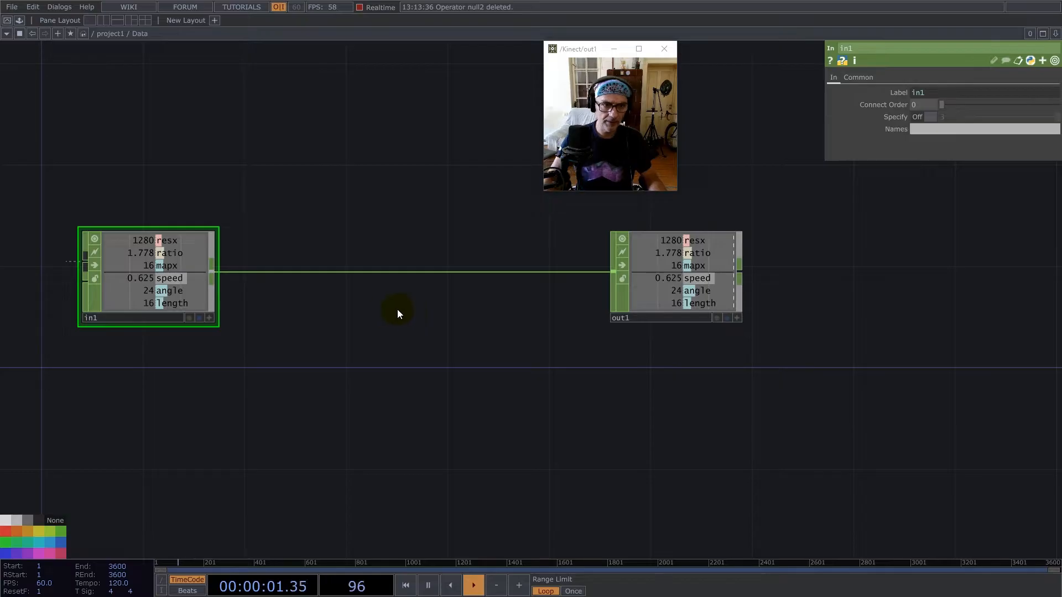
# Branch a Select CHOP off the input operator and place it above the existing connection.
pyautogui.rightClick(212, 268)
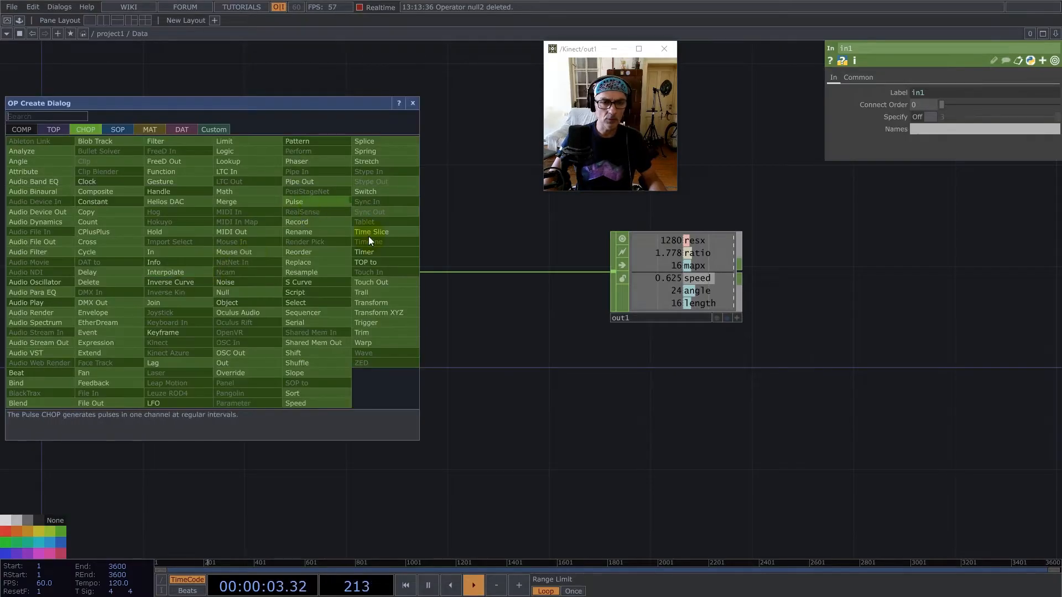
pyautogui.write('se')
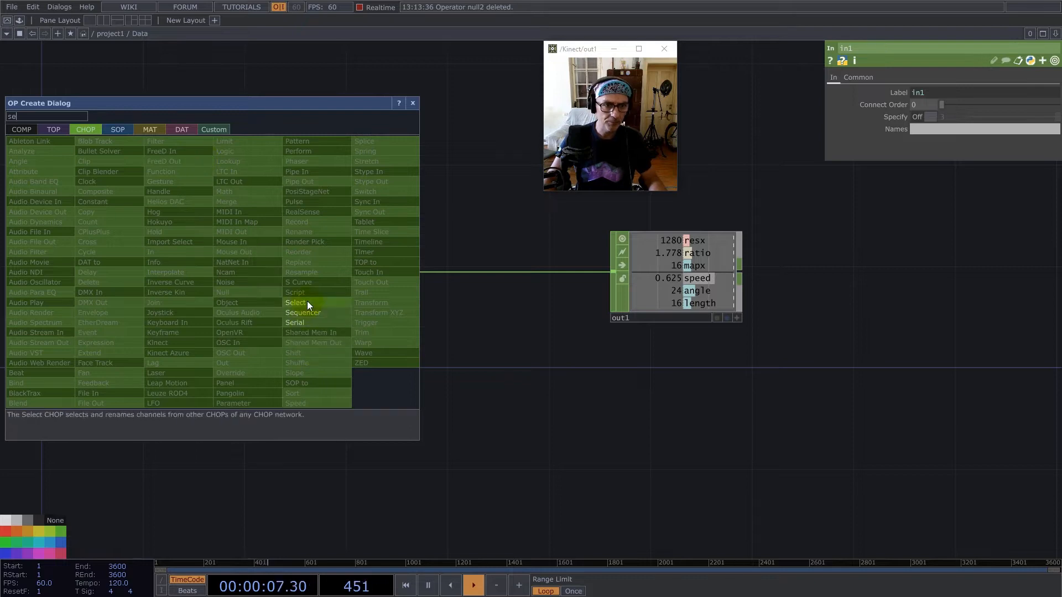
pyautogui.click(307, 303)
pyautogui.click(336, 170)
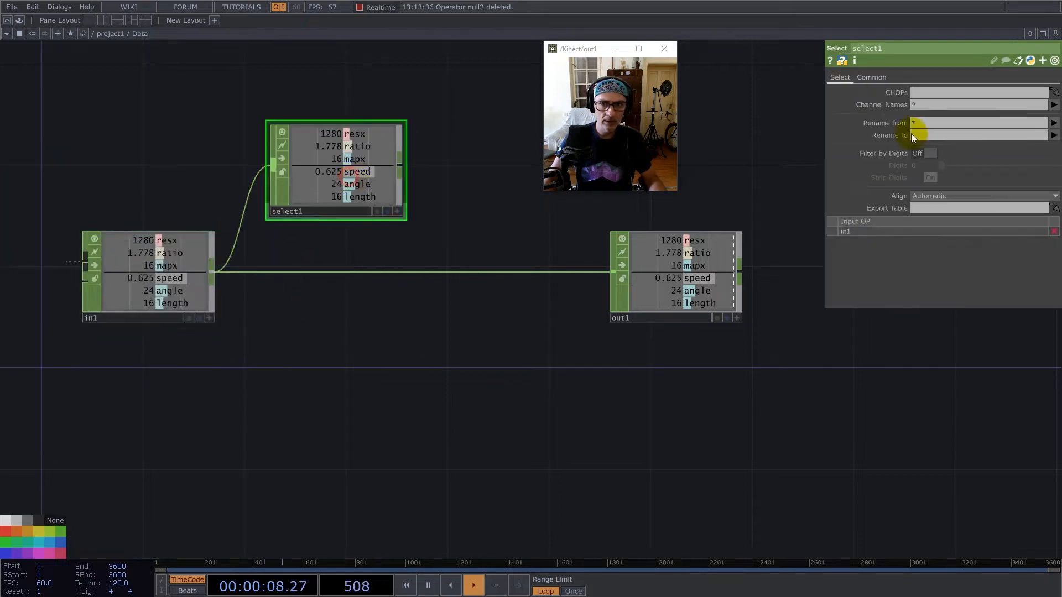
# Select the resx and ratio channels in the Select CHOP and rename the first one to resy.
pyautogui.click(1054, 106)
pyautogui.click(1052, 109)
pyautogui.click(1054, 106)
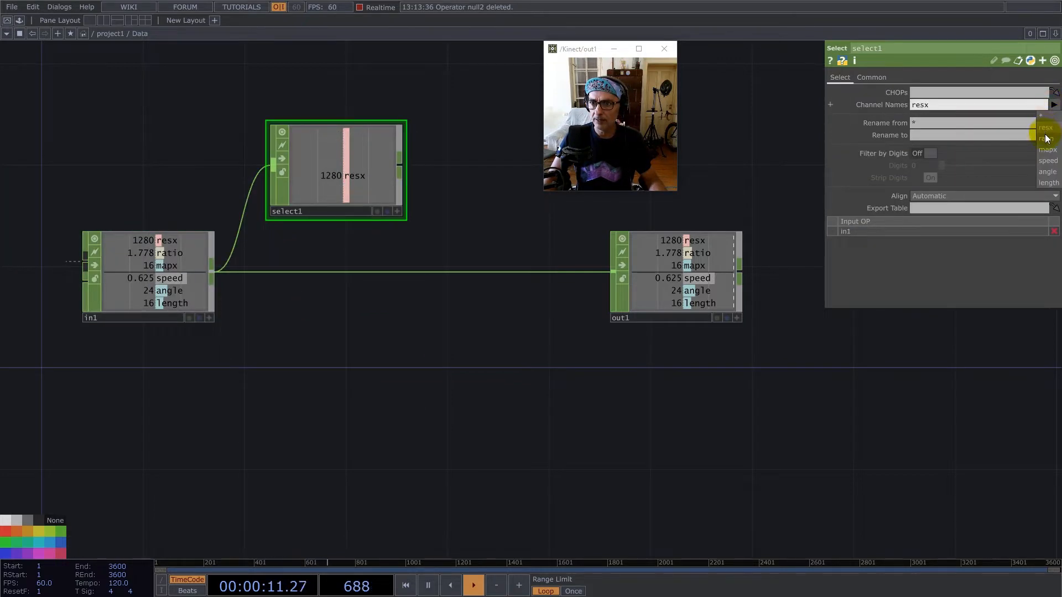
pyautogui.click(1044, 128)
pyautogui.write('resy')
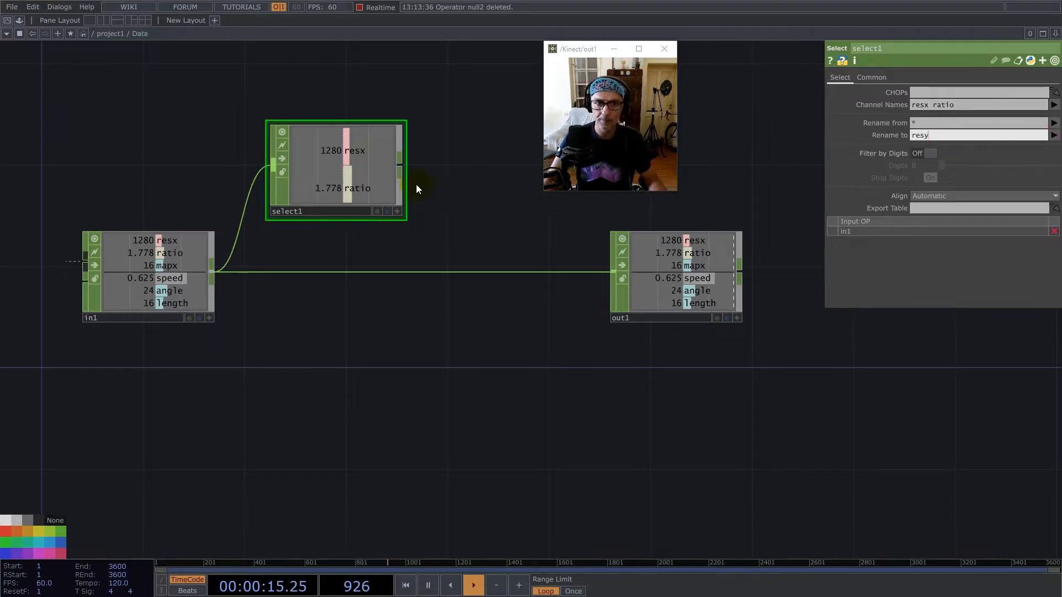
# Add a Math CHOP after the Select CHOP.
pyautogui.rightClick(403, 164)
pyautogui.write('ma')
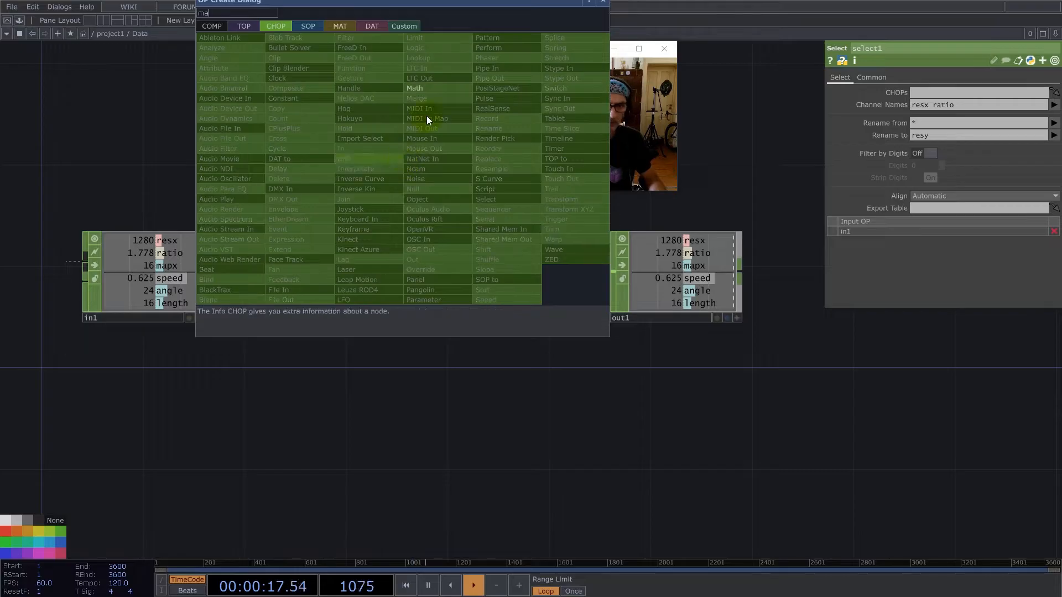
pyautogui.click(434, 87)
pyautogui.click(476, 174)
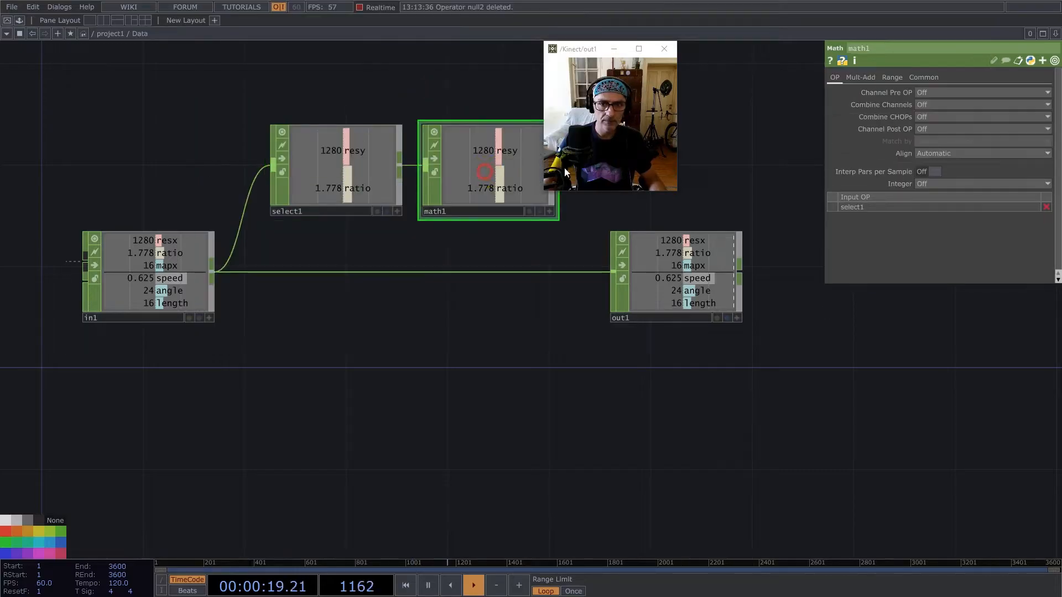
# Set the Math CHOP to combine channels by Divide and its Integer option to Ceiling.
pyautogui.click(937, 105)
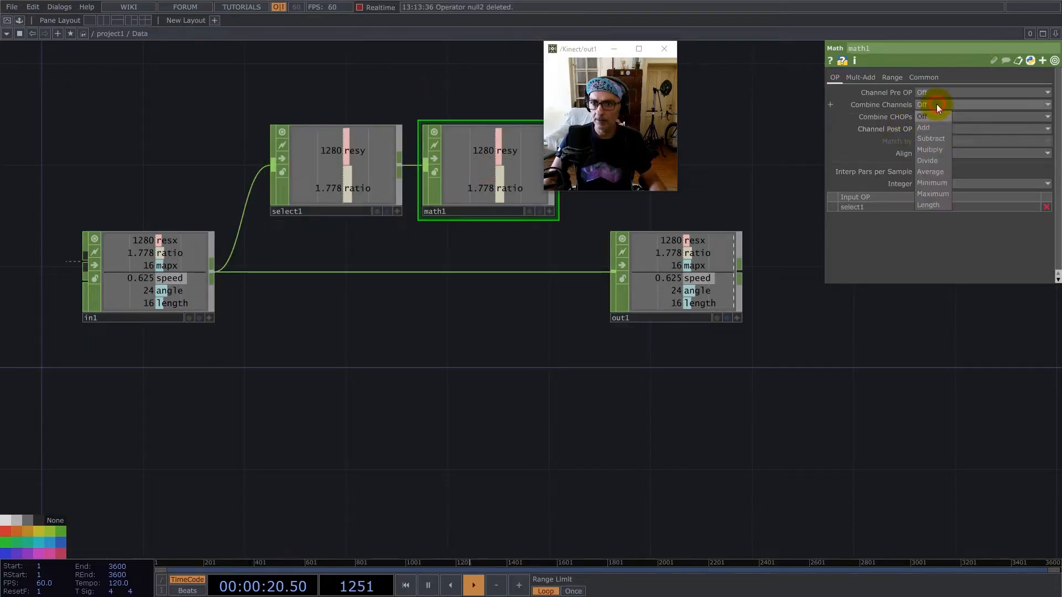
pyautogui.click(935, 161)
pyautogui.click(932, 184)
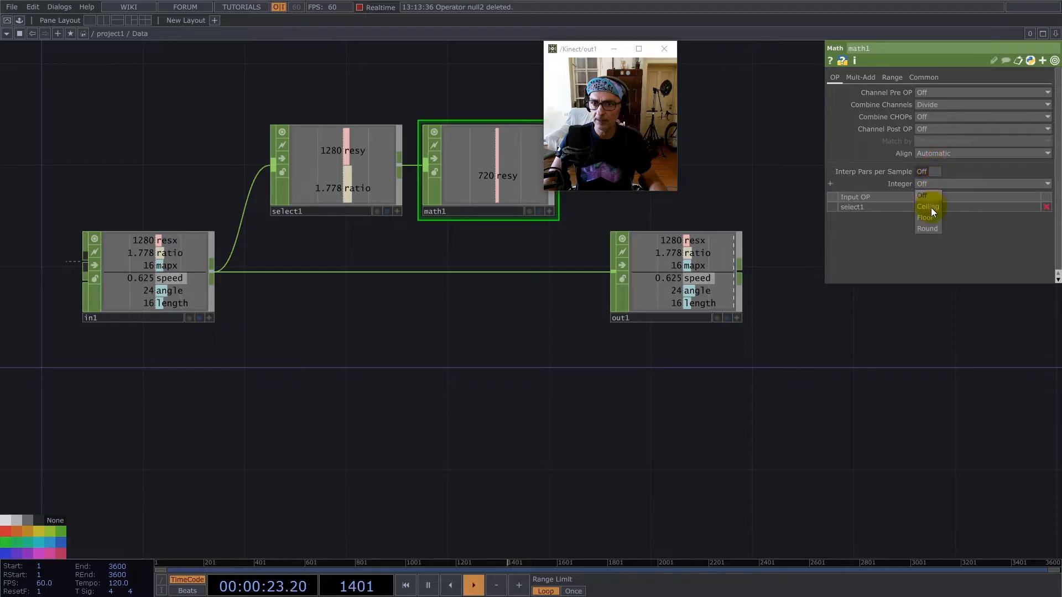
pyautogui.click(932, 207)
# Insert a Merge CHOP before the output operator and connect the Math CHOP to it as a second input.
pyautogui.moveTo(531, 413); pyautogui.dragTo(490, 435)
pyautogui.moveTo(619, 313); pyautogui.dragTo(812, 334)
pyautogui.rightClick(689, 315)
pyautogui.click(706, 305)
pyautogui.write('mer')
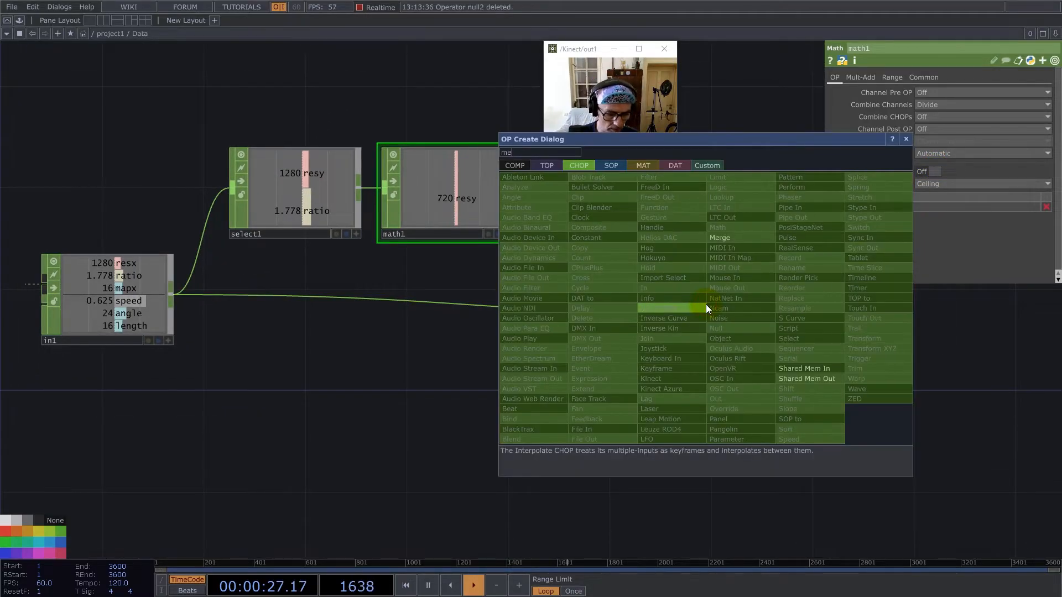
pyautogui.click(722, 238)
pyautogui.click(650, 313)
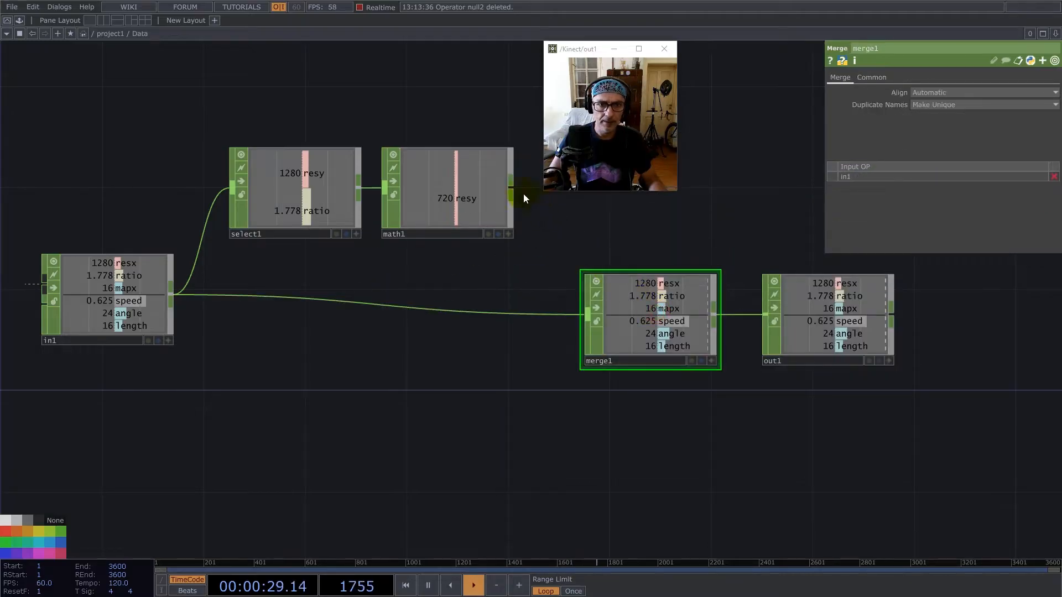
pyautogui.click(587, 314)
pyautogui.moveTo(811, 307); pyautogui.dragTo(897, 289)
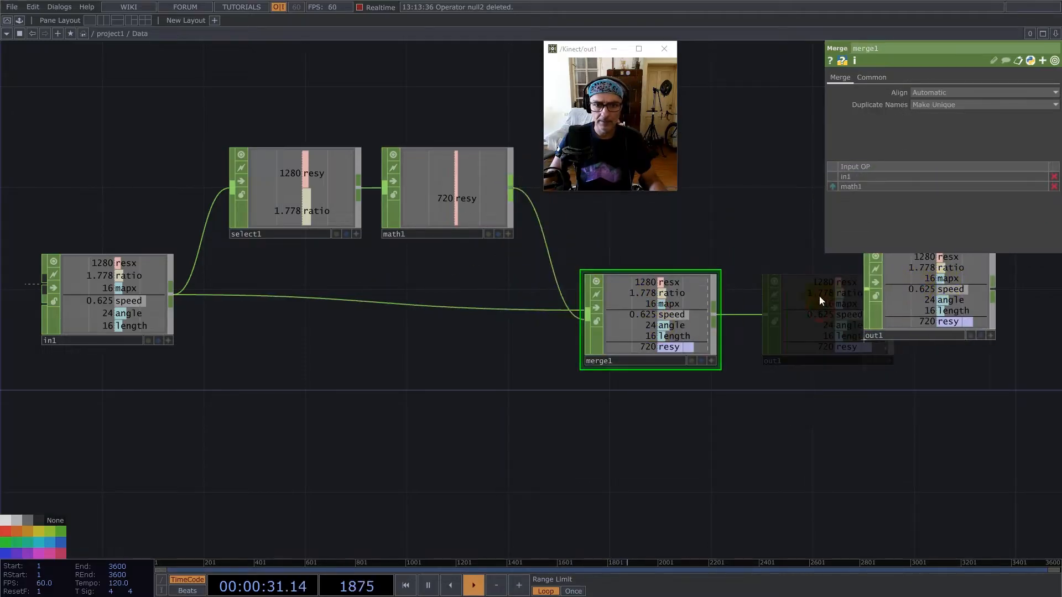
# Duplicate the Select and Math CHOPs and place the copies below the main connection as a second branch.
pyautogui.moveTo(477, 312); pyautogui.dragTo(296, 140)
pyautogui.hotkey('ctrl', 'c')
pyautogui.hotkey('ctrl', 'v')
pyautogui.moveTo(287, 318); pyautogui.dragTo(285, 421)
# Make the copied Select CHOP output mapx and ratio with mapx renamed to mapy, and wire its Math CHOP into the Merge.
pyautogui.click(922, 106)
pyautogui.write('mapx')
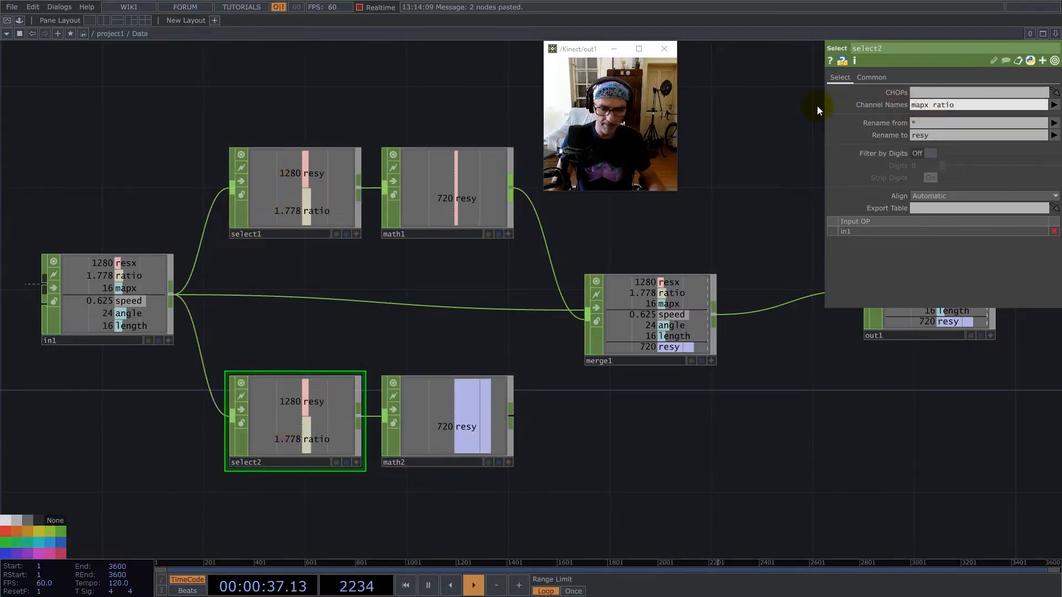
pyautogui.click(922, 135)
pyautogui.write('mapy')
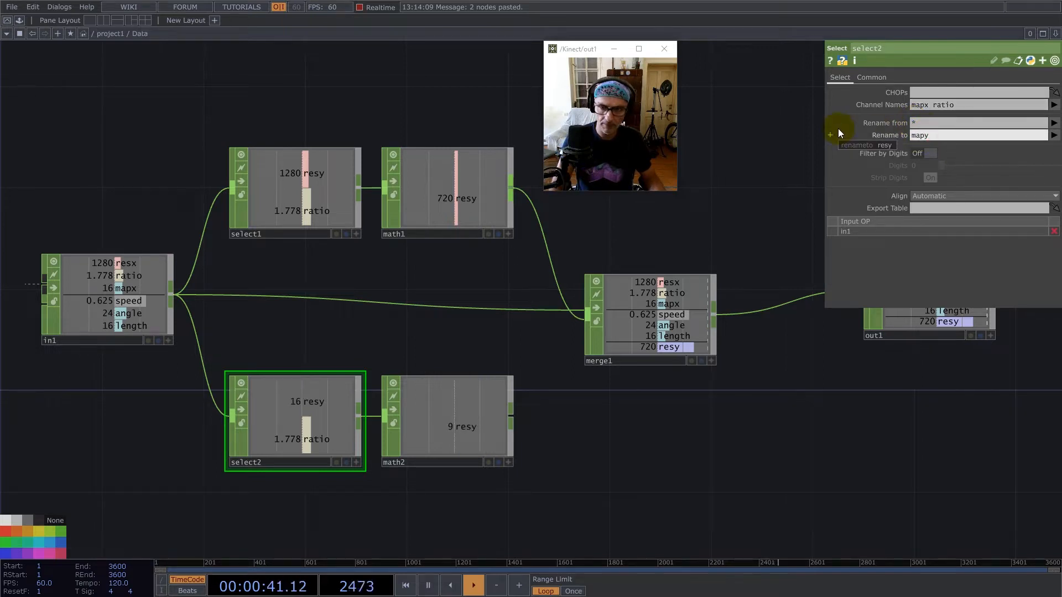
pyautogui.press('Return')
pyautogui.moveTo(511, 417); pyautogui.dragTo(579, 347)
# Add a Keyboard In CHOP below the second Select CHOP.
pyautogui.scroll(-5, 628, 332)
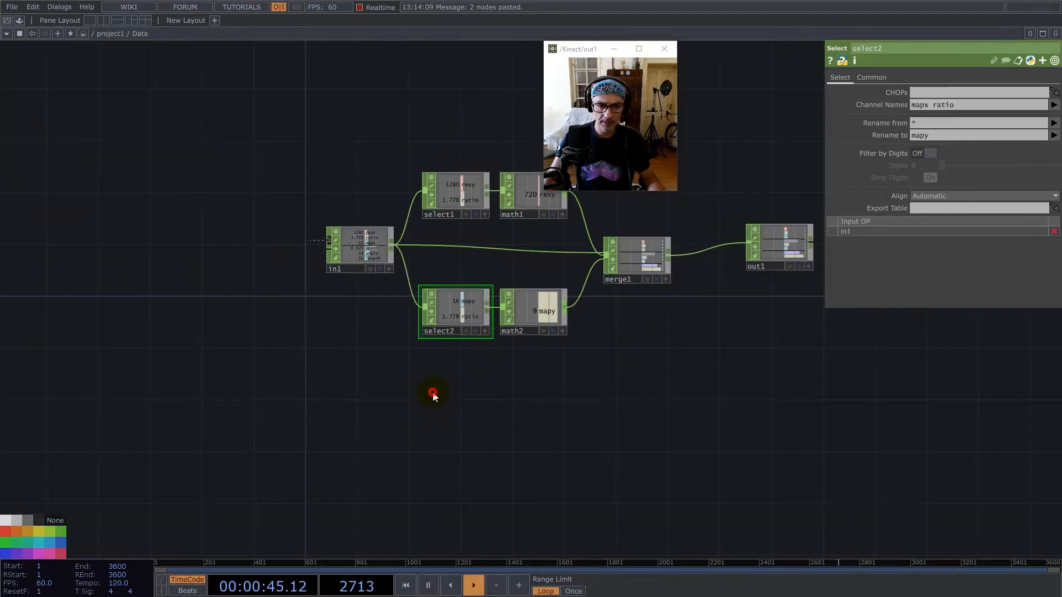
pyautogui.press('Tab')
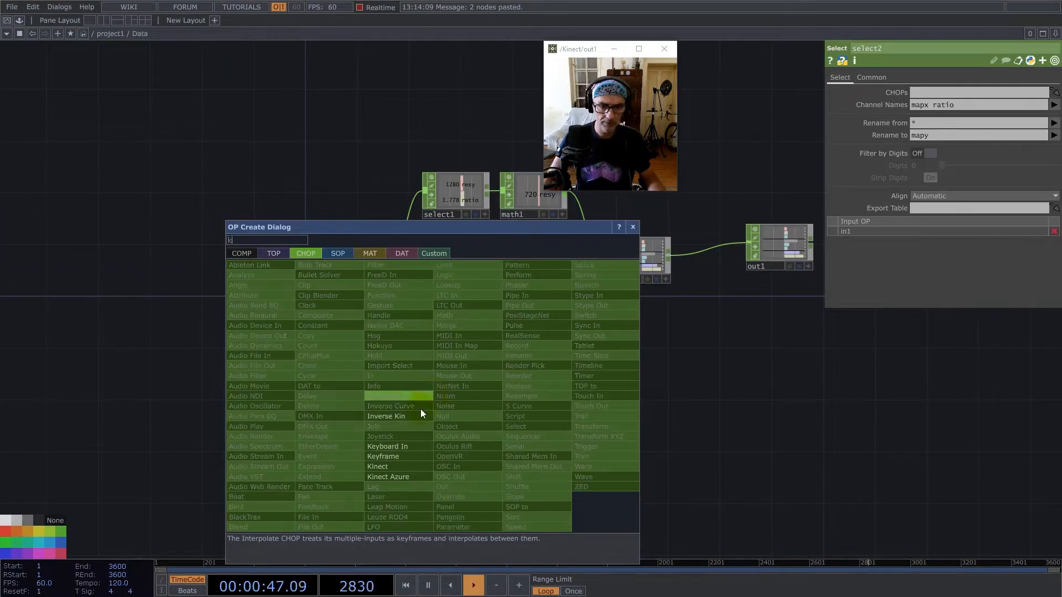
pyautogui.click(391, 446)
pyautogui.click(457, 373)
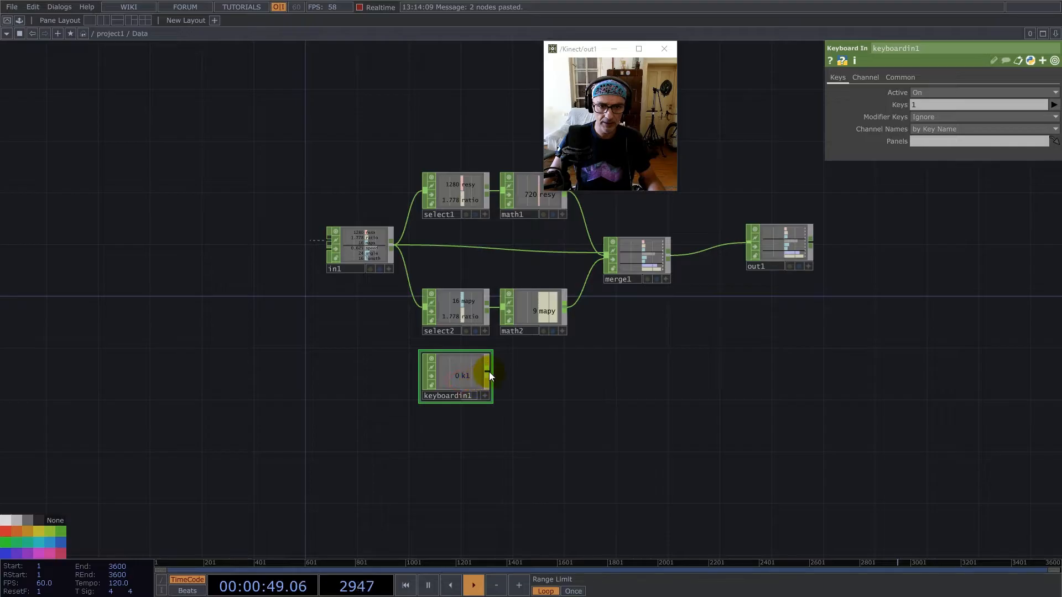
# Add a Rename CHOP after the Keyboard In CHOP and rename its channel to reset.
pyautogui.press('Tab')
pyautogui.write('re')
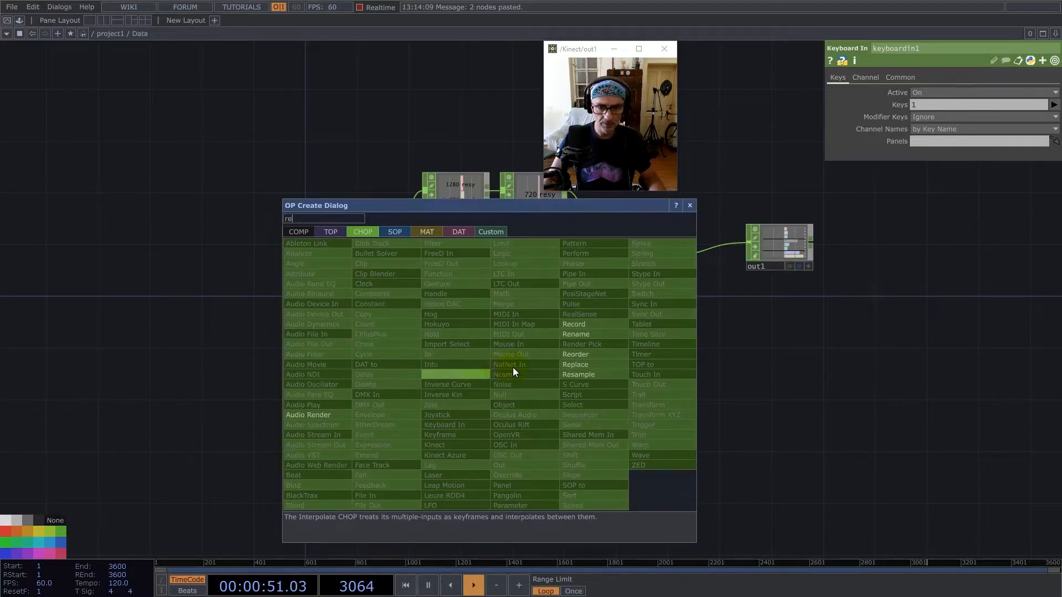
pyautogui.click(581, 332)
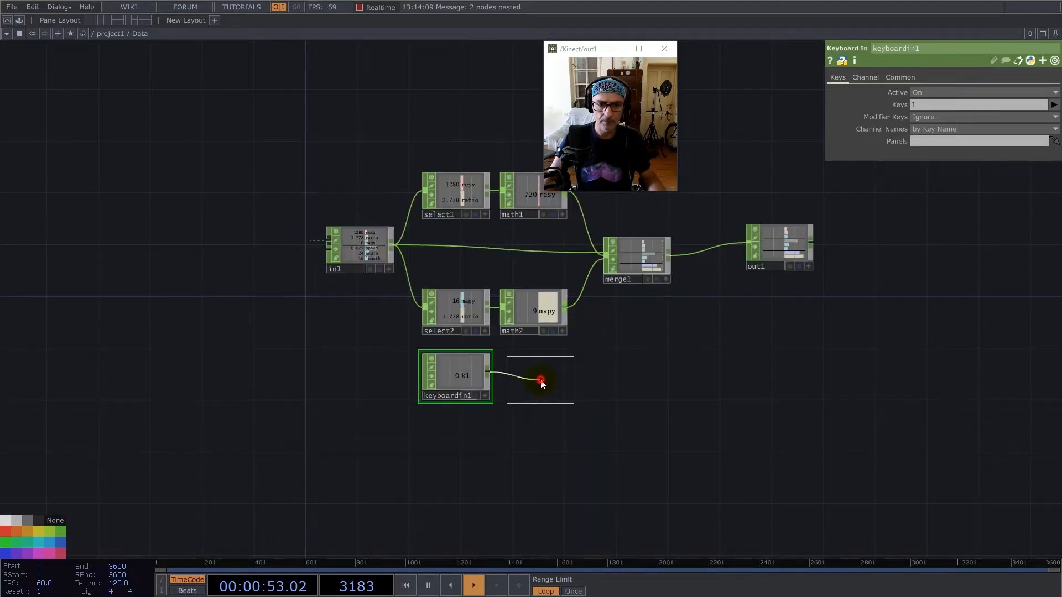
pyautogui.click(546, 378)
pyautogui.click(935, 111)
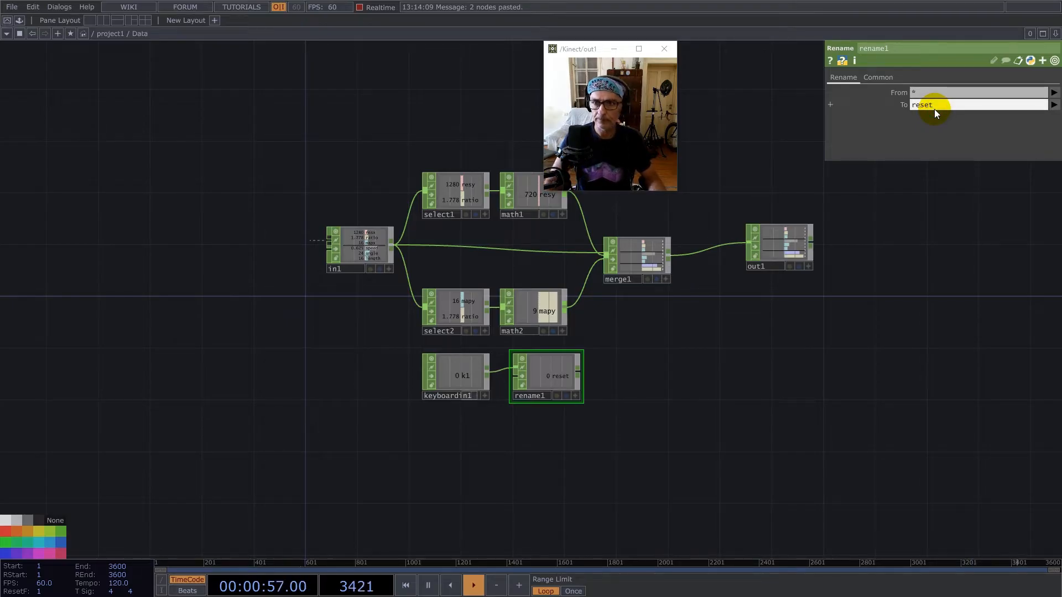
pyautogui.press('Return')
# Connect the Rename CHOP to the Merge CHOP and return to the parent project network.
pyautogui.click(574, 368)
pyautogui.moveTo(596, 311); pyautogui.dragTo(610, 272)
pyautogui.moveTo(633, 261); pyautogui.dragTo(678, 287)
pyautogui.scroll(-6, 679, 287)
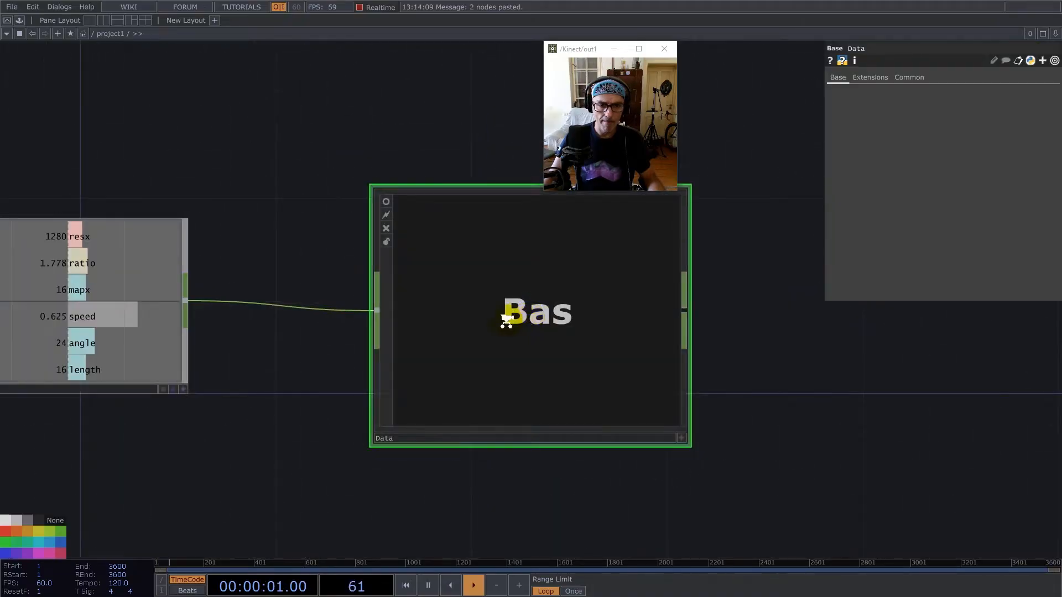
# Add a Base component below the Data component.
pyautogui.scroll(-5, 505, 318)
pyautogui.moveTo(543, 459); pyautogui.dragTo(503, 379)
pyautogui.click(455, 398)
pyautogui.press('Tab')
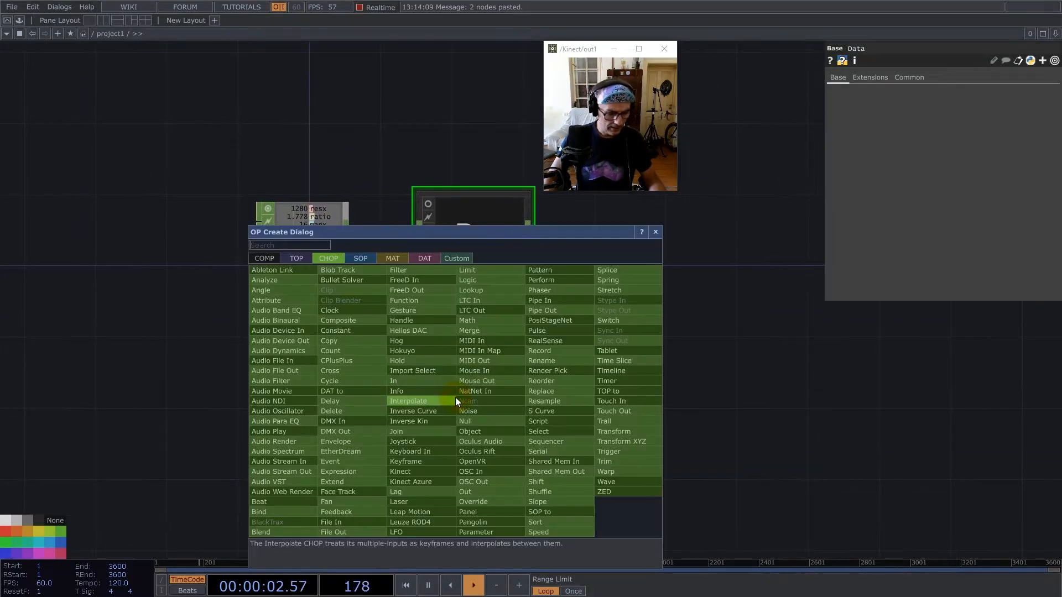
pyautogui.write('bas')
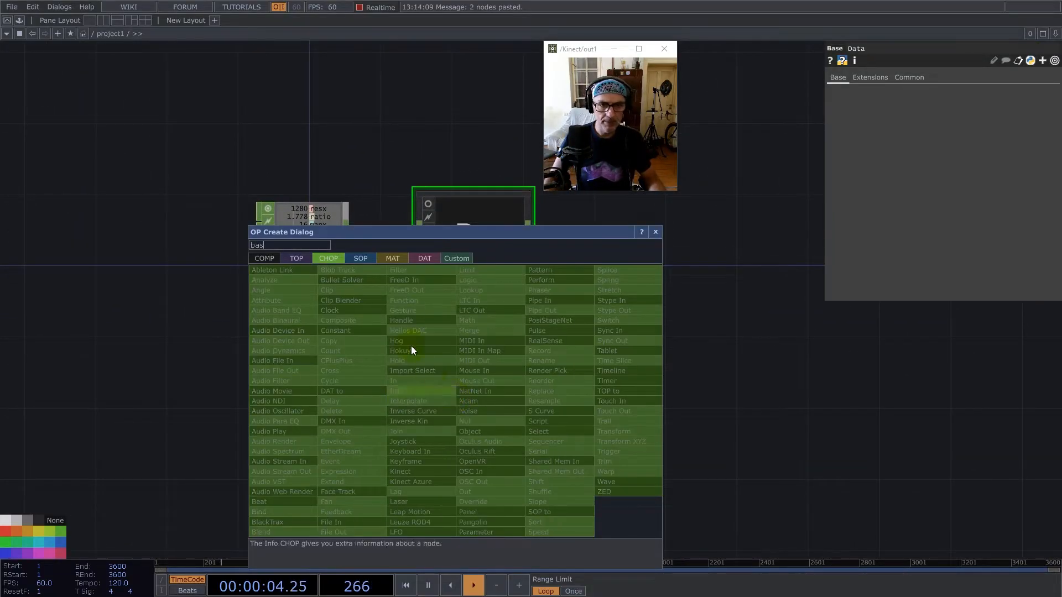
pyautogui.click(262, 258)
pyautogui.click(396, 281)
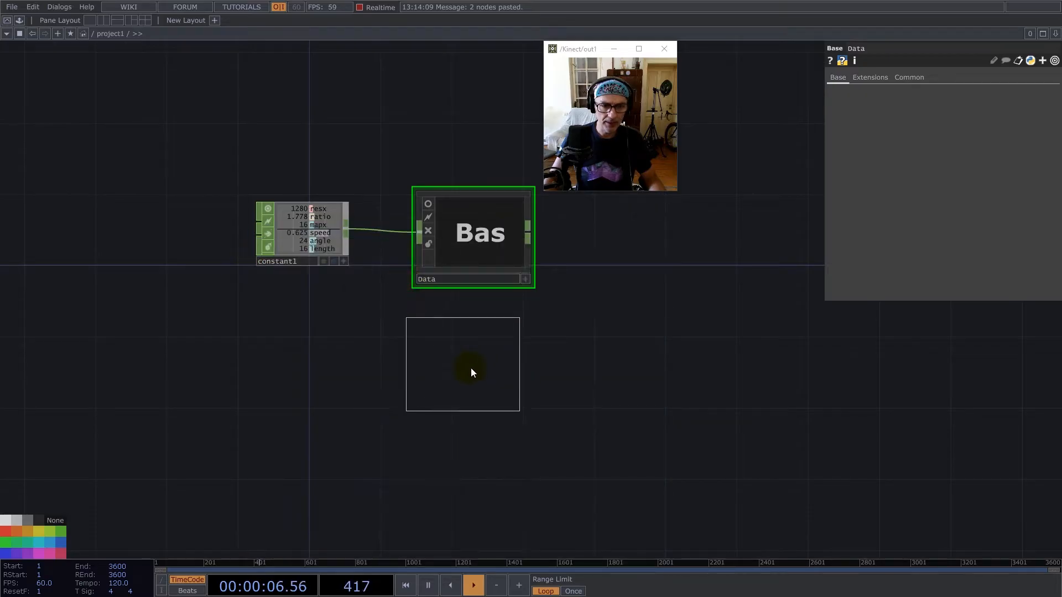
pyautogui.click(475, 371)
# Rename the new Base component to Count.
pyautogui.click(448, 404)
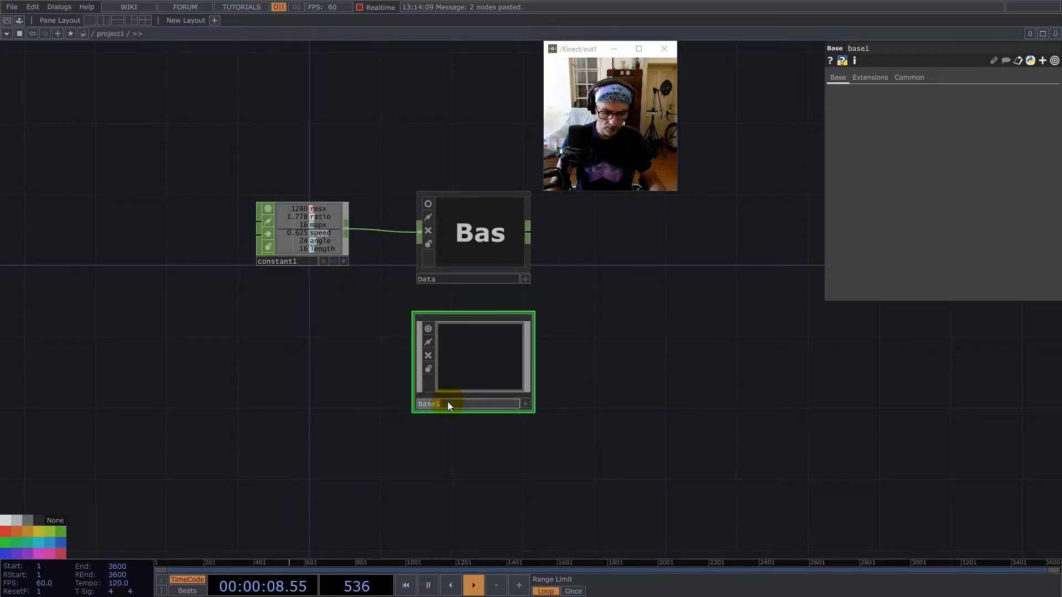
pyautogui.write('Coun')
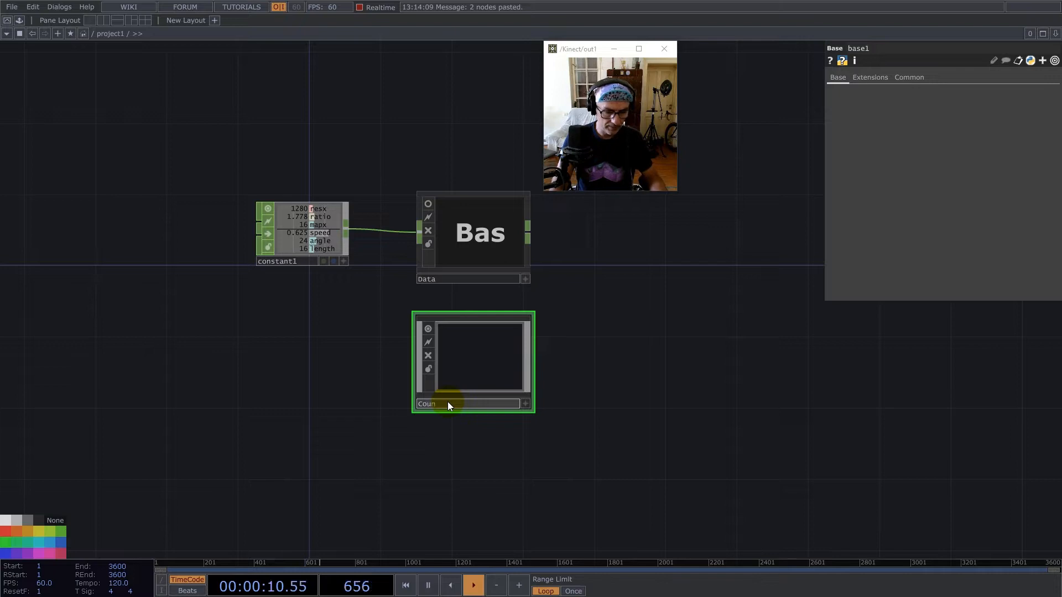
pyautogui.write('t')
pyautogui.press('Return')
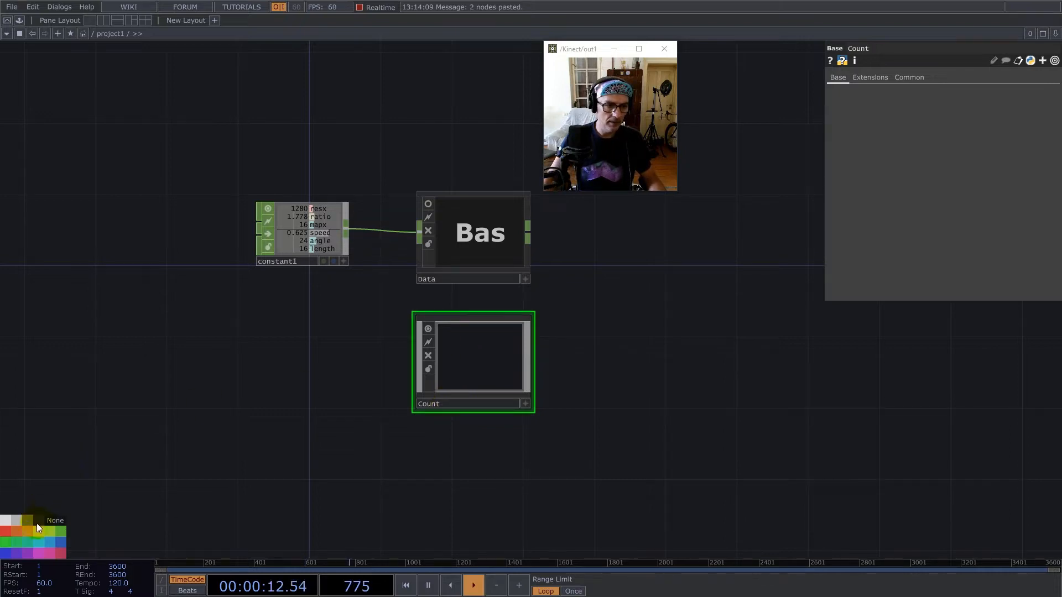
# Open the Data component's viewer in a floating window and move it clear of the network.
pyautogui.rightClick(489, 220)
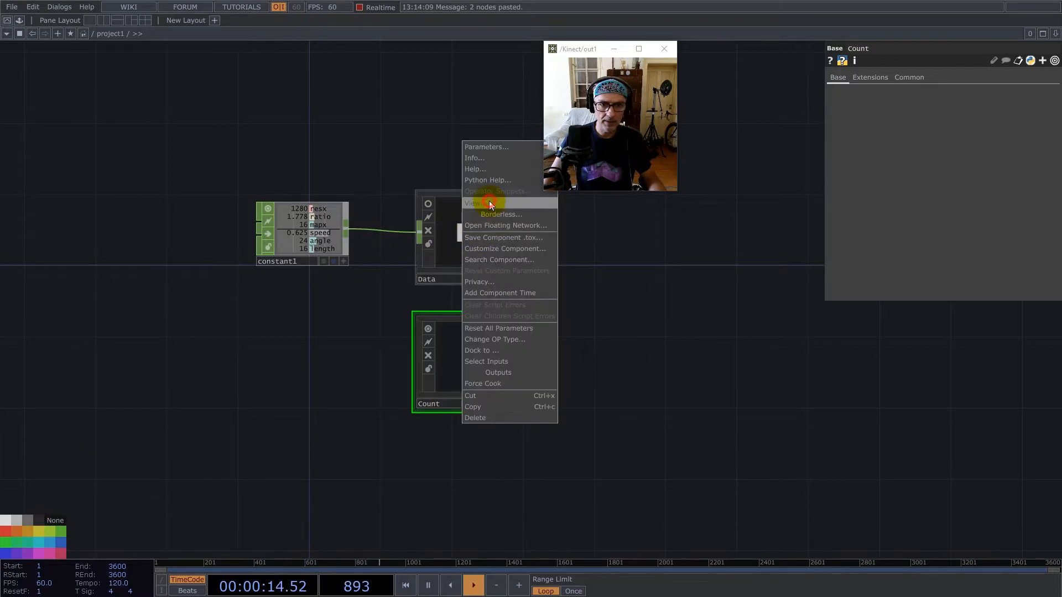
pyautogui.click(489, 205)
pyautogui.moveTo(497, 117); pyautogui.dragTo(224, 70)
# Enter the Count component's network and add a Base component there.
pyautogui.doubleClick(476, 367)
pyautogui.doubleClick(482, 349)
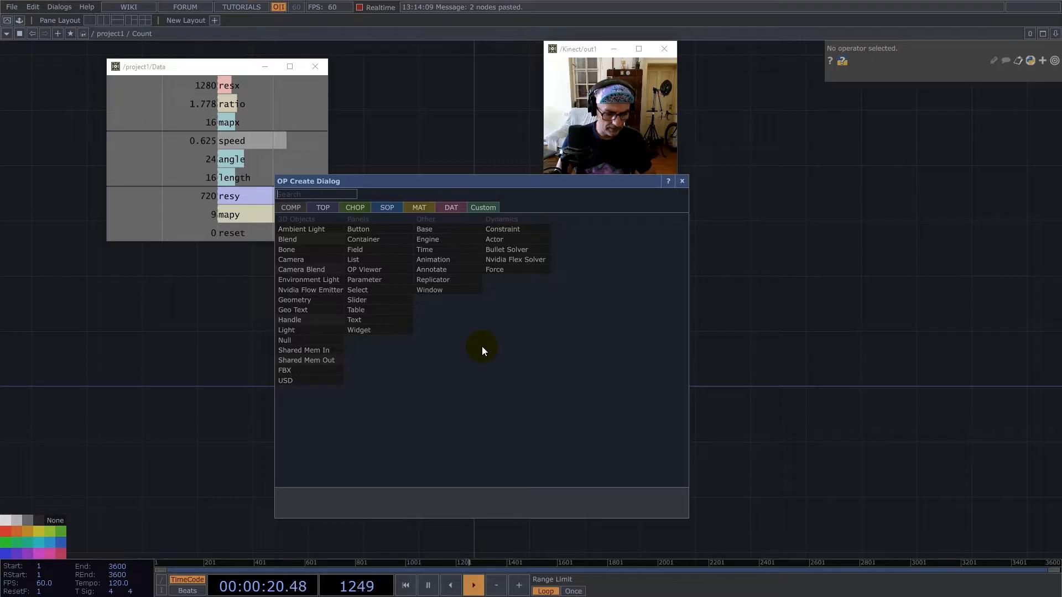
pyautogui.write('b')
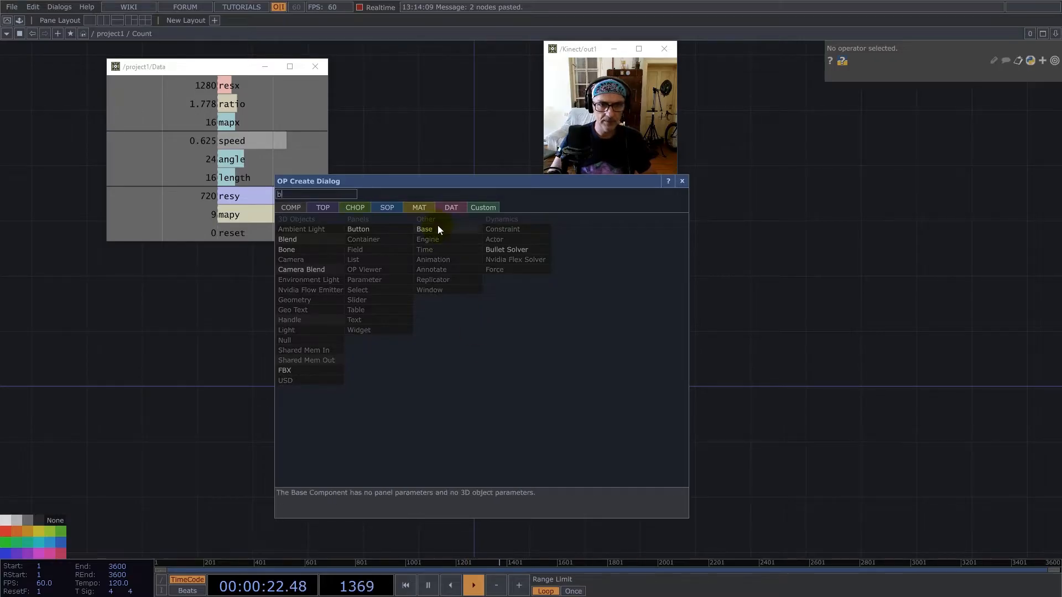
pyautogui.click(435, 229)
pyautogui.click(496, 349)
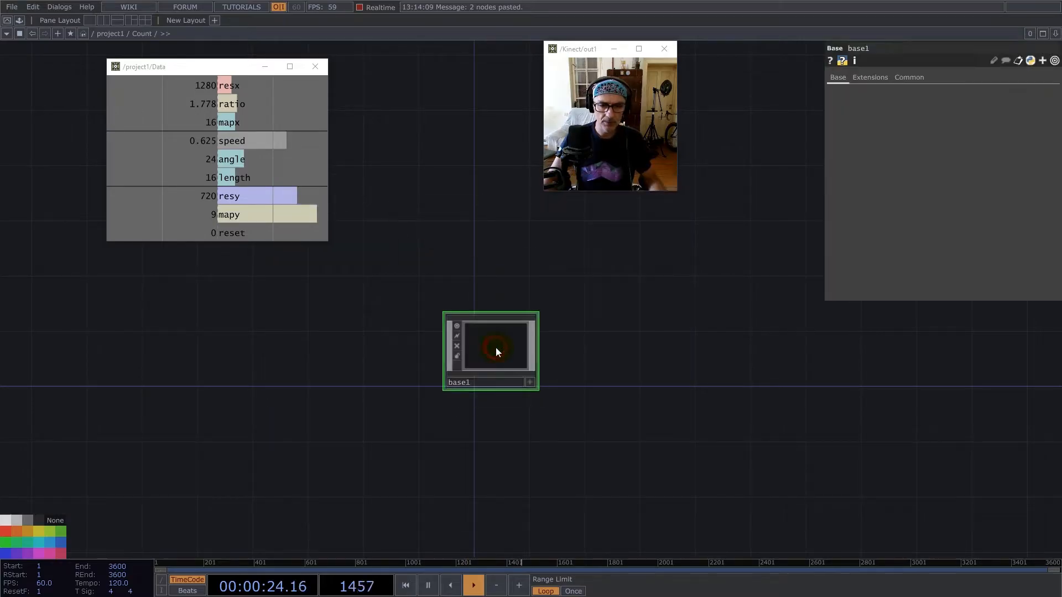
# Rename the Base component inside Count to UV_map and give it a dark node colour.
pyautogui.click(468, 383)
pyautogui.write('u')
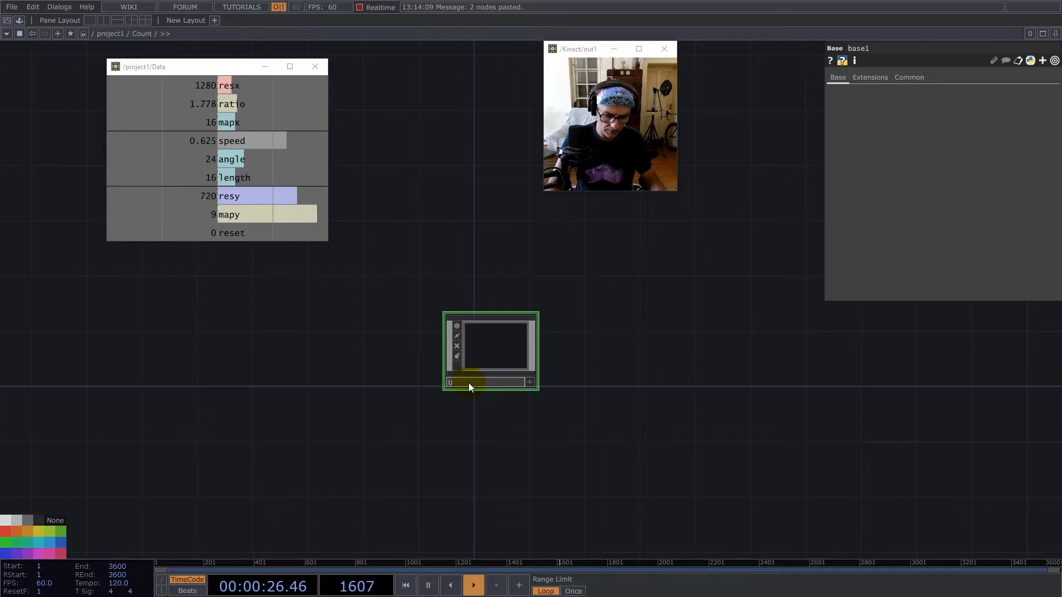
pyautogui.write('V_')
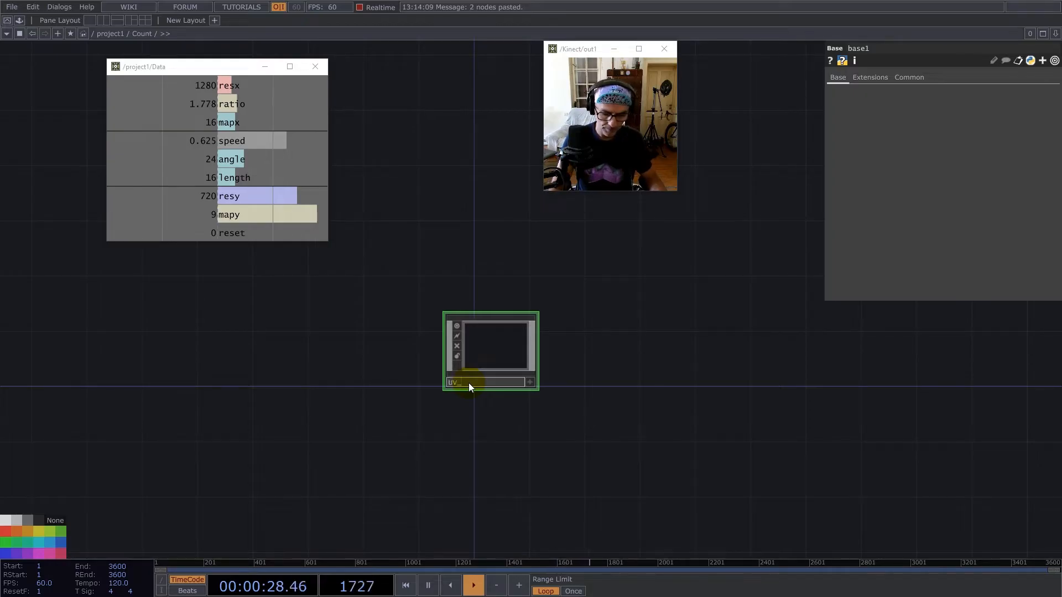
pyautogui.write('map')
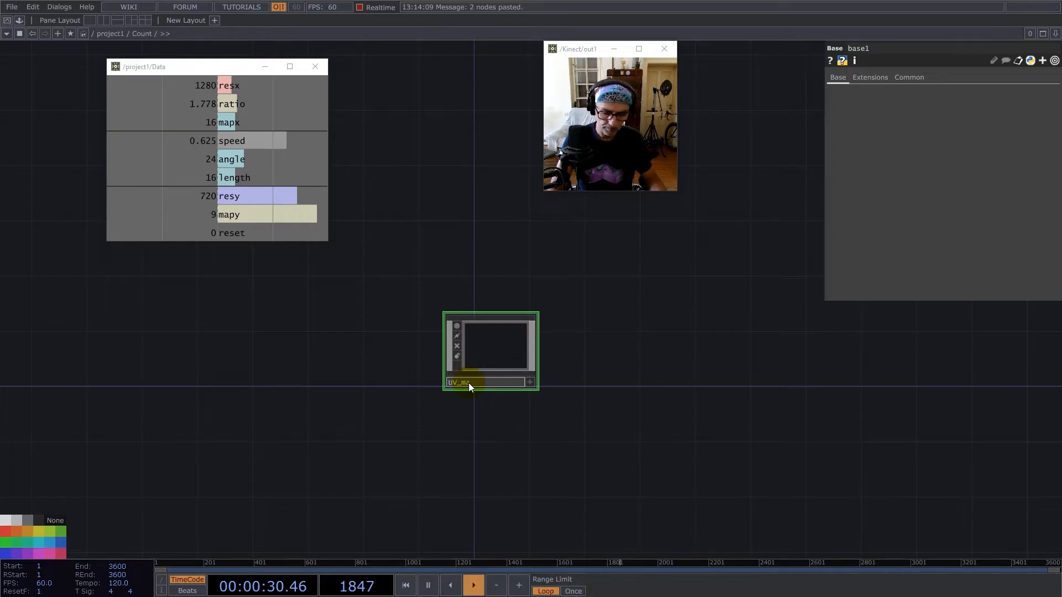
pyautogui.press('Return')
pyautogui.click(474, 341)
pyautogui.click(40, 521)
# Enter the UV_map component's network and add two Ramp TOPs, one below the other.
pyautogui.doubleClick(483, 330)
pyautogui.click(479, 285)
pyautogui.press('Tab')
pyautogui.write('ram')
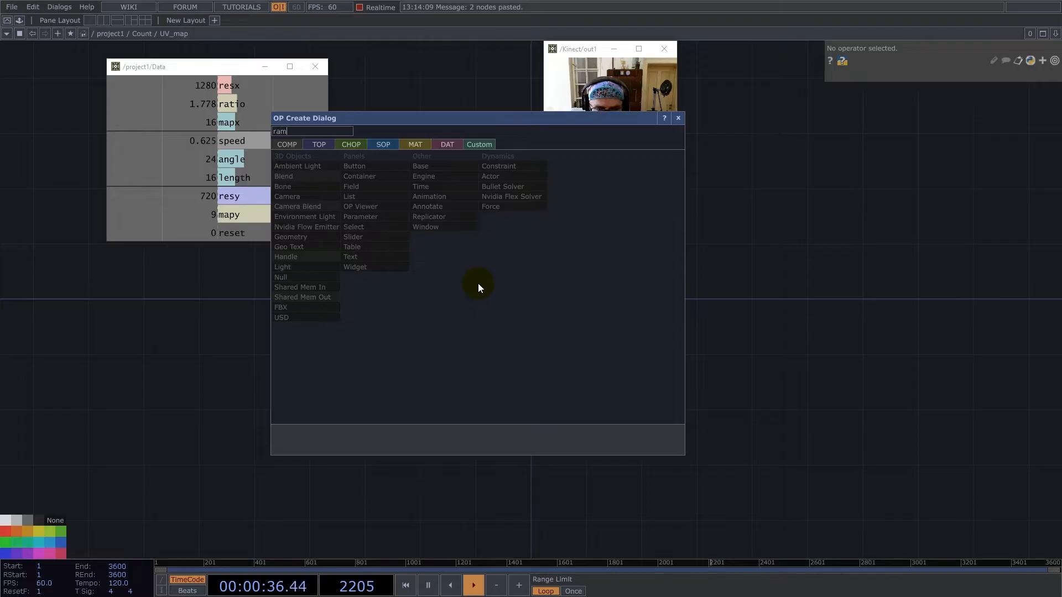
pyautogui.click(312, 143)
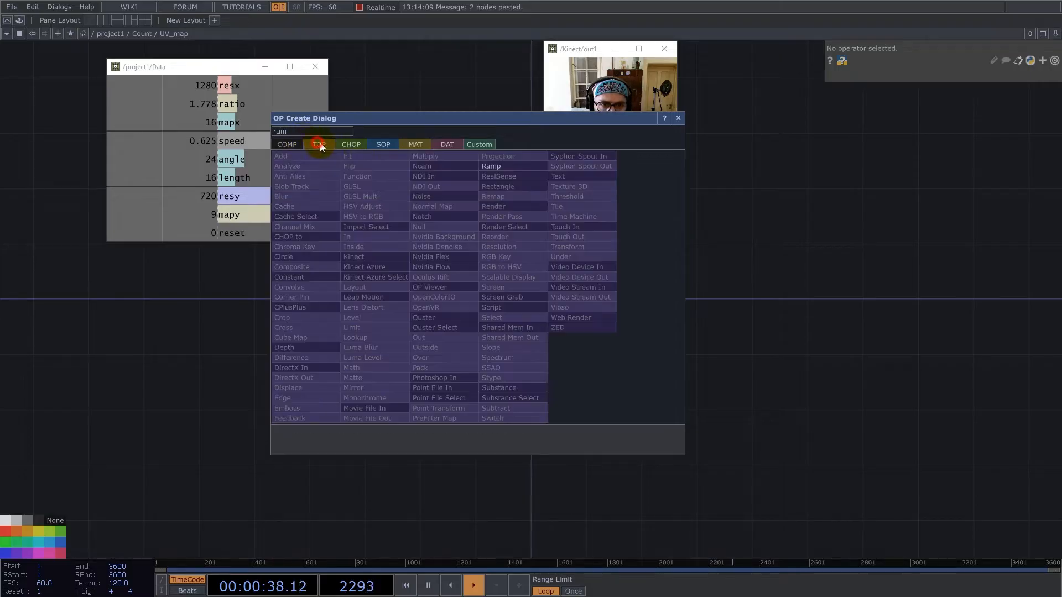
pyautogui.click(491, 166)
pyautogui.click(678, 118)
pyautogui.moveTo(592, 404); pyautogui.dragTo(540, 482)
# Drive ramp1's resolution with the Data component's channels, using mapx for width and mapy for height.
pyautogui.click(472, 333)
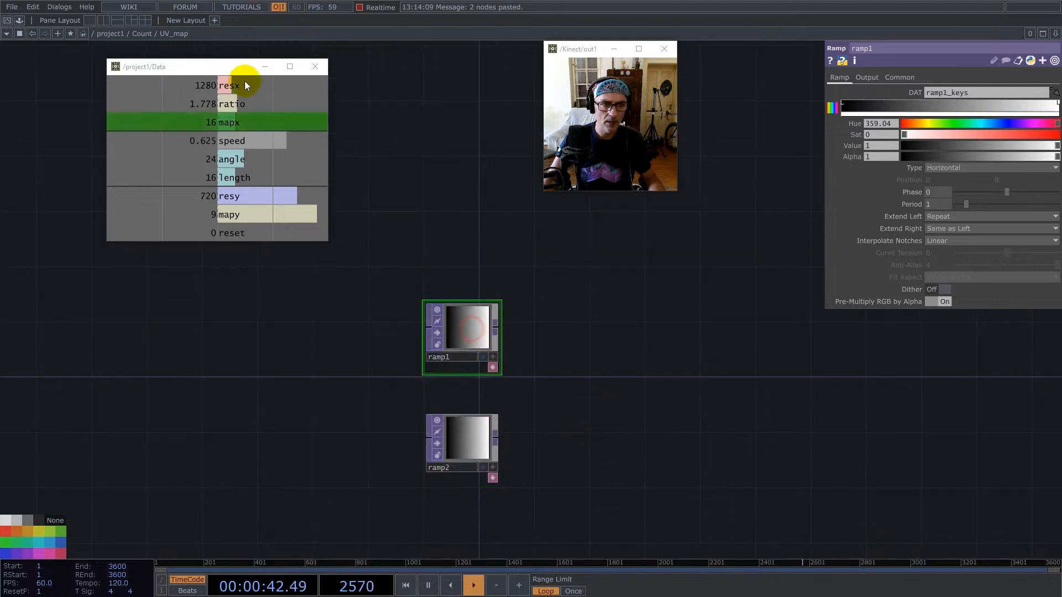
pyautogui.moveTo(201, 85); pyautogui.dragTo(945, 106)
pyautogui.click(957, 104)
pyautogui.moveTo(247, 209); pyautogui.dragTo(1027, 105)
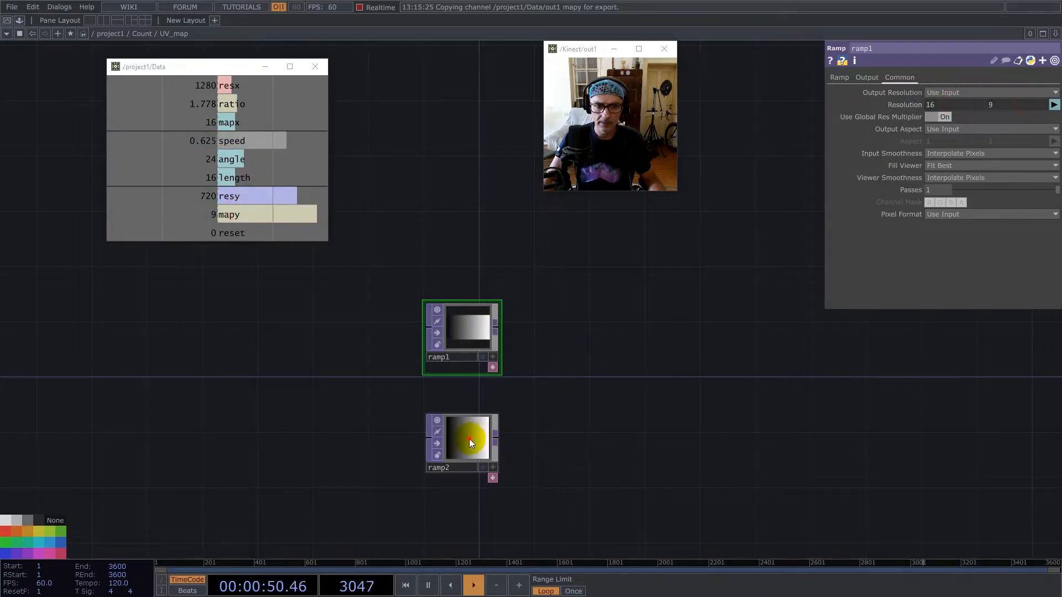
# Wire ramp1's output into ramp2, place ramp2 to its lower right and shrink the ramp nodes to wide viewers.
pyautogui.moveTo(468, 439); pyautogui.dragTo(658, 357)
pyautogui.moveTo(497, 330); pyautogui.dragTo(615, 359)
pyautogui.moveTo(651, 356); pyautogui.dragTo(629, 381)
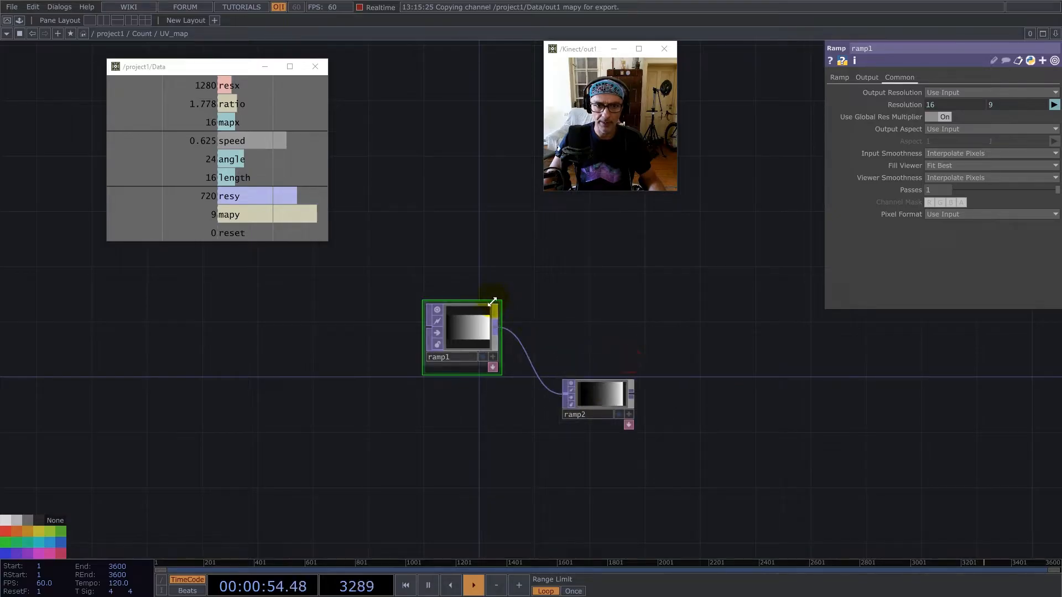
pyautogui.moveTo(492, 302); pyautogui.dragTo(497, 322)
# Set ramp2's type to Vertical.
pyautogui.click(588, 392)
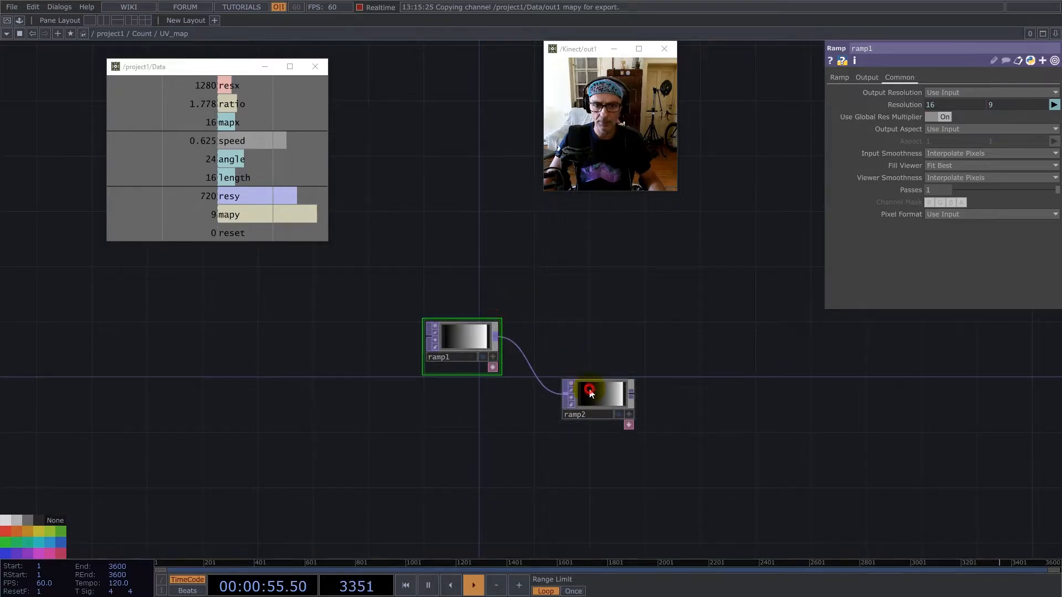
pyautogui.click(866, 78)
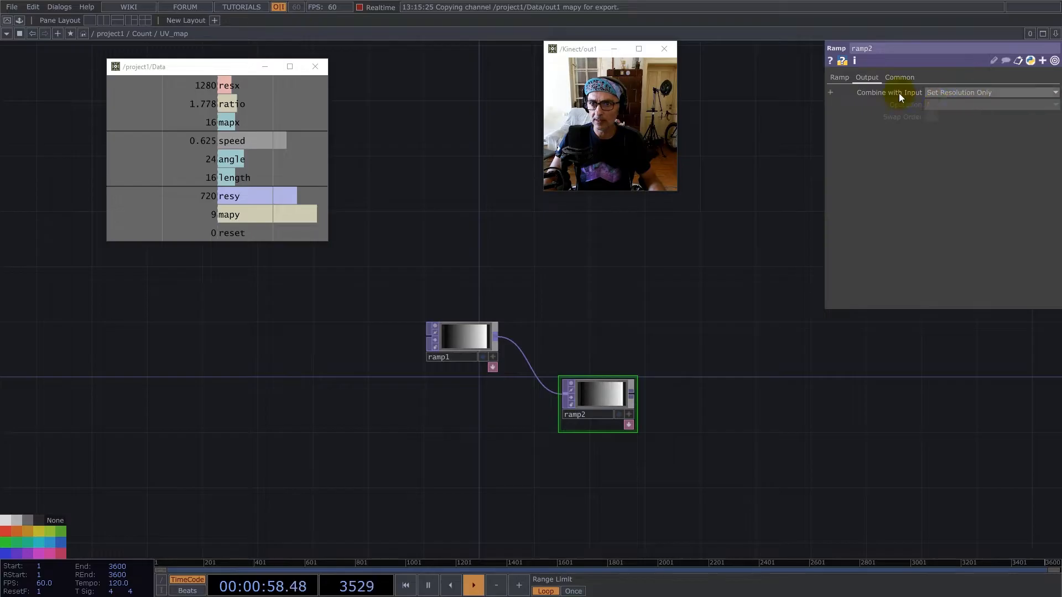
pyautogui.click(840, 78)
pyautogui.click(943, 168)
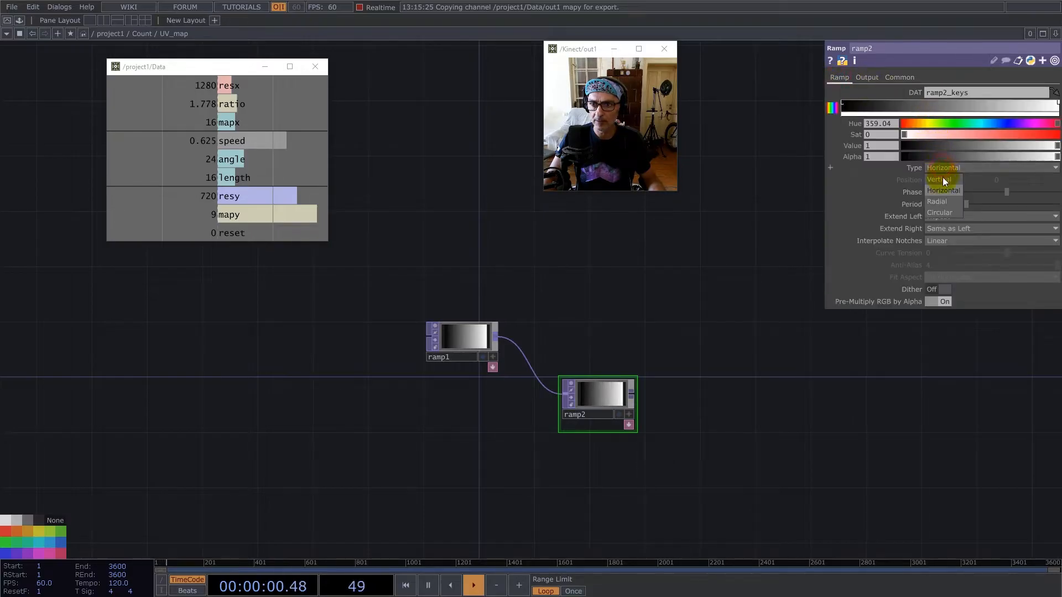
pyautogui.click(942, 181)
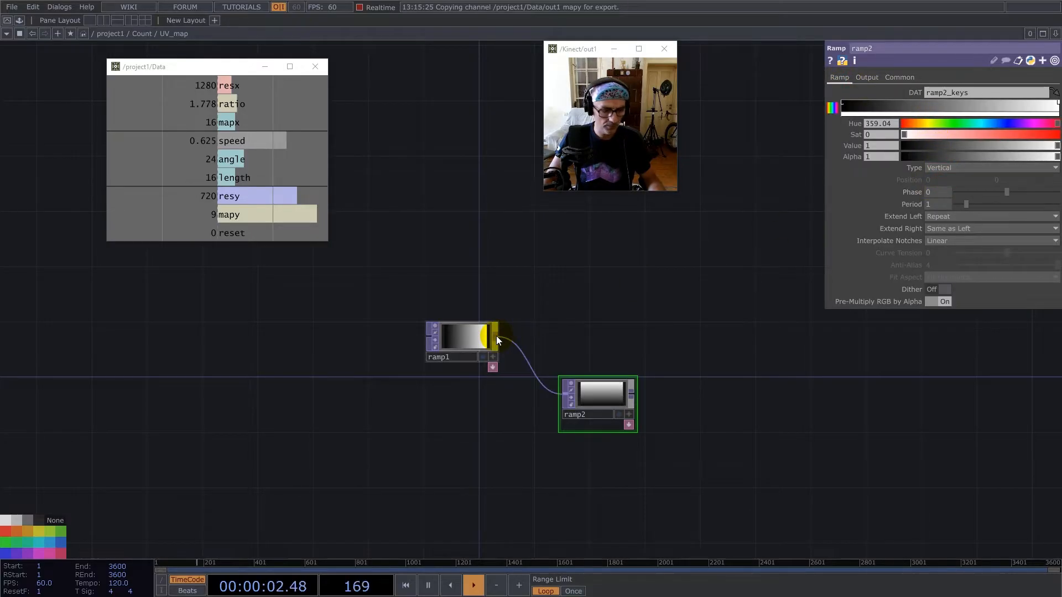
# Add a Reorder TOP after ramp1 and connect ramp2 as its second input.
pyautogui.rightClick(496, 336)
pyautogui.write('re')
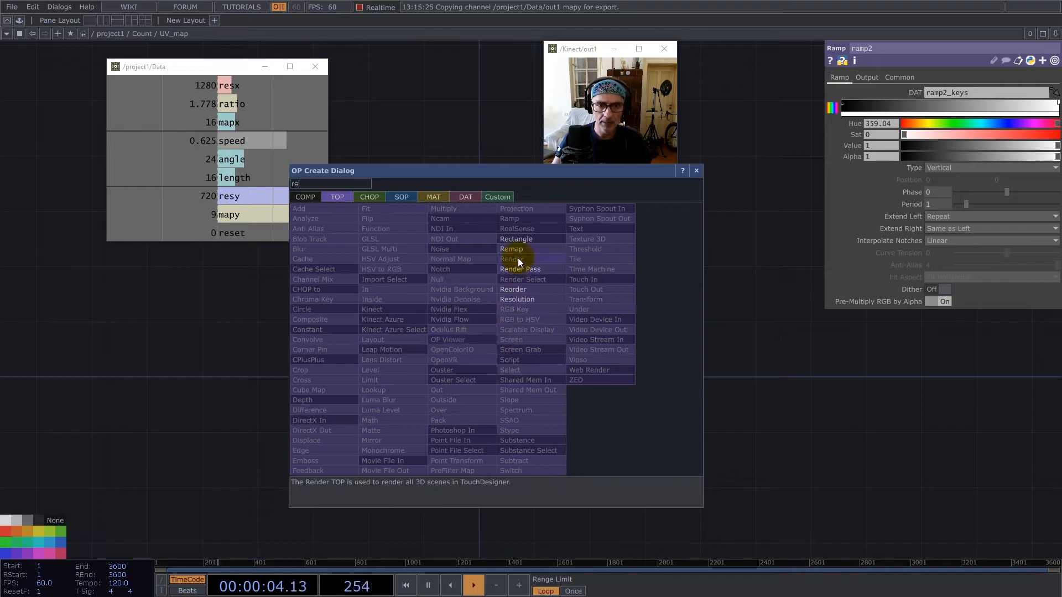
pyautogui.click(523, 289)
pyautogui.click(759, 342)
pyautogui.moveTo(637, 398); pyautogui.dragTo(722, 339)
# Take reorder1's green output from Input 2 and set its pixel format to 32-bit float (RG).
pyautogui.click(947, 105)
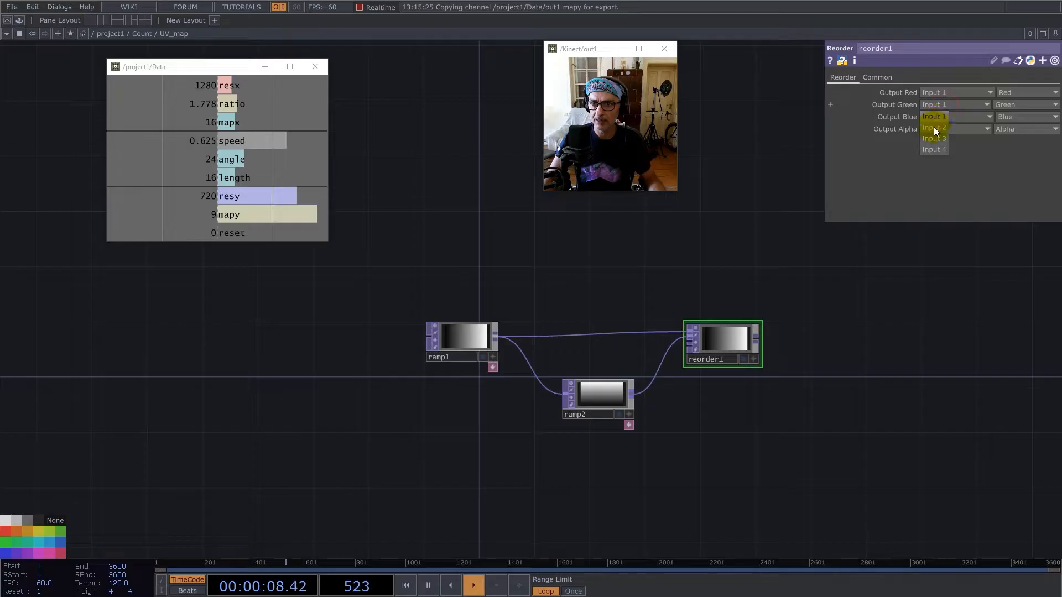
pyautogui.click(934, 127)
pyautogui.click(877, 78)
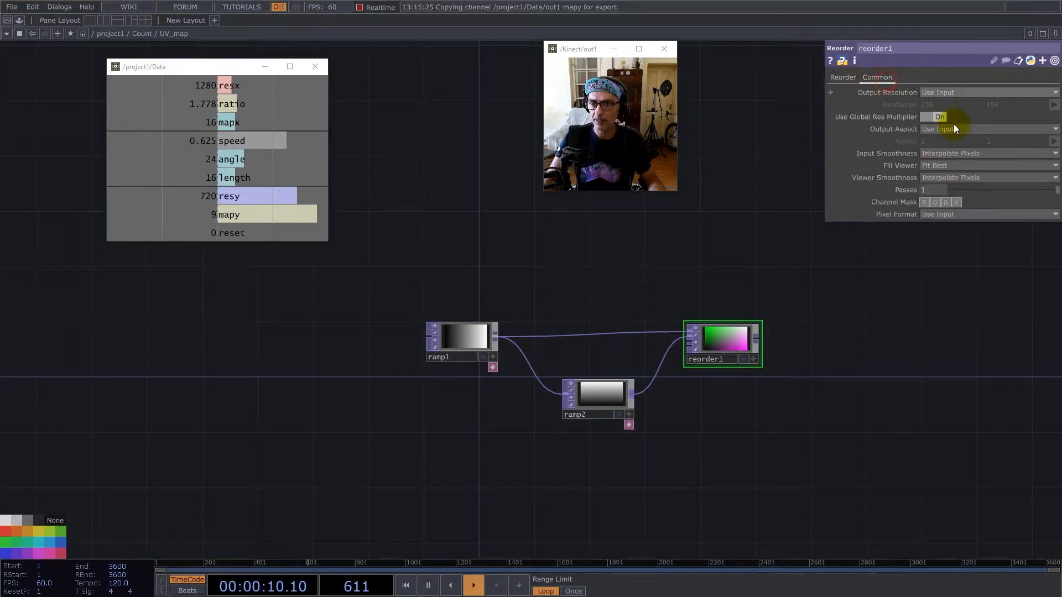
pyautogui.click(967, 215)
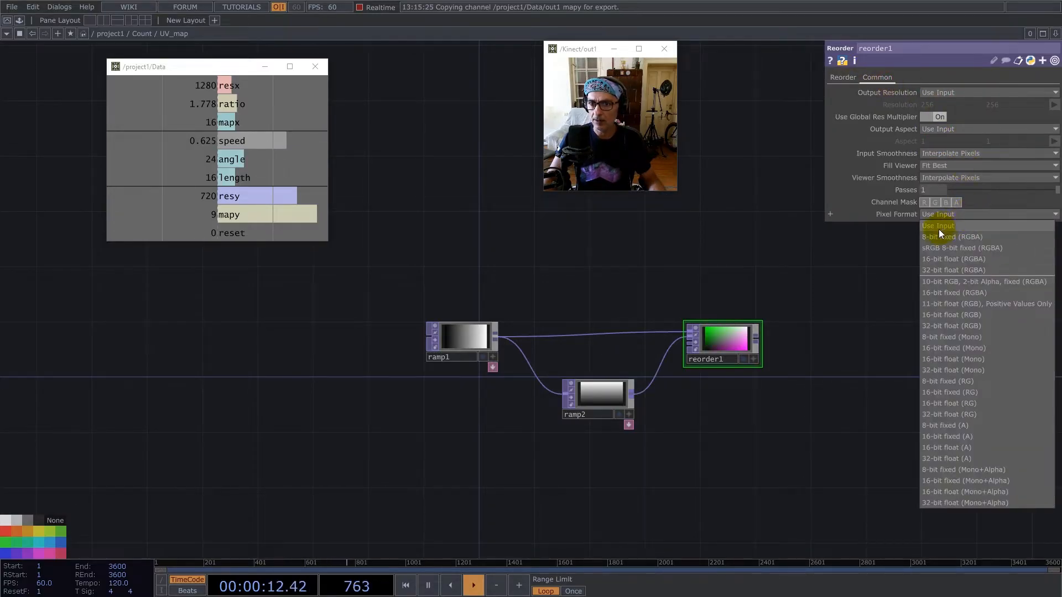
pyautogui.click(961, 415)
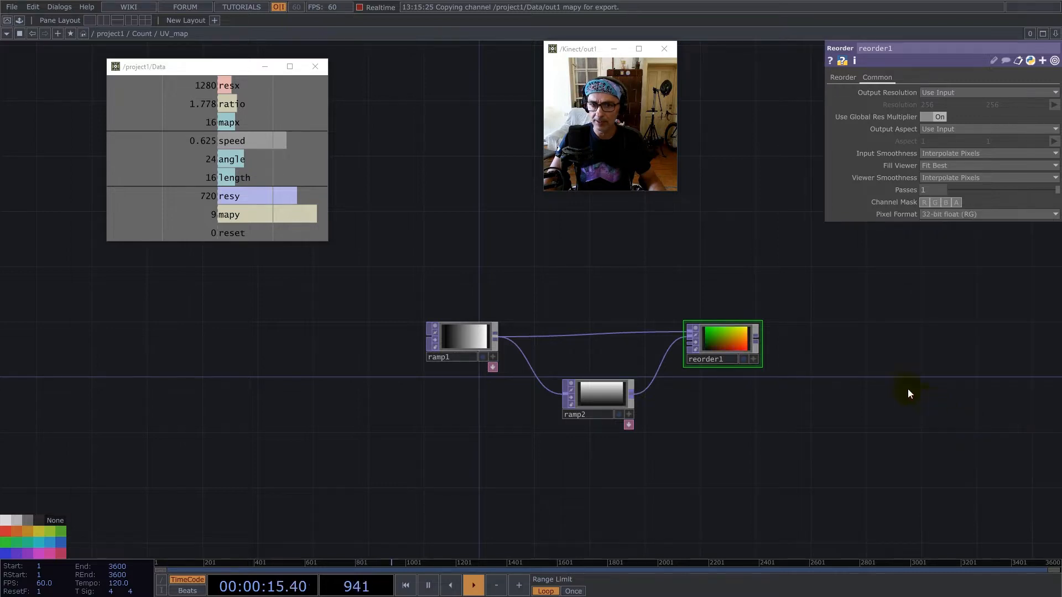
# Add an Out TOP connected to reorder1's output.
pyautogui.rightClick(758, 340)
pyautogui.write('out')
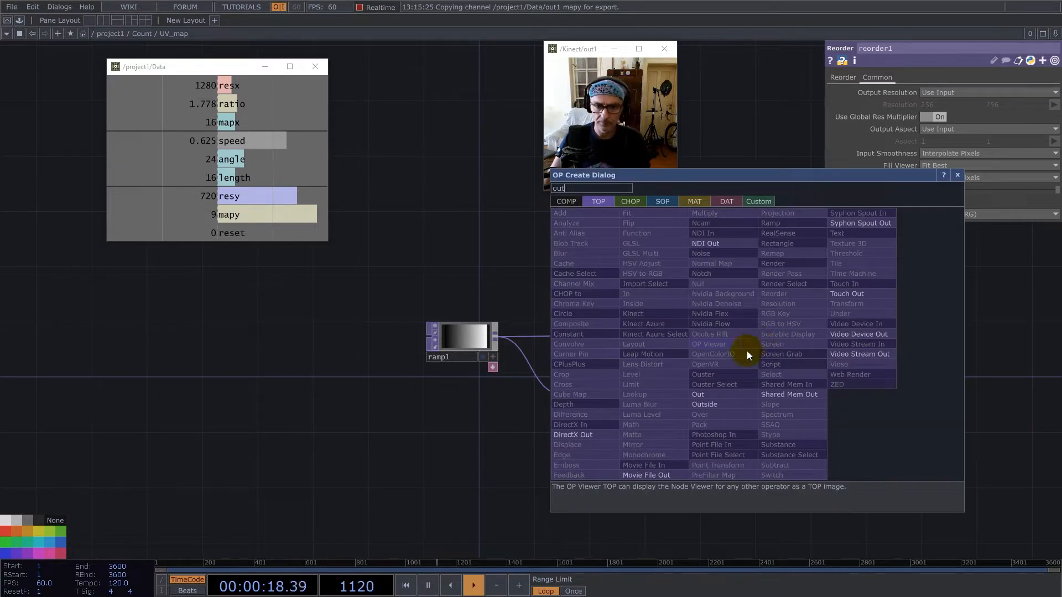
pyautogui.click(699, 395)
pyautogui.click(872, 328)
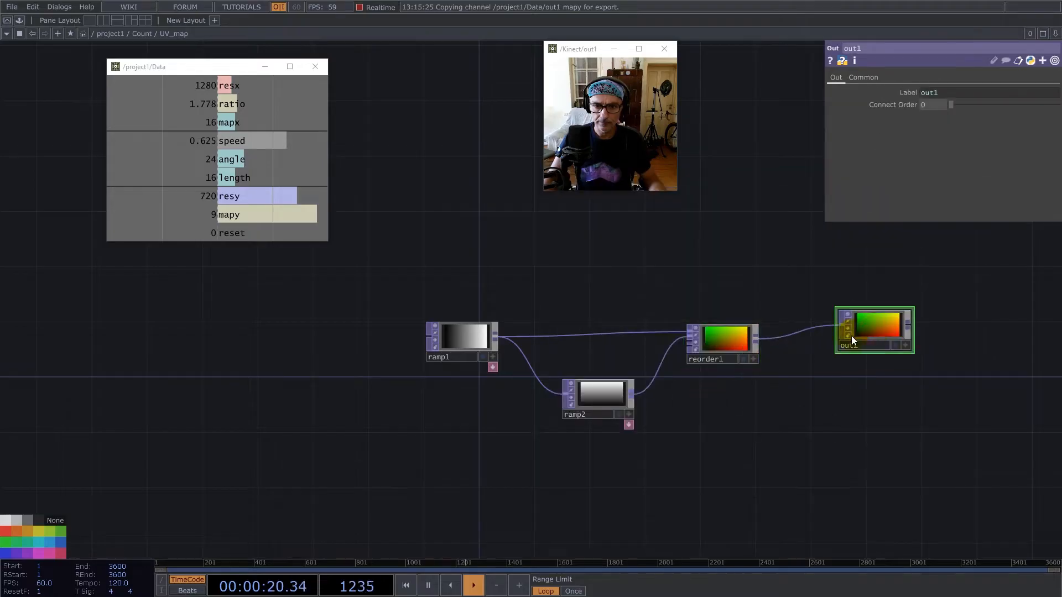
# Set the input smoothness and viewer smoothness of all four UV_map nodes to Nearest Pixel.
pyautogui.scroll(-2, 600, 322)
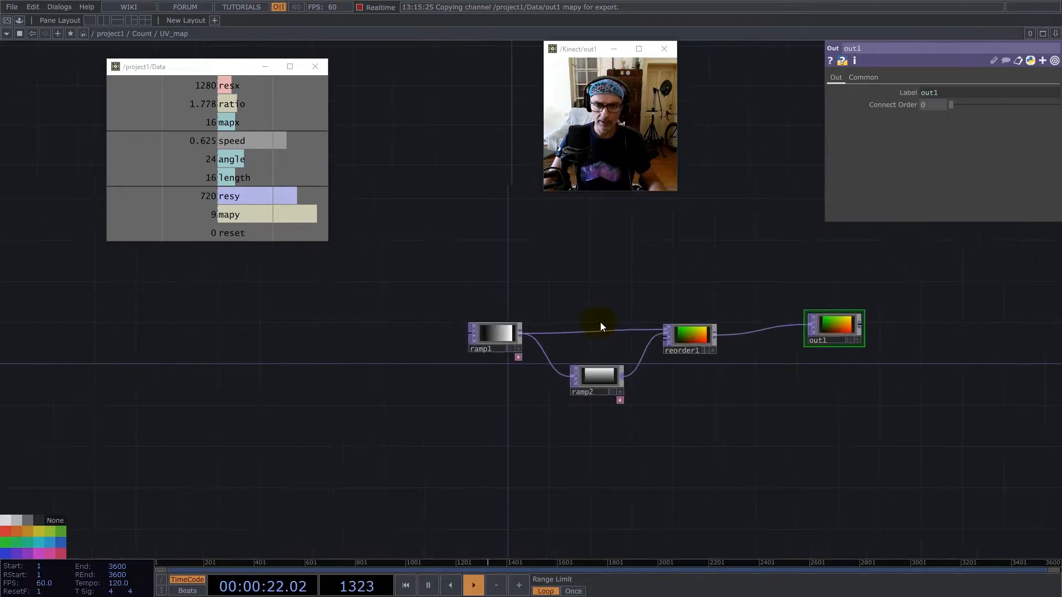
pyautogui.click(699, 338)
pyautogui.click(951, 155)
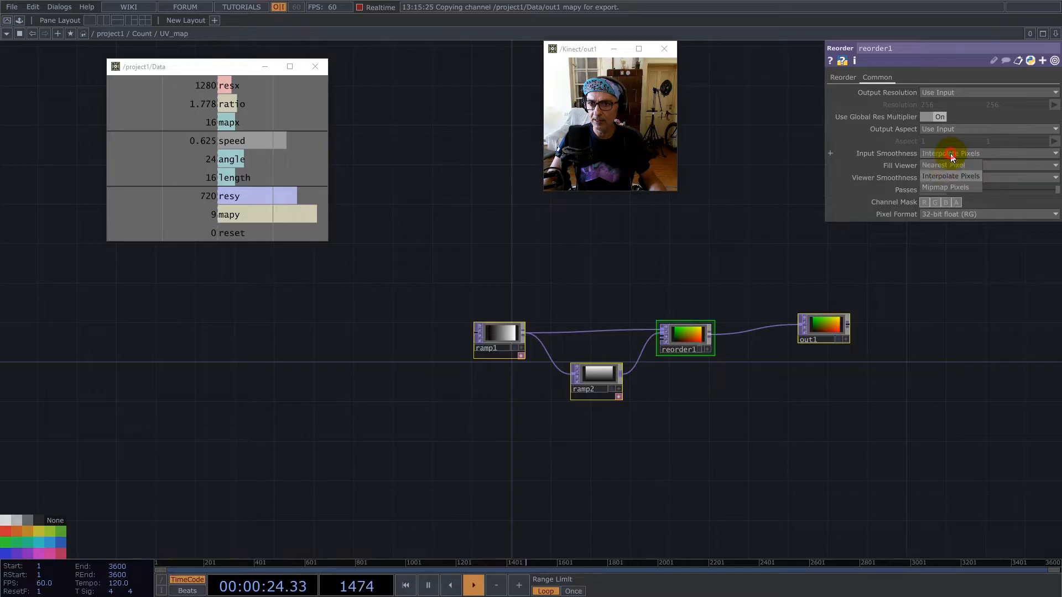
pyautogui.click(945, 165)
pyautogui.click(948, 177)
pyautogui.click(947, 194)
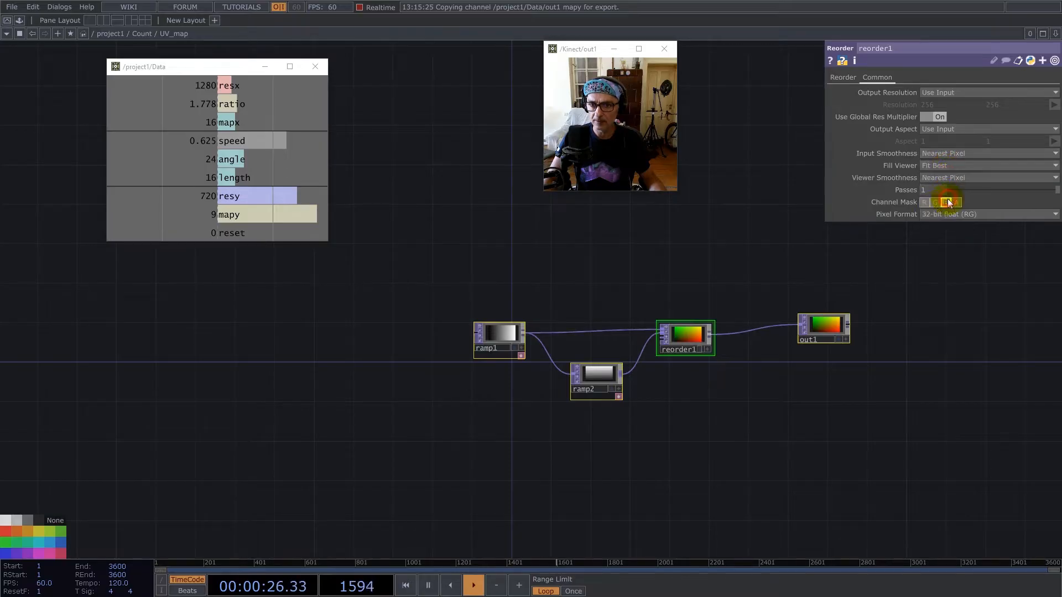
# Return to the Count network and add a Math TOP connected to UV_map's output.
pyautogui.scroll(-5, 544, 348)
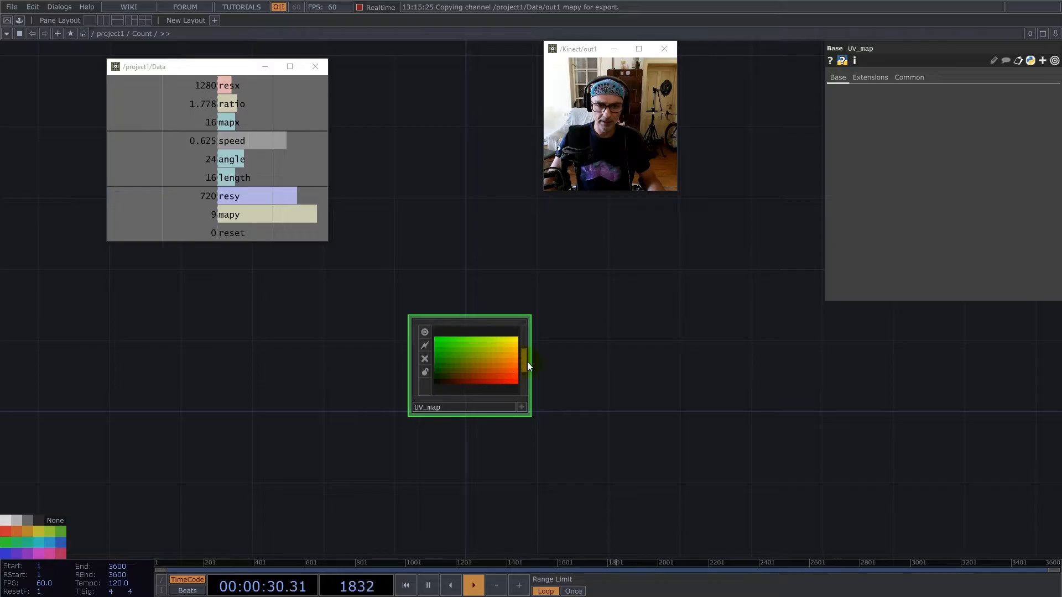
pyautogui.press('Tab')
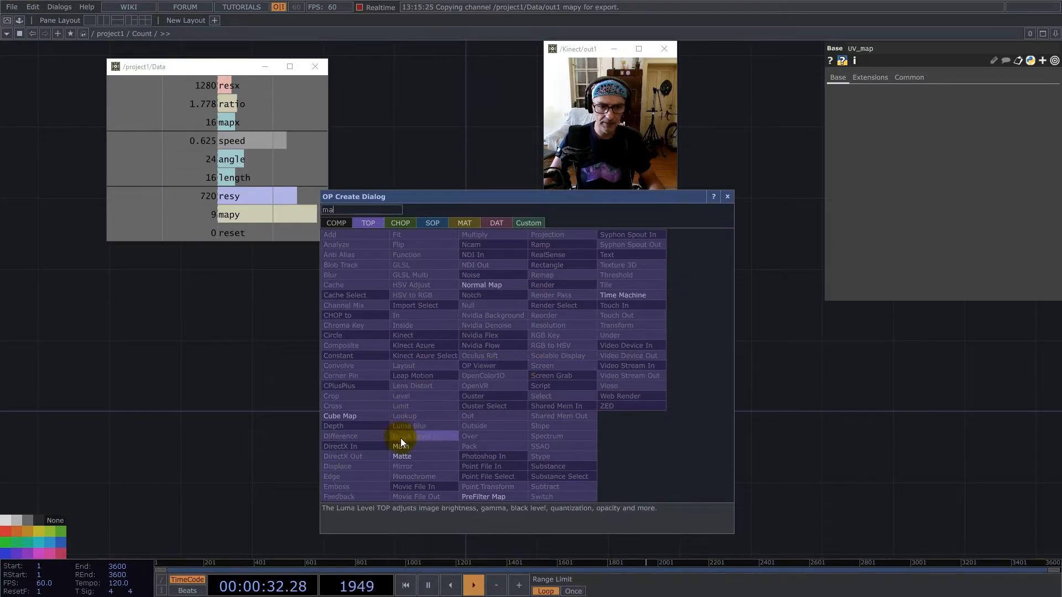
pyautogui.click(402, 437)
pyautogui.click(623, 369)
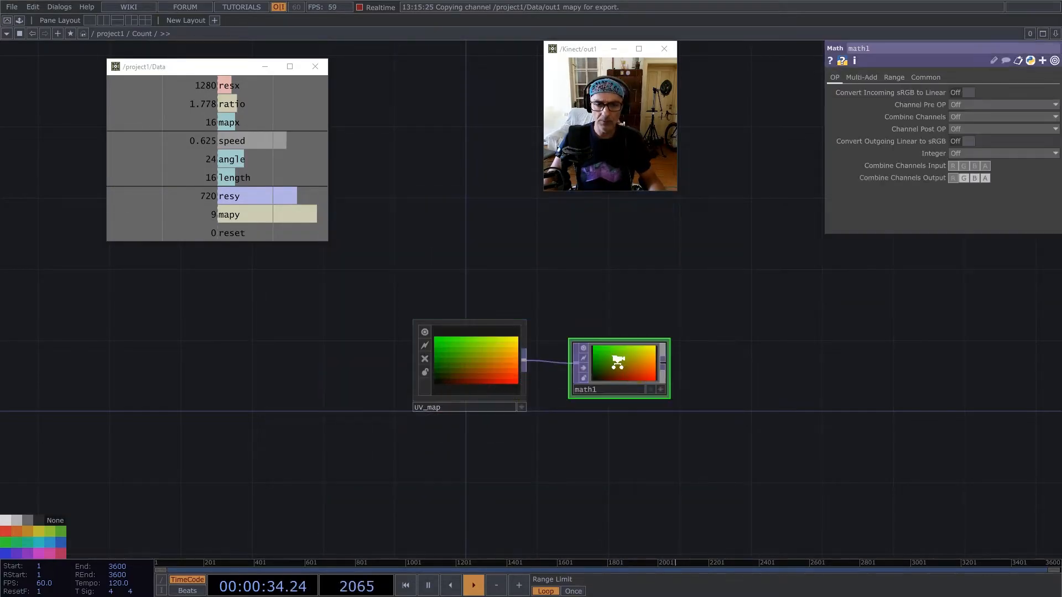
pyautogui.scroll(4, 617, 362)
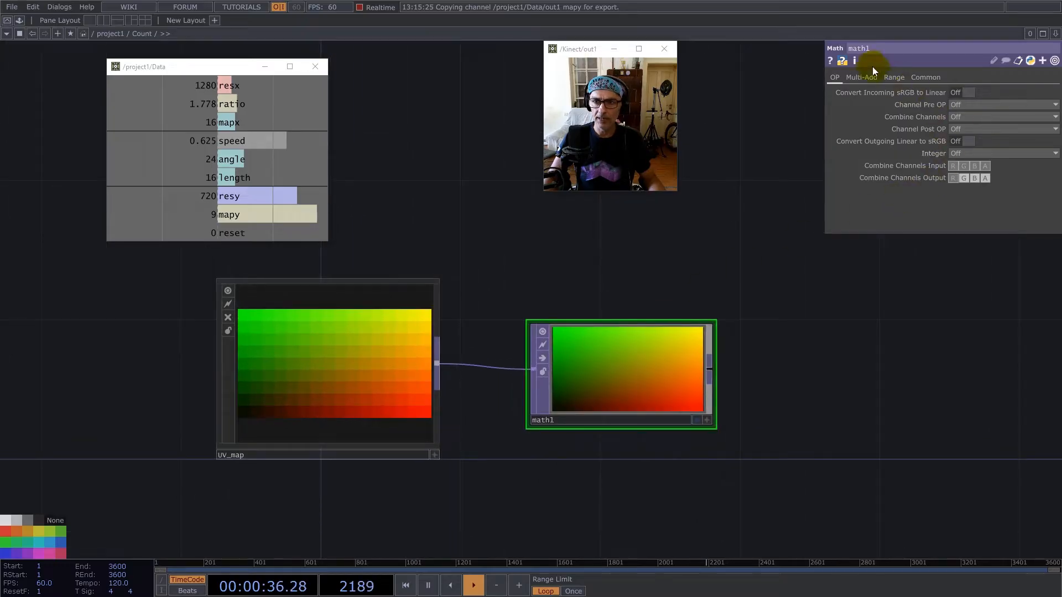
# Set math1's Multiply to the expression 1/parent(2).op('Data/out1')['ratio'], referencing the Data component's ratio channel.
pyautogui.click(862, 77)
pyautogui.moveTo(230, 104); pyautogui.dragTo(968, 107)
pyautogui.click(907, 117)
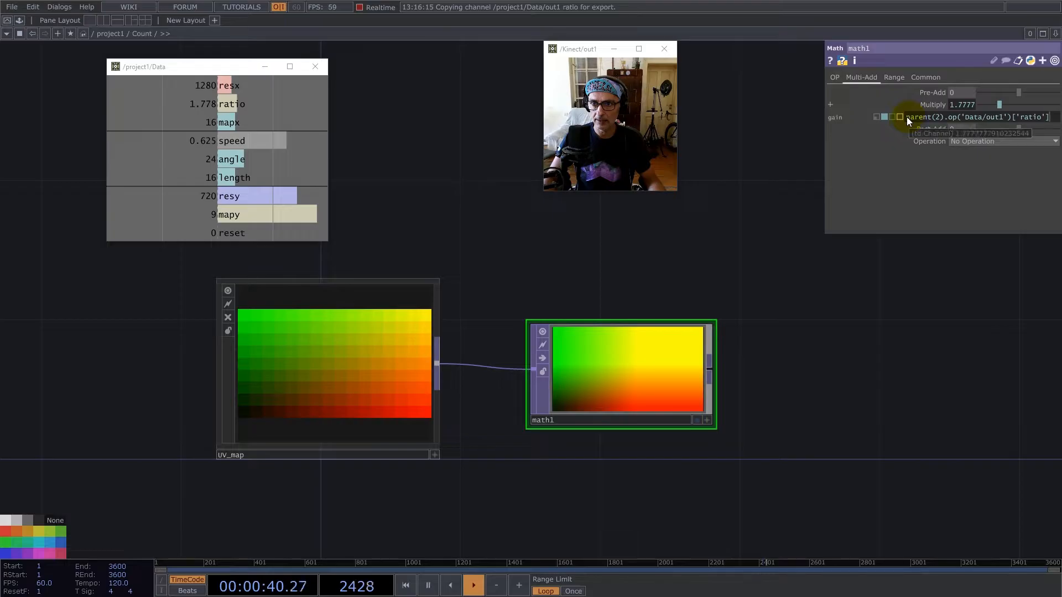
pyautogui.write('1/')
pyautogui.press('Return')
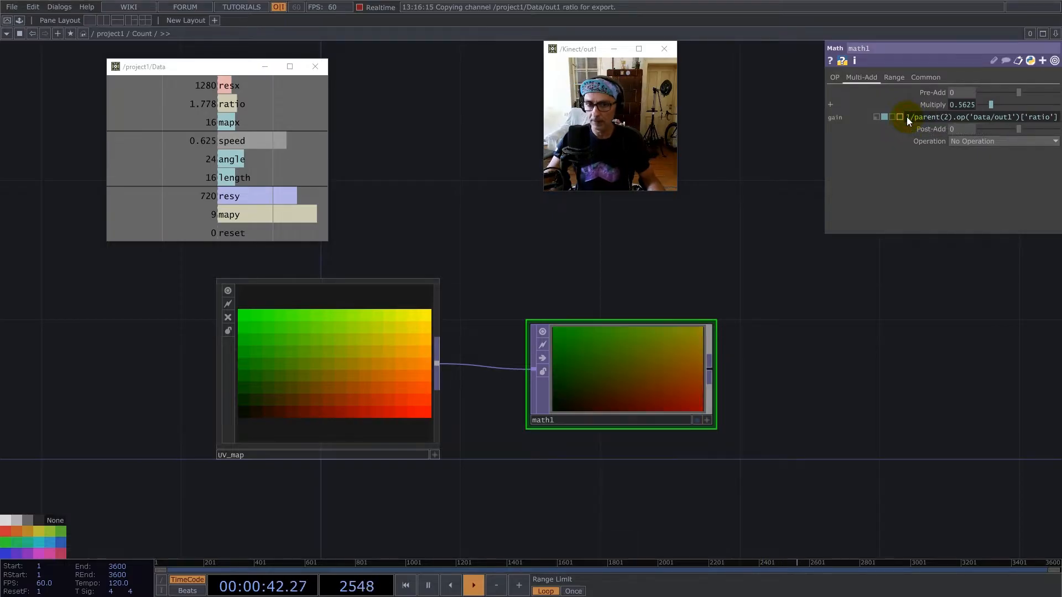
# Set math1's input smoothness and viewer smoothness to Nearest Pixel.
pyautogui.click(929, 77)
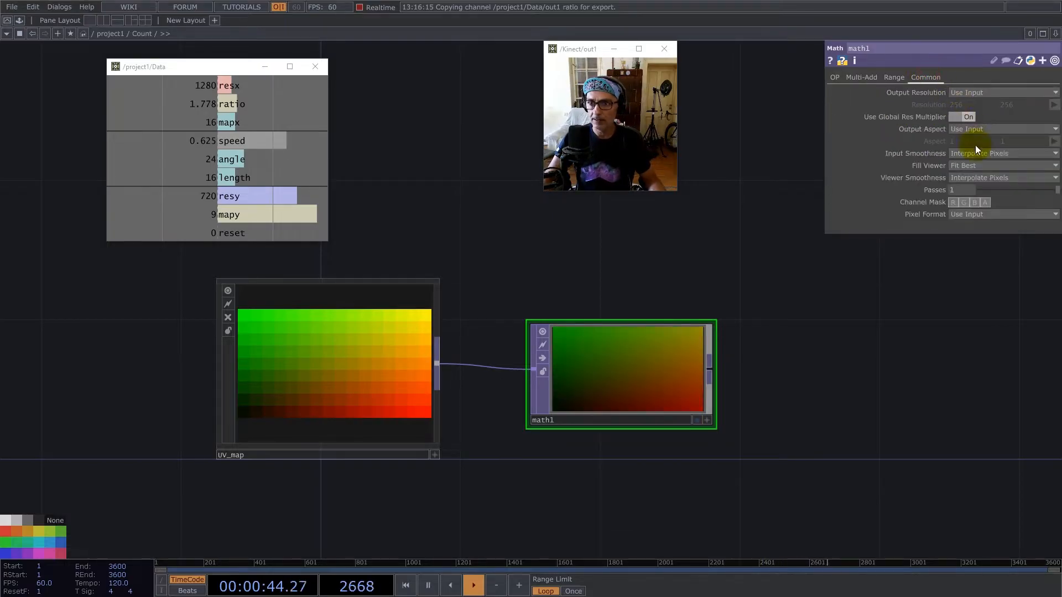
pyautogui.click(978, 177)
pyautogui.click(977, 202)
pyautogui.moveTo(903, 401); pyautogui.dragTo(528, 346)
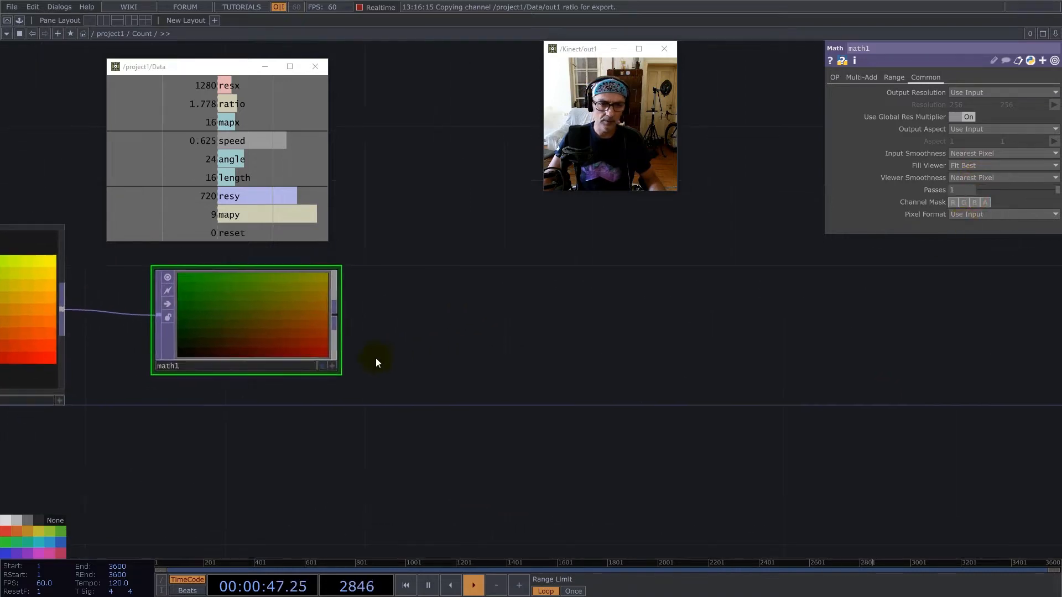
# Activate math1's viewer, display its pixels as 3D points and adjust the view of the point grid.
pyautogui.click(331, 367)
pyautogui.rightClick(276, 323)
pyautogui.click(324, 405)
pyautogui.moveTo(361, 386); pyautogui.dragTo(395, 381)
pyautogui.moveTo(324, 345); pyautogui.dragTo(287, 357, button='middle')
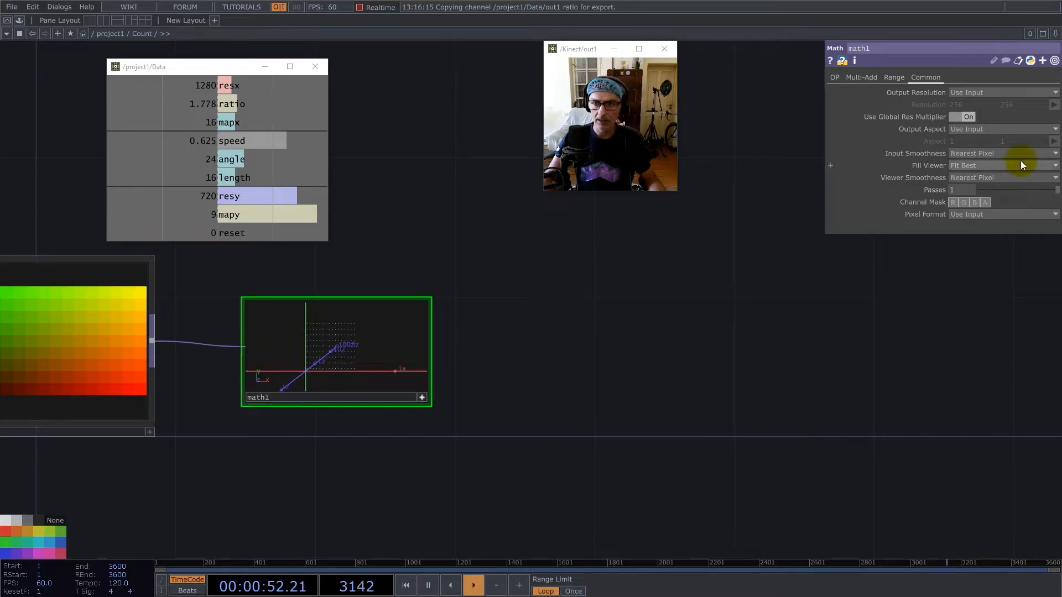
# Exclude the red channel from math1's channel mask and check the point grid's proportions in its viewer.
pyautogui.click(953, 202)
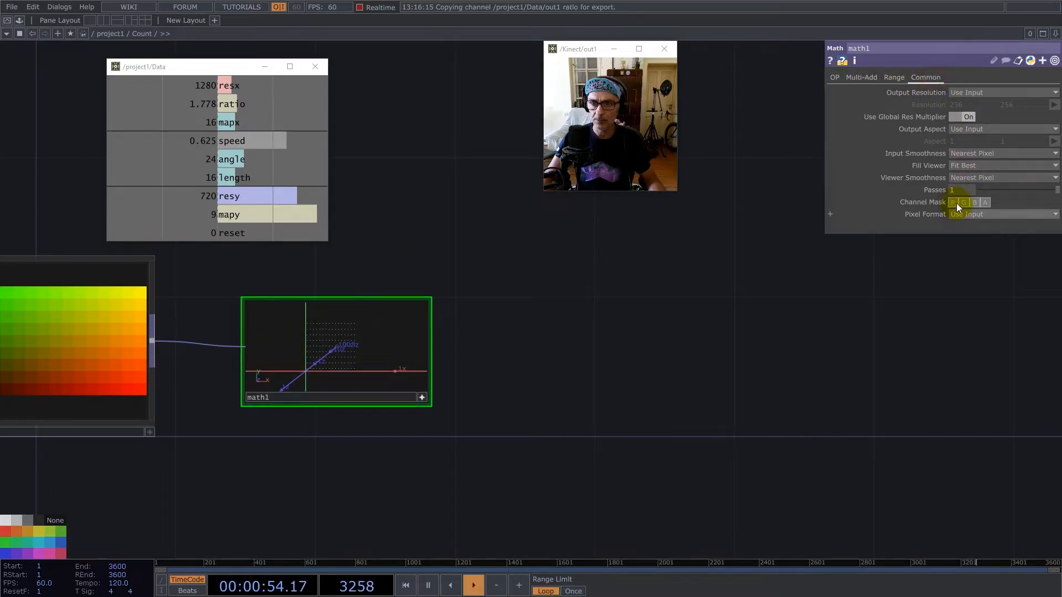
pyautogui.click(963, 203)
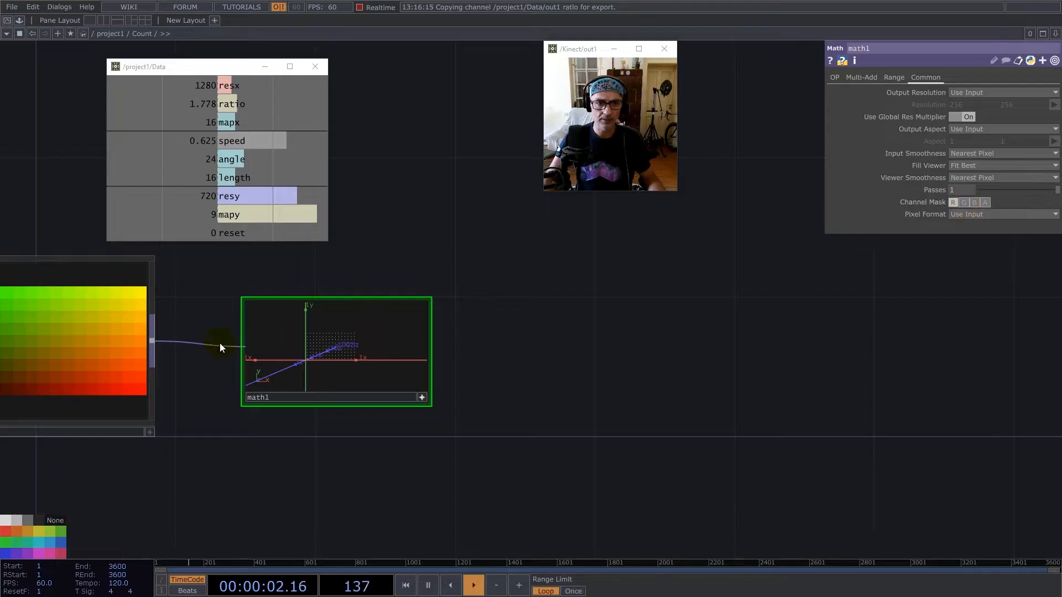
pyautogui.scroll(2, 256, 357)
pyautogui.scroll(3, 368, 342)
pyautogui.scroll(-3, 367, 342)
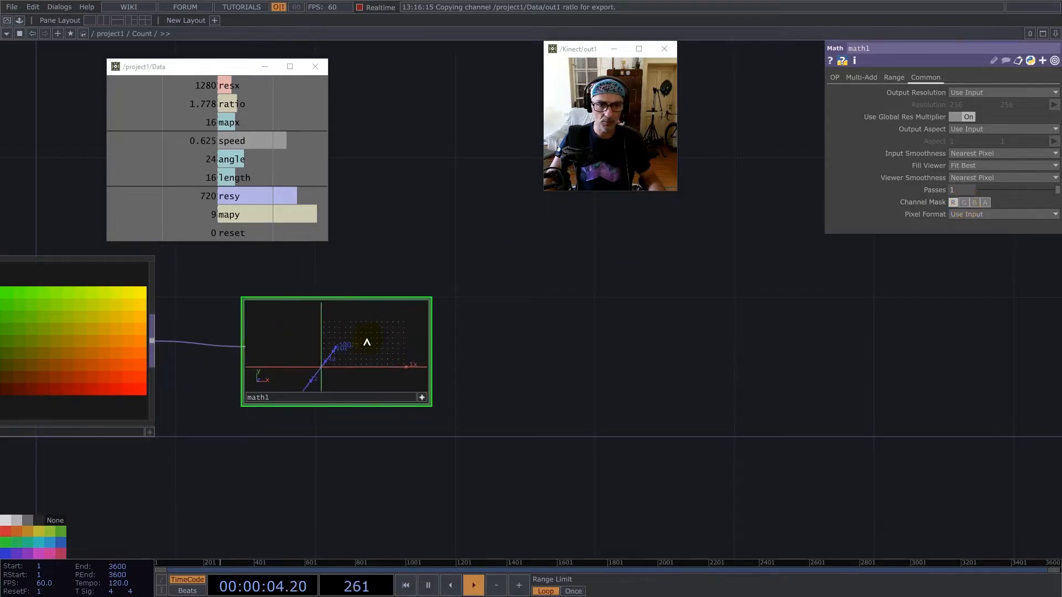
# Add a Noise TOP after math1, feed math1 into both of its inputs and set its Offset to 0.
pyautogui.rightClick(431, 349)
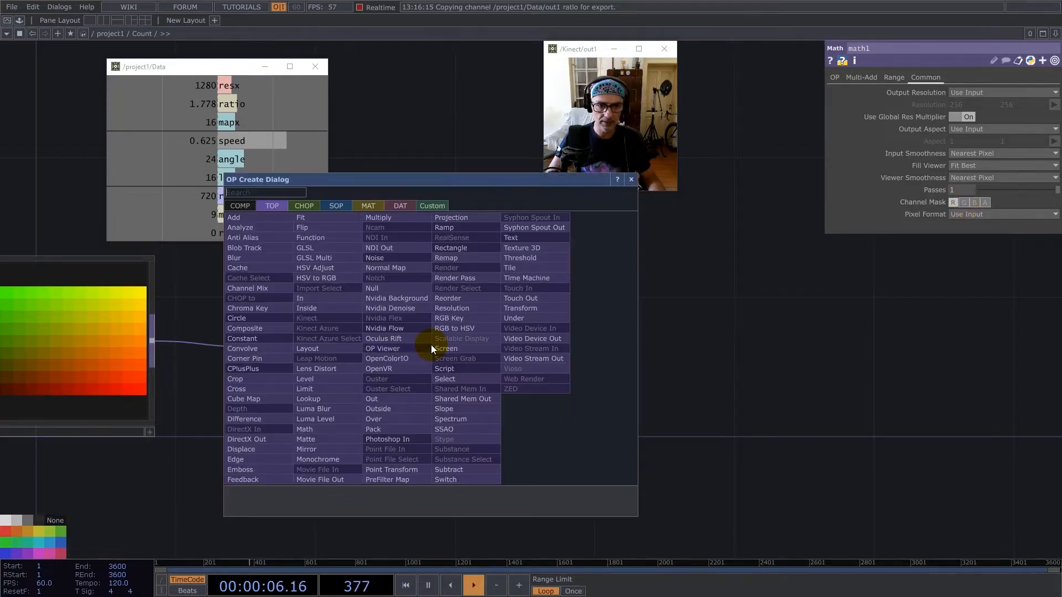
pyautogui.write('noi')
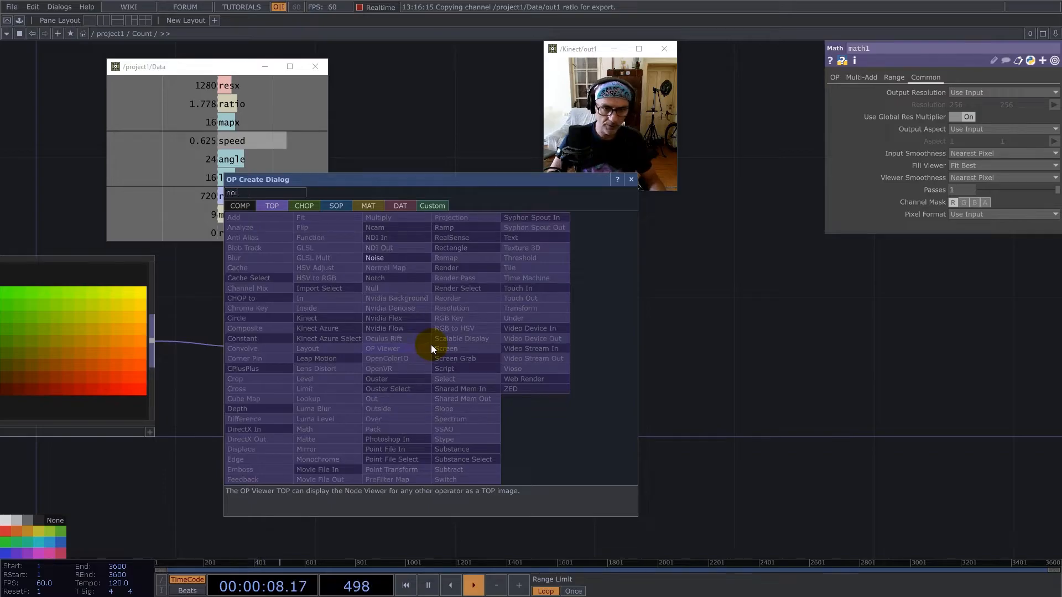
pyautogui.click(380, 258)
pyautogui.click(654, 324)
pyautogui.moveTo(429, 346); pyautogui.dragTo(563, 323)
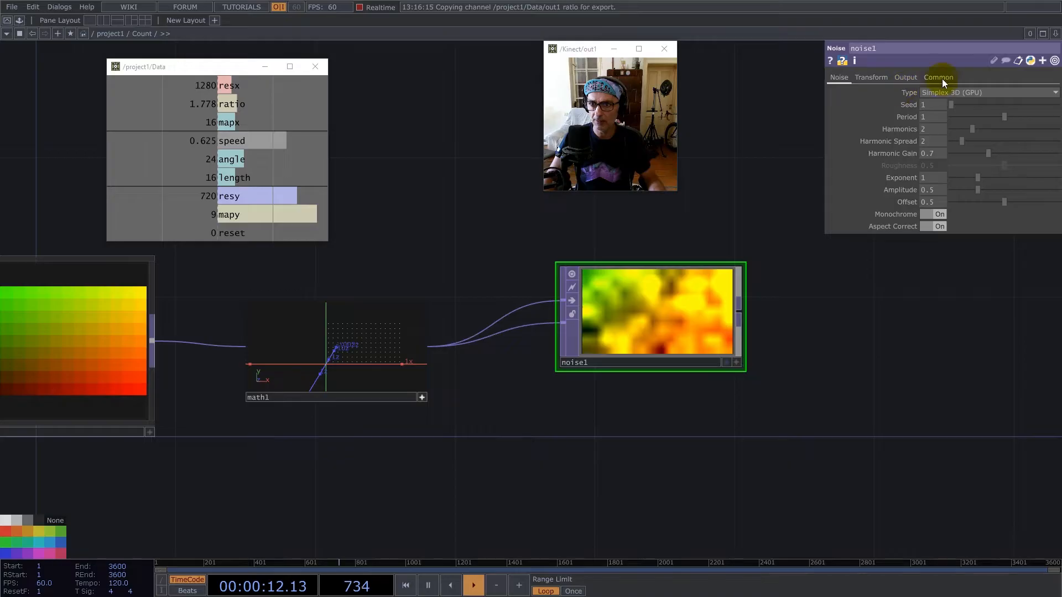
pyautogui.moveTo(977, 203); pyautogui.dragTo(884, 194)
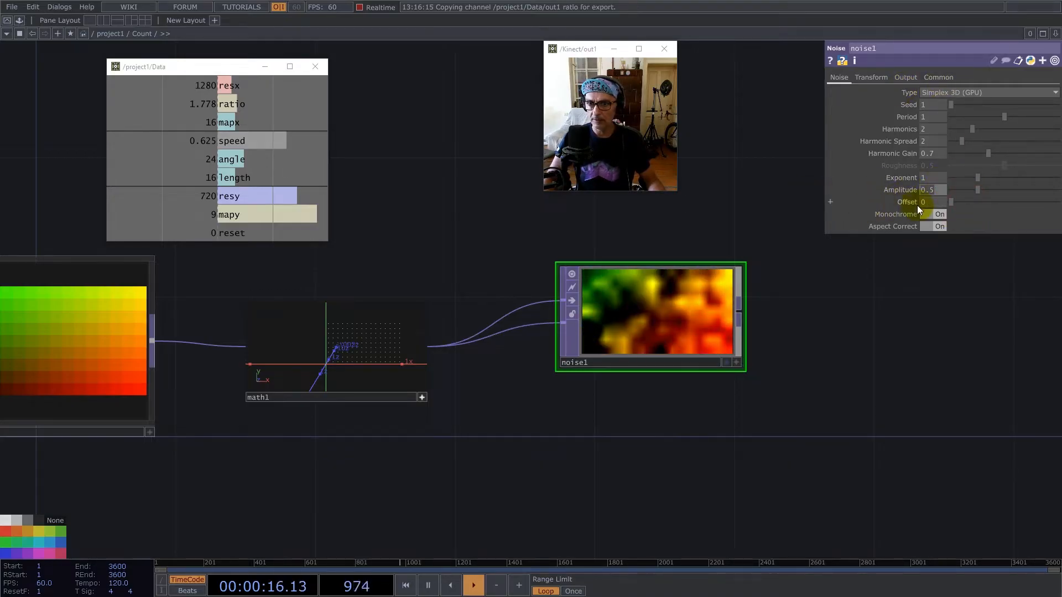
# Turn off Monochrome on noise1, line it up with math1 and set its input and viewer smoothness to Nearest Pixel.
pyautogui.click(940, 214)
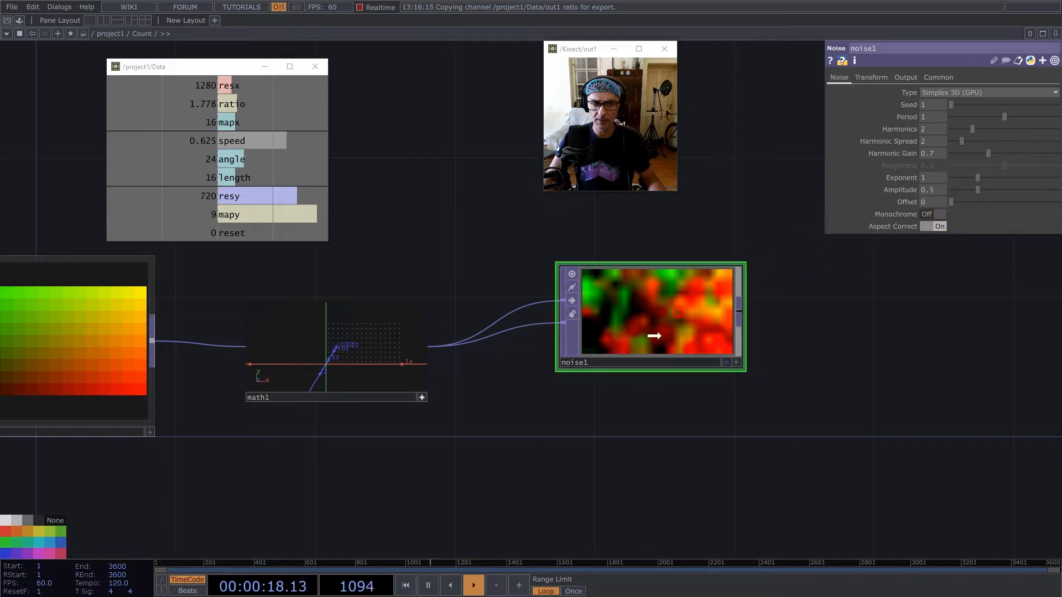
pyautogui.moveTo(659, 328); pyautogui.dragTo(623, 362)
pyautogui.click(951, 77)
pyautogui.click(967, 153)
pyautogui.click(967, 166)
pyautogui.click(971, 177)
pyautogui.click(944, 200)
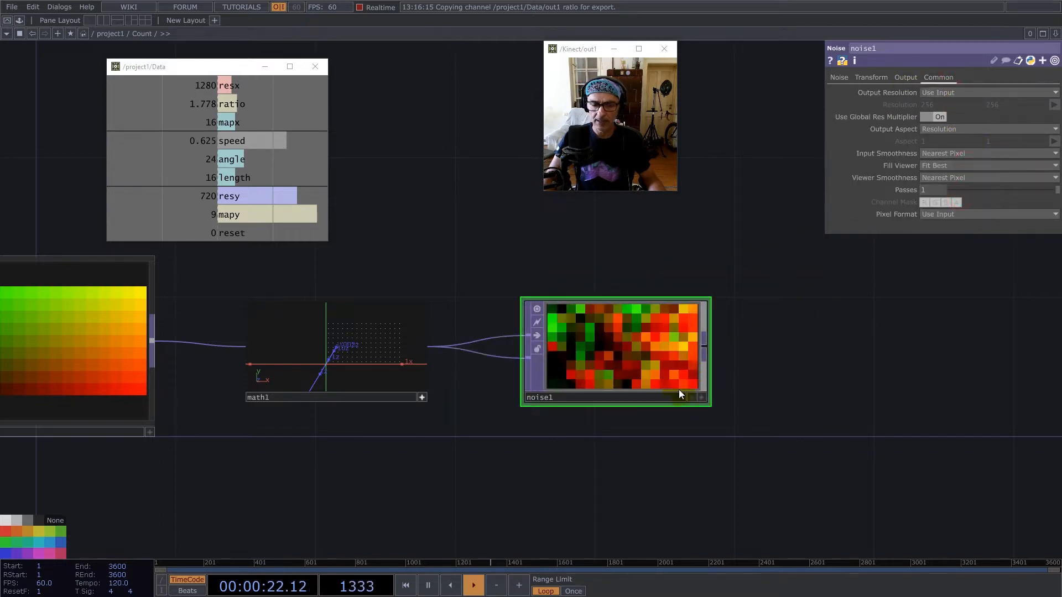
# Display noise1's pixels as 3D points and set its Period to 0.001.
pyautogui.rightClick(619, 343)
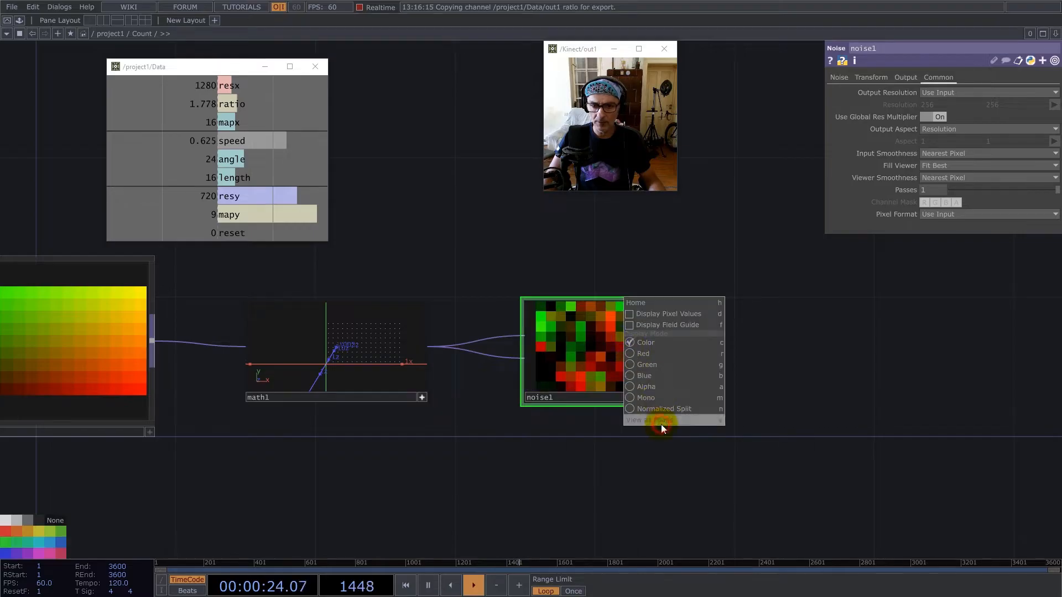
pyautogui.click(661, 423)
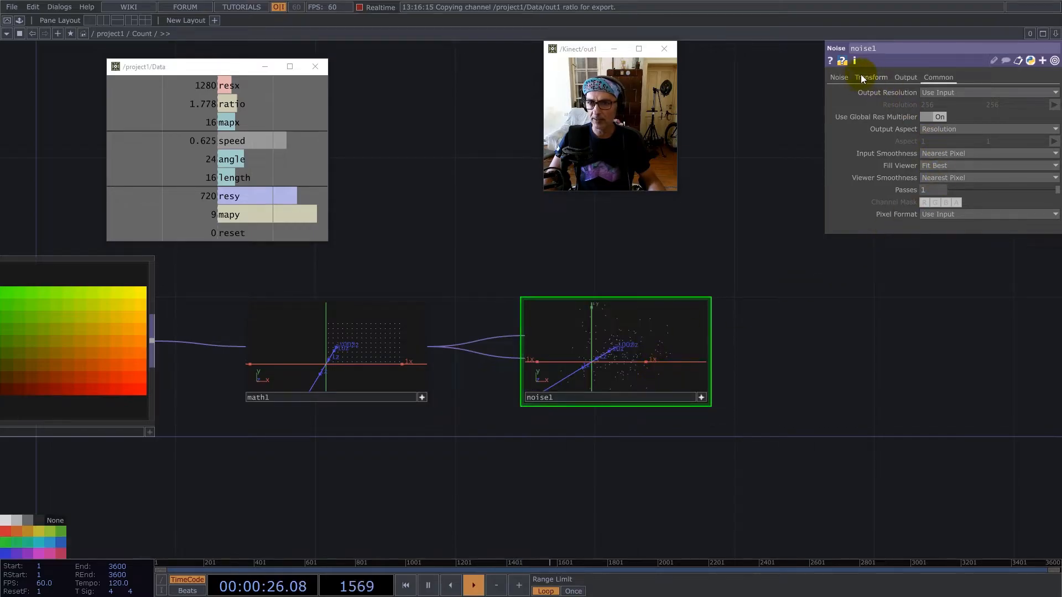
pyautogui.click(839, 77)
pyautogui.write('0.001')
pyautogui.press('Return')
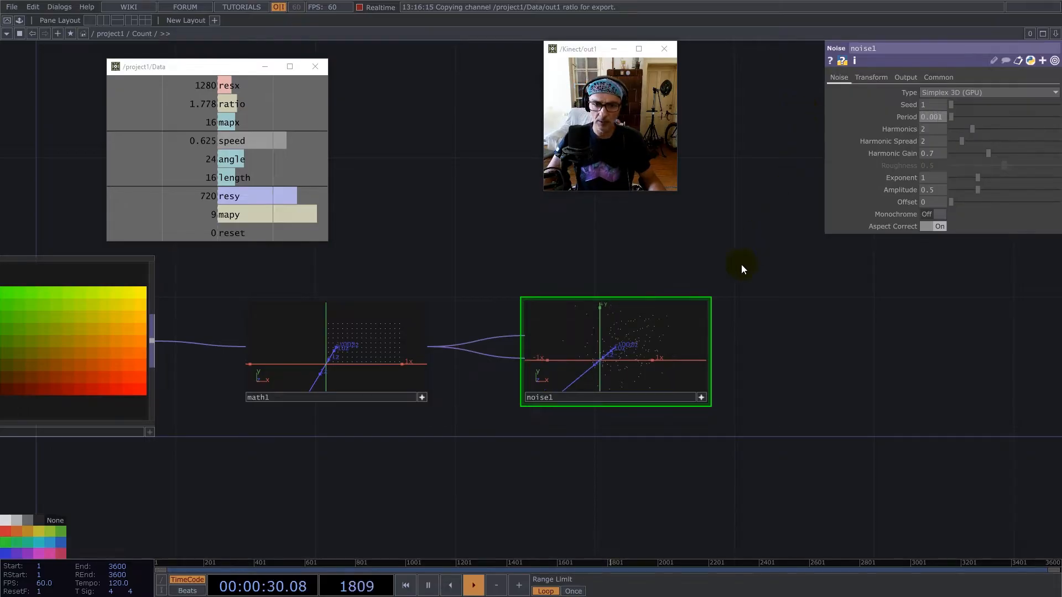
# Add an Out TOP connected to noise1's output and place it further along the network.
pyautogui.rightClick(710, 346)
pyautogui.write('ou')
pyautogui.click(667, 400)
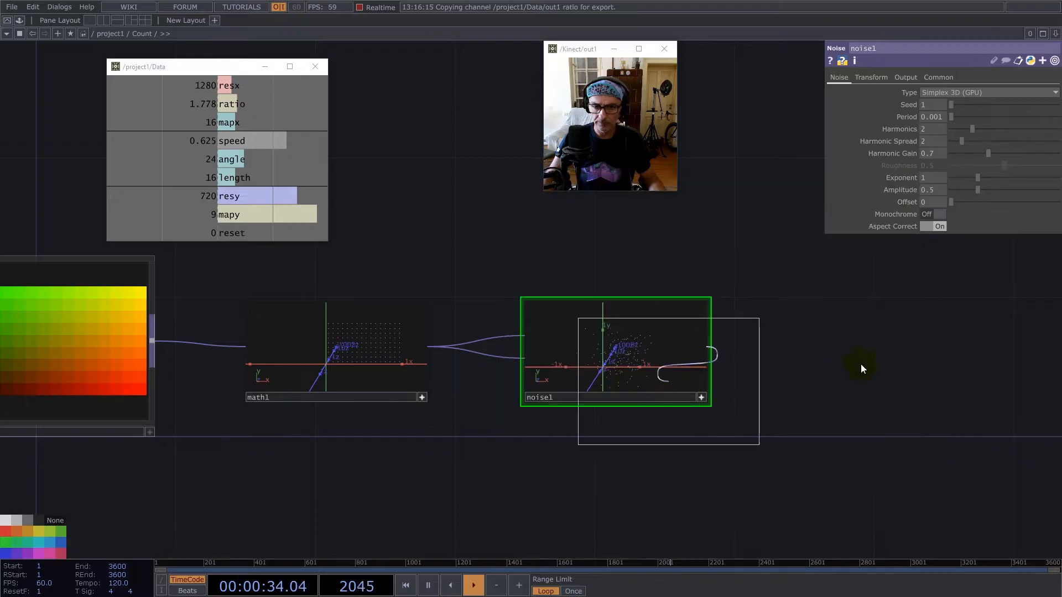
pyautogui.click(991, 356)
pyautogui.scroll(-5, 723, 365)
pyautogui.moveTo(866, 367); pyautogui.dragTo(927, 353)
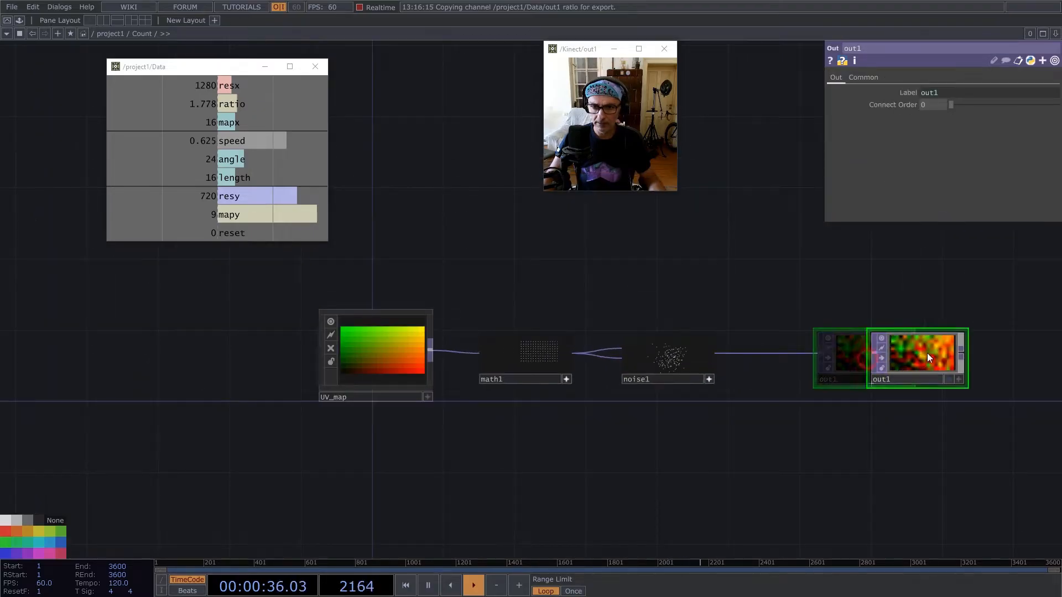
# Set out1's viewer smoothness to Nearest Pixel and move it away to leave room after noise1.
pyautogui.click(865, 78)
pyautogui.click(947, 177)
pyautogui.click(944, 199)
pyautogui.moveTo(924, 359); pyautogui.dragTo(978, 341)
pyautogui.moveTo(768, 337); pyautogui.dragTo(526, 332)
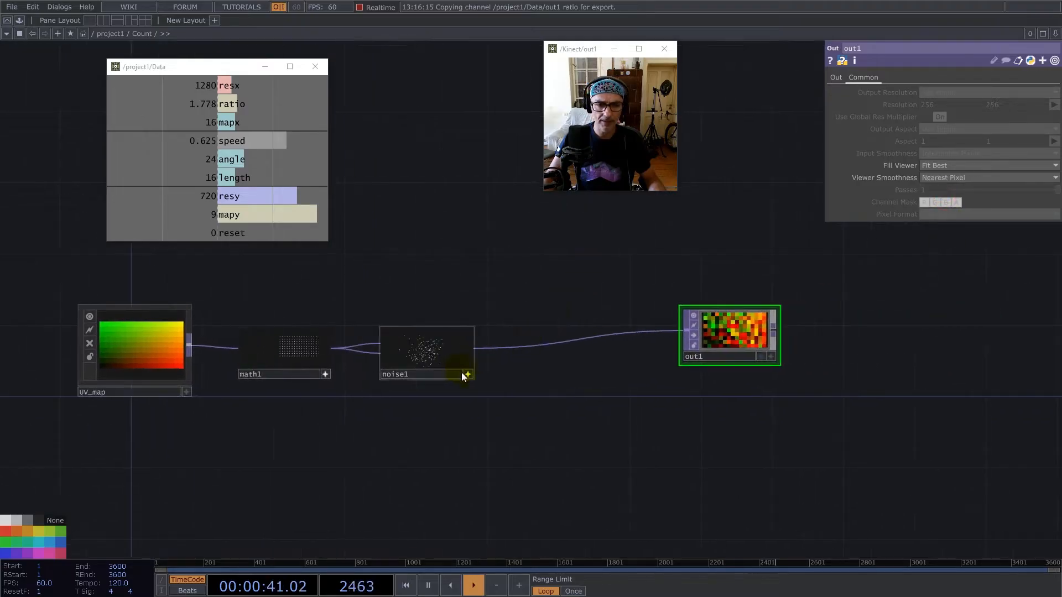
# Insert a Null TOP on the wire between noise1 and out1.
pyautogui.rightClick(553, 342)
pyautogui.click(569, 328)
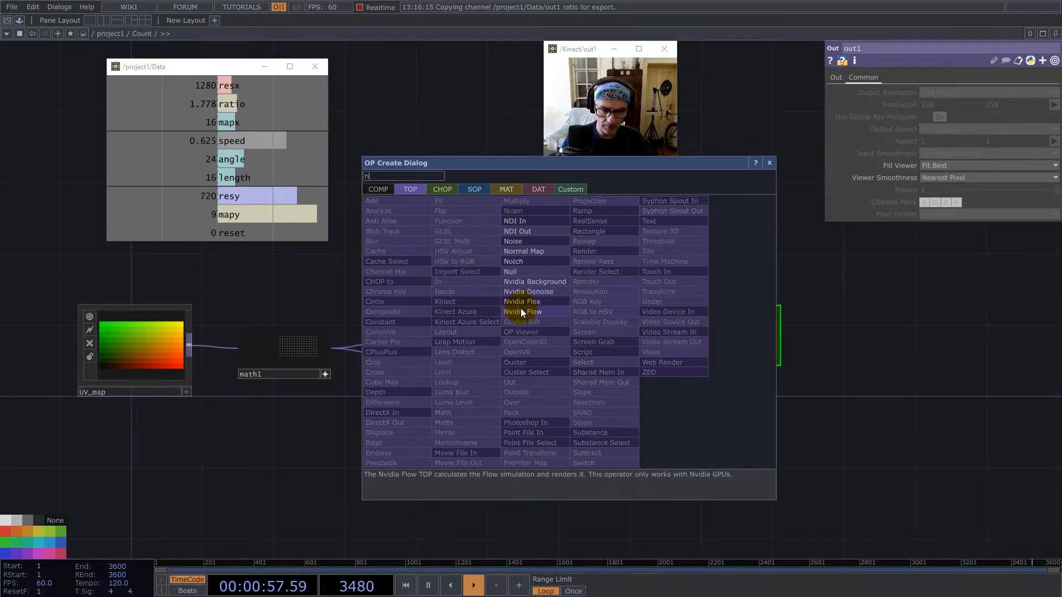
pyautogui.click(512, 272)
pyautogui.click(569, 351)
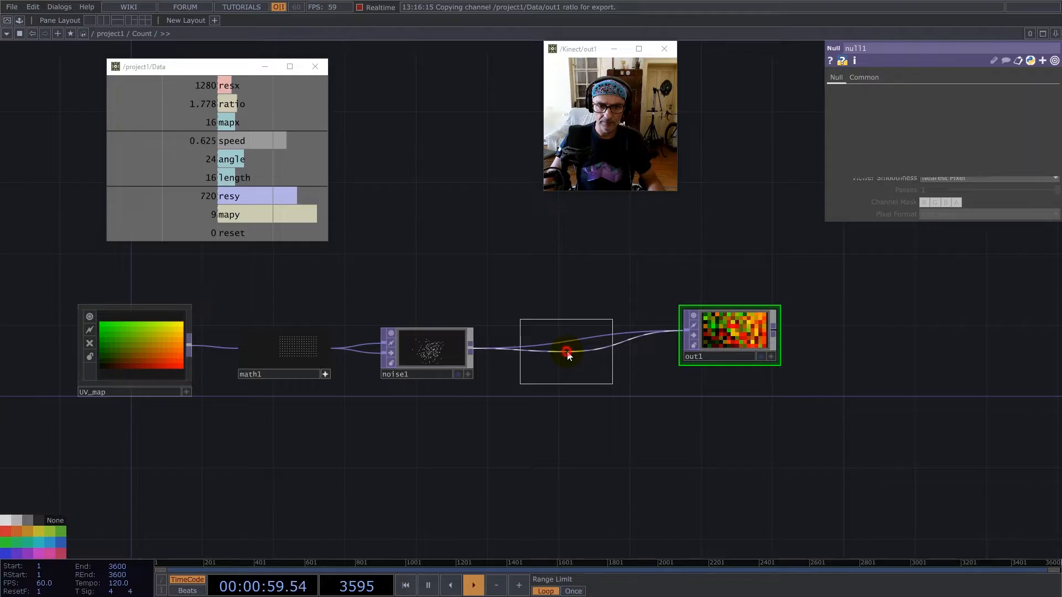
# Collapse the Null between noise1 and out1 into a Base component and name it Limit.
pyautogui.rightClick(578, 349)
pyautogui.click(603, 536)
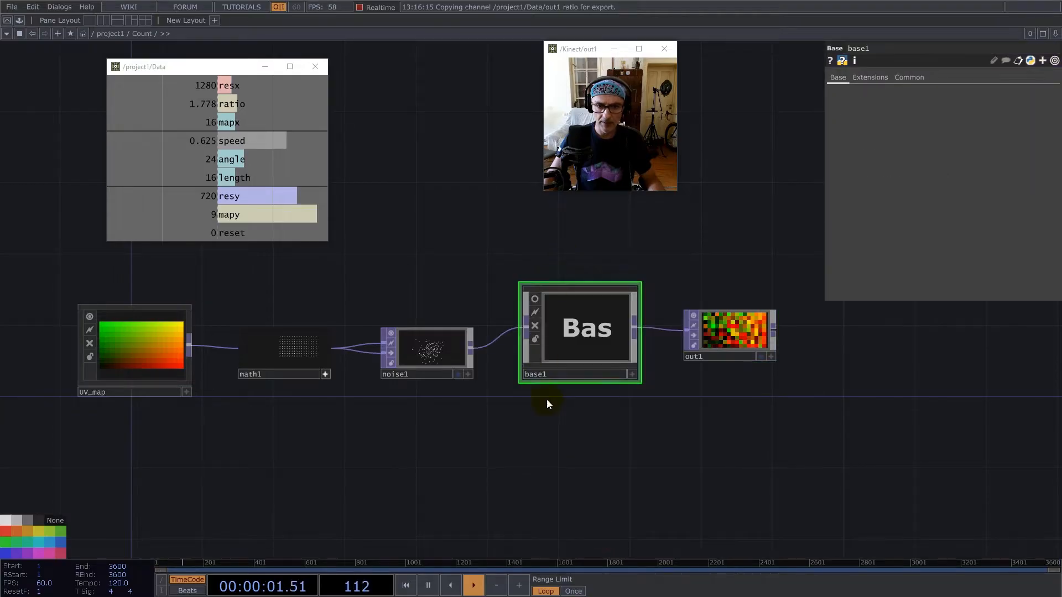
pyautogui.click(560, 374)
pyautogui.write('Limit')
pyautogui.press('Return')
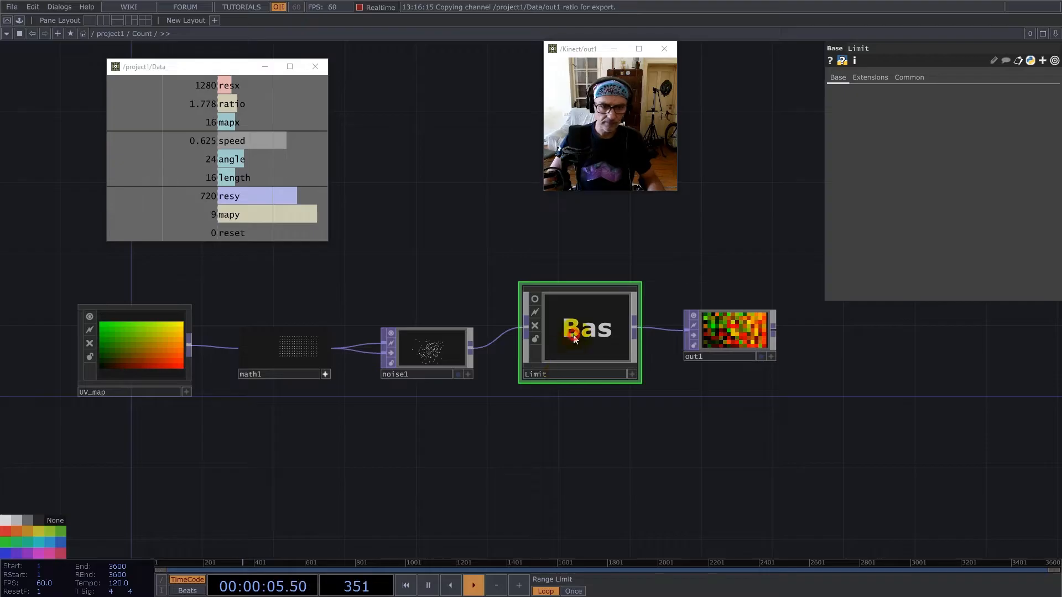
# Enter the Limit component and delete its Null TOP.
pyautogui.doubleClick(586, 321)
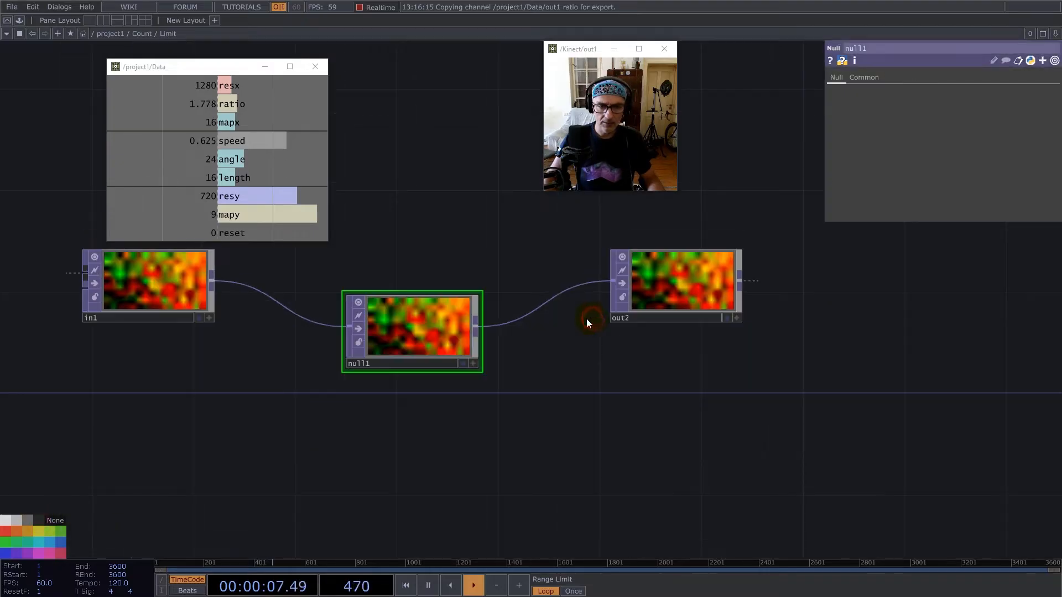
pyautogui.press('Delete')
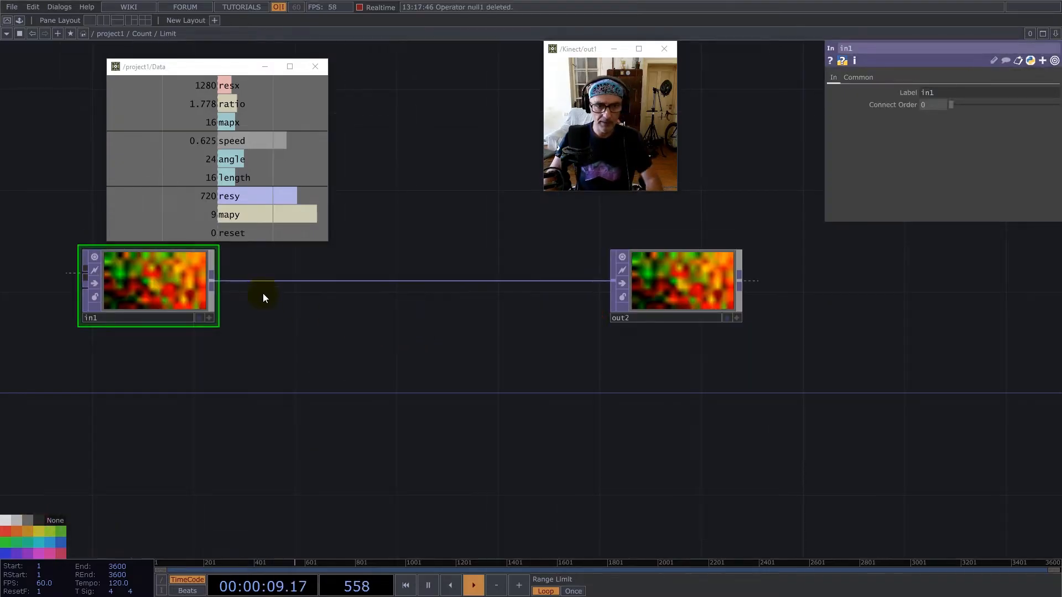
pyautogui.middleClick(209, 281)
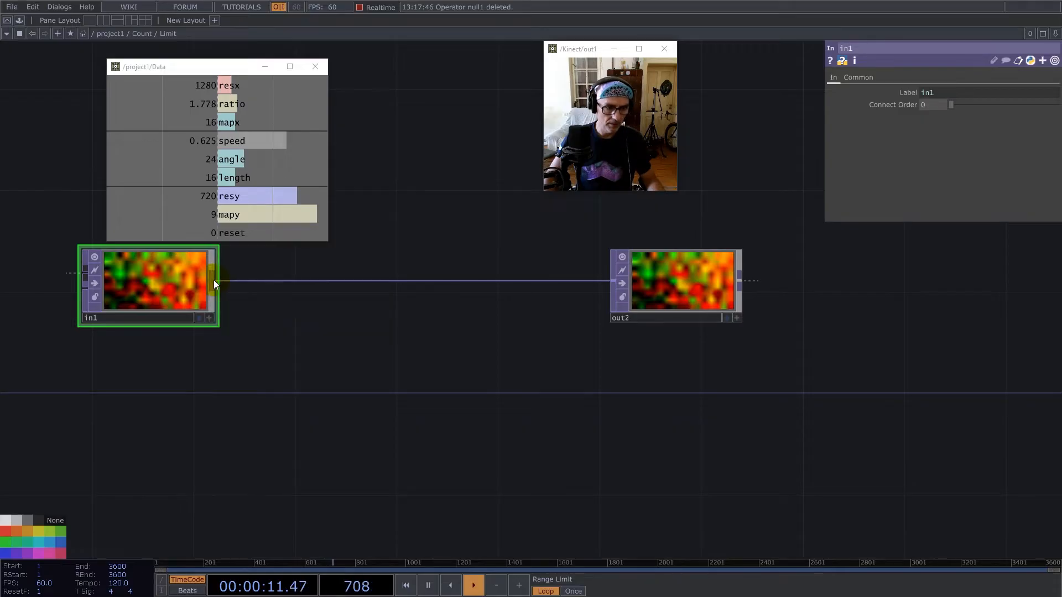
# Branch a Limit TOP off in1, place it below the wire and colour the node red.
pyautogui.rightClick(214, 280)
pyautogui.write('li')
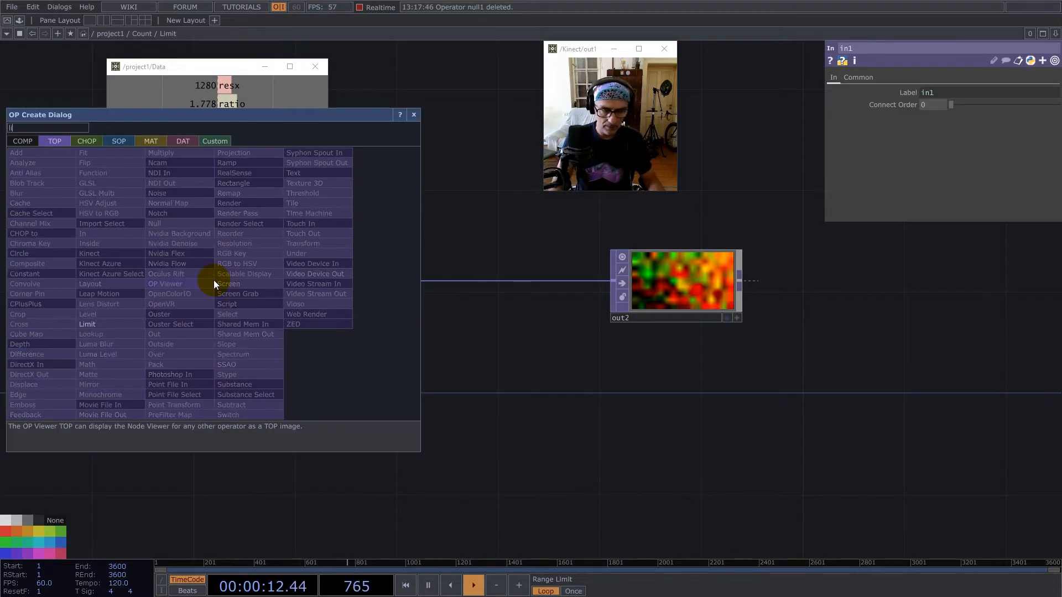
pyautogui.click(100, 323)
pyautogui.click(357, 357)
pyautogui.click(6, 535)
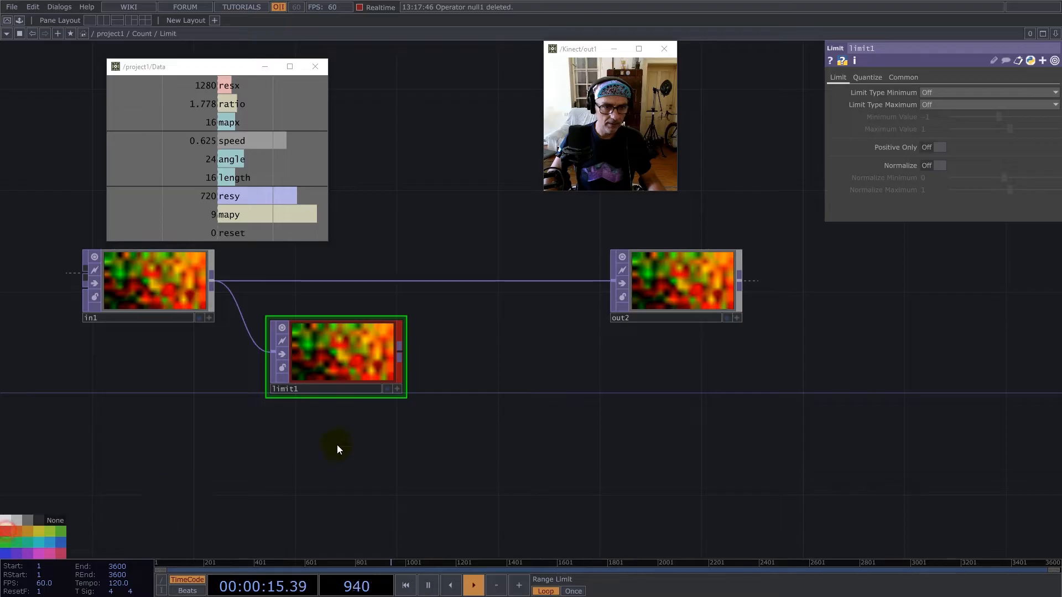
# Exclude green from limit1's channel mask and set its input and viewer smoothness to Nearest Pixel.
pyautogui.click(901, 77)
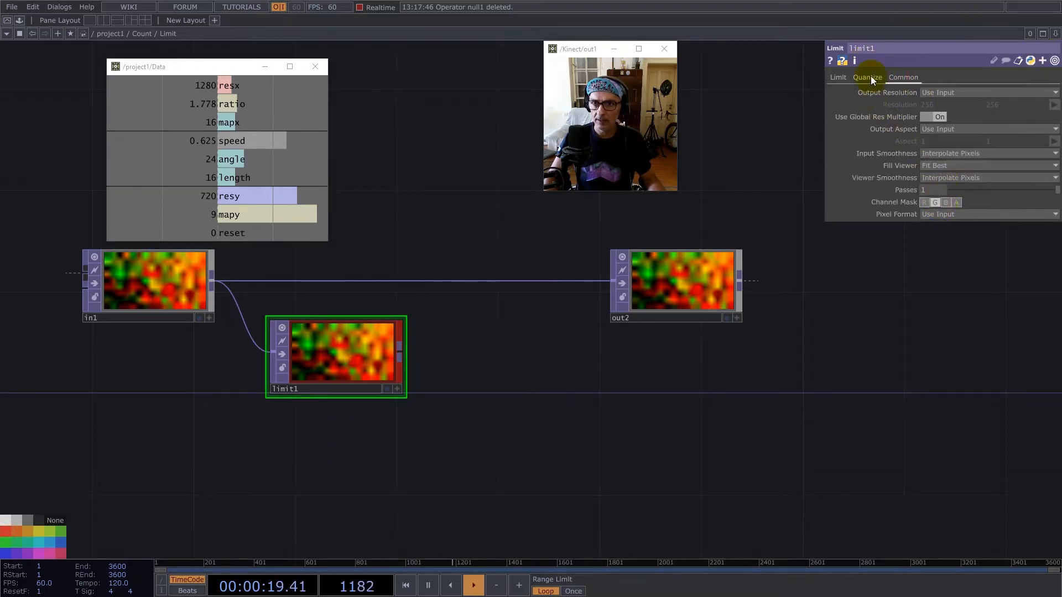
pyautogui.click(940, 153)
pyautogui.click(948, 169)
pyautogui.click(955, 200)
# Set limit1's minimum and maximum limit types to Zig Zag with a Minimum Value of 0.
pyautogui.click(839, 77)
pyautogui.click(930, 92)
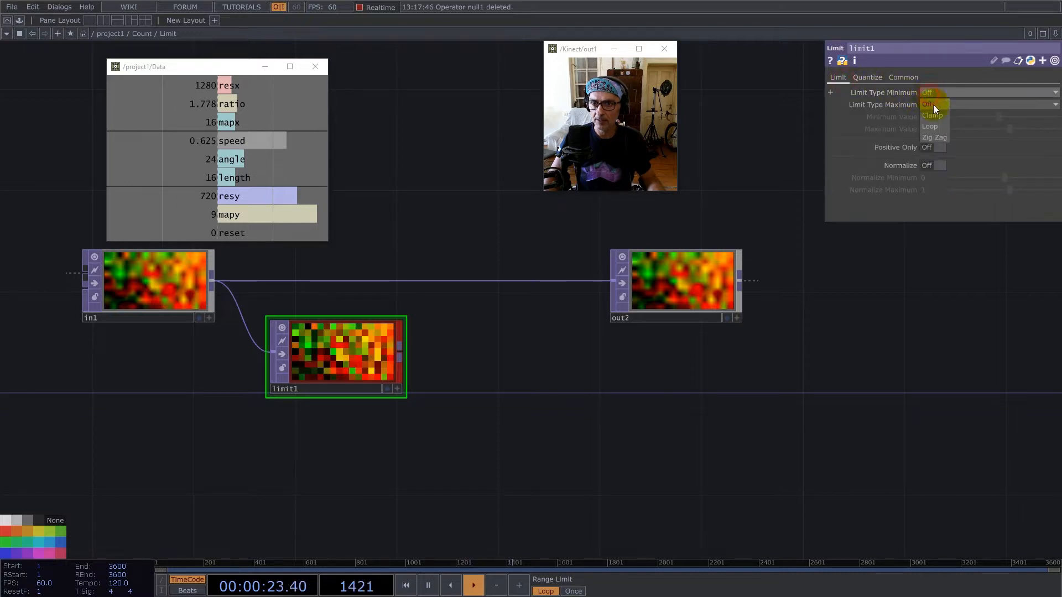
pyautogui.click(936, 136)
pyautogui.click(945, 104)
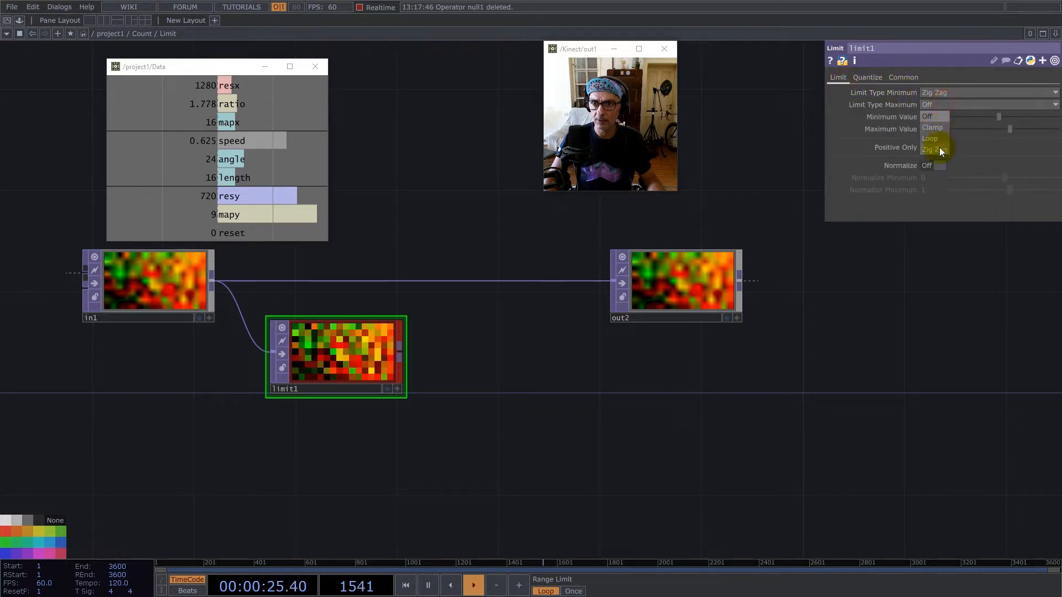
pyautogui.write('0')
pyautogui.press('Return')
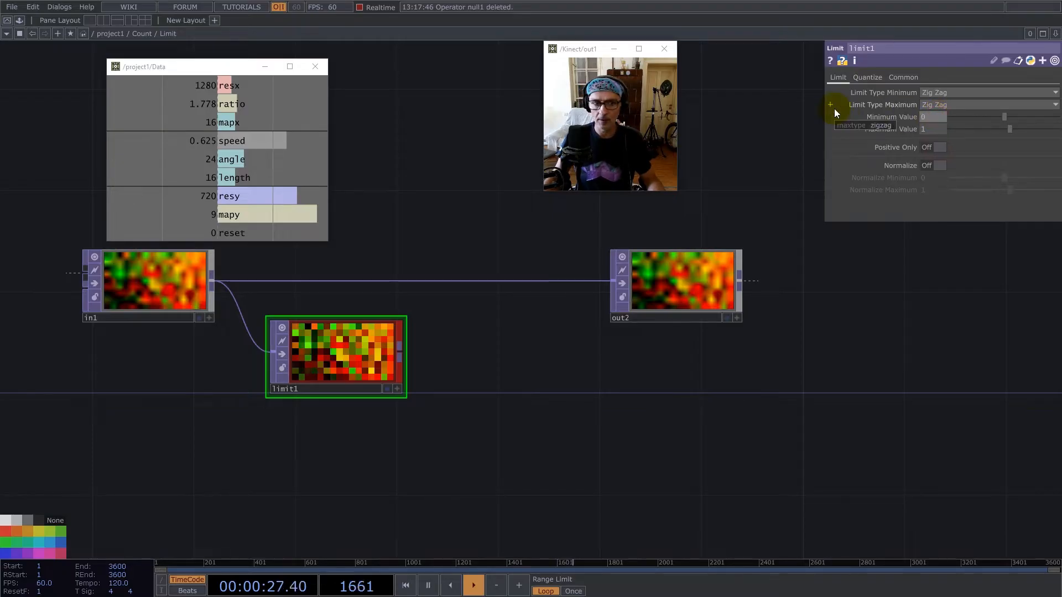
# Duplicate limit1, feed limit1 into the copy, colour it green and exclude red instead of green from its channel mask.
pyautogui.hotkey('ctrl', 'c')
pyautogui.hotkey('ctrl', 'v')
pyautogui.moveTo(344, 452); pyautogui.dragTo(521, 376)
pyautogui.moveTo(402, 354); pyautogui.dragTo(451, 379)
pyautogui.click(4, 547)
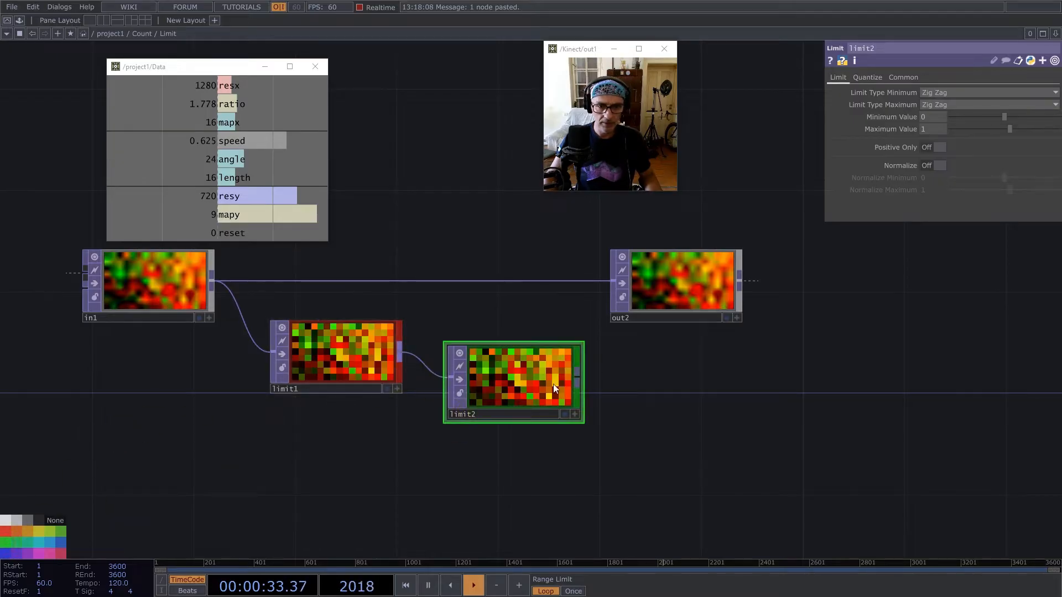
pyautogui.click(911, 79)
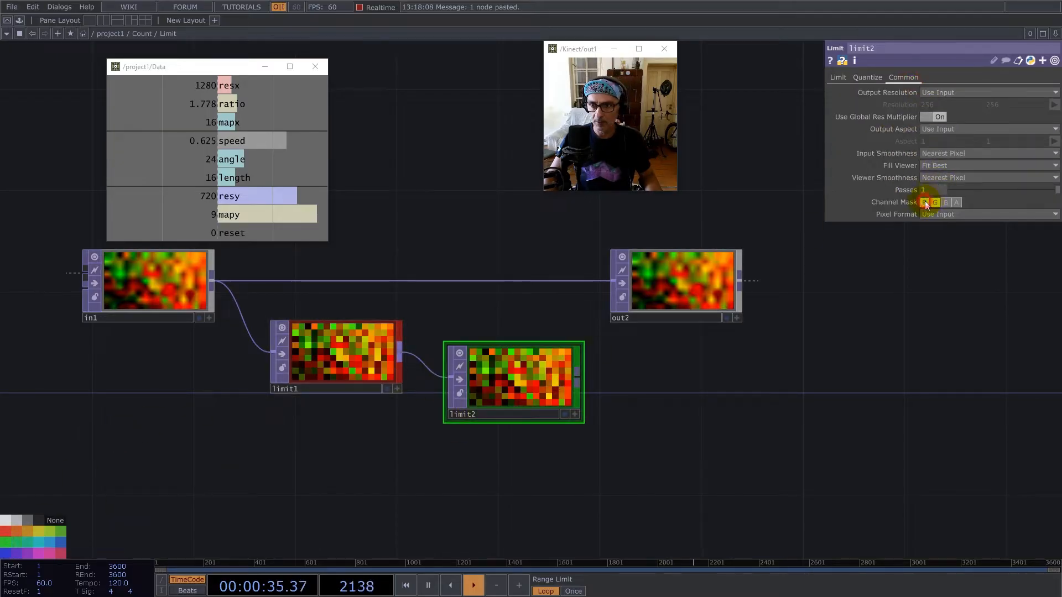
# Connect limit2 to out2 and arrange the limit and output nodes along the chain.
pyautogui.moveTo(578, 377); pyautogui.dragTo(612, 282)
pyautogui.moveTo(510, 396); pyautogui.dragTo(459, 319)
pyautogui.moveTo(396, 354); pyautogui.dragTo(371, 278)
pyautogui.moveTo(686, 305); pyautogui.dragTo(702, 300)
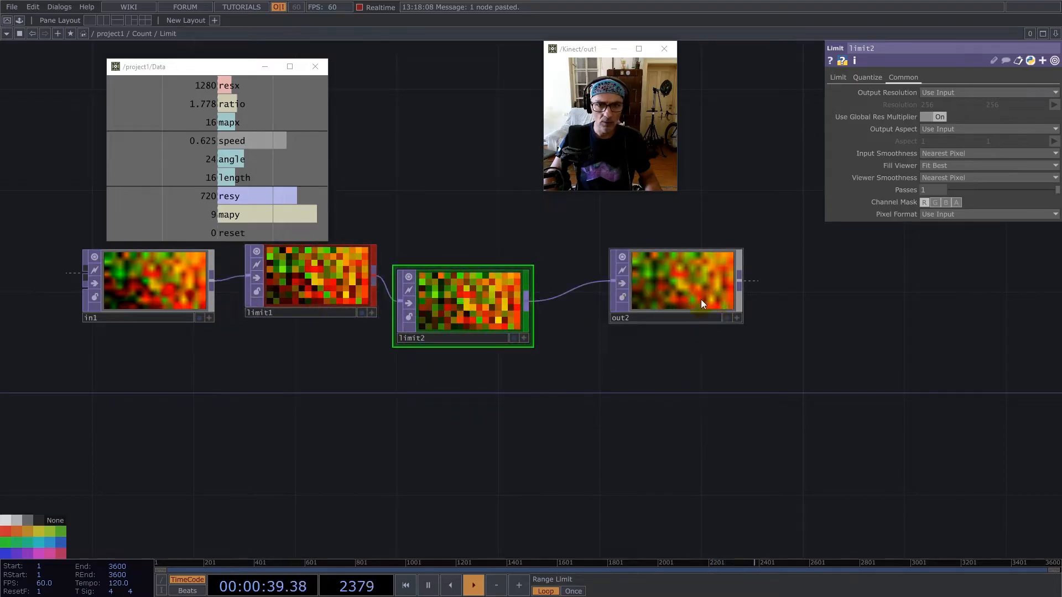
# Select all nodes in the Limit network and set their input and viewer smoothness to Nearest Pixel.
pyautogui.hotkey('ctrl', 'a')
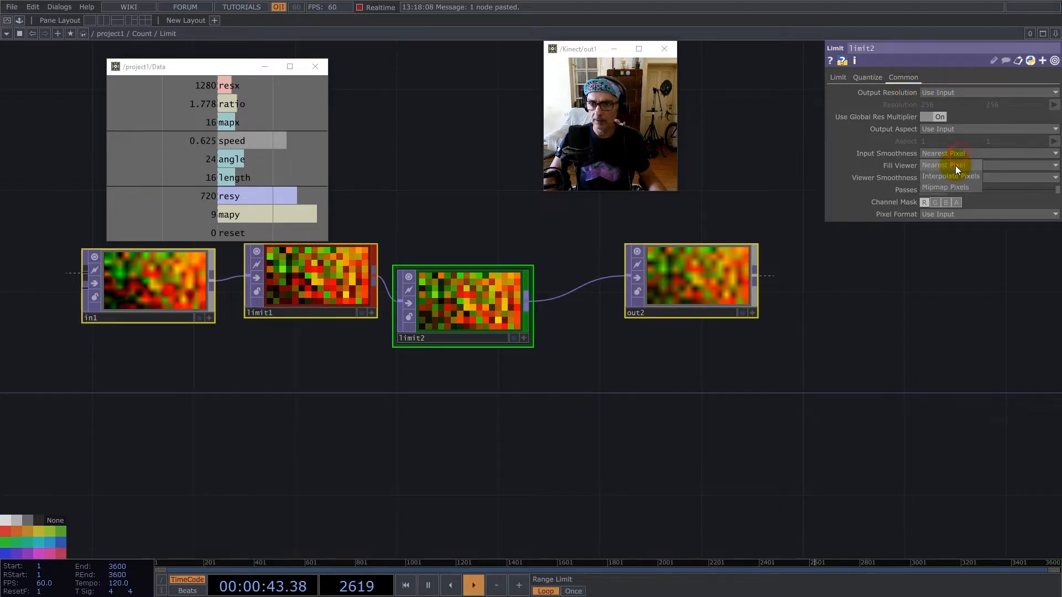
pyautogui.click(955, 177)
pyautogui.click(953, 200)
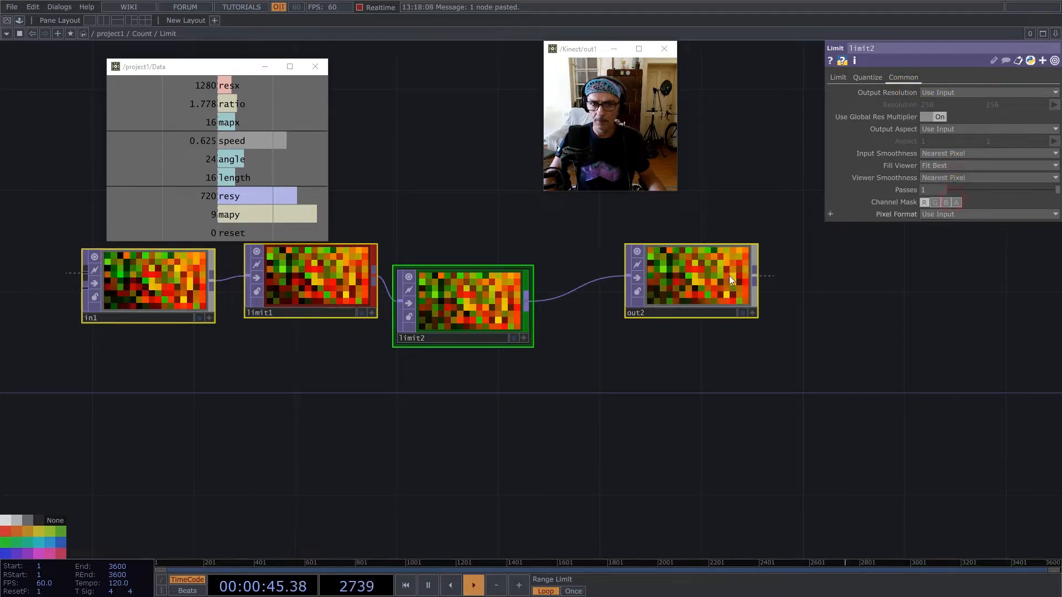
# Activate the node viewers, display out2's pixels as 3D points and examine the point cloud from different angles.
pyautogui.click(752, 315)
pyautogui.rightClick(708, 285)
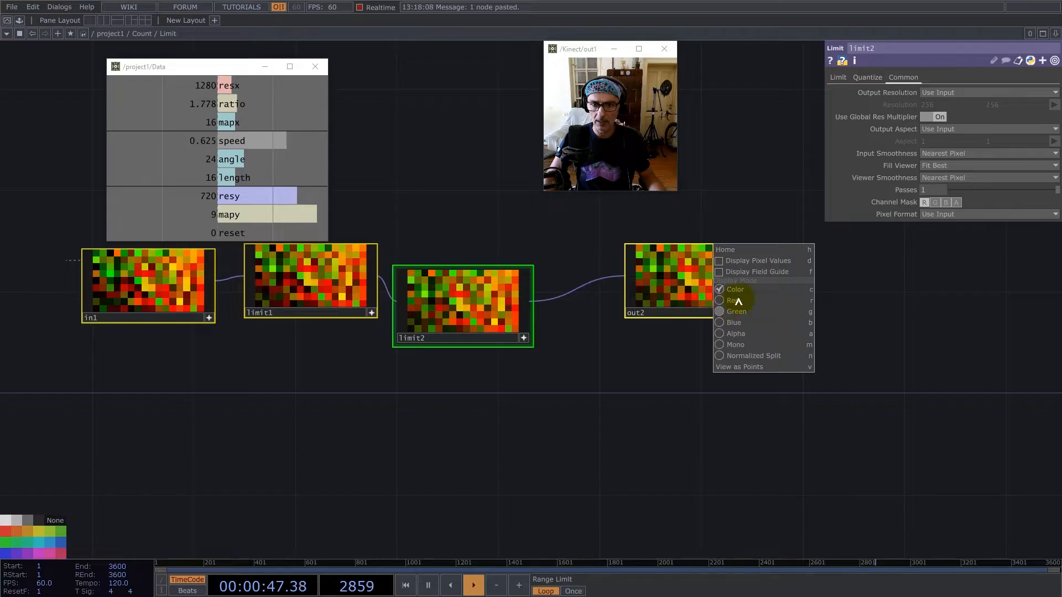
pyautogui.click(752, 198)
pyautogui.click(753, 198)
pyautogui.click(450, 194)
pyautogui.click(808, 335)
pyautogui.rightClick(692, 248)
pyautogui.click(733, 369)
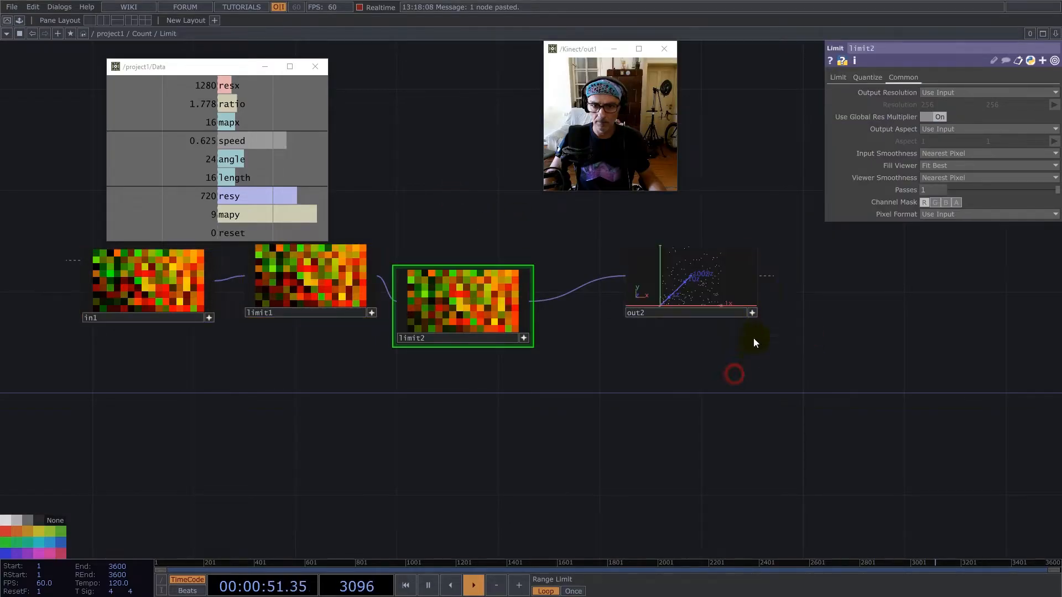
pyautogui.scroll(3, 767, 290)
pyautogui.scroll(2, 766, 294)
pyautogui.moveTo(585, 261); pyautogui.dragTo(568, 277)
pyautogui.moveTo(930, 369); pyautogui.dragTo(1006, 389)
pyautogui.scroll(-3, 891, 392)
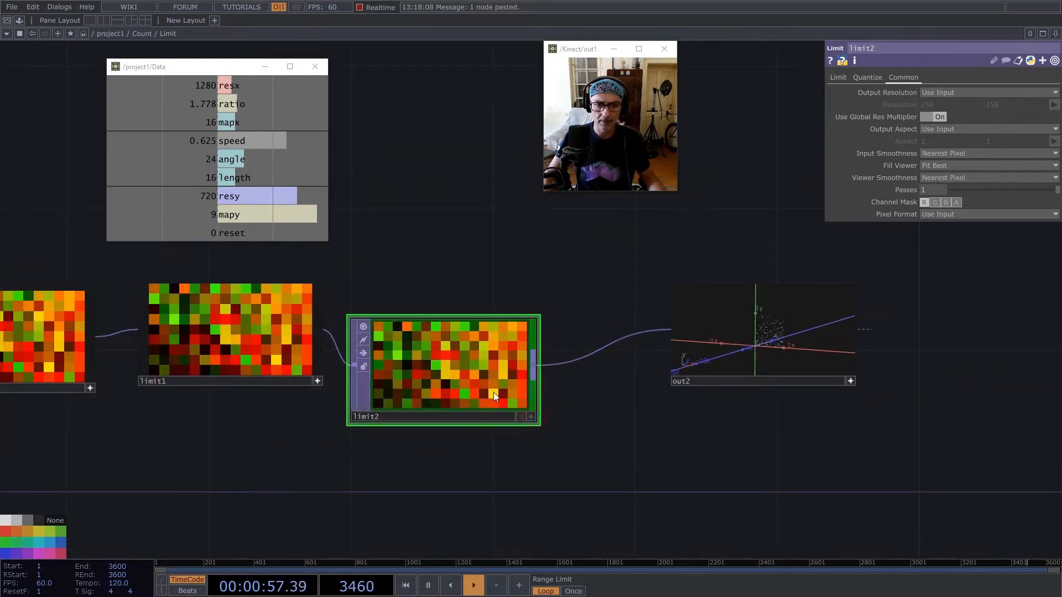
# Align limit2 with limit1 and drive its Maximum Value with 1/parent(3).op('Data/out1')['ratio'].
pyautogui.moveTo(501, 385); pyautogui.dragTo(500, 349)
pyautogui.click(318, 377)
pyautogui.moveTo(224, 104); pyautogui.dragTo(855, 82)
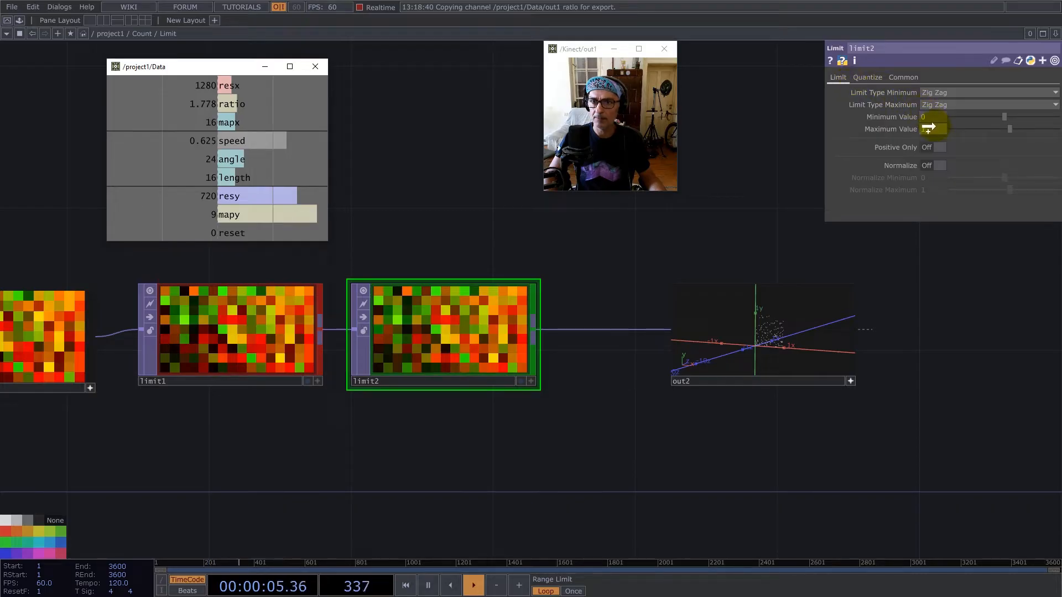
pyautogui.click(940, 122)
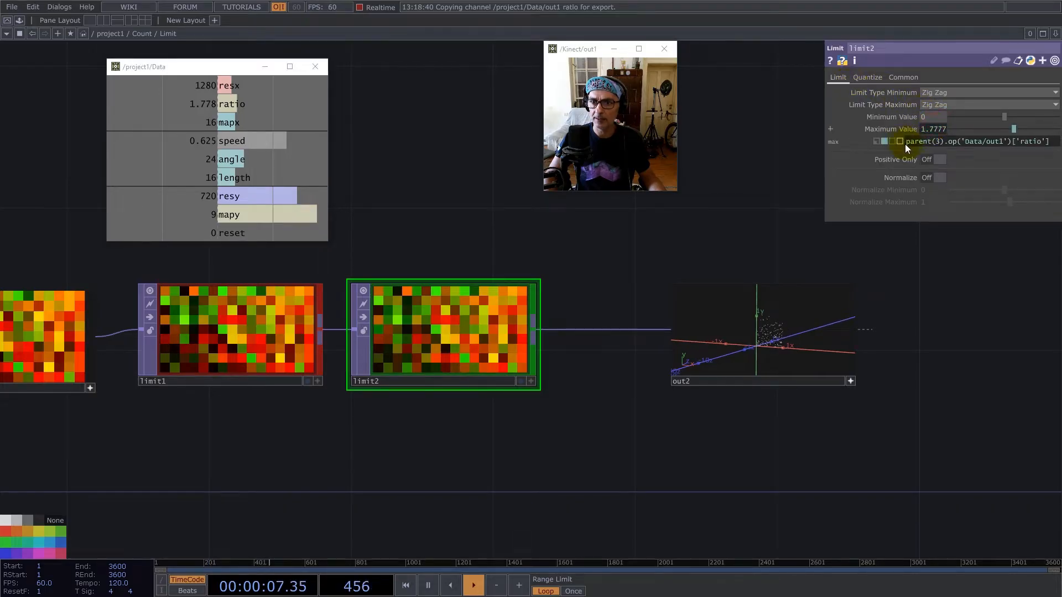
pyautogui.click(906, 142)
pyautogui.write('1/')
pyautogui.press('Return')
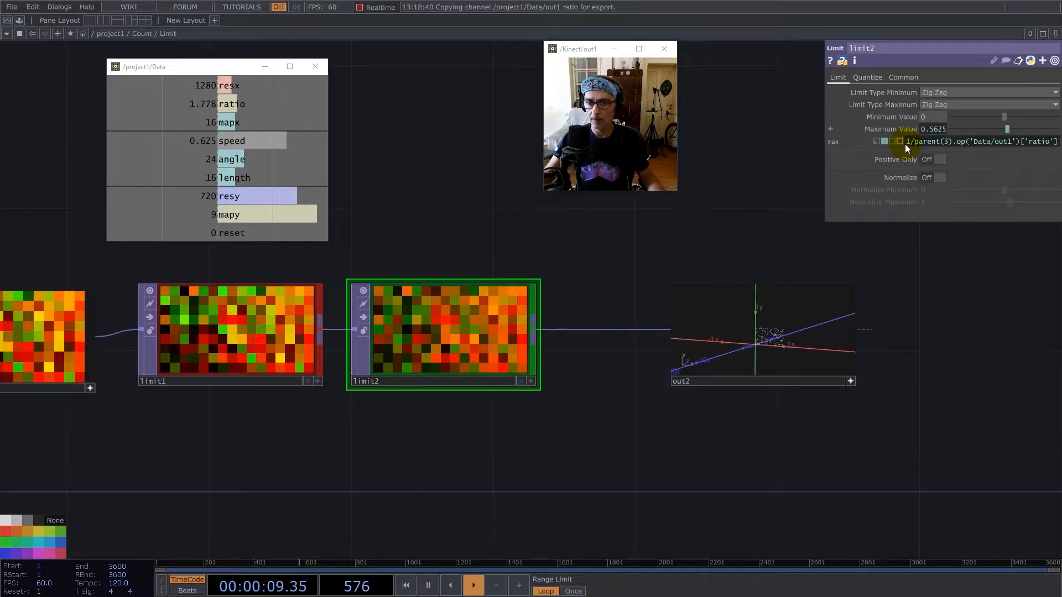
# Check the proportions of out2's 3D points and return to the Count network.
pyautogui.scroll(5, 882, 348)
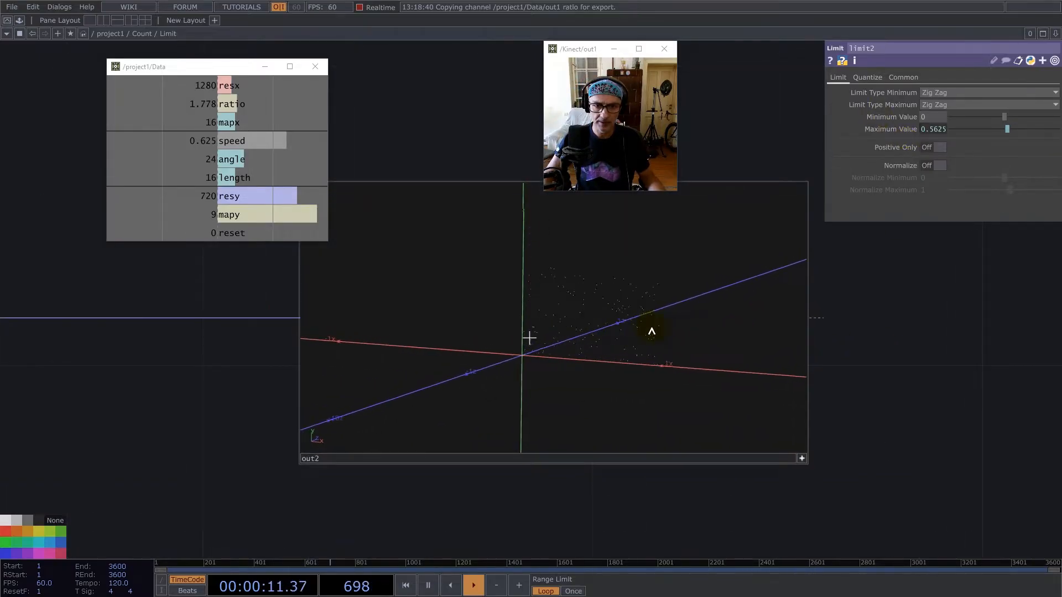
pyautogui.moveTo(576, 334); pyautogui.dragTo(393, 334)
pyautogui.scroll(-5, 892, 331)
pyautogui.scroll(-5, 891, 331)
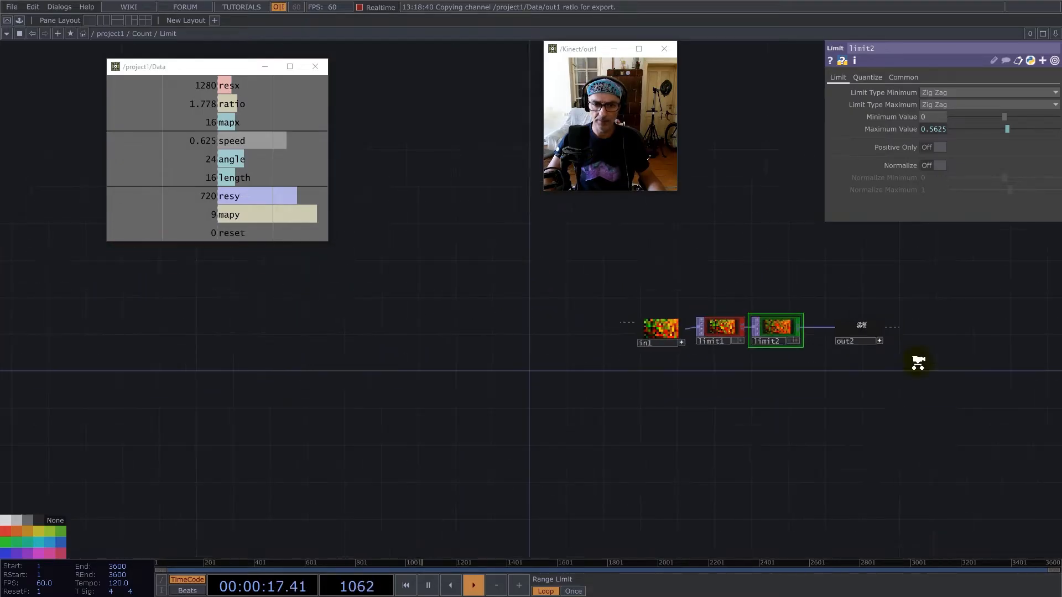
pyautogui.scroll(-3, 778, 429)
pyautogui.scroll(-5, 468, 452)
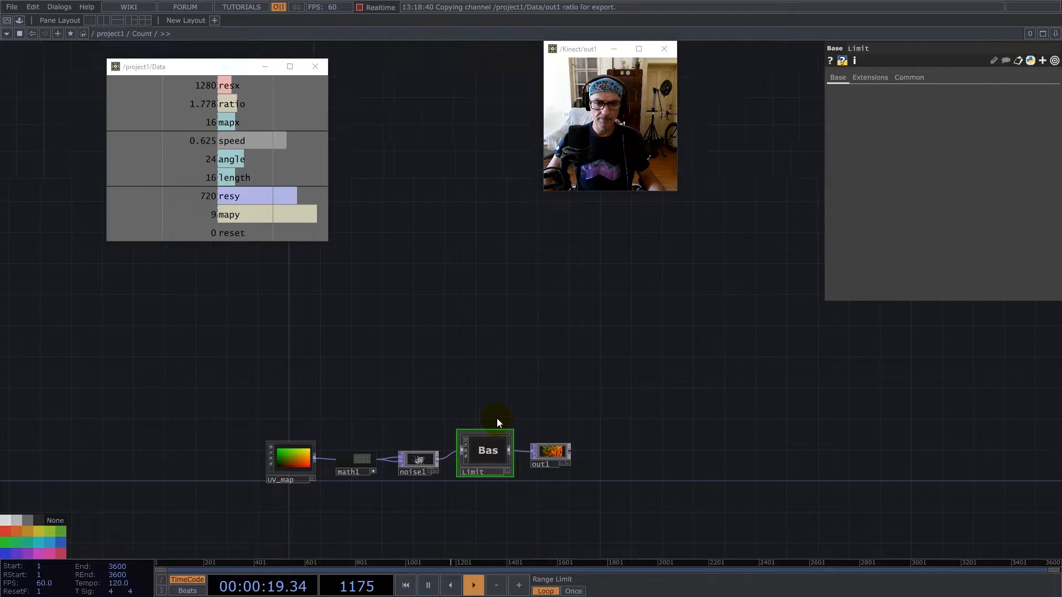
# Duplicate the Count component in project1, place the copy below the original and rename it Vectors.
pyautogui.moveTo(601, 387); pyautogui.dragTo(551, 312)
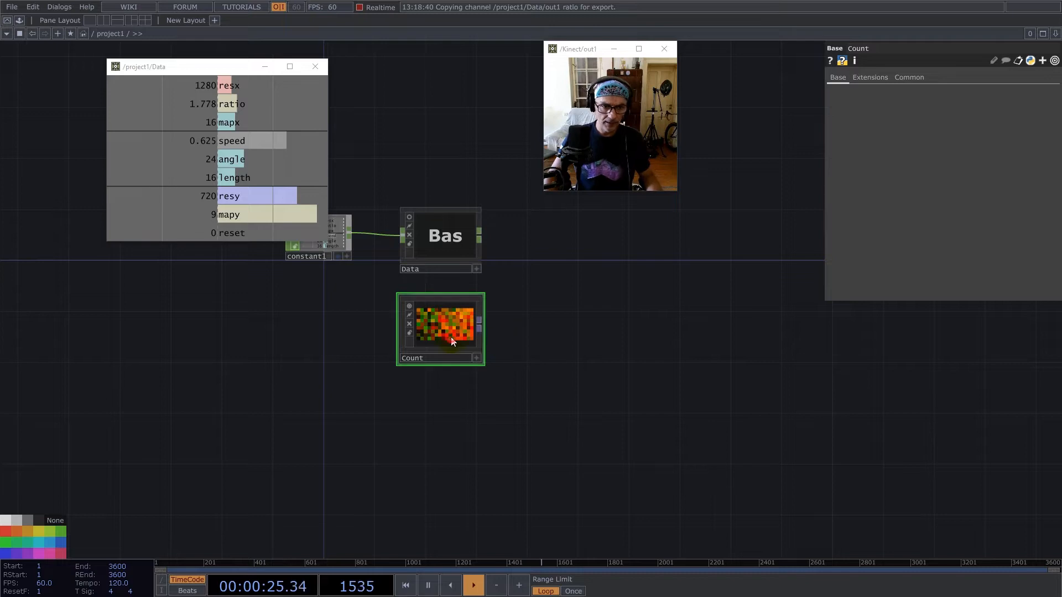
pyautogui.hotkey('ctrl', 'c')
pyautogui.hotkey('ctrl', 'v')
pyautogui.moveTo(437, 429); pyautogui.dragTo(437, 455)
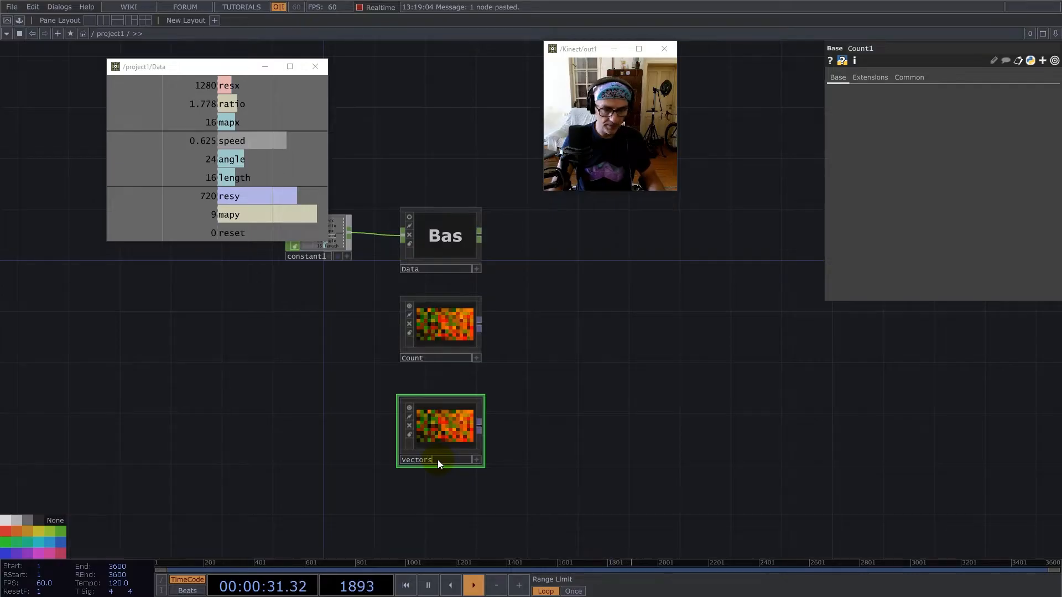
# Inside Vectors, delete every node except out1 and reposition out1 in the network.
pyautogui.press('i')
pyautogui.moveTo(524, 415); pyautogui.dragTo(572, 486)
pyautogui.moveTo(651, 504); pyautogui.dragTo(71, 291, button='right')
pyautogui.press('Delete')
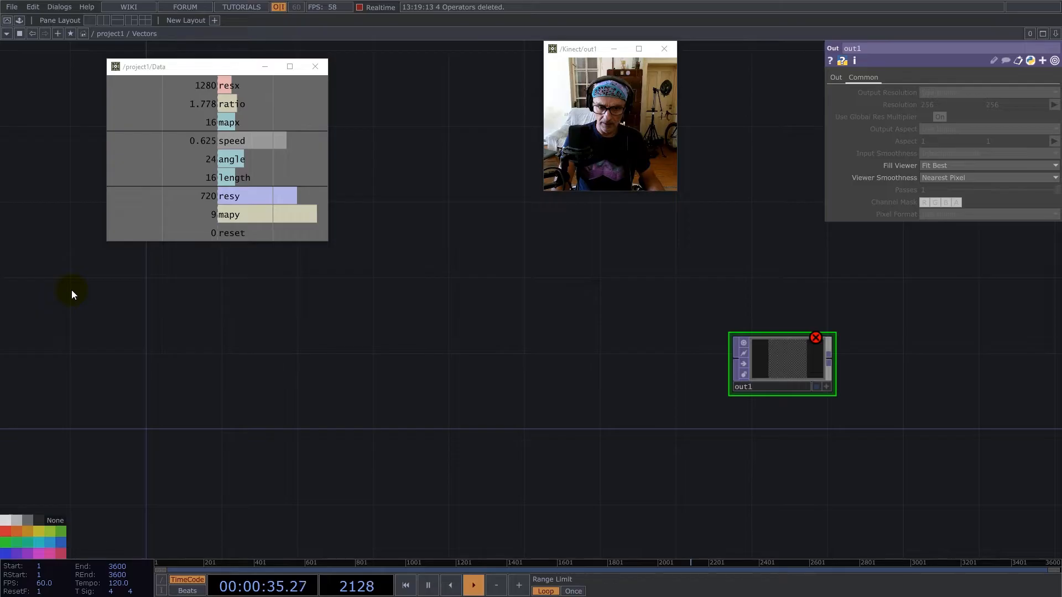
pyautogui.moveTo(791, 356); pyautogui.dragTo(810, 393)
# Add a Noise TOP to the Vectors network, well before out1.
pyautogui.moveTo(268, 303); pyautogui.dragTo(687, 377)
pyautogui.moveTo(562, 409); pyautogui.dragTo(424, 329)
pyautogui.doubleClick(450, 386)
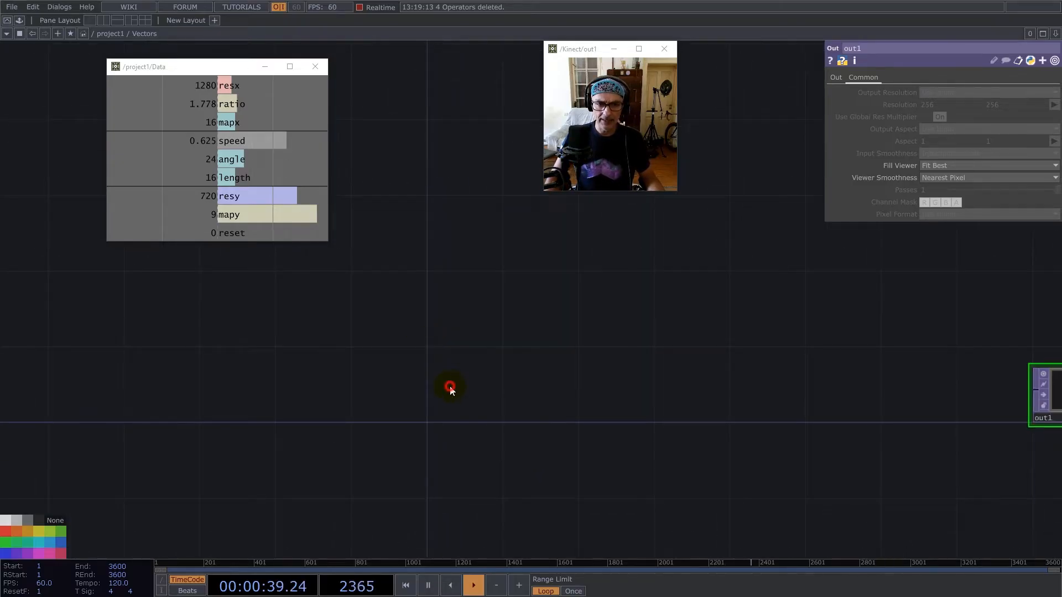
pyautogui.write('noise')
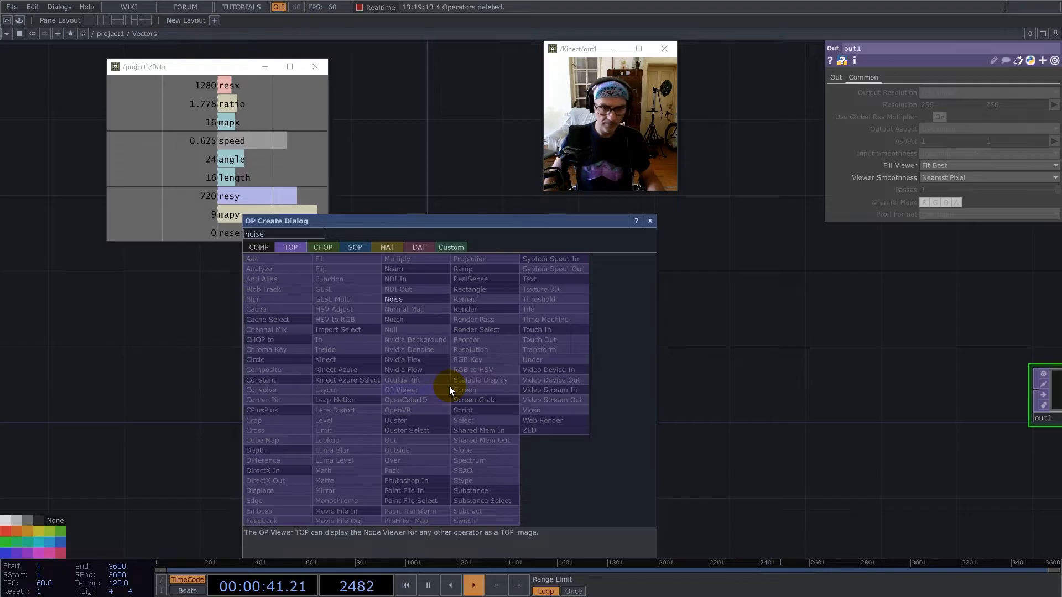
pyautogui.click(403, 300)
pyautogui.click(512, 392)
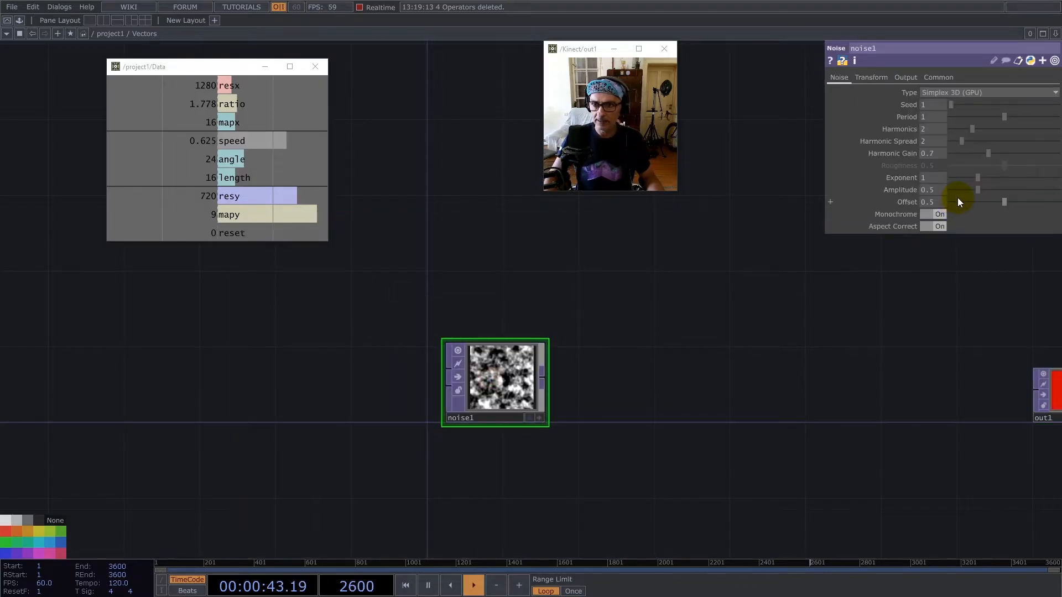
# Set noise1's Amplitude to 1 and Offset to 0, turn Monochrome off, and choose the 32-bit float (RG) pixel format.
pyautogui.moveTo(764, 192); pyautogui.dragTo(750, 191)
pyautogui.write('1')
pyautogui.press('Return')
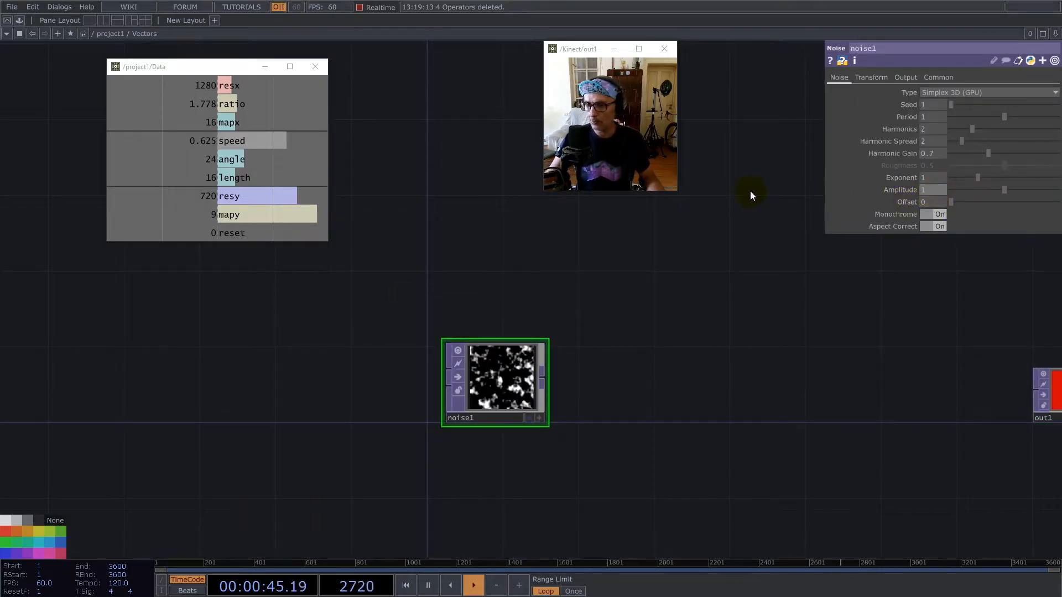
pyautogui.click(935, 216)
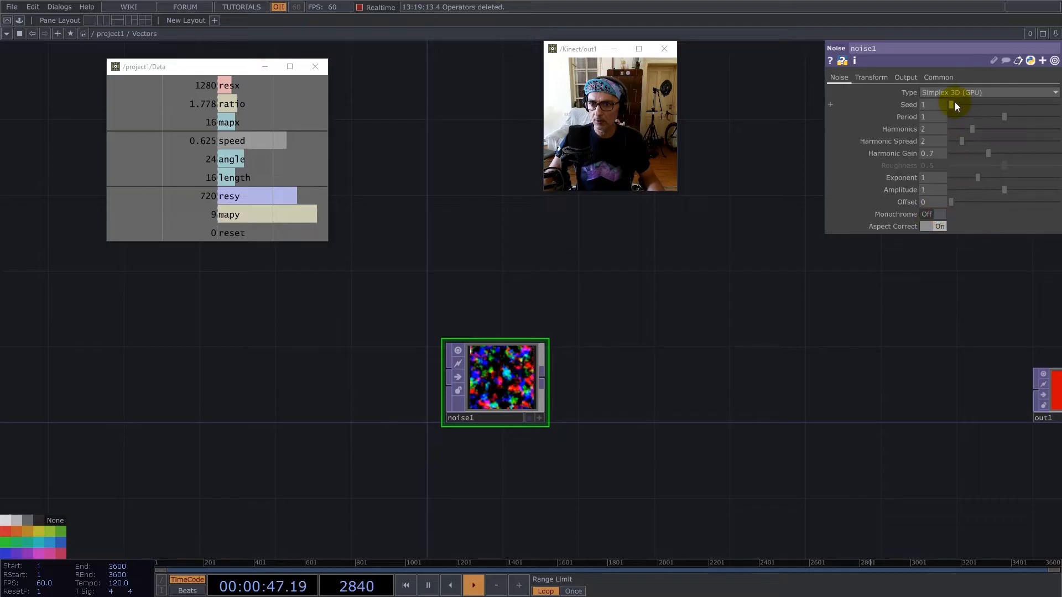
pyautogui.click(939, 77)
pyautogui.click(965, 214)
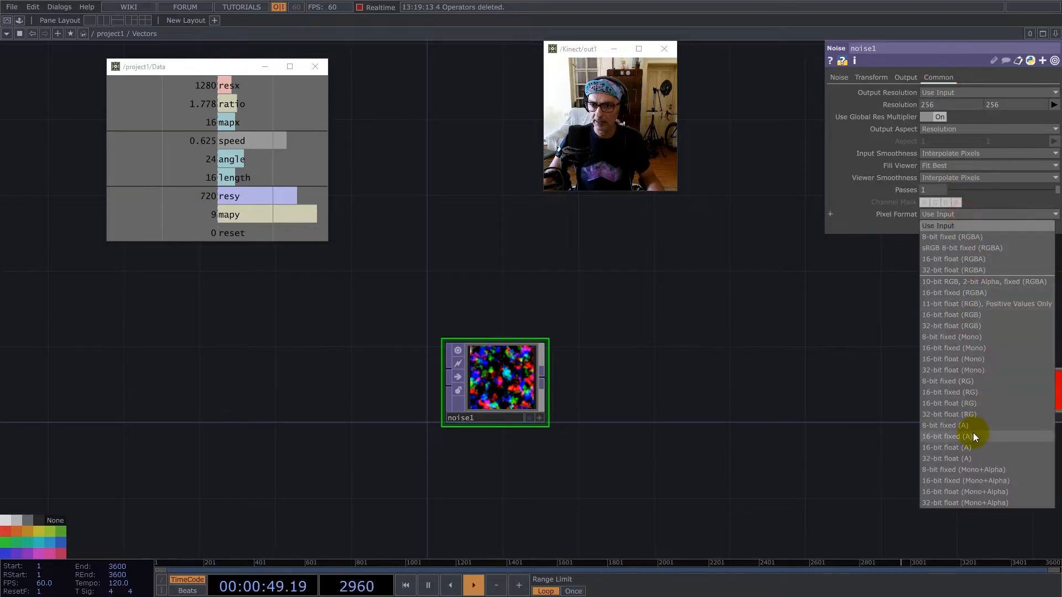
pyautogui.click(972, 414)
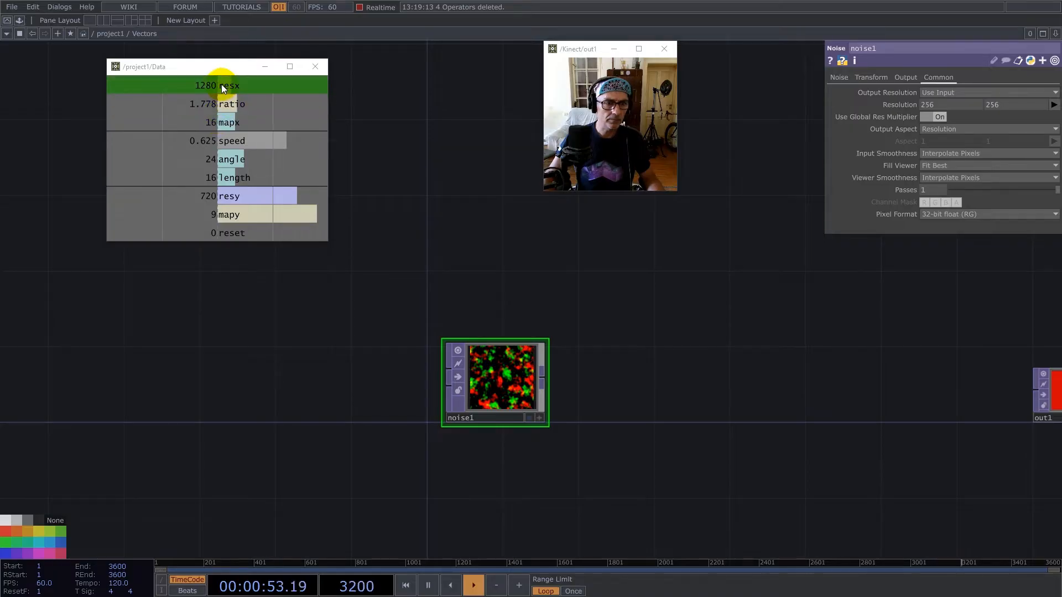
# Drive both resolution values of noise1 with Data's mapx channel and set its input and viewer smoothness to Nearest Pixel.
pyautogui.moveTo(221, 84); pyautogui.dragTo(948, 106)
pyautogui.click(957, 104)
pyautogui.moveTo(229, 123); pyautogui.dragTo(1008, 107)
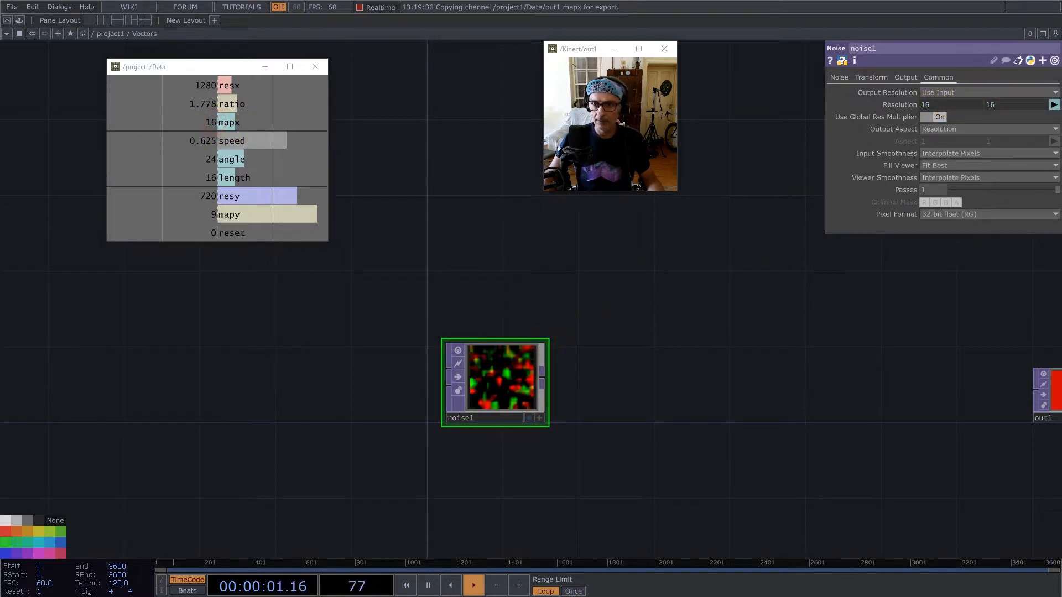
pyautogui.click(980, 155)
pyautogui.click(975, 166)
pyautogui.click(971, 179)
pyautogui.click(964, 200)
# Connect noise1 to out1 and resize out1's node to match its image proportions.
pyautogui.moveTo(495, 378); pyautogui.dragTo(425, 385)
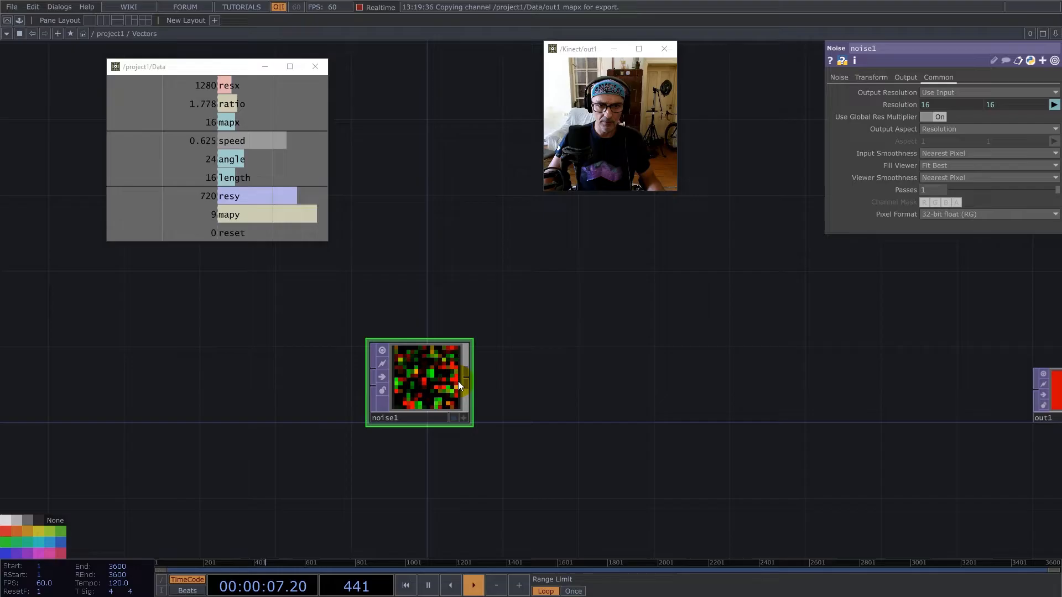
pyautogui.rightClick(467, 379)
pyautogui.click(831, 306)
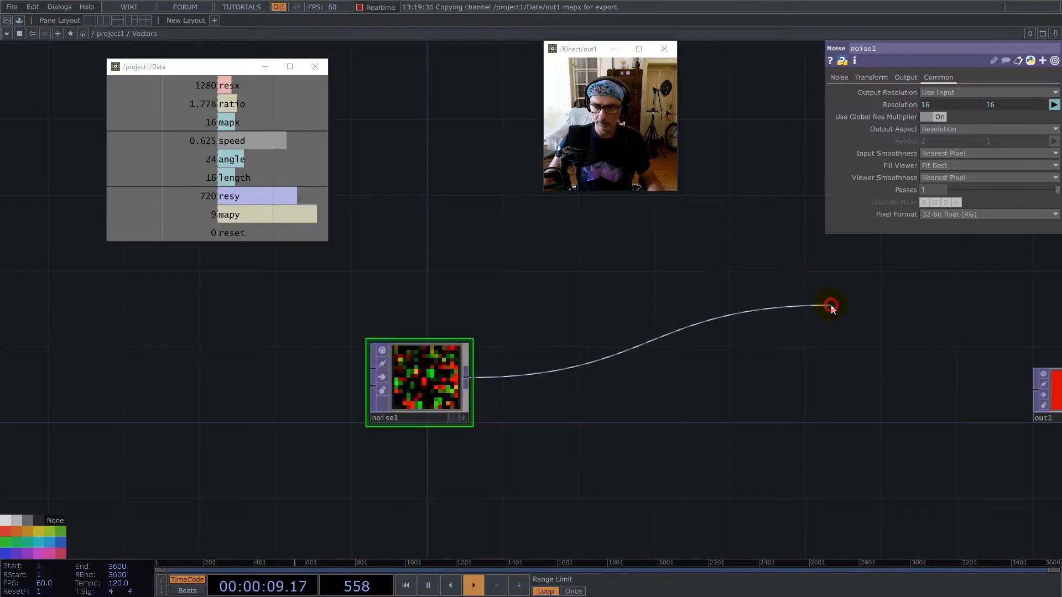
pyautogui.moveTo(467, 379)
pyautogui.mouseDown()
pyautogui.moveTo(961, 405)
pyautogui.moveTo(1033, 392)
pyautogui.mouseUp()
pyautogui.moveTo(929, 339); pyautogui.dragTo(622, 335)
pyautogui.click(802, 380)
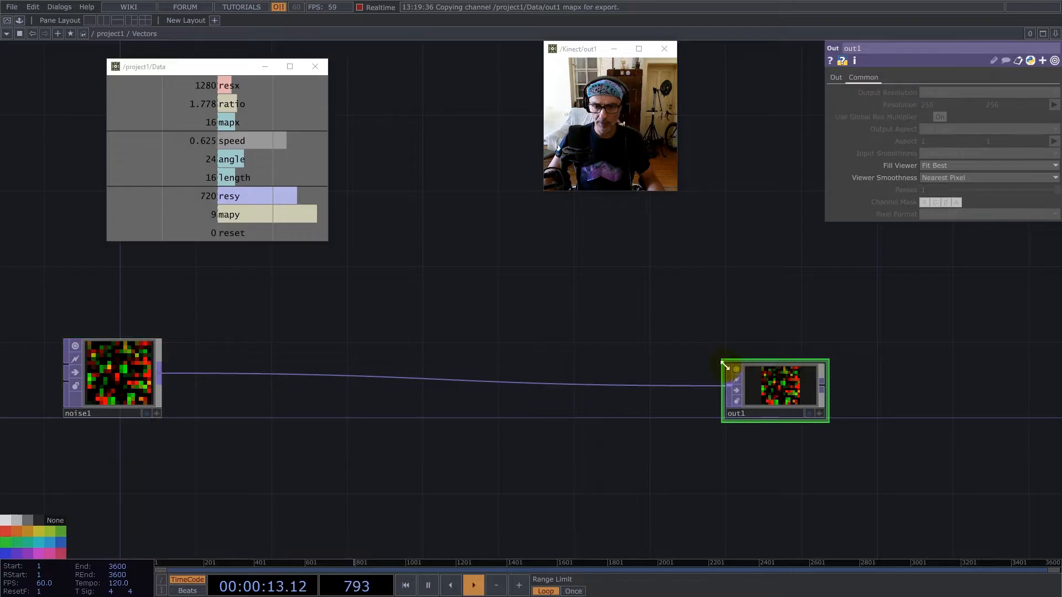
pyautogui.doubleClick(723, 364)
# Insert a Math TOP between noise1 and out1 and set its input and viewer smoothness to Nearest Pixel.
pyautogui.rightClick(655, 373)
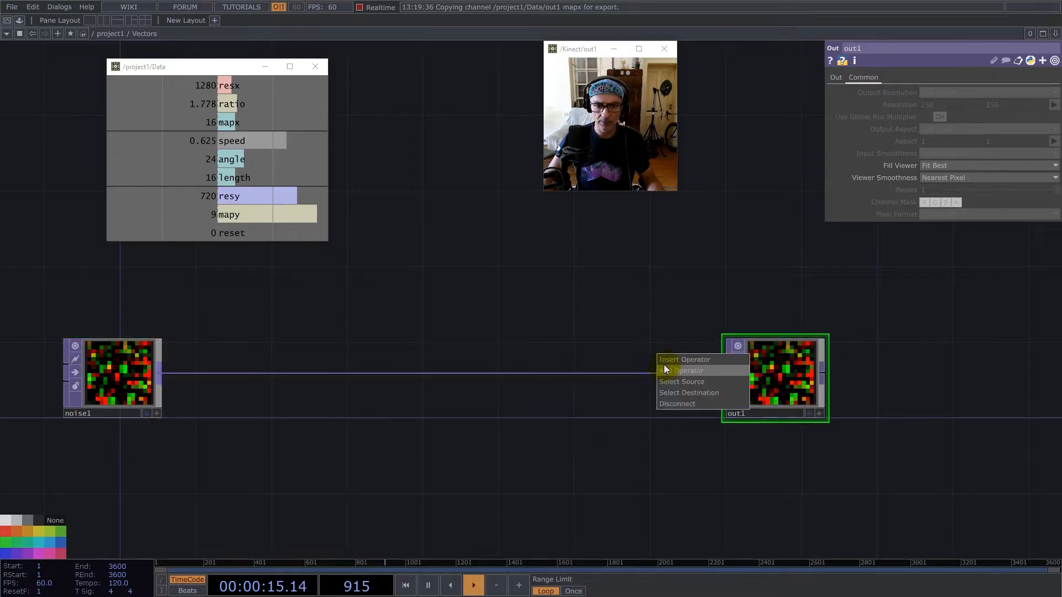
pyautogui.click(664, 364)
pyautogui.write('m')
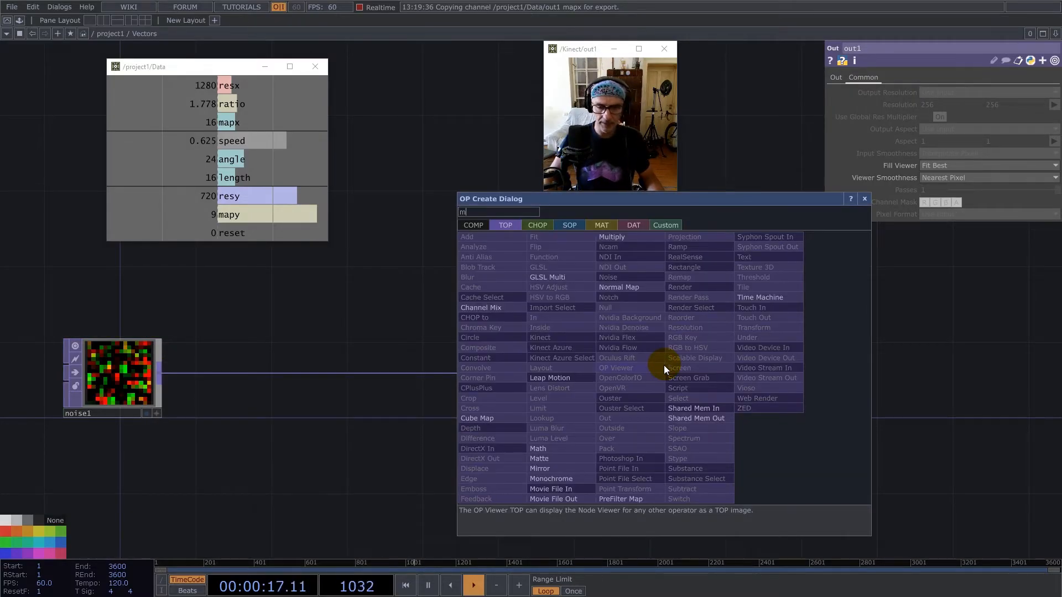
pyautogui.click(549, 449)
pyautogui.click(659, 376)
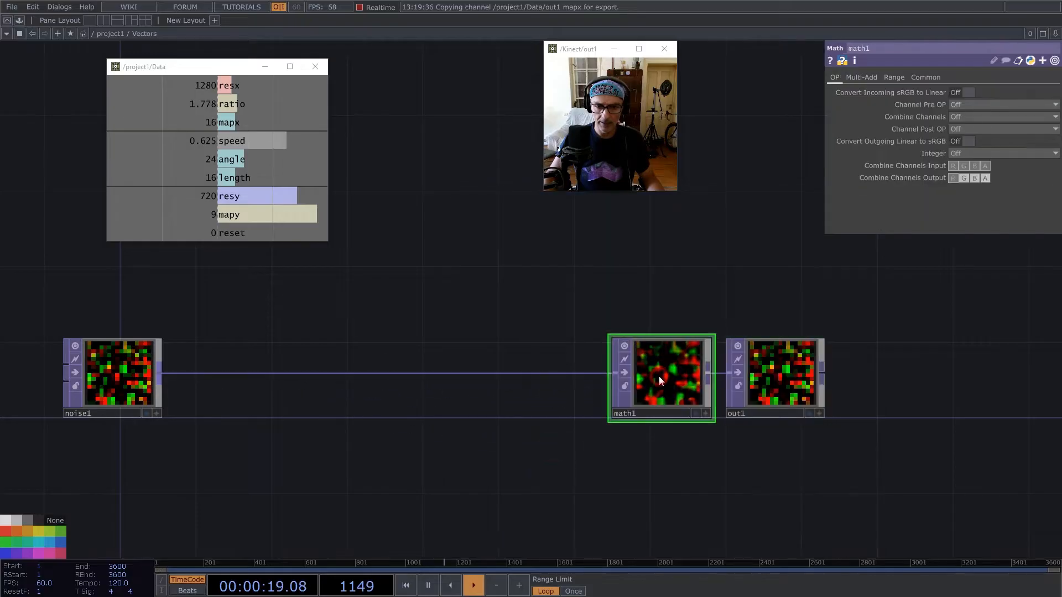
pyautogui.click(927, 77)
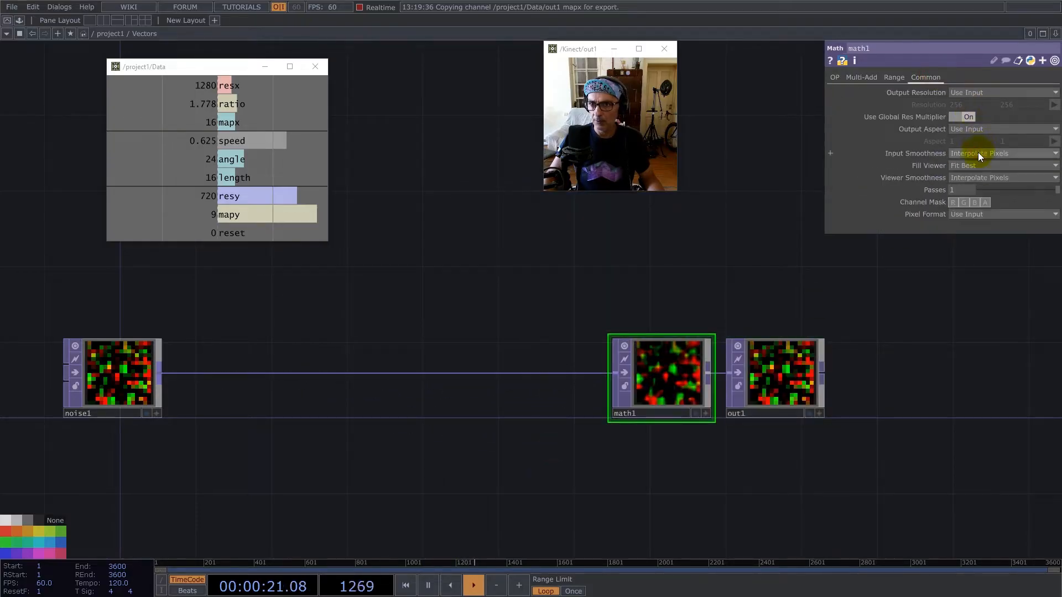
pyautogui.click(974, 166)
pyautogui.click(974, 177)
pyautogui.click(973, 192)
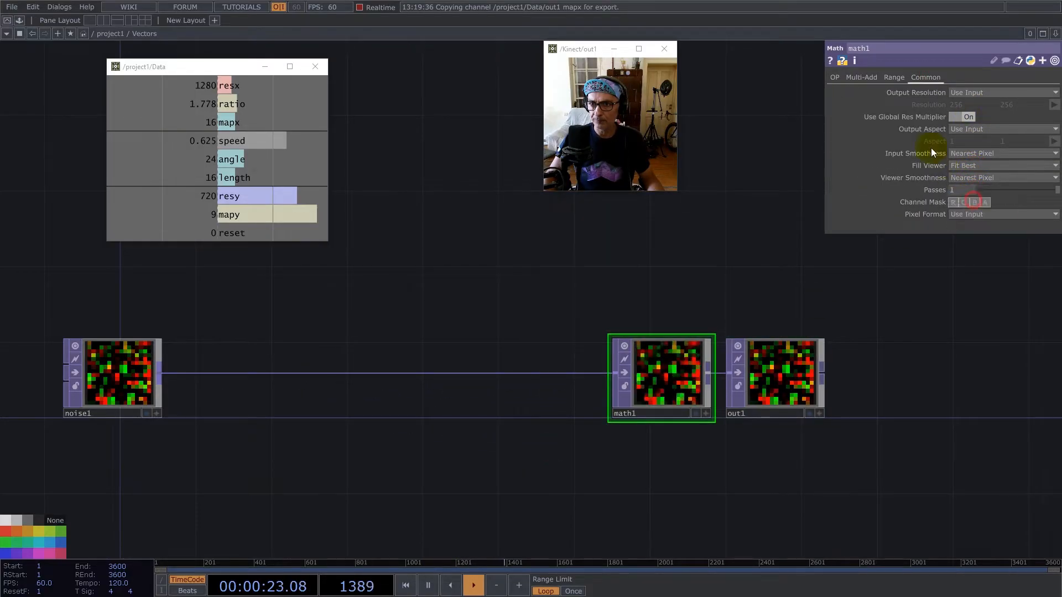
# Set math1's Multiply to the expression 1/parent(2).op('Data/out1')['resx'].
pyautogui.click(859, 79)
pyautogui.moveTo(229, 85); pyautogui.dragTo(952, 117)
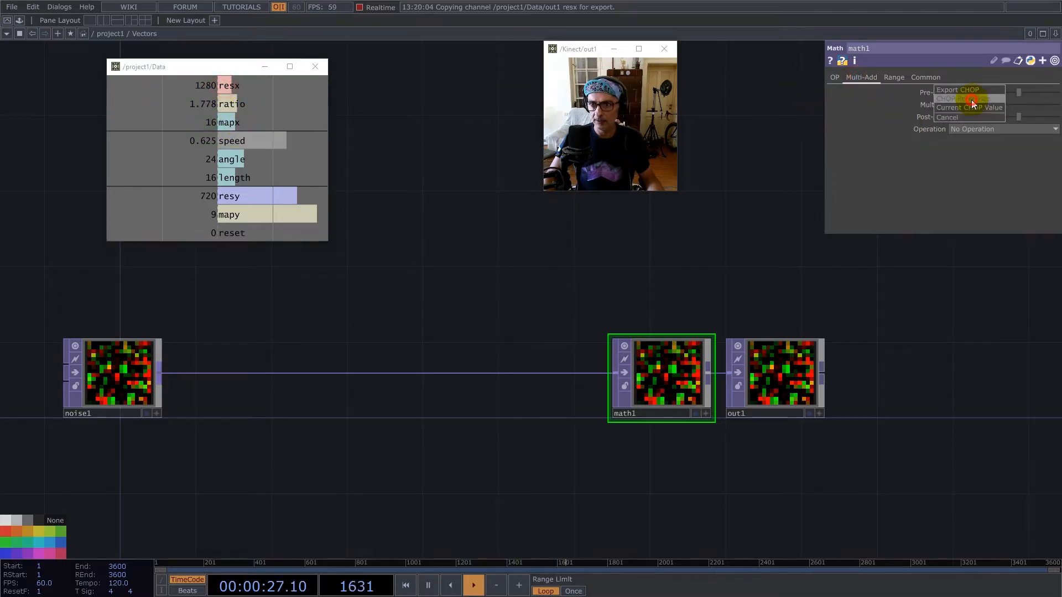
pyautogui.click(972, 99)
pyautogui.click(908, 118)
pyautogui.write('1/')
pyautogui.press('Return')
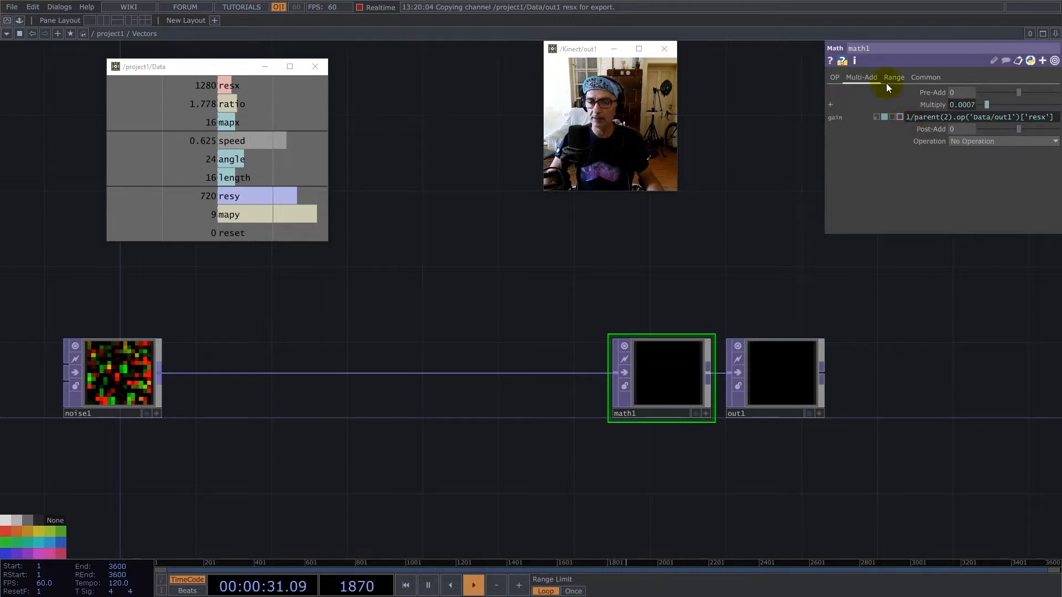
# Extend math1's Multiply expression by multiplying it with Data's speed channel, leaving Post-Add at 0.
pyautogui.moveTo(234, 141); pyautogui.dragTo(961, 116)
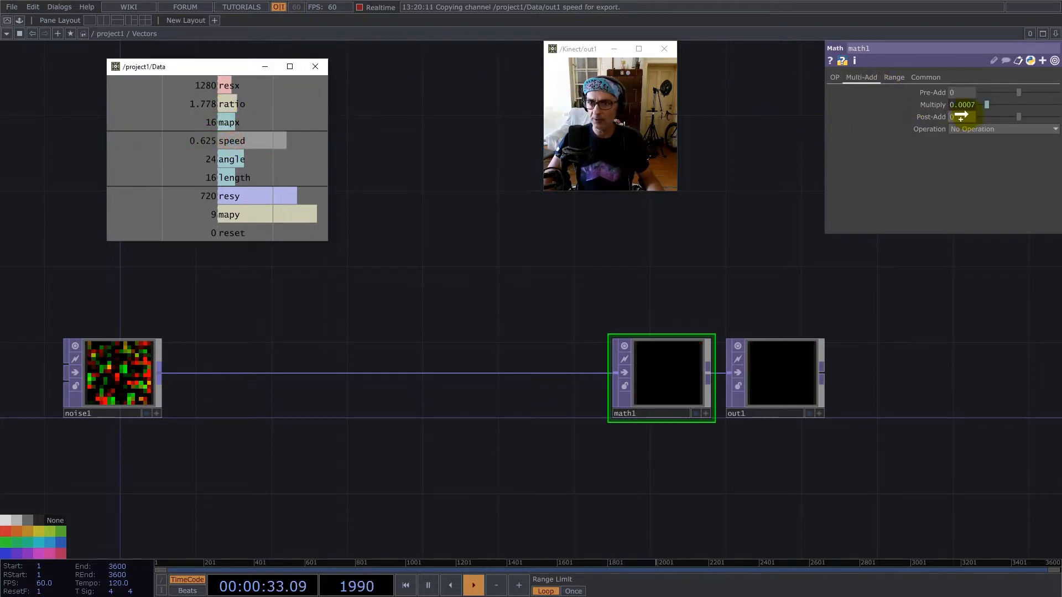
pyautogui.click(970, 111)
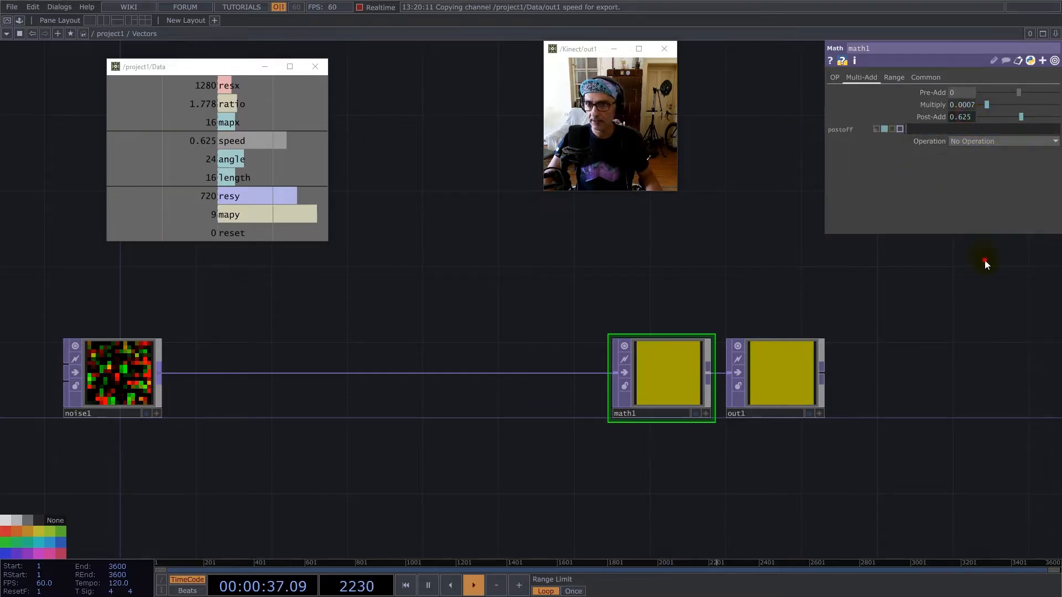
pyautogui.hotkey('ctrl', 'z')
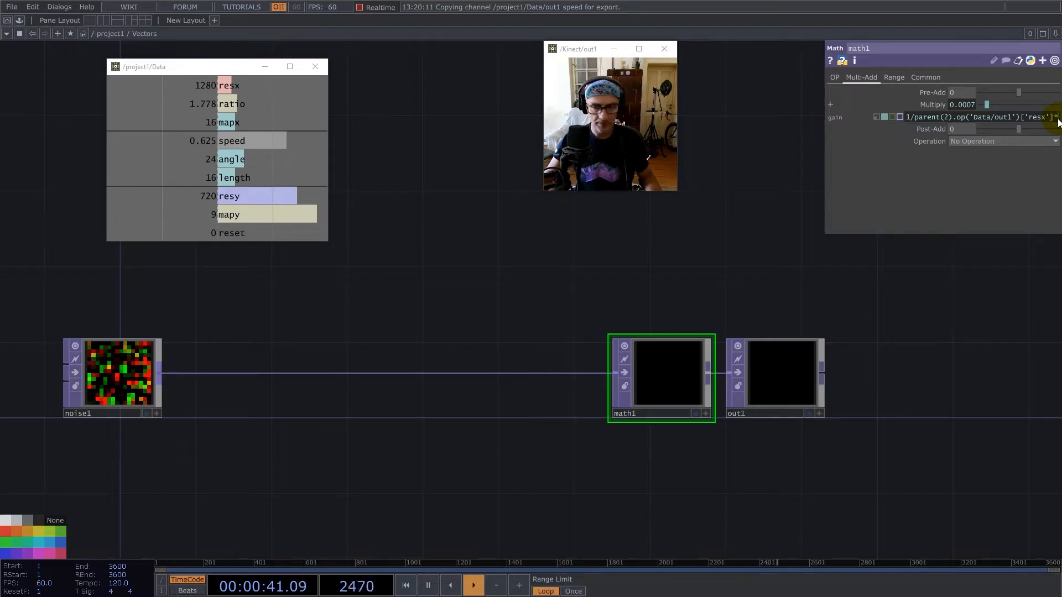
# Add the Normalize component from My Components and wire it between noise1 and math1.
pyautogui.moveTo(301, 331); pyautogui.dragTo(530, 301)
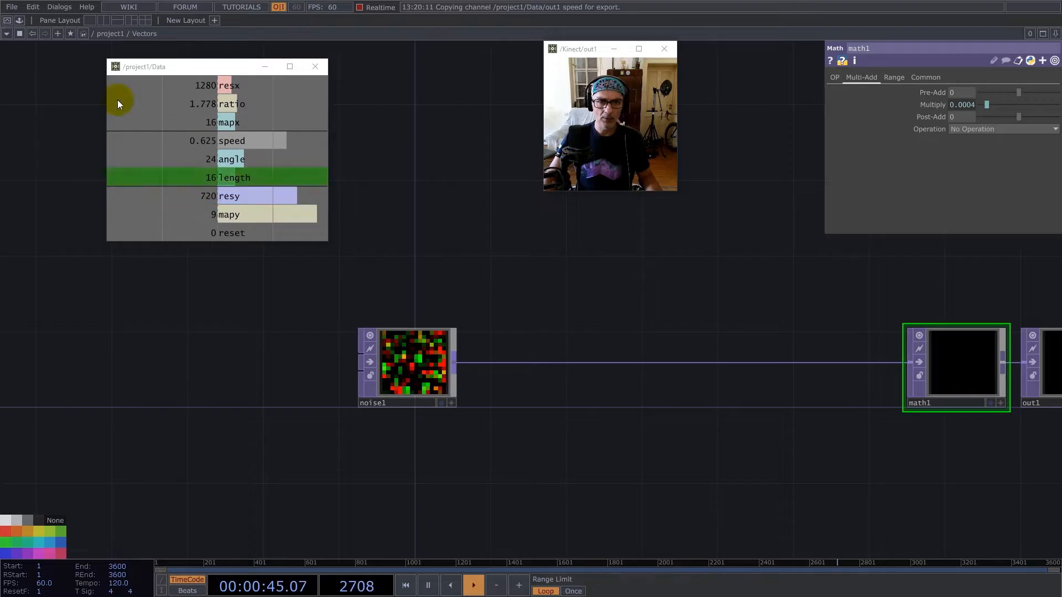
pyautogui.click(20, 21)
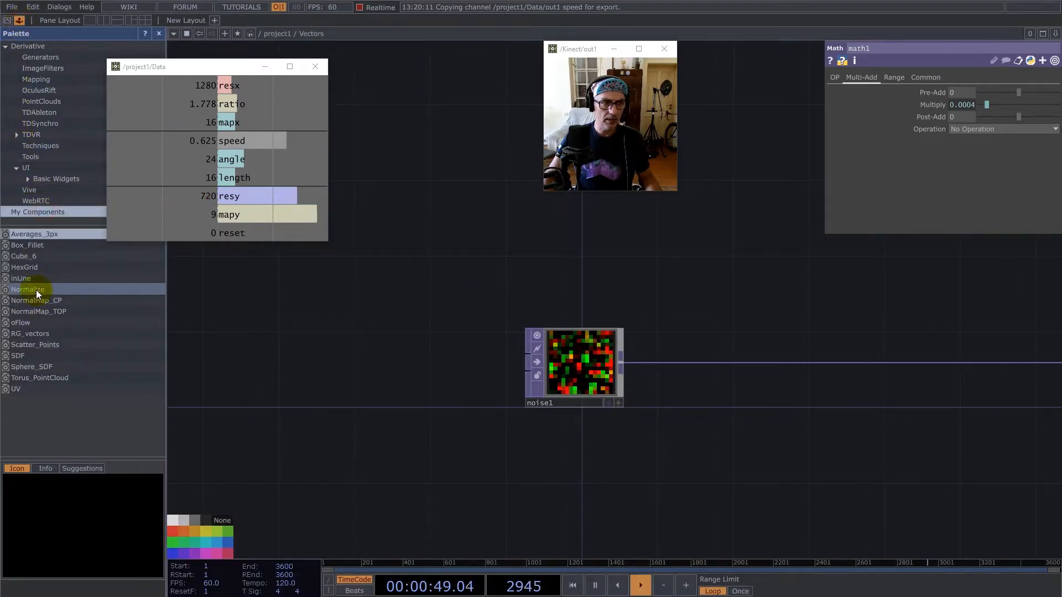
pyautogui.moveTo(35, 290); pyautogui.dragTo(723, 327)
pyautogui.click(158, 33)
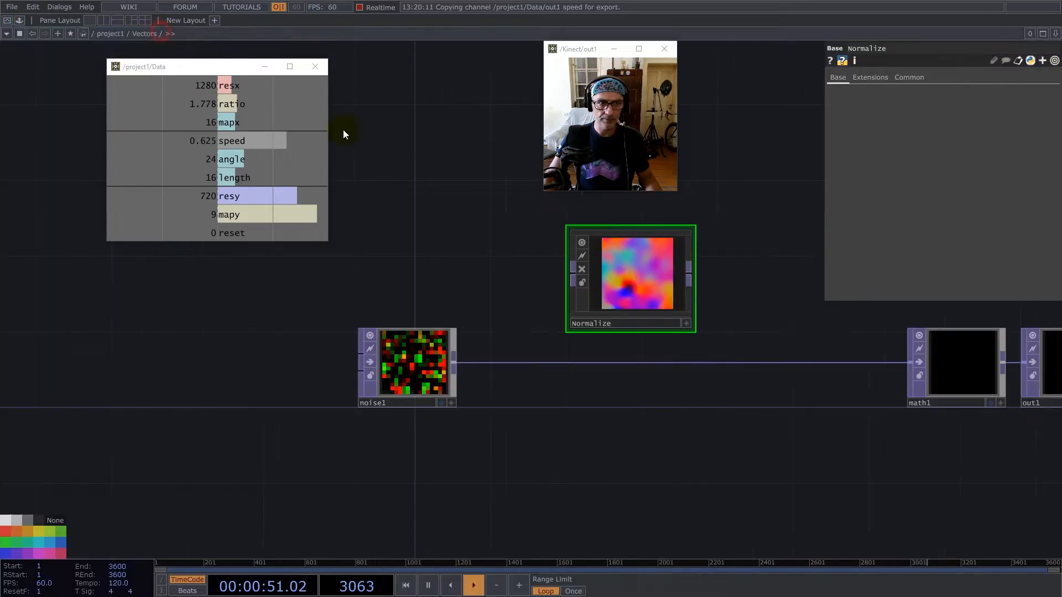
pyautogui.moveTo(620, 279); pyautogui.dragTo(619, 302)
pyautogui.moveTo(456, 364); pyautogui.dragTo(564, 351)
pyautogui.moveTo(636, 335); pyautogui.dragTo(719, 363)
pyautogui.moveTo(565, 331); pyautogui.dragTo(553, 363)
pyautogui.scroll(8, 583, 377)
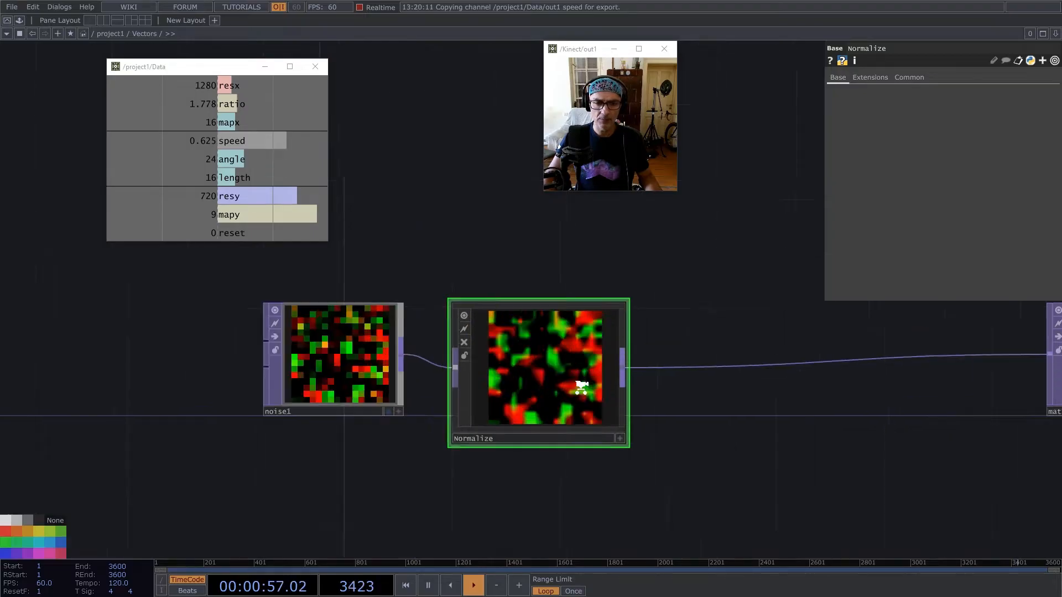
# Set the input and viewer smoothness of all nodes inside Normalize to Nearest Pixel and return to Vectors.
pyautogui.click(482, 324)
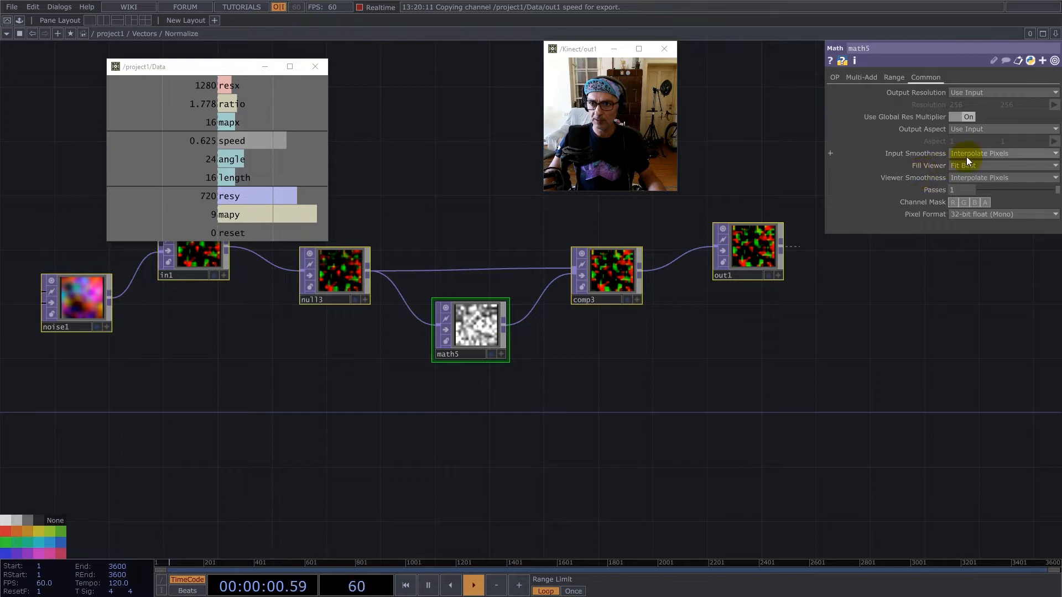
pyautogui.click(969, 177)
pyautogui.click(972, 201)
pyautogui.scroll(-6, 560, 363)
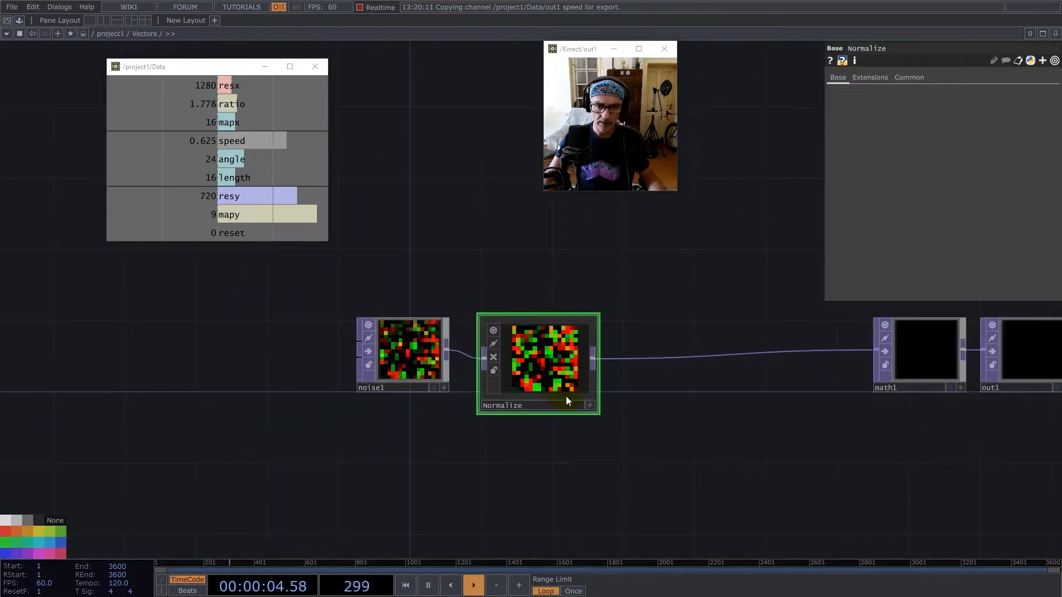
# View Normalize and noise1 as points, compare their point distributions, and return to the project1 network.
pyautogui.rightClick(548, 370)
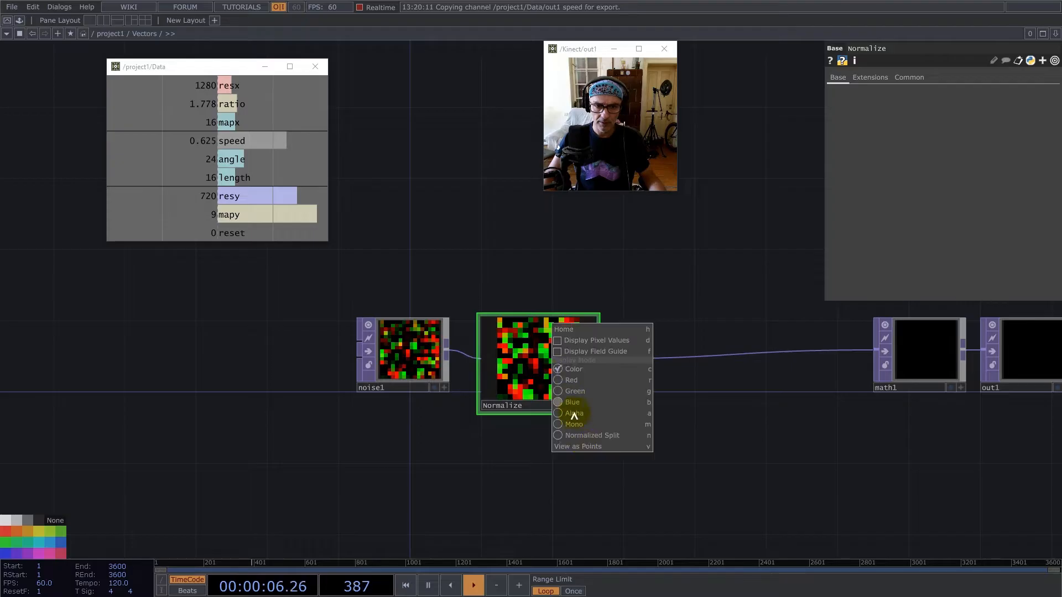
pyautogui.click(585, 441)
pyautogui.rightClick(445, 392)
pyautogui.click(450, 436)
pyautogui.scroll(5, 418, 354)
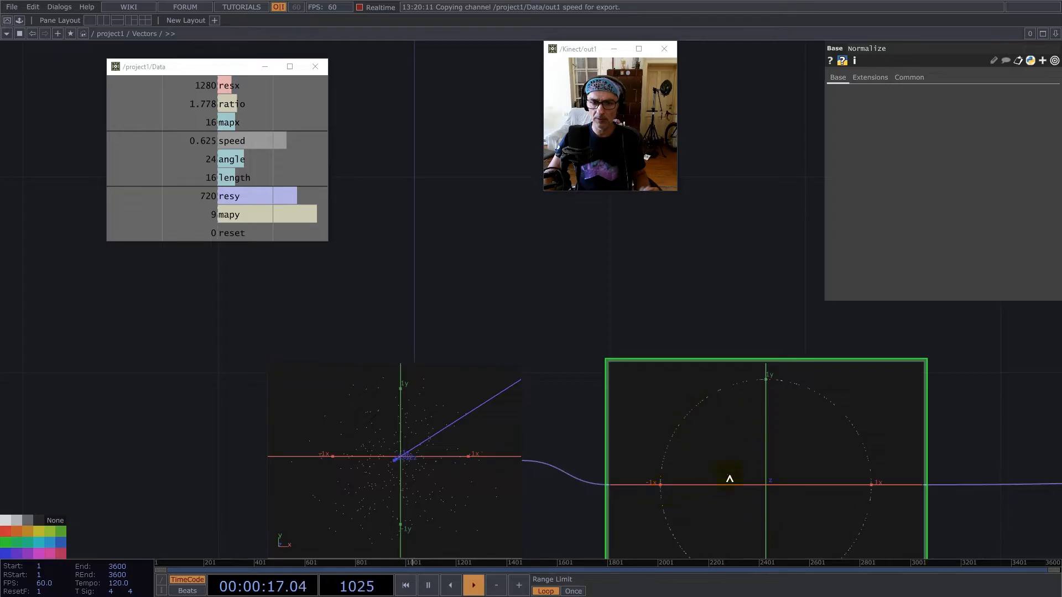
pyautogui.scroll(-5, 446, 266)
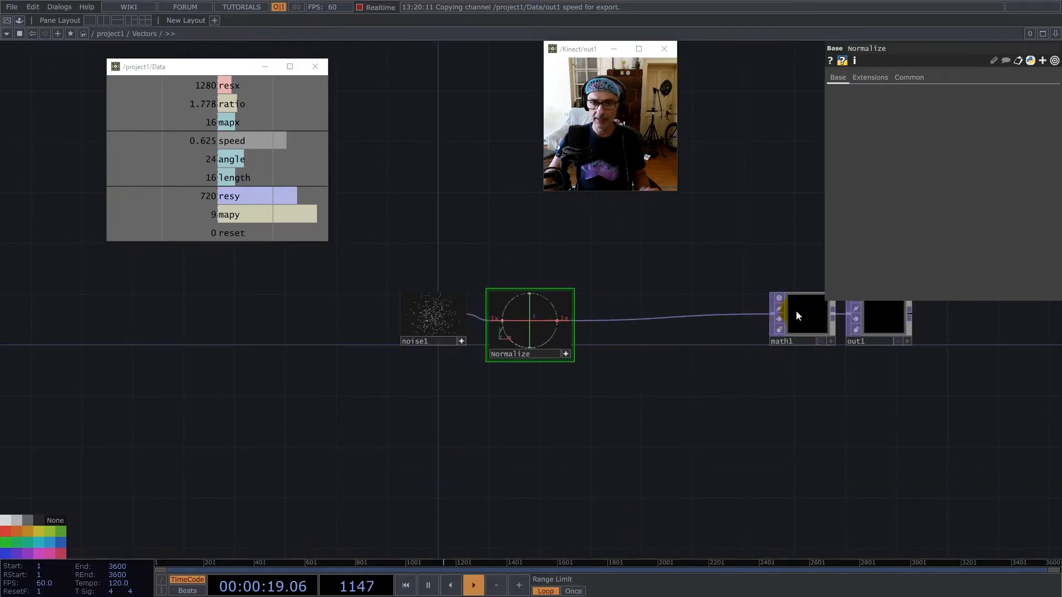
pyautogui.click(799, 312)
pyautogui.scroll(-5, 661, 330)
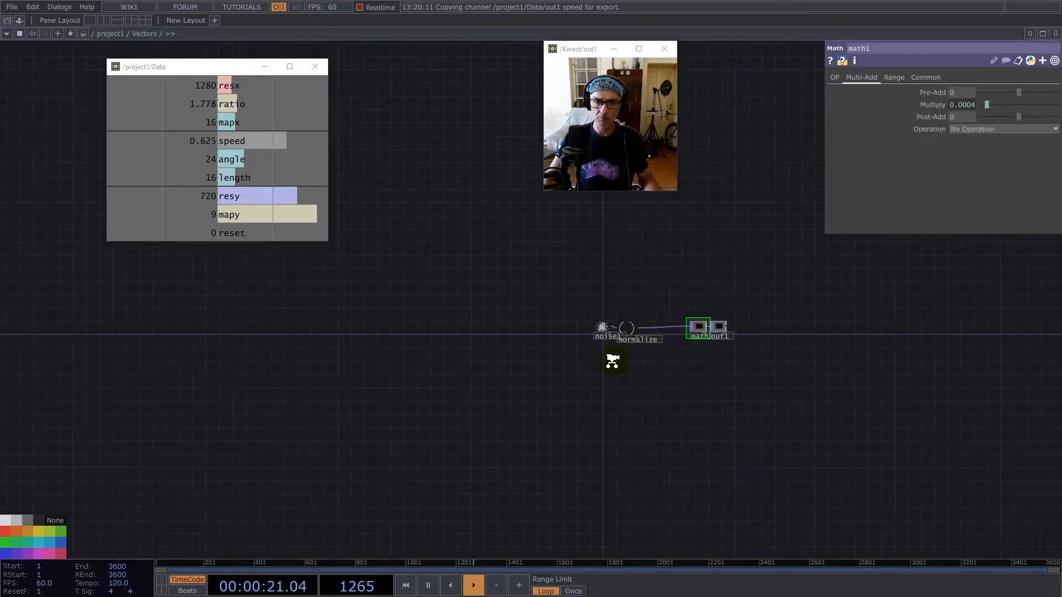
pyautogui.scroll(-5, 609, 363)
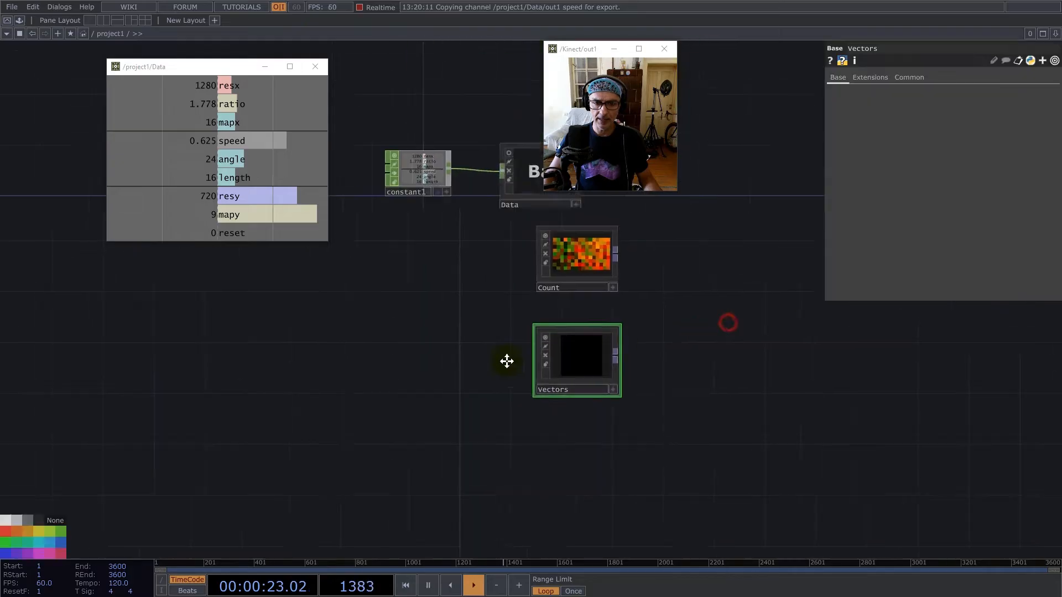
# Create an Add TOP in project1 and wire Count into its first input and Vectors into its second.
pyautogui.moveTo(507, 362); pyautogui.dragTo(410, 377)
pyautogui.rightClick(431, 290)
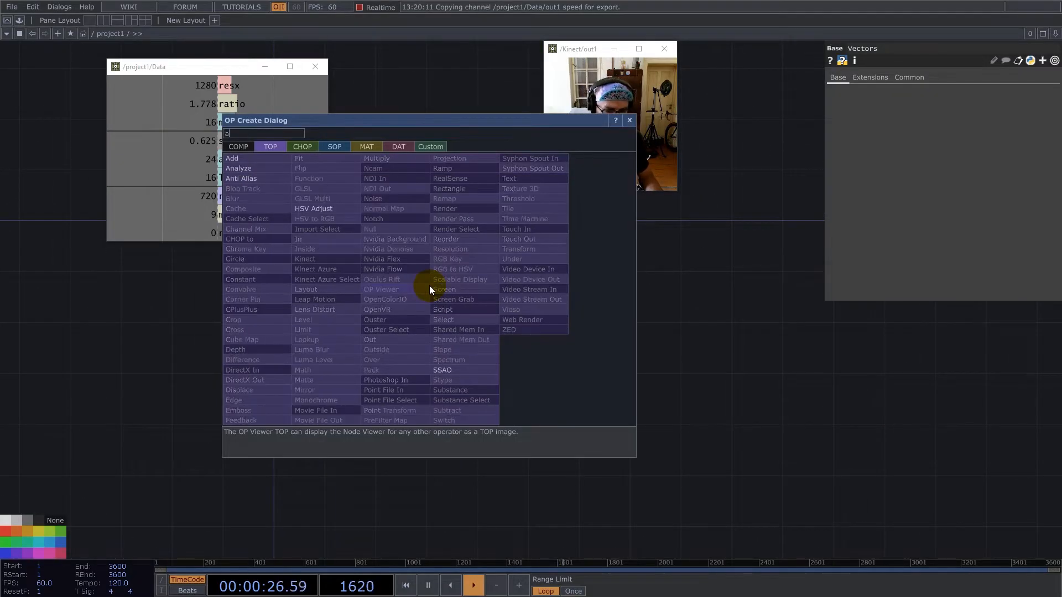
pyautogui.click(257, 158)
pyautogui.click(561, 330)
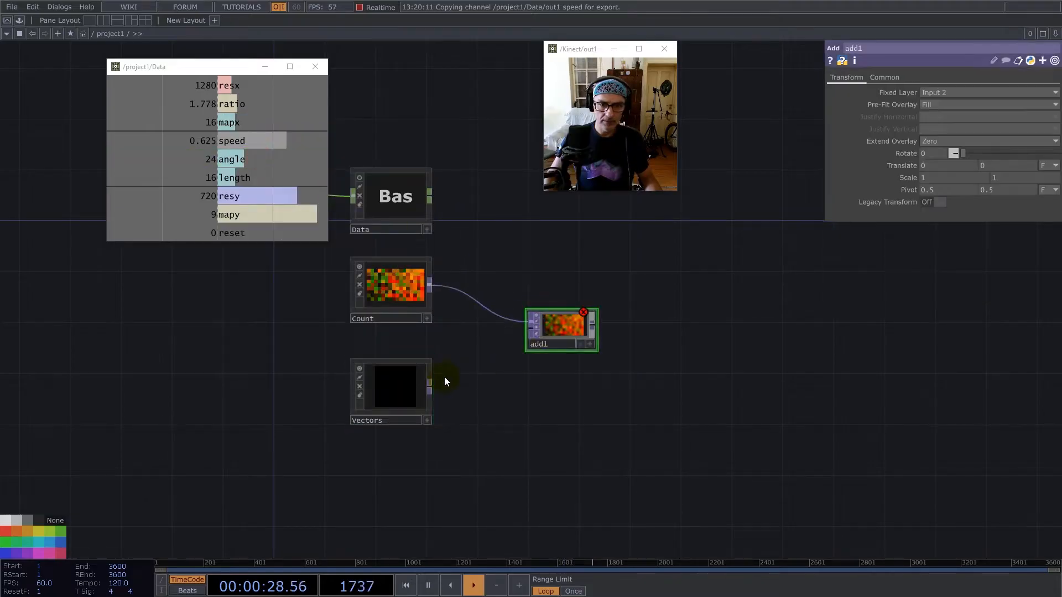
pyautogui.moveTo(430, 389); pyautogui.dragTo(552, 363)
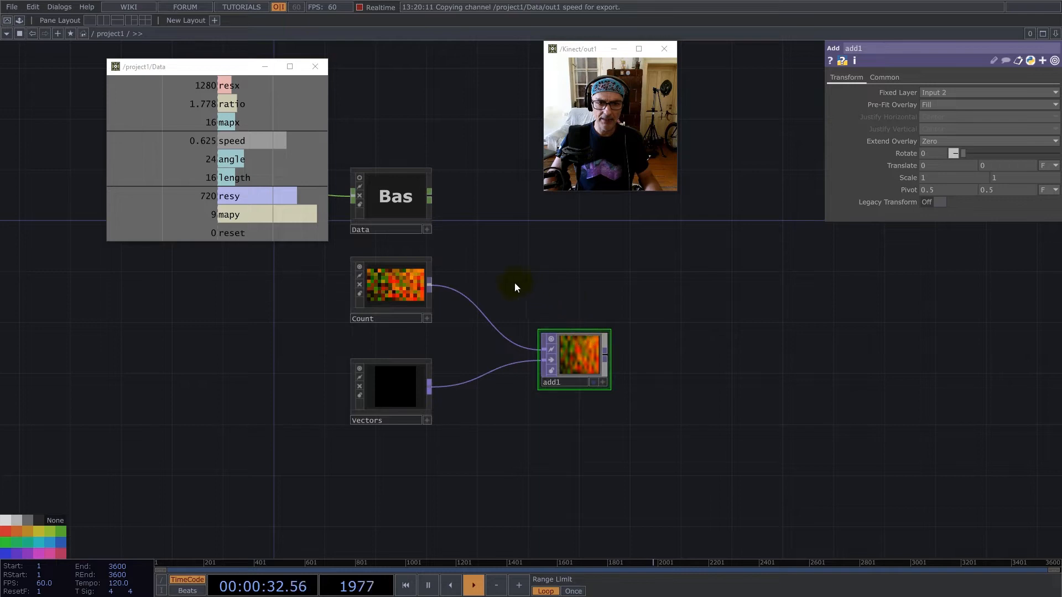
# Collapse add1 into a base component, rename it Engine, and give it the dark grey node colour.
pyautogui.rightClick(541, 280)
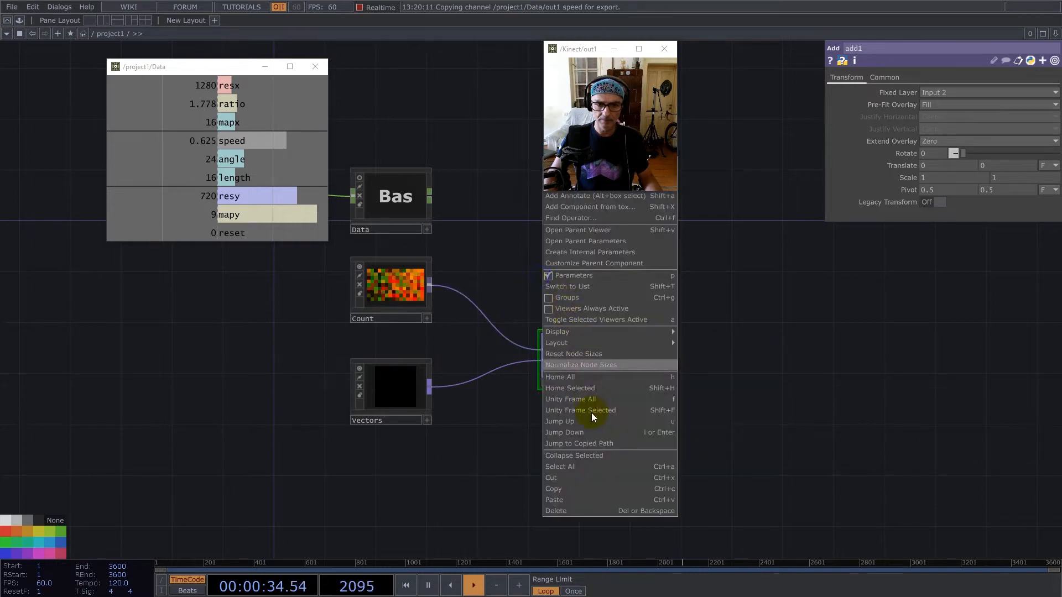
pyautogui.click(600, 456)
pyautogui.moveTo(591, 370); pyautogui.dragTo(533, 346)
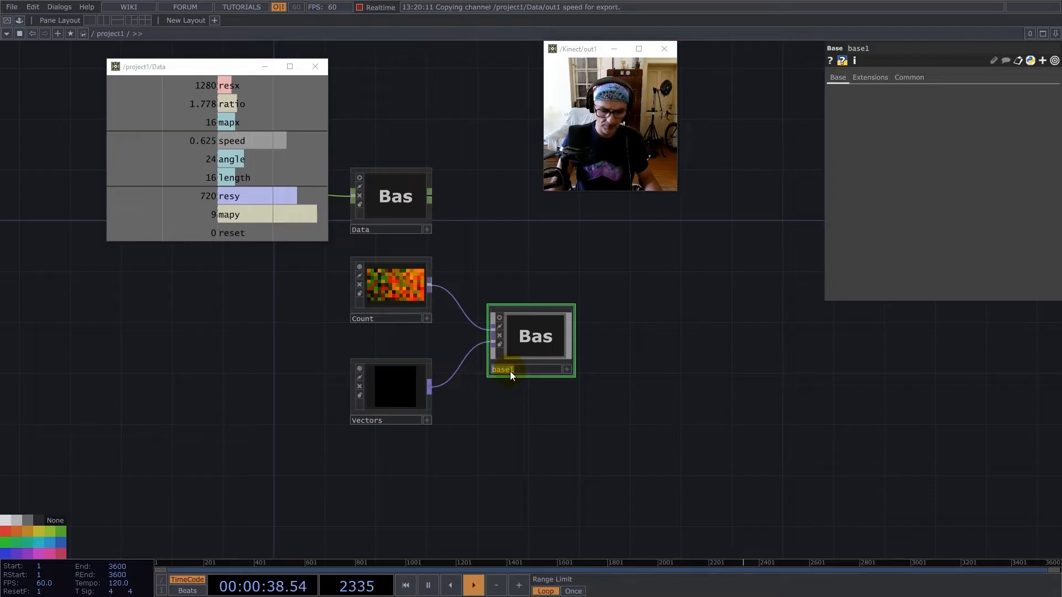
pyautogui.hotkey('ctrl', 'e')
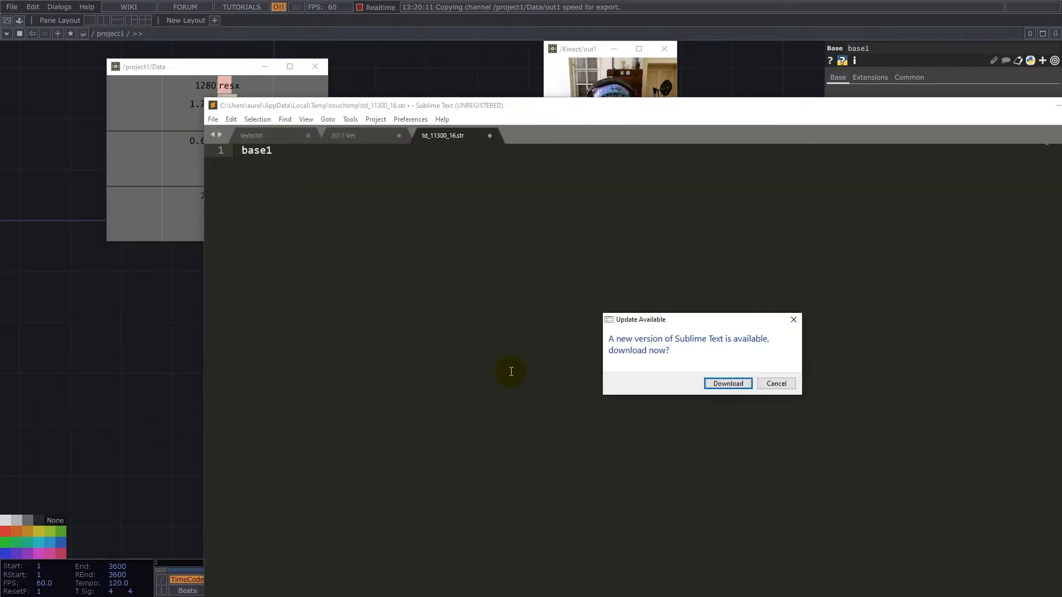
pyautogui.click(784, 384)
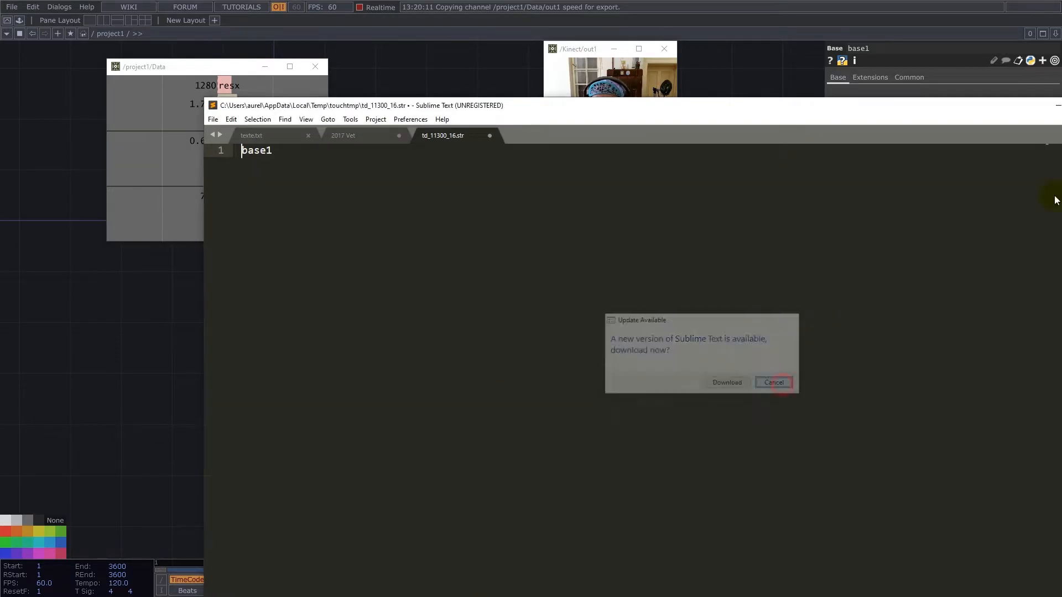
pyautogui.click(1061, 105)
pyautogui.click(514, 370)
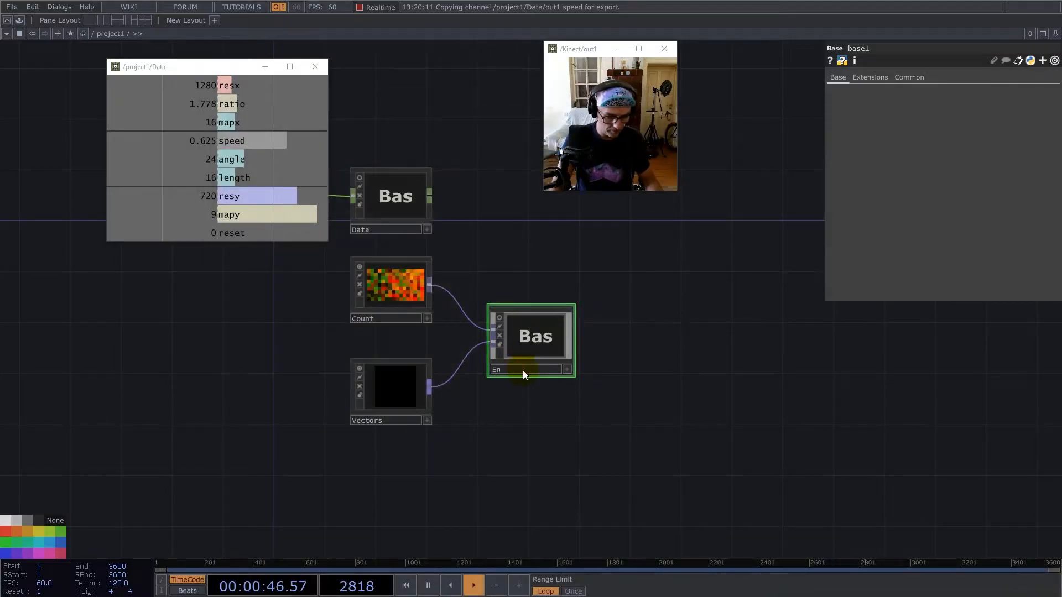
pyautogui.click(531, 335)
pyautogui.click(37, 519)
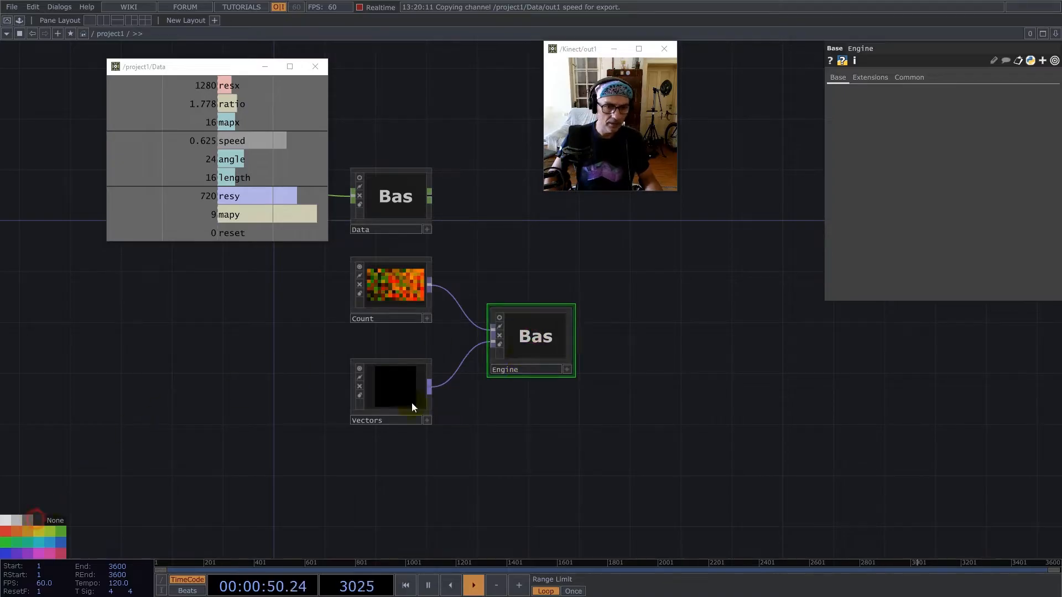
# Open Engine and arrange its nodes with in1 above in2 and add1 to their right.
pyautogui.doubleClick(539, 351)
pyautogui.scroll(-5, 646, 355)
pyautogui.moveTo(471, 360); pyautogui.dragTo(477, 468)
pyautogui.middleClick(500, 304)
pyautogui.click(458, 232)
pyautogui.middleClick(499, 463)
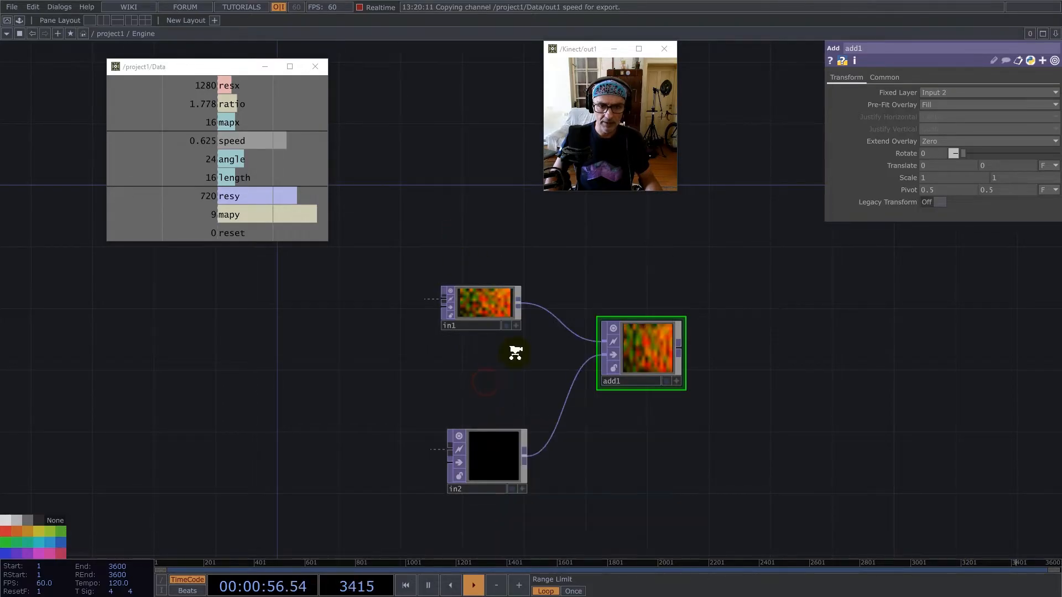
# In Vectors, link noise1's Resolution width and height to Data's mapx and mapy channels.
pyautogui.press('u')
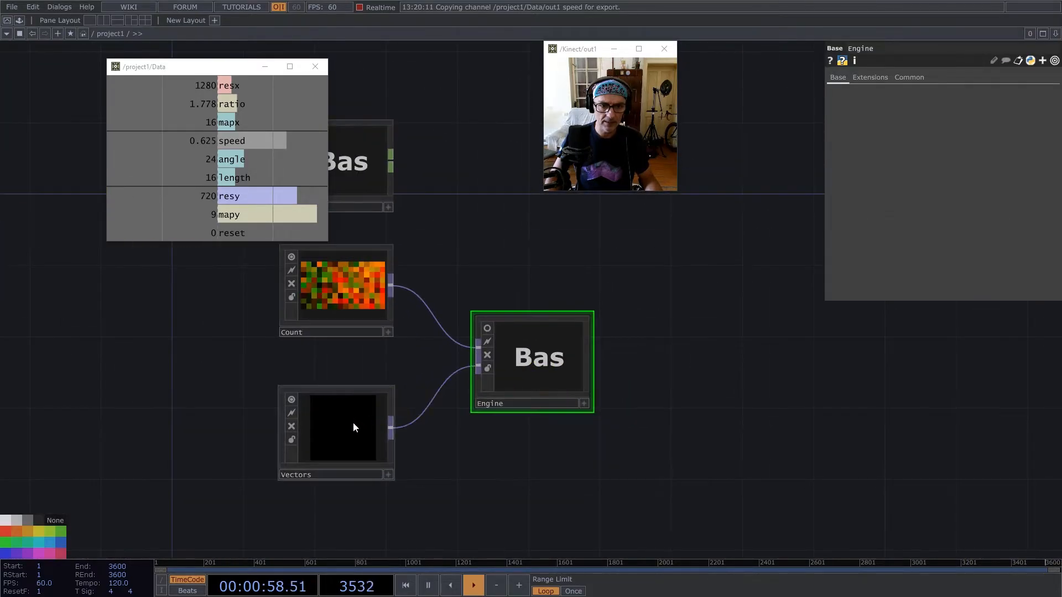
pyautogui.doubleClick(353, 422)
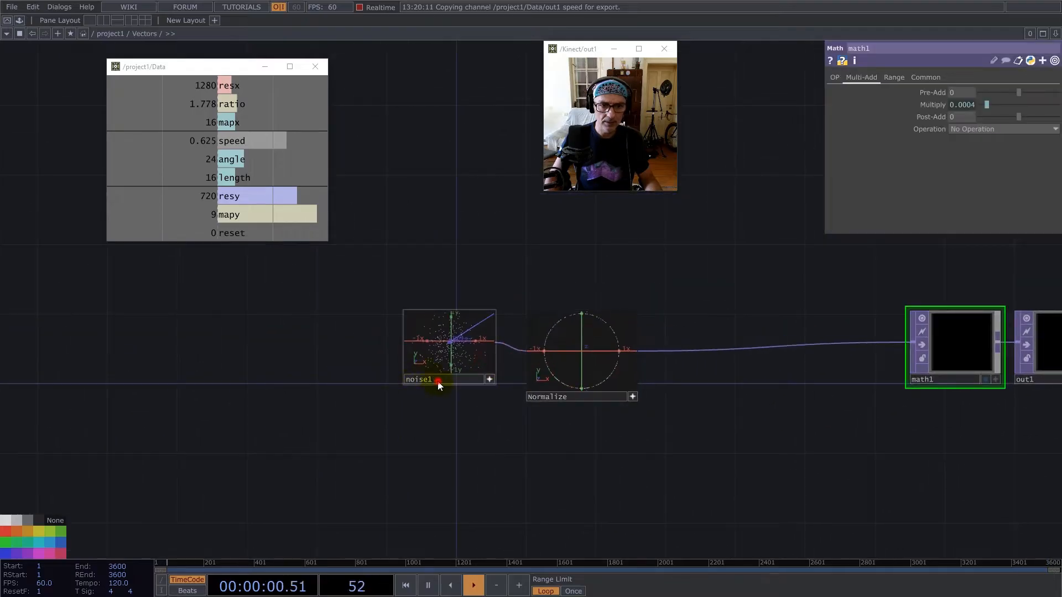
pyautogui.click(439, 383)
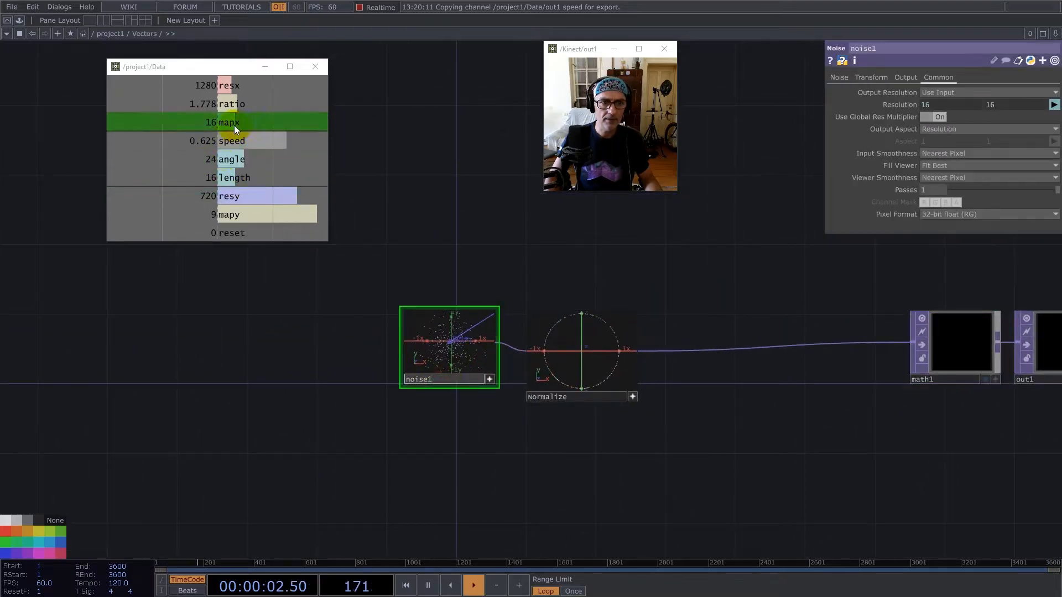
pyautogui.moveTo(236, 129); pyautogui.dragTo(825, 72)
pyautogui.moveTo(981, 107); pyautogui.dragTo(981, 107)
pyautogui.moveTo(230, 215); pyautogui.dragTo(994, 104)
pyautogui.click(1004, 105)
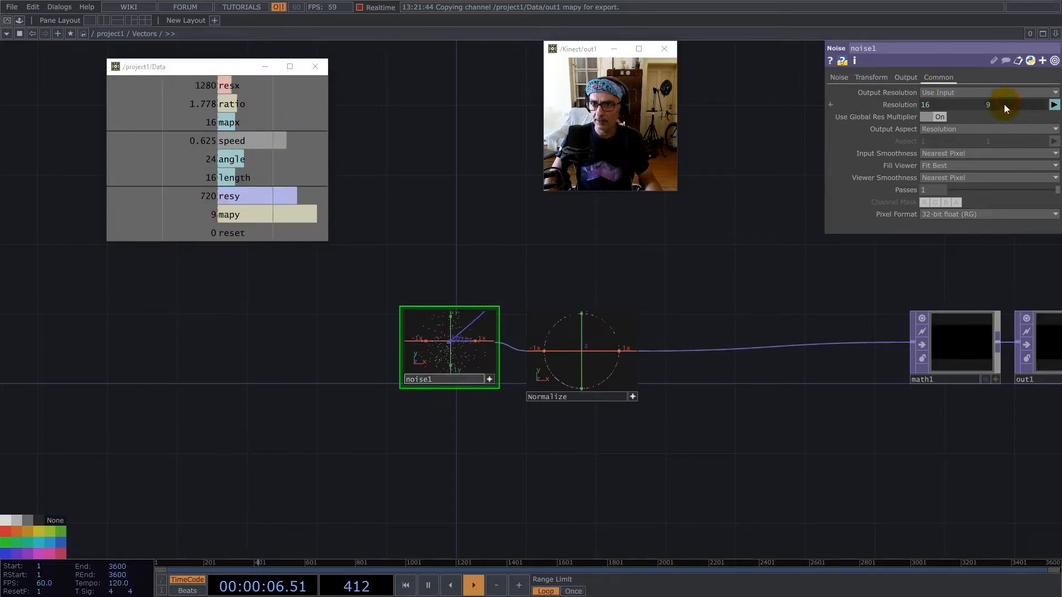
# Return to the Engine network and move add1 farther away from in1 and in2 to make room.
pyautogui.scroll(-8, 371, 334)
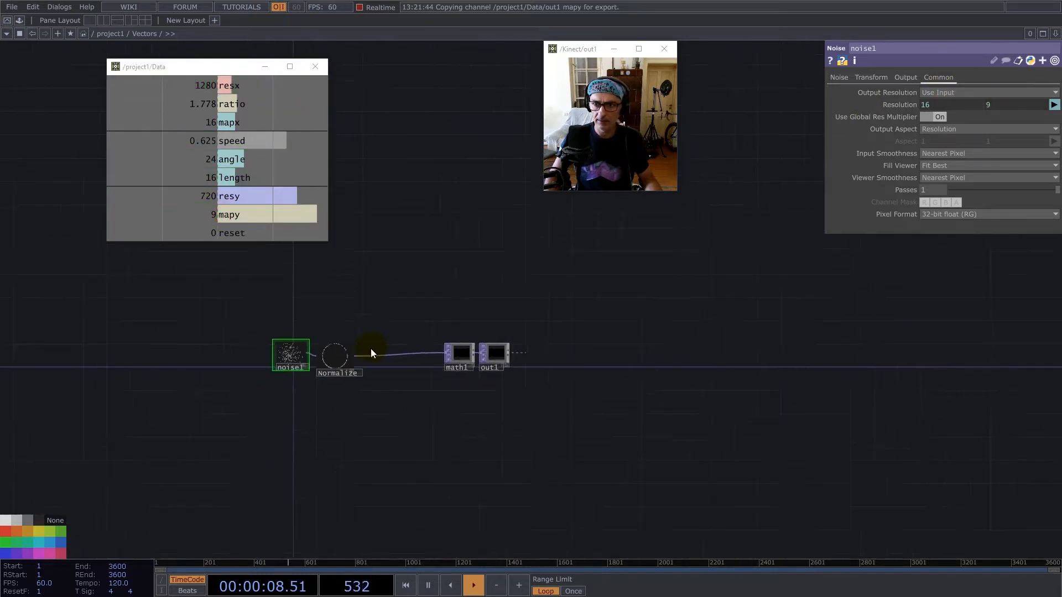
pyautogui.scroll(-5, 401, 374)
pyautogui.click(592, 304)
pyautogui.press('i')
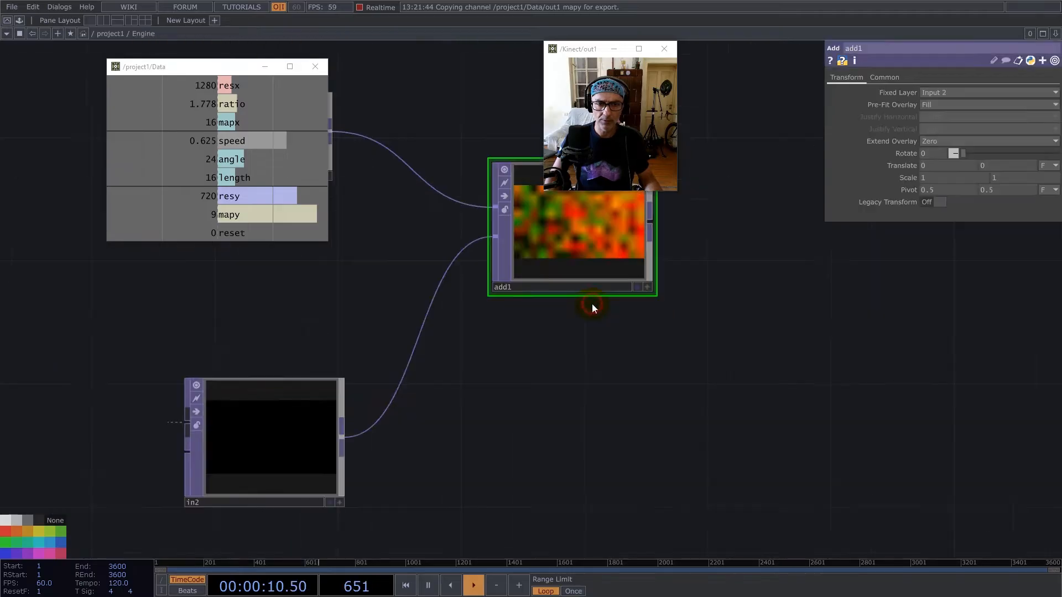
pyautogui.moveTo(590, 354); pyautogui.dragTo(598, 461)
pyautogui.scroll(-5, 624, 431)
pyautogui.moveTo(631, 390); pyautogui.dragTo(788, 405)
# Insert a Feedback TOP on the connection between in1 and add1.
pyautogui.rightClick(533, 307)
pyautogui.click(533, 308)
pyautogui.write('fe')
pyautogui.click(348, 441)
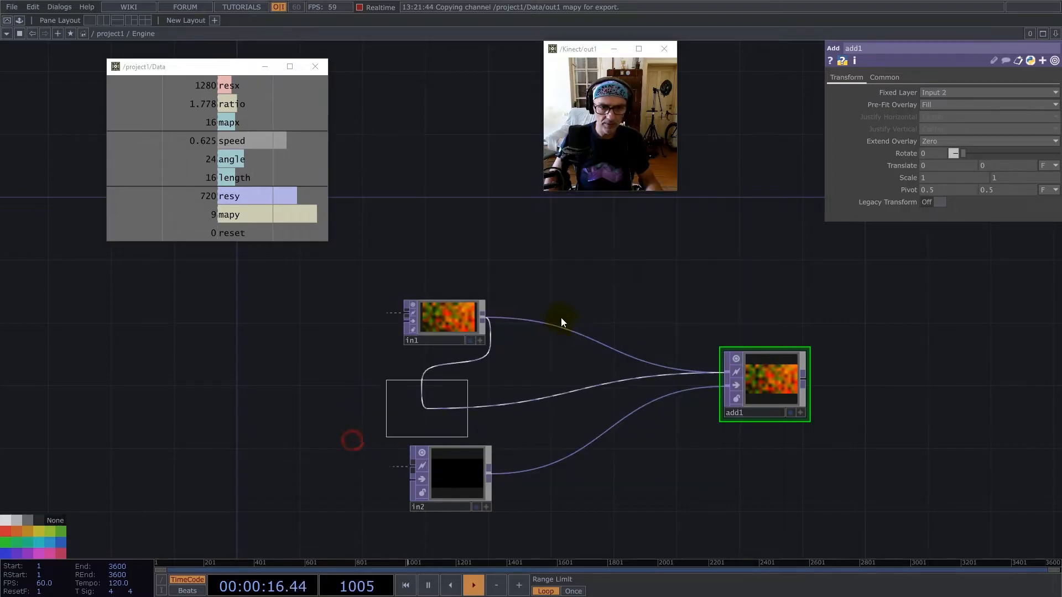
pyautogui.click(530, 329)
pyautogui.moveTo(551, 327); pyautogui.dragTo(567, 311)
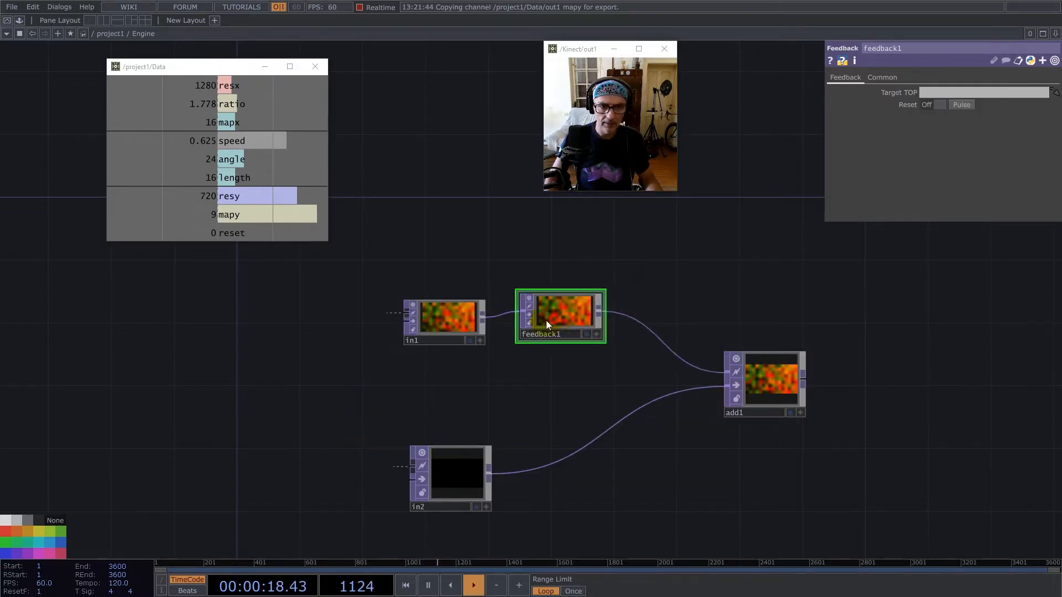
# Link feedback1's Reset to Data's reset channel and set its Target TOP to add1.
pyautogui.click(223, 213)
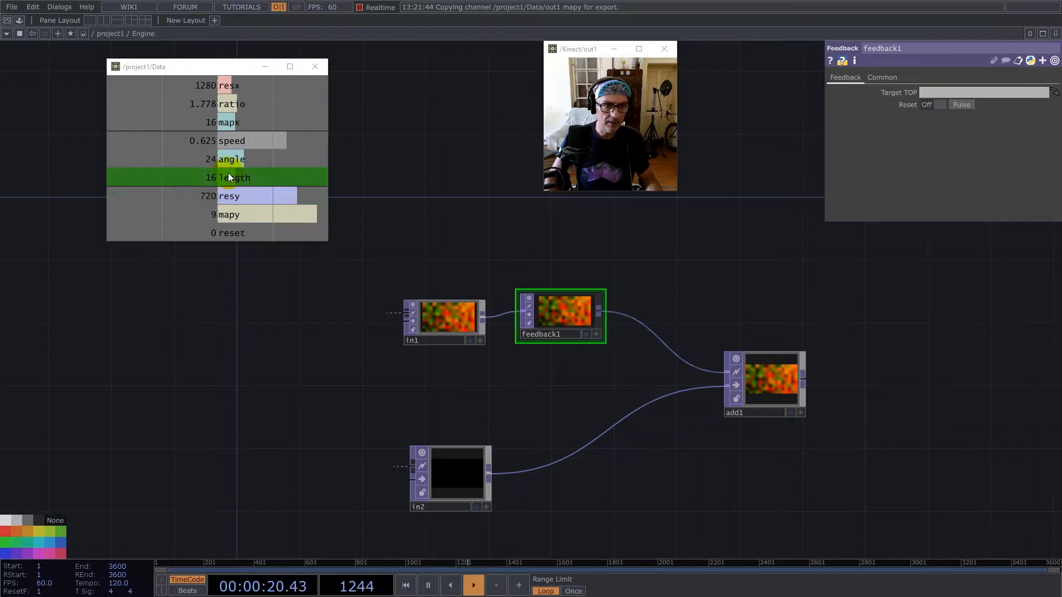
pyautogui.moveTo(236, 236); pyautogui.dragTo(899, 106)
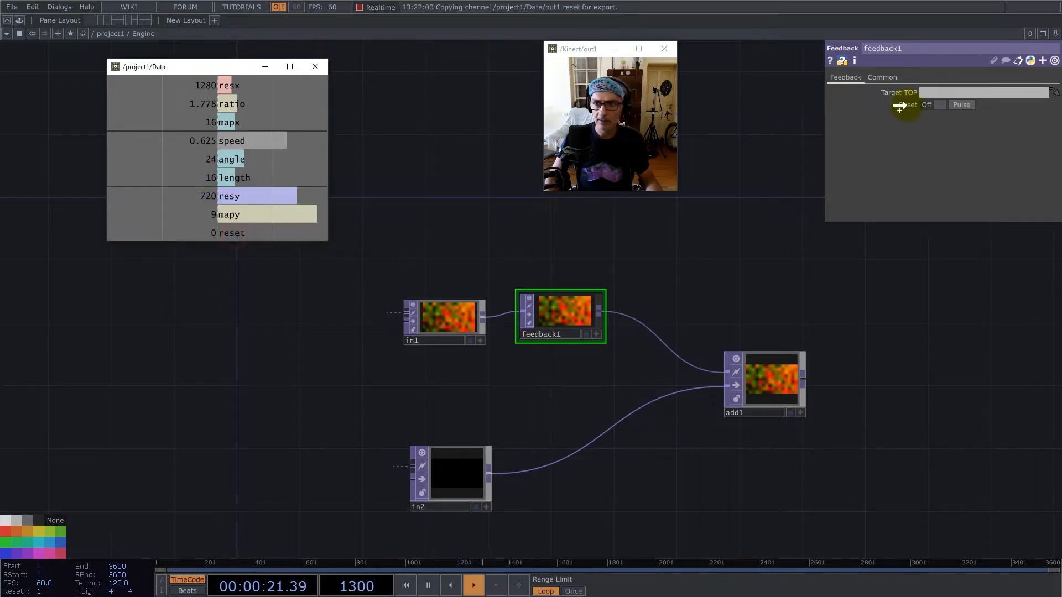
pyautogui.moveTo(253, 233); pyautogui.dragTo(942, 105)
pyautogui.click(943, 107)
pyautogui.moveTo(776, 374); pyautogui.dragTo(995, 88)
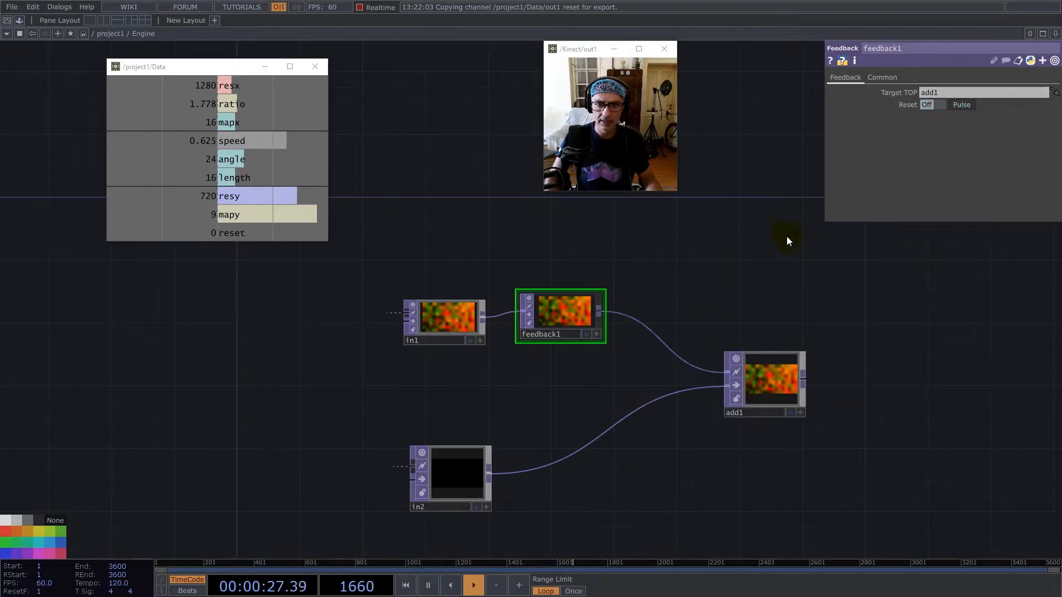
# Reduce add1's node height, reposition feedback1 beside in1, and view add1 as points.
pyautogui.doubleClick(796, 351)
pyautogui.moveTo(565, 296); pyautogui.dragTo(550, 313)
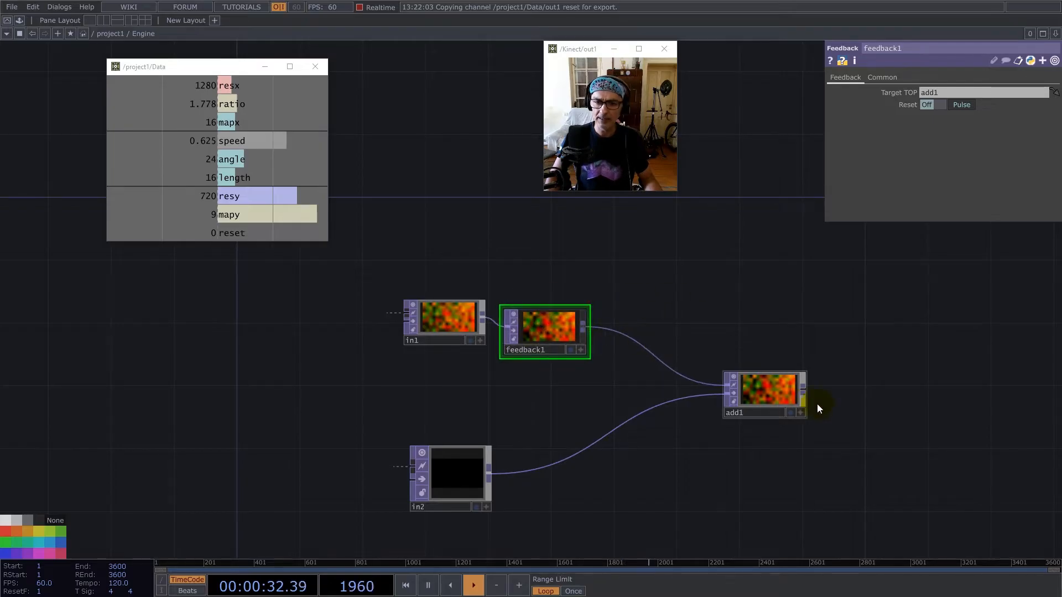
pyautogui.scroll(5, 818, 409)
pyautogui.rightClick(612, 354)
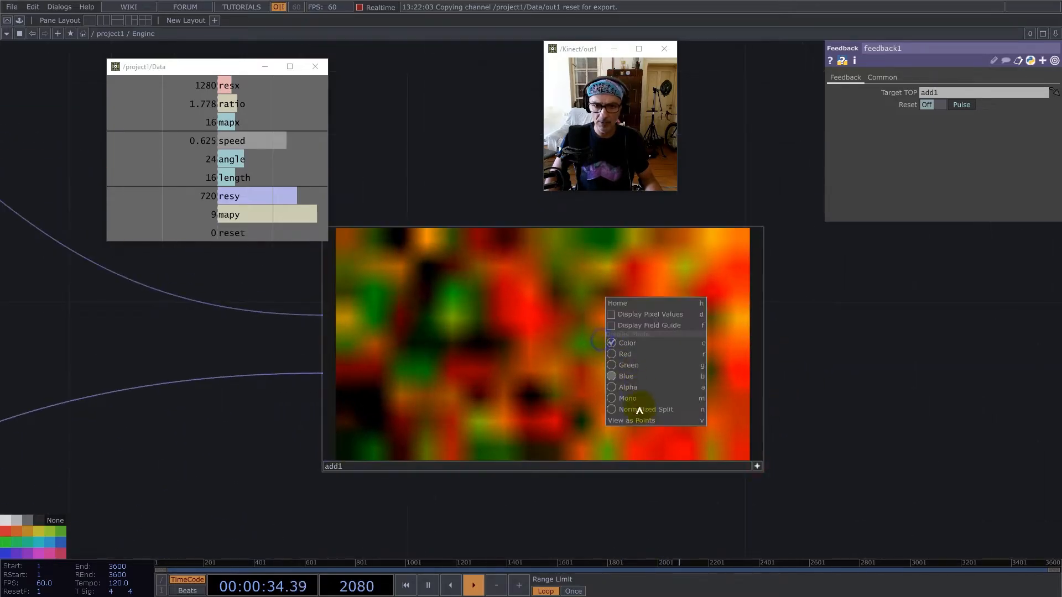
pyautogui.click(631, 420)
# Open Count, copy its Limit component, and return to the project1 network.
pyautogui.scroll(-10, 932, 314)
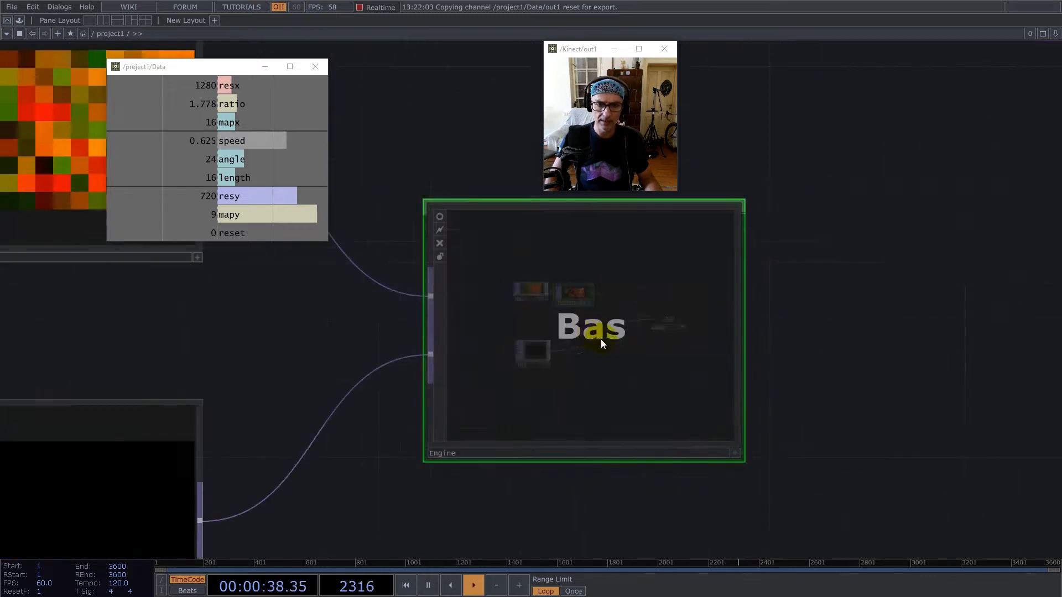
pyautogui.click(504, 297)
pyautogui.press('i')
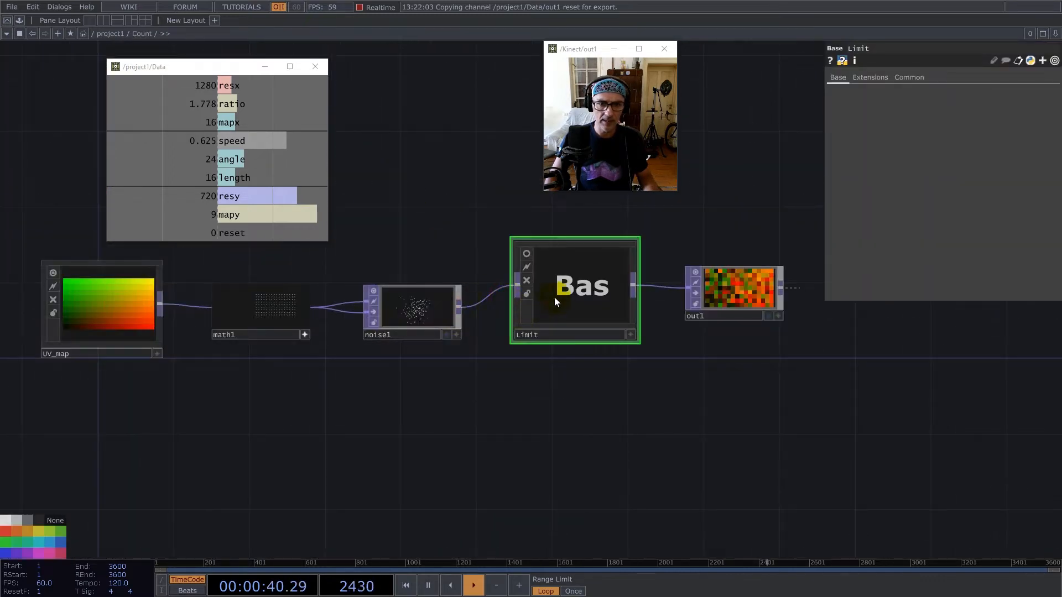
pyautogui.hotkey('ctrl', 'c')
pyautogui.scroll(-8, 565, 304)
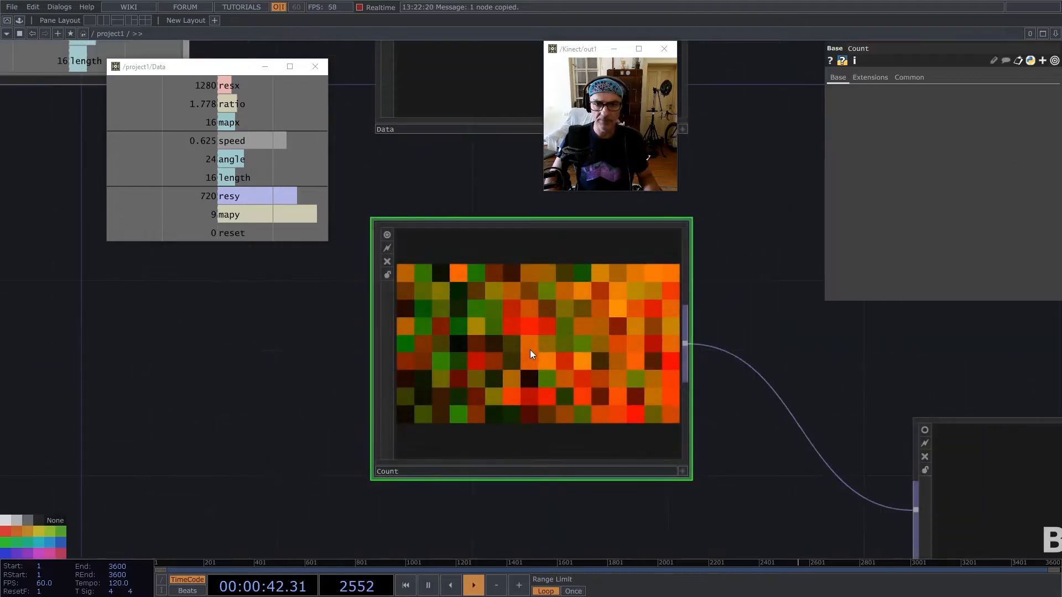
# Paste Limit into the Engine network, wire feedback1 into it, and place it beside feedback1.
pyautogui.moveTo(580, 371); pyautogui.dragTo(597, 381, button='middle')
pyautogui.click(676, 404)
pyautogui.press('i')
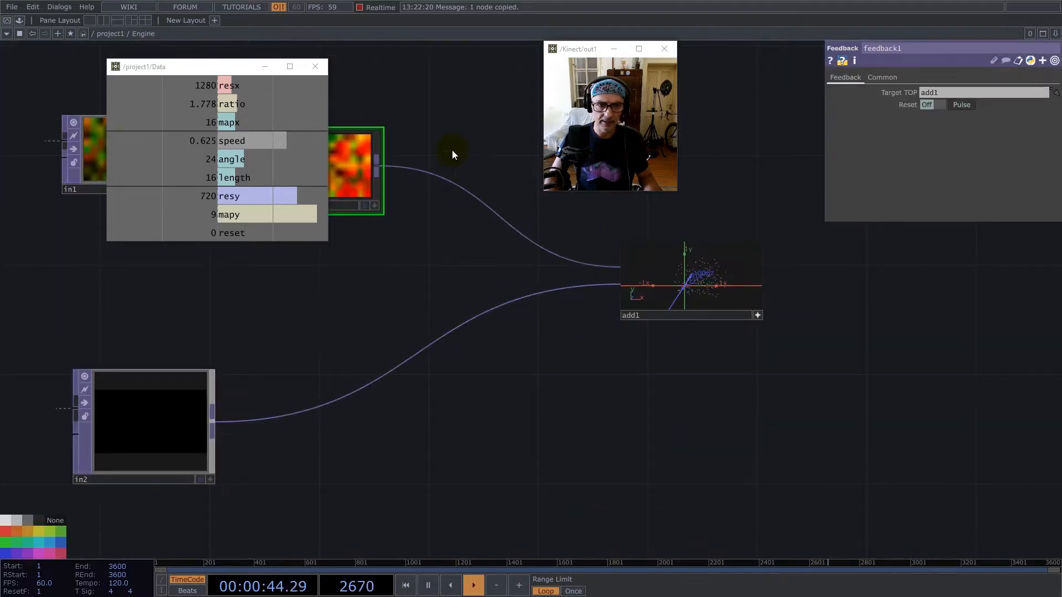
pyautogui.moveTo(454, 152); pyautogui.dragTo(489, 322)
pyautogui.hotkey('ctrl', 'v')
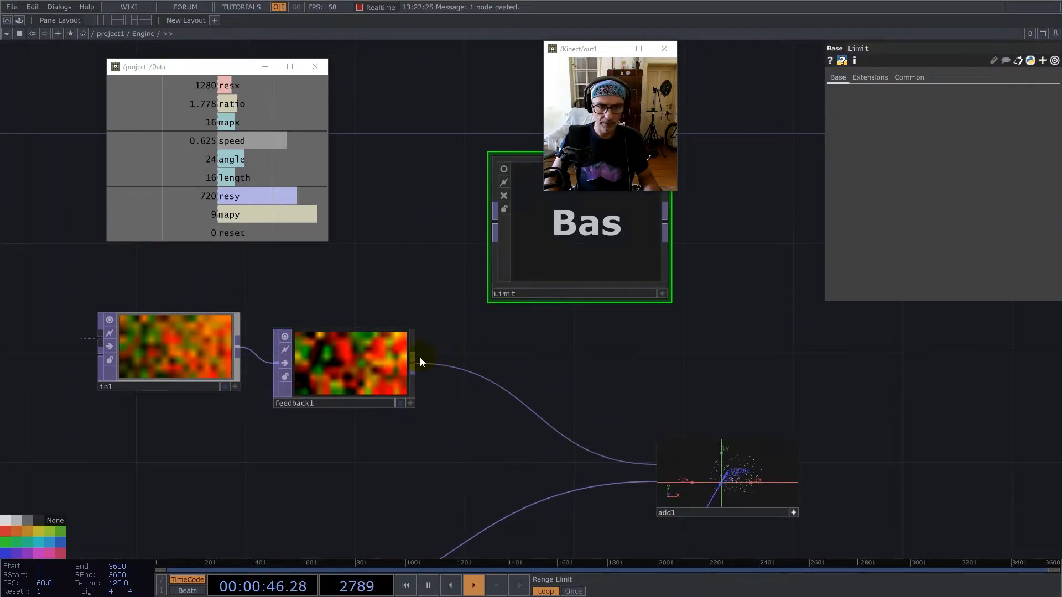
pyautogui.moveTo(412, 364); pyautogui.dragTo(490, 234)
pyautogui.moveTo(570, 234); pyautogui.dragTo(543, 317)
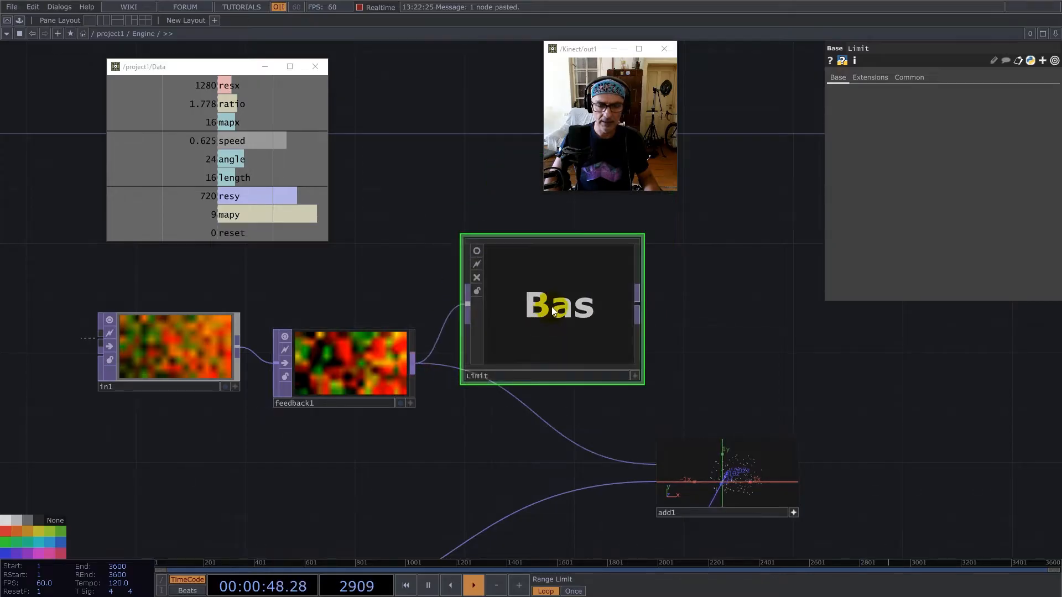
# Inside Engine's Limit component, set limit1 and limit2's minimum and maximum limit types to Loop.
pyautogui.doubleClick(551, 308)
pyautogui.scroll(5, 749, 360)
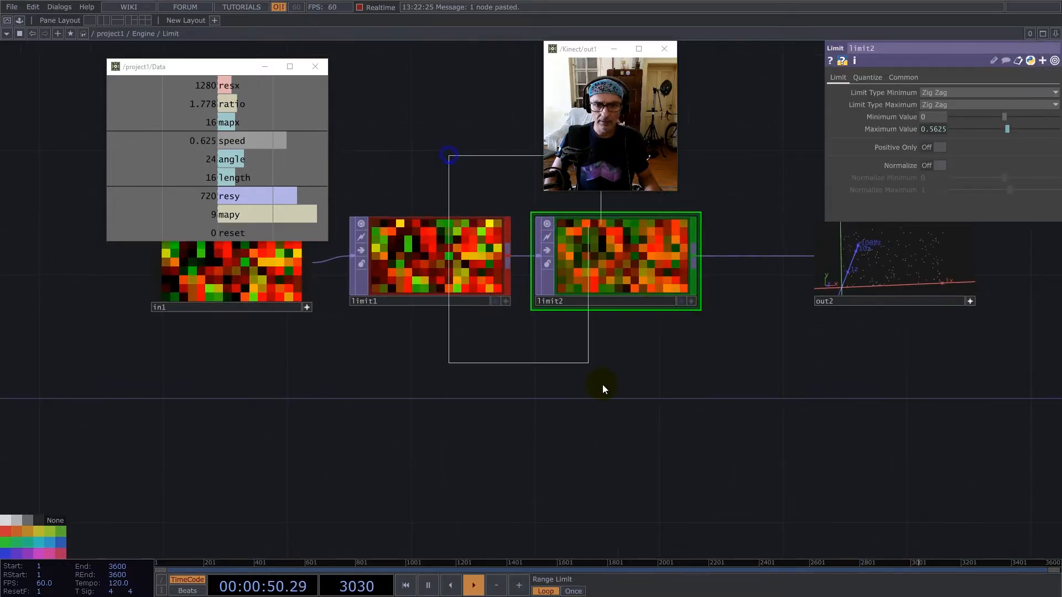
pyautogui.click(950, 92)
pyautogui.click(939, 126)
pyautogui.click(941, 105)
pyautogui.click(939, 137)
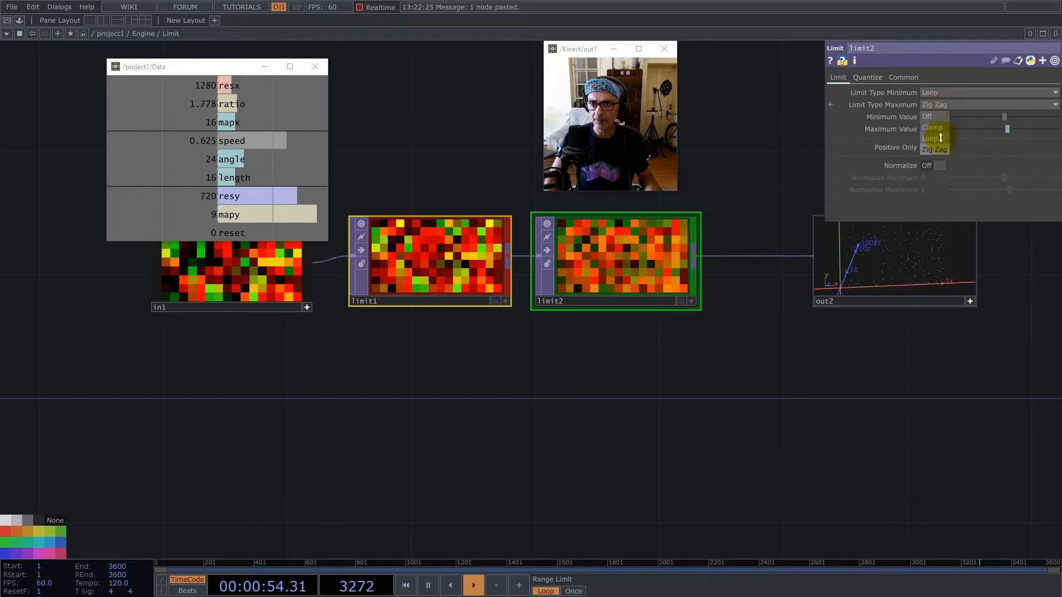
# Wire Limit's output into add1 in place of feedback1, turn off add1's active viewer, and reposition both nodes.
pyautogui.scroll(-5, 579, 412)
pyautogui.scroll(-5, 577, 412)
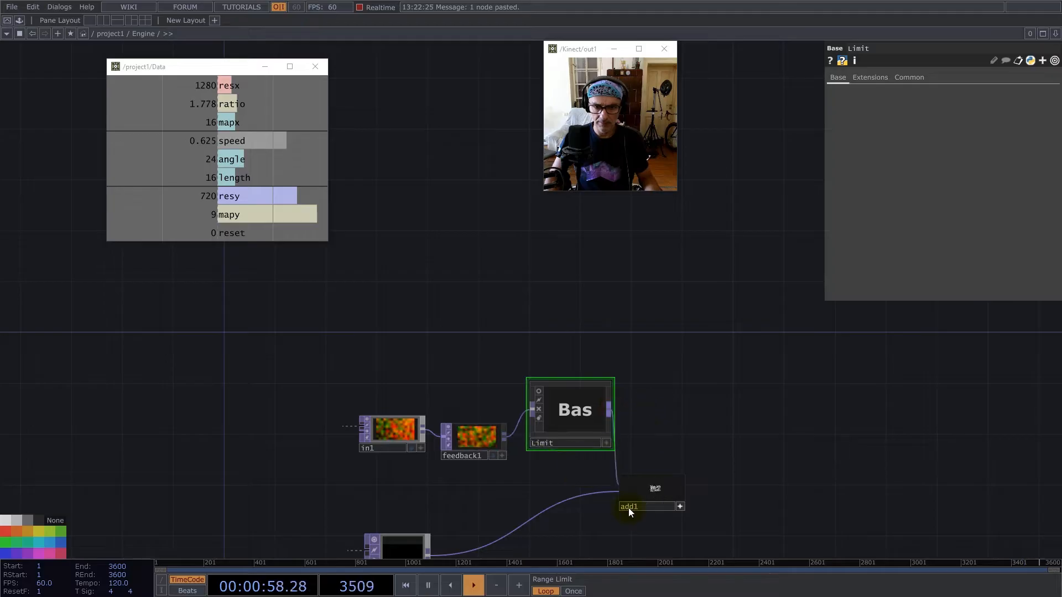
pyautogui.scroll(8, 631, 506)
pyautogui.moveTo(685, 322); pyautogui.dragTo(644, 321, button='middle')
pyautogui.moveTo(637, 320); pyautogui.dragTo(664, 381, button='middle')
pyautogui.scroll(-6, 934, 444)
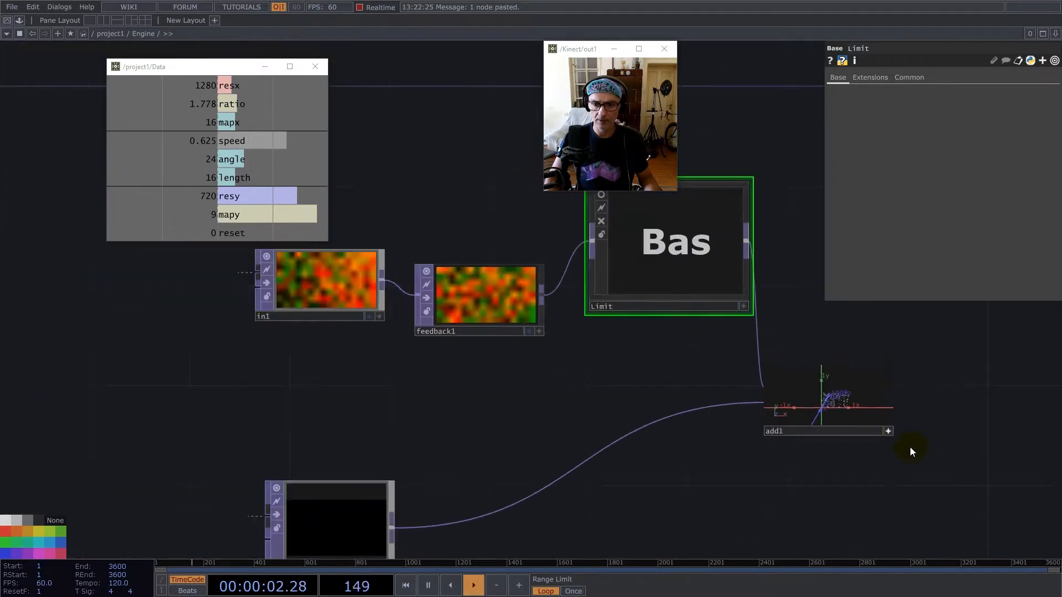
pyautogui.click(890, 433)
pyautogui.moveTo(659, 247); pyautogui.dragTo(634, 297)
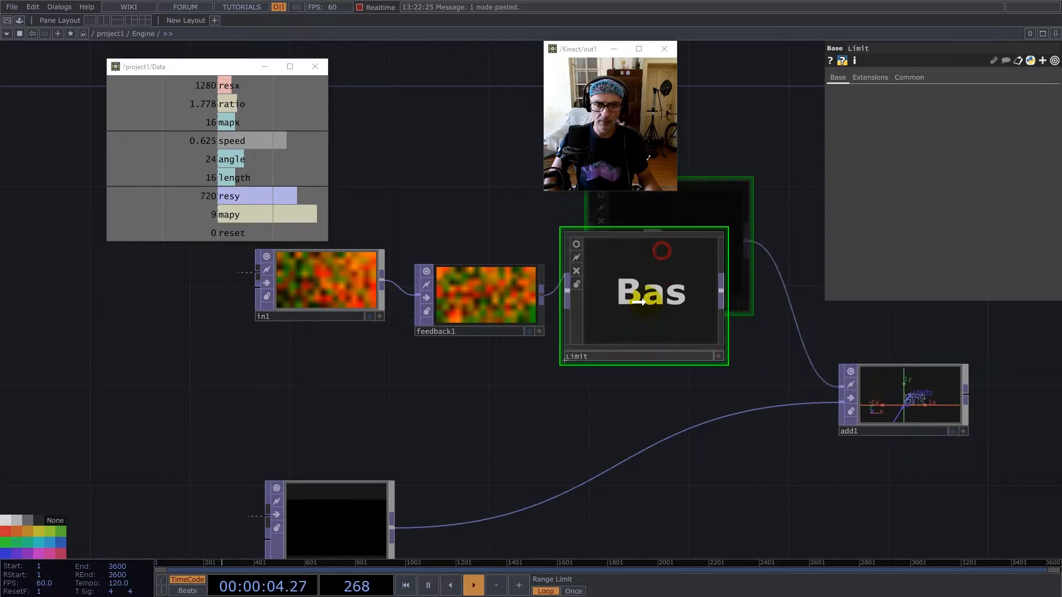
# Set input smoothness and viewer smoothness to Nearest Pixel for all nodes in the Engine network.
pyautogui.scroll(-5, 500, 278)
pyautogui.click(490, 285)
pyautogui.hotkey('ctrl', 'a')
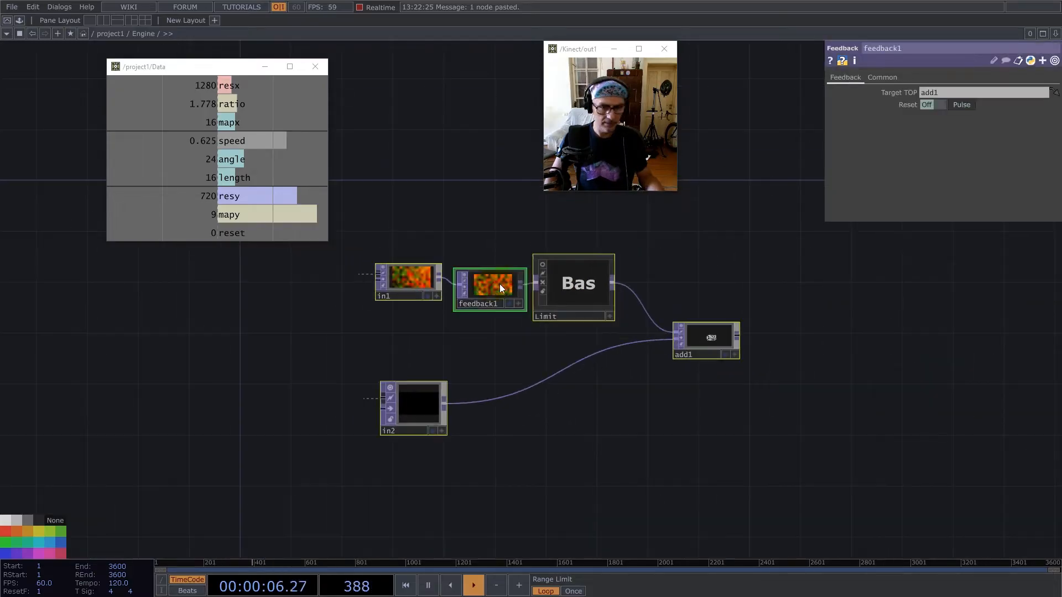
pyautogui.click(883, 77)
pyautogui.click(957, 164)
pyautogui.click(955, 178)
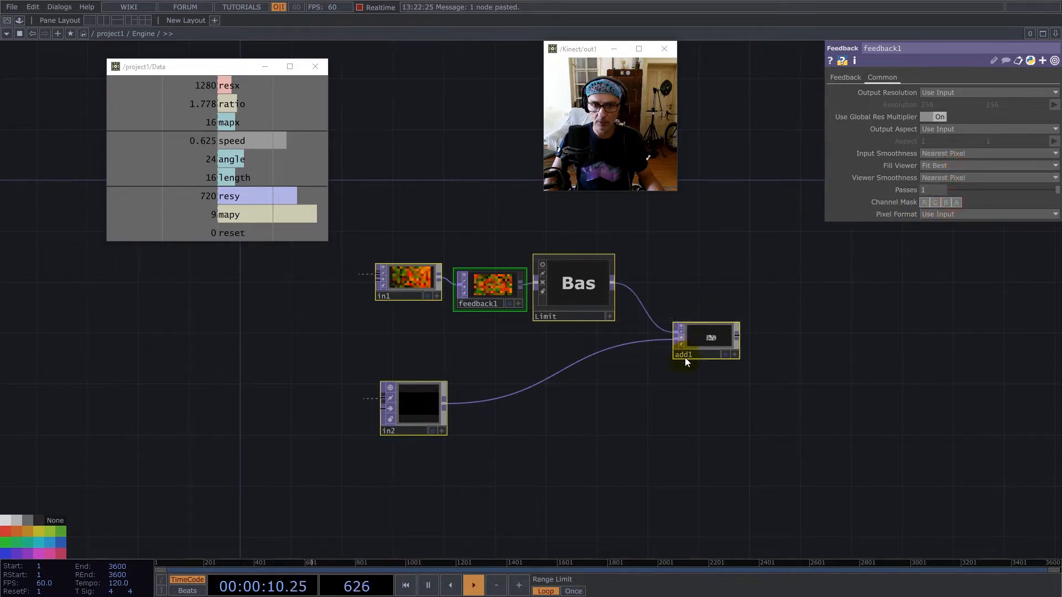
# Append an Out TOP to add1 and set its viewer smoothness to Nearest Pixel.
pyautogui.rightClick(739, 333)
pyautogui.write('ou')
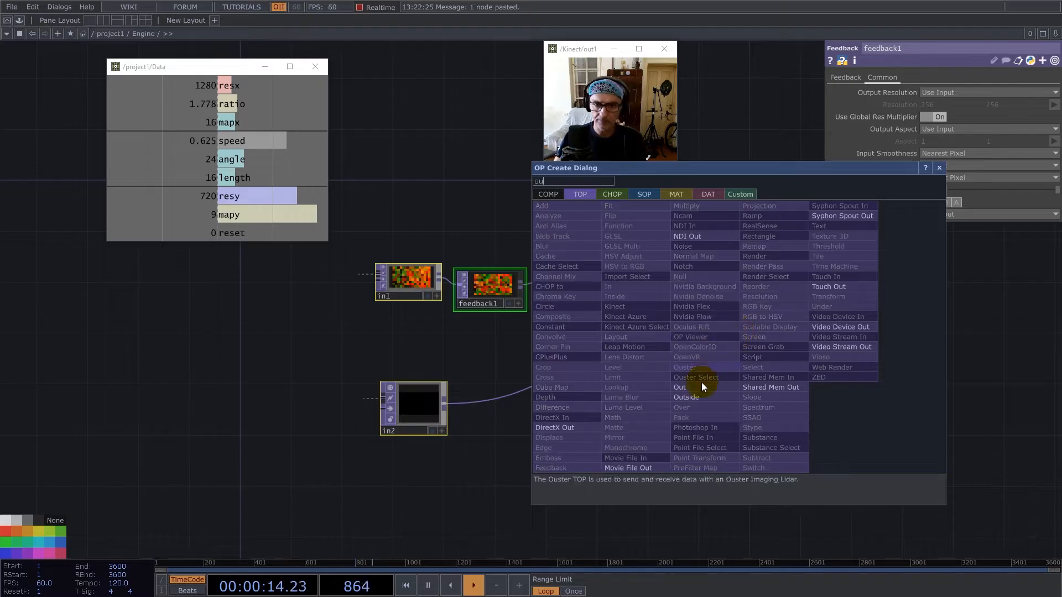
pyautogui.click(685, 387)
pyautogui.click(866, 331)
pyautogui.click(865, 77)
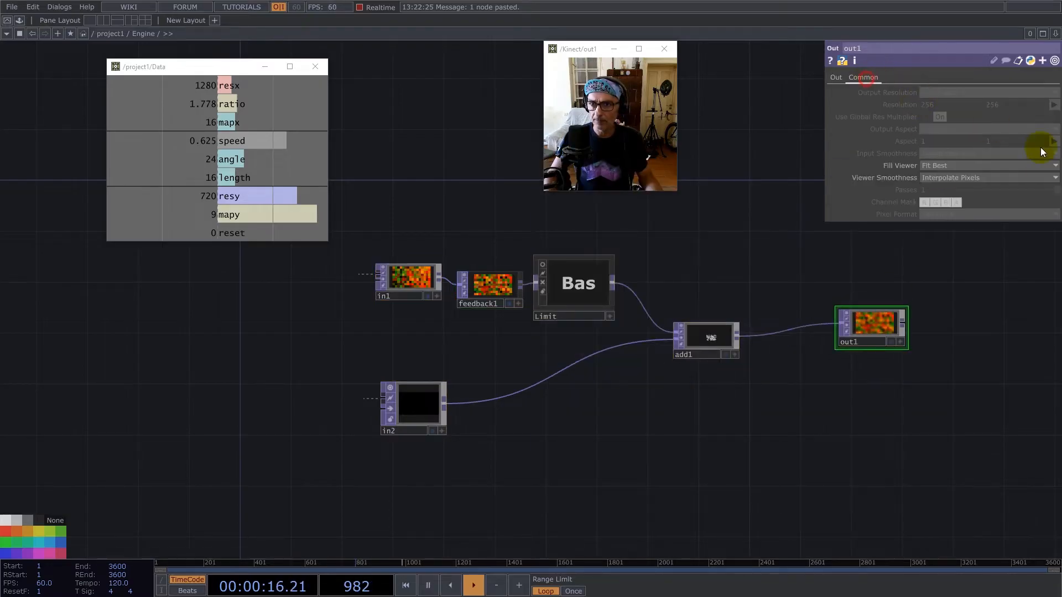
pyautogui.click(944, 200)
# Return to the project1 network and place a new Base component above Engine.
pyautogui.scroll(-6, 506, 391)
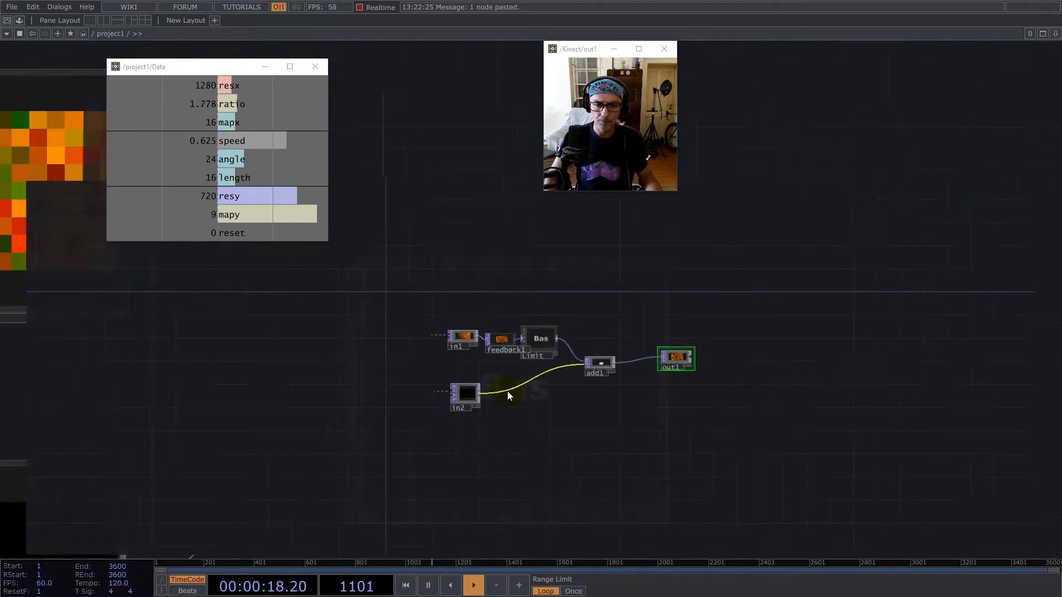
pyautogui.click(461, 358)
pyautogui.click(643, 391)
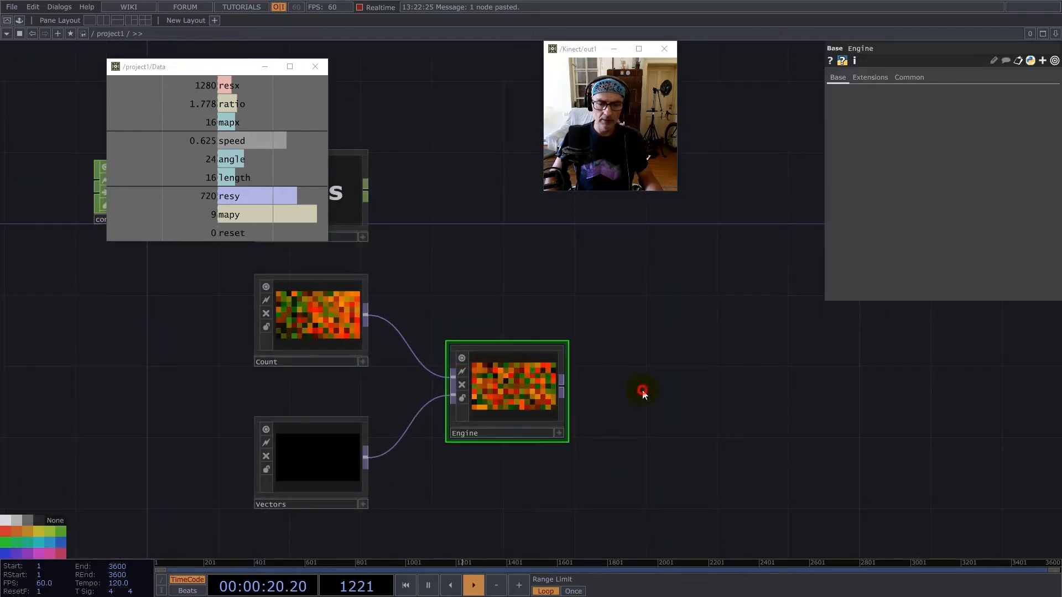
pyautogui.moveTo(695, 425); pyautogui.dragTo(604, 487)
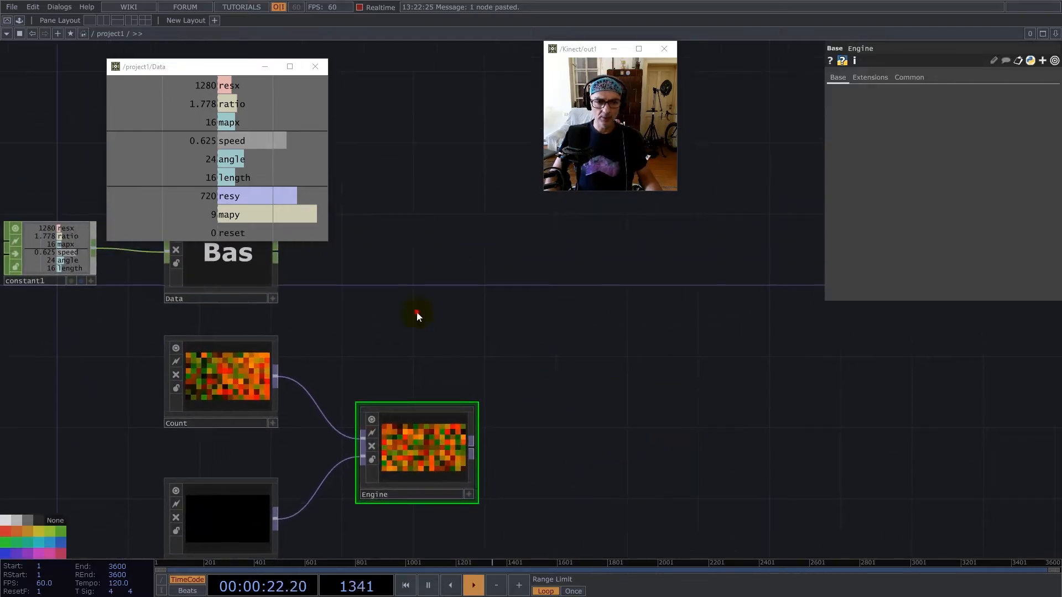
pyautogui.doubleClick(416, 316)
pyautogui.write('base')
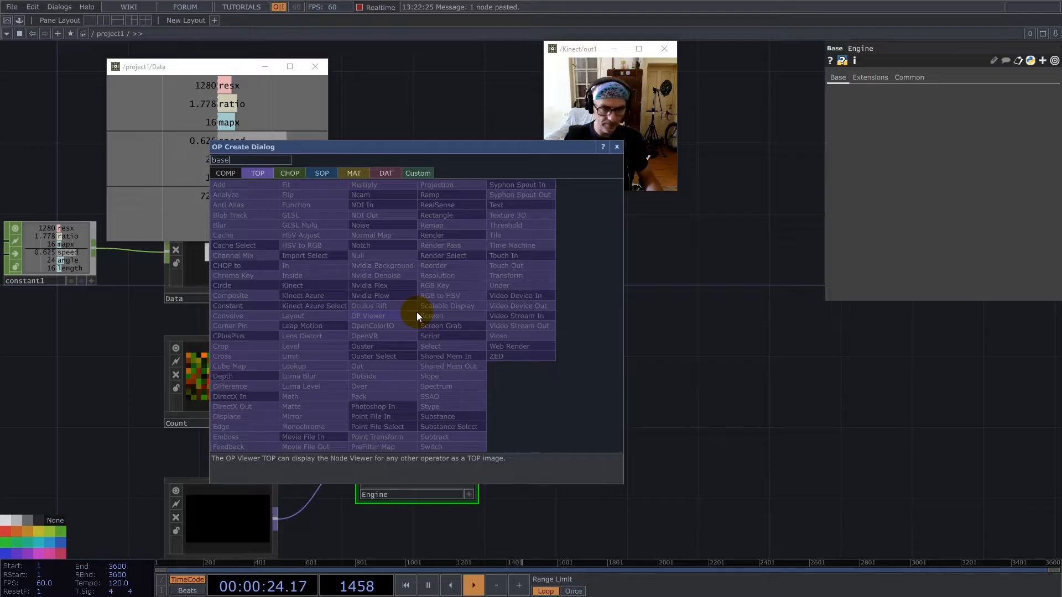
pyautogui.click(226, 173)
pyautogui.click(374, 196)
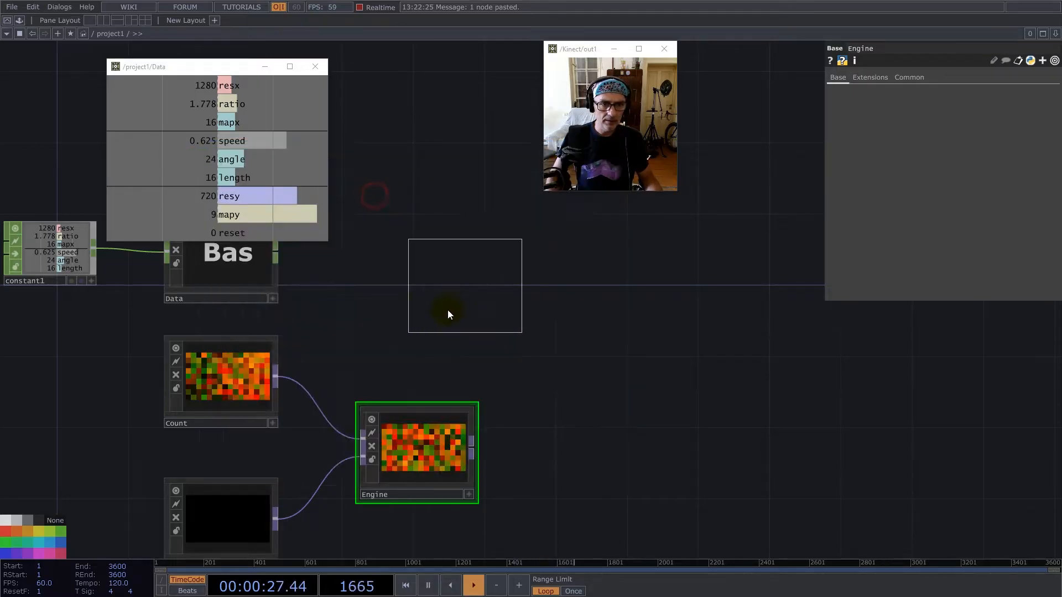
pyautogui.click(404, 323)
pyautogui.moveTo(414, 323); pyautogui.dragTo(432, 323)
pyautogui.moveTo(487, 349); pyautogui.dragTo(643, 371)
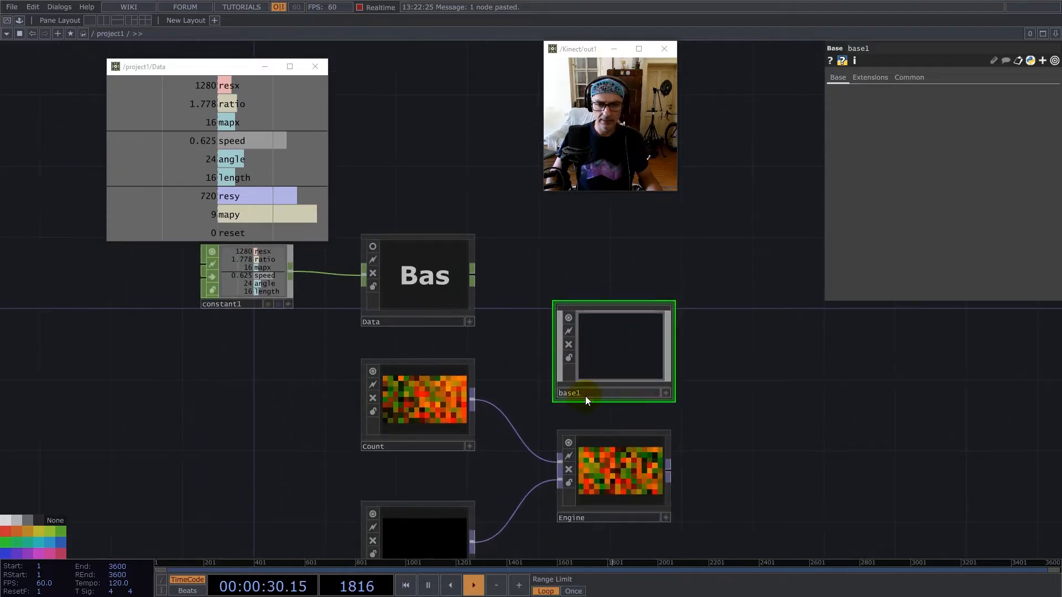
# Rename the new base as Render and give it the darkest node colour.
pyautogui.click(586, 394)
pyautogui.write('Render')
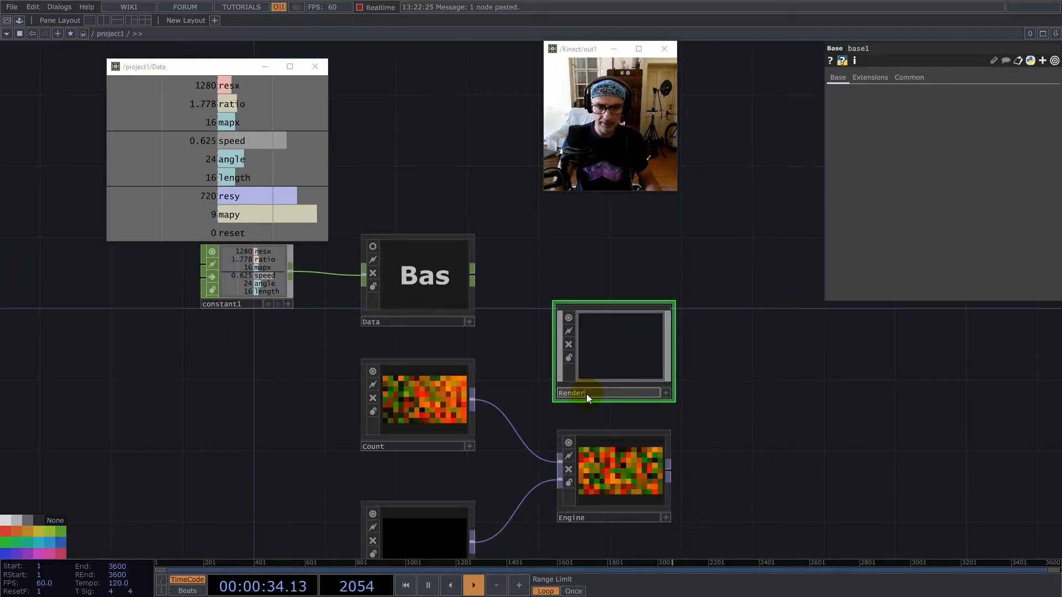
pyautogui.press('Return')
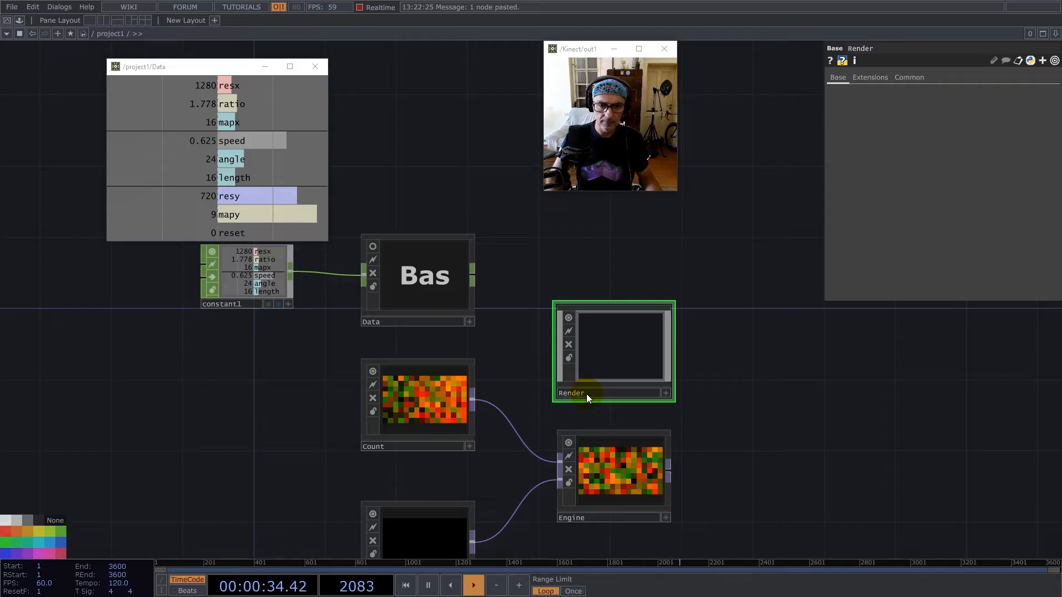
pyautogui.click(39, 520)
# Split the network view side by side, opening Render in the first pane and Engine in the second.
pyautogui.moveTo(684, 335); pyautogui.dragTo(541, 357)
pyautogui.click(1055, 34)
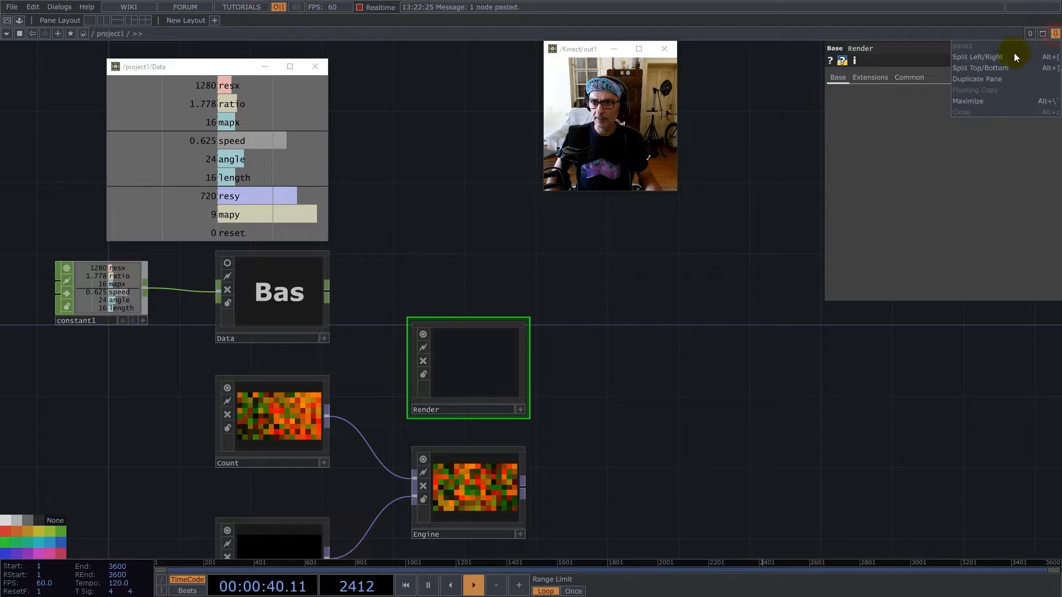
pyautogui.click(977, 57)
pyautogui.moveTo(603, 422); pyautogui.dragTo(555, 423)
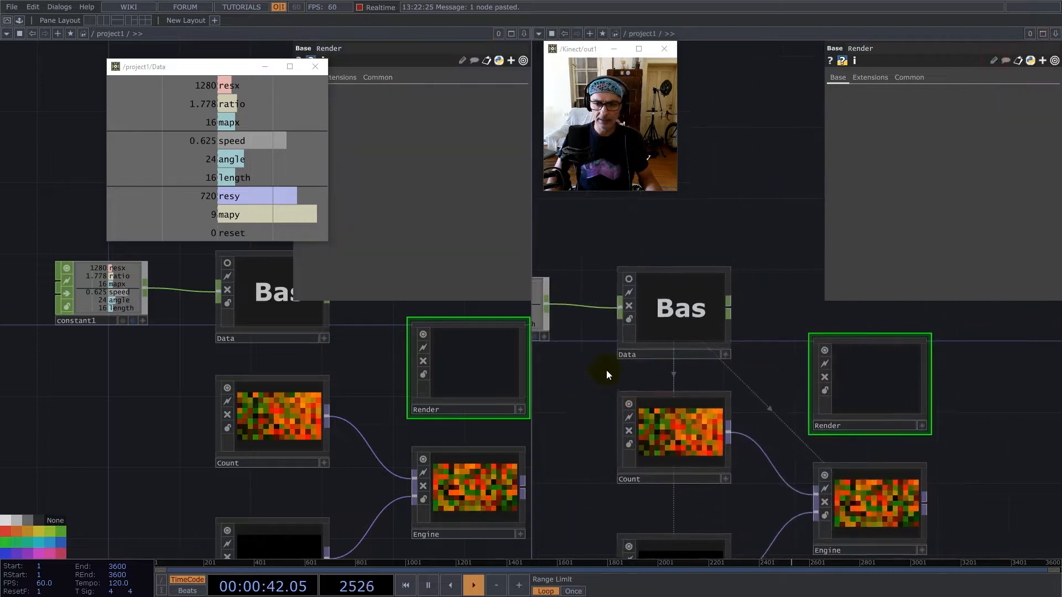
pyautogui.scroll(-5, 606, 370)
pyautogui.doubleClick(504, 377)
pyautogui.moveTo(443, 383); pyautogui.dragTo(238, 450)
pyautogui.moveTo(235, 358); pyautogui.dragTo(381, 387)
pyautogui.doubleClick(742, 438)
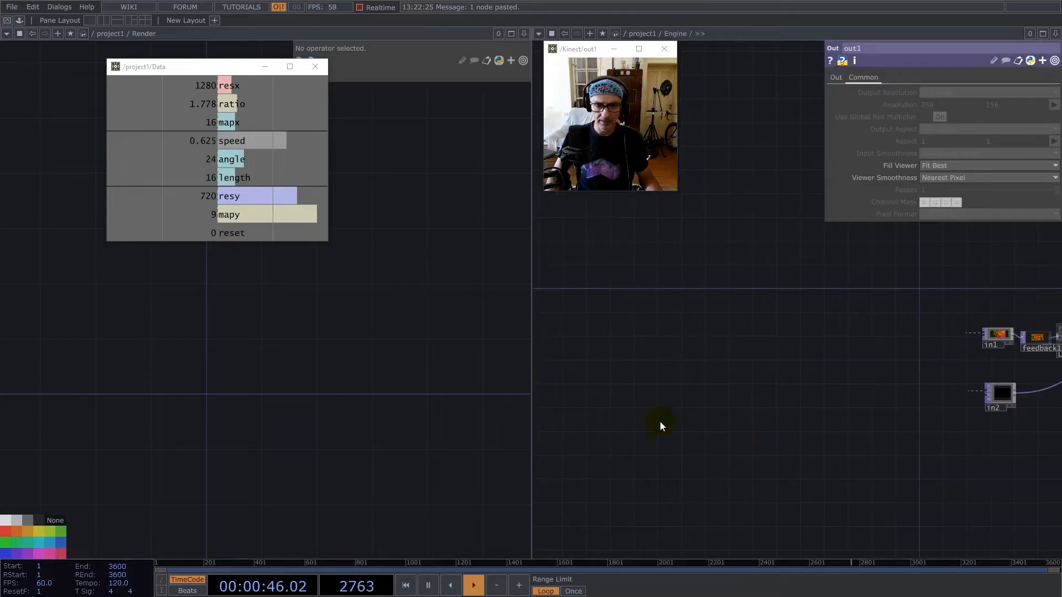
pyautogui.moveTo(926, 423); pyautogui.dragTo(681, 445)
pyautogui.moveTo(927, 470); pyautogui.dragTo(811, 502)
pyautogui.moveTo(258, 332); pyautogui.dragTo(244, 426)
pyautogui.moveTo(266, 364); pyautogui.dragTo(352, 312)
# Add a Geometry component to the Render network and delete the default torus inside it.
pyautogui.doubleClick(280, 411)
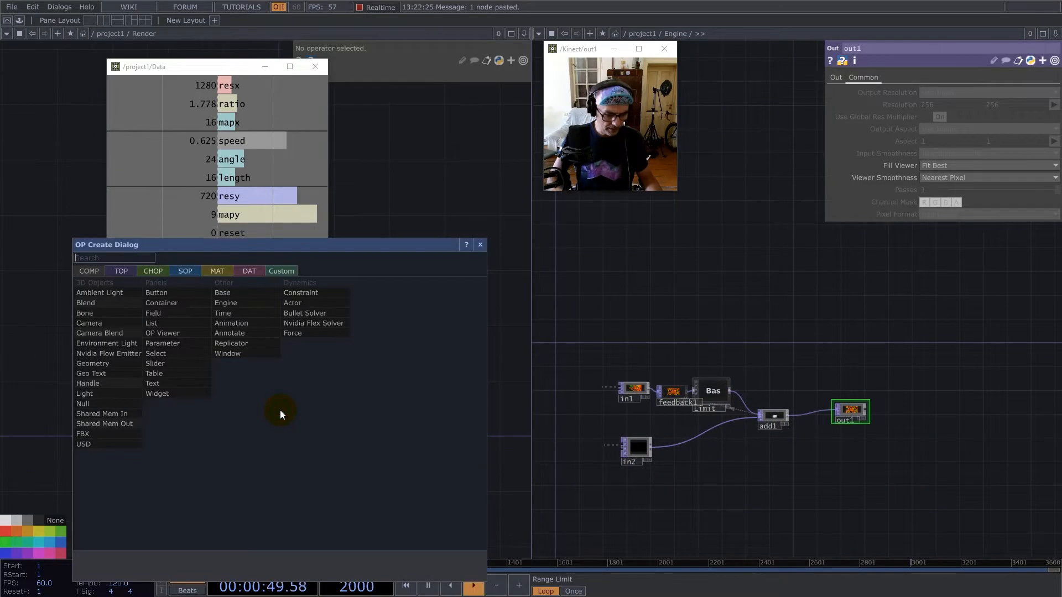
pyautogui.write('g')
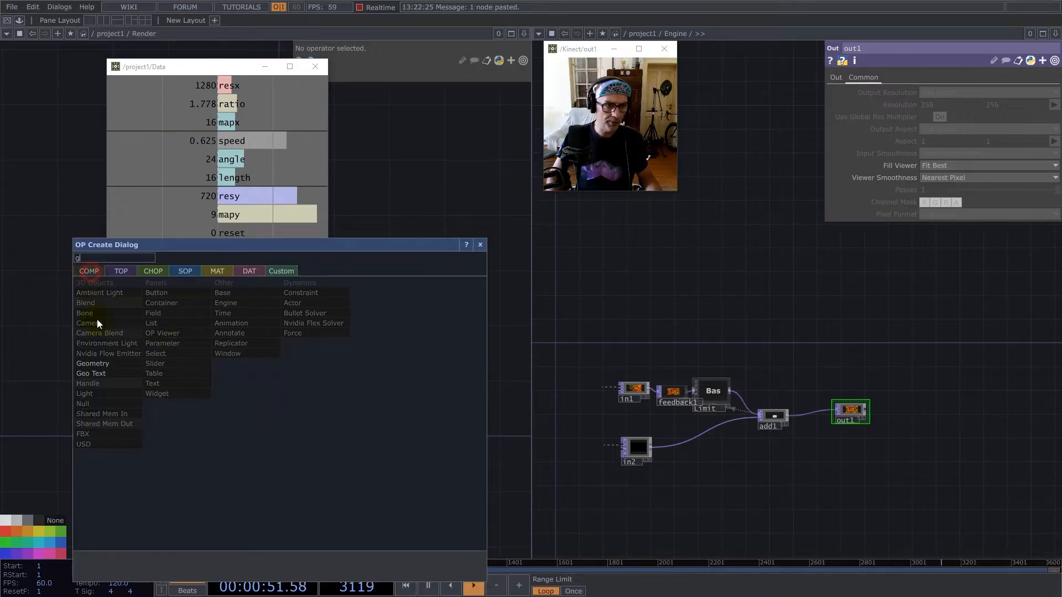
pyautogui.click(93, 365)
pyautogui.click(302, 410)
pyautogui.moveTo(160, 344); pyautogui.dragTo(32, 337)
pyautogui.doubleClick(163, 374)
pyautogui.click(136, 299)
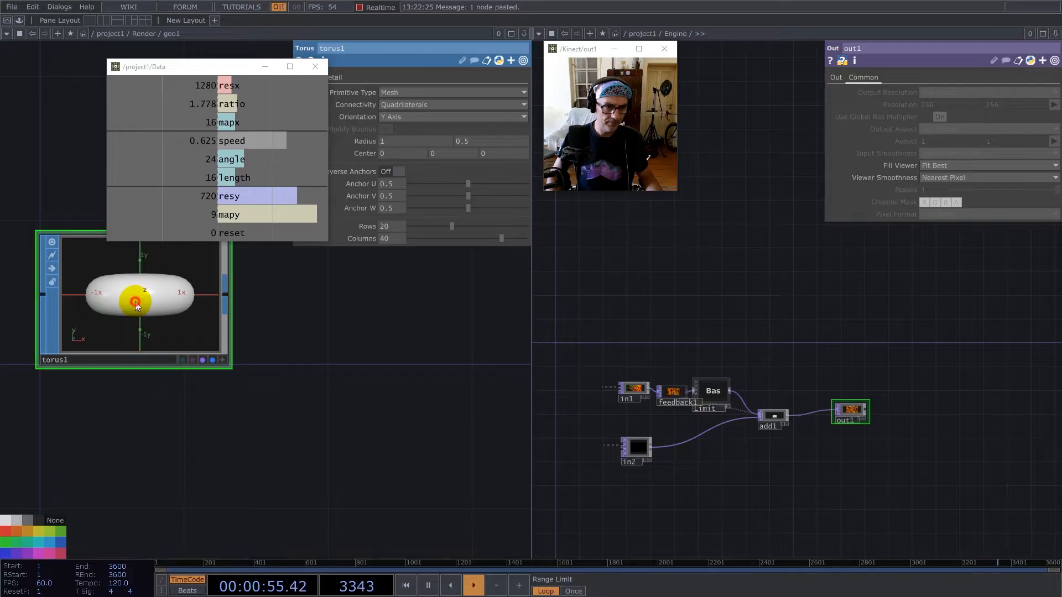
pyautogui.press('Delete')
# Create an Add SOP inside geo1 and turn on Add Points.
pyautogui.press('Tab')
pyautogui.write('sd')
pyautogui.click(109, 188)
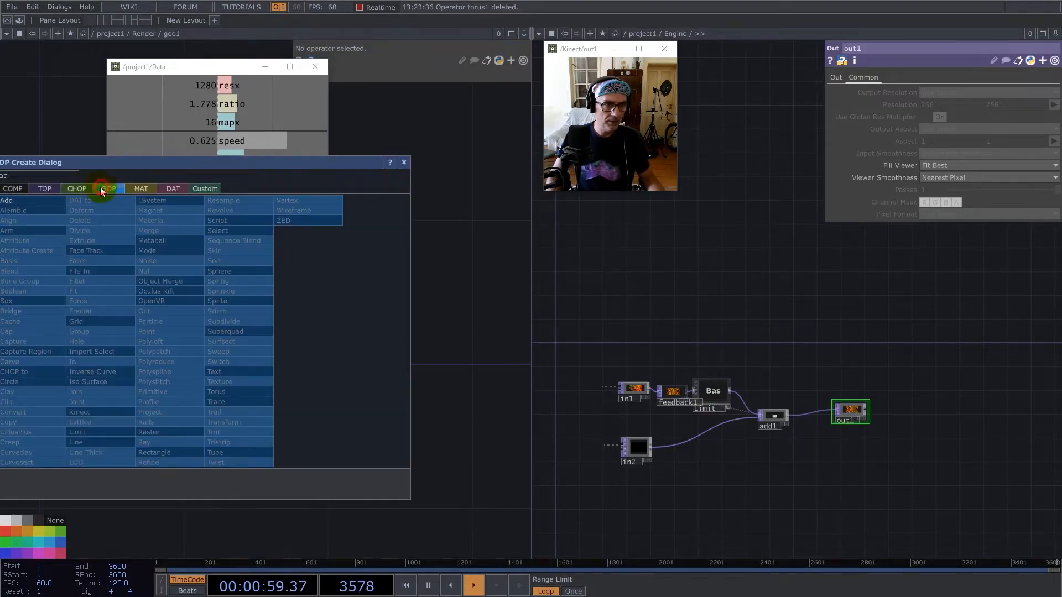
pyautogui.moveTo(66, 163); pyautogui.dragTo(175, 161)
pyautogui.click(130, 199)
pyautogui.click(133, 303)
pyautogui.click(426, 136)
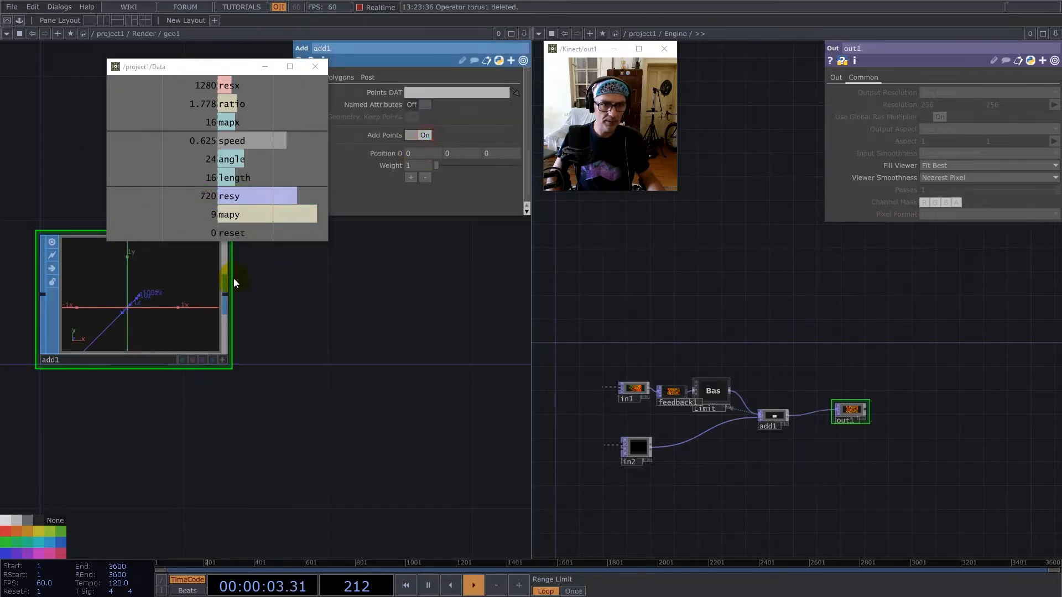
# Append a Convert SOP to add1, converting to Particles Per Point with particle type Render as Point Sprites.
pyautogui.rightClick(225, 294)
pyautogui.write('c')
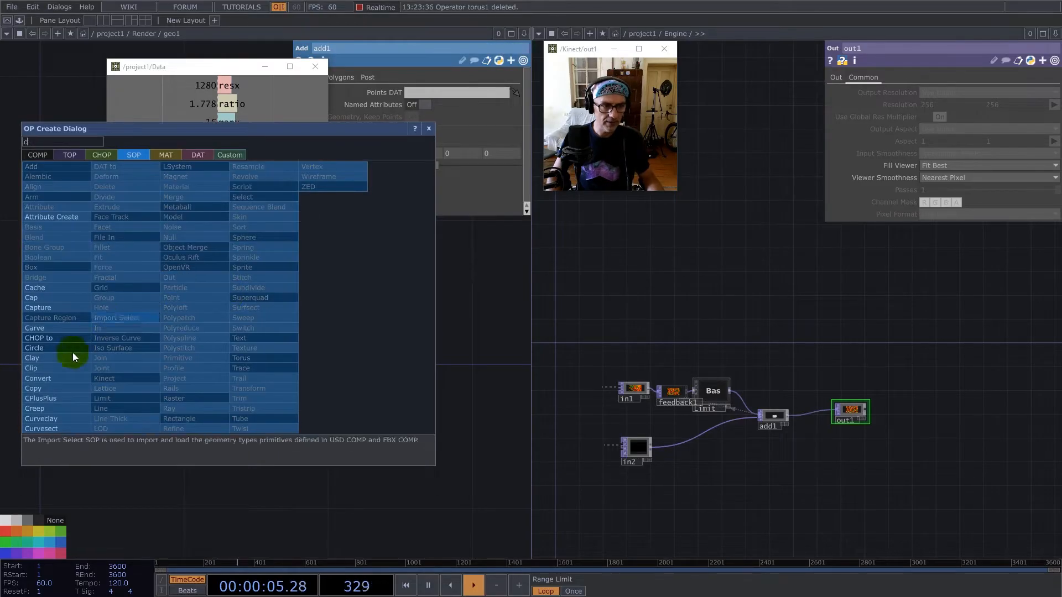
pyautogui.click(49, 381)
pyautogui.click(387, 310)
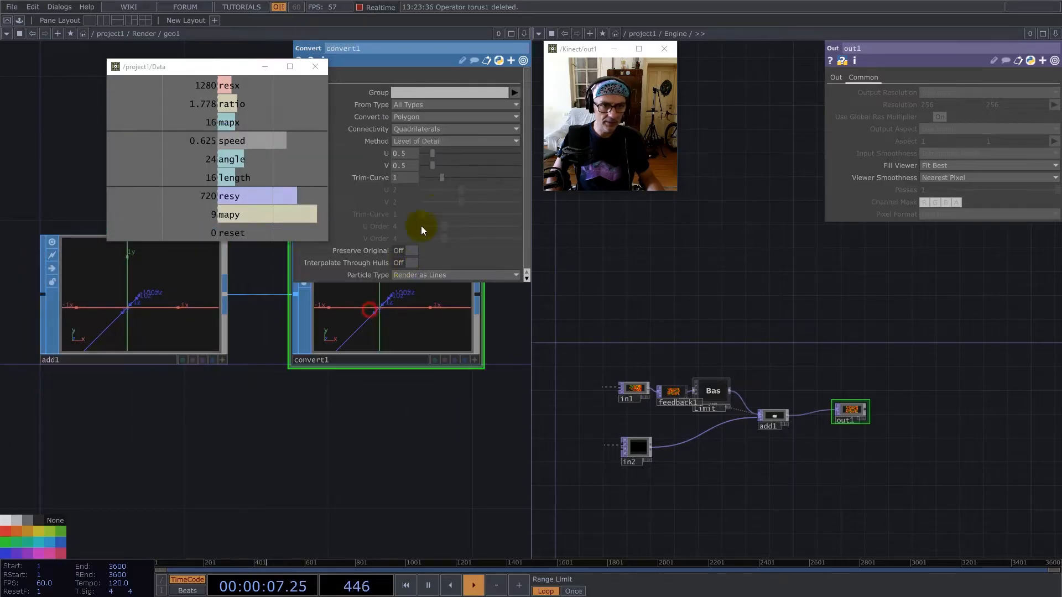
pyautogui.click(429, 117)
pyautogui.click(425, 238)
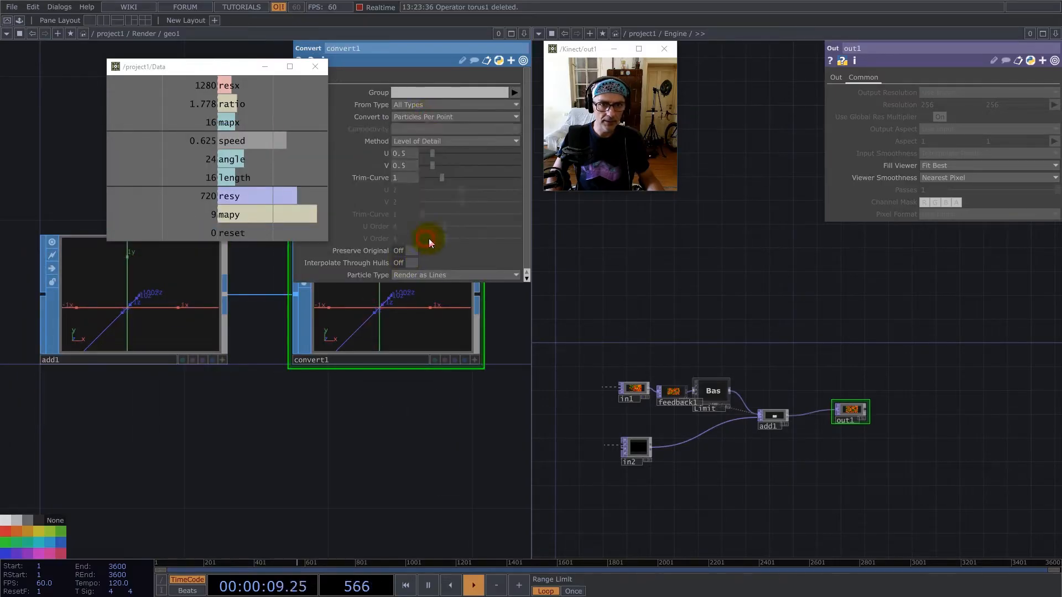
pyautogui.click(434, 275)
pyautogui.click(431, 299)
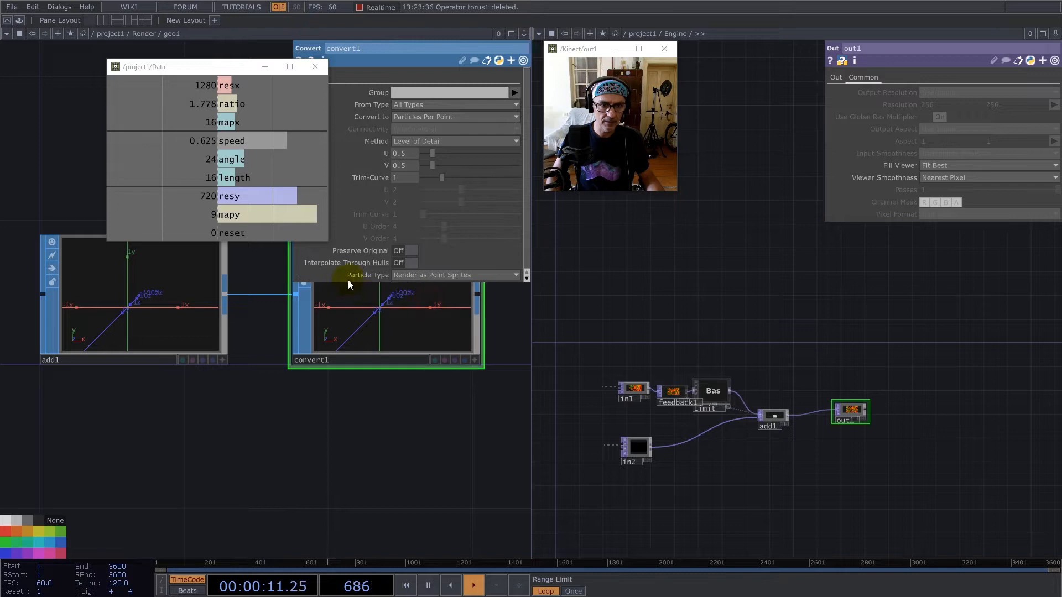
# Turn on convert1's render and display flags and return to the Render network.
pyautogui.scroll(-3, 332, 379)
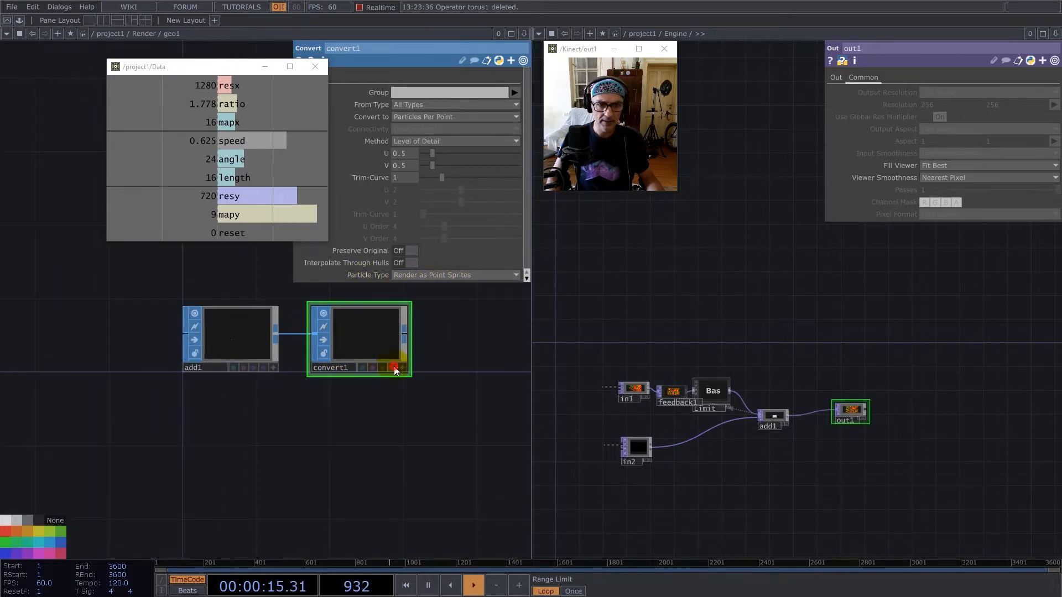
pyautogui.scroll(4, 395, 374)
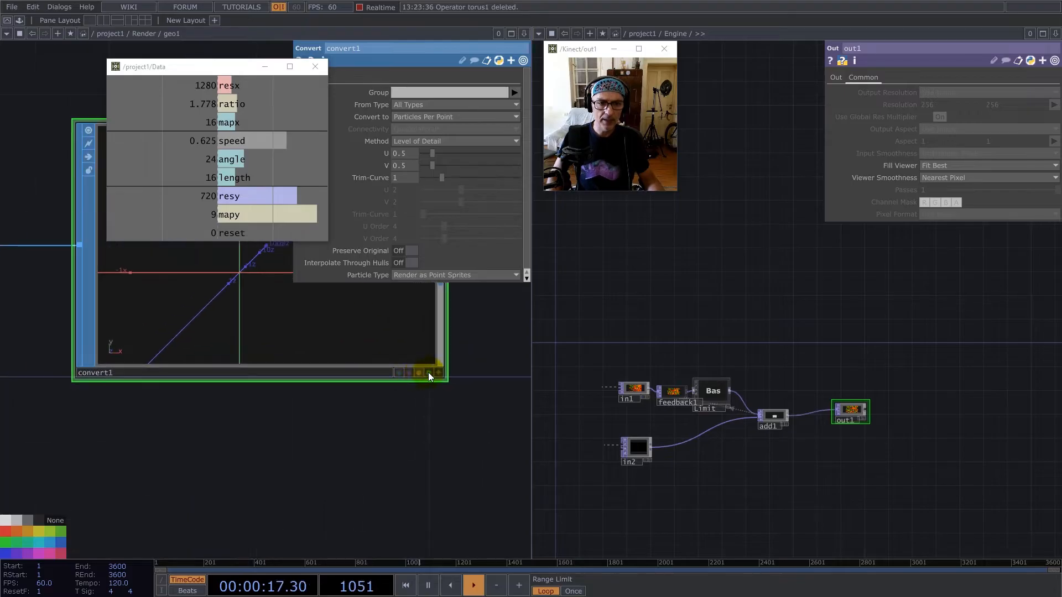
pyautogui.scroll(-4, 360, 359)
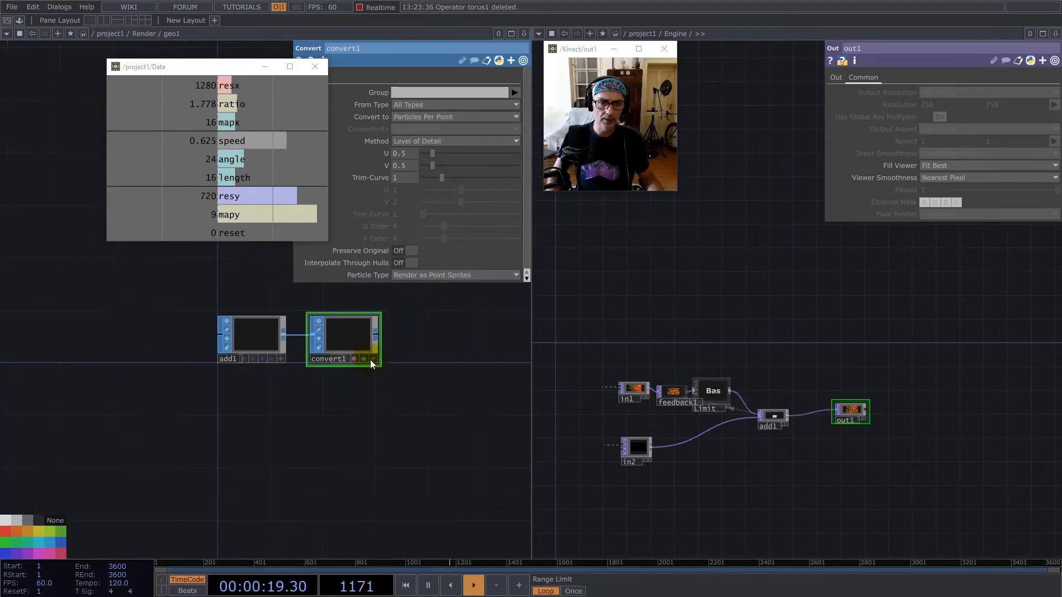
pyautogui.scroll(-3, 343, 357)
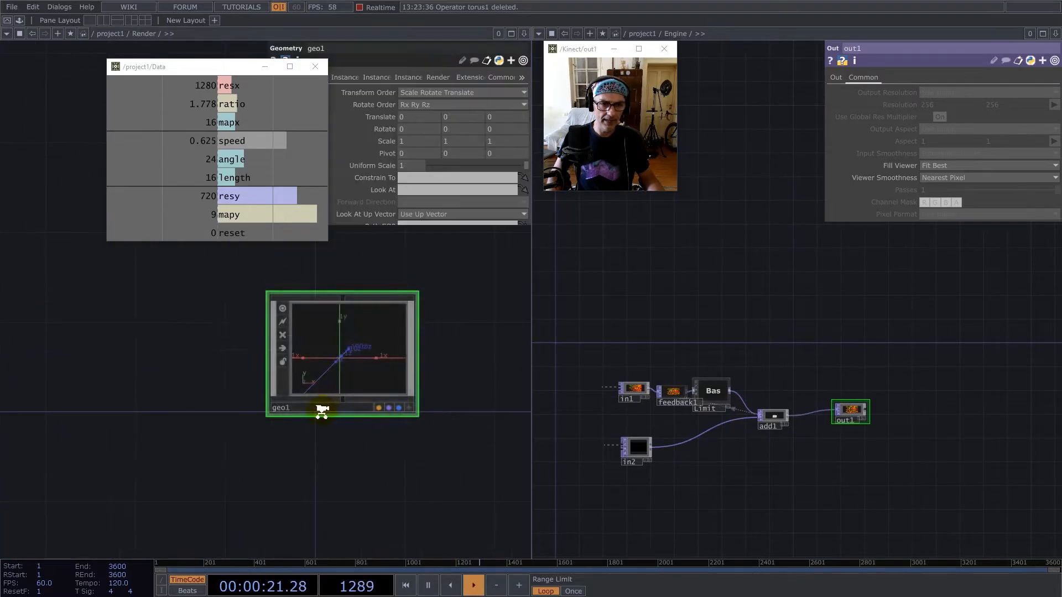
# Enable instancing on geo1, using Engine's out1 as Translate OP with Translate X set to r and Translate Y to g.
pyautogui.click(183, 367)
pyautogui.moveTo(39, 367); pyautogui.dragTo(11, 365)
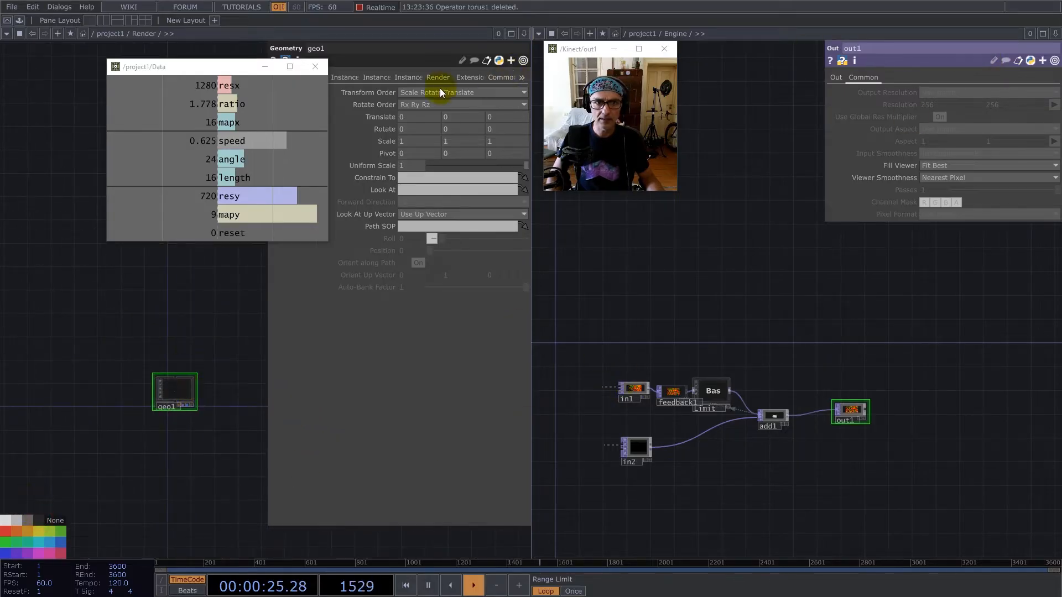
pyautogui.click(340, 77)
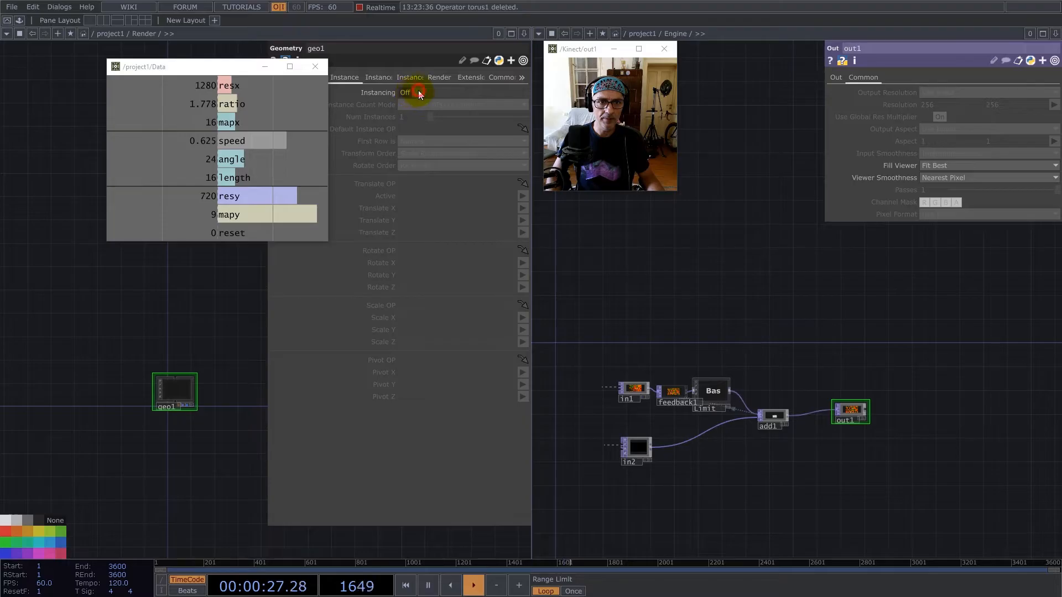
pyautogui.click(419, 93)
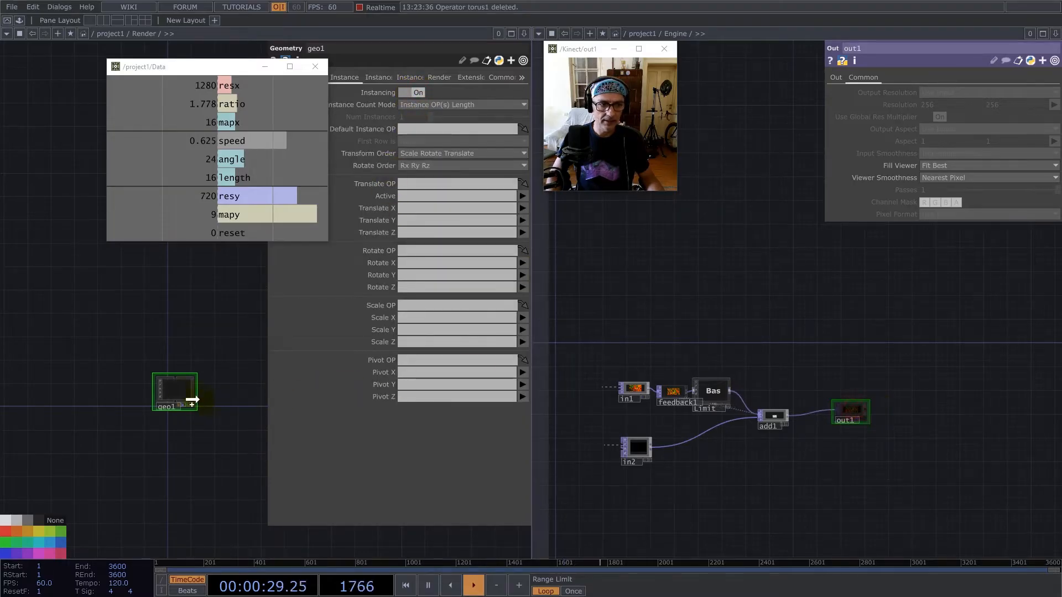
pyautogui.moveTo(181, 389); pyautogui.dragTo(418, 187)
pyautogui.click(413, 211)
pyautogui.write('r')
pyautogui.click(412, 223)
pyautogui.write('g')
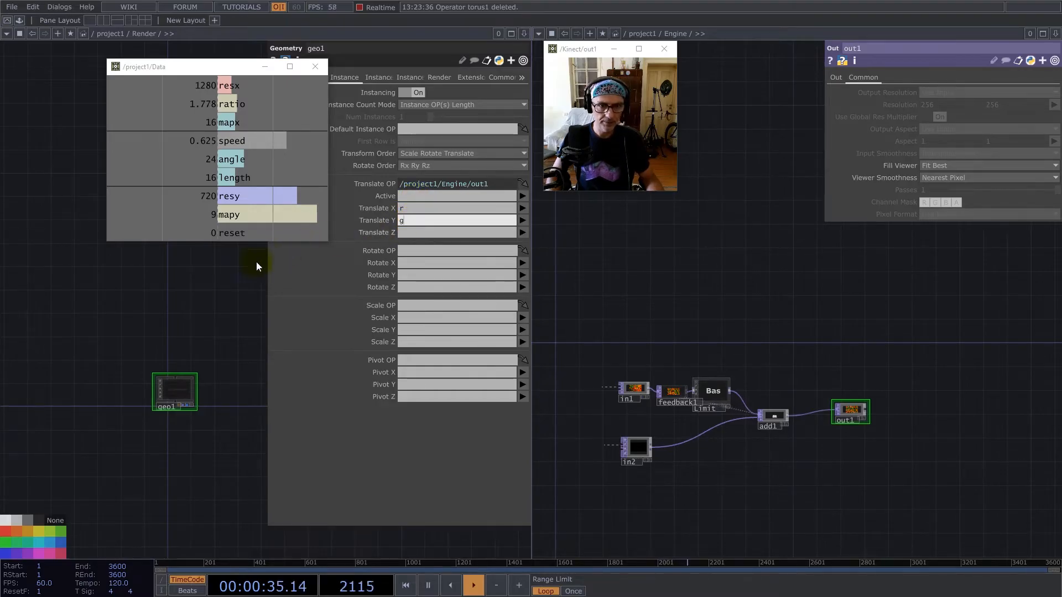
pyautogui.click(219, 292)
# Switch the Engine pane to a Geometry Viewer.
pyautogui.scroll(3, 183, 395)
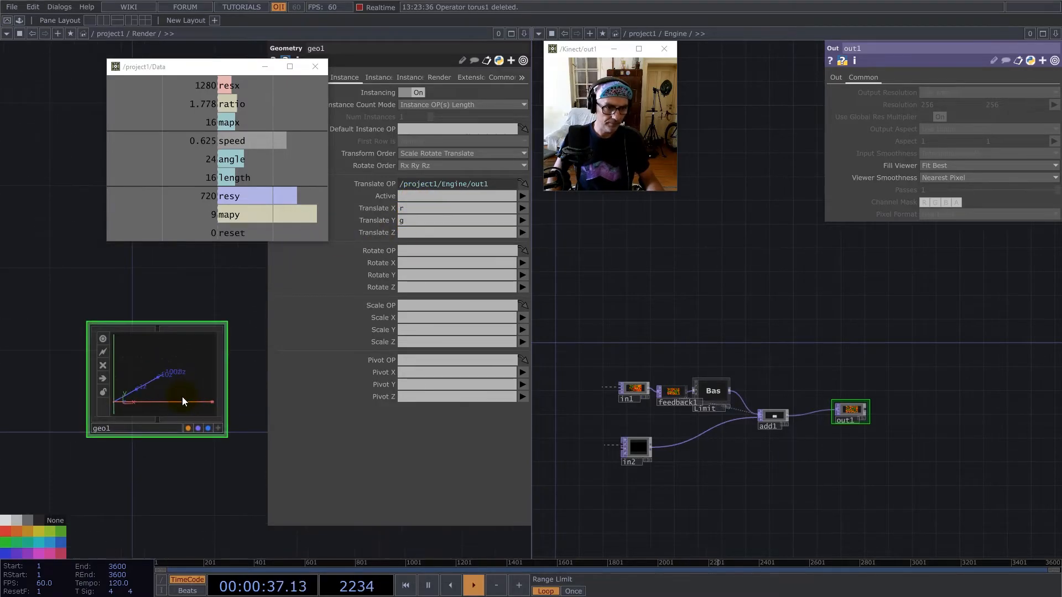
pyautogui.click(539, 34)
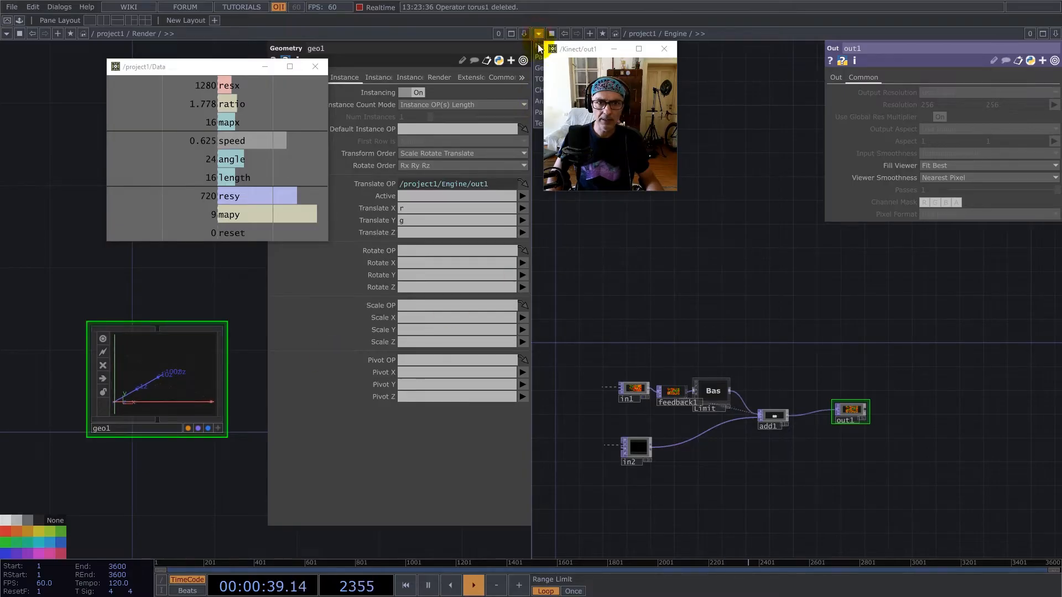
pyautogui.click(539, 67)
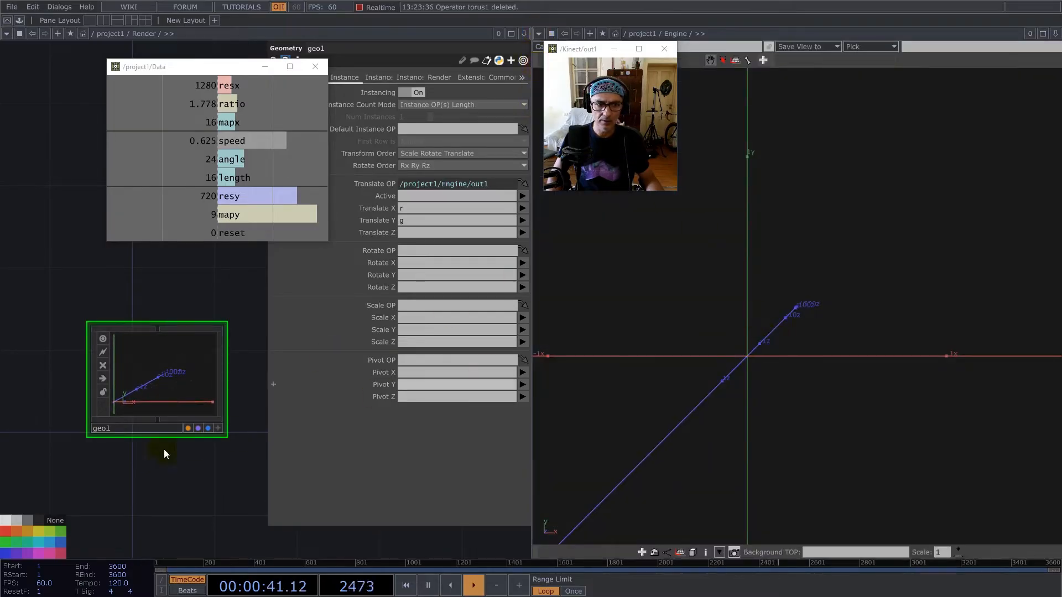
# Add a Point Sprite MAT below geo1 and assign it as geo1's material.
pyautogui.press('Tab')
pyautogui.click(139, 368)
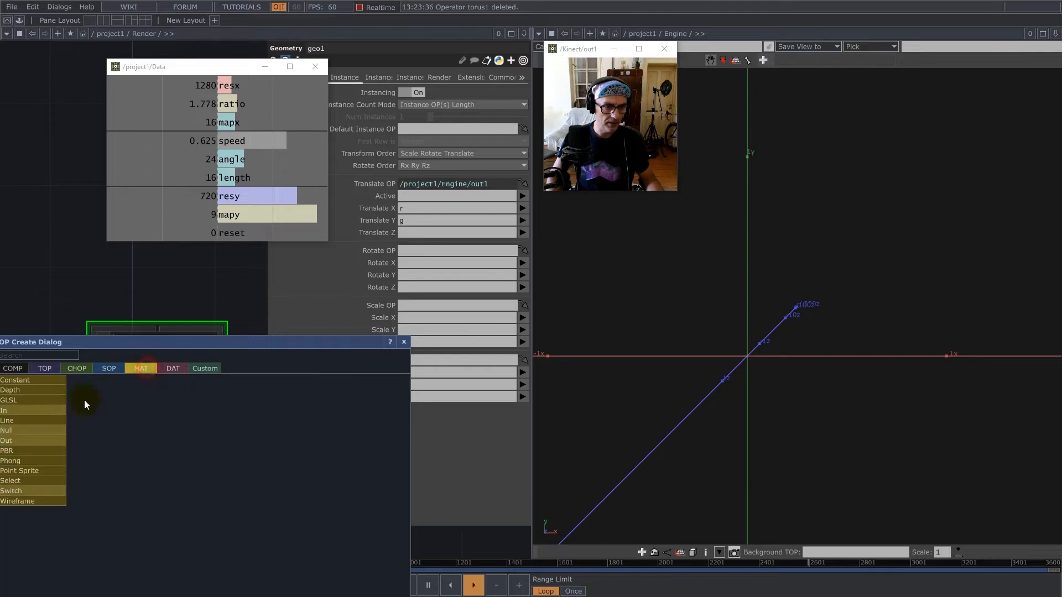
pyautogui.click(25, 471)
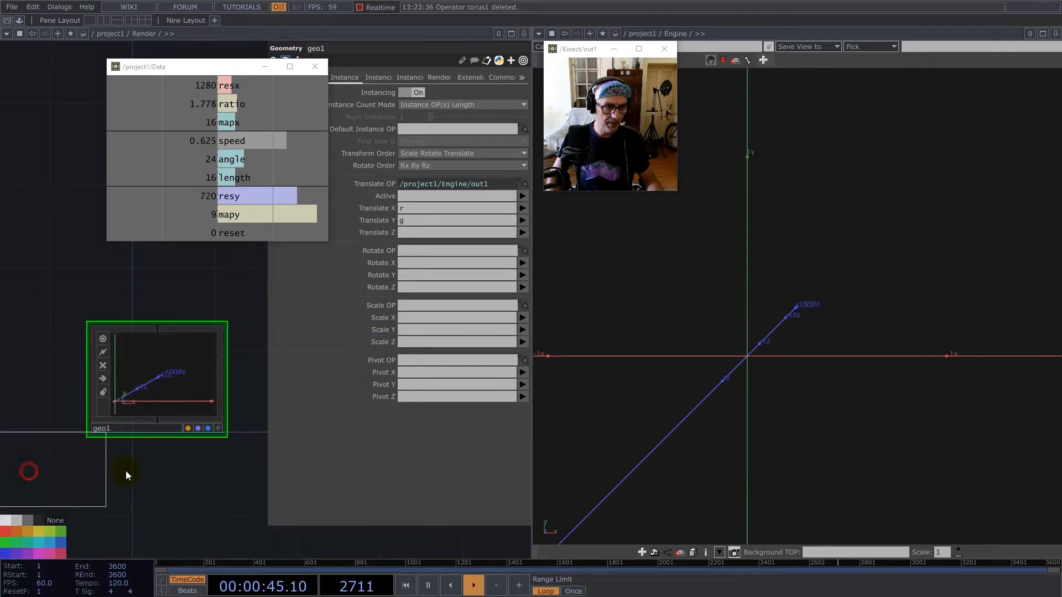
pyautogui.click(177, 481)
pyautogui.moveTo(461, 164); pyautogui.dragTo(438, 92)
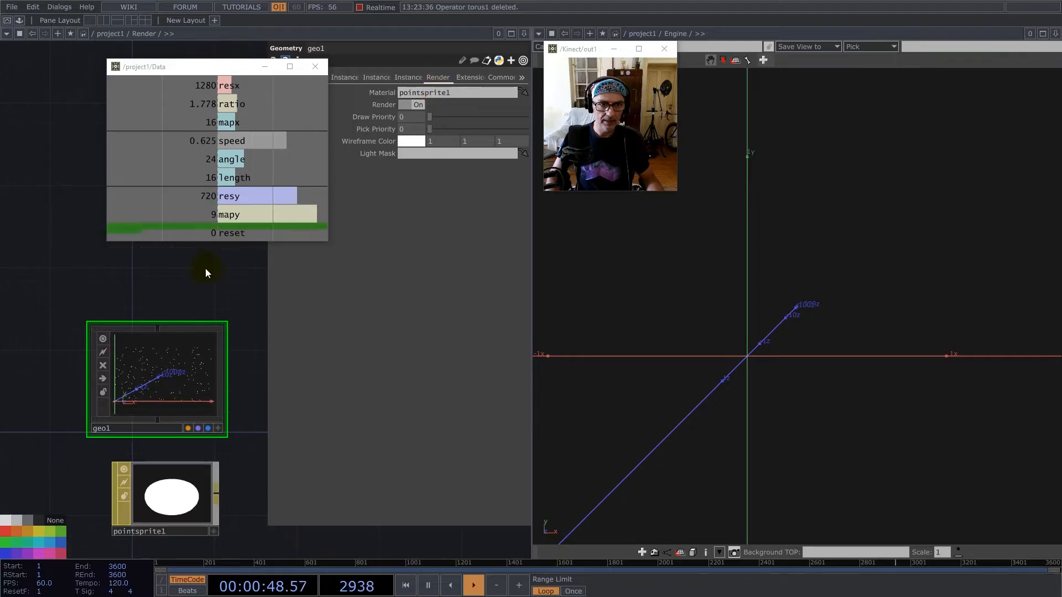
# Point the Geometry Viewer pane at the Render component and go back inside the Render network.
pyautogui.scroll(-5, 166, 354)
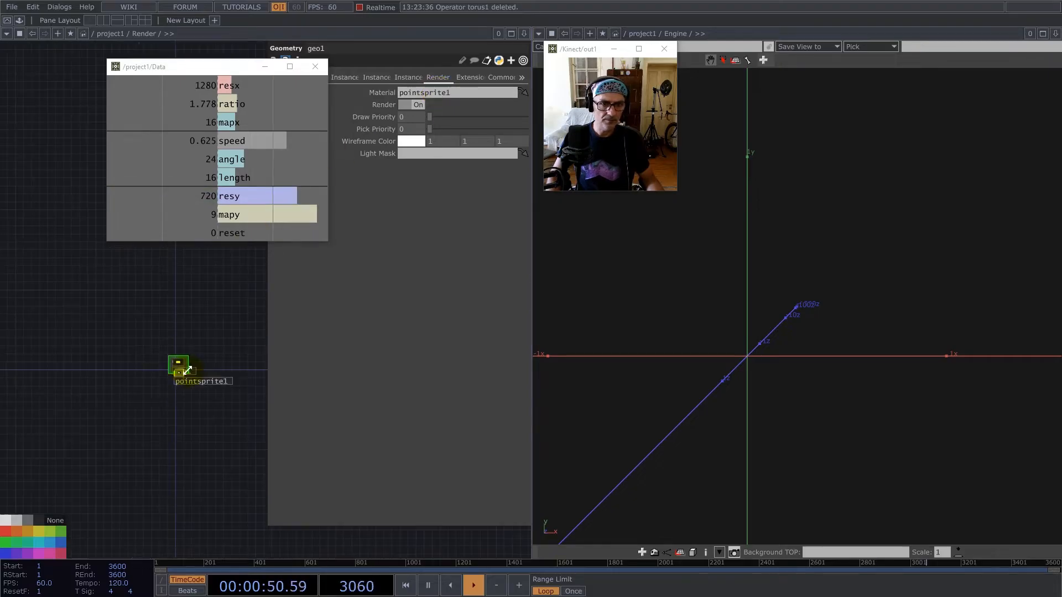
pyautogui.moveTo(200, 368); pyautogui.dragTo(775, 35)
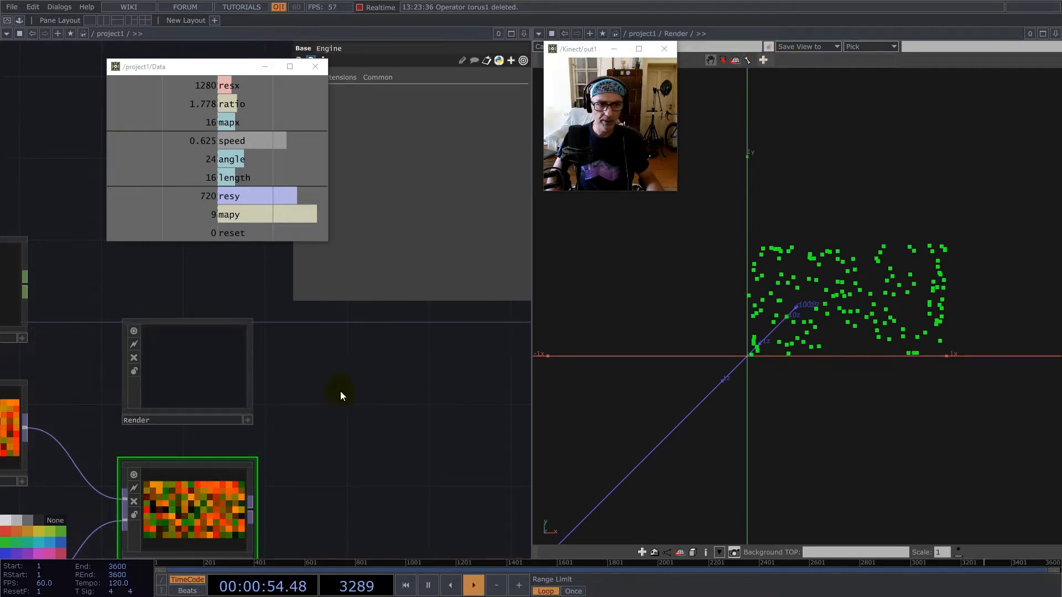
pyautogui.doubleClick(214, 368)
pyautogui.scroll(-2, 131, 428)
# Add a Camera COMP to the Render network, above and beside geo1.
pyautogui.moveTo(240, 248); pyautogui.dragTo(182, 290)
pyautogui.doubleClick(183, 289)
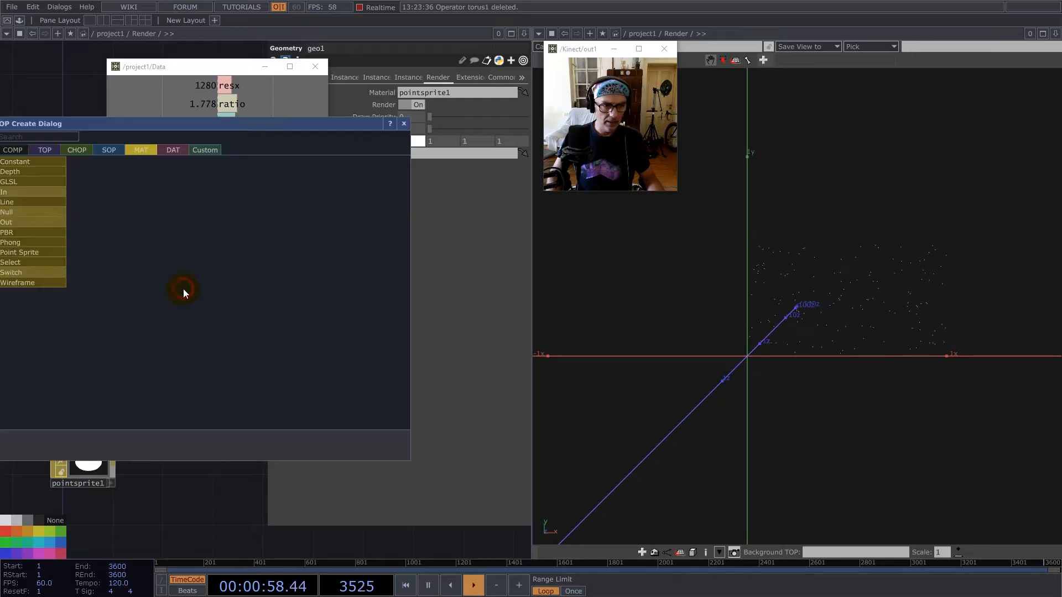
pyautogui.write('c')
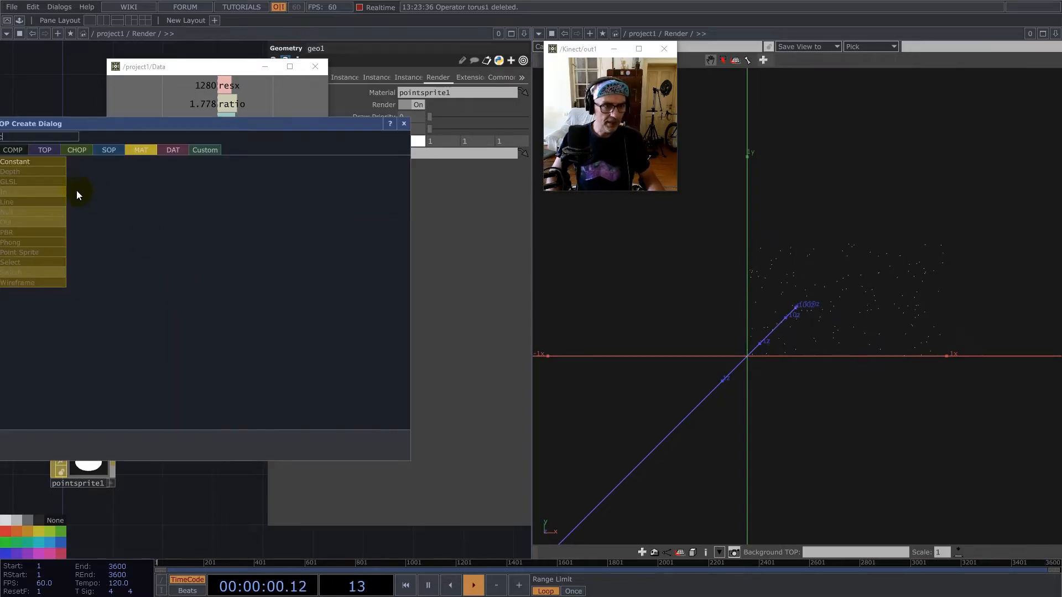
pyautogui.click(21, 147)
pyautogui.click(42, 200)
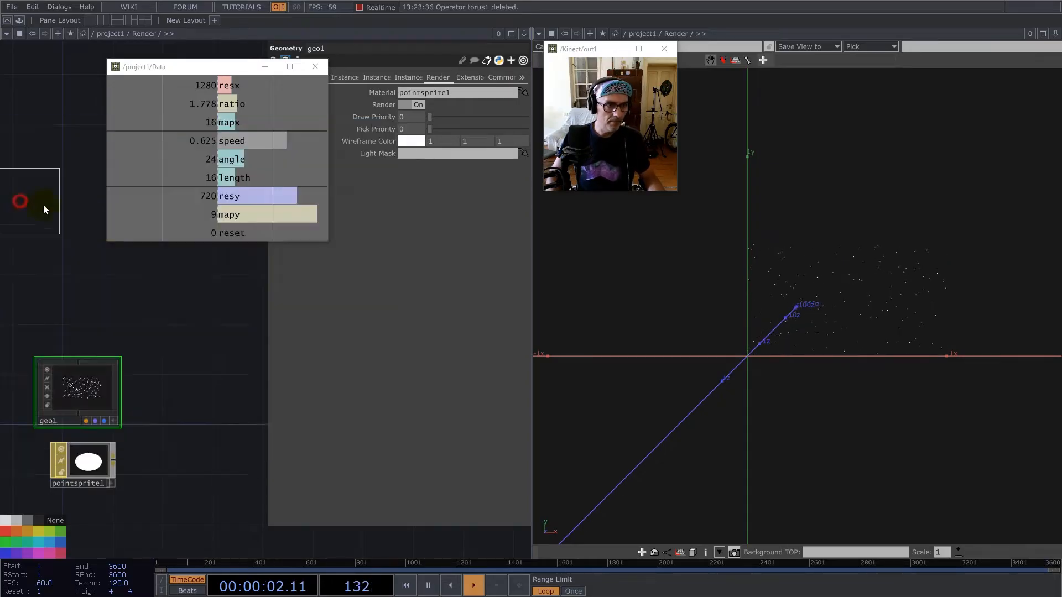
pyautogui.click(178, 318)
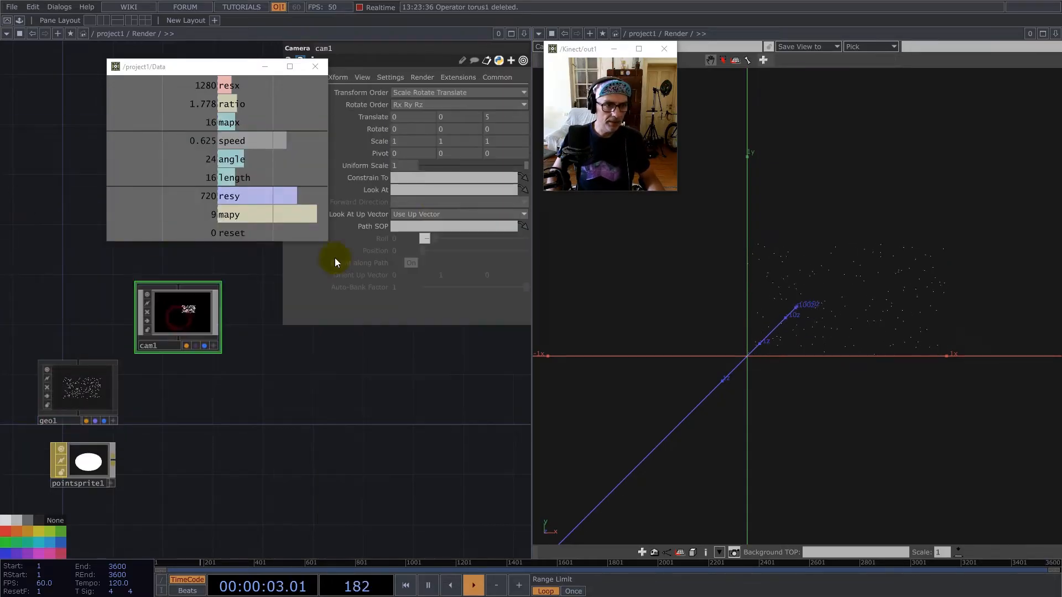
# Set cam1 to Orthographic projection with Ortho Origin Bottom-Left and Ortho Width 1.
pyautogui.click(387, 79)
pyautogui.click(366, 78)
pyautogui.click(411, 93)
pyautogui.click(412, 117)
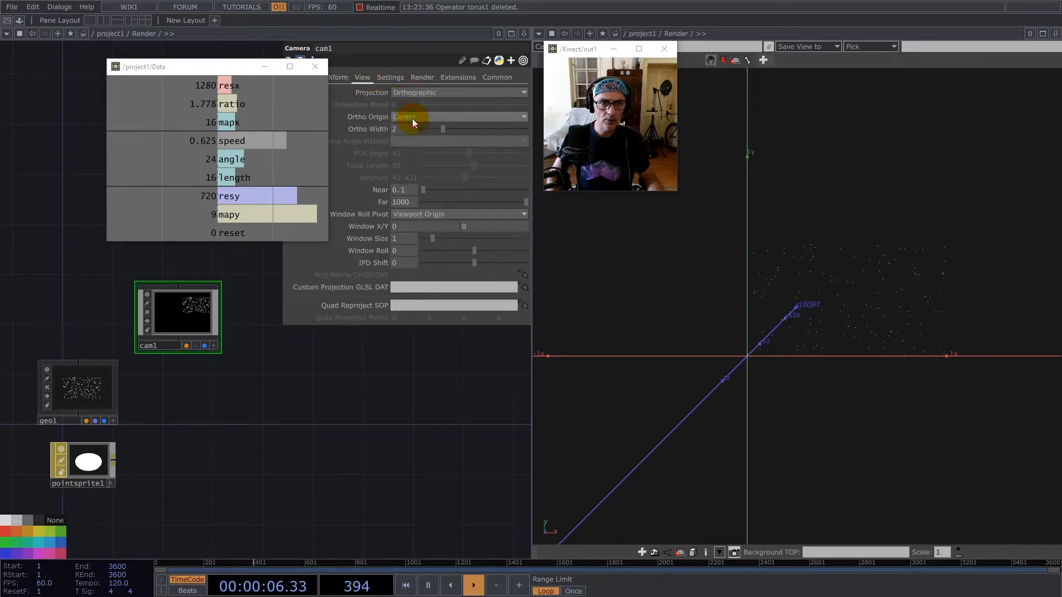
pyautogui.click(412, 140)
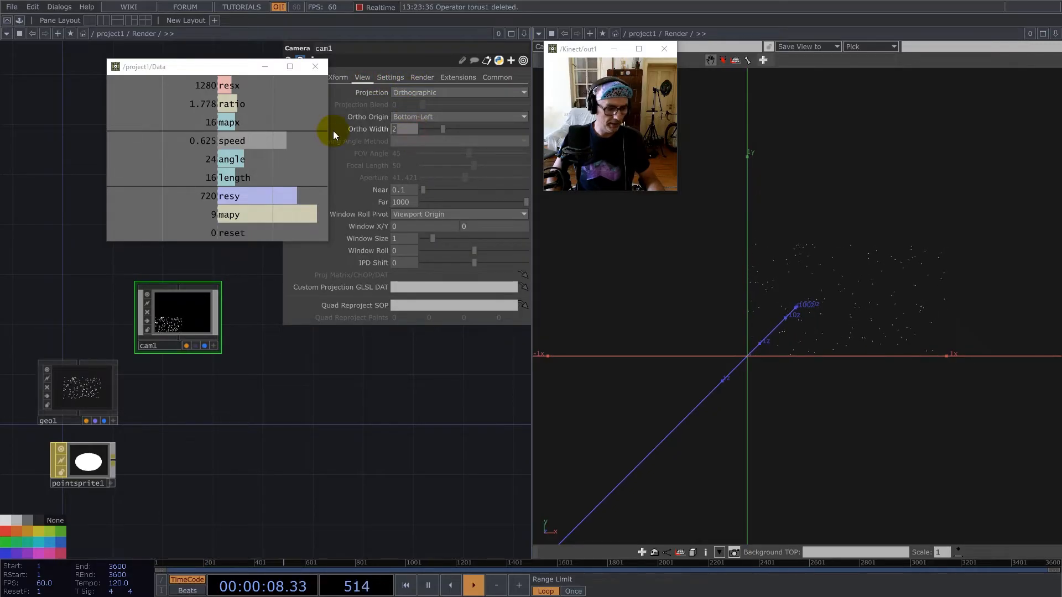
# Add a Render TOP below cam1.
pyautogui.press('Tab')
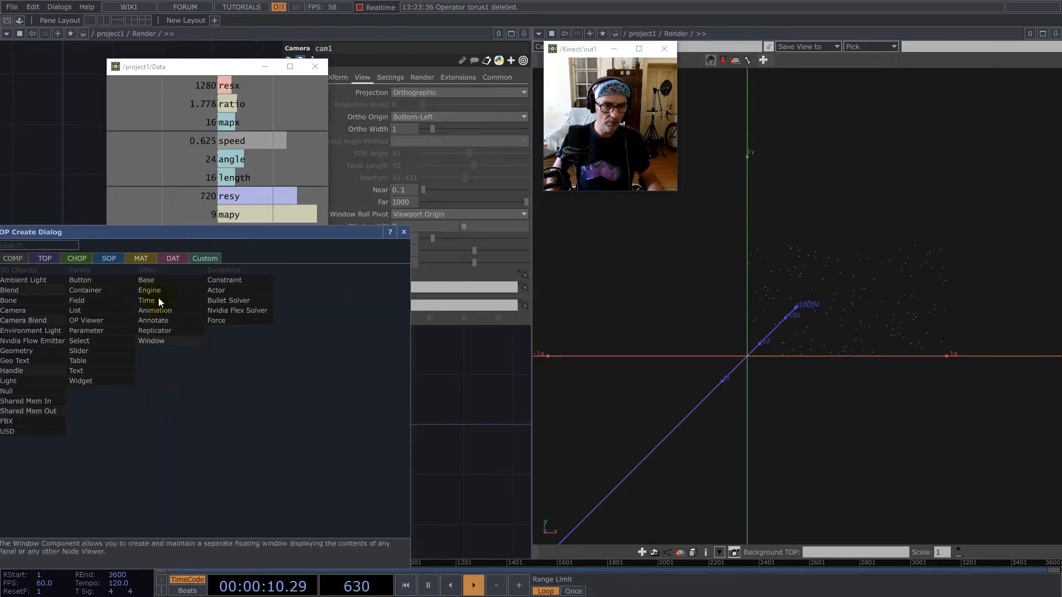
pyautogui.click(52, 258)
pyautogui.write('ren')
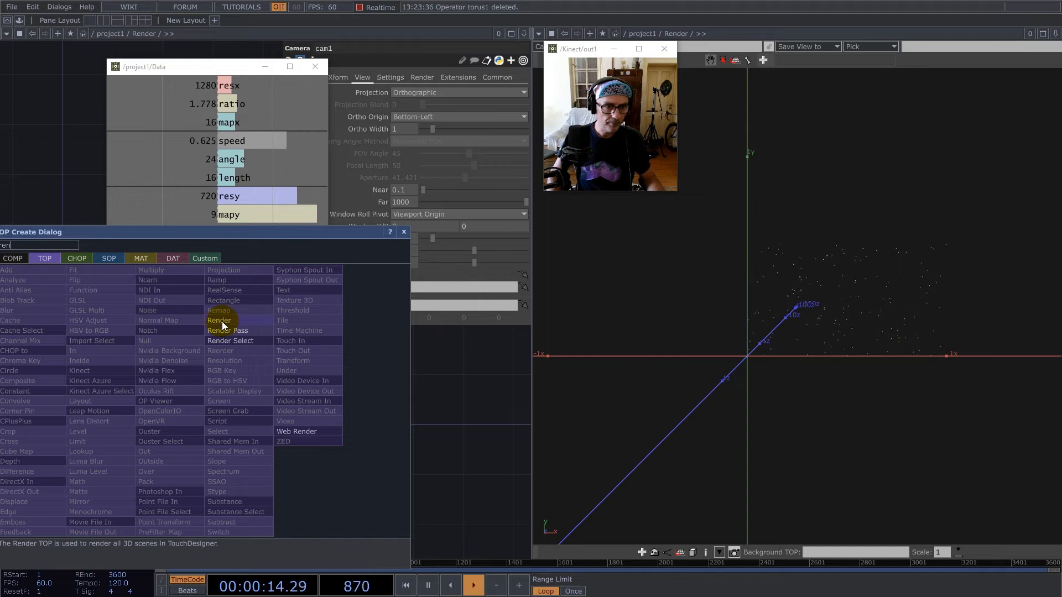
pyautogui.click(223, 322)
pyautogui.click(175, 396)
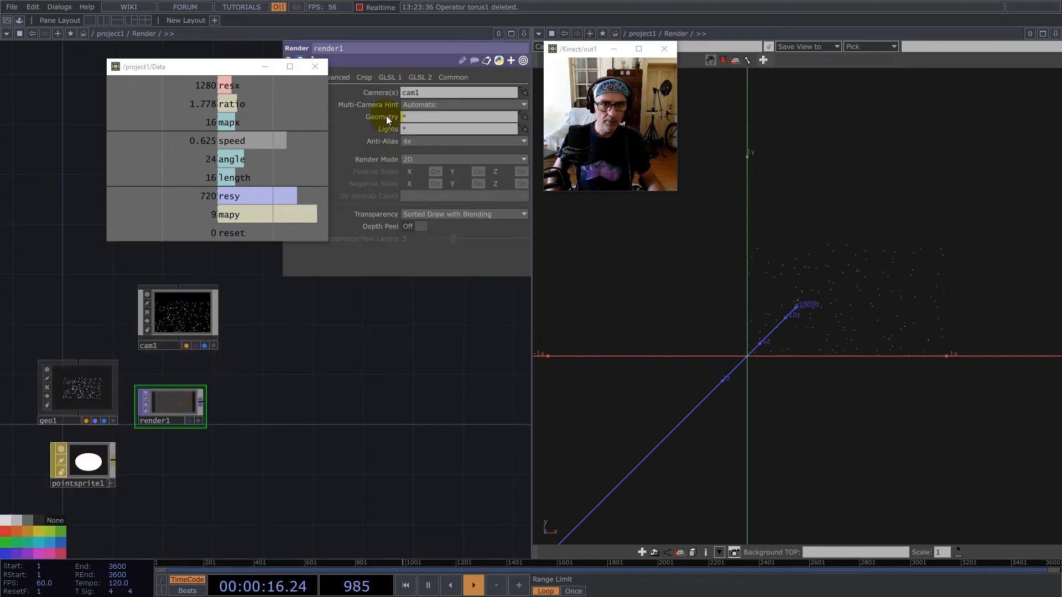
# Reference the Data channels resx and resy in render1's resolution and set its pixel format to 32-bit float (RGBA).
pyautogui.moveTo(252, 86); pyautogui.dragTo(424, 94)
pyautogui.moveTo(226, 195); pyautogui.dragTo(487, 93)
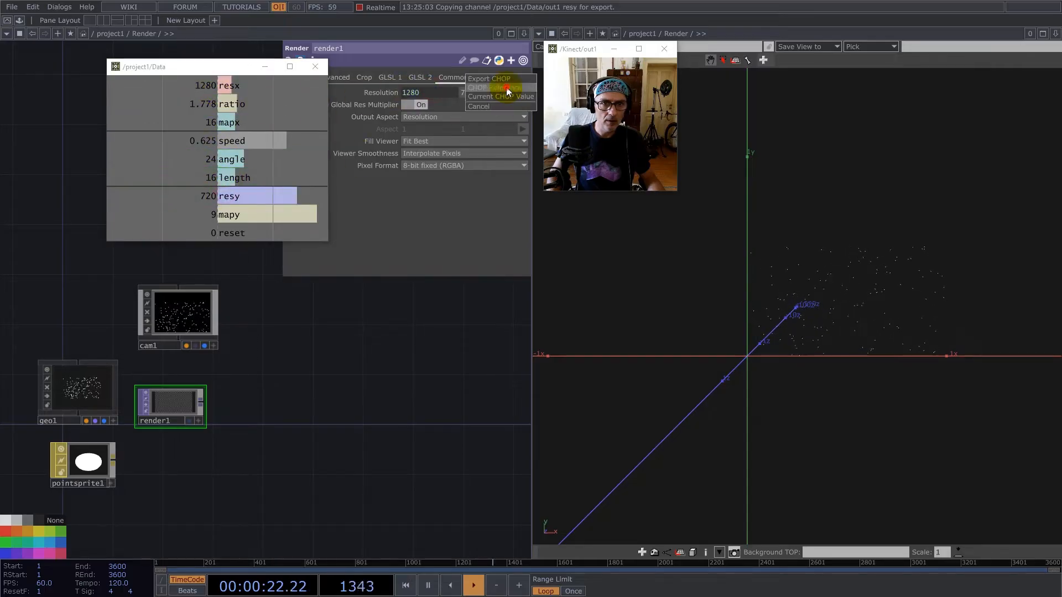
pyautogui.click(439, 164)
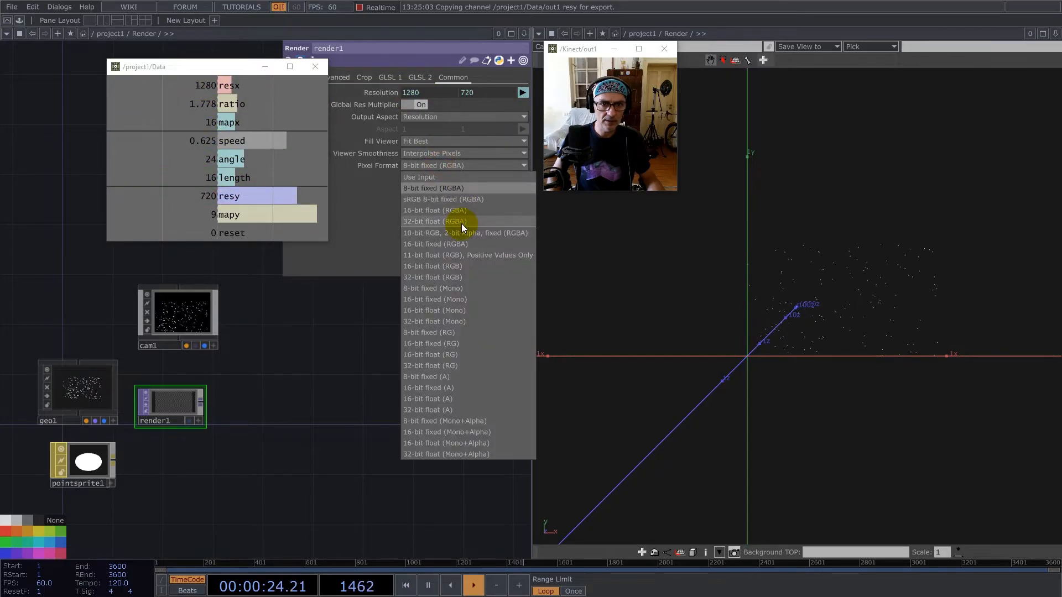
pyautogui.click(462, 224)
# Move the Data viewer clear of the parameters and examine render1's render settings and output.
pyautogui.moveTo(229, 68); pyautogui.dragTo(112, 79)
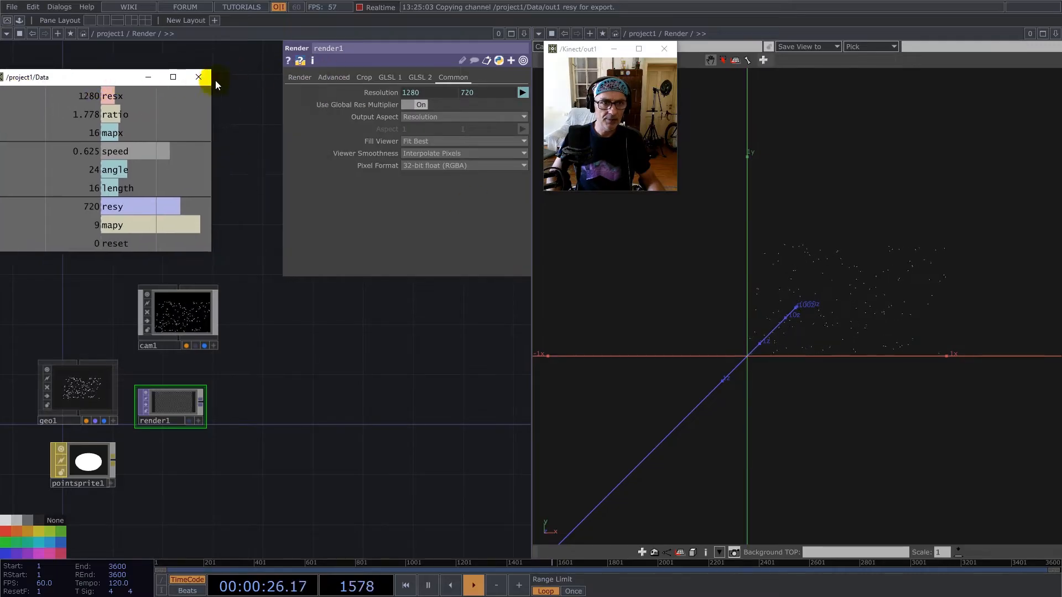
pyautogui.click(294, 80)
pyautogui.moveTo(177, 244); pyautogui.dragTo(155, 278)
pyautogui.moveTo(59, 304); pyautogui.dragTo(169, 368)
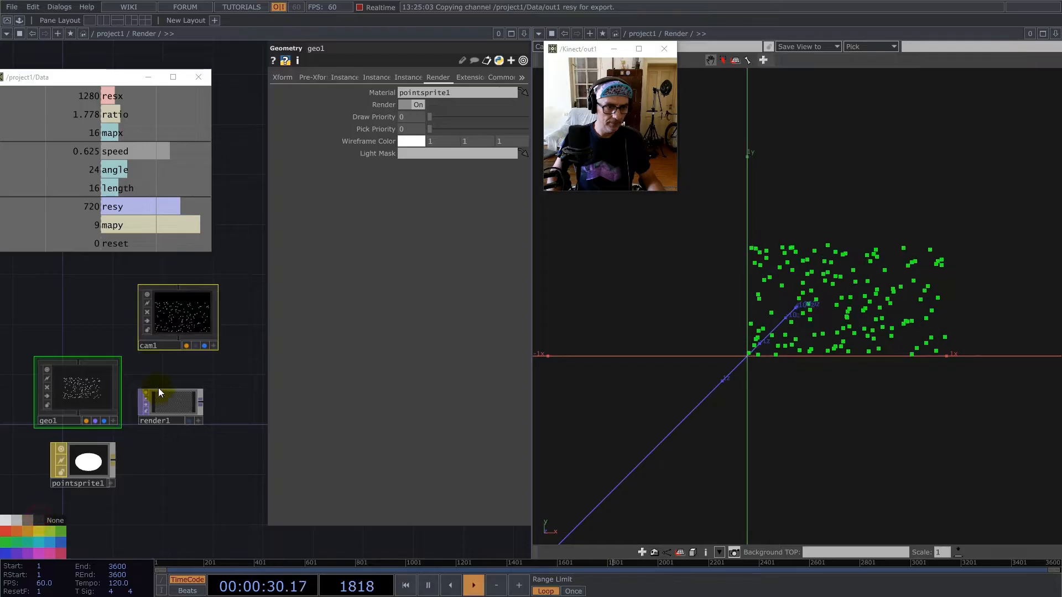
pyautogui.moveTo(169, 405); pyautogui.dragTo(185, 391)
pyautogui.scroll(5, 174, 390)
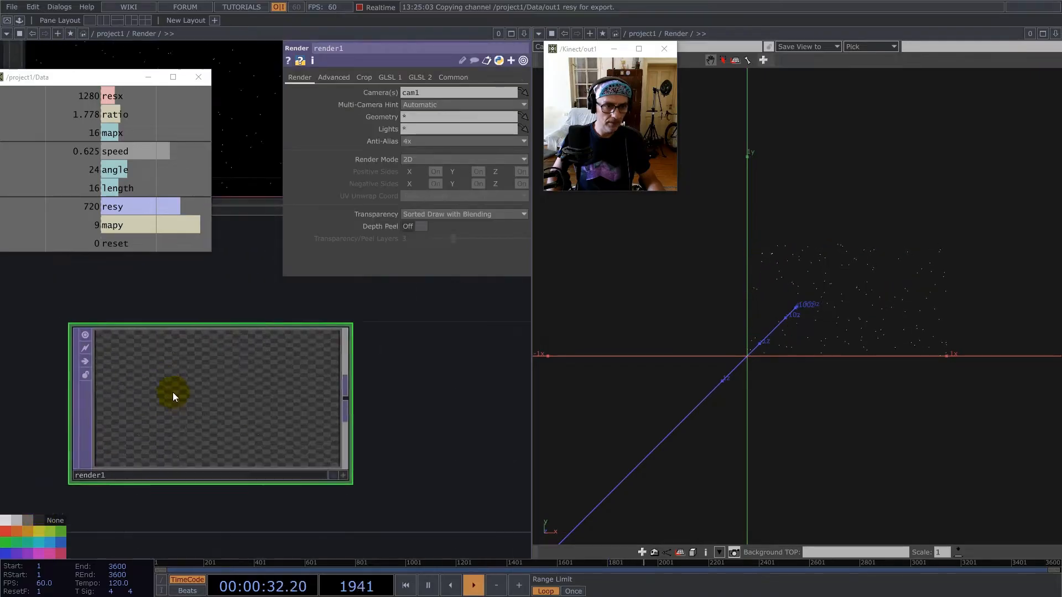
pyautogui.scroll(-3, 306, 390)
pyautogui.click(387, 370)
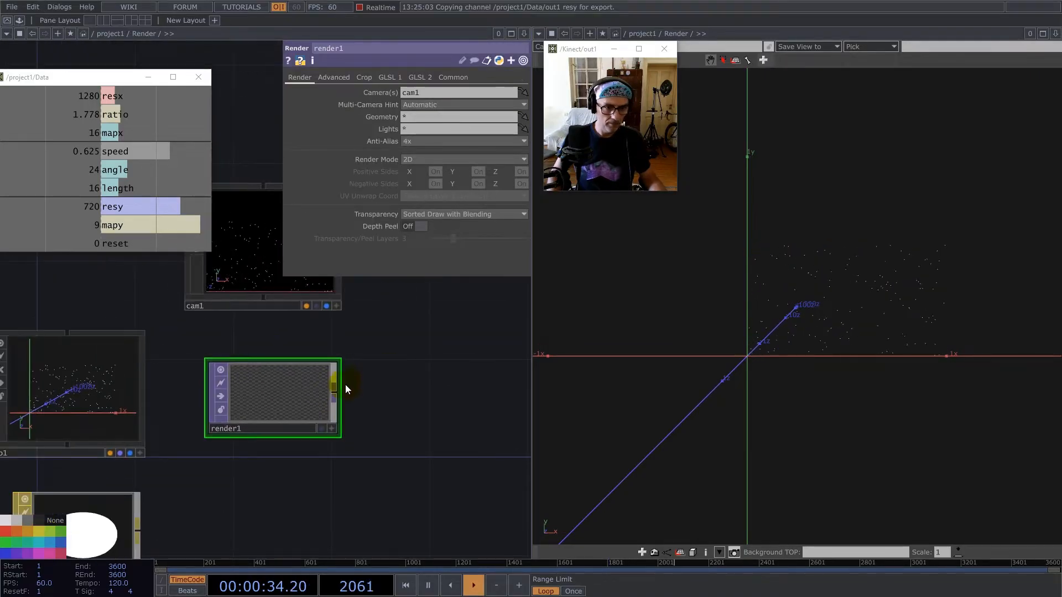
pyautogui.scroll(4, 268, 408)
pyautogui.scroll(-2, 276, 399)
pyautogui.scroll(-3, 277, 401)
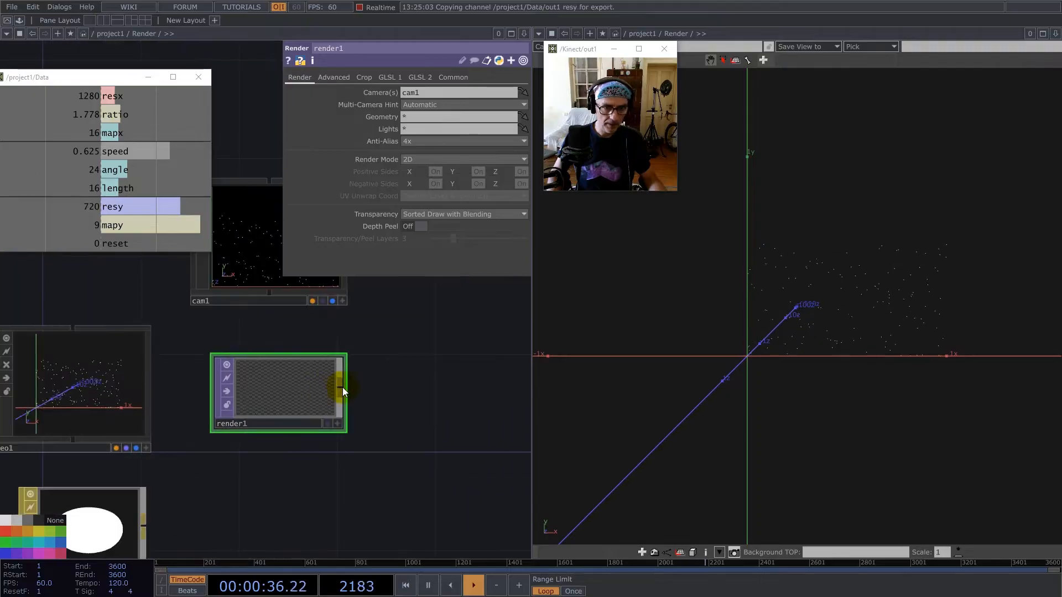
# Append an Out TOP to render1 and place it beside it.
pyautogui.press('Tab')
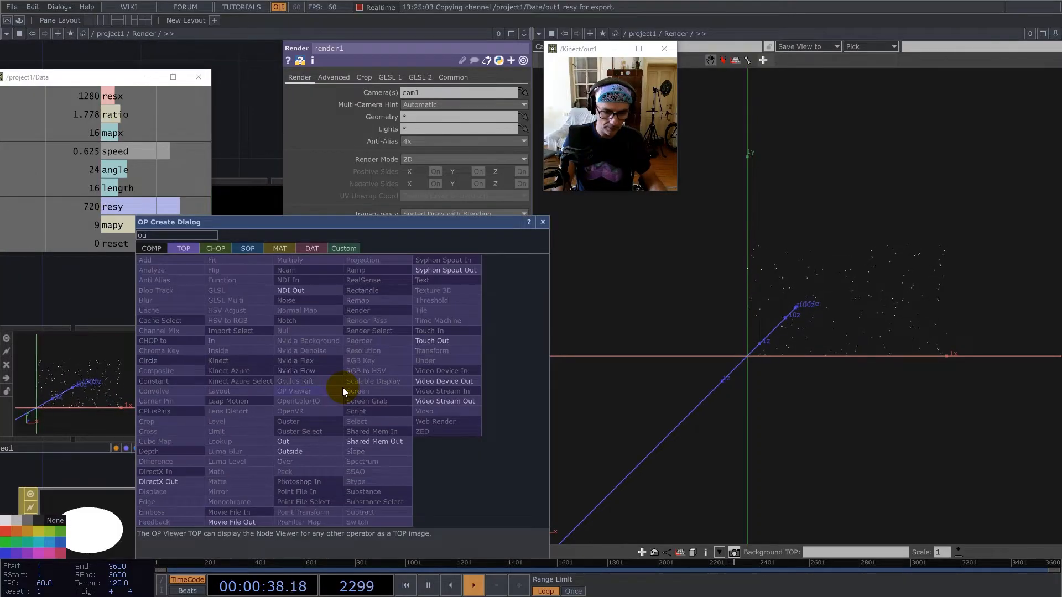
pyautogui.click(306, 441)
pyautogui.click(500, 382)
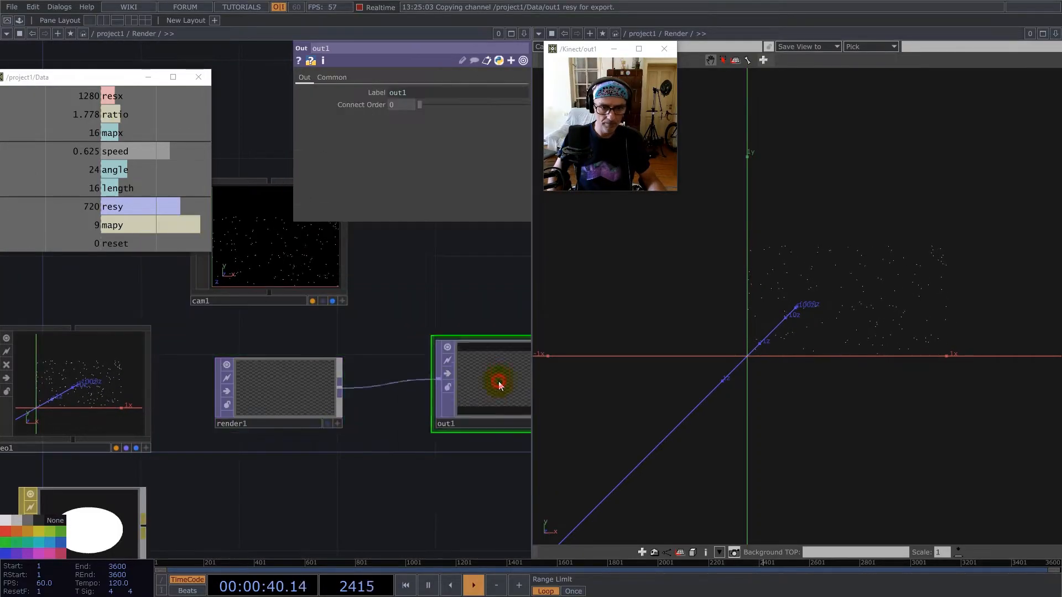
pyautogui.scroll(-3, 342, 407)
pyautogui.moveTo(436, 400); pyautogui.dragTo(474, 394)
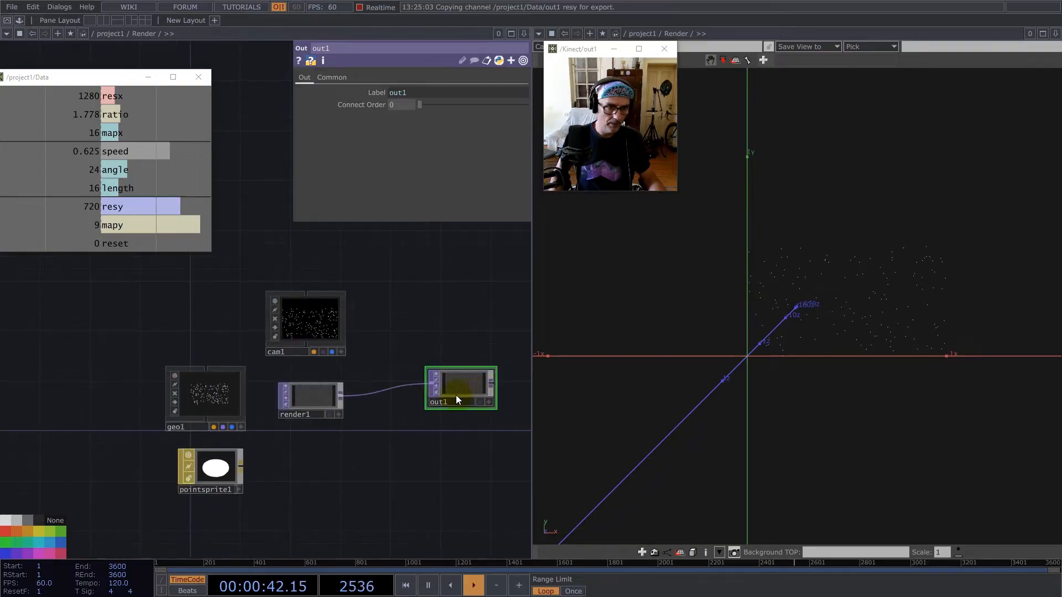
# Go up to project1 and show the Render component's output in the viewer pane as a TOP Viewer.
pyautogui.scroll(-10, 356, 363)
pyautogui.scroll(-4, 355, 373)
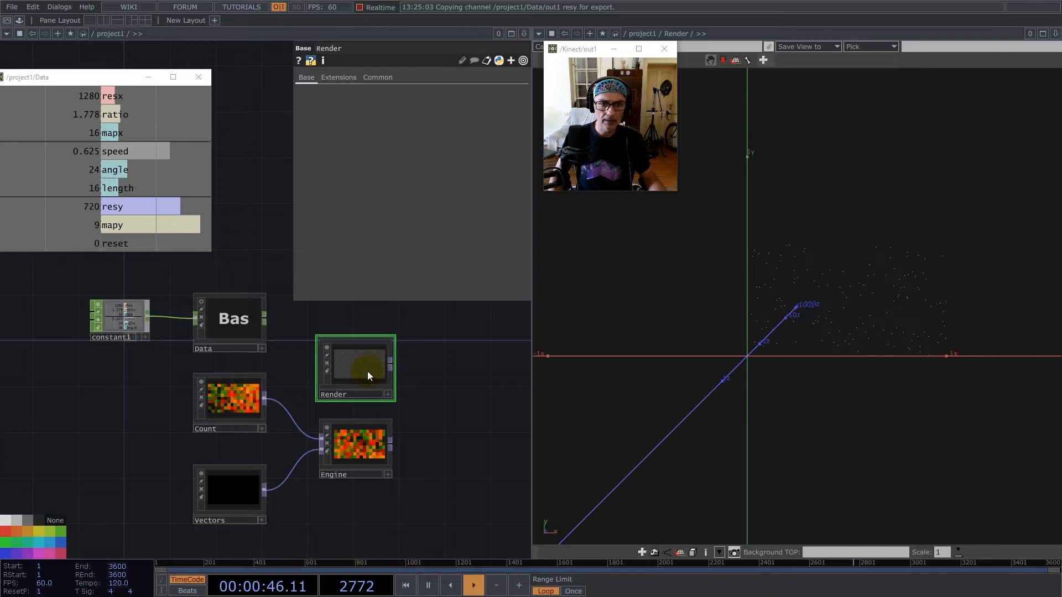
pyautogui.scroll(3, 366, 371)
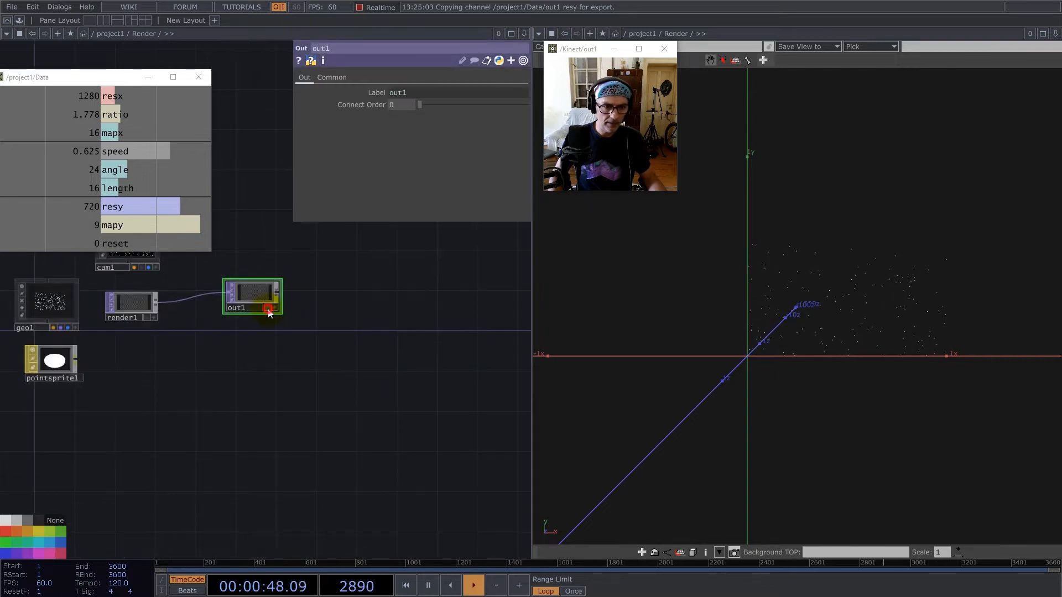
pyautogui.scroll(-4, 290, 360)
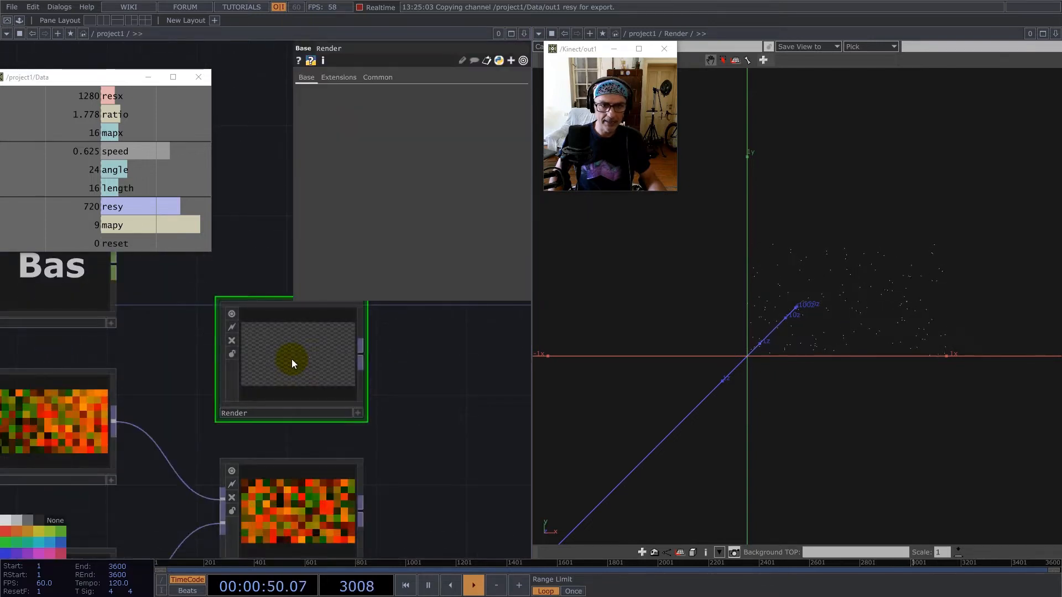
pyautogui.click(781, 35)
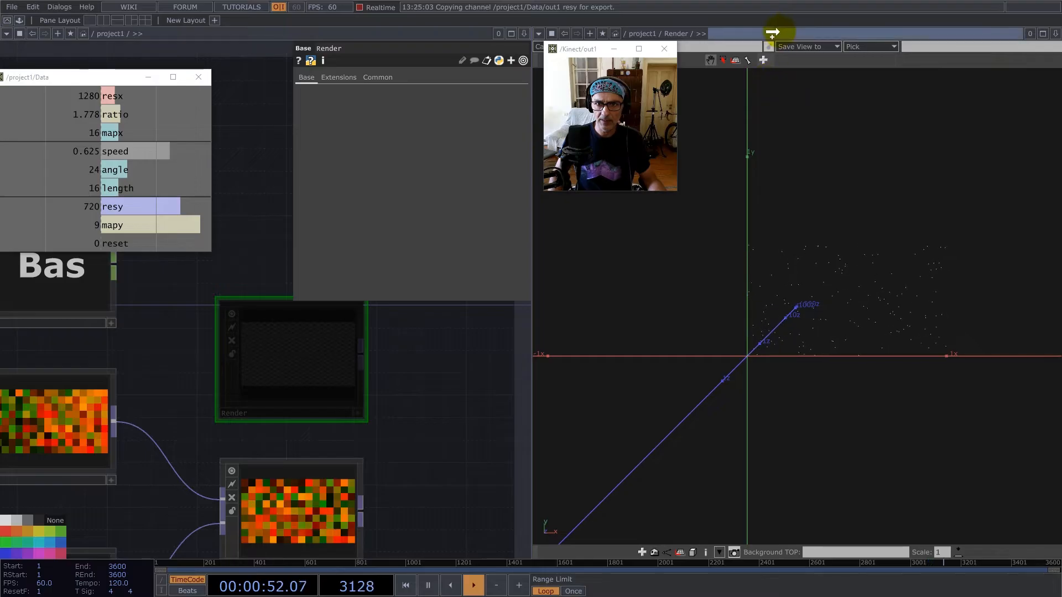
pyautogui.click(539, 33)
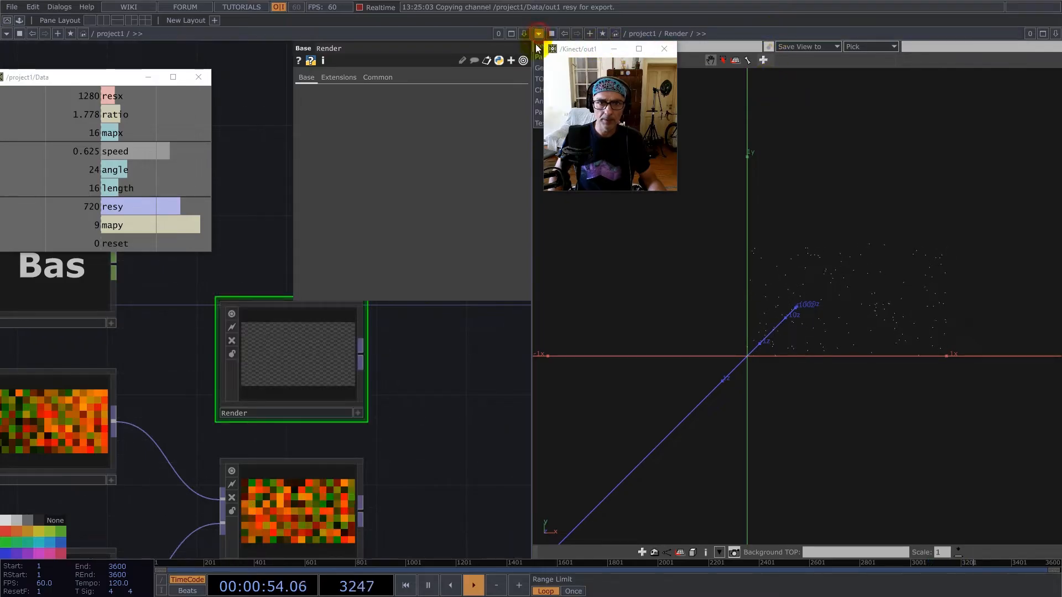
pyautogui.click(540, 80)
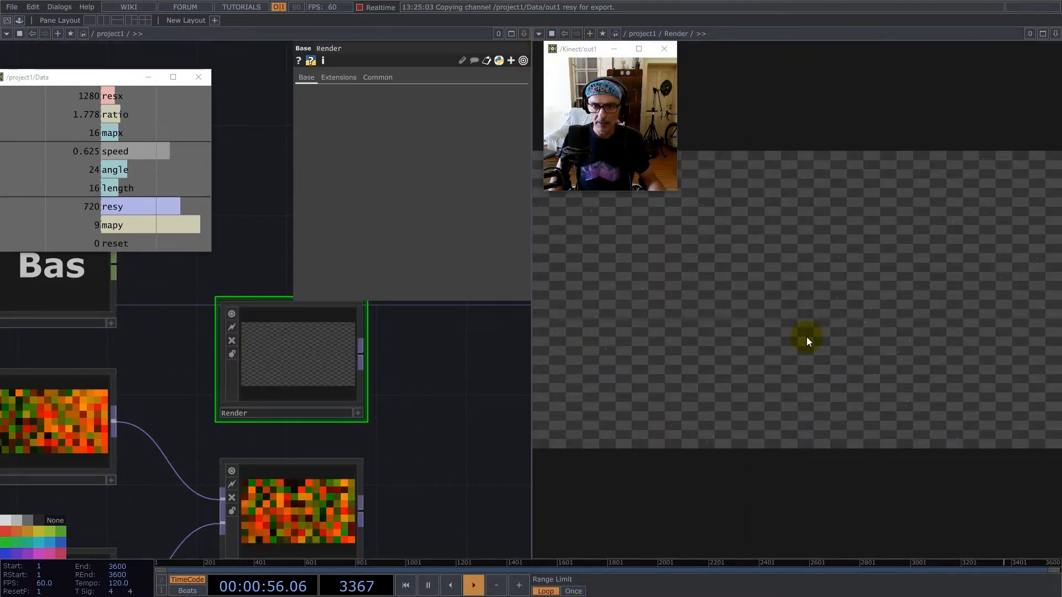
# Inside Render, set pointsprite1's Constant Point Scale to 3.
pyautogui.press('i')
pyautogui.moveTo(210, 384); pyautogui.dragTo(408, 418)
pyautogui.click(254, 393)
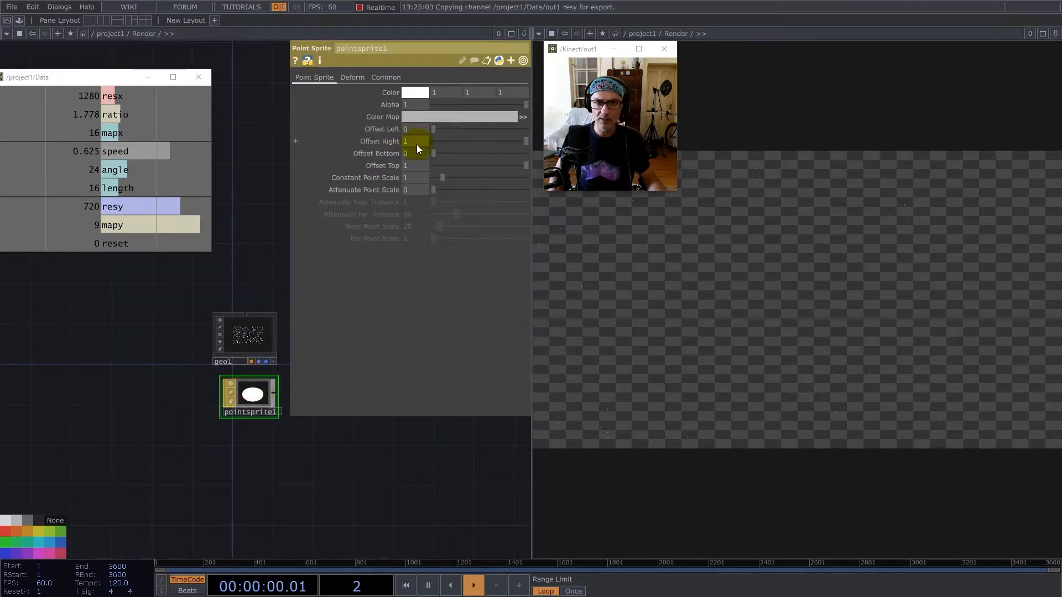
pyautogui.moveTo(415, 179); pyautogui.dragTo(342, 180)
pyautogui.write('3')
pyautogui.press('Return')
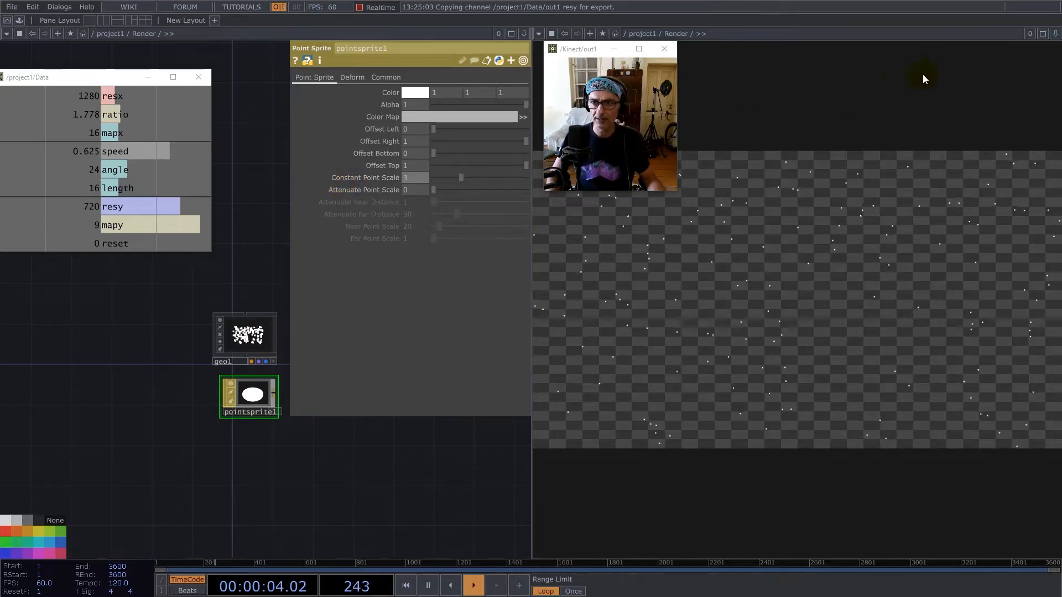
# Split the TOP Viewer pane into upper and lower panes and enlarge the upper one.
pyautogui.click(1055, 33)
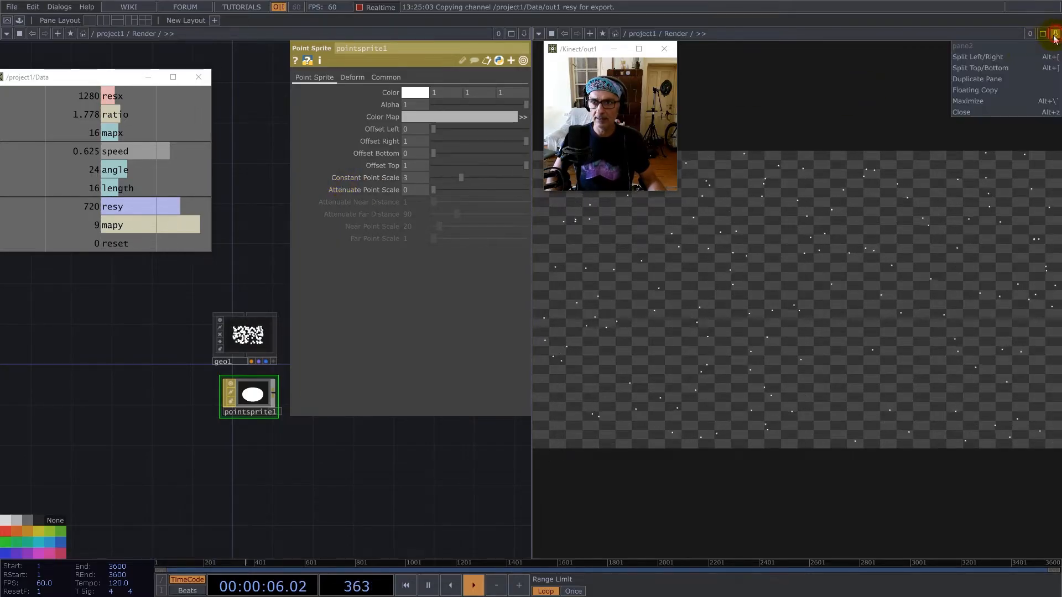
pyautogui.click(1001, 68)
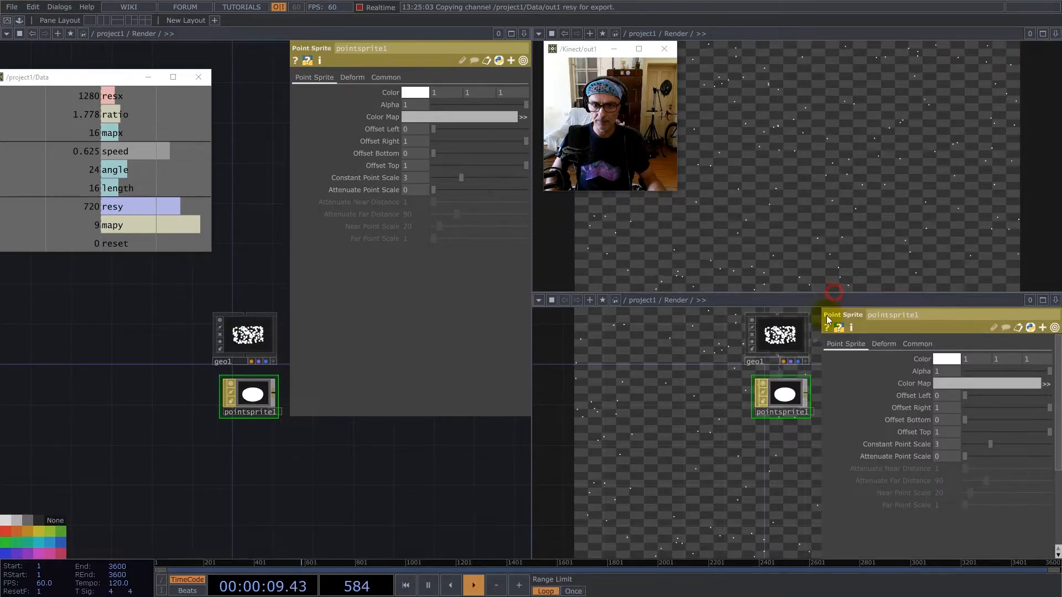
pyautogui.moveTo(818, 361); pyautogui.dragTo(817, 363)
pyautogui.moveTo(724, 362); pyautogui.dragTo(727, 340)
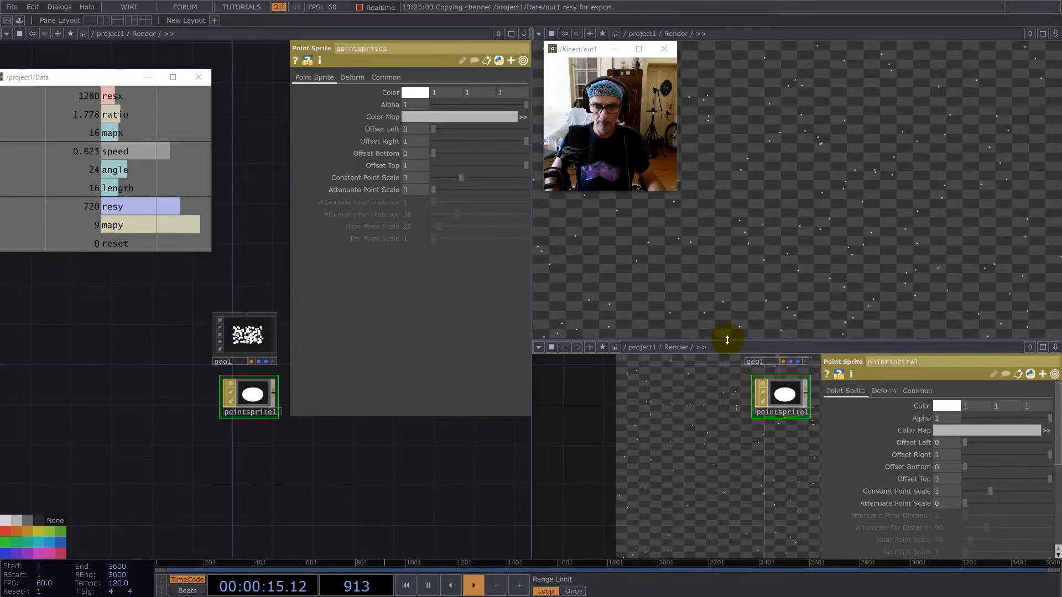
# Turn off the backdrop image behind the nodes in the lower Render network pane.
pyautogui.rightClick(700, 407)
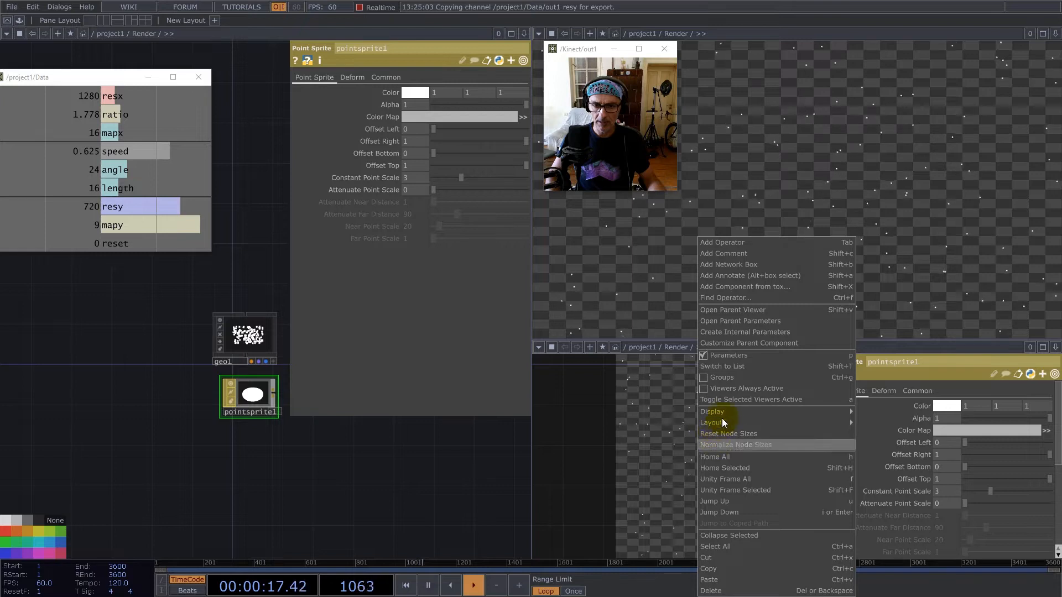
pyautogui.moveTo(719, 413)
pyautogui.click(886, 493)
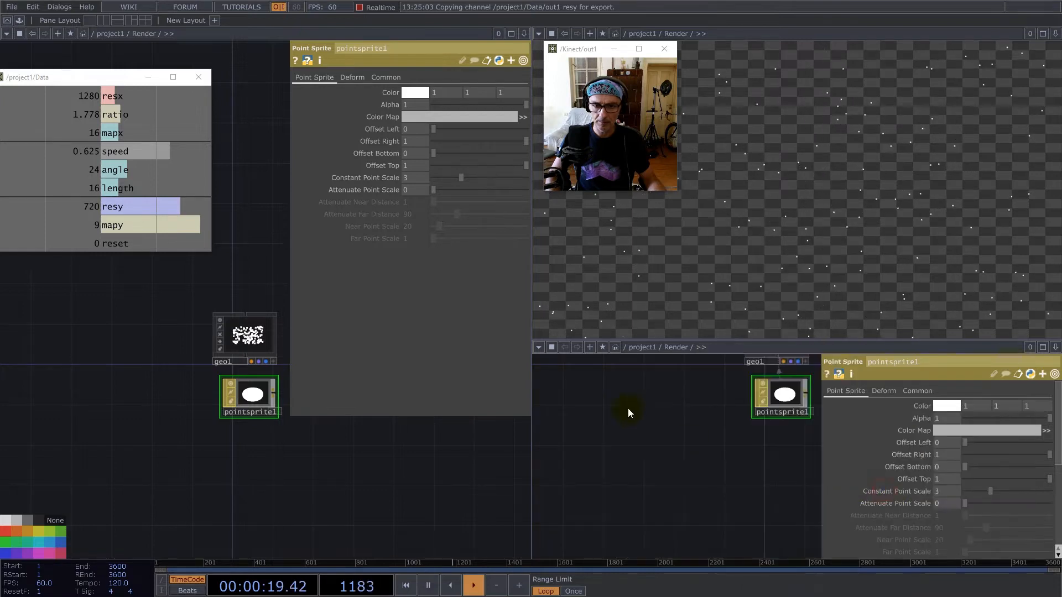
# Return the main network editor from Render to the project1 level.
pyautogui.scroll(-5, 688, 458)
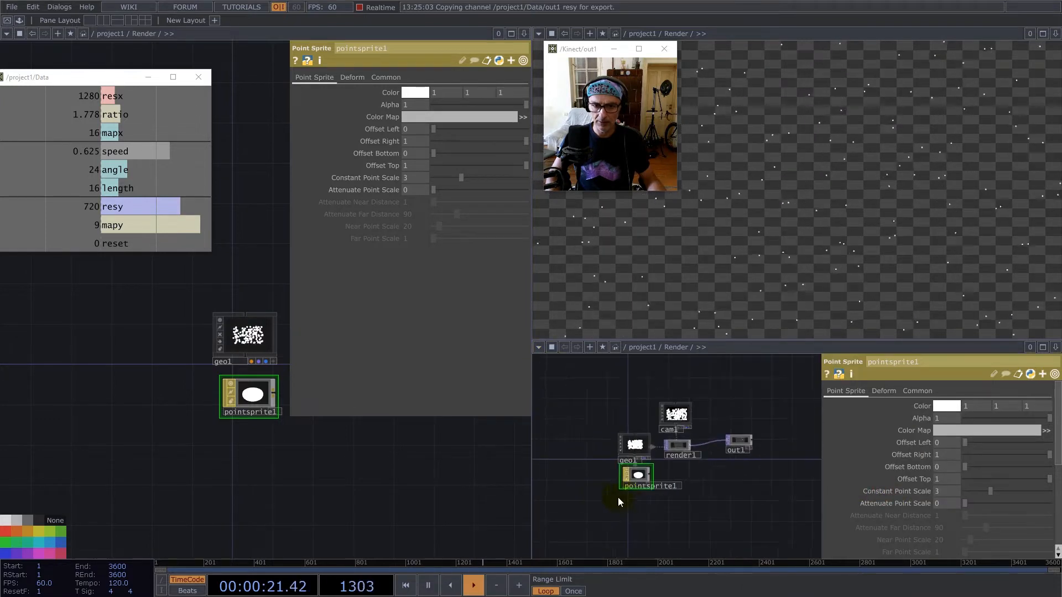
pyautogui.scroll(-6, 221, 506)
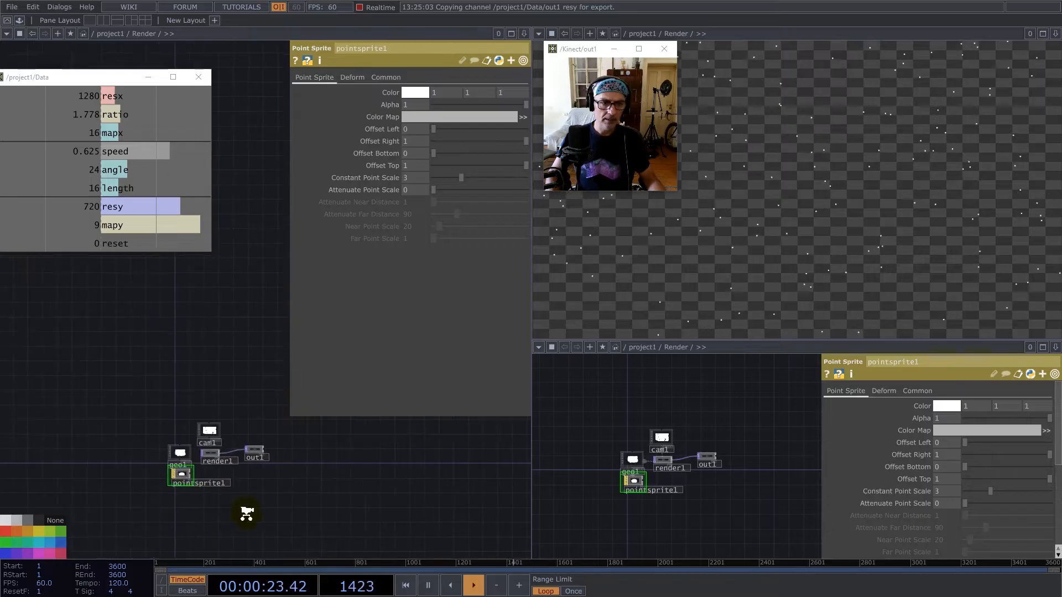
pyautogui.press('u')
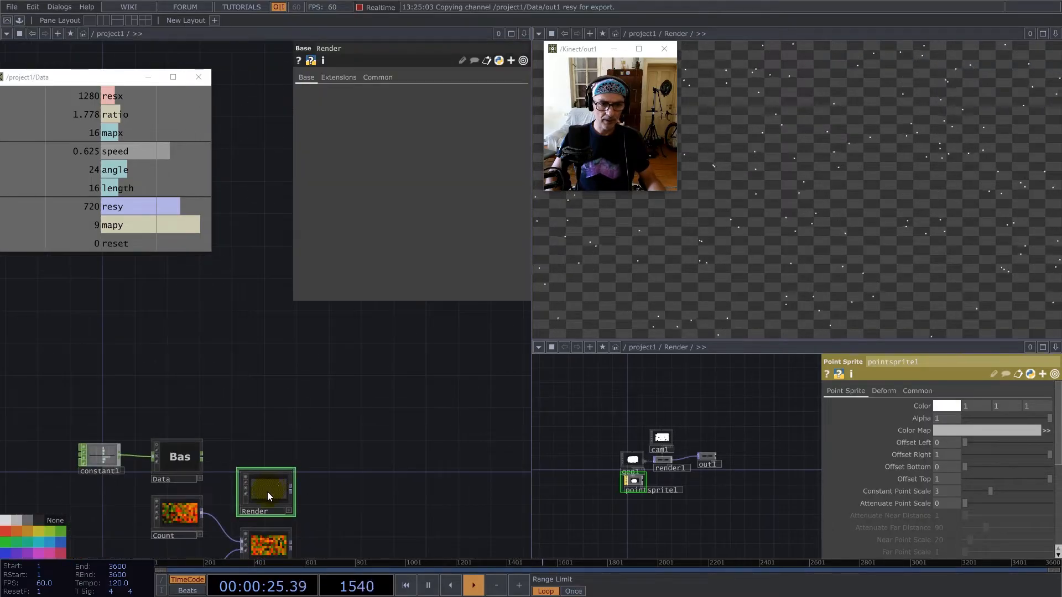
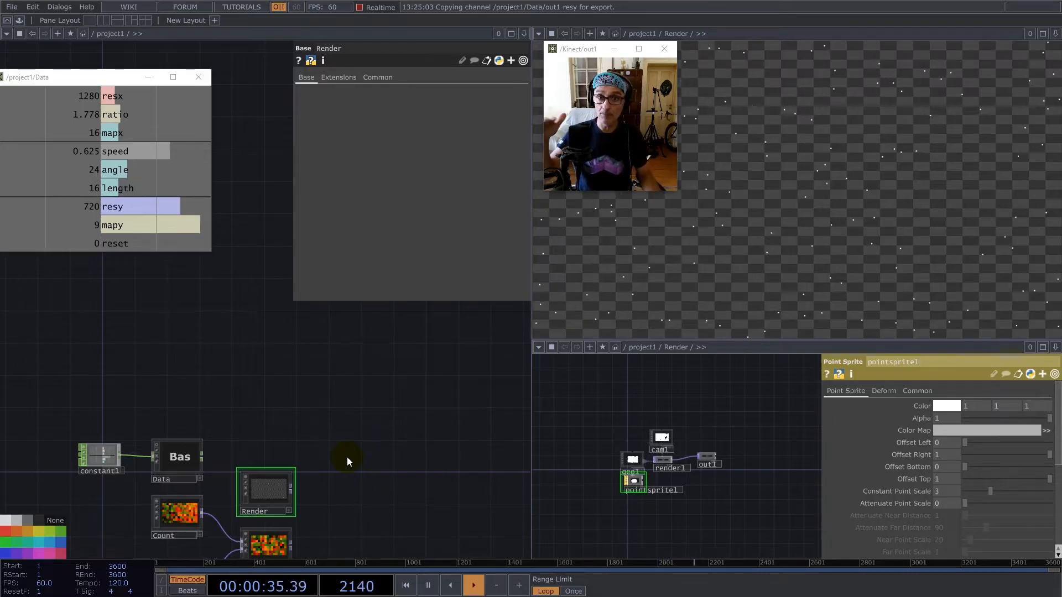
# Shift the Render node aside and add a Base COMP in the free space before it.
pyautogui.moveTo(262, 489); pyautogui.dragTo(350, 489)
pyautogui.scroll(5, 267, 512)
pyautogui.press('Tab')
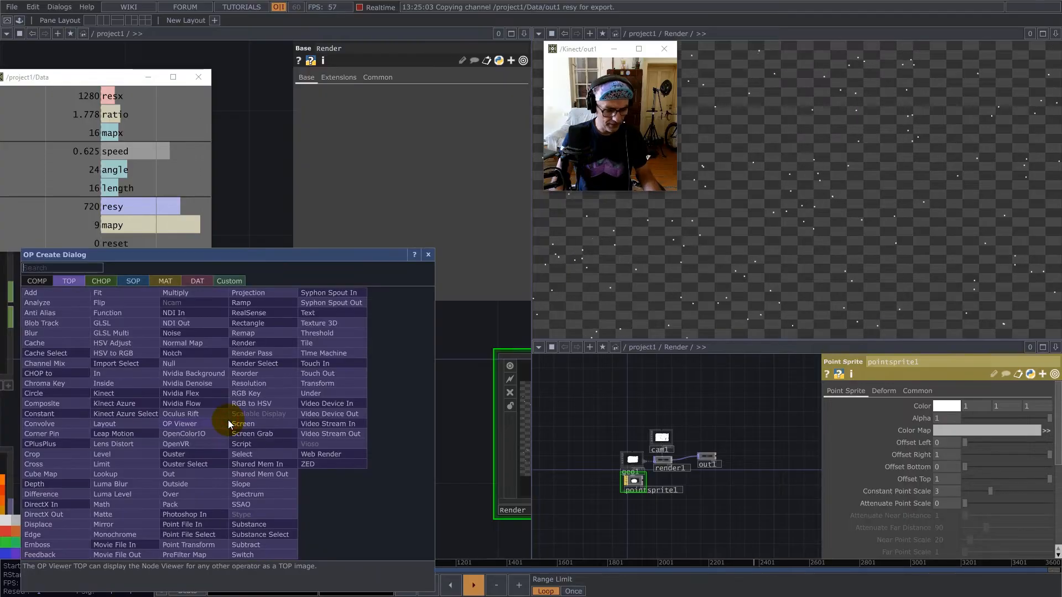
pyautogui.write('base')
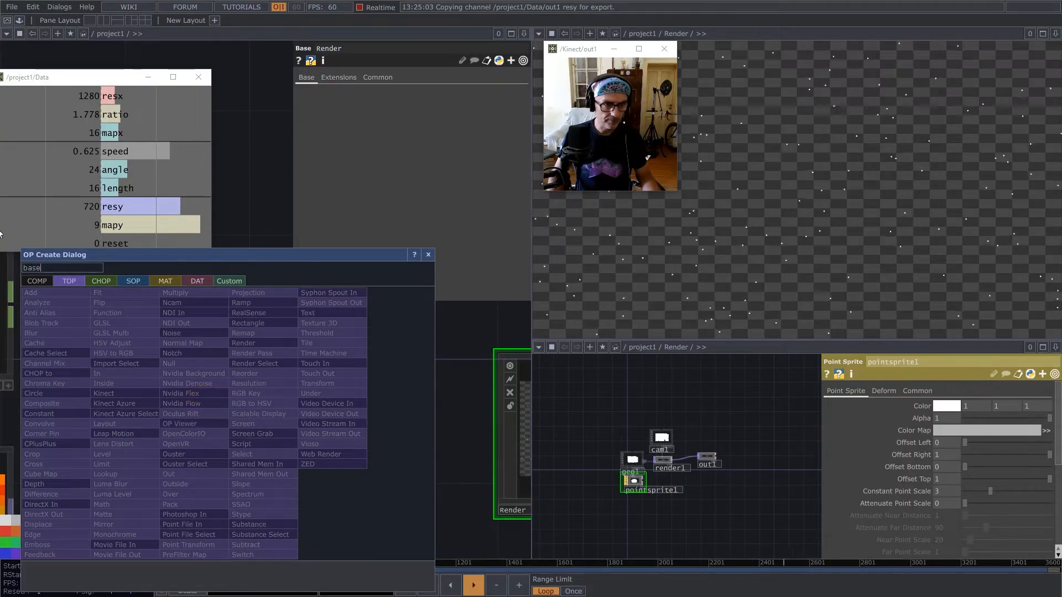
pyautogui.click(42, 281)
pyautogui.click(176, 301)
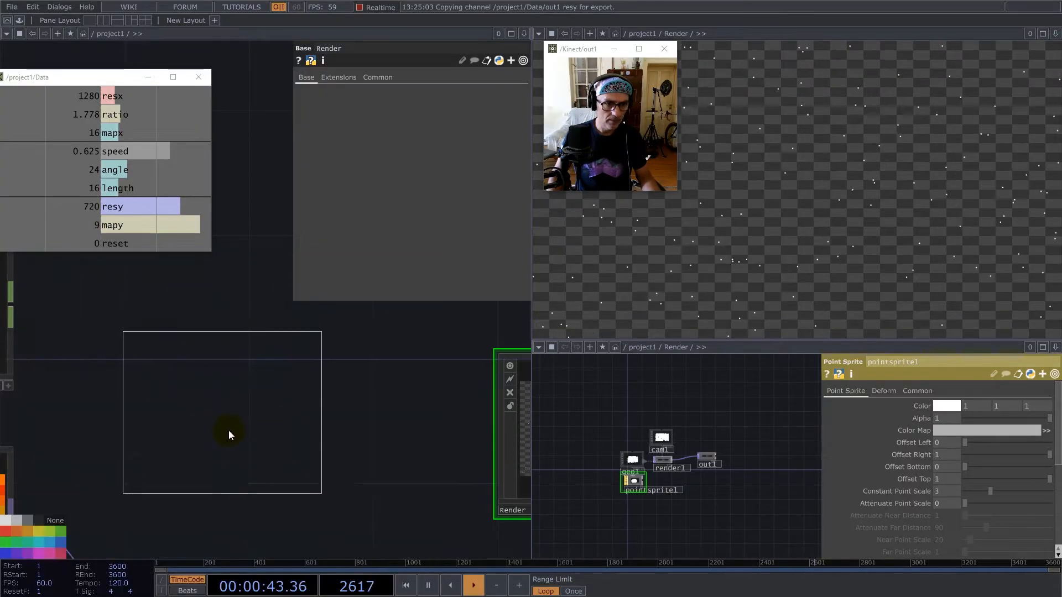
pyautogui.click(224, 434)
pyautogui.moveTo(261, 448); pyautogui.dragTo(292, 450)
# Rename the new Base COMP as Sensors.
pyautogui.click(207, 509)
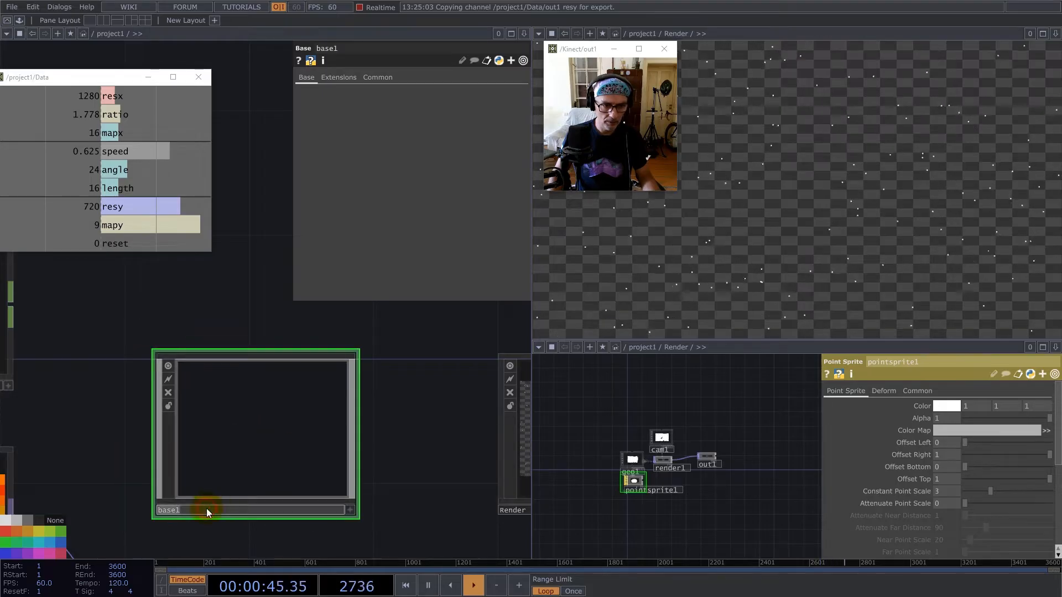
pyautogui.write('s')
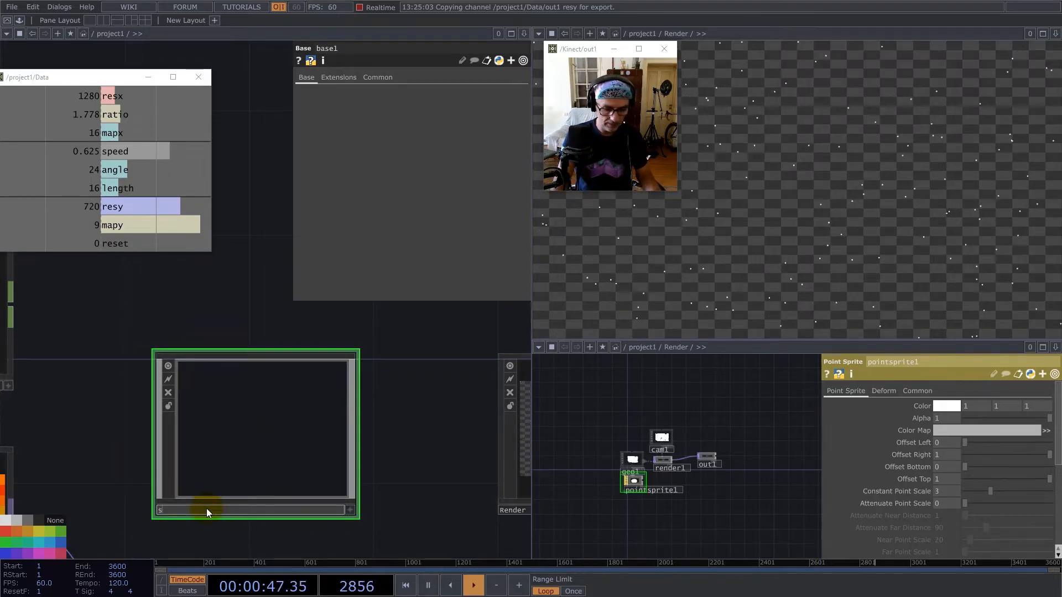
pyautogui.write('ens')
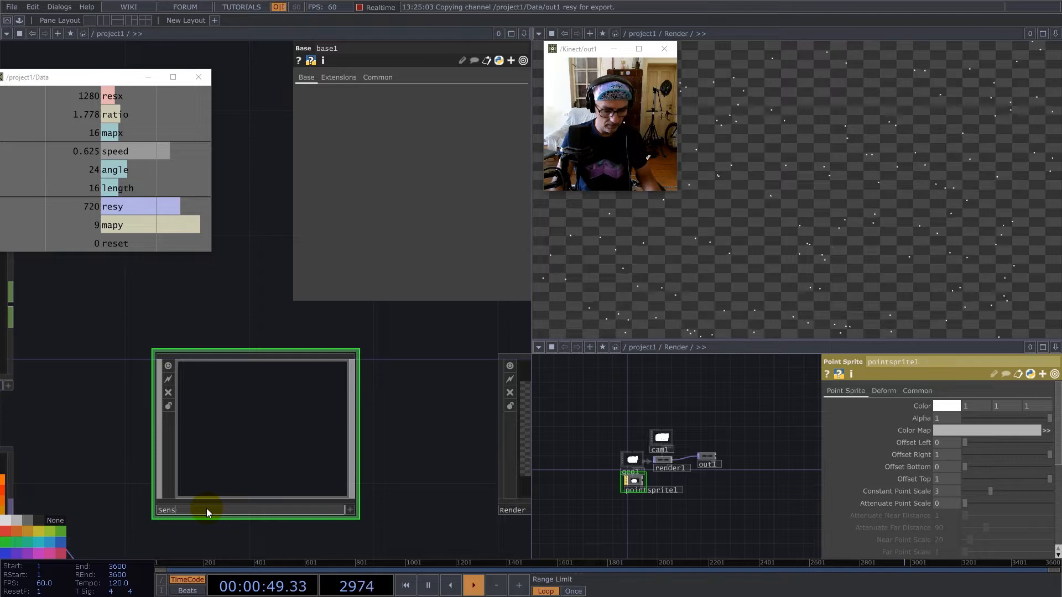
pyautogui.write('ors')
pyautogui.press('Return')
pyautogui.click(215, 464)
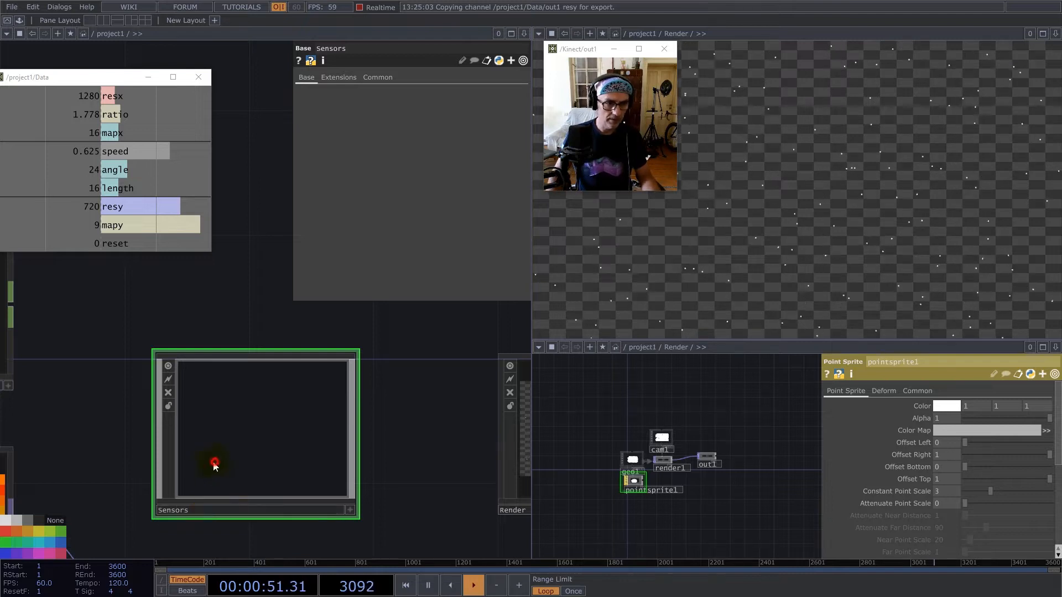
# Enter the Sensors component and add a Ramp TOP to its empty network.
pyautogui.doubleClick(280, 418)
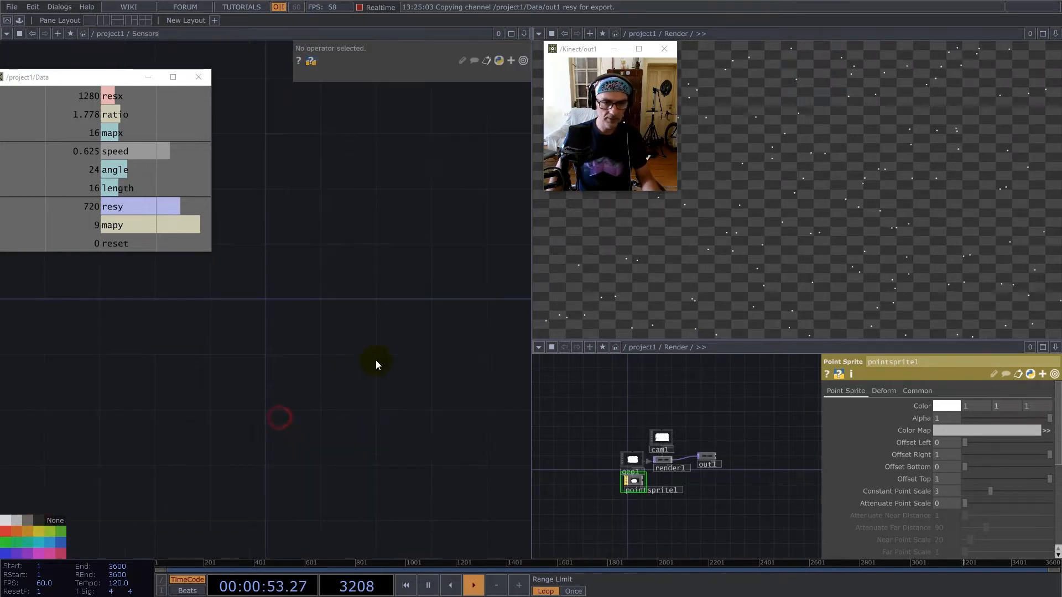
pyautogui.doubleClick(201, 393)
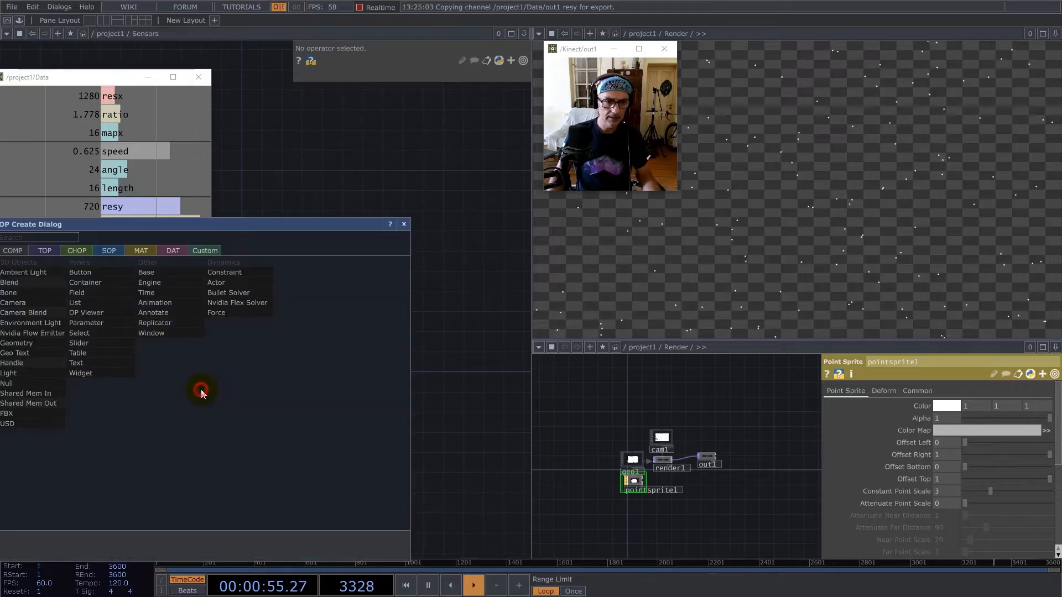
pyautogui.click(55, 251)
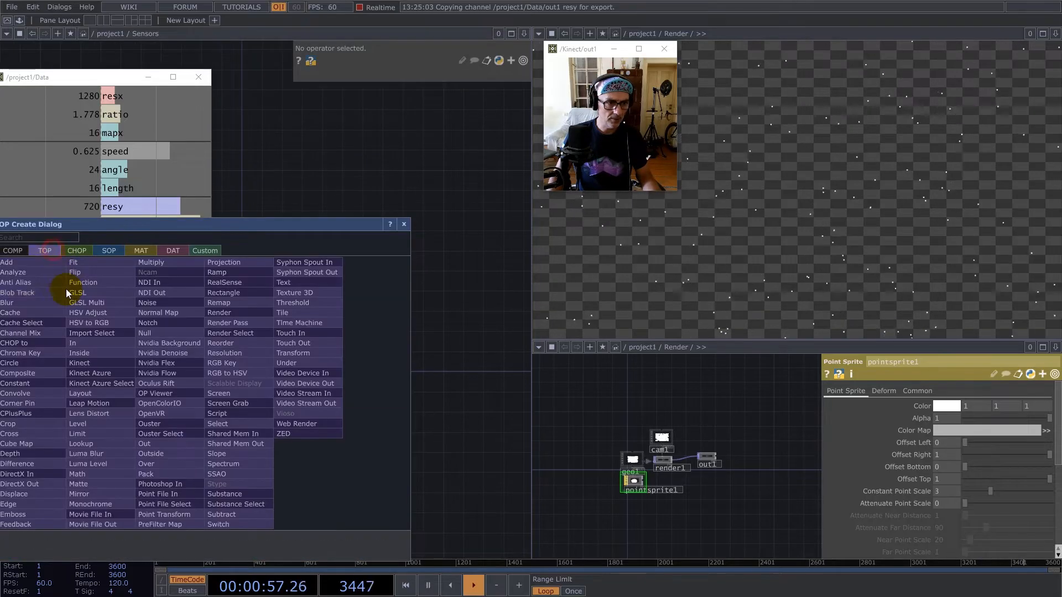
pyautogui.write('ram')
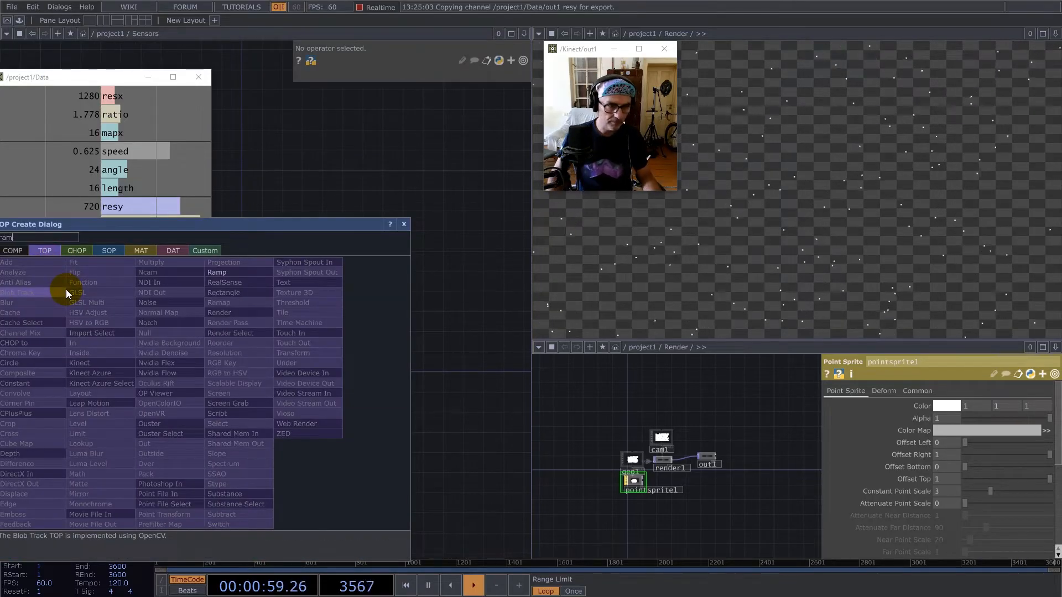
pyautogui.click(199, 271)
pyautogui.click(241, 361)
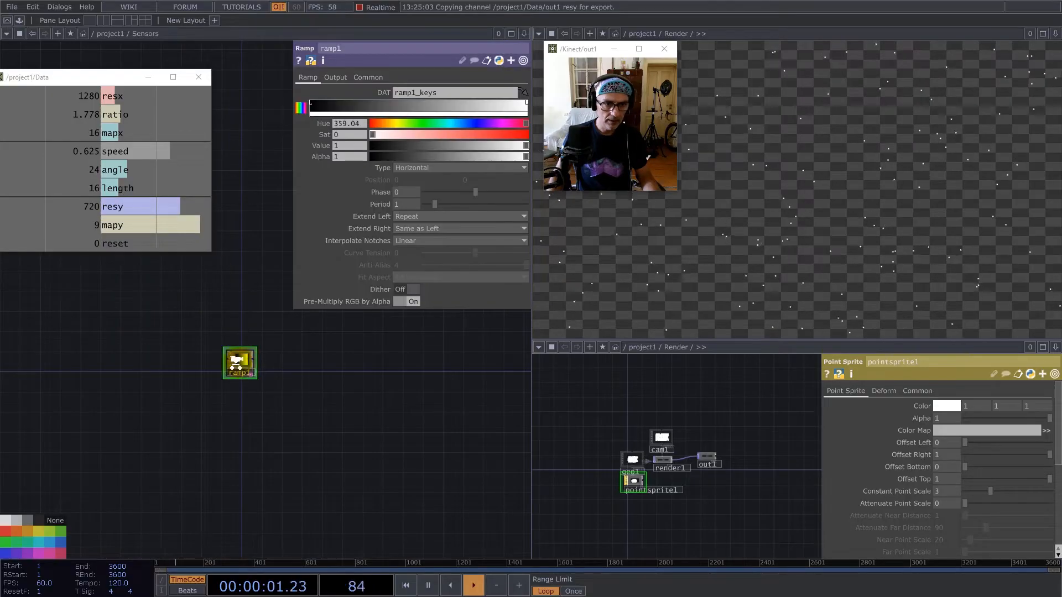
# Set ramp1's resolution to 3 by 1.
pyautogui.scroll(5, 241, 362)
pyautogui.click(368, 78)
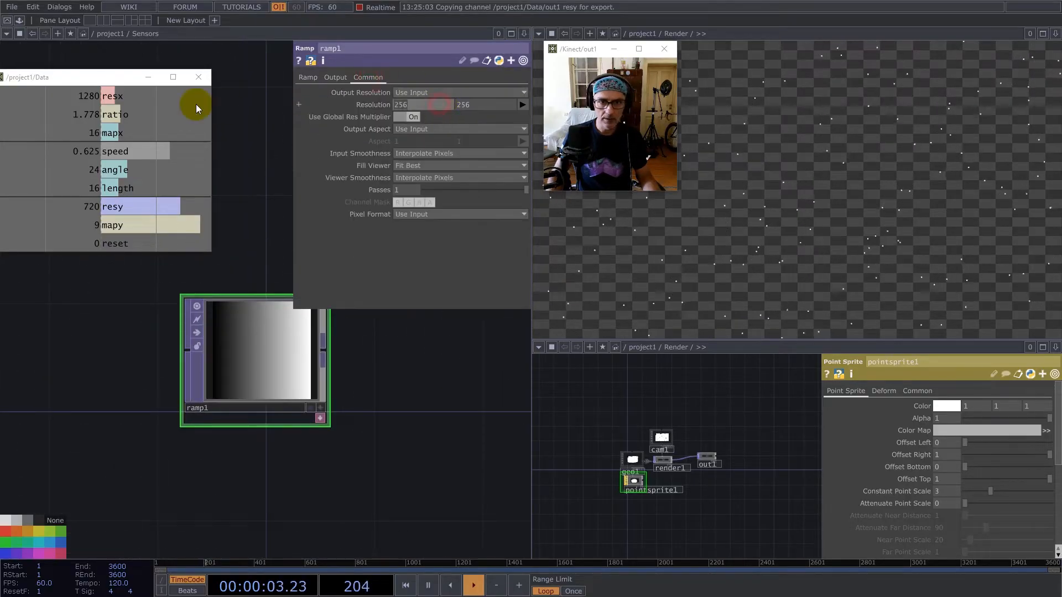
pyautogui.press('Tab')
pyautogui.write('1')
pyautogui.press('Return')
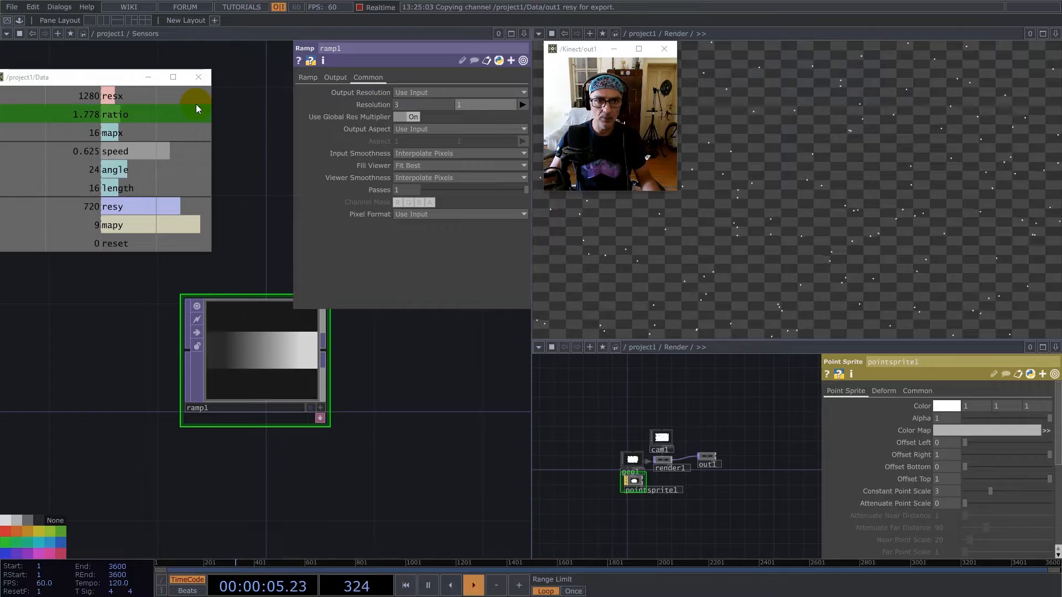
# Set ramp1's Input Smoothness and Viewer Smoothness to Nearest Pixel and reduce the height of its node.
pyautogui.click(475, 151)
pyautogui.click(431, 175)
pyautogui.click(435, 178)
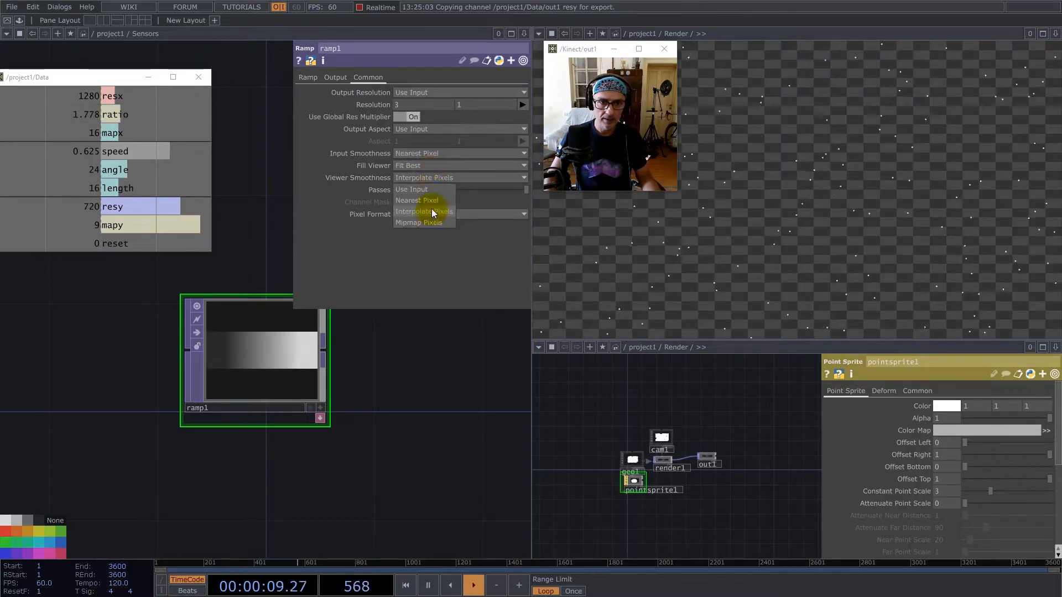
pyautogui.click(433, 201)
pyautogui.moveTo(417, 384); pyautogui.dragTo(198, 452)
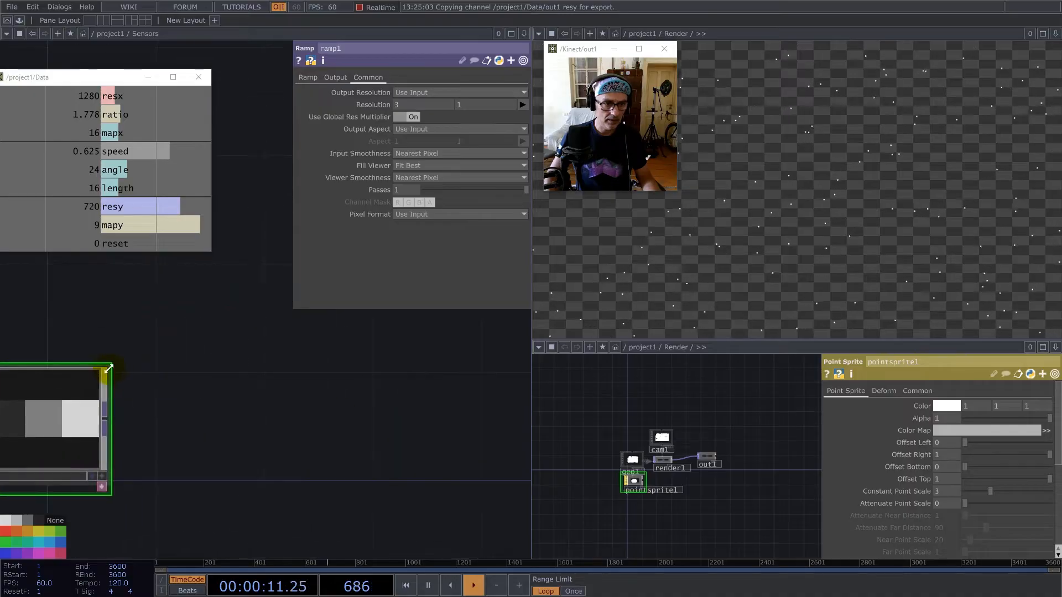
pyautogui.moveTo(109, 367); pyautogui.dragTo(111, 422)
# Add a Limit TOP after ramp1 and turn on Normalize.
pyautogui.rightClick(104, 450)
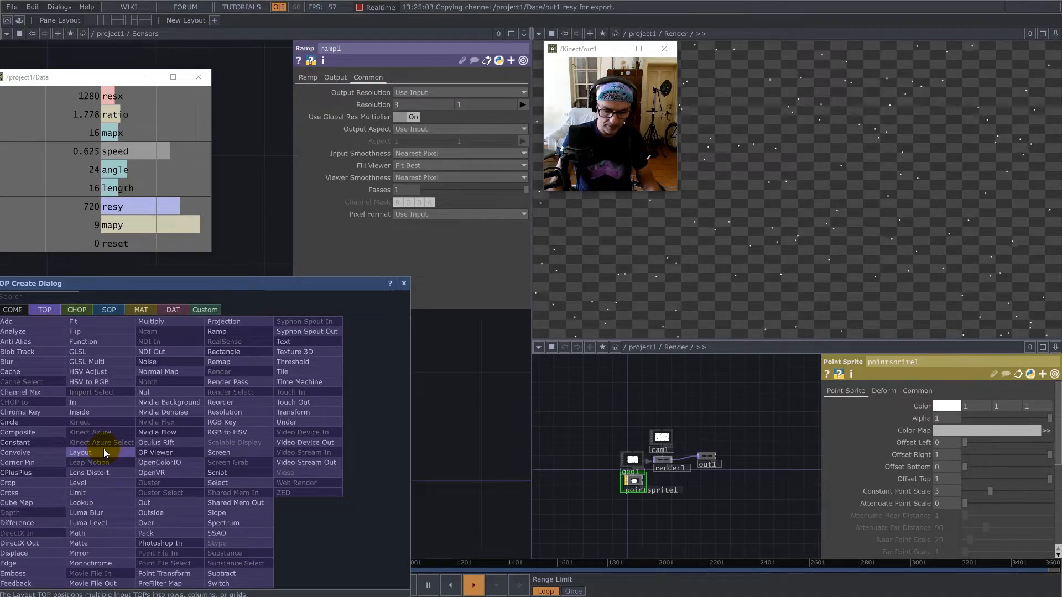
pyautogui.click(91, 493)
pyautogui.click(197, 459)
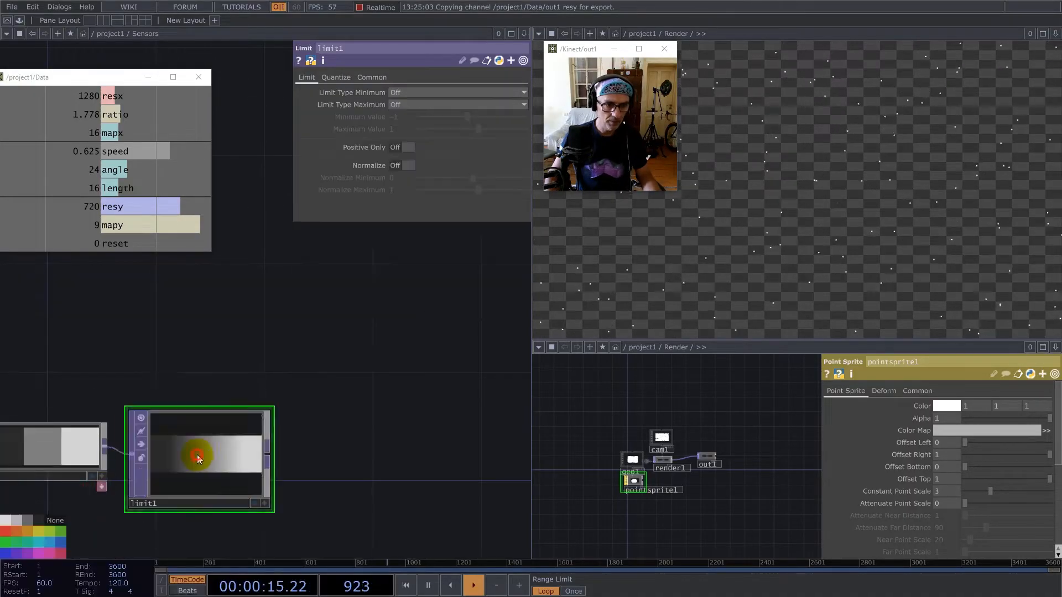
pyautogui.click(410, 165)
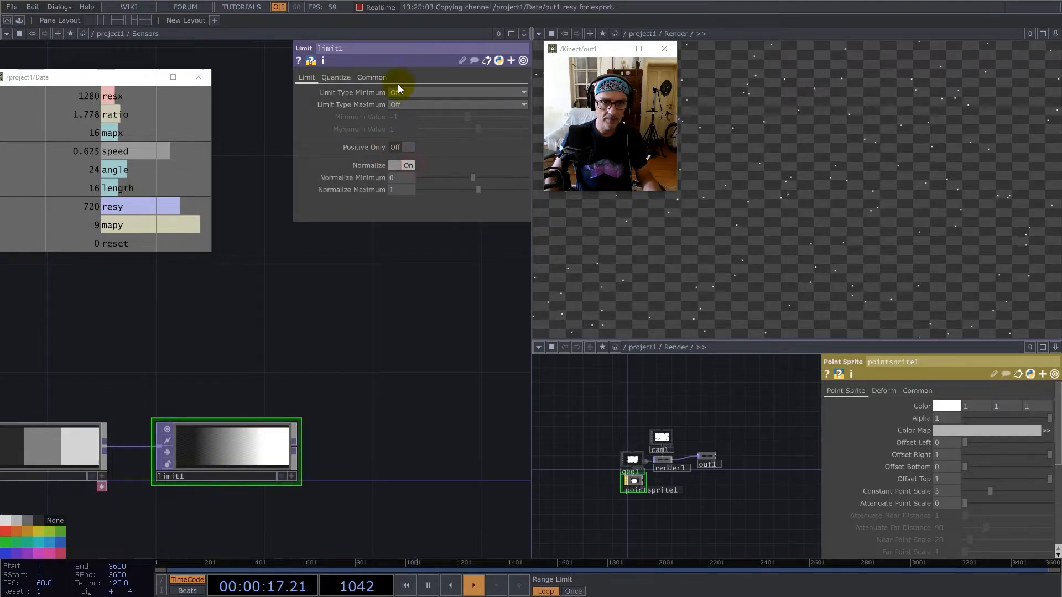
# Set limit1's Input Smoothness and Viewer Smoothness to Nearest Pixel.
pyautogui.click(372, 78)
pyautogui.click(457, 153)
pyautogui.click(457, 176)
pyautogui.click(457, 177)
pyautogui.click(430, 200)
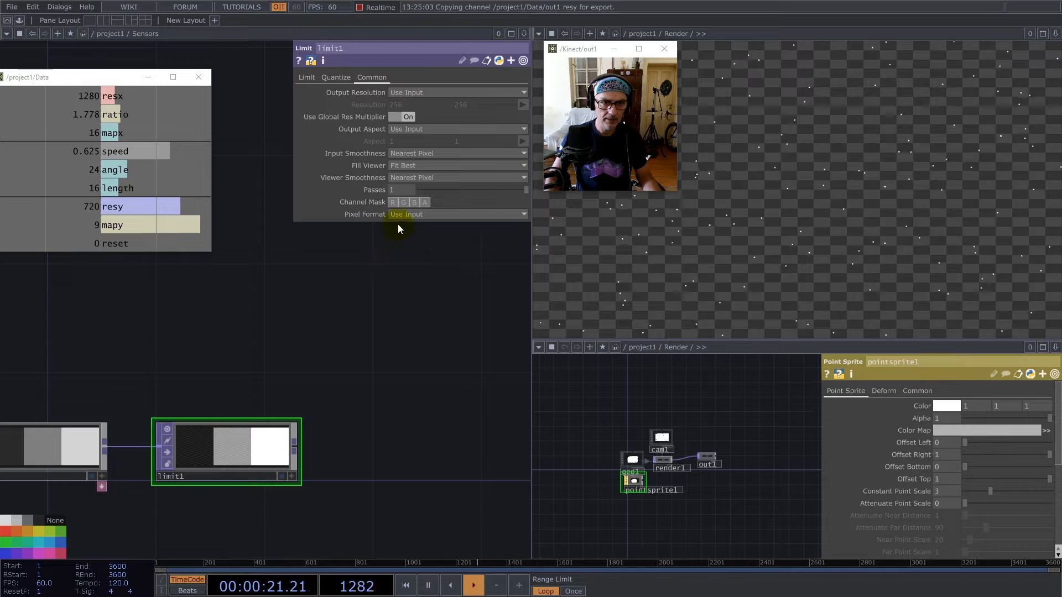
# Set ramp1's Pixel Format to 32-bit float (Mono).
pyautogui.click(78, 427)
pyautogui.click(371, 78)
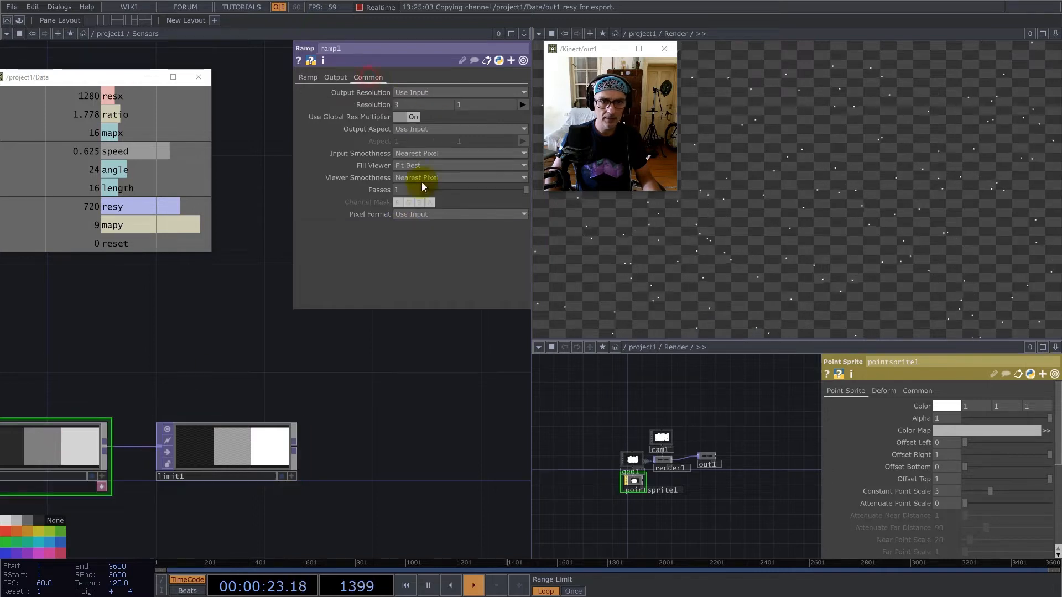
pyautogui.click(431, 221)
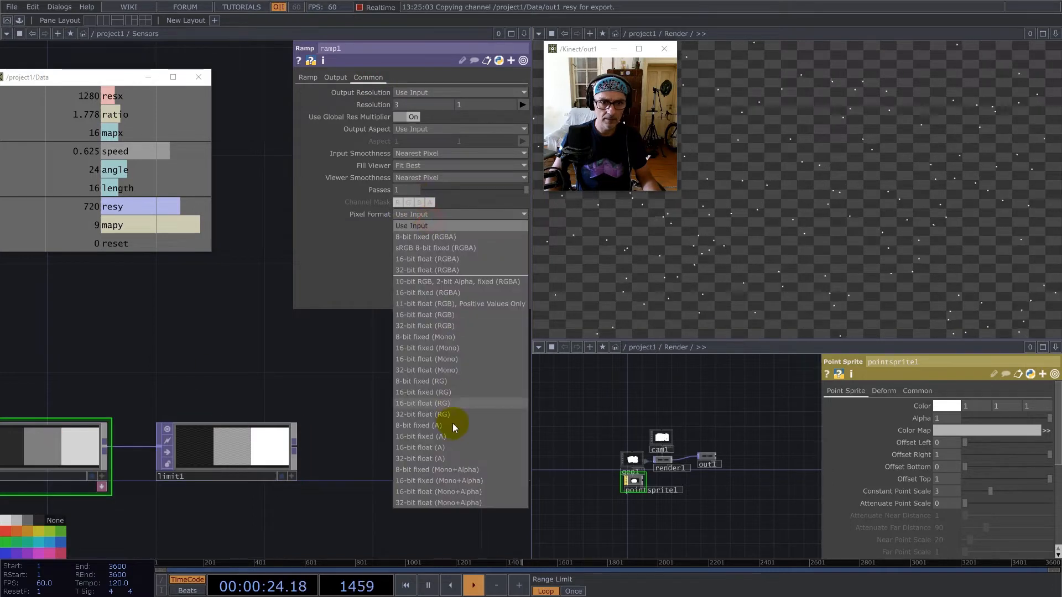
pyautogui.click(451, 370)
pyautogui.scroll(-5, 314, 430)
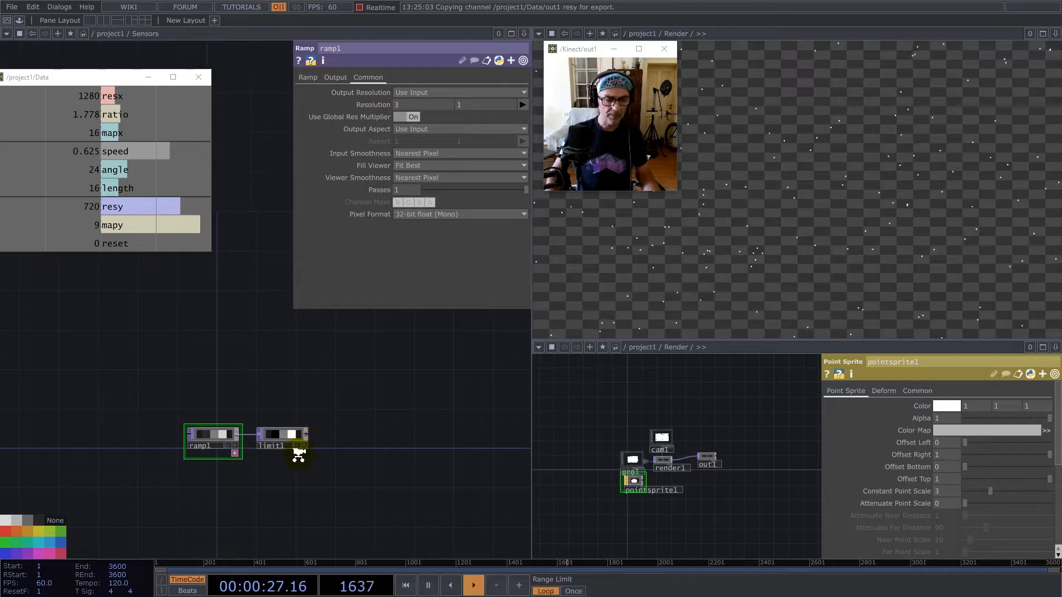
# Add a Math TOP after limit1 and line it up with the chain.
pyautogui.scroll(3, 298, 454)
pyautogui.rightClick(317, 419)
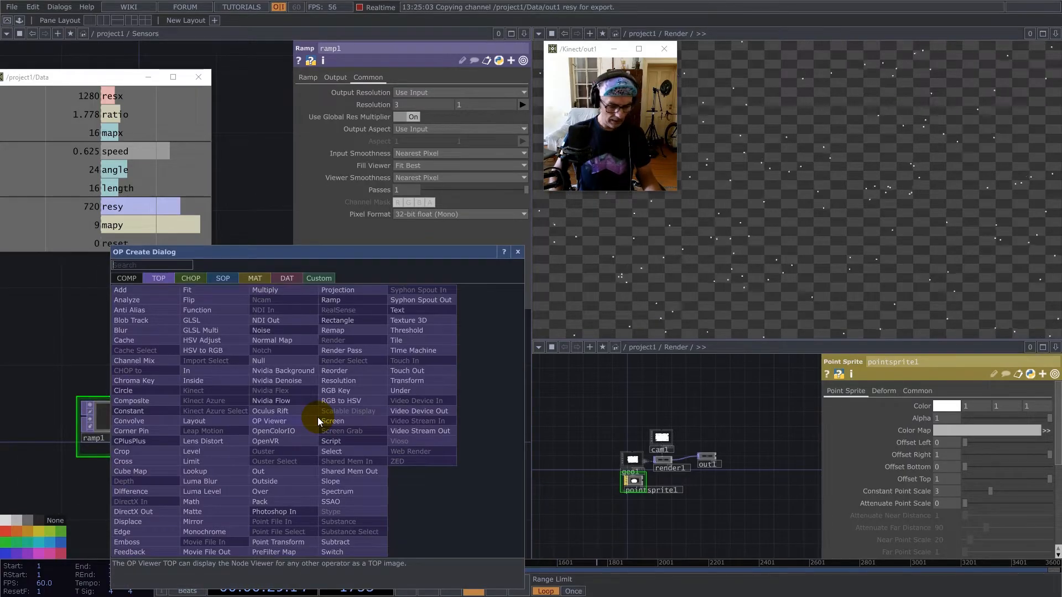
pyautogui.write('mat')
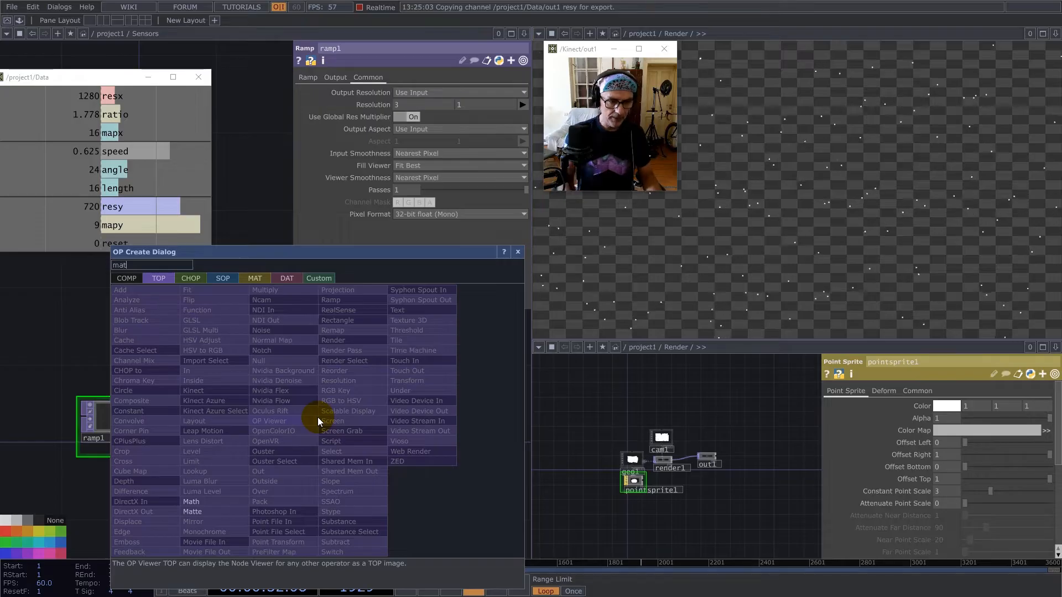
pyautogui.click(208, 502)
pyautogui.click(425, 425)
pyautogui.moveTo(425, 425); pyautogui.dragTo(425, 405)
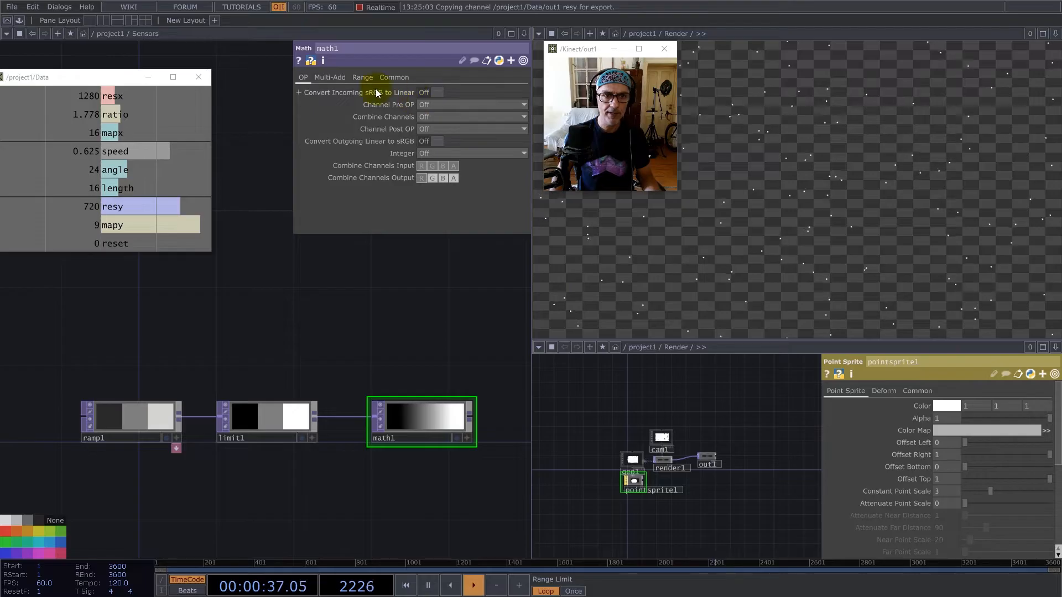
# Set math1's Multi-Add Multiply to the degrees-to-radians expression math.pi*2/360.
pyautogui.click(330, 77)
pyautogui.click(426, 105)
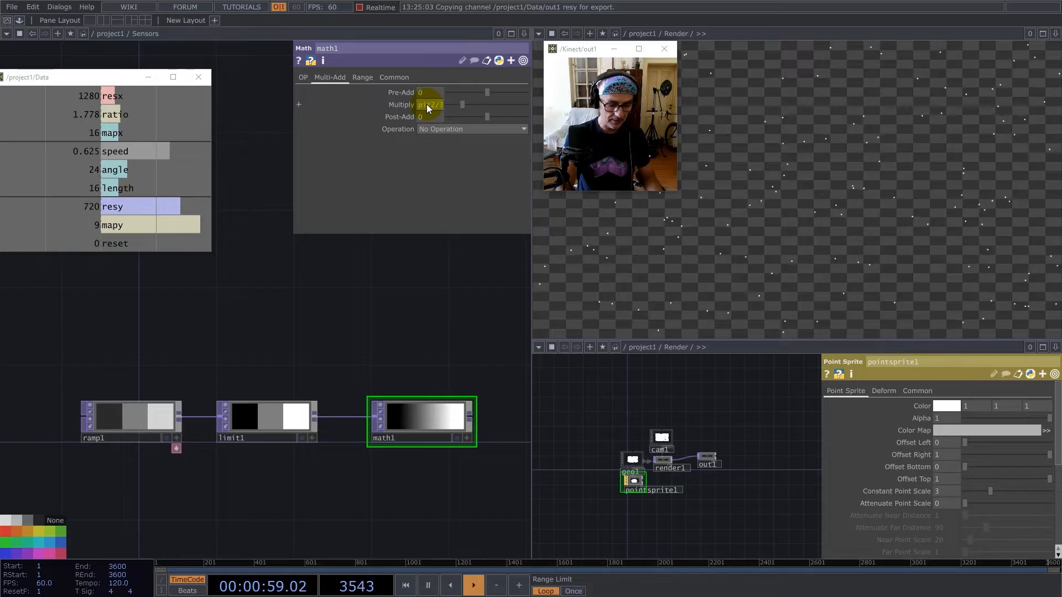
pyautogui.press('Return')
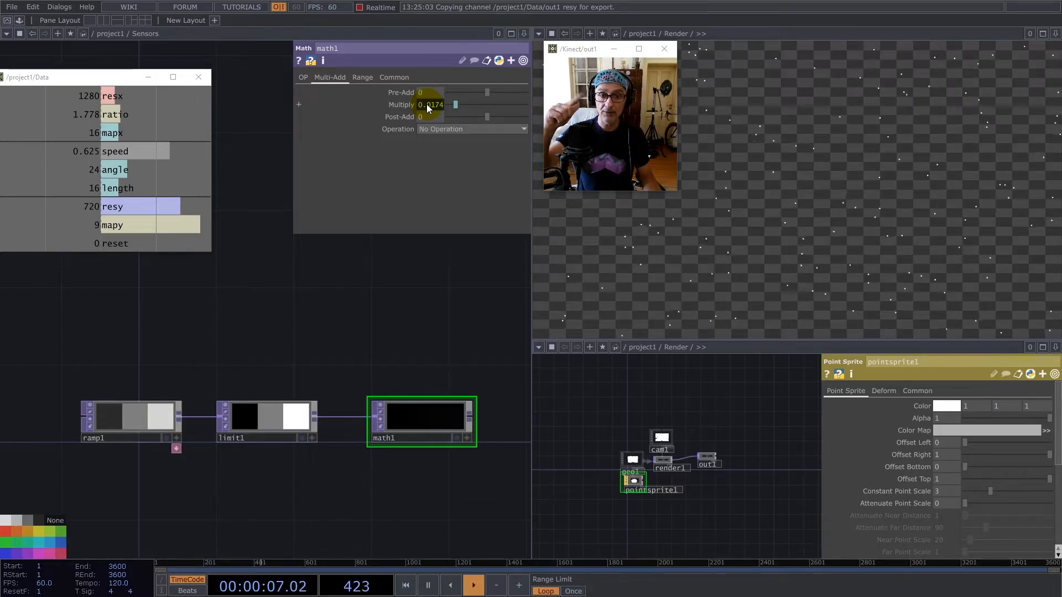
# Reference Data's angle channel in math1's Post-Add and cut the expression parent(2).op('Data/out1')['angle'] out for reuse.
pyautogui.moveTo(122, 176); pyautogui.dragTo(404, 116)
pyautogui.moveTo(426, 121); pyautogui.dragTo(426, 120)
pyautogui.click(429, 125)
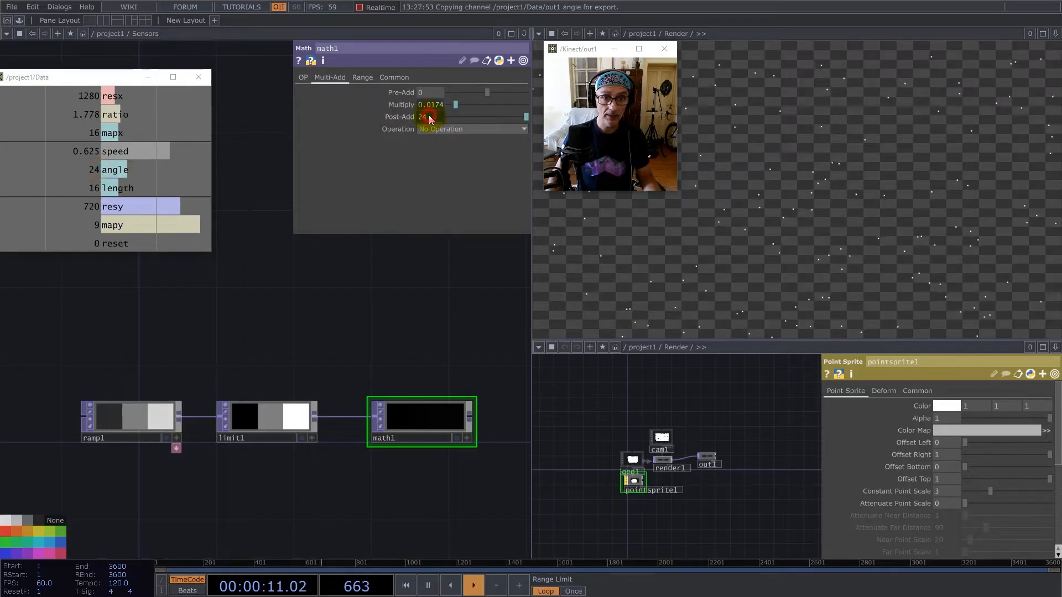
pyautogui.click(335, 129)
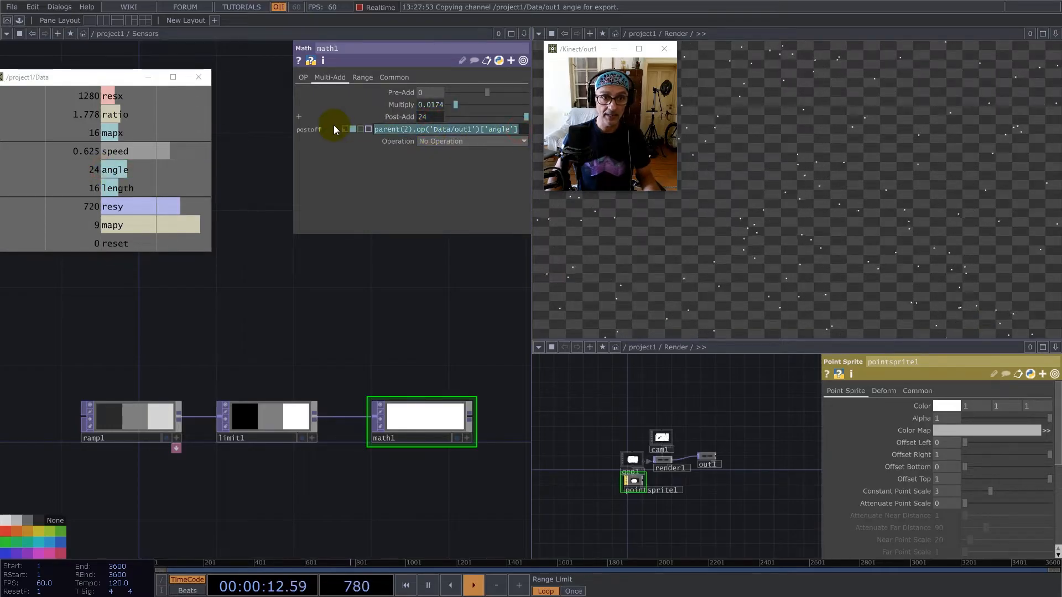
pyautogui.hotkey('ctrl', 'x')
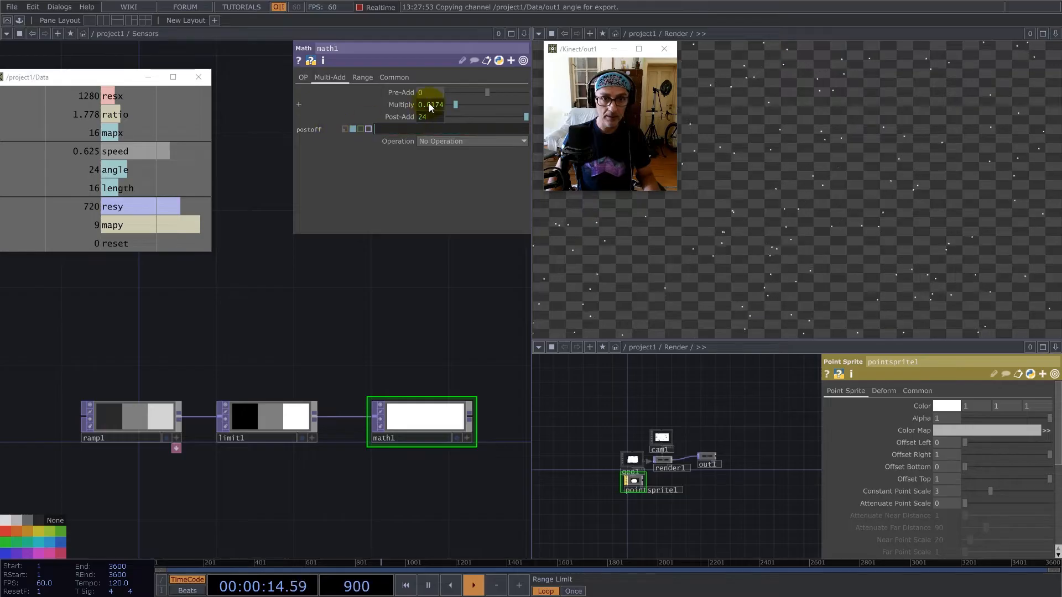
# Extend math1's Multiply expression so that math.pi*2/360 is multiplied by twice the parent(2).op('Data/out1')['angle'] reference.
pyautogui.click(430, 104)
pyautogui.click(445, 117)
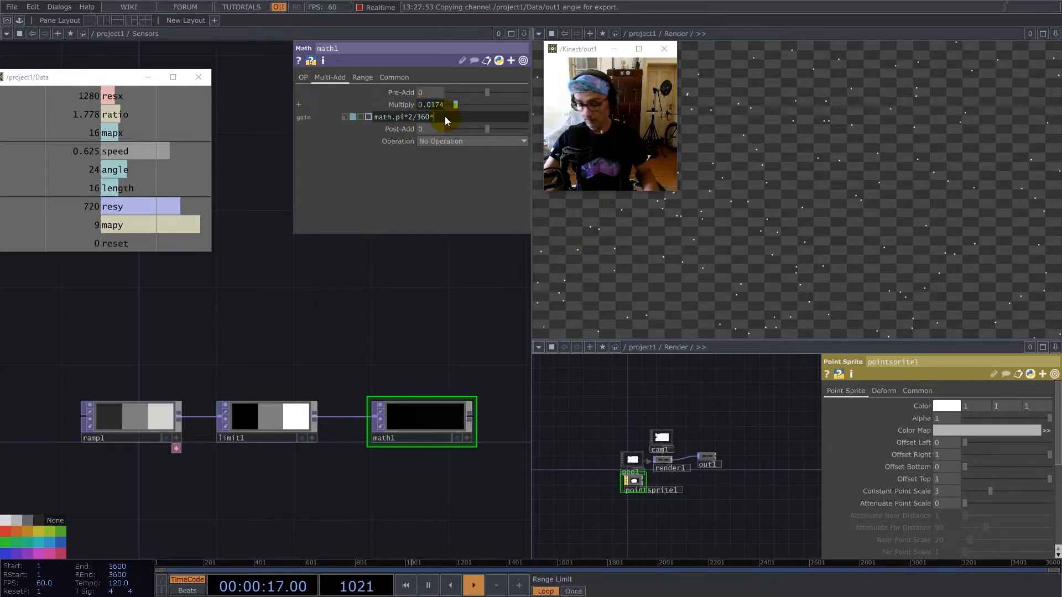
pyautogui.write('*')
pyautogui.hotkey('ctrl', 'v')
pyautogui.press('Return')
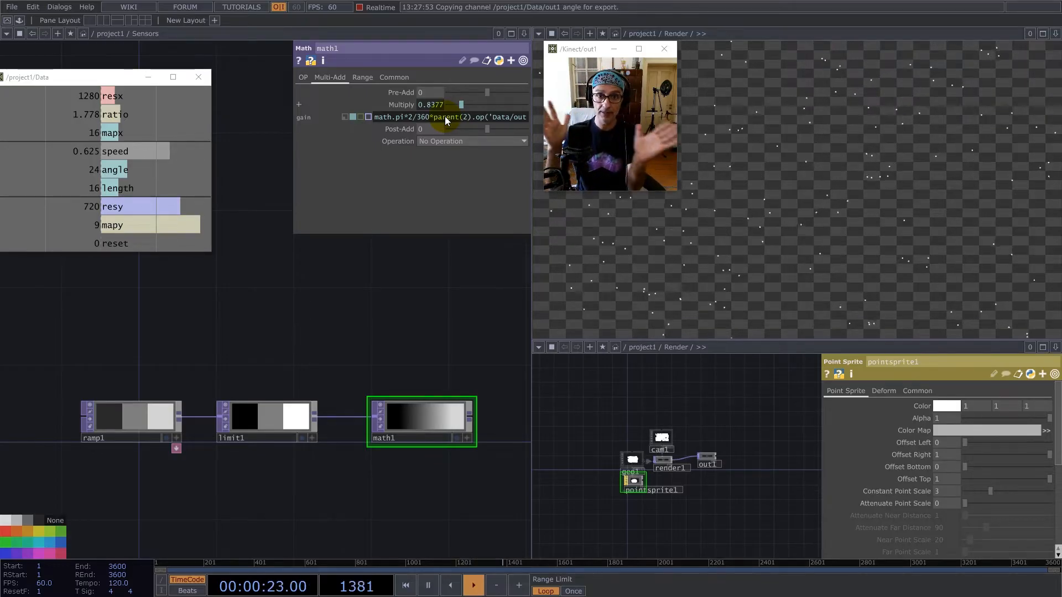
# Set math1's Input Smoothness and Viewer Smoothness to Nearest Pixel.
pyautogui.click(393, 78)
pyautogui.click(436, 157)
pyautogui.click(438, 176)
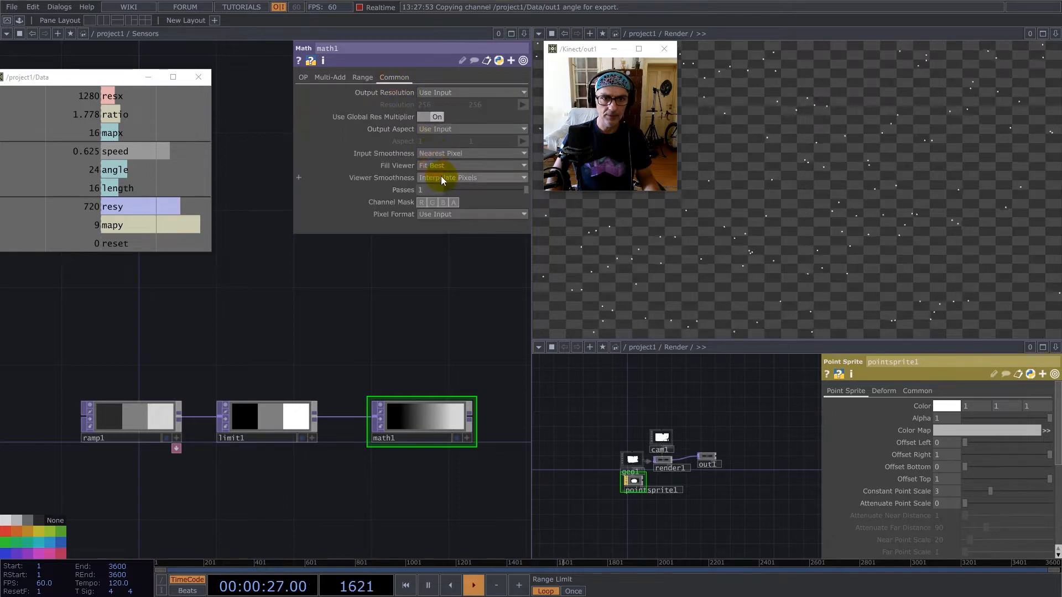
pyautogui.click(440, 178)
pyautogui.click(445, 201)
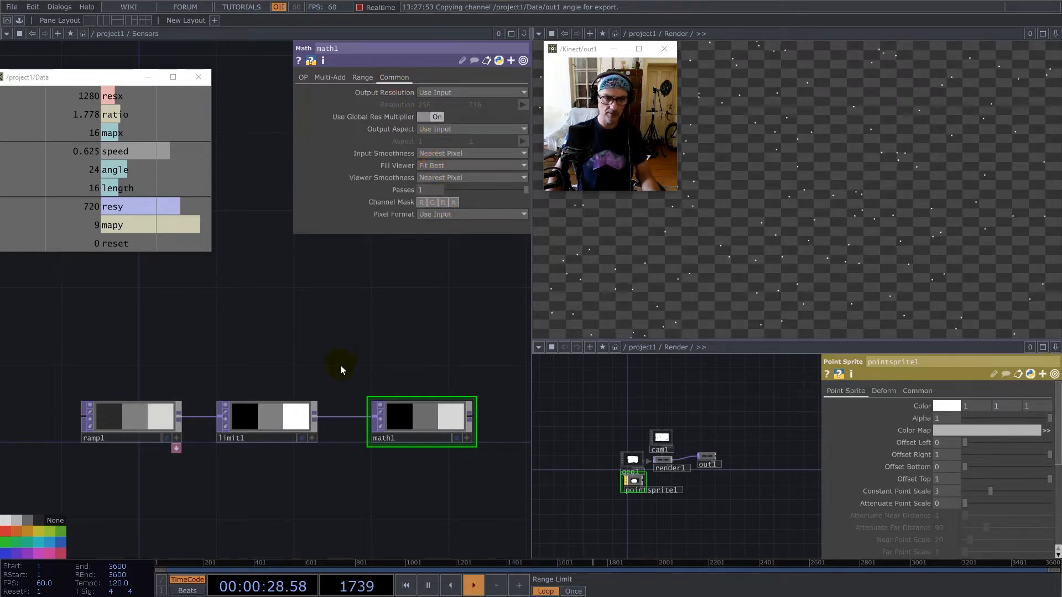
# Add a Function TOP fed by math1's output and place it above and beyond math1 in the network.
pyautogui.moveTo(341, 365); pyautogui.dragTo(177, 384)
pyautogui.moveTo(234, 439); pyautogui.dragTo(289, 440)
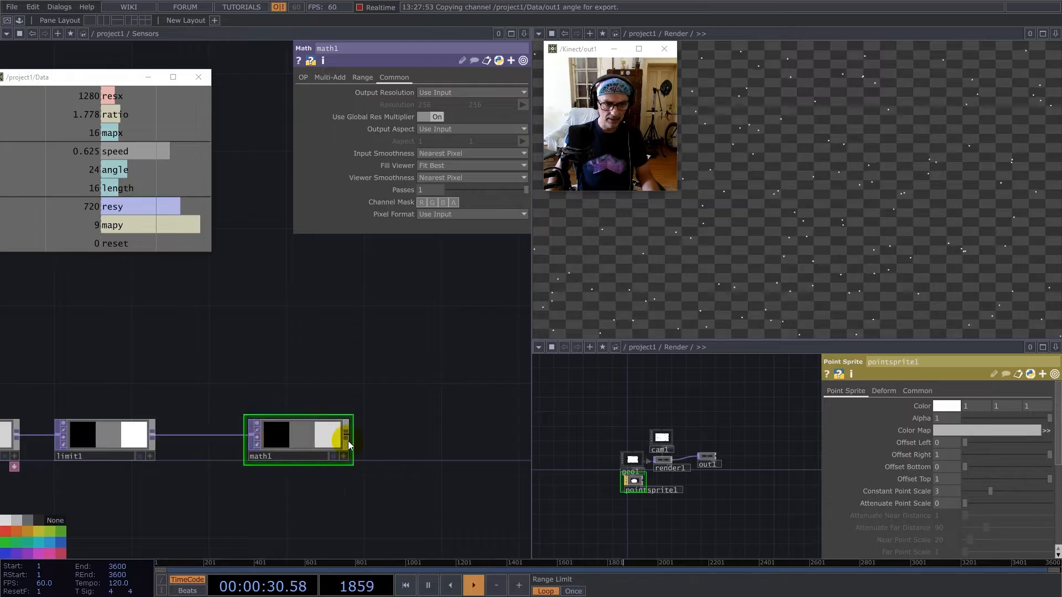
pyautogui.rightClick(347, 435)
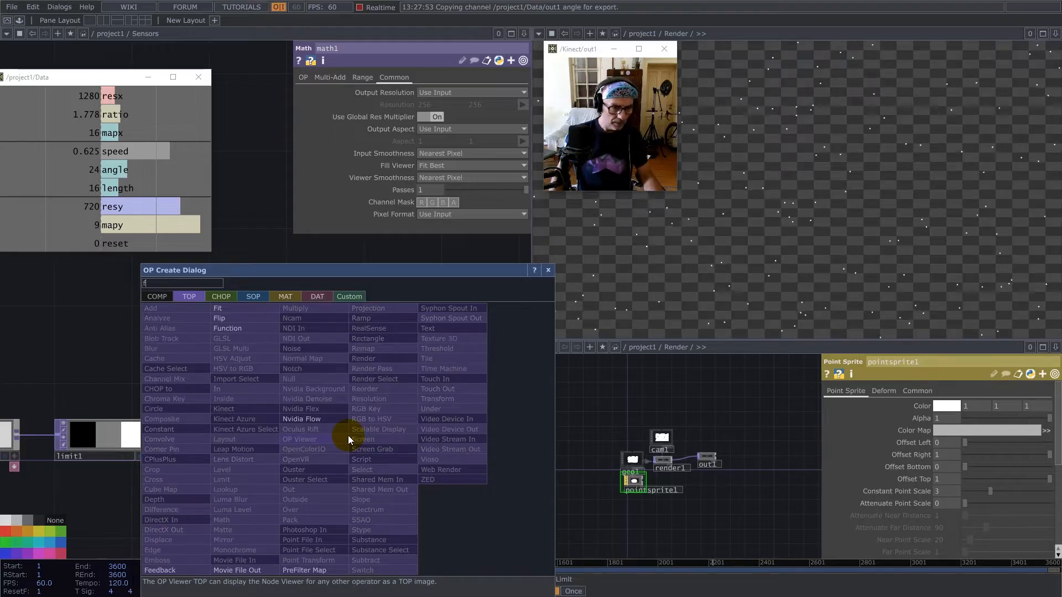
pyautogui.write('f')
pyautogui.click(232, 328)
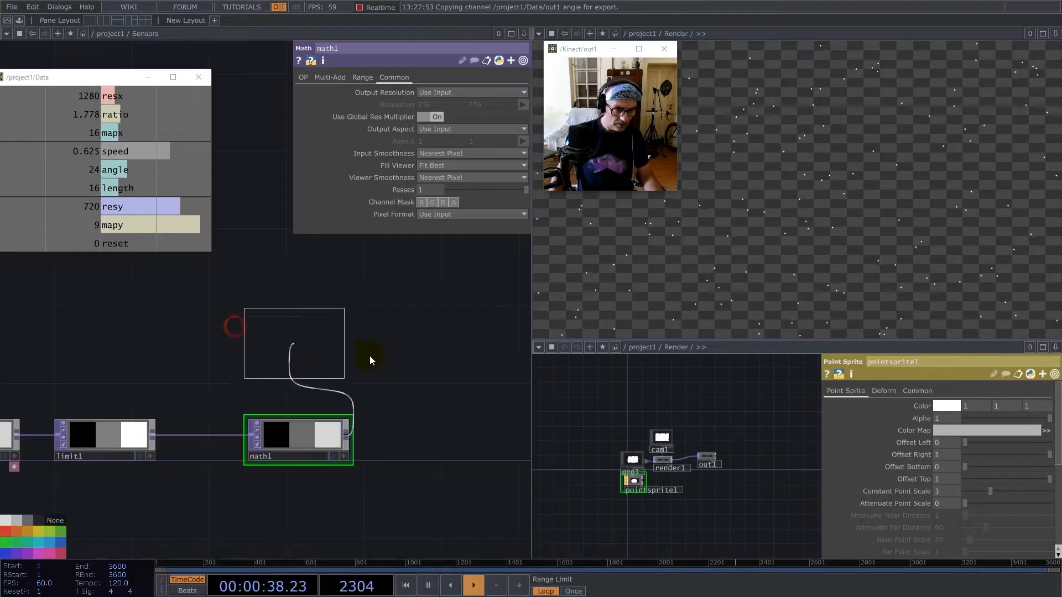
pyautogui.click(449, 375)
pyautogui.moveTo(434, 422); pyautogui.dragTo(287, 425)
pyautogui.moveTo(317, 372); pyautogui.dragTo(330, 382)
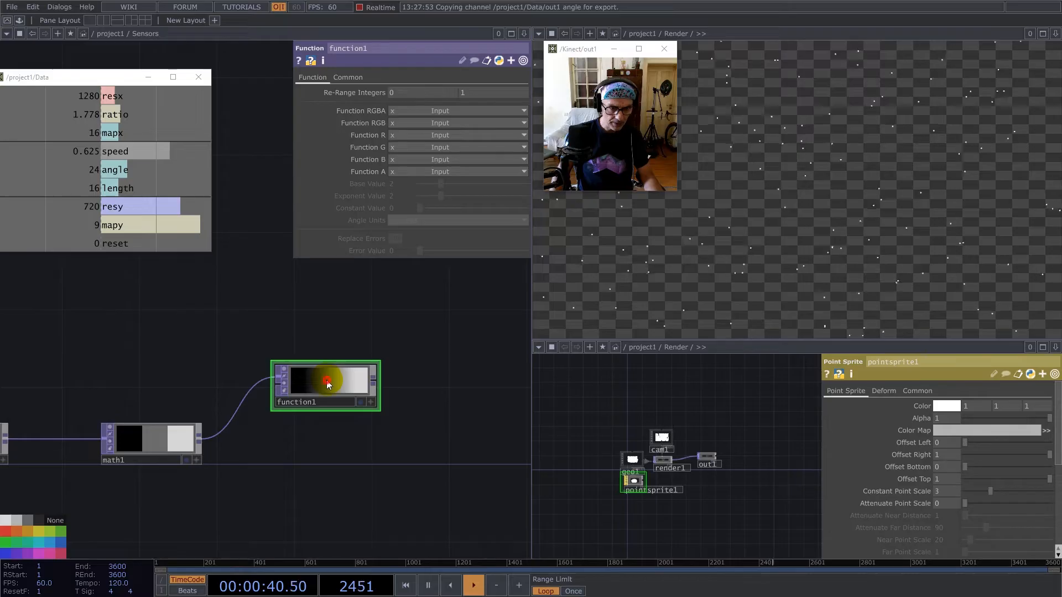
# Set function1's Input Smoothness and Viewer Smoothness to Nearest Pixel.
pyautogui.click(354, 77)
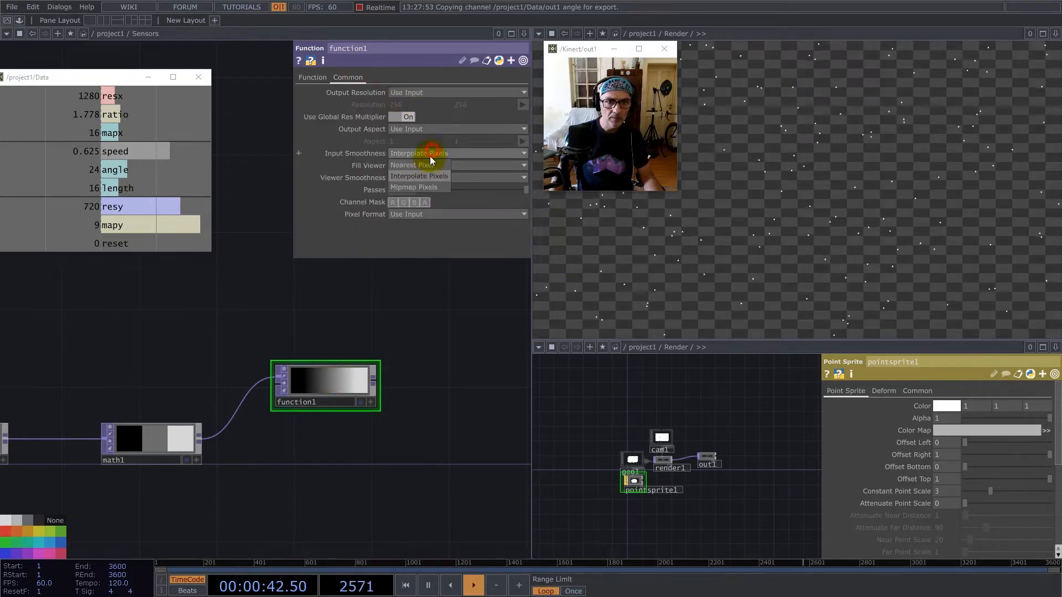
pyautogui.click(433, 177)
pyautogui.click(427, 202)
pyautogui.click(339, 386)
# Set function1's Function R to cos(x) Cosine and its Angle Units to Radians.
pyautogui.click(312, 77)
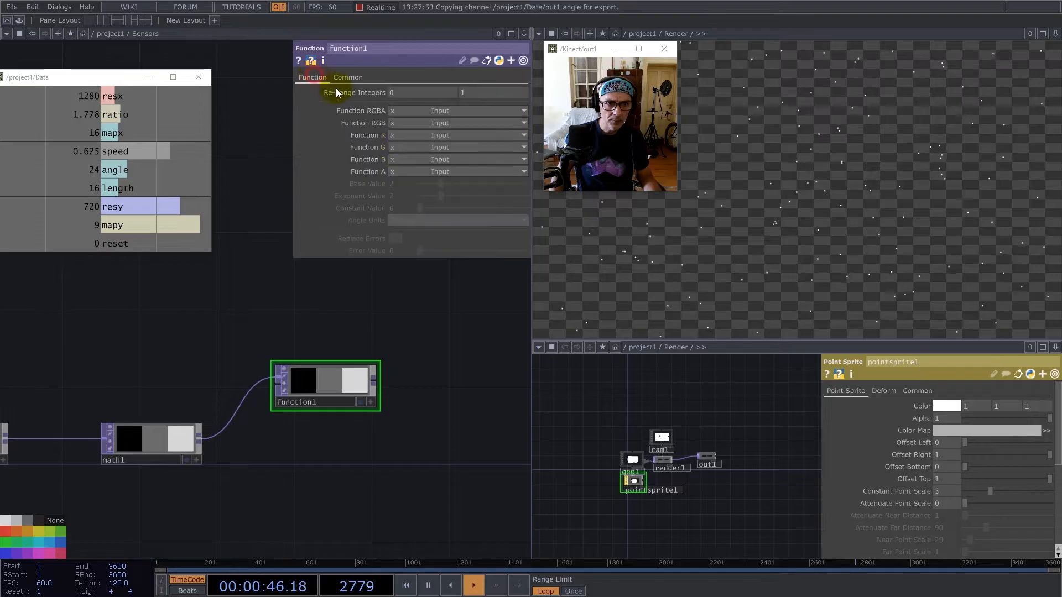
pyautogui.click(406, 135)
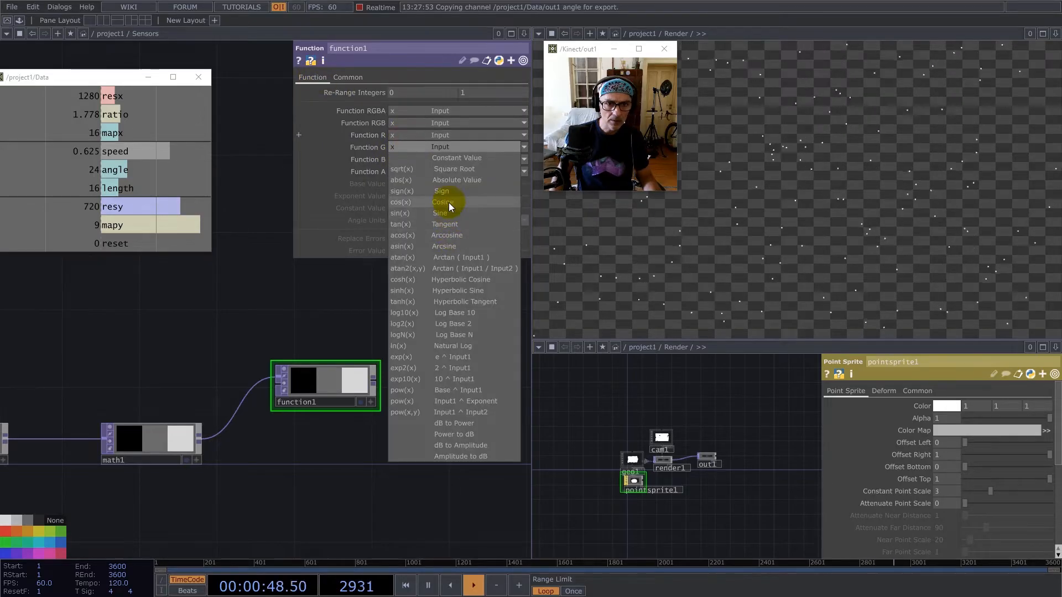
pyautogui.click(449, 206)
pyautogui.moveTo(339, 379); pyautogui.dragTo(379, 379)
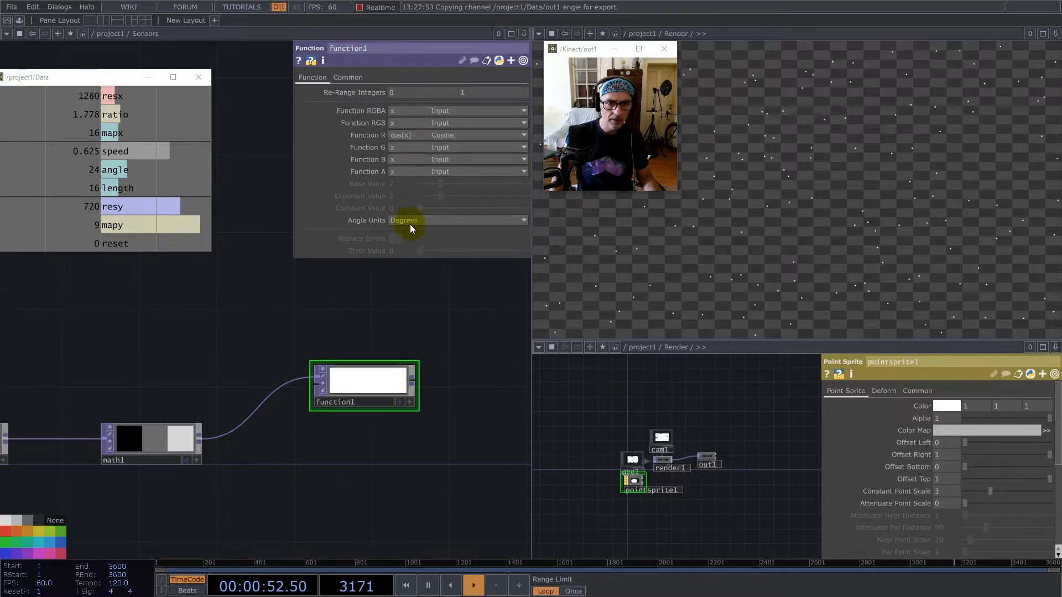
pyautogui.click(427, 220)
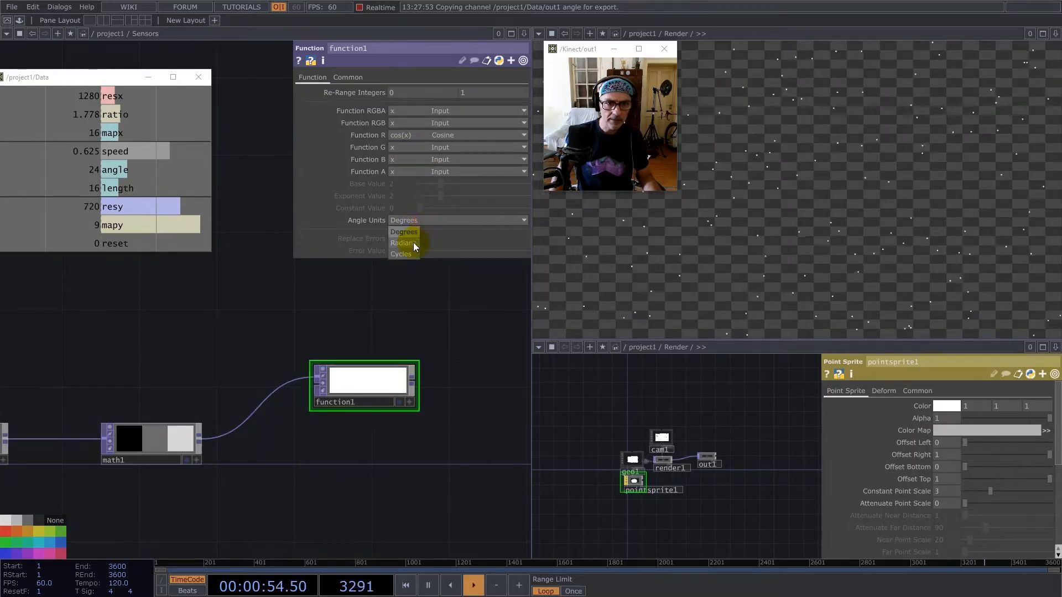
pyautogui.click(414, 237)
# Move function1 up, duplicate it, and place the copy below it, also fed by math1.
pyautogui.click(352, 77)
pyautogui.click(346, 383)
pyautogui.click(365, 379)
pyautogui.moveTo(365, 380); pyautogui.dragTo(363, 360)
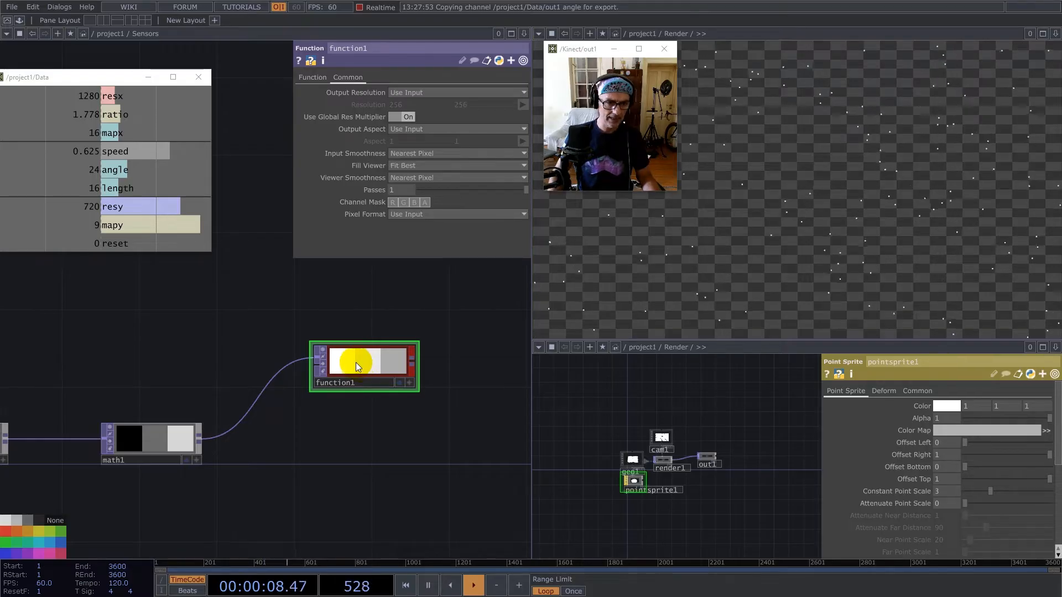
pyautogui.hotkey('ctrl', 'c')
pyautogui.hotkey('ctrl', 'v')
pyautogui.moveTo(364, 432); pyautogui.dragTo(344, 490)
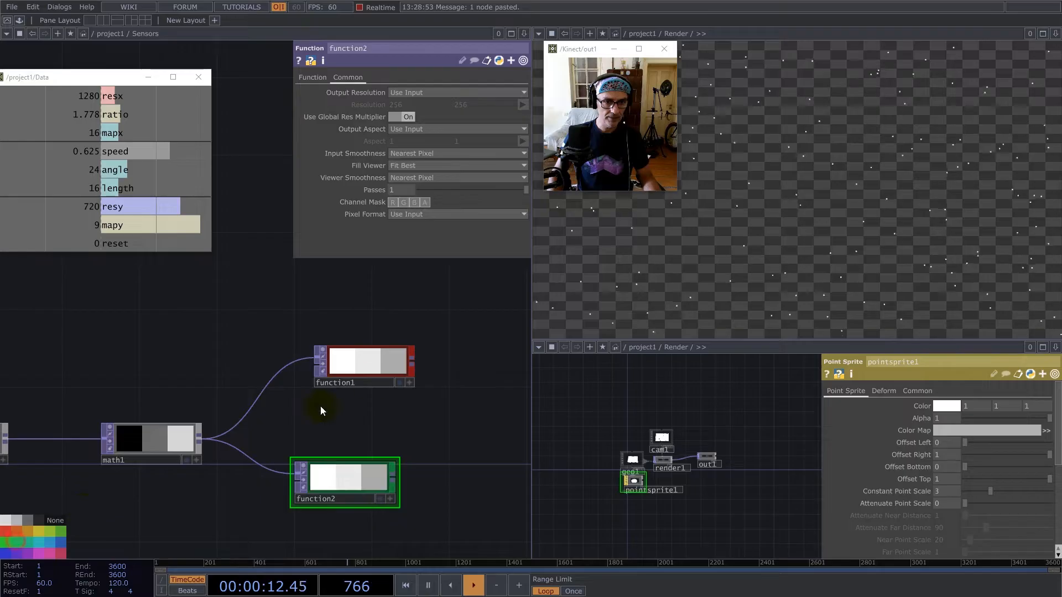
# Set function2's Function R to sin(x) Sine and adjust the node's placement below function1.
pyautogui.click(312, 78)
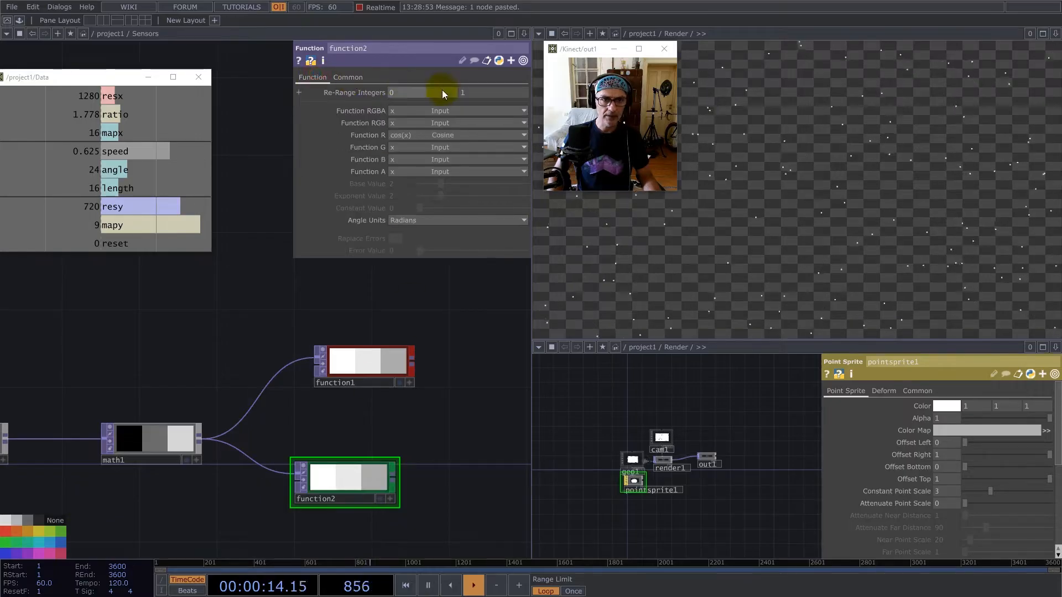
pyautogui.click(439, 135)
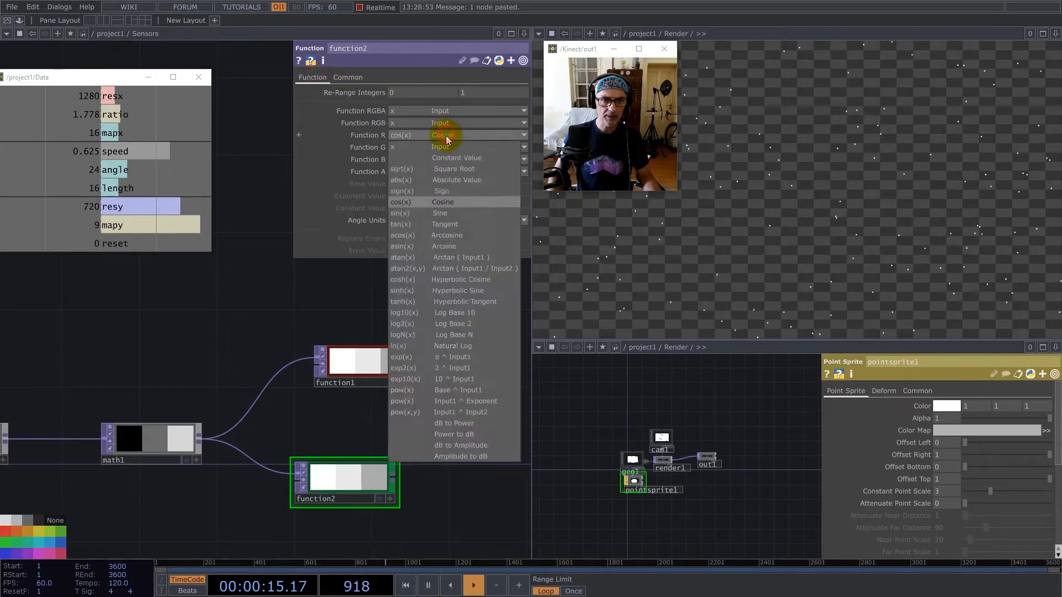
pyautogui.click(443, 213)
pyautogui.moveTo(343, 479); pyautogui.dragTo(366, 498)
# Add a Reorder TOP after function1 and connect function2 to its second input.
pyautogui.moveTo(388, 431); pyautogui.dragTo(340, 382)
pyautogui.scroll(-3, 342, 381)
pyautogui.scroll(-2, 342, 382)
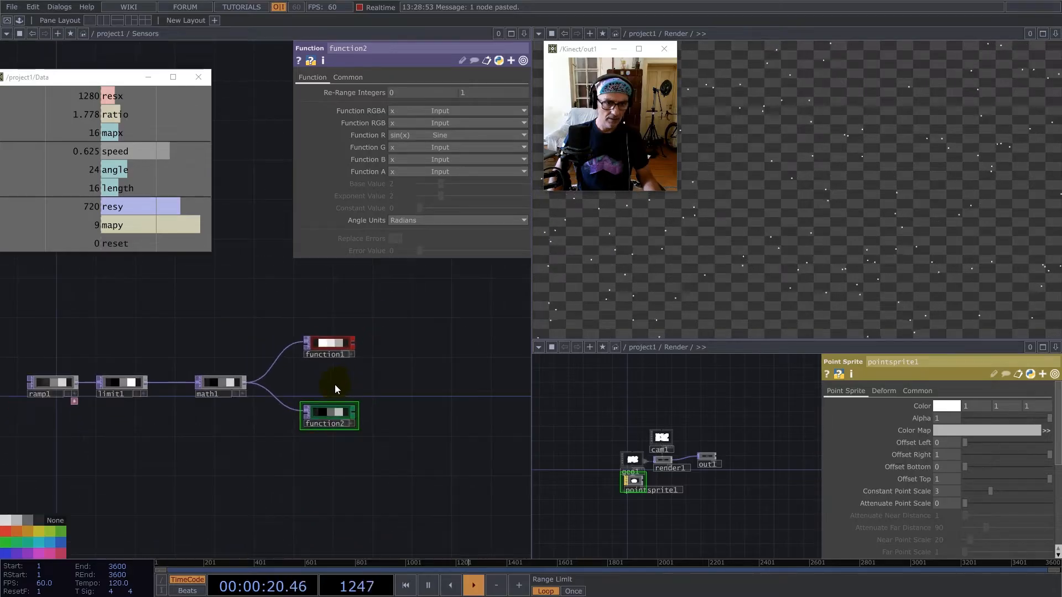
pyautogui.rightClick(354, 340)
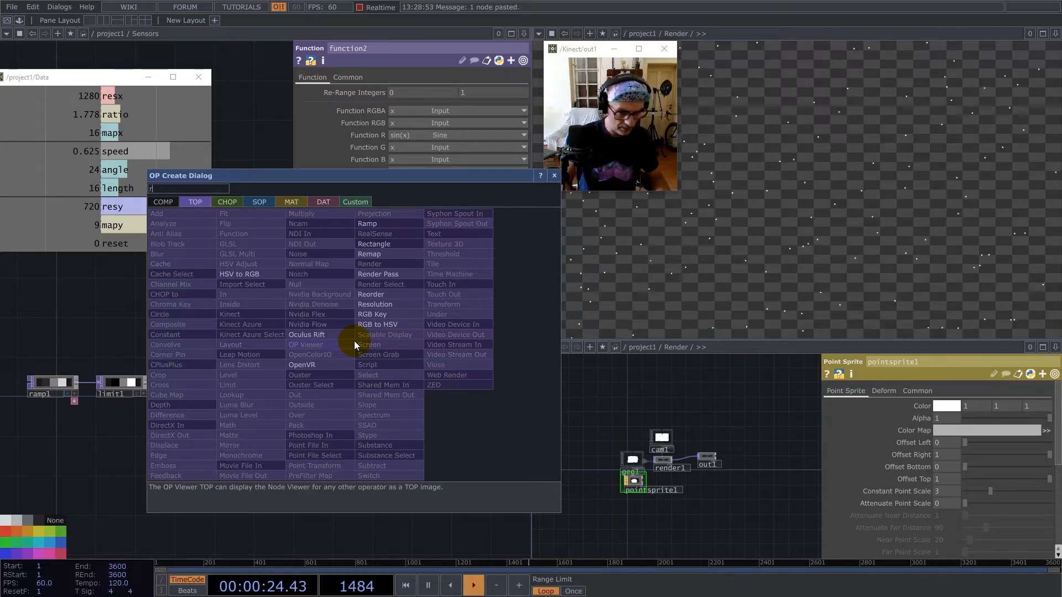
pyautogui.click(382, 302)
pyautogui.click(426, 384)
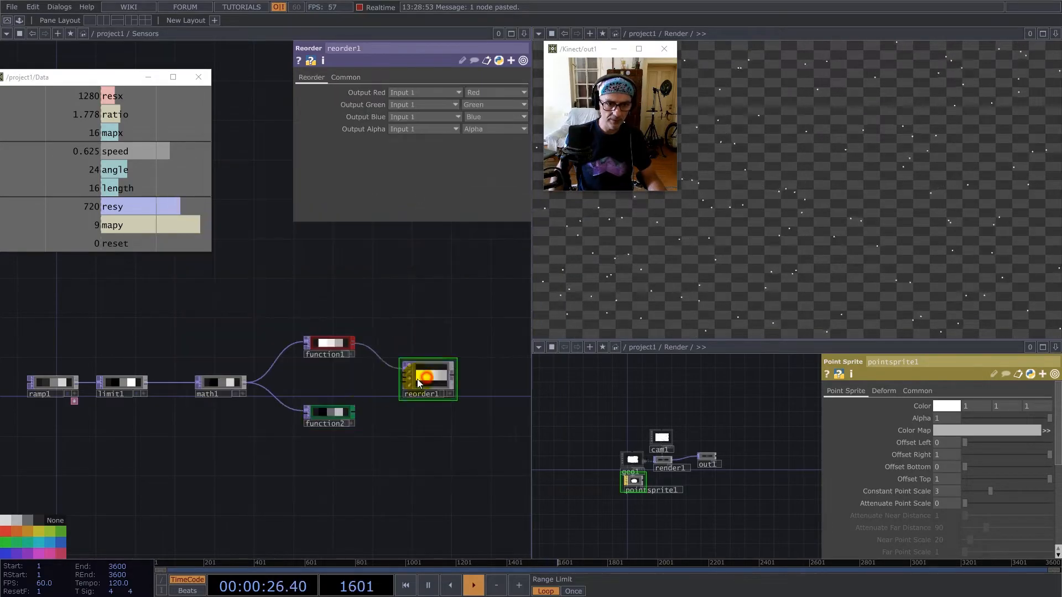
pyautogui.click(354, 412)
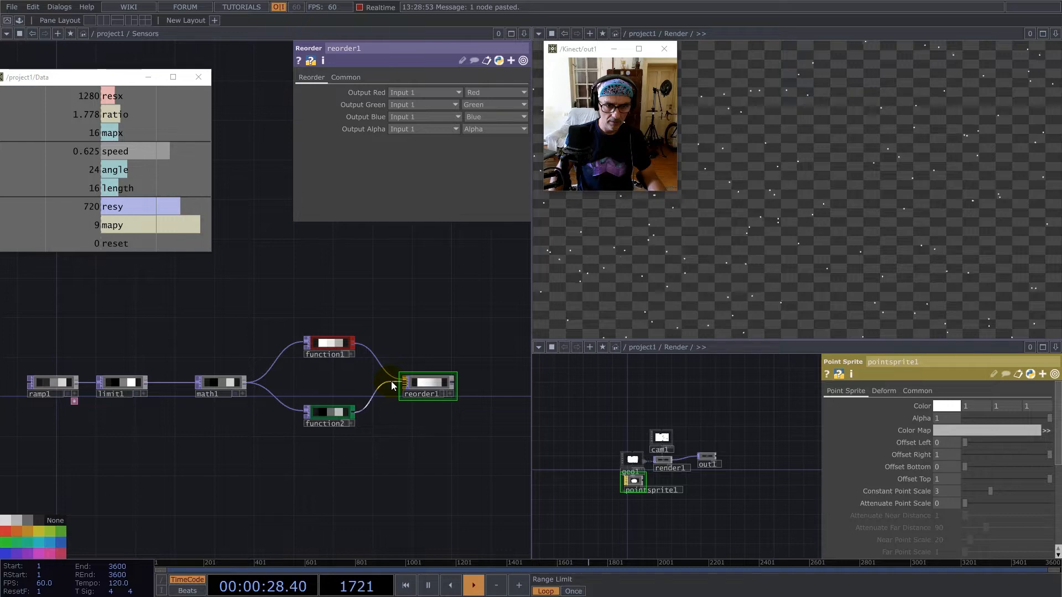
# Set reorder1's Input Smoothness and Viewer Smoothness to Nearest Pixel.
pyautogui.scroll(5, 390, 382)
pyautogui.click(357, 75)
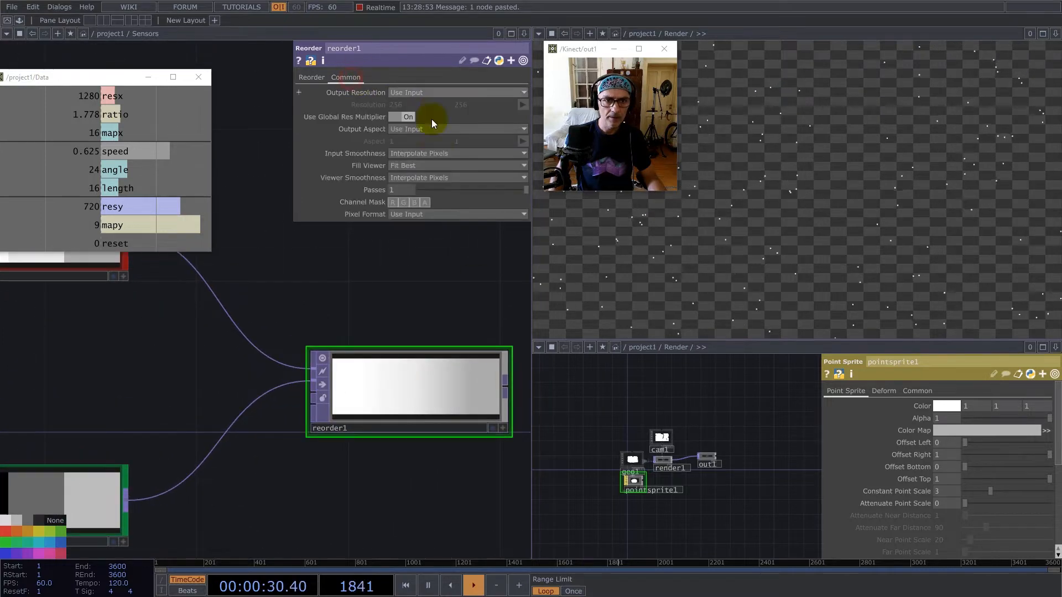
pyautogui.click(433, 177)
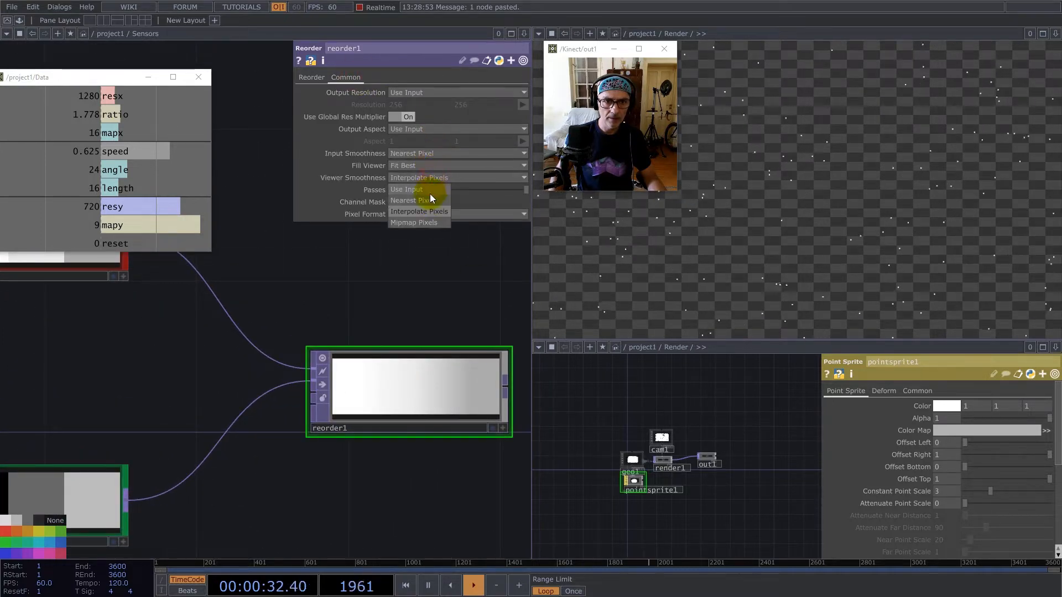
pyautogui.click(430, 191)
# Take reorder1's Output Green from its second input and set the Pixel Format to 32-bit float (RG).
pyautogui.click(311, 77)
pyautogui.click(429, 104)
pyautogui.click(408, 129)
pyautogui.click(361, 76)
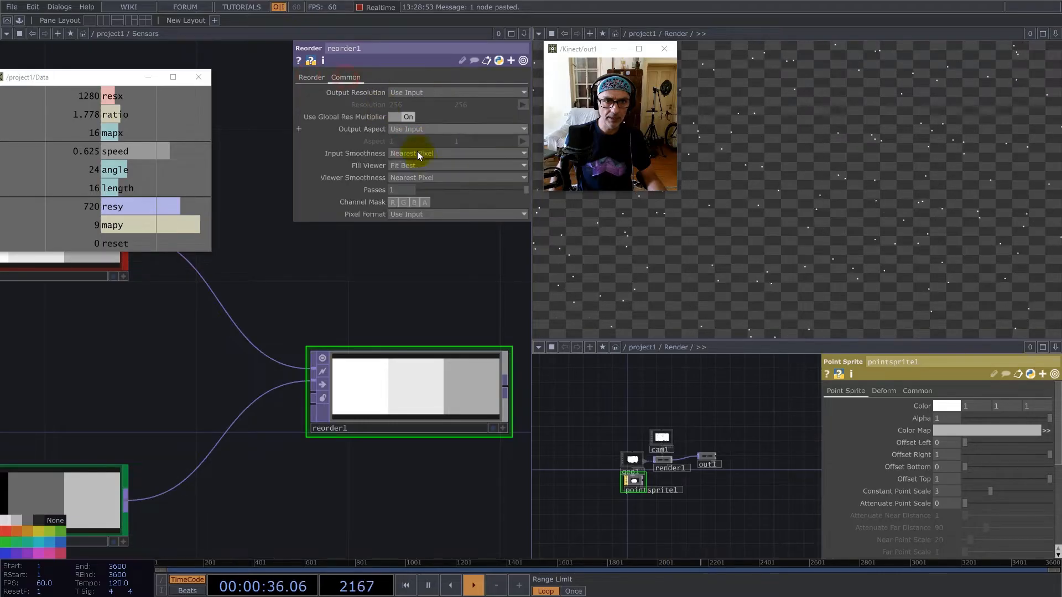
pyautogui.click(429, 214)
pyautogui.click(423, 414)
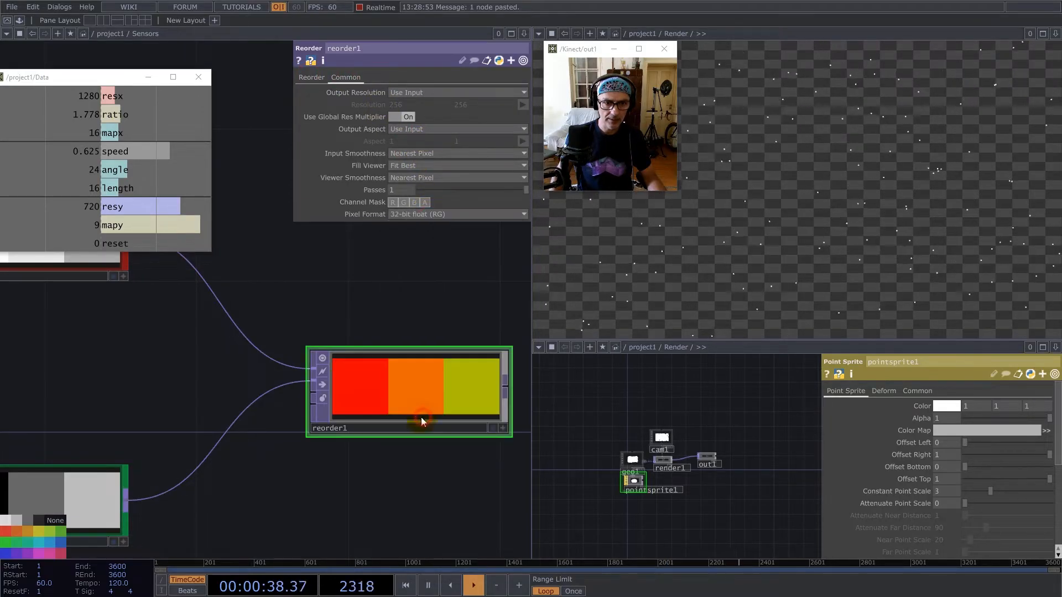
# Add a Null TOP connected to reorder1's output.
pyautogui.scroll(-4, 275, 352)
pyautogui.click(363, 359)
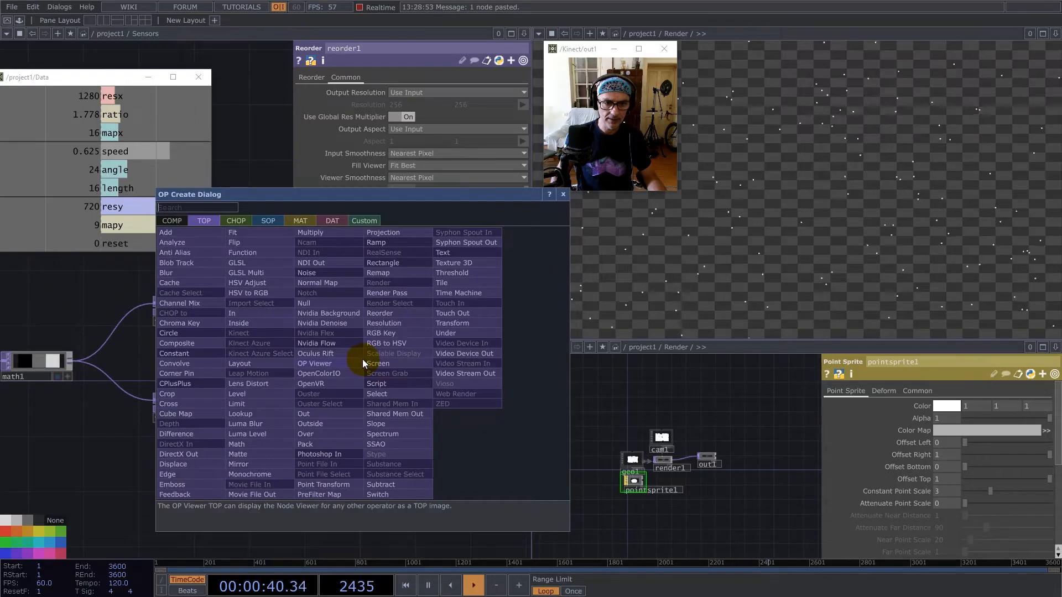
pyautogui.click(313, 301)
pyautogui.click(489, 339)
pyautogui.moveTo(454, 270); pyautogui.dragTo(282, 280)
# Make null1's viewer active and set its Viewer Smoothness to Nearest Pixel.
pyautogui.scroll(5, 322, 330)
pyautogui.click(423, 421)
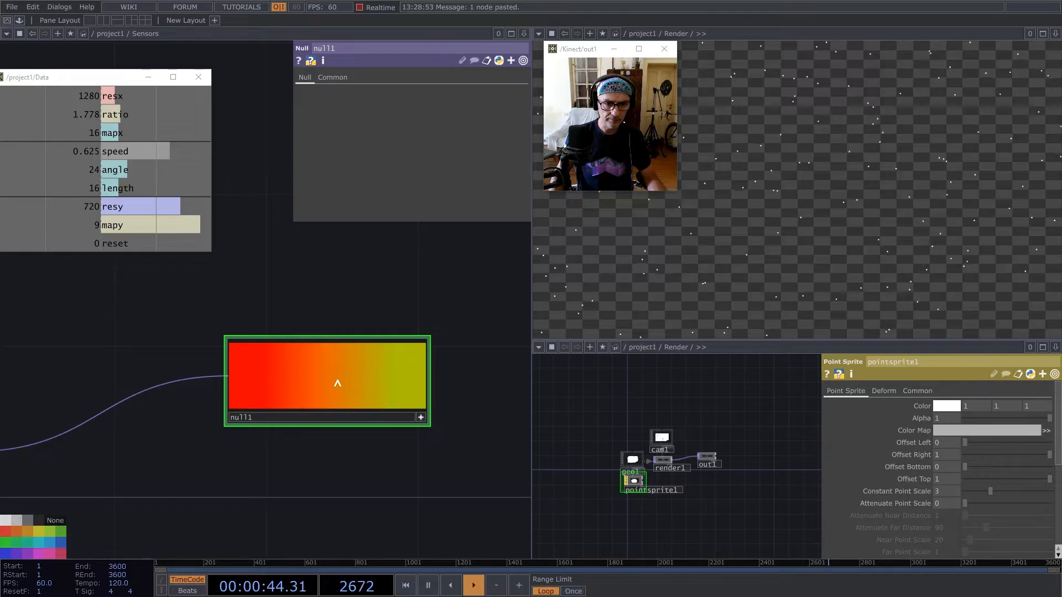
pyautogui.click(333, 77)
pyautogui.click(429, 178)
pyautogui.click(423, 198)
# Switch null1's viewer to View as Points.
pyautogui.rightClick(339, 372)
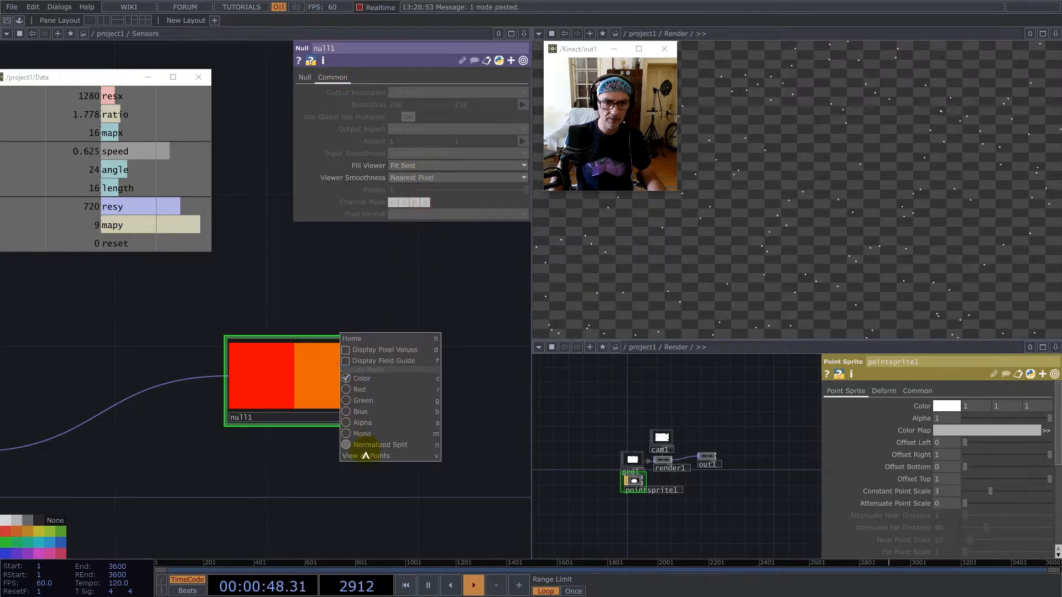
pyautogui.click(365, 453)
pyautogui.scroll(3, 346, 460)
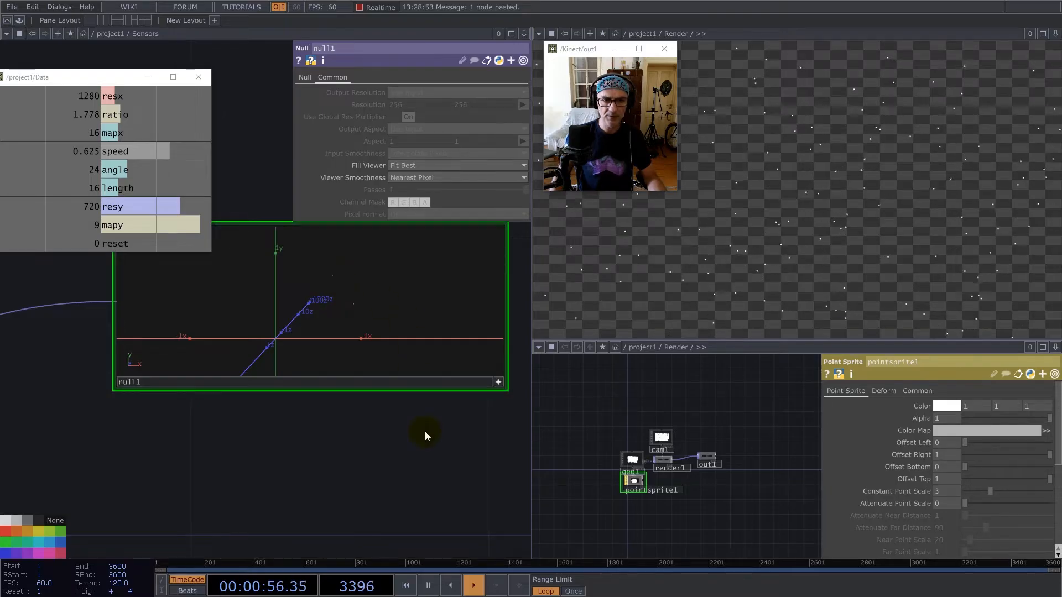
# Set ramp1's Resolution width to 16 and inspect the distribution of points in null1's viewer.
pyautogui.scroll(-7, 415, 471)
pyautogui.moveTo(213, 370); pyautogui.dragTo(320, 300)
pyautogui.scroll(-3, 326, 303)
pyautogui.click(57, 352)
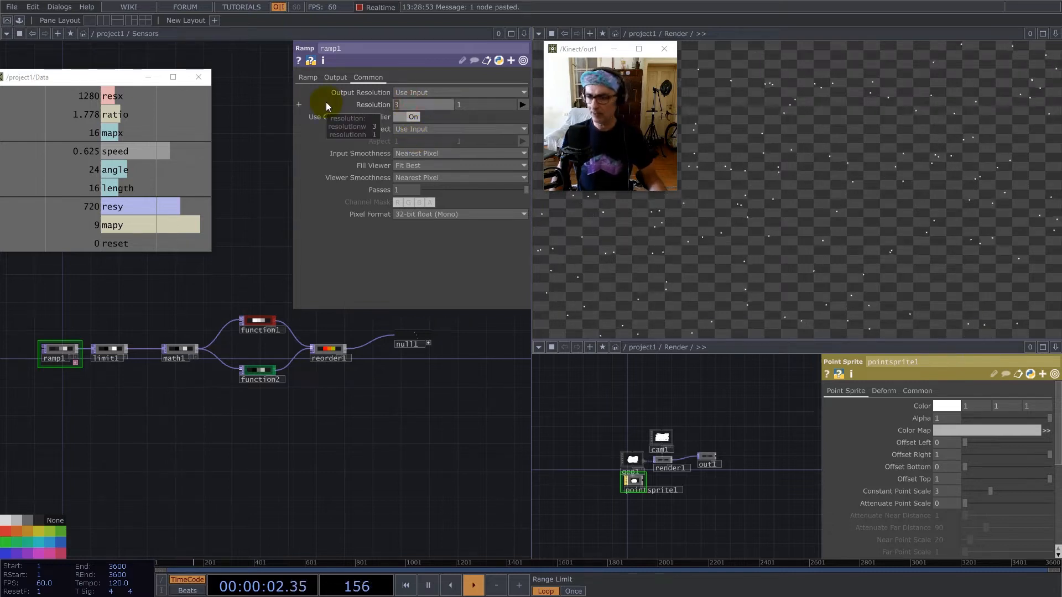
pyautogui.write('16')
pyautogui.press('Return')
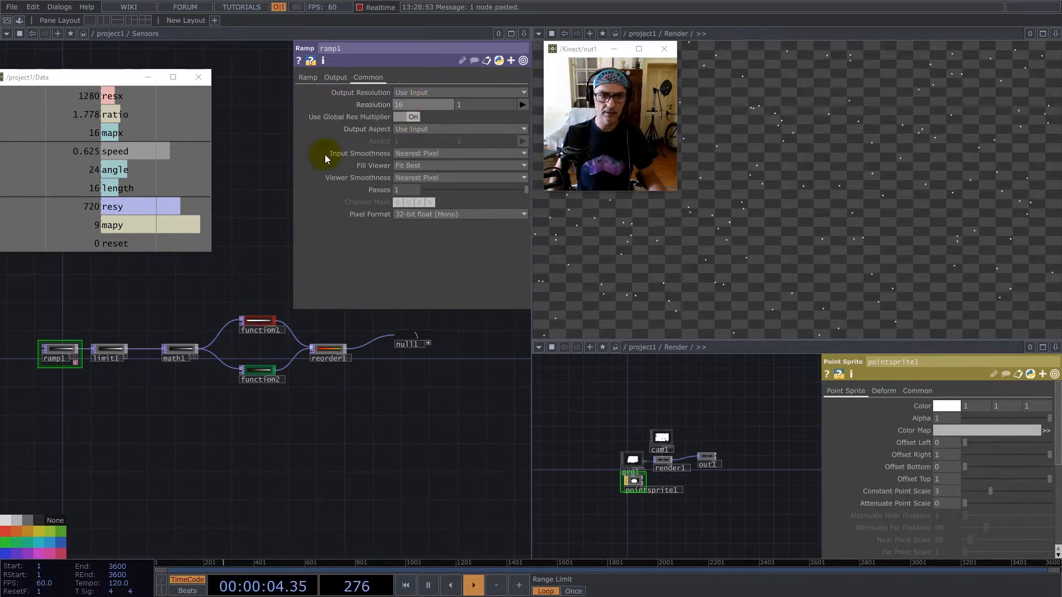
pyautogui.scroll(5, 420, 323)
pyautogui.scroll(3, 506, 413)
pyautogui.scroll(2, 505, 412)
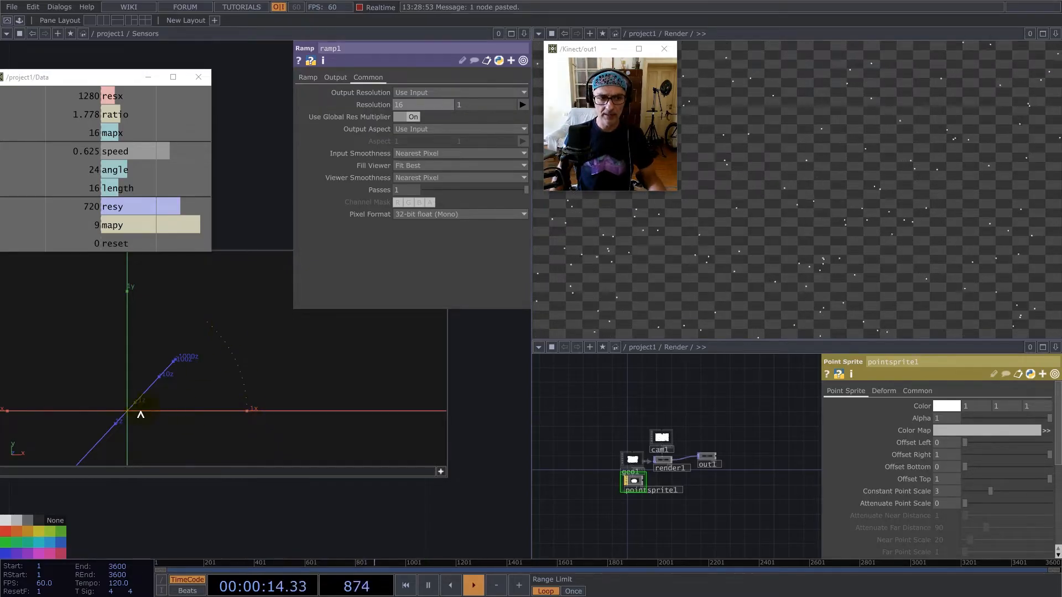
pyautogui.moveTo(355, 374); pyautogui.dragTo(379, 338)
# Set math1's Multi-Add Pre-Add to -1/2 so the angle range is centred on zero.
pyautogui.scroll(-5, 490, 379)
pyautogui.scroll(-6, 332, 437)
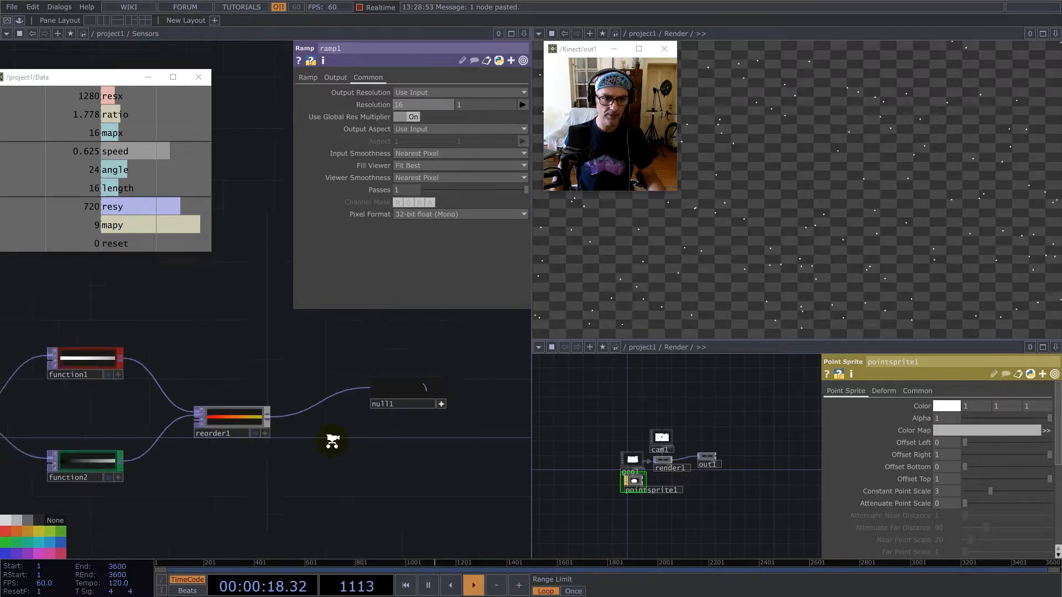
pyautogui.click(136, 431)
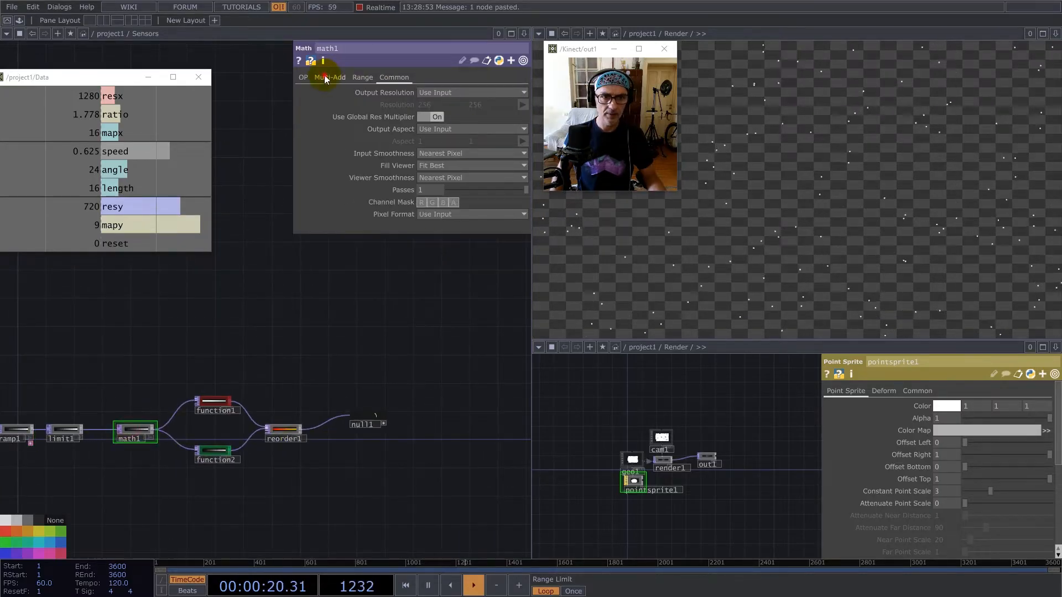
pyautogui.click(327, 77)
pyautogui.write('-1/2')
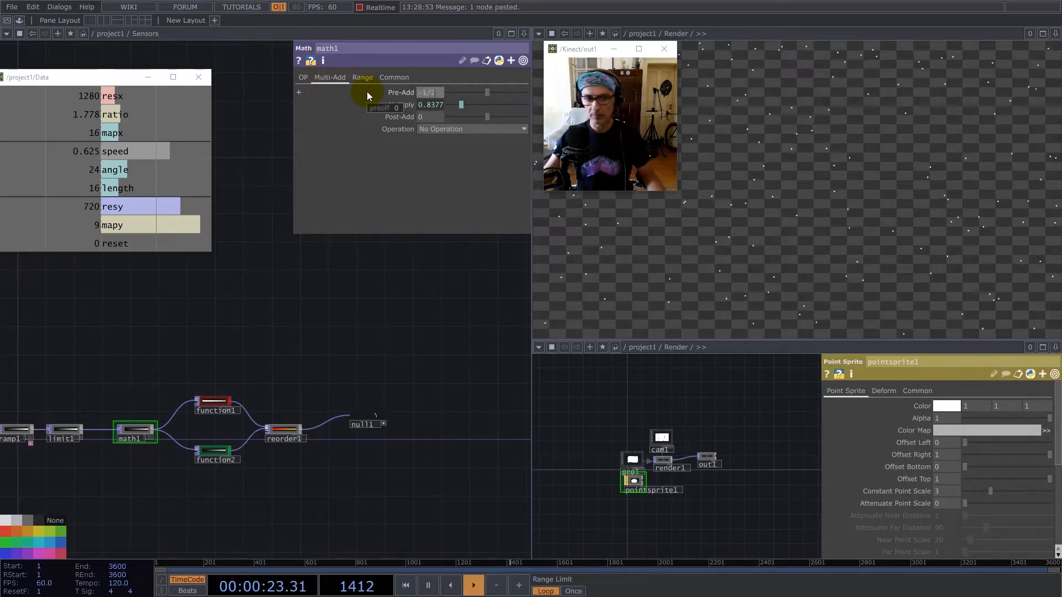
pyautogui.press('Return')
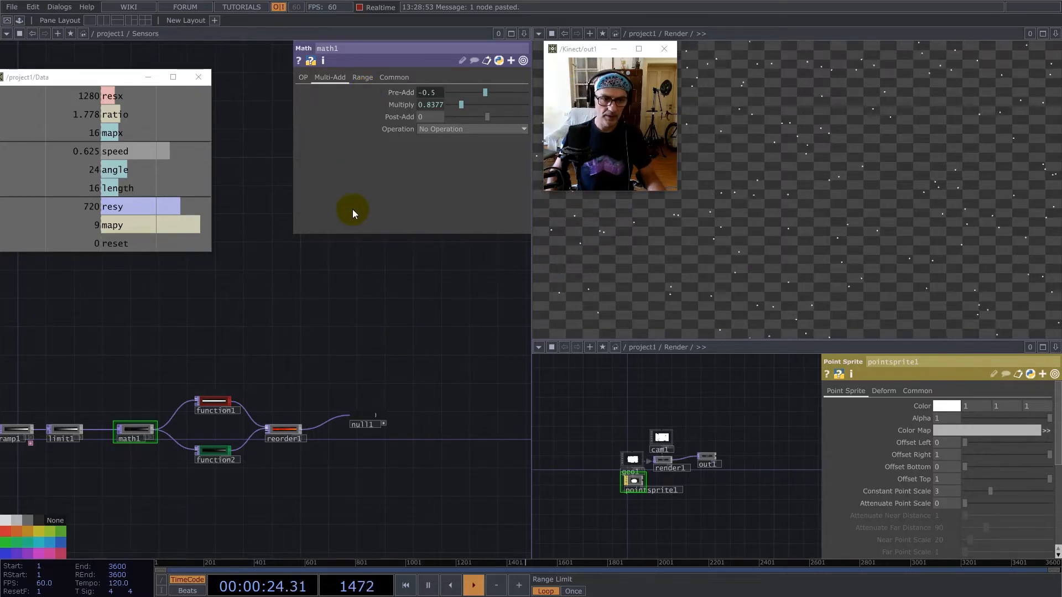
# Check the centred points in null1's viewer and set ramp1's Resolution width back to 3.
pyautogui.scroll(5, 397, 419)
pyautogui.scroll(-5, 505, 343)
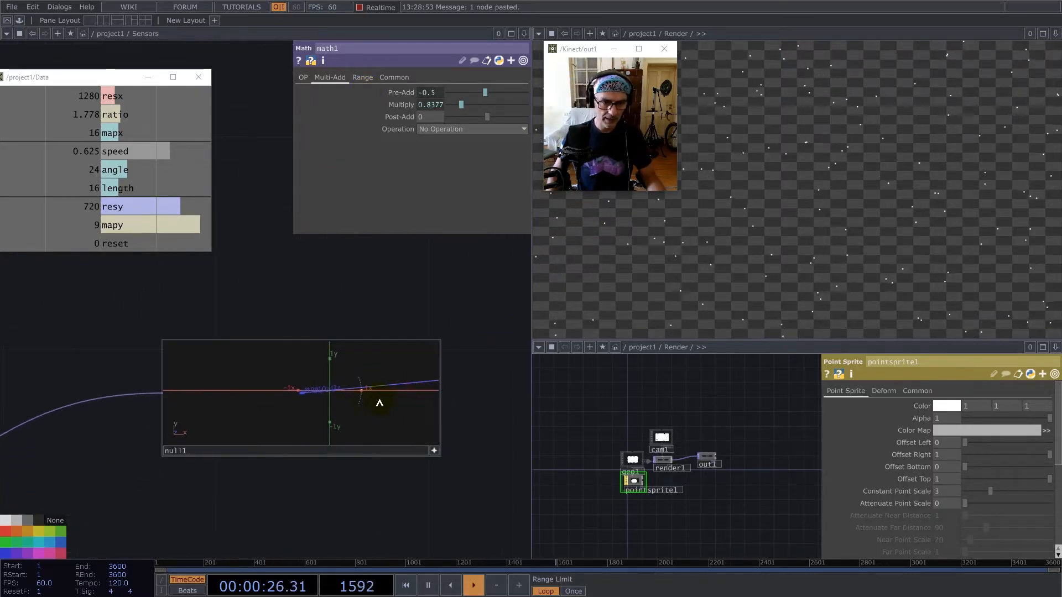
pyautogui.scroll(-3, 480, 378)
pyautogui.click(286, 389)
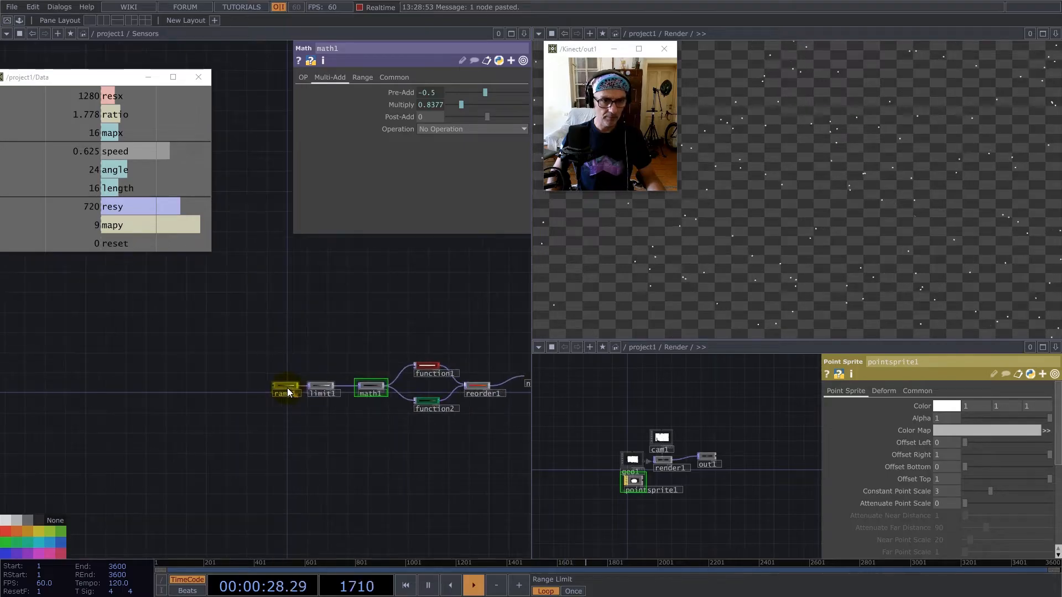
pyautogui.write('3')
pyautogui.press('Return')
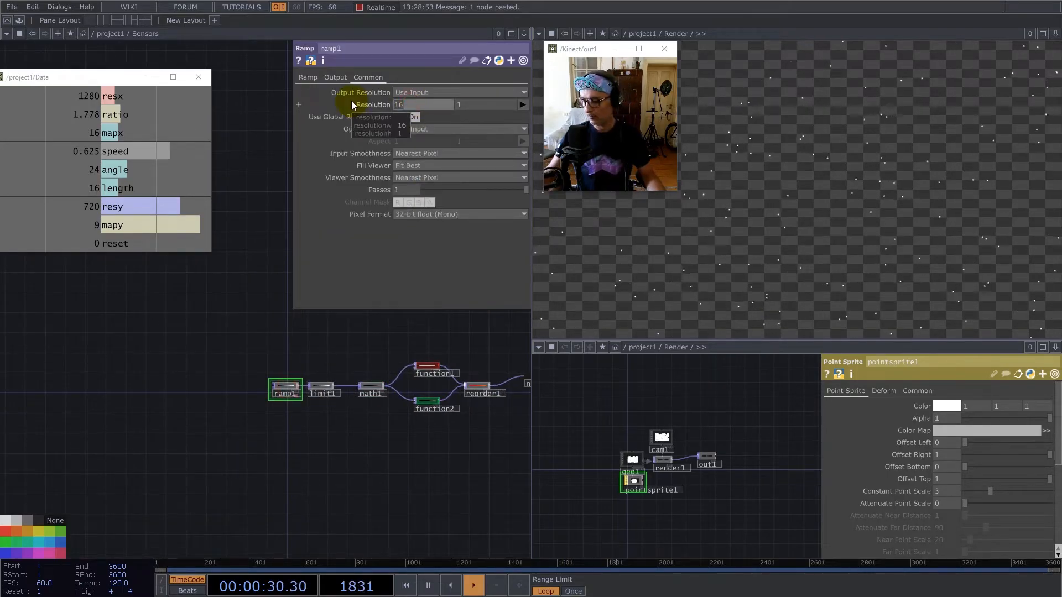
# Move the function, reorder and null nodes further along to make room after math1.
pyautogui.moveTo(366, 465); pyautogui.dragTo(200, 470)
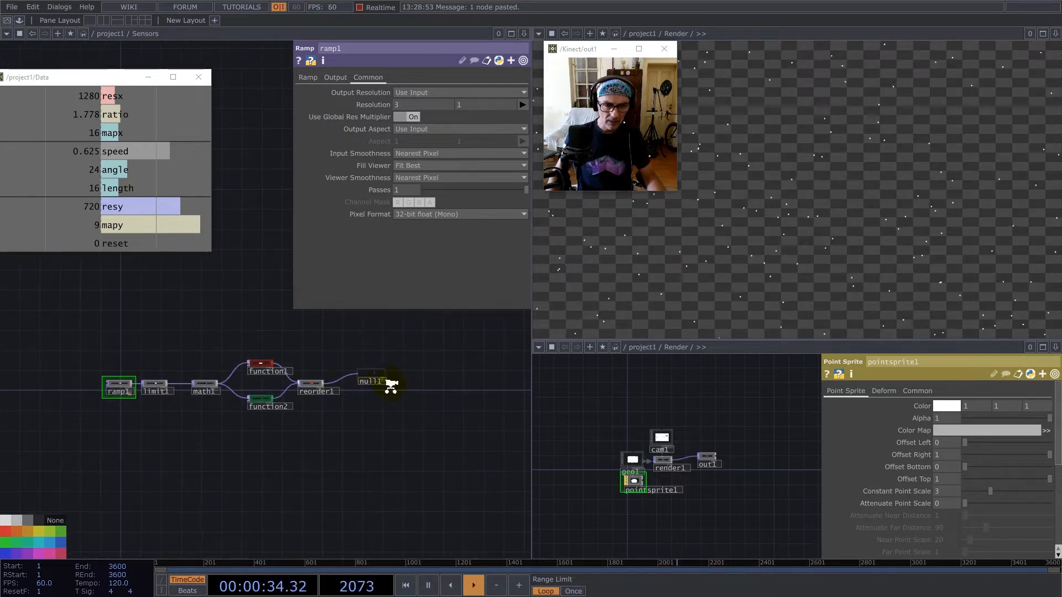
pyautogui.scroll(4, 392, 385)
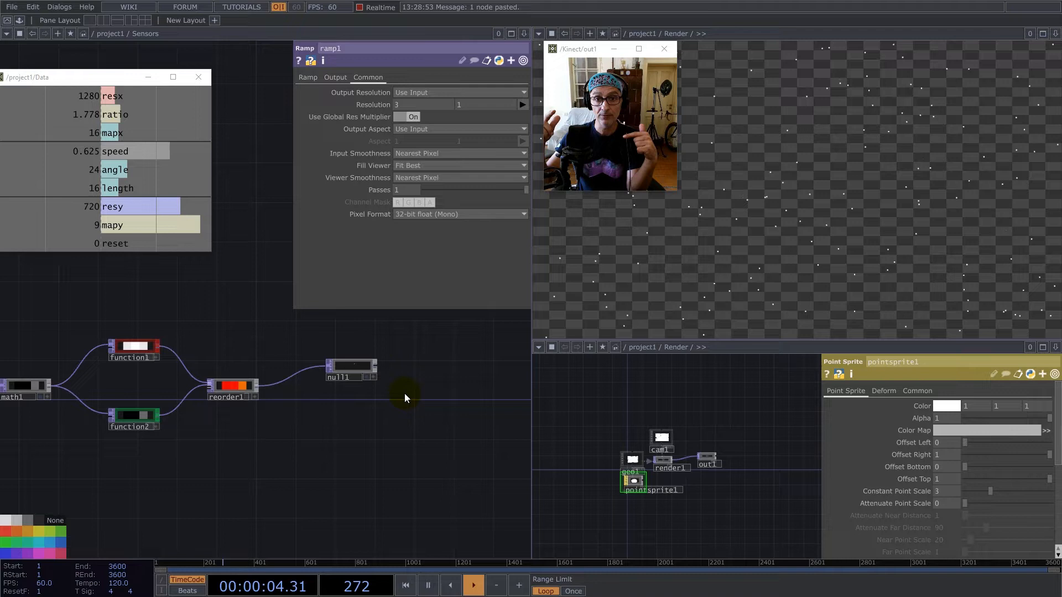
pyautogui.press('h')
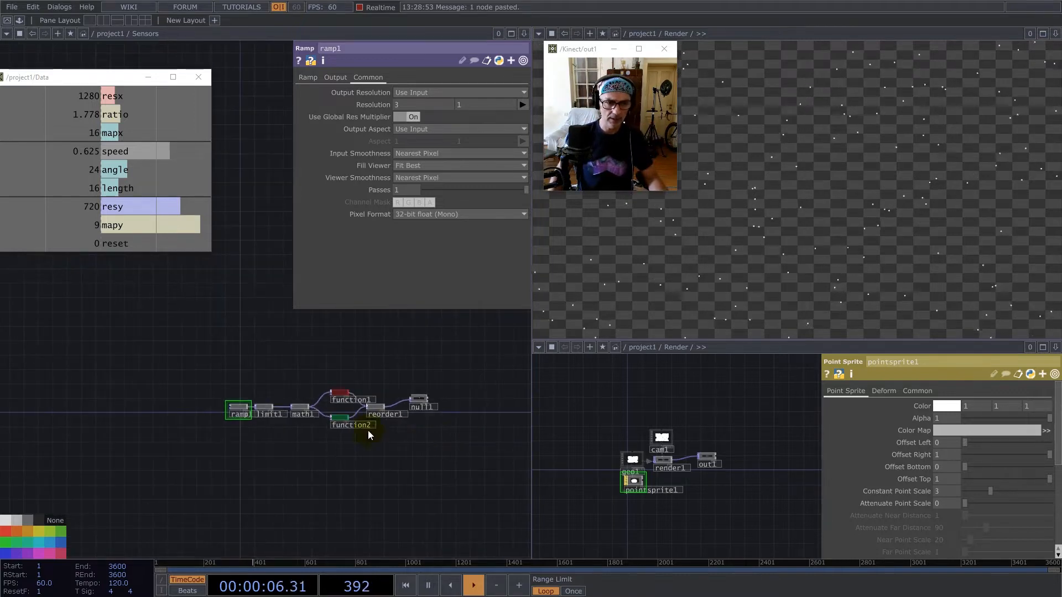
pyautogui.scroll(5, 247, 399)
pyautogui.moveTo(128, 363); pyautogui.dragTo(391, 471, button='right')
pyautogui.moveTo(405, 426); pyautogui.dragTo(157, 436)
pyautogui.moveTo(215, 379); pyautogui.dragTo(300, 455)
# Branch a Crop TOP off math1's output and set its Crop Right to 1/3.
pyautogui.rightClick(254, 506)
pyautogui.write('cr')
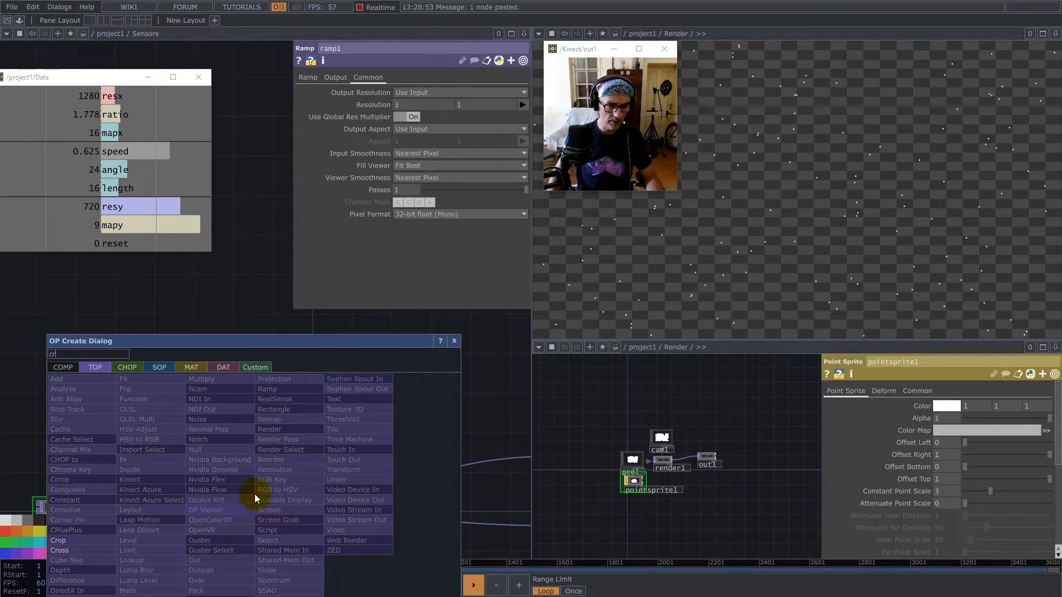
pyautogui.click(67, 540)
pyautogui.click(339, 428)
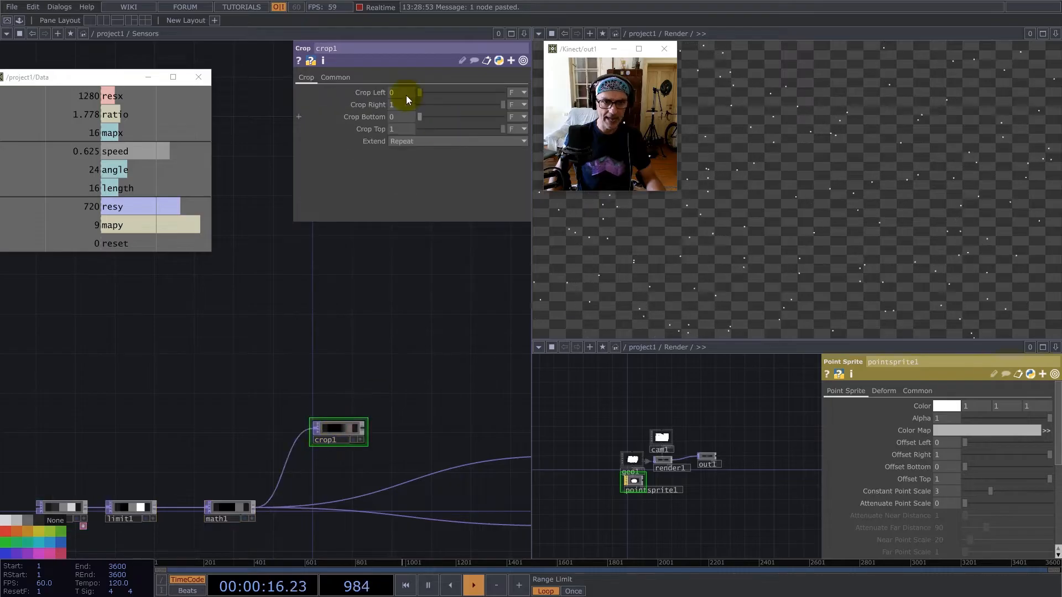
pyautogui.write('1/3')
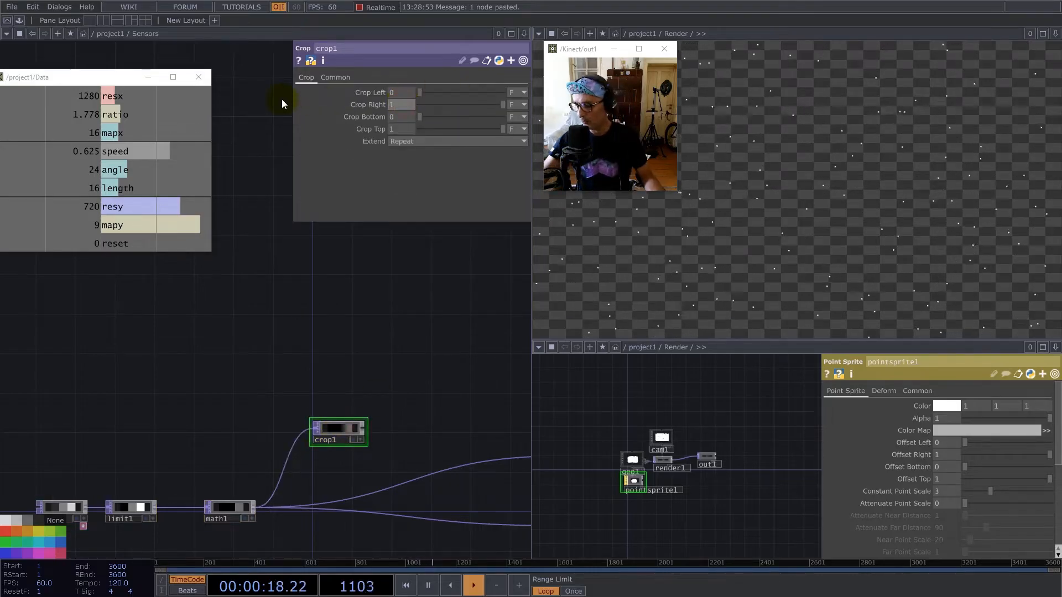
pyautogui.press('Return')
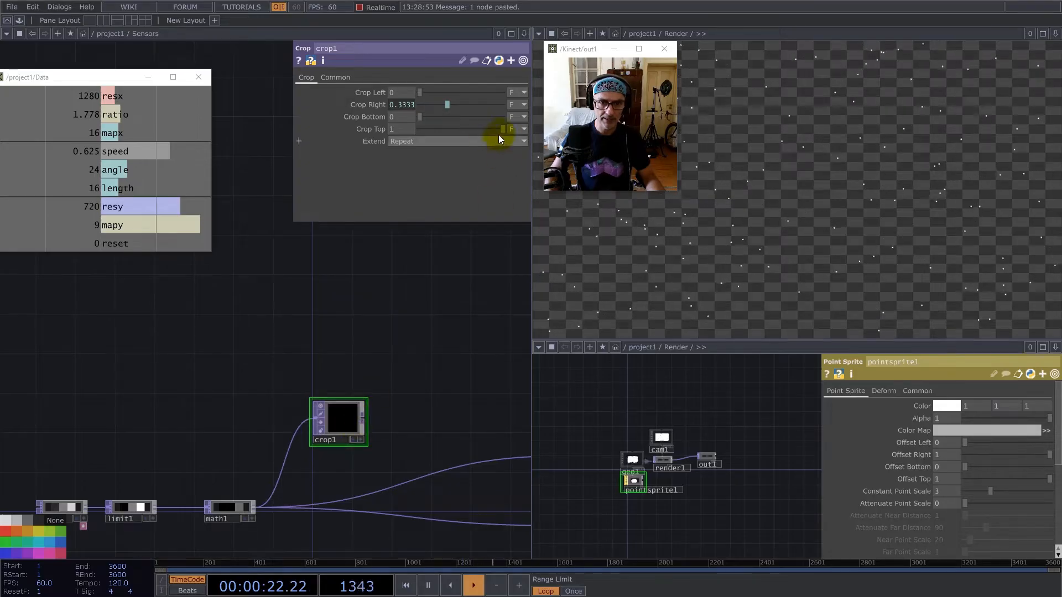
# Duplicate crop1 below itself and set the copy's Crop Left to 1/3 and Crop Right to 2/3.
pyautogui.hotkey('ctrl', 'c')
pyautogui.hotkey('ctrl', 'v')
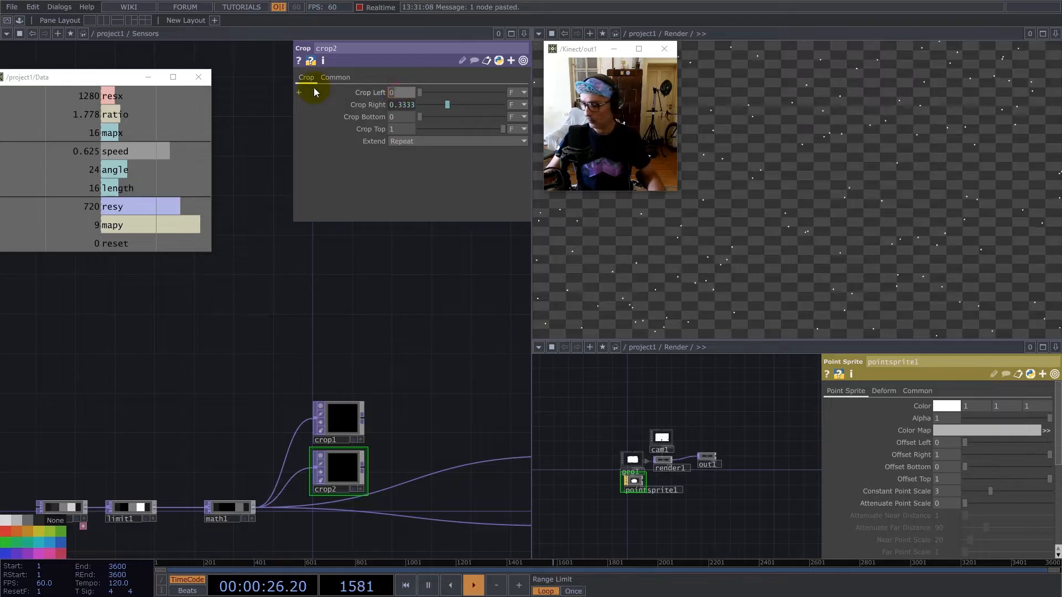
pyautogui.write('1/3')
pyautogui.press('Return')
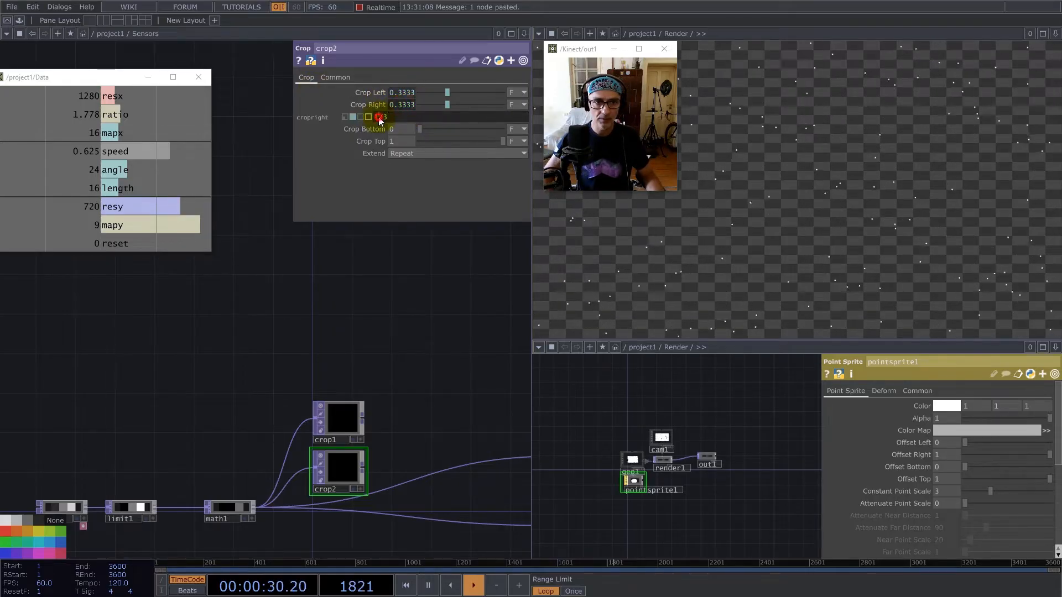
pyautogui.moveTo(378, 119); pyautogui.dragTo(360, 118)
pyautogui.write('2')
pyautogui.press('Return')
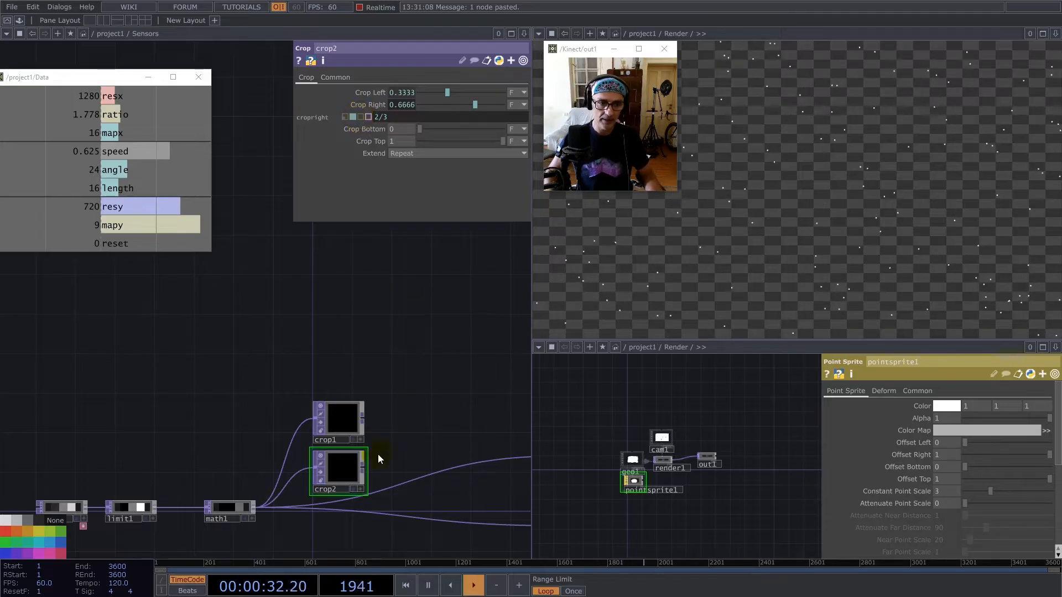
# Duplicate crop2 below itself and set the copy's Crop Left to 2/3 and Crop Right to 3/3.
pyautogui.hotkey('ctrl', 'c')
pyautogui.hotkey('ctrl', 'v')
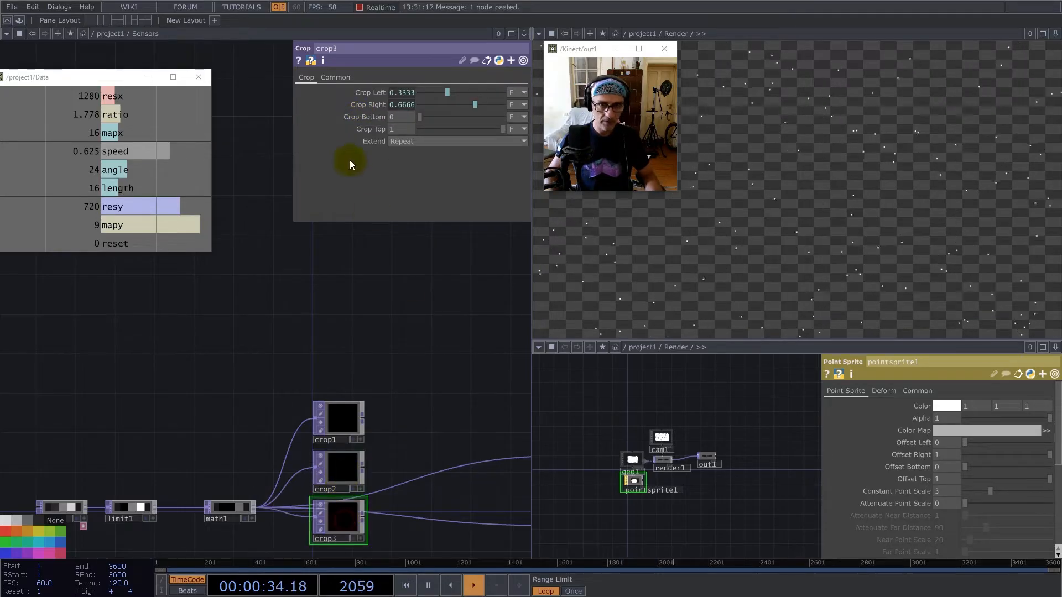
pyautogui.click(391, 94)
pyautogui.moveTo(373, 105); pyautogui.dragTo(358, 104)
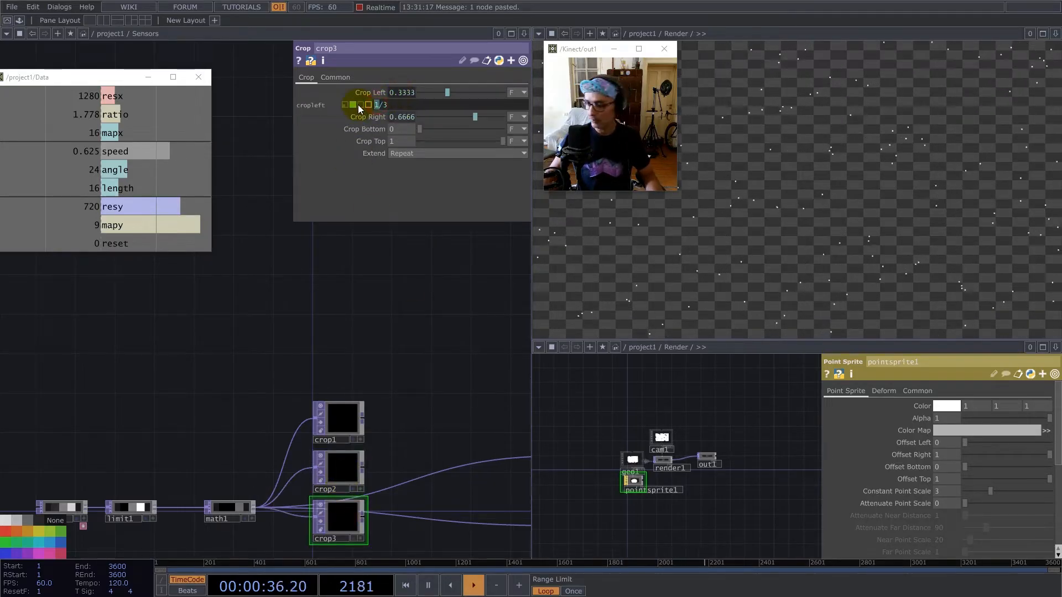
pyautogui.write('2')
pyautogui.press('Return')
pyautogui.click(400, 117)
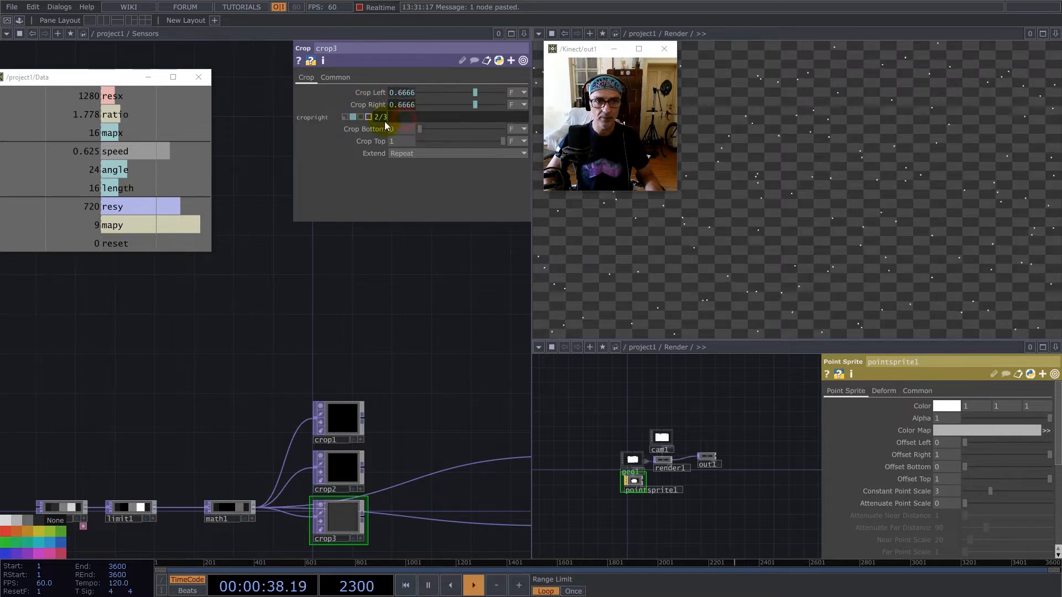
pyautogui.write('3')
pyautogui.press('Return')
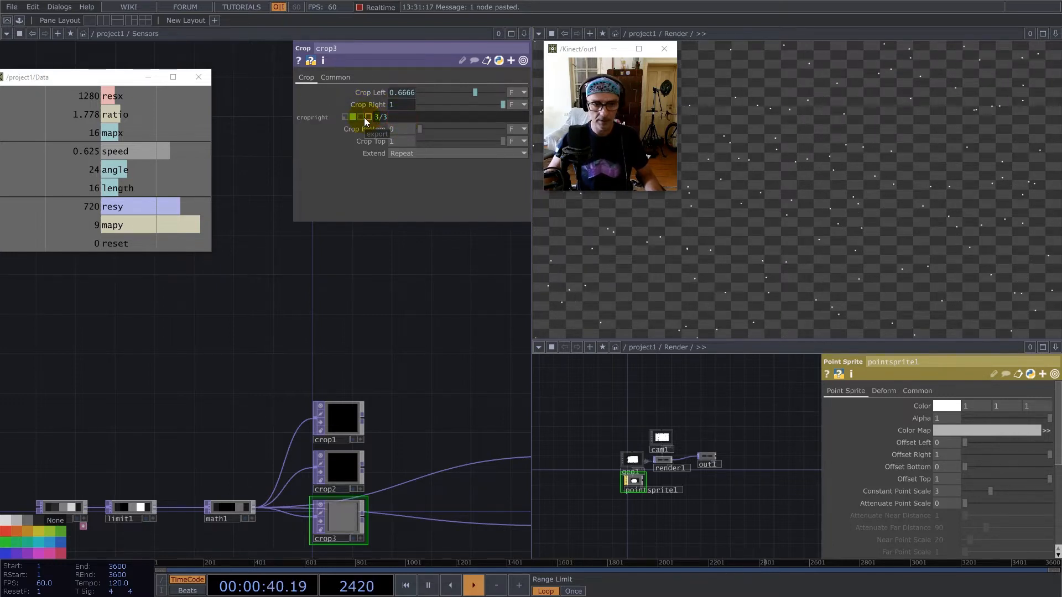
# Select the crop nodes together and set their Input Smoothness and Viewer Smoothness to Nearest Pixel.
pyautogui.moveTo(291, 340); pyautogui.dragTo(367, 424)
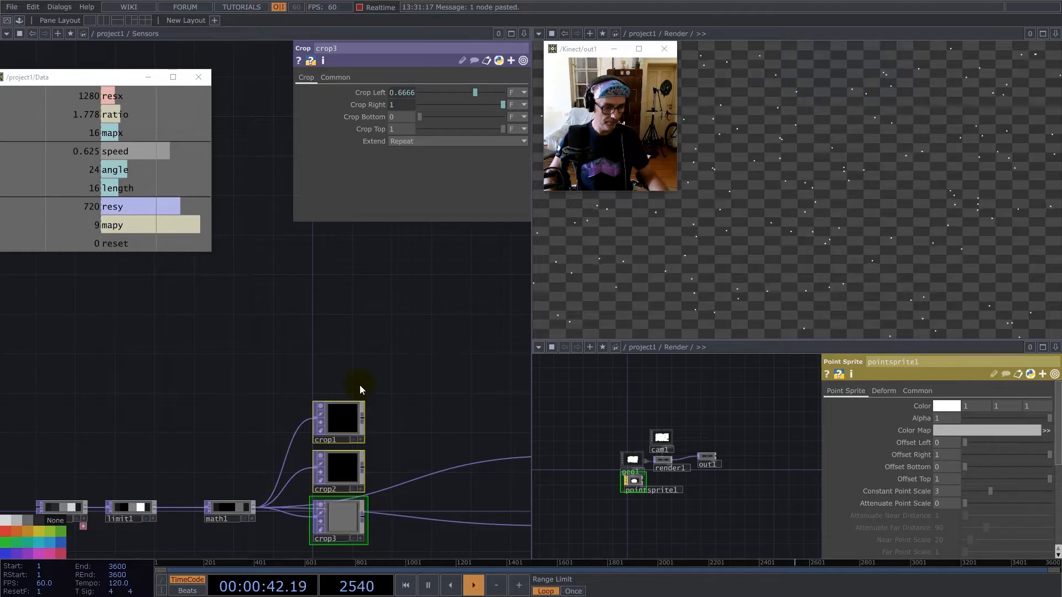
pyautogui.click(338, 77)
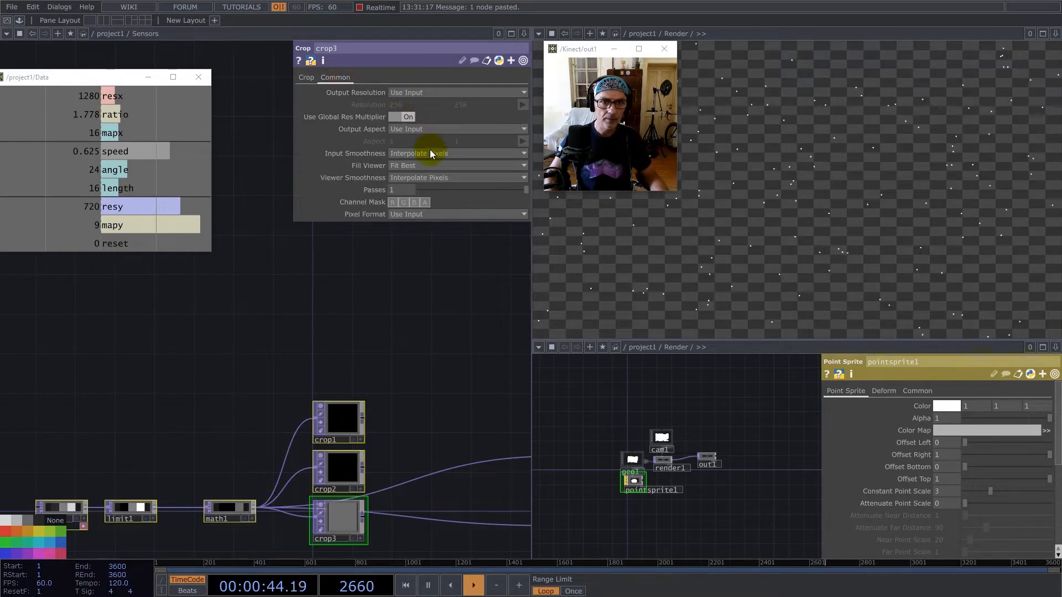
pyautogui.click(432, 177)
pyautogui.click(432, 202)
# Add a Select TOP in the empty space above the ramp1 chain.
pyautogui.scroll(-4, 267, 313)
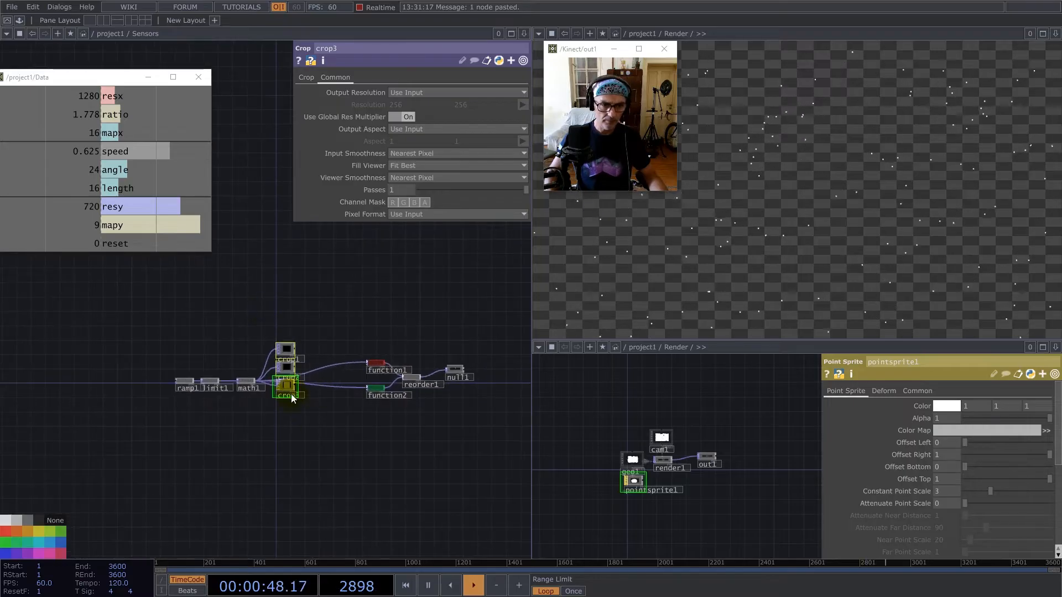
pyautogui.moveTo(257, 304); pyautogui.dragTo(341, 358)
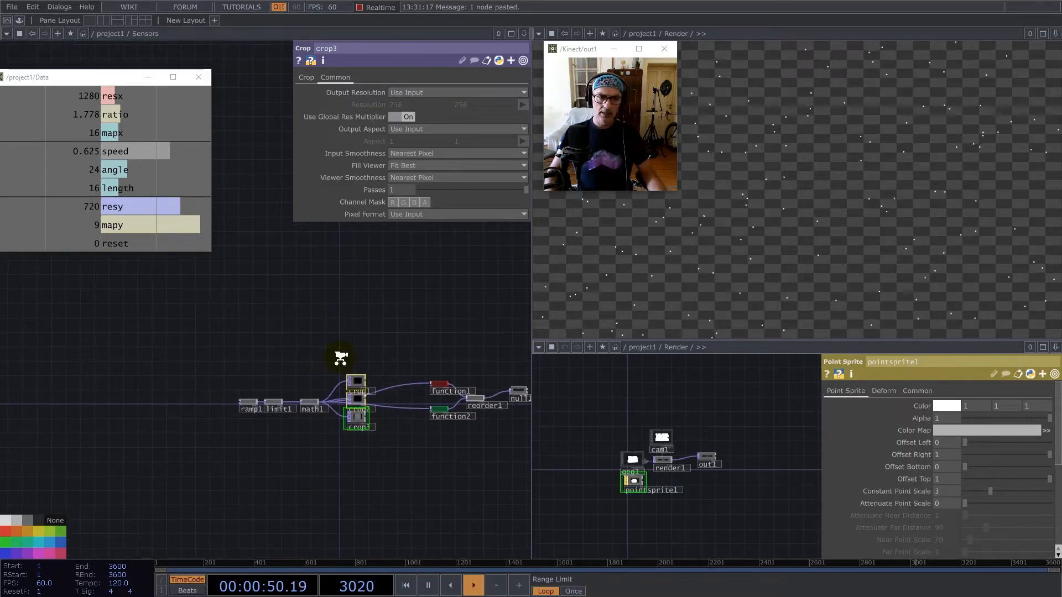
pyautogui.scroll(4, 341, 358)
pyautogui.click(377, 405)
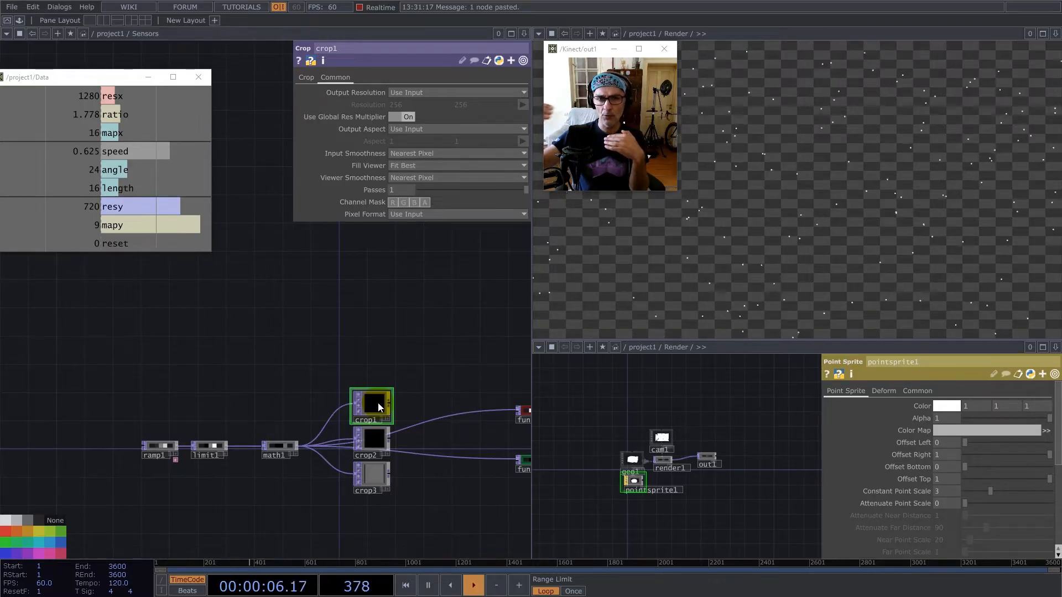
pyautogui.press('Tab')
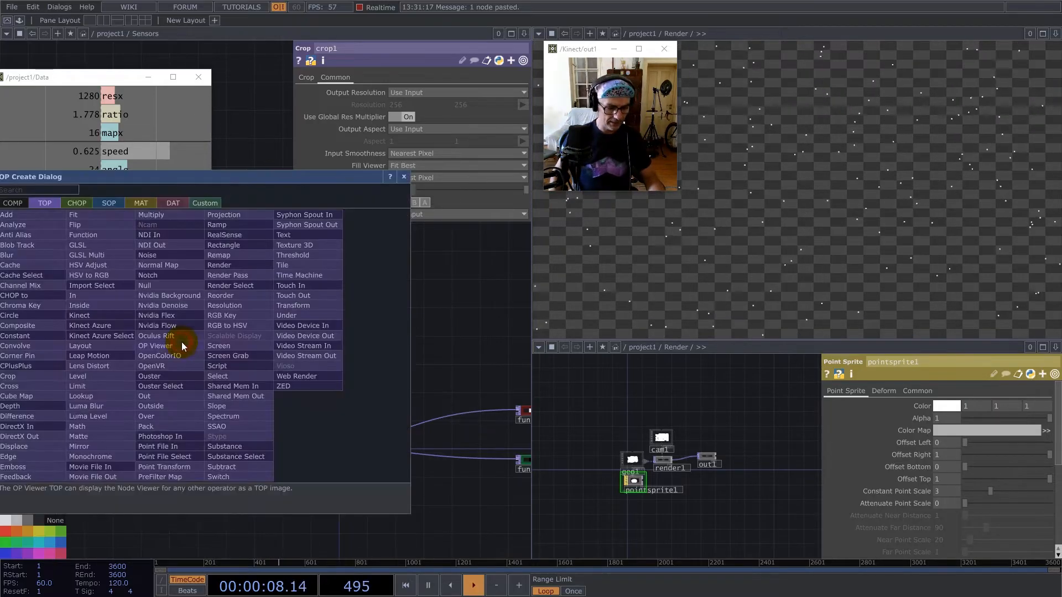
pyautogui.write('s')
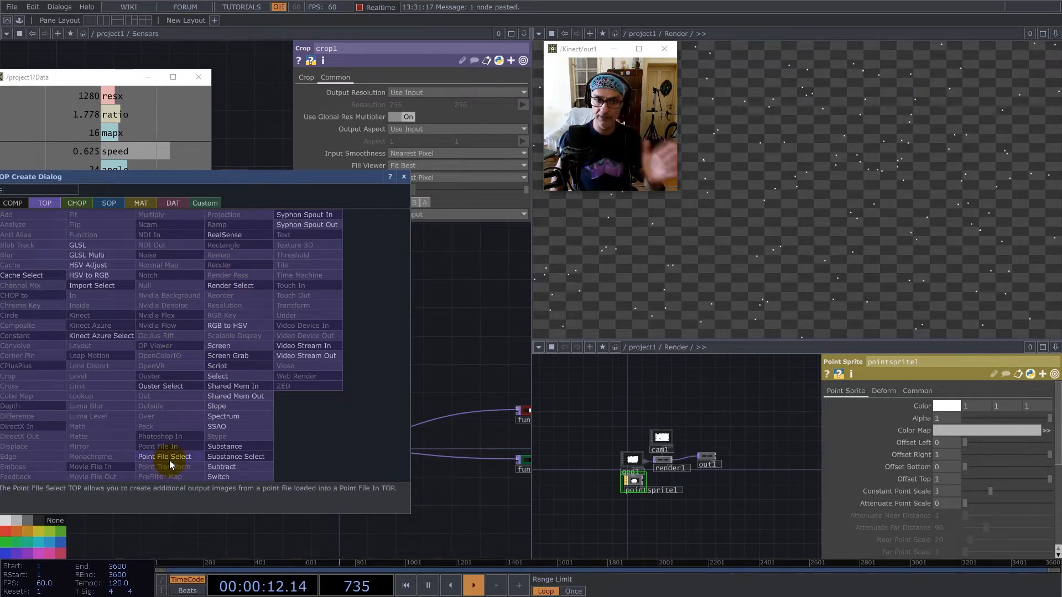
pyautogui.click(217, 376)
pyautogui.click(214, 352)
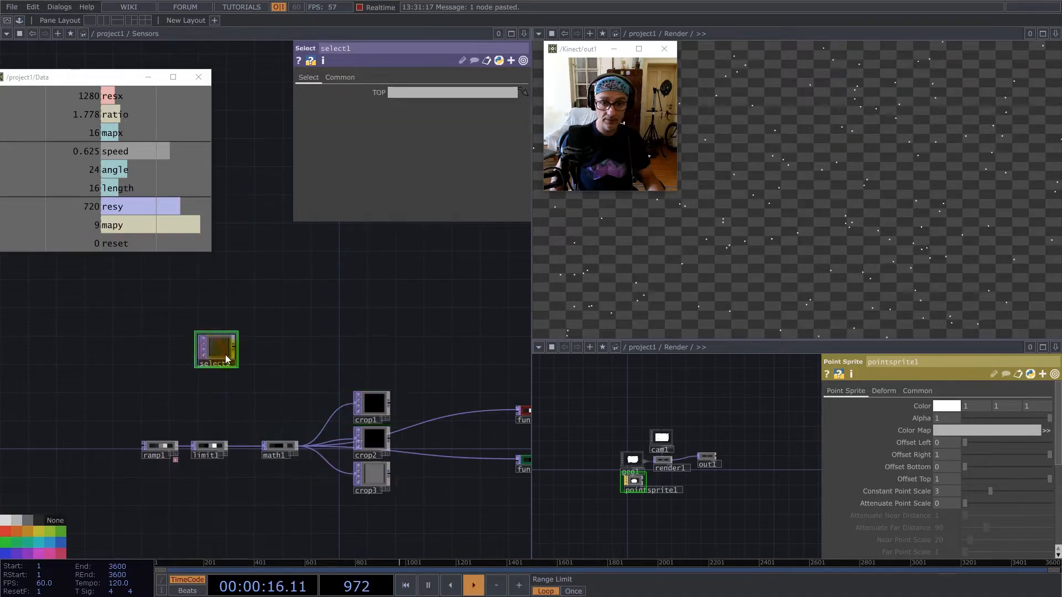
# Open the vectors component in the lower network pane and assign its out1 as select1's TOP source.
pyautogui.press('u')
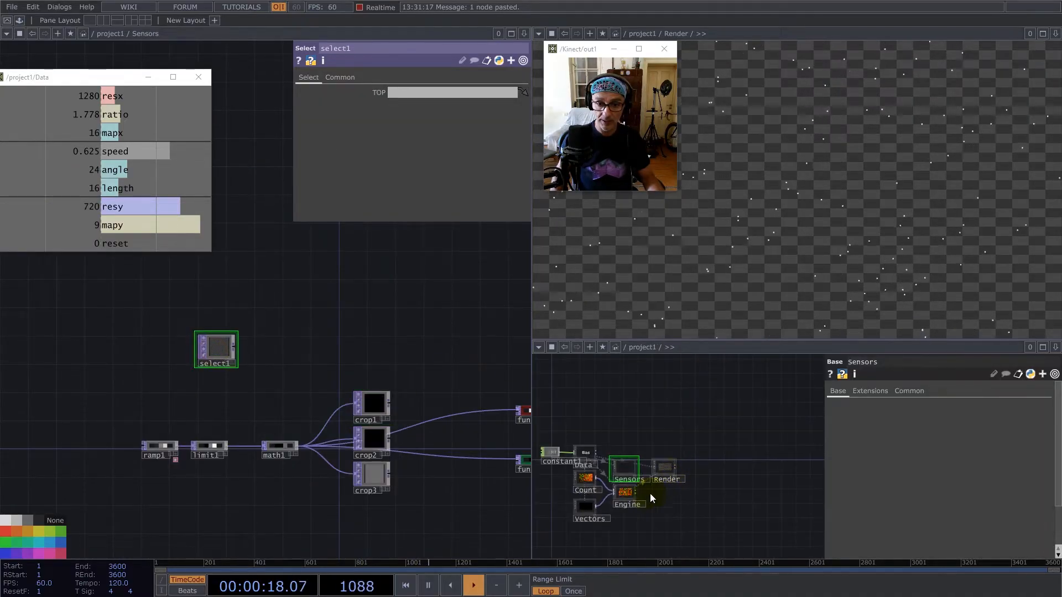
pyautogui.doubleClick(586, 520)
pyautogui.moveTo(685, 469); pyautogui.dragTo(594, 508)
pyautogui.moveTo(738, 483); pyautogui.dragTo(691, 506)
pyautogui.moveTo(707, 459); pyautogui.dragTo(420, 91)
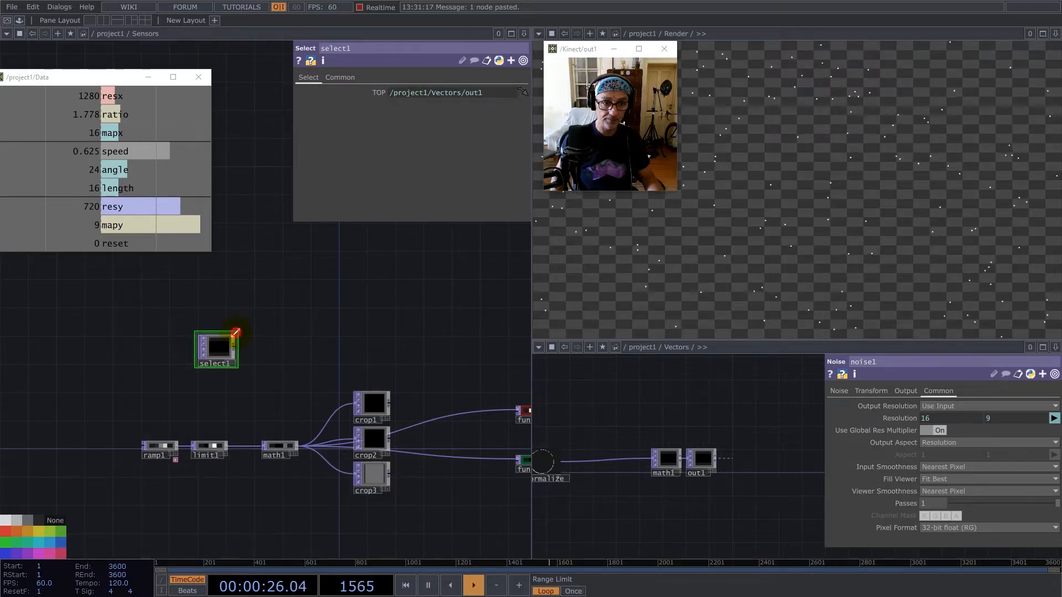
pyautogui.scroll(5, 238, 354)
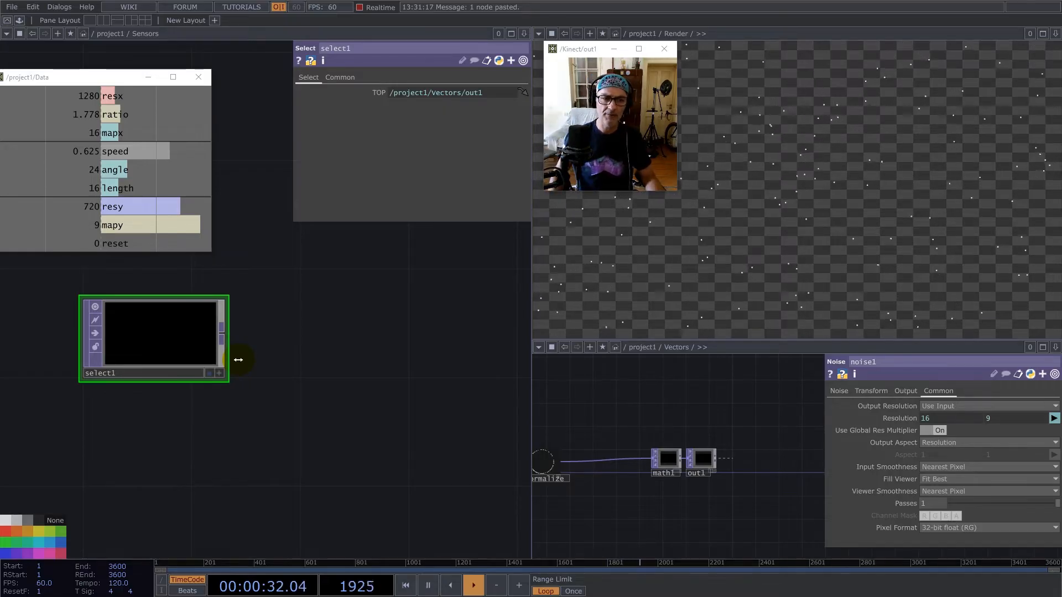
# Add a Null TOP after select1, place it beside that node, and turn off its viewer.
pyautogui.rightClick(224, 333)
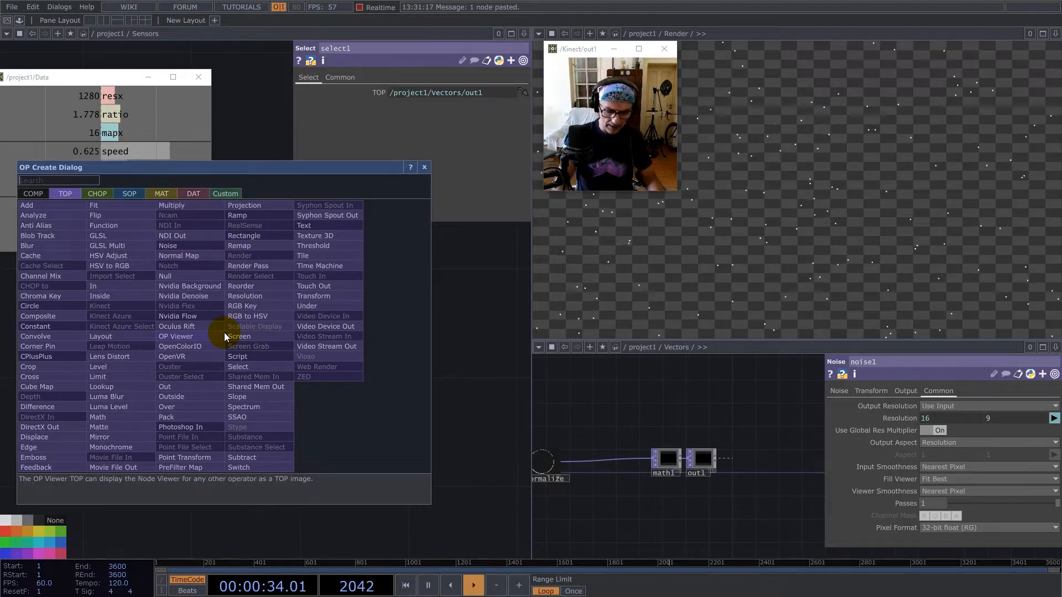
pyautogui.click(179, 276)
pyautogui.click(422, 313)
pyautogui.scroll(-5, 245, 378)
pyautogui.moveTo(318, 348); pyautogui.dragTo(344, 338)
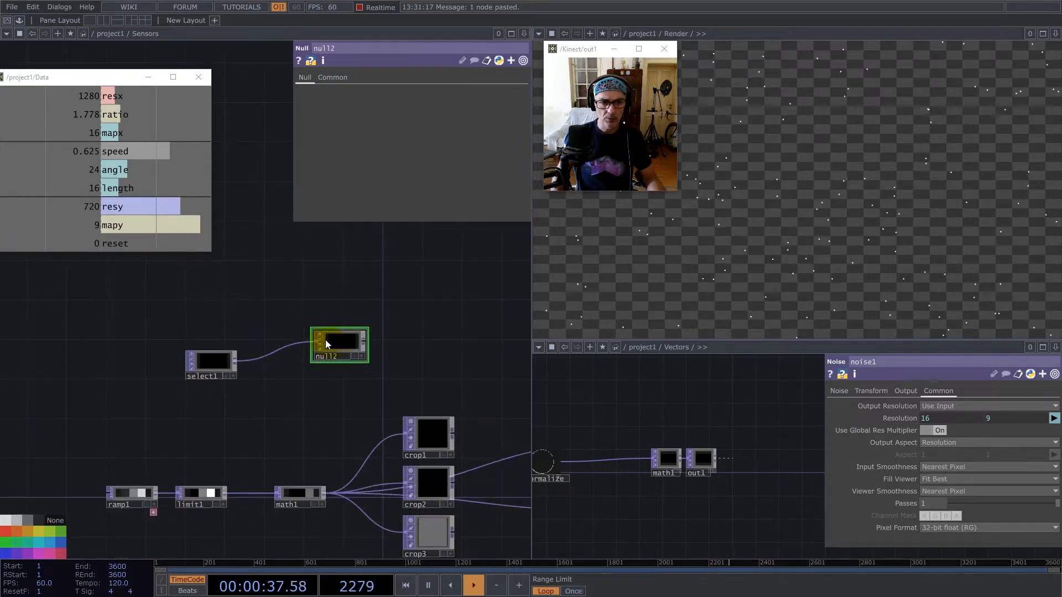
pyautogui.click(319, 333)
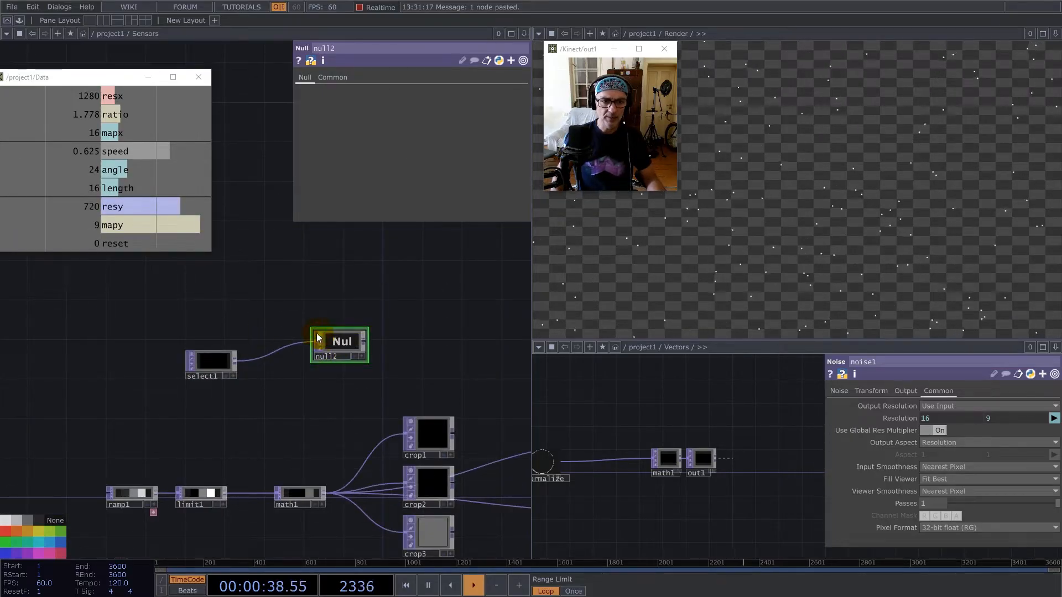
# Insert the Normalize component from the palette and wire it between select1 and null2.
pyautogui.click(20, 22)
pyautogui.moveTo(27, 290); pyautogui.dragTo(388, 300)
pyautogui.moveTo(422, 339); pyautogui.dragTo(284, 319)
pyautogui.moveTo(356, 317); pyautogui.dragTo(378, 390)
pyautogui.click(158, 33)
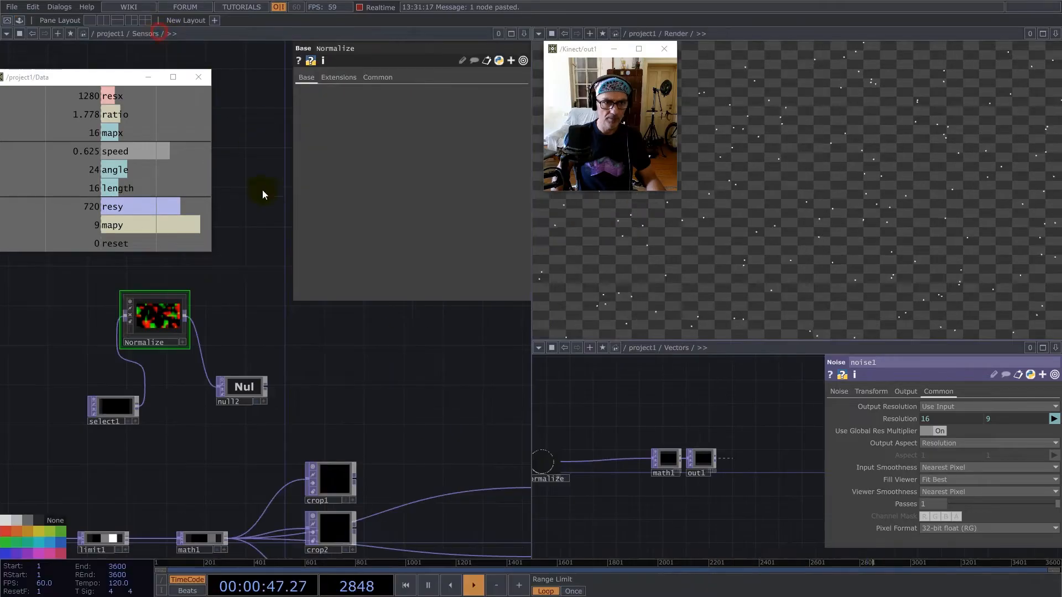
# Set Input Smoothness and Viewer Smoothness to Nearest Pixel for all nodes inside Normalize.
pyautogui.doubleClick(155, 327)
pyautogui.click(163, 315)
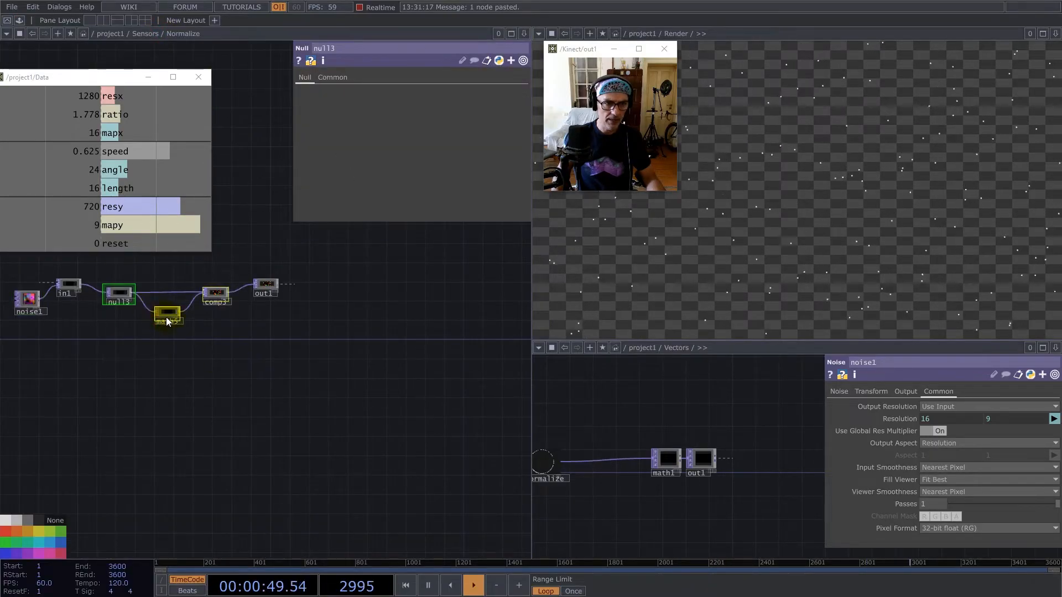
pyautogui.hotkey('ctrl', 'a')
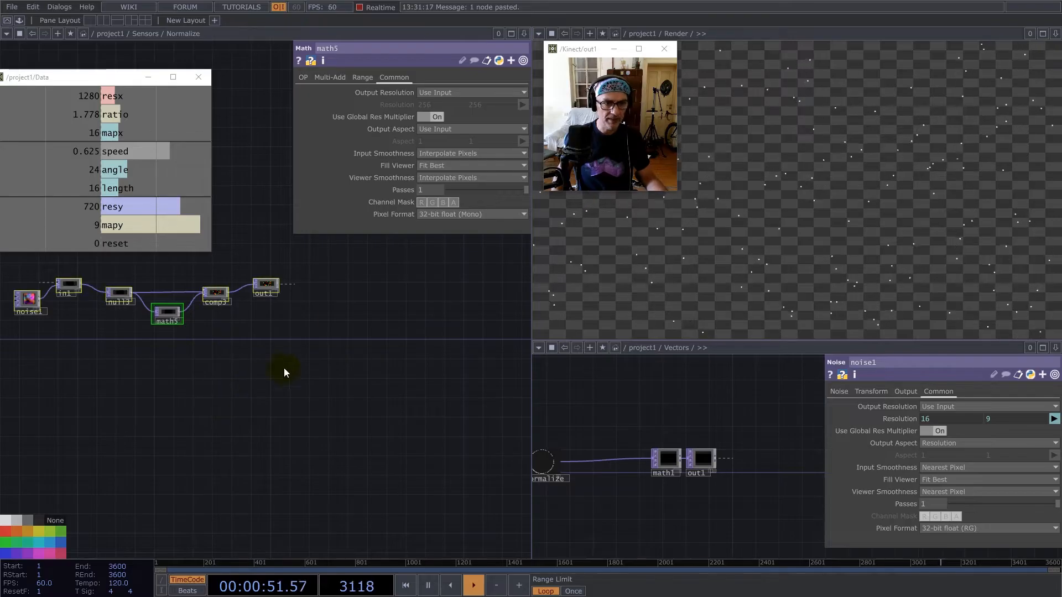
pyautogui.click(446, 154)
pyautogui.click(445, 166)
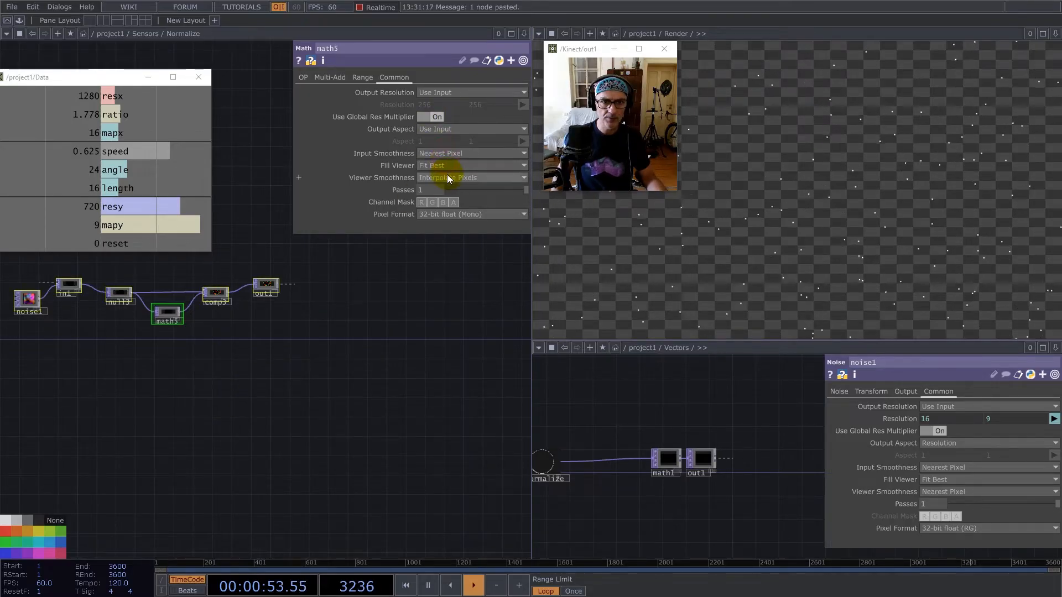
pyautogui.click(447, 176)
pyautogui.click(448, 200)
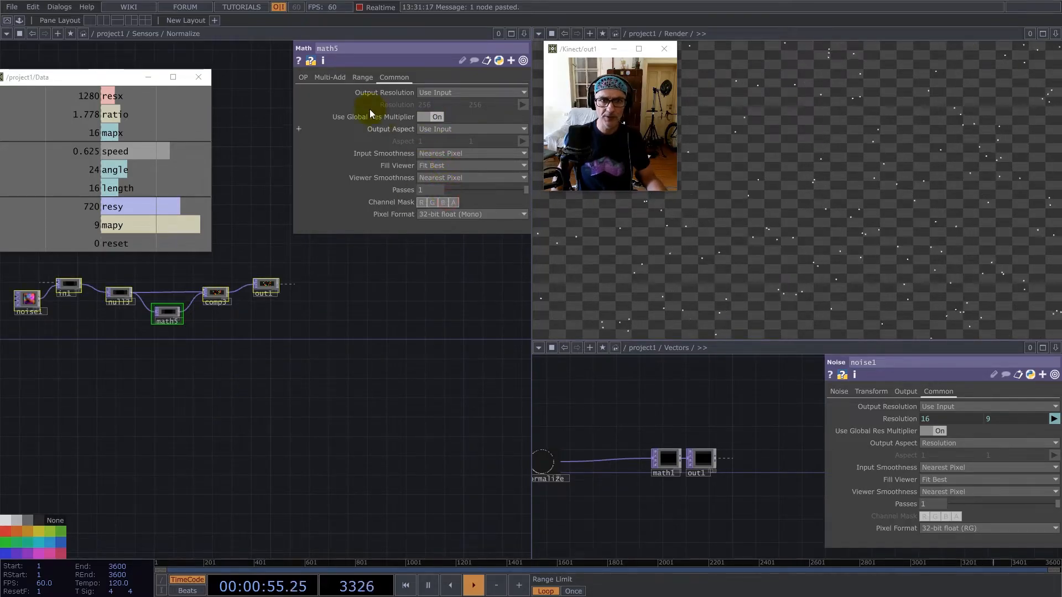
pyautogui.click(304, 78)
# Return to the Sensors network and add two parallel Reorder TOPs fed by null2.
pyautogui.scroll(-8, 302, 417)
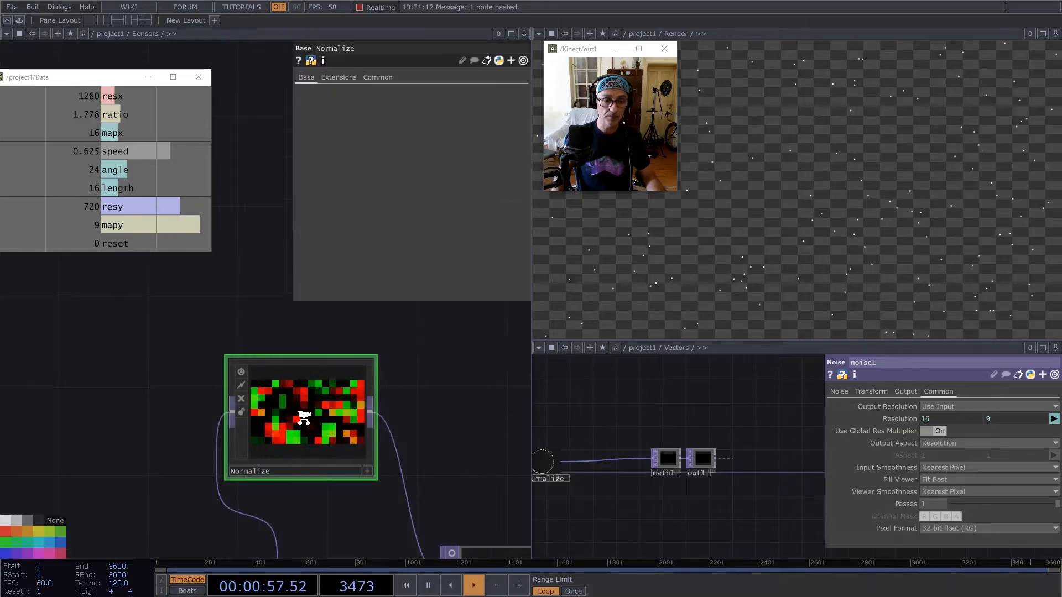
pyautogui.scroll(3, 271, 437)
pyautogui.scroll(2, 273, 461)
pyautogui.moveTo(291, 451); pyautogui.dragTo(232, 360)
pyautogui.moveTo(347, 356); pyautogui.dragTo(340, 368)
pyautogui.moveTo(442, 426); pyautogui.dragTo(442, 352)
pyautogui.moveTo(440, 388); pyautogui.dragTo(280, 413)
pyautogui.rightClick(285, 417)
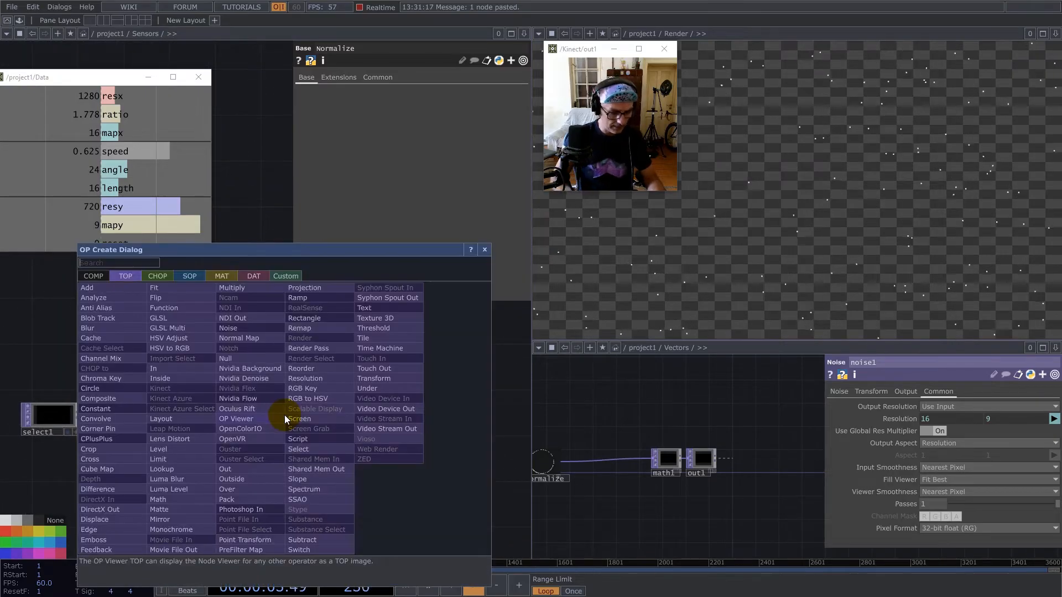
pyautogui.write('re')
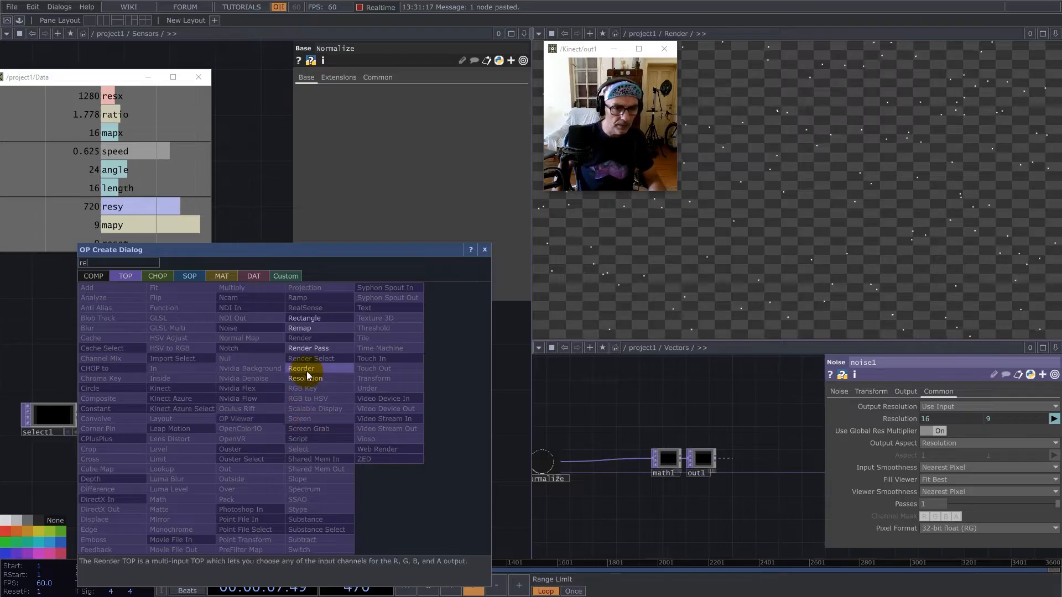
pyautogui.click(307, 371)
pyautogui.click(377, 361)
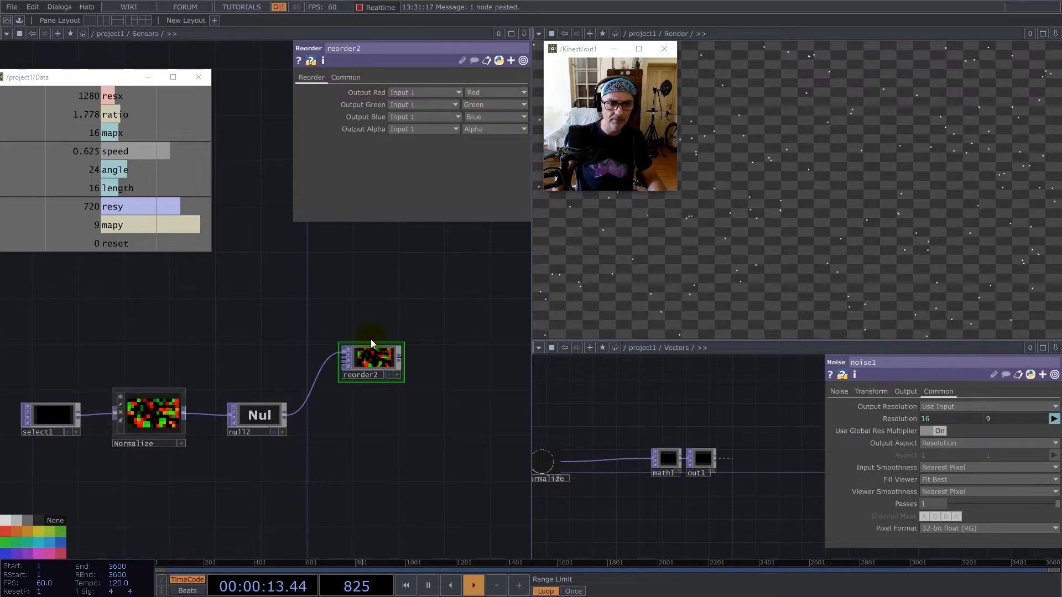
pyautogui.hotkey('ctrl', 'v')
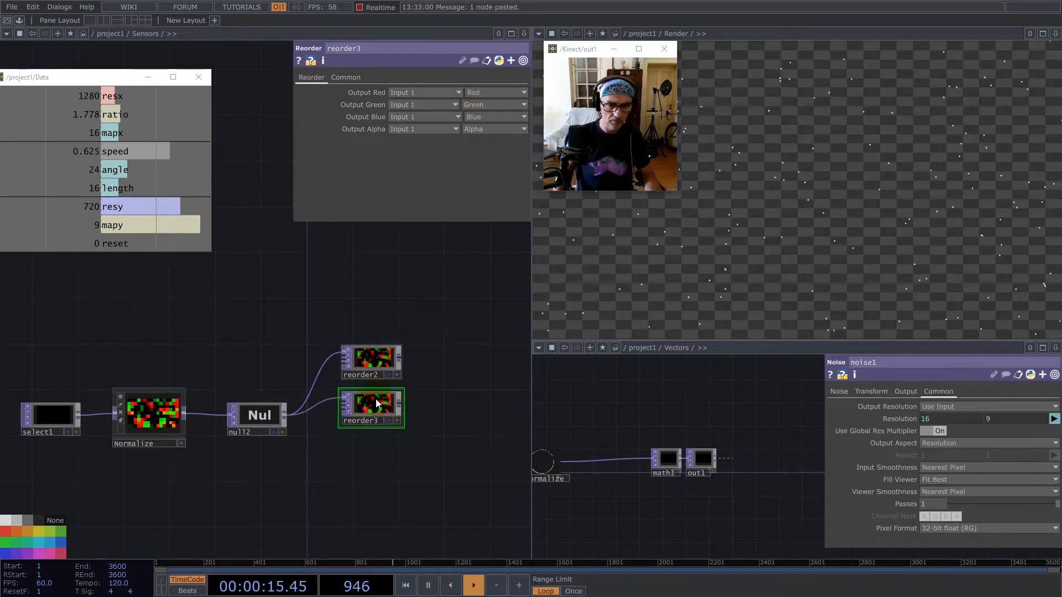
# Set reorder2's Pixel Format to 32-bit float (Mono).
pyautogui.click(381, 361)
pyautogui.click(349, 78)
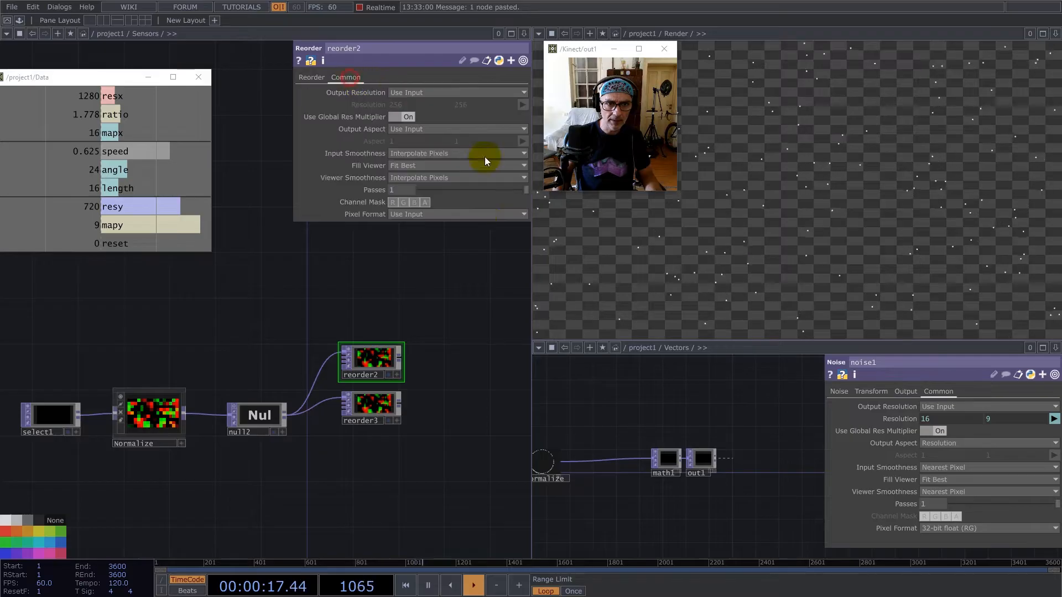
pyautogui.click(478, 214)
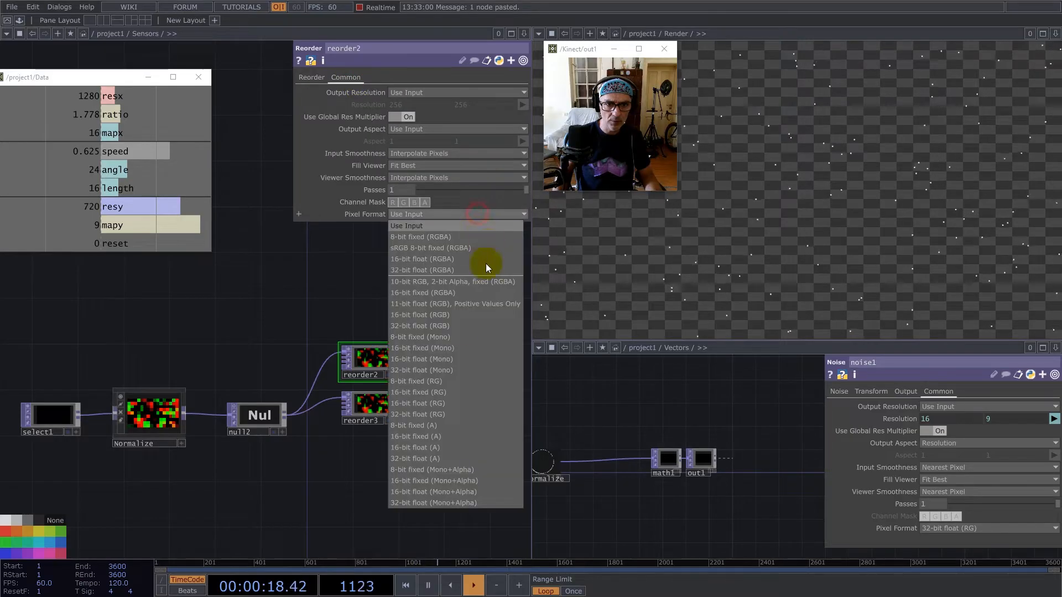
pyautogui.click(449, 370)
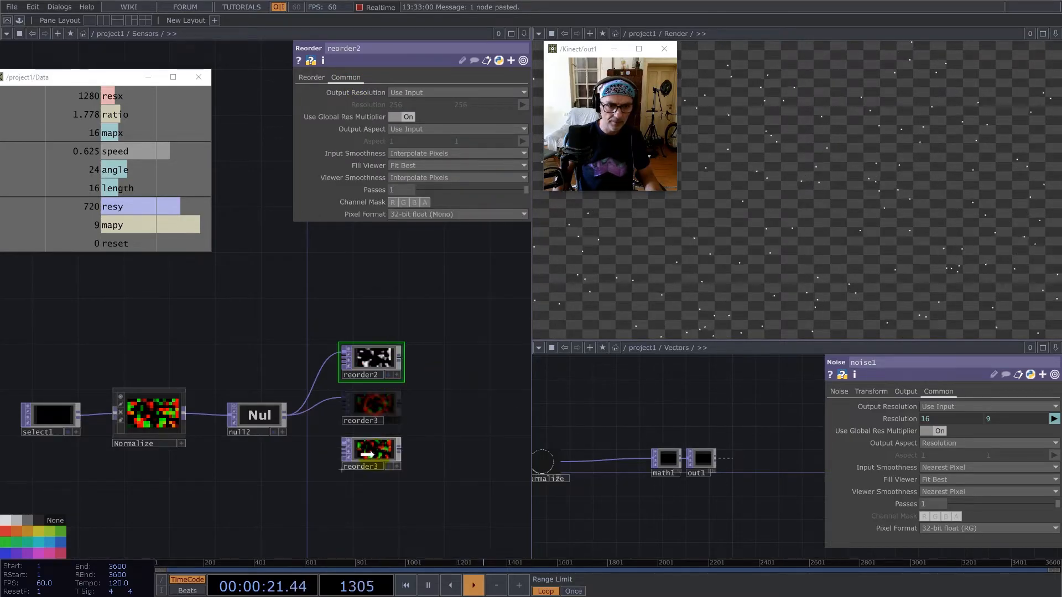
# Space reorder3 further below reorder2 and set its Output Red to Input 1's Green channel.
pyautogui.moveTo(282, 344); pyautogui.dragTo(344, 314)
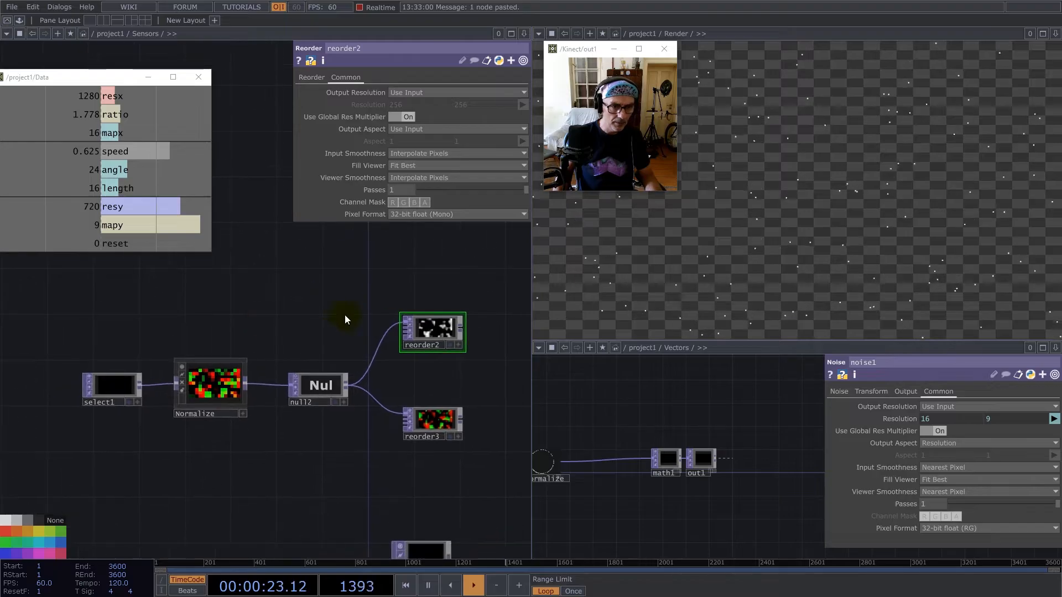
pyautogui.click(443, 413)
pyautogui.click(362, 95)
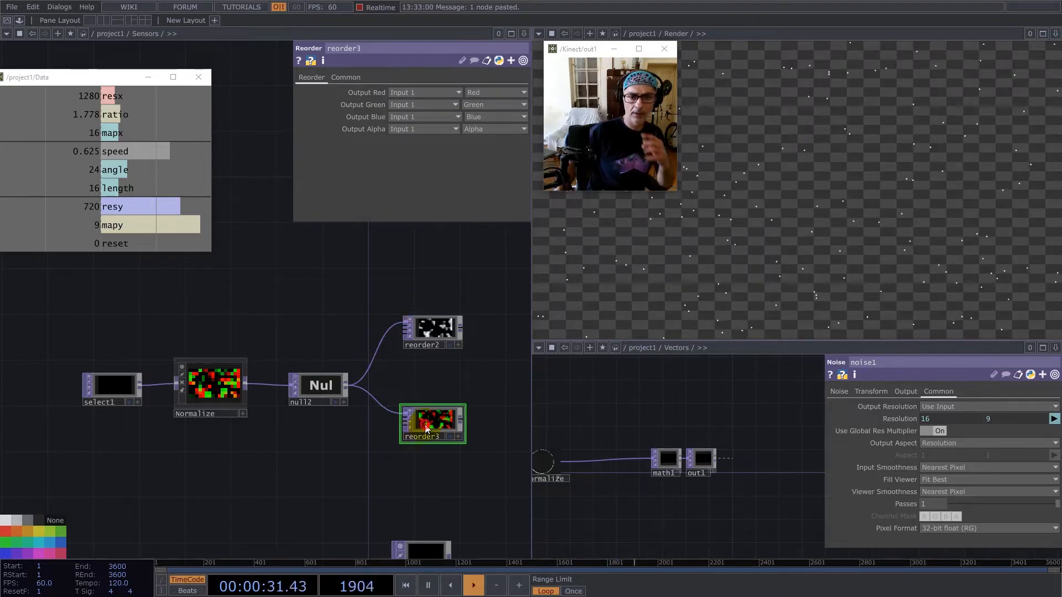
pyautogui.click(483, 92)
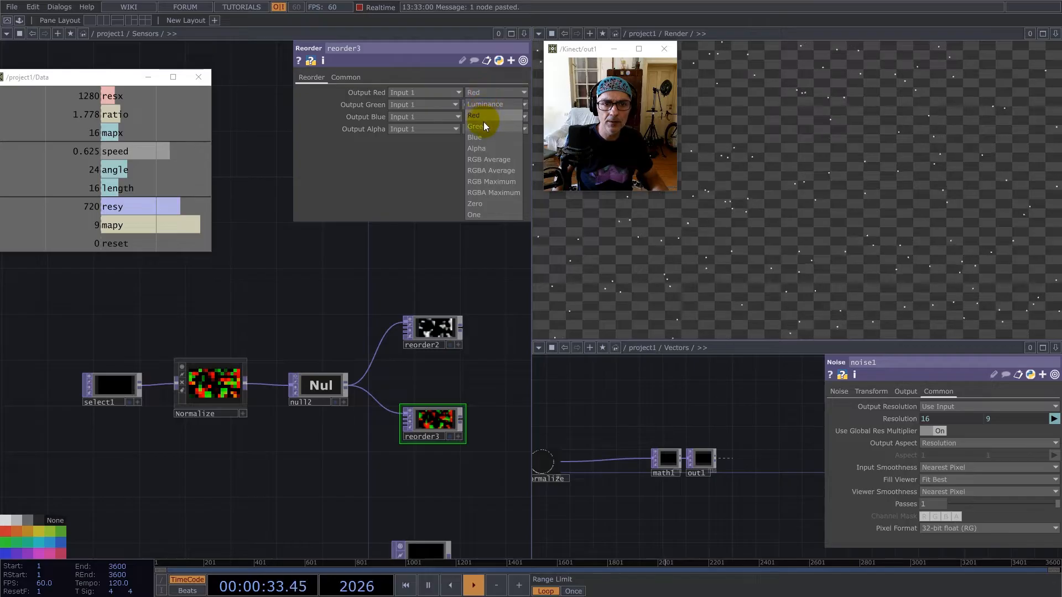
pyautogui.click(483, 125)
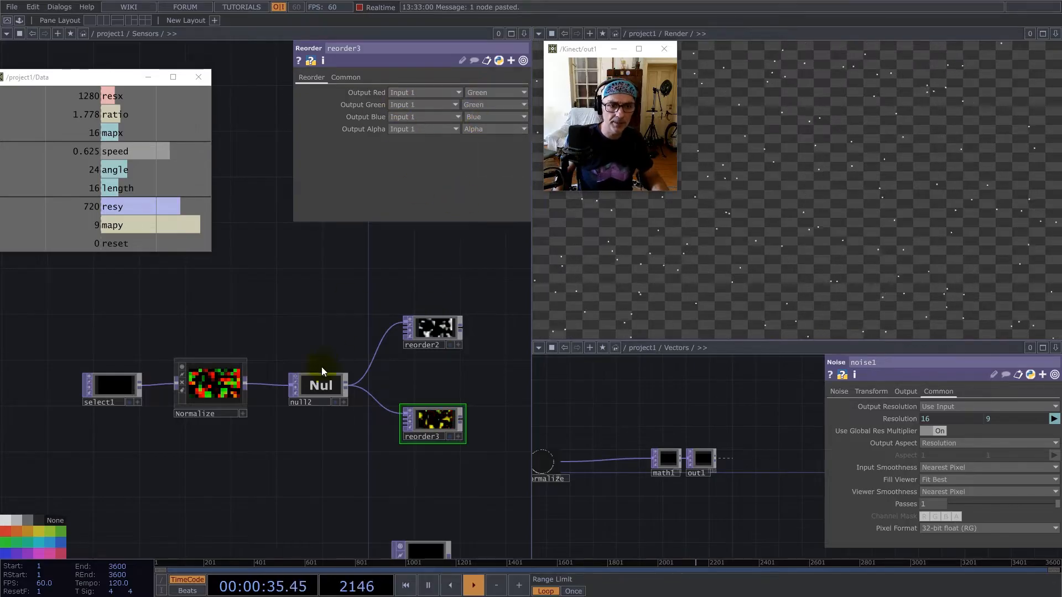
# Set reorder2 and reorder3 to 32-bit float (Mono) pixel format with Input Smoothness and Viewer Smoothness at Nearest Pixel.
pyautogui.moveTo(404, 280); pyautogui.dragTo(440, 473)
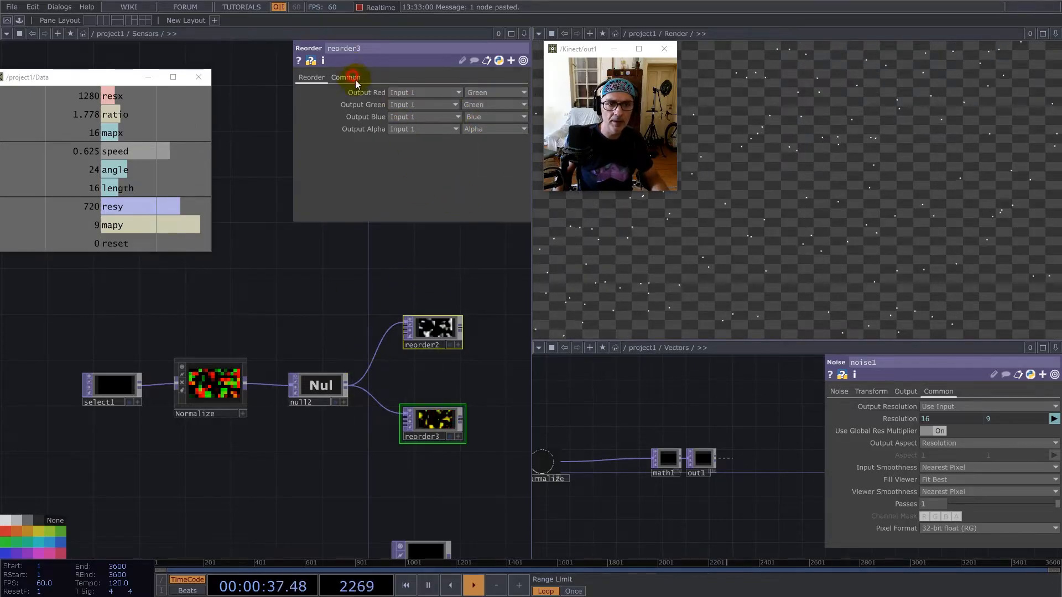
pyautogui.click(354, 77)
pyautogui.click(442, 213)
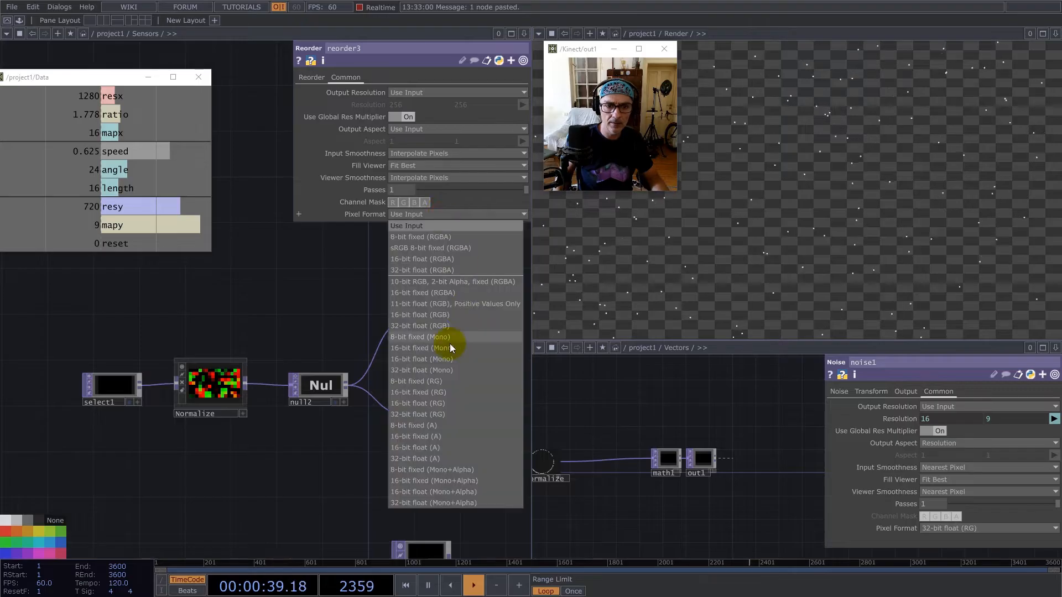
pyautogui.click(443, 371)
pyautogui.click(416, 153)
pyautogui.click(412, 164)
pyautogui.click(431, 177)
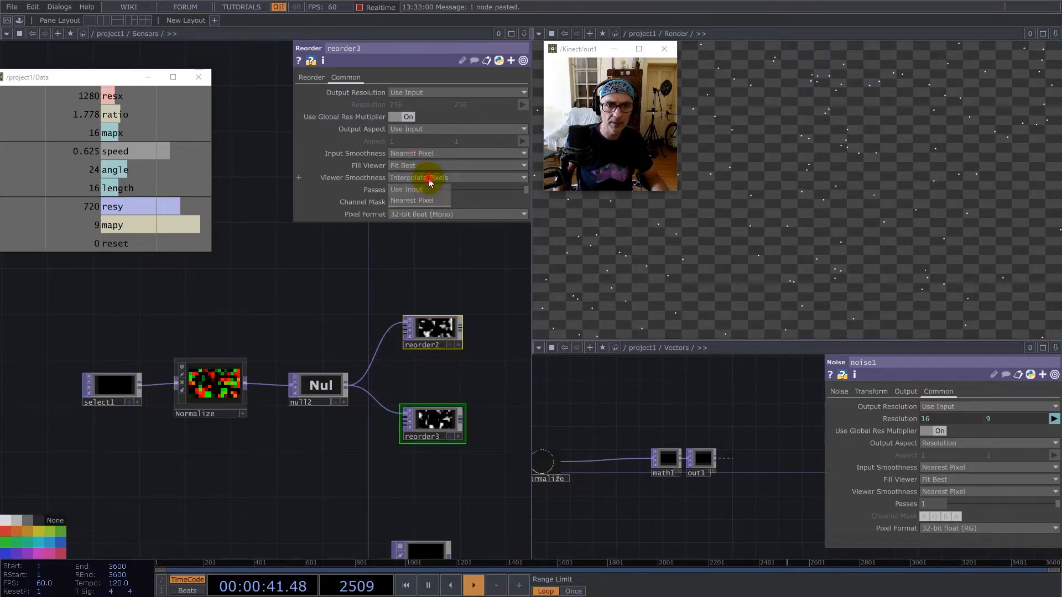
pyautogui.click(426, 201)
pyautogui.click(309, 77)
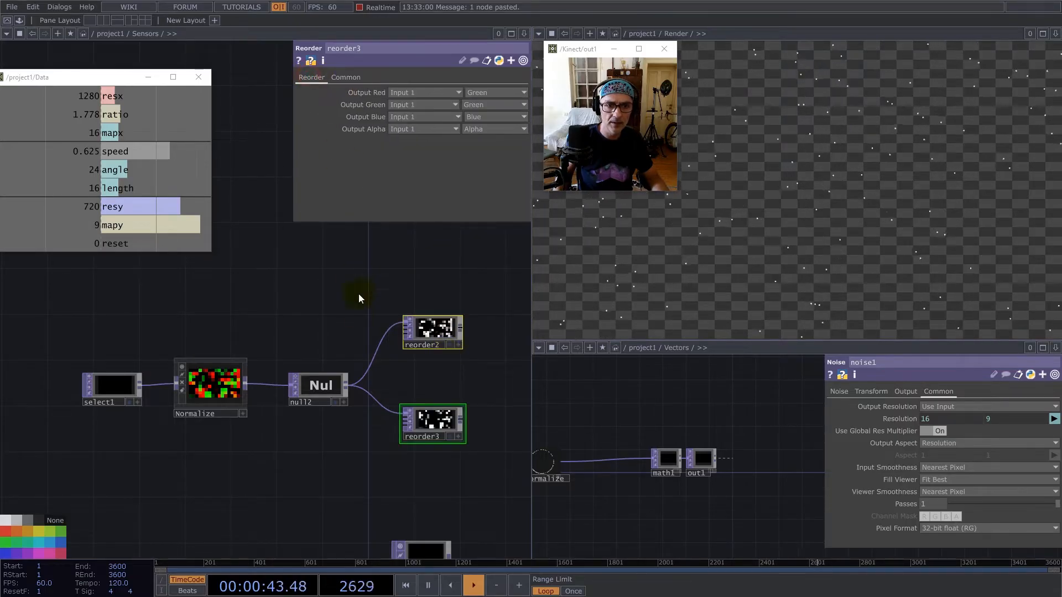
# Tidy the layout of the null2 and Reorder nodes, and colour reorder2 red and reorder3 green.
pyautogui.scroll(-4, 352, 323)
pyautogui.moveTo(343, 399); pyautogui.dragTo(210, 322, button='right')
pyautogui.moveTo(337, 343); pyautogui.dragTo(334, 336)
pyautogui.scroll(4, 414, 360)
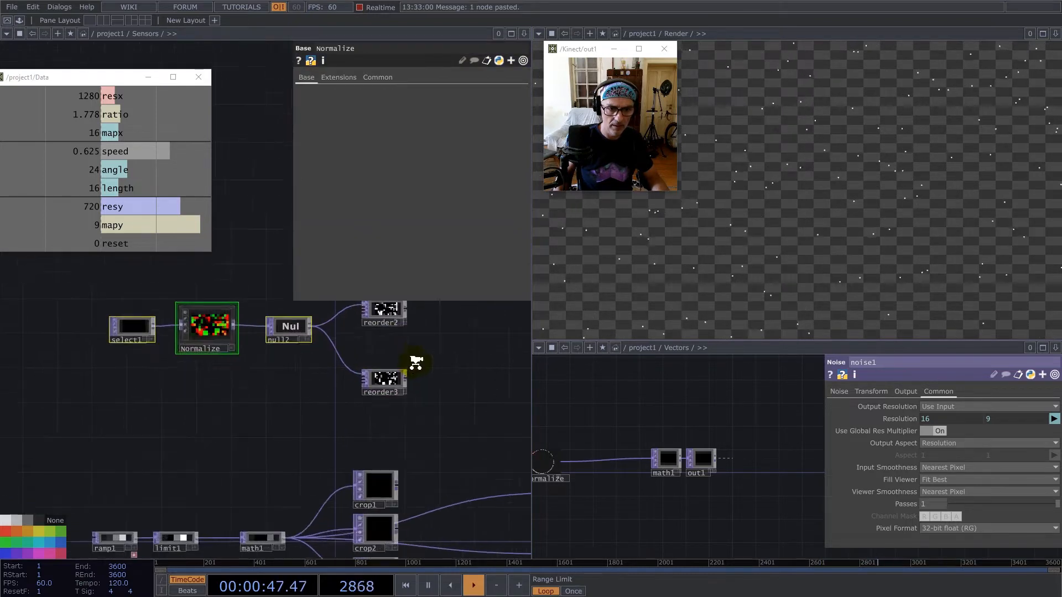
pyautogui.moveTo(384, 389); pyautogui.dragTo(376, 354)
pyautogui.scroll(-4, 354, 332)
pyautogui.scroll(2, 364, 313)
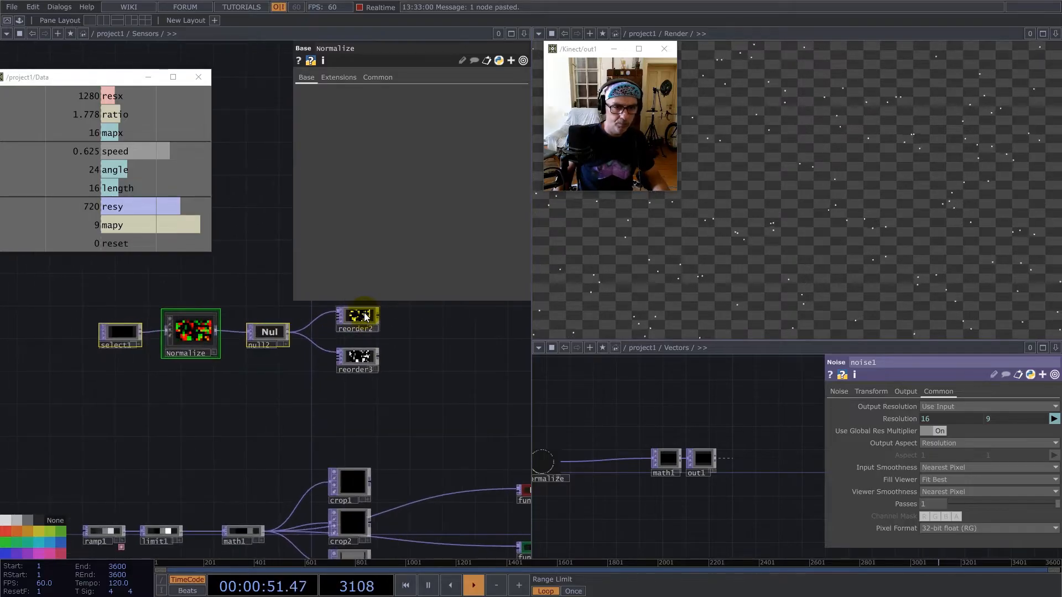
pyautogui.moveTo(452, 332); pyautogui.dragTo(382, 361)
pyautogui.click(292, 346)
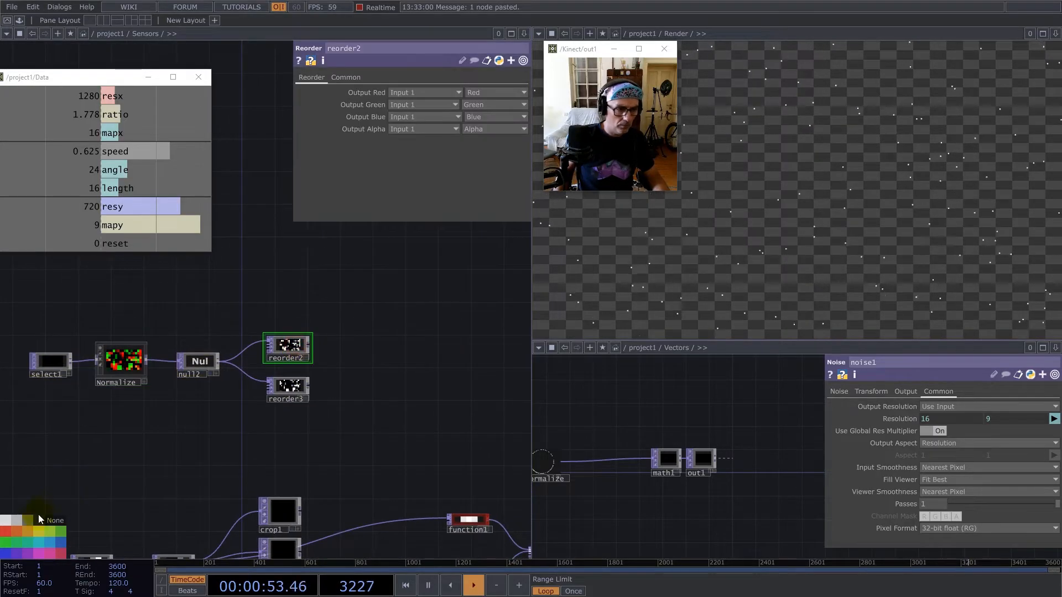
pyautogui.click(5, 534)
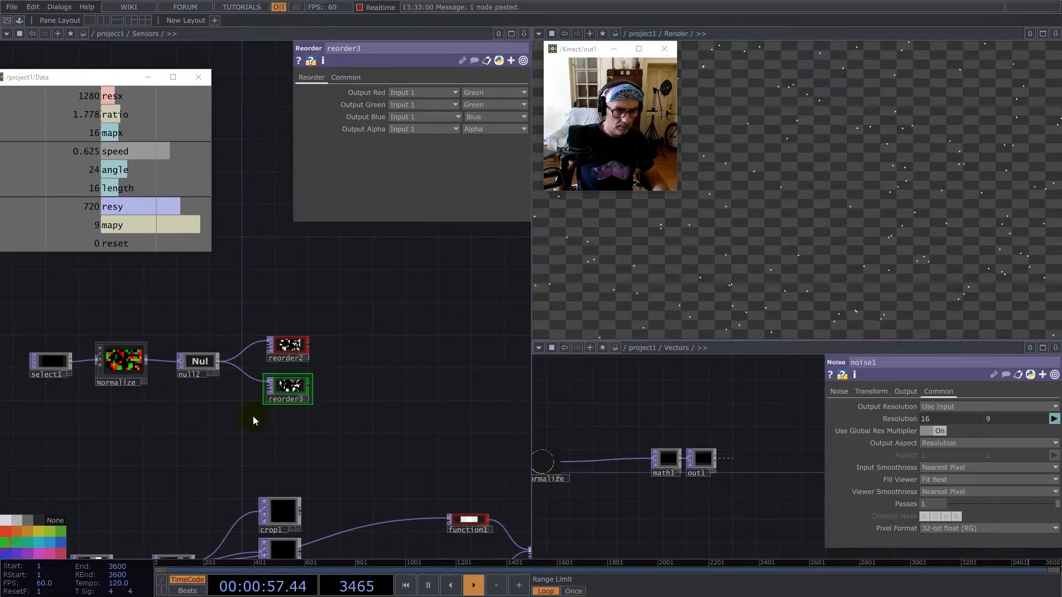
# Add a Function TOP after reorder2 and connect reorder3 as its second input.
pyautogui.scroll(3, 290, 338)
pyautogui.moveTo(314, 354); pyautogui.dragTo(315, 323)
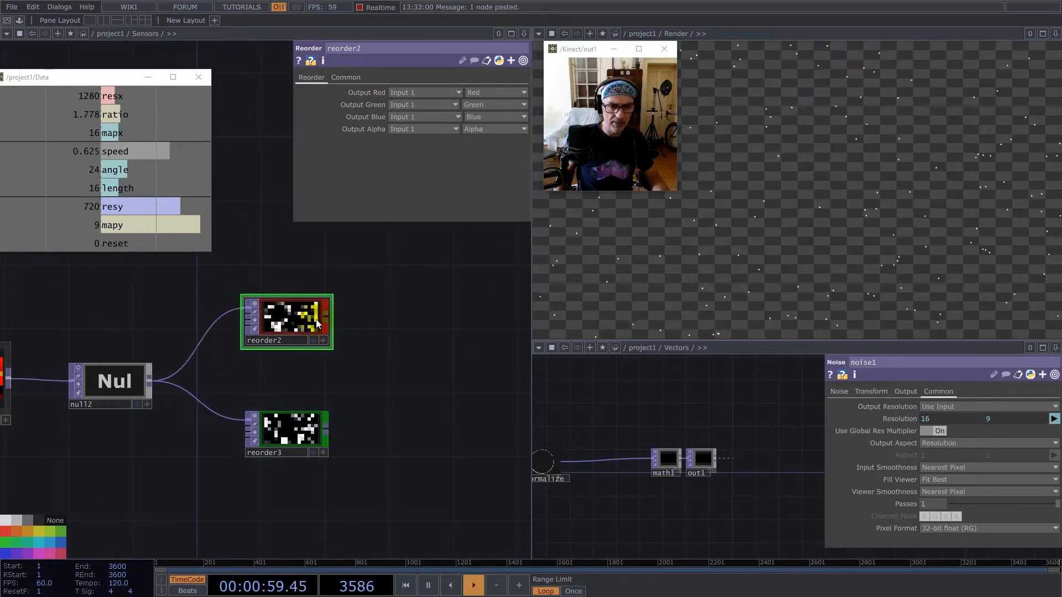
pyautogui.rightClick(326, 317)
pyautogui.write('f')
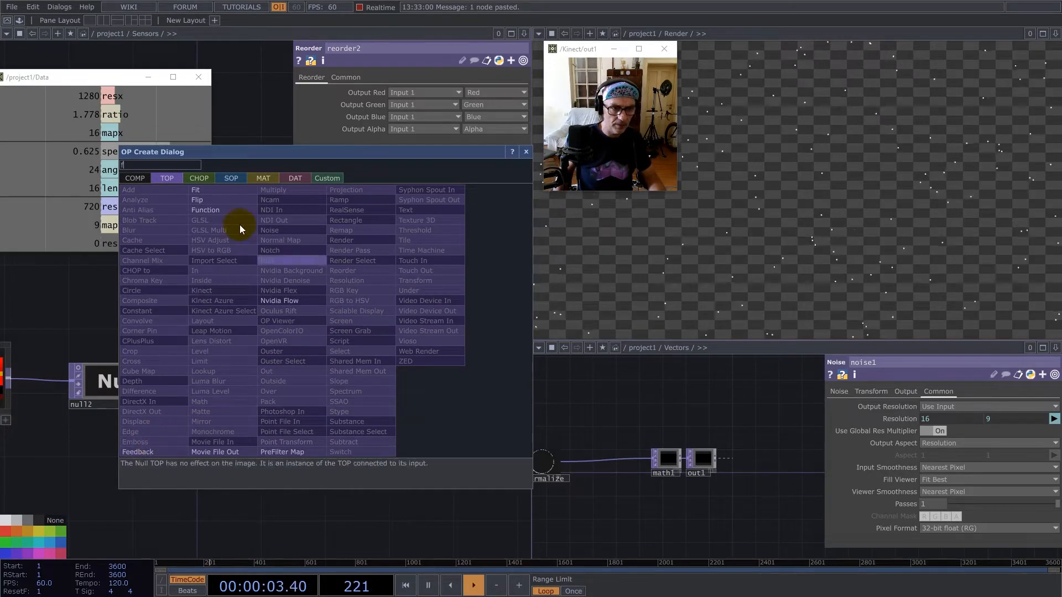
pyautogui.click(209, 205)
pyautogui.click(433, 361)
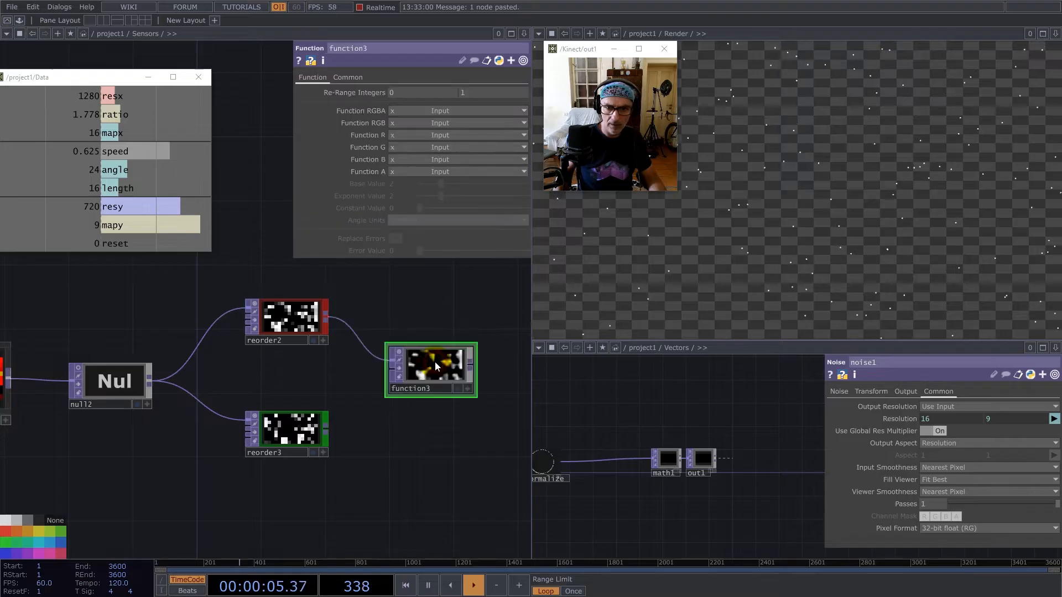
pyautogui.moveTo(331, 432); pyautogui.dragTo(397, 368)
# Set function3's Function R to atan2(x,y), Arctan ( Input1 / Input2 ).
pyautogui.click(407, 147)
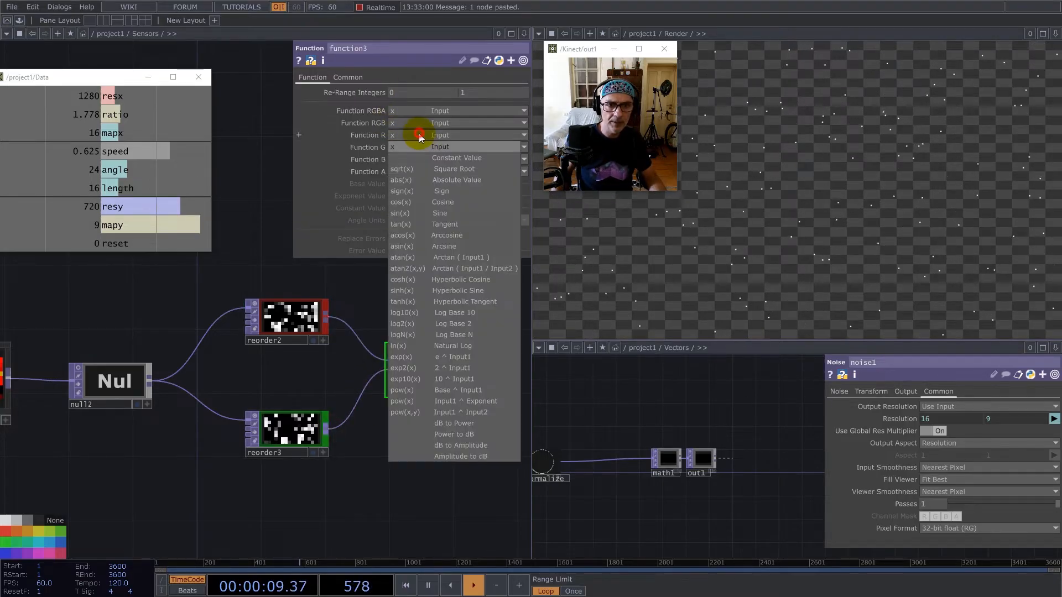
pyautogui.click(470, 268)
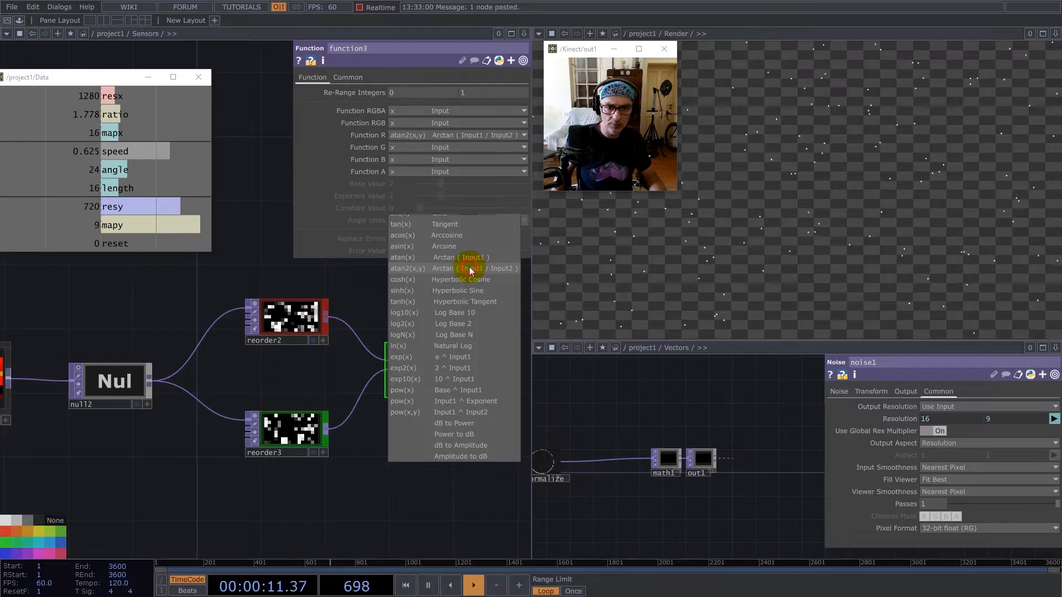
pyautogui.scroll(4, 393, 373)
pyautogui.moveTo(384, 379); pyautogui.dragTo(383, 352)
pyautogui.scroll(-3, 351, 360)
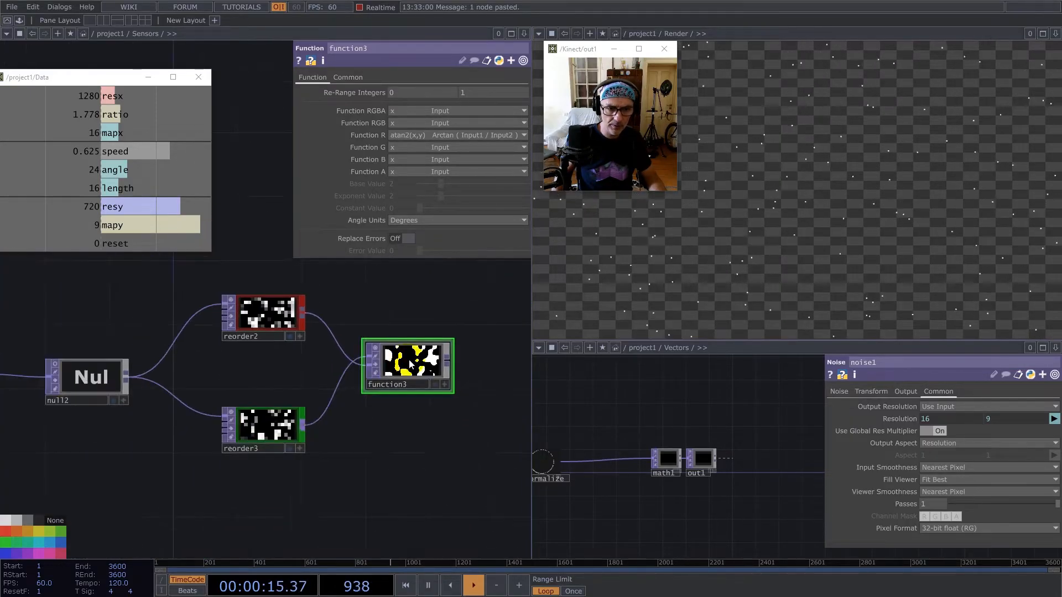
# Set function3's Input Smoothness and Viewer Smoothness to Nearest Pixel.
pyautogui.click(347, 78)
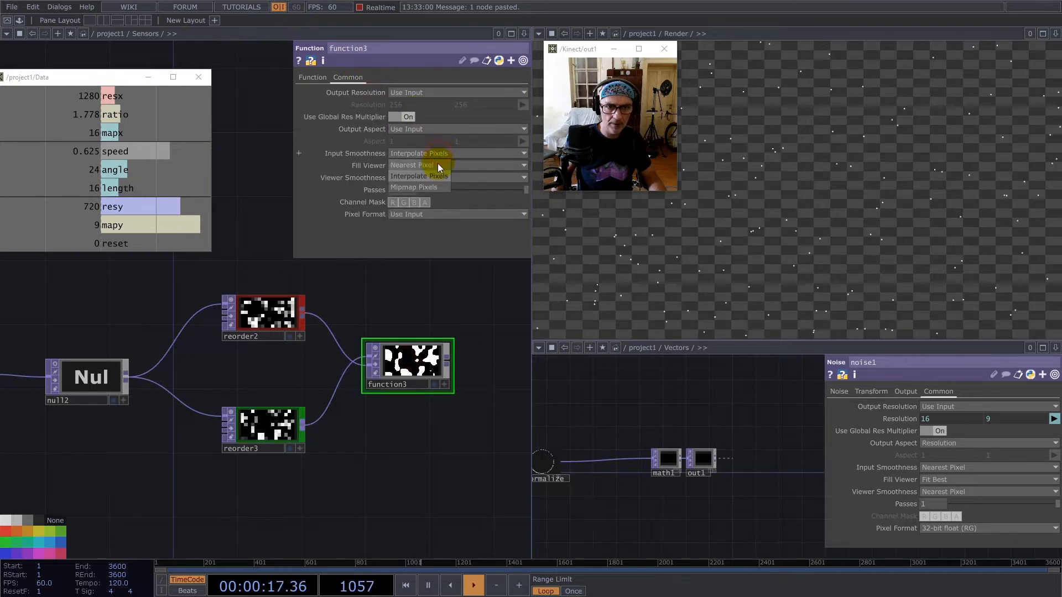
pyautogui.click(442, 177)
pyautogui.click(432, 201)
# Create an Add TOP from crop1 and connect function3 as its second input.
pyautogui.scroll(-5, 387, 370)
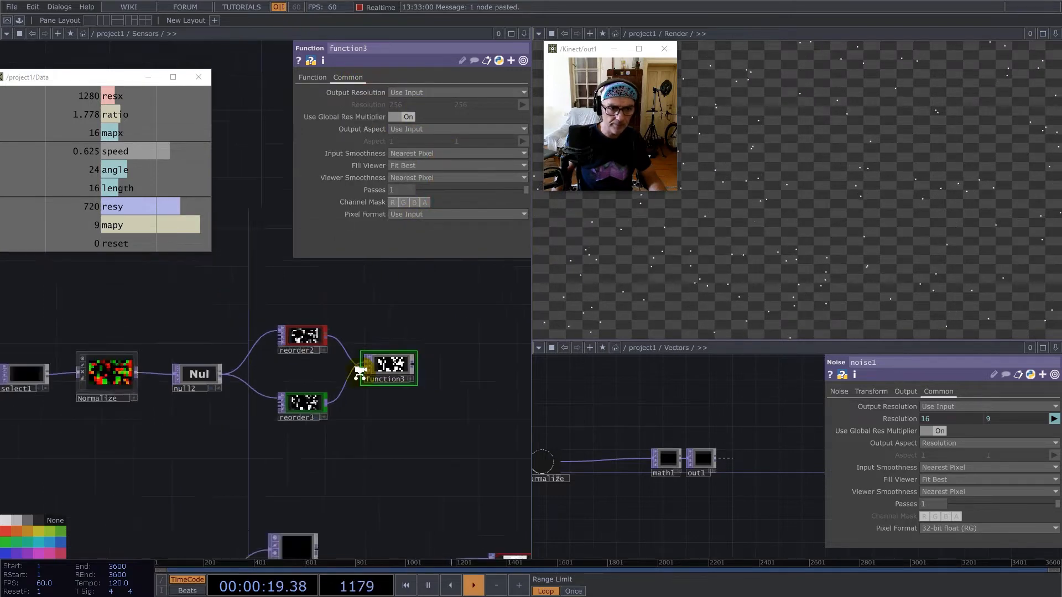
pyautogui.moveTo(408, 336); pyautogui.dragTo(257, 324)
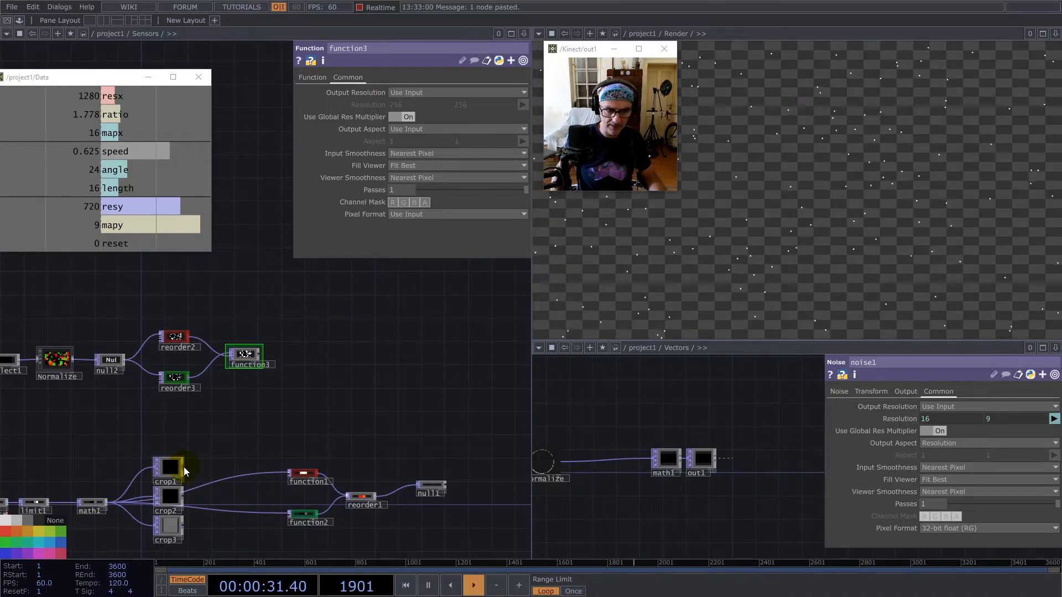
pyautogui.press('Tab')
pyautogui.write('a')
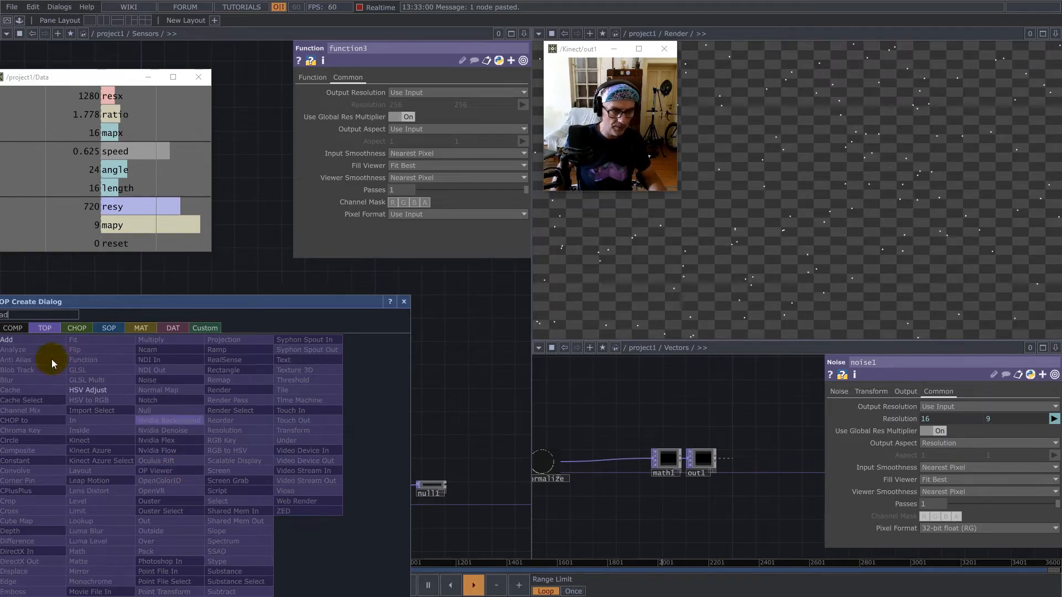
pyautogui.click(21, 341)
pyautogui.click(340, 361)
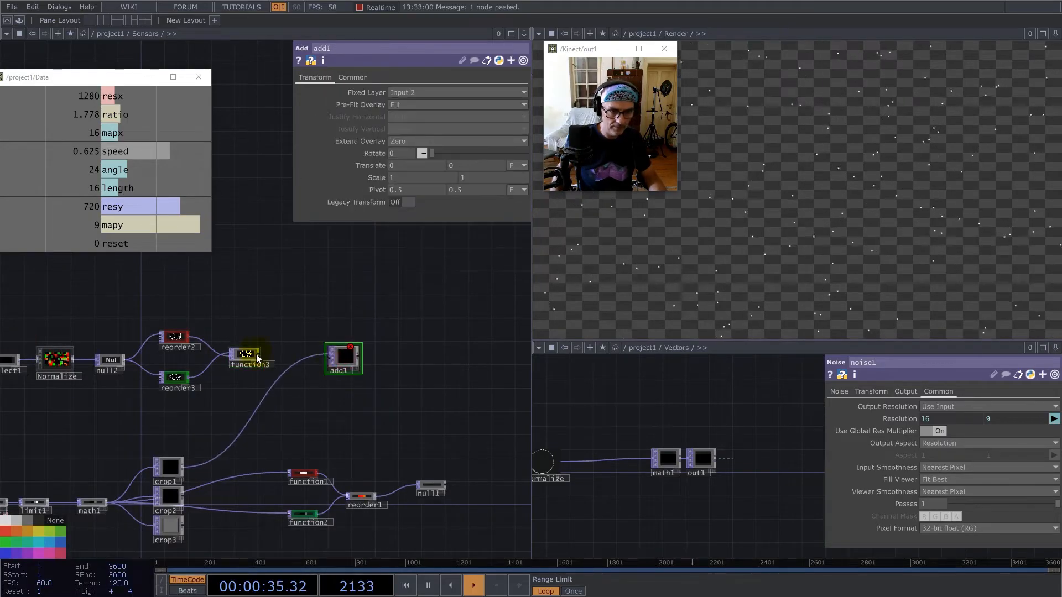
pyautogui.click(330, 359)
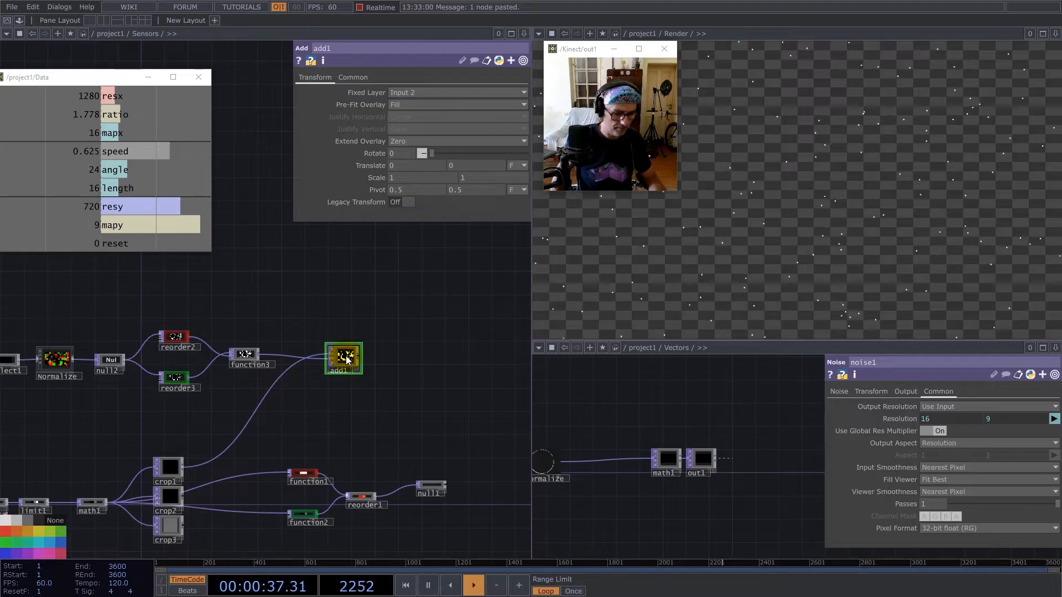
# Duplicate the Add TOP twice below add1, feeding the copies from crop2 and crop3 respectively.
pyautogui.hotkey('ctrl', 'v')
pyautogui.moveTo(184, 496); pyautogui.dragTo(272, 412)
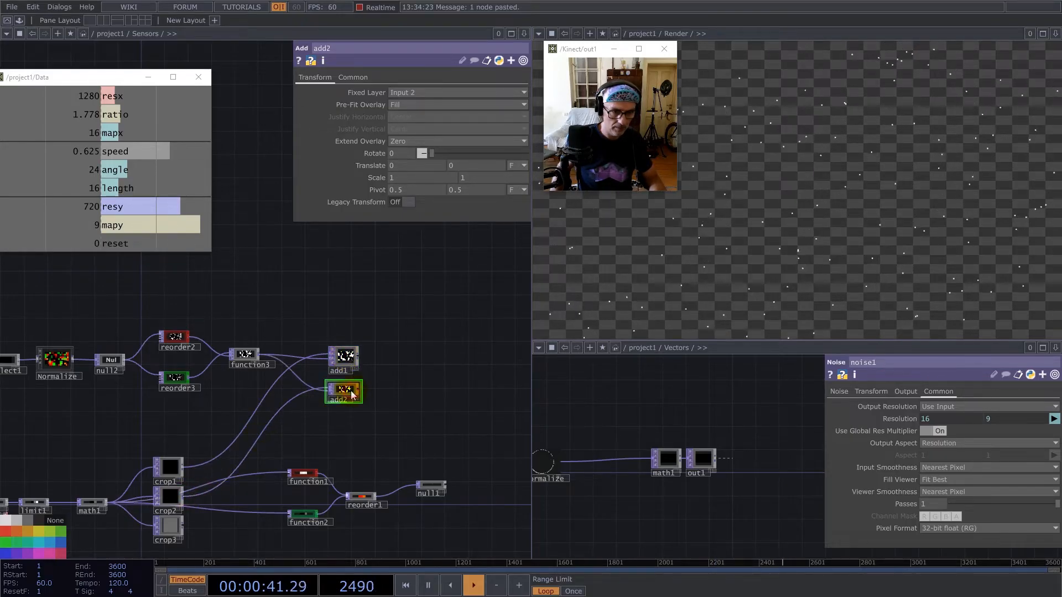
pyautogui.hotkey('ctrl', 'v')
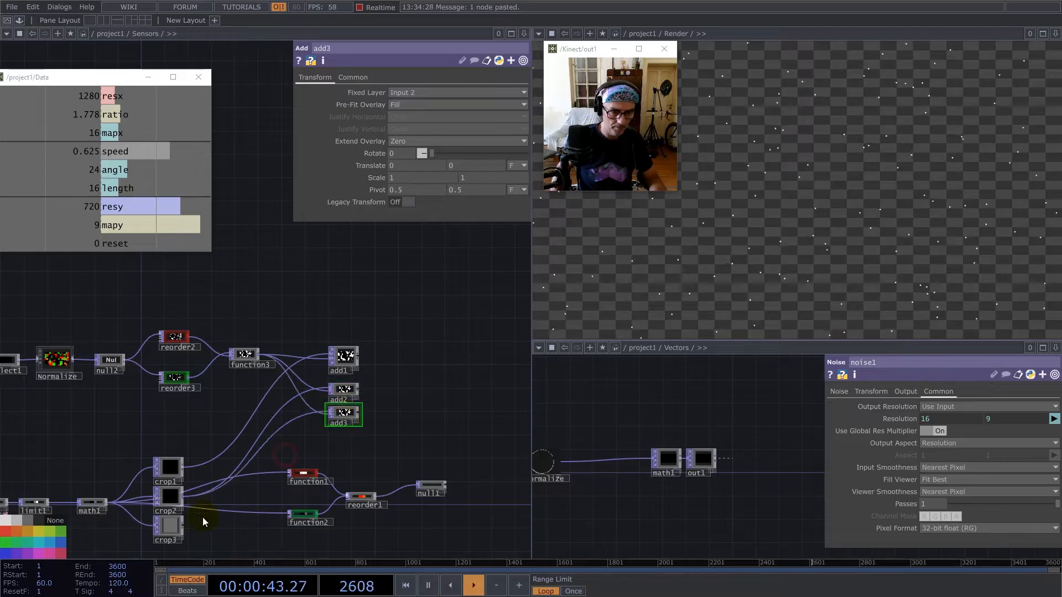
pyautogui.moveTo(185, 526); pyautogui.dragTo(300, 436)
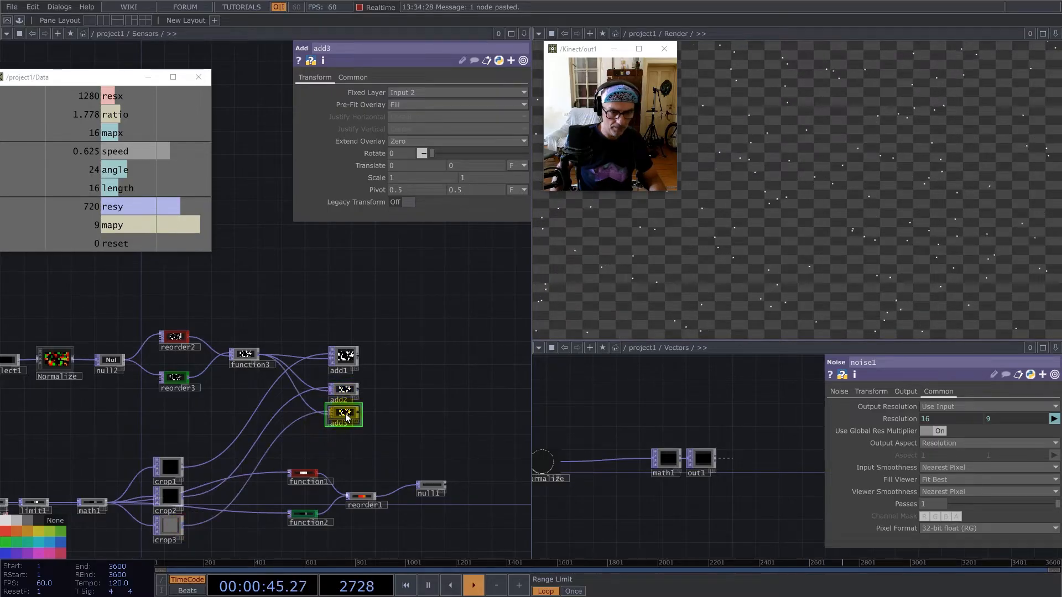
# Align add1, add2 and add3 in an evenly spaced vertical column after function3.
pyautogui.moveTo(346, 390); pyautogui.dragTo(333, 397)
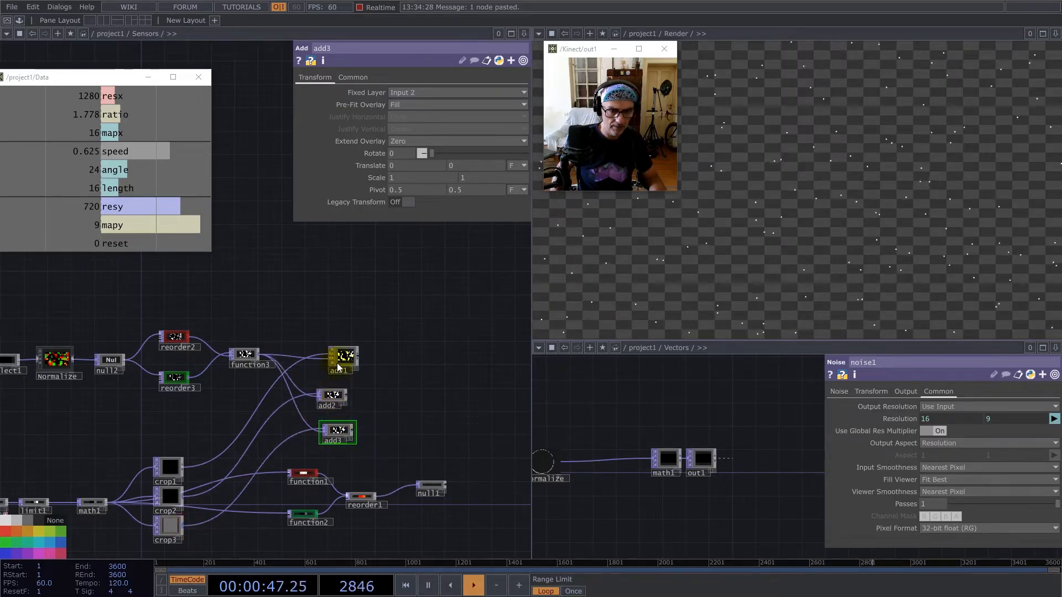
pyautogui.moveTo(343, 358); pyautogui.dragTo(332, 358)
pyautogui.moveTo(338, 435); pyautogui.dragTo(332, 435)
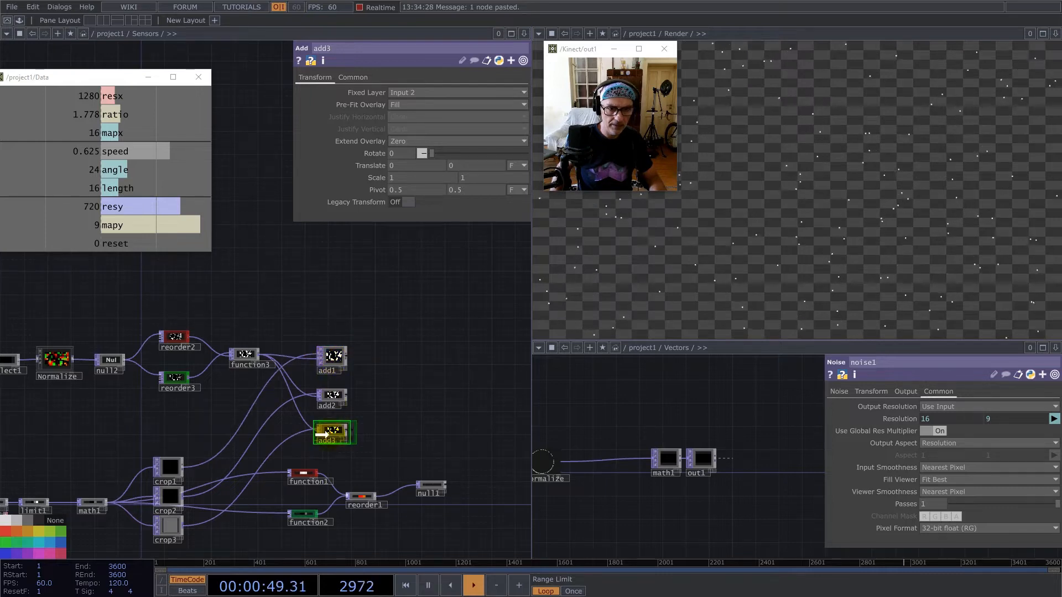
pyautogui.scroll(5, 370, 537)
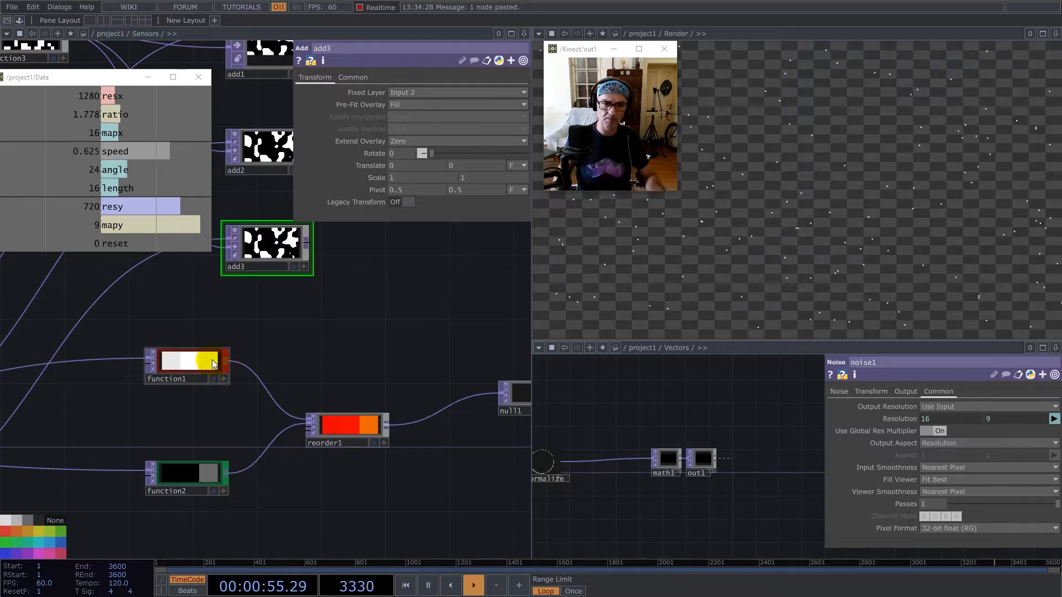
# Rewire function1 and function2 to take their input from add1, and place them with reorder1 beside add1.
pyautogui.scroll(-5, 212, 362)
pyautogui.moveTo(203, 389); pyautogui.dragTo(389, 313)
pyautogui.moveTo(291, 286); pyautogui.dragTo(243, 381, button='middle')
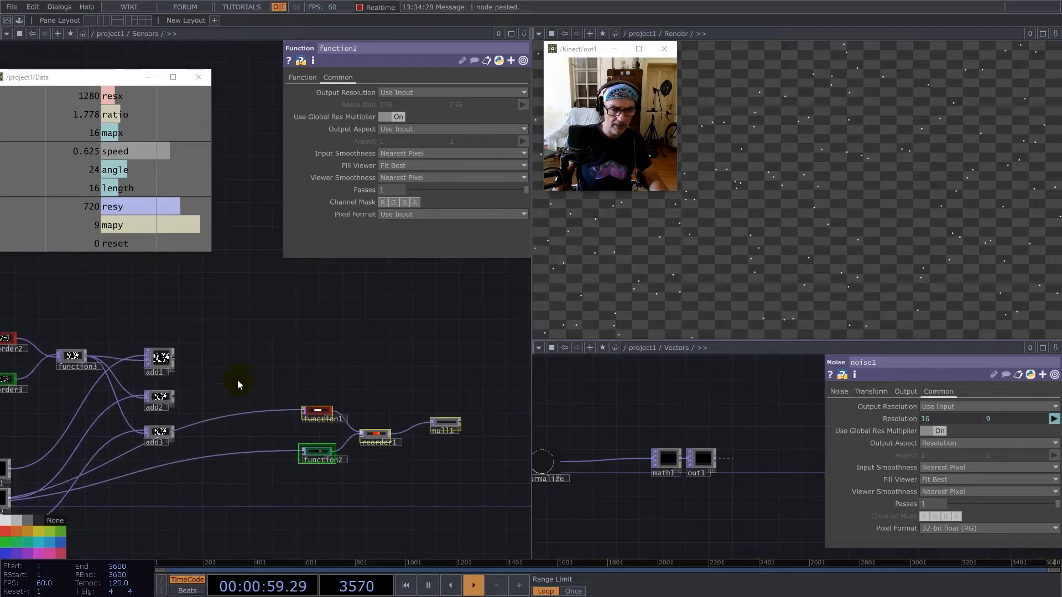
pyautogui.click(204, 352)
pyautogui.click(174, 358)
pyautogui.click(238, 416)
pyautogui.click(260, 454)
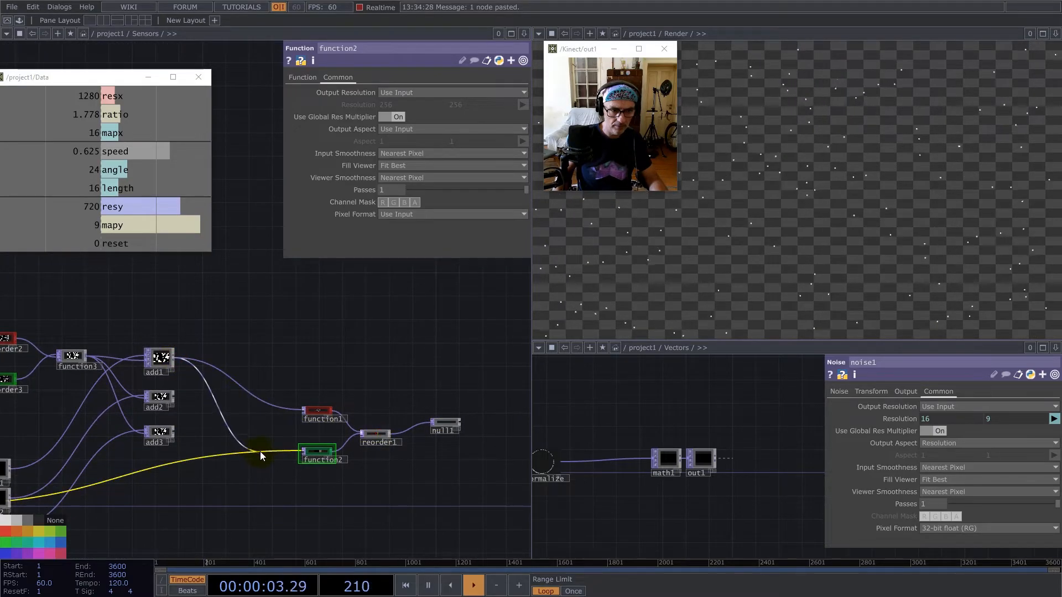
pyautogui.moveTo(283, 339); pyautogui.dragTo(473, 501)
pyautogui.moveTo(321, 458); pyautogui.dragTo(244, 378)
pyautogui.scroll(4, 207, 323)
# Insert a Null TOP after add1 and feed both function1 and function2 from it.
pyautogui.rightClick(195, 365)
pyautogui.click(191, 362)
pyautogui.rightClick(193, 362)
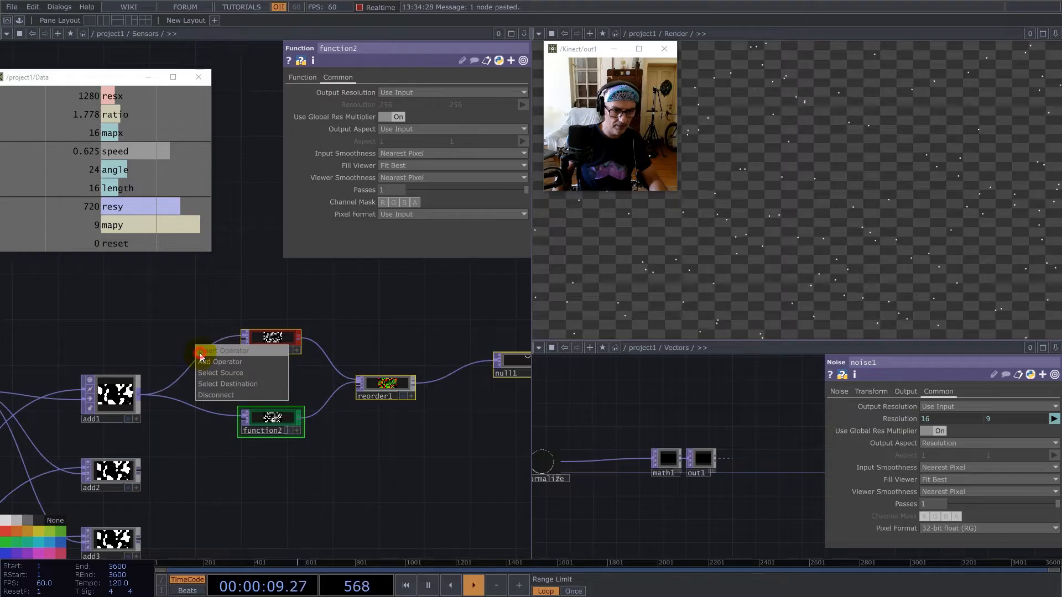
pyautogui.click(200, 352)
pyautogui.write('nu')
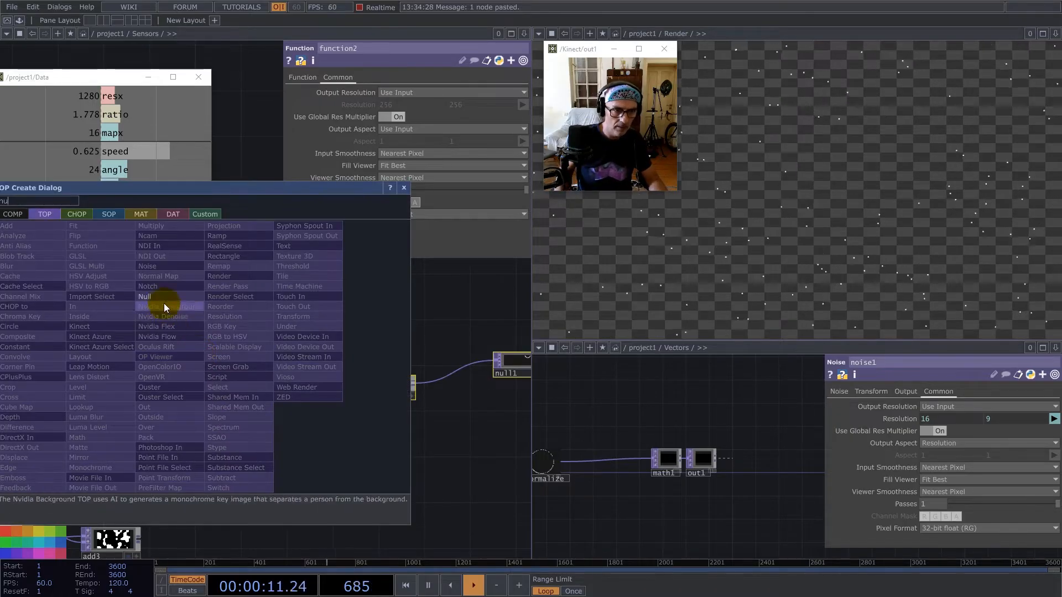
pyautogui.press('Return')
pyautogui.click(180, 388)
pyautogui.click(238, 414)
pyautogui.moveTo(167, 377); pyautogui.dragTo(190, 389)
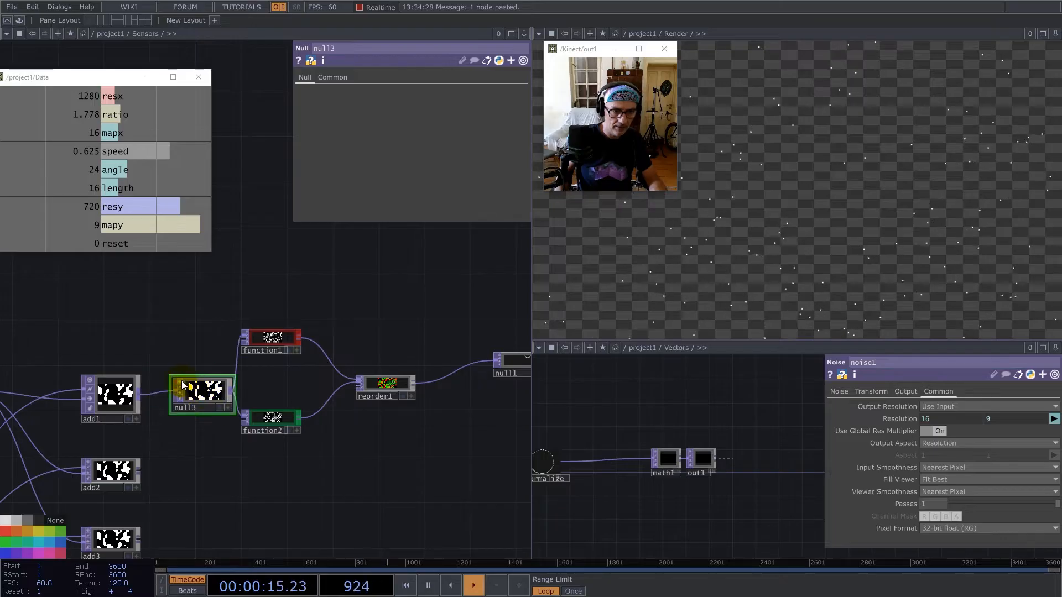
# Collapse null3, function1, function2 and reorder1 into a Base COMP named Rad_Vec and place it next to add1.
pyautogui.moveTo(160, 286); pyautogui.dragTo(430, 516)
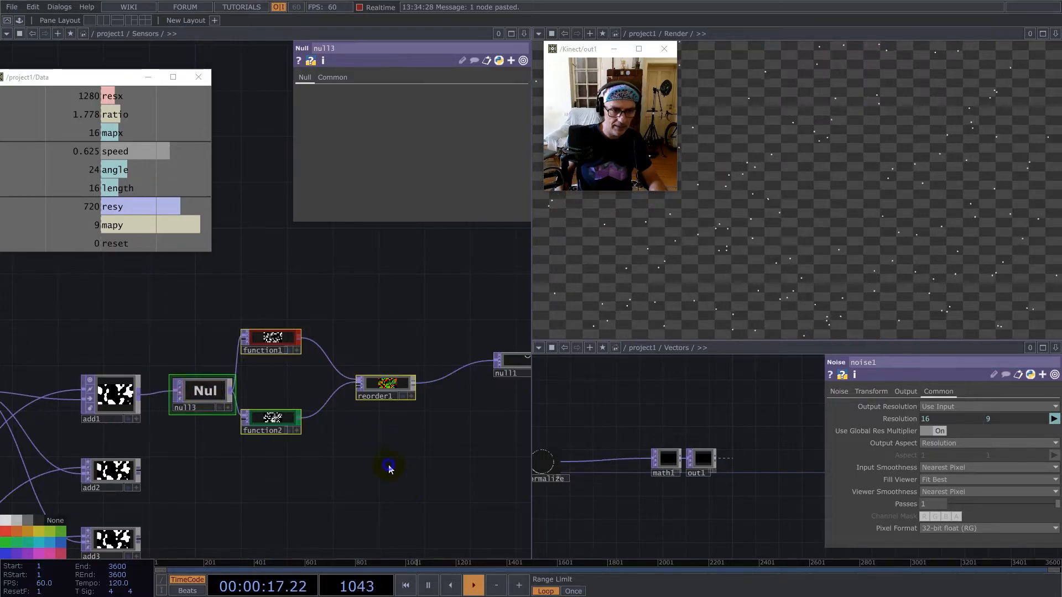
pyautogui.rightClick(390, 469)
pyautogui.click(416, 510)
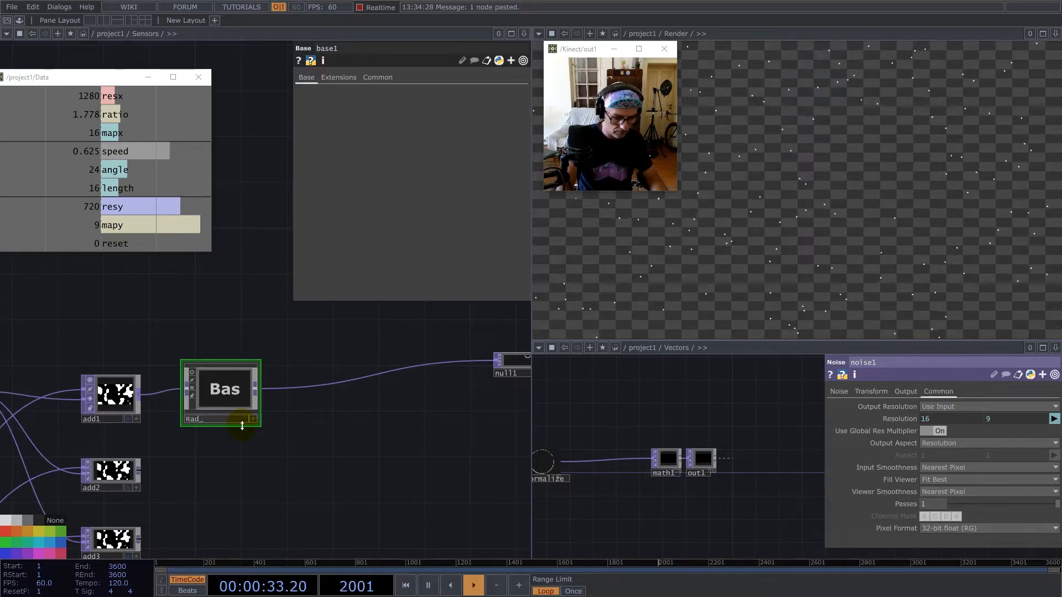
pyautogui.press('Return')
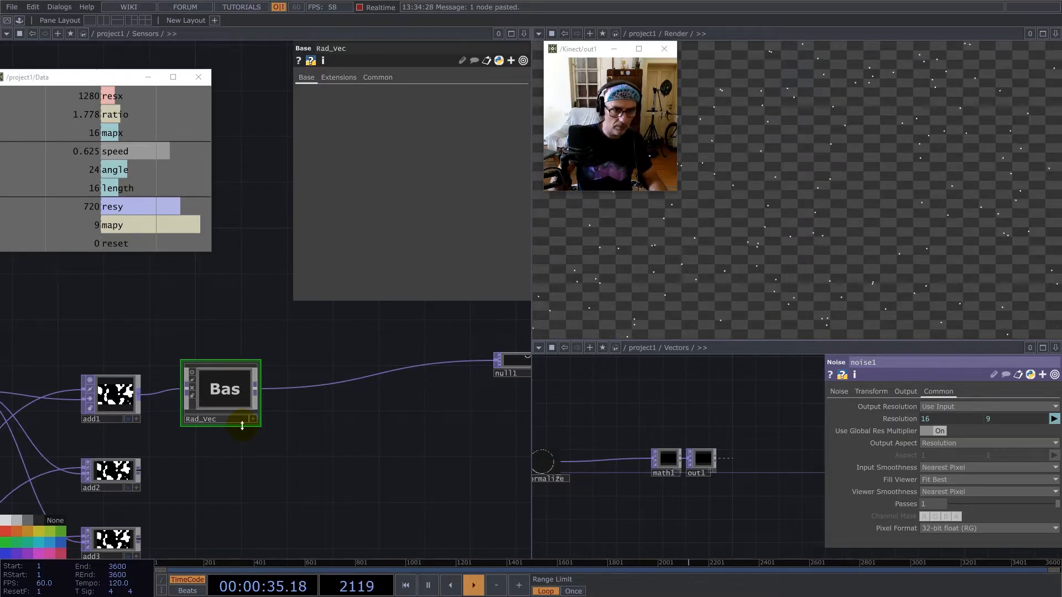
pyautogui.moveTo(287, 480); pyautogui.dragTo(297, 411)
pyautogui.scroll(-4, 295, 409)
pyautogui.moveTo(262, 364); pyautogui.dragTo(252, 371)
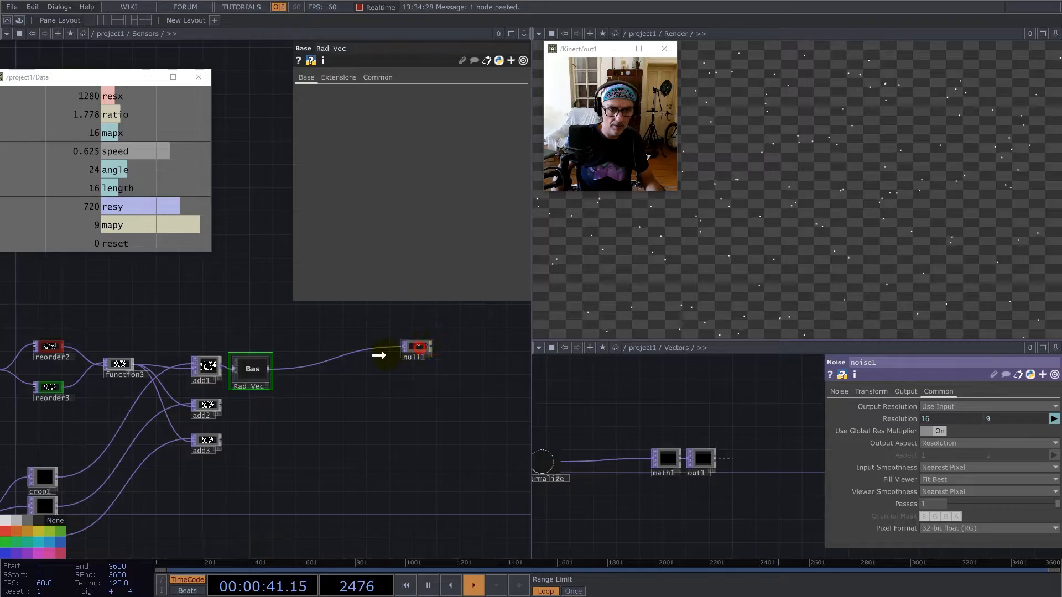
# Switch null1's viewer from the point display to View as Image.
pyautogui.scroll(5, 324, 365)
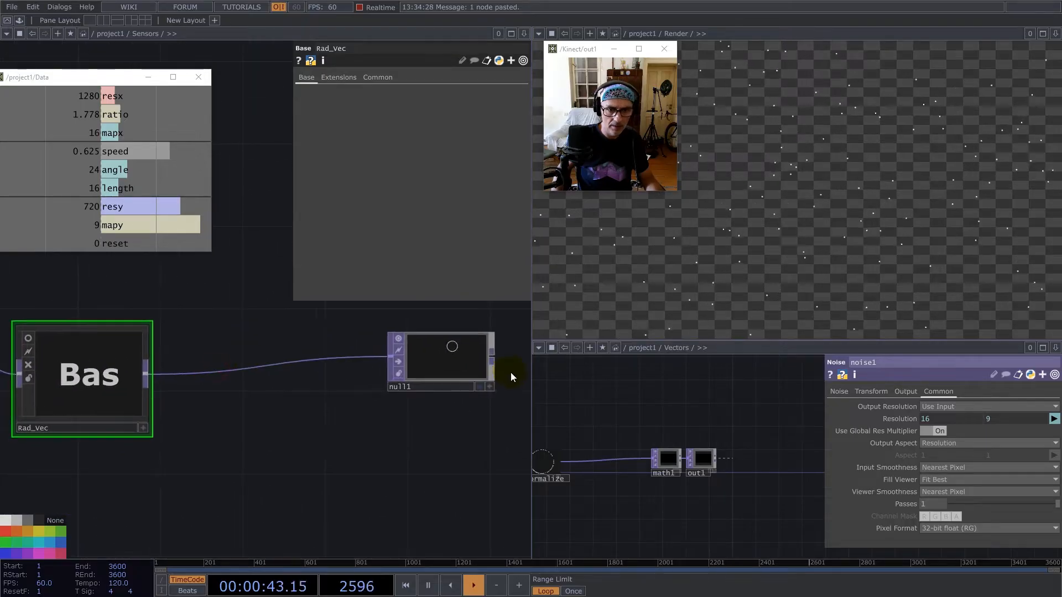
pyautogui.click(491, 386)
pyautogui.rightClick(452, 362)
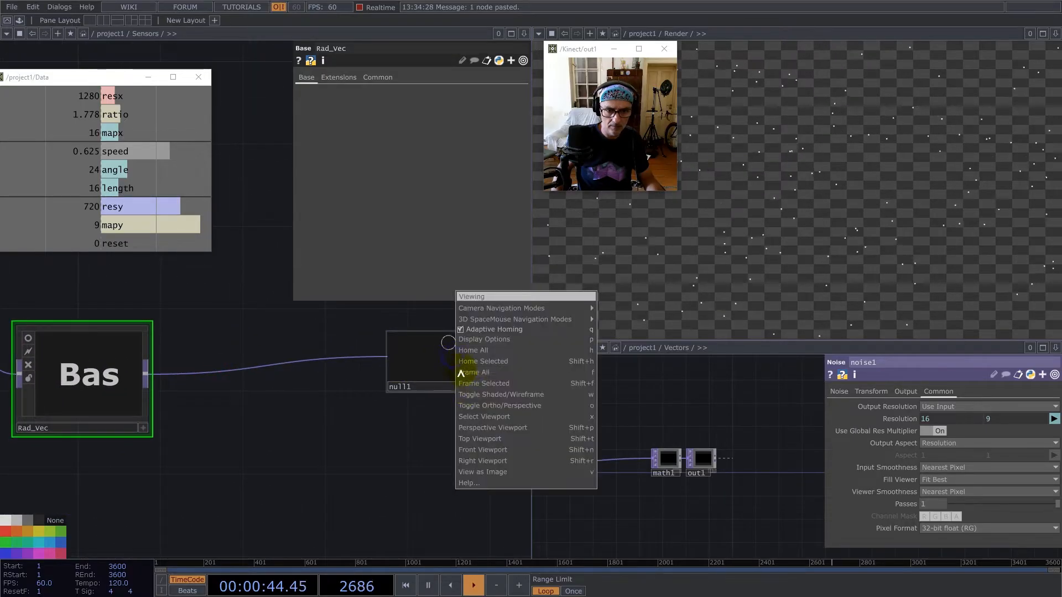
pyautogui.click(492, 471)
pyautogui.click(490, 388)
pyautogui.scroll(-5, 405, 385)
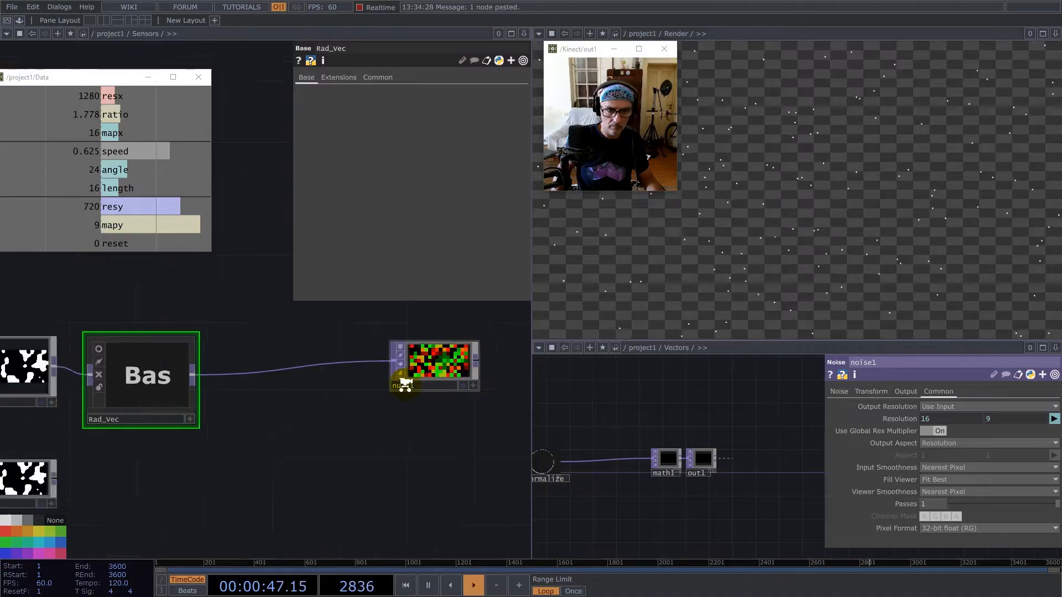
# Duplicate Rad_Vec twice, connect the copies to add2 and add3, and line each up with its Add TOP.
pyautogui.moveTo(303, 380); pyautogui.dragTo(296, 374)
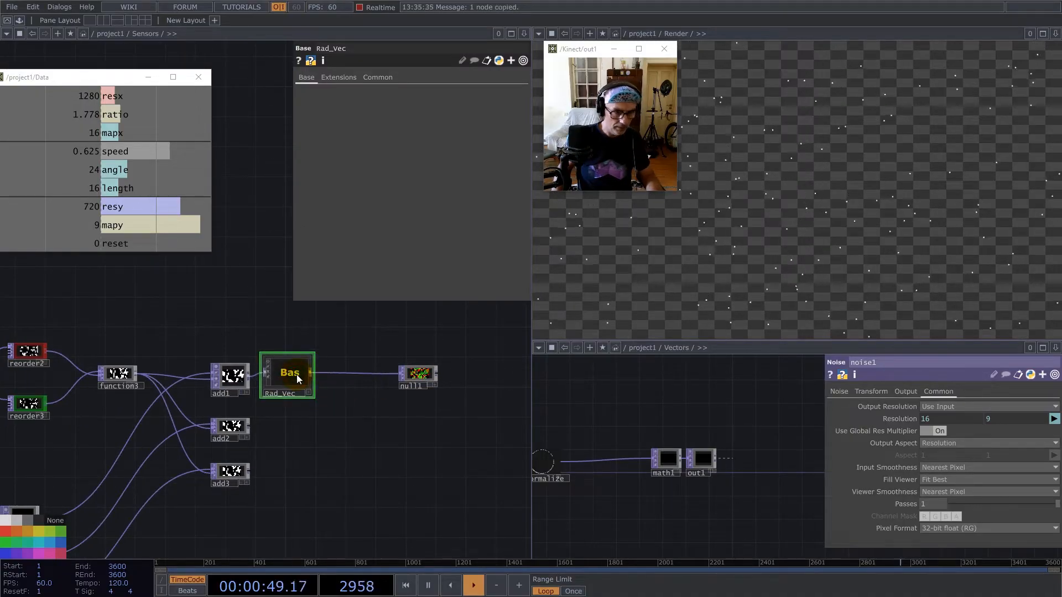
pyautogui.hotkey('ctrl', 'c')
pyautogui.hotkey('ctrl', 'v')
pyautogui.moveTo(250, 426); pyautogui.dragTo(270, 421)
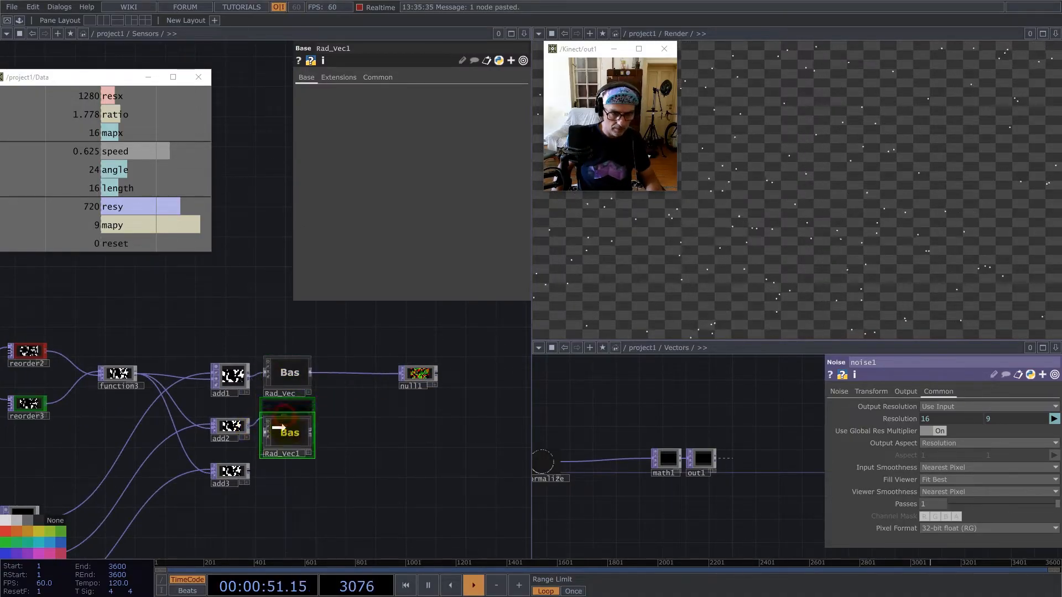
pyautogui.hotkey('ctrl', 'v')
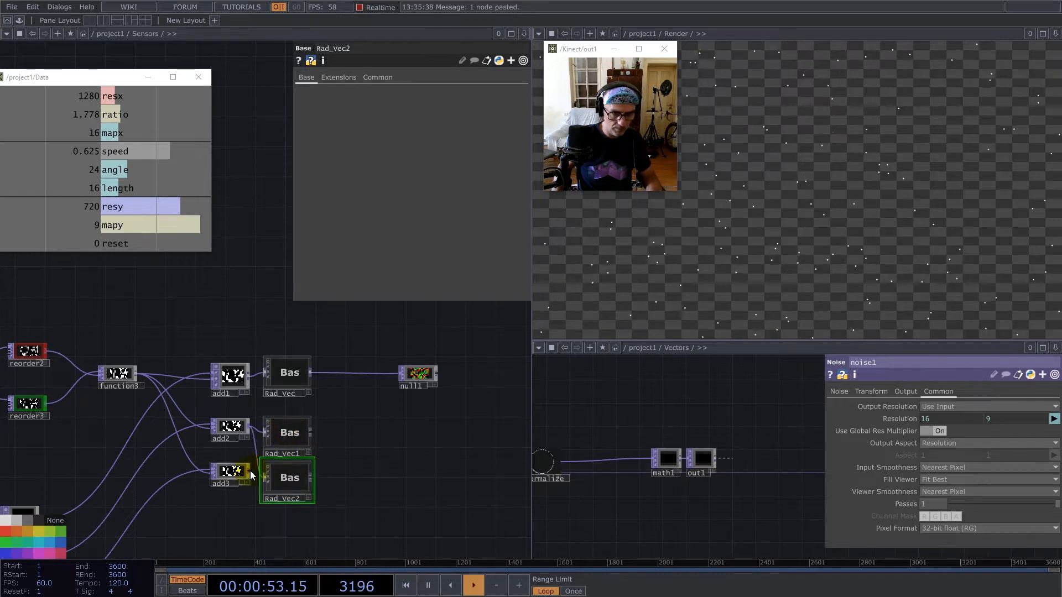
pyautogui.moveTo(268, 481); pyautogui.dragTo(233, 479)
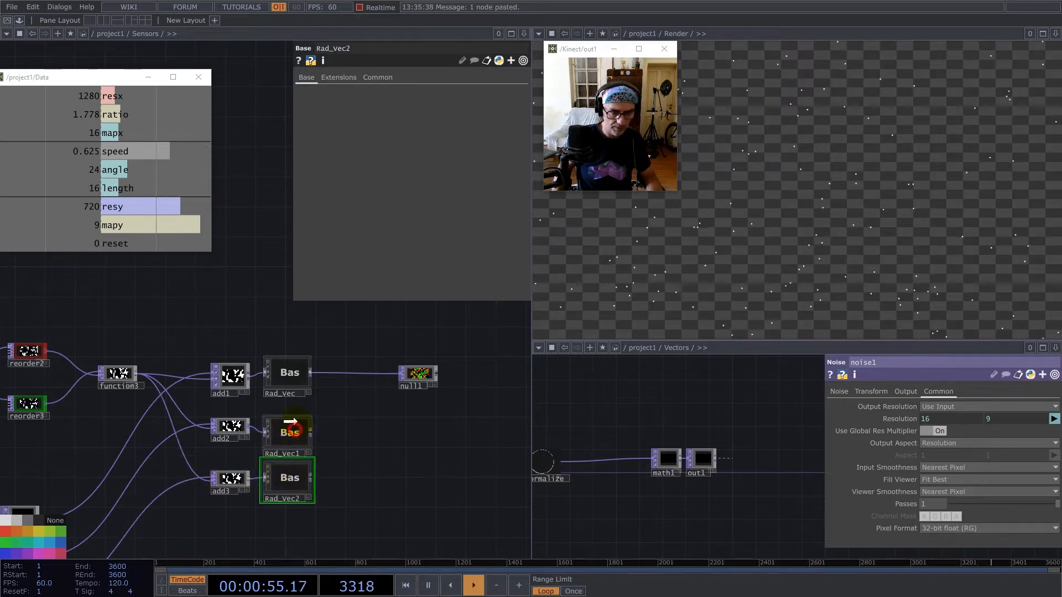
pyautogui.moveTo(295, 430); pyautogui.dragTo(298, 420)
pyautogui.moveTo(403, 427); pyautogui.dragTo(423, 417, button='middle')
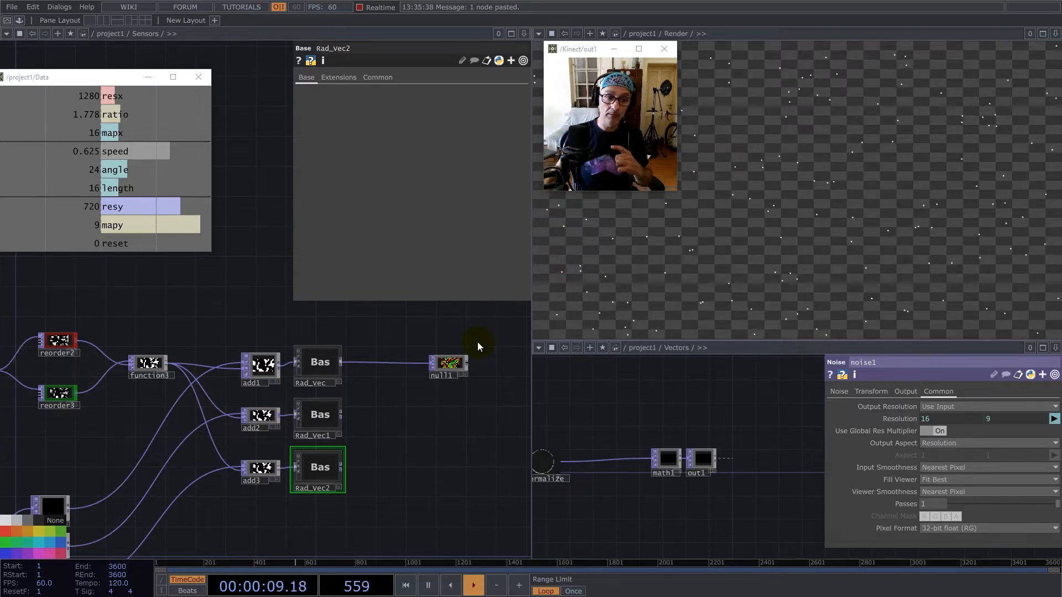
# Show Rad_Vec's output in its viewer and set Viewer Smoothness to Nearest Pixel for the operators inside it.
pyautogui.click(300, 350)
pyautogui.scroll(5, 313, 366)
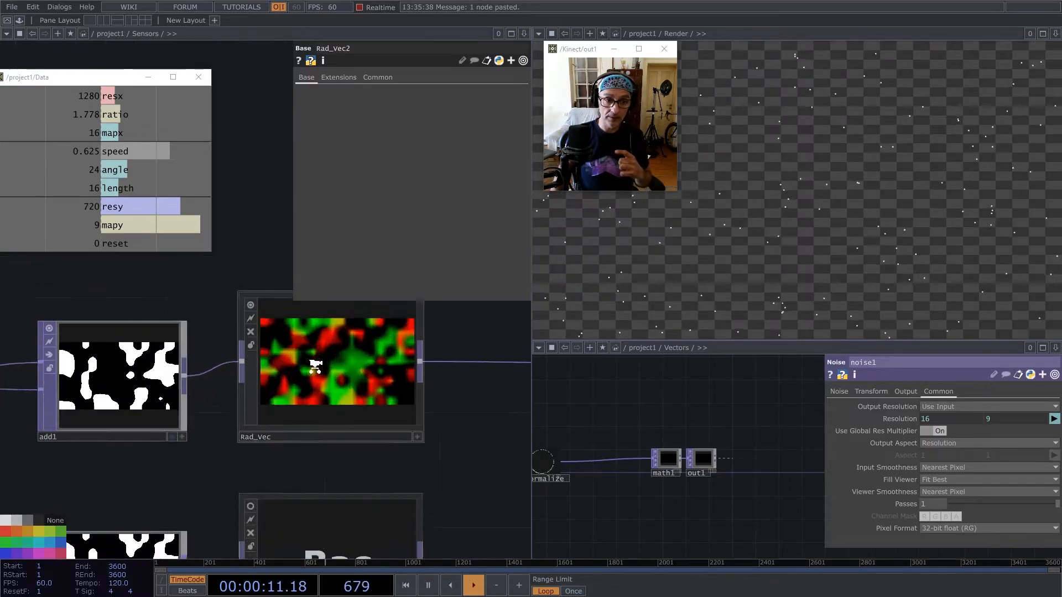
pyautogui.scroll(-5, 335, 367)
pyautogui.doubleClick(337, 364)
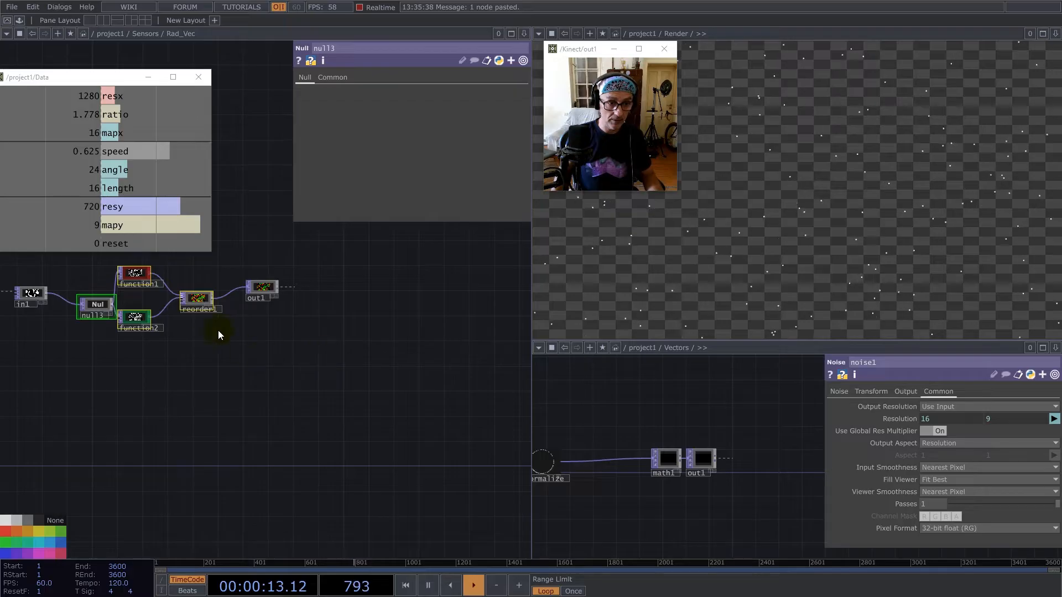
pyautogui.click(194, 301)
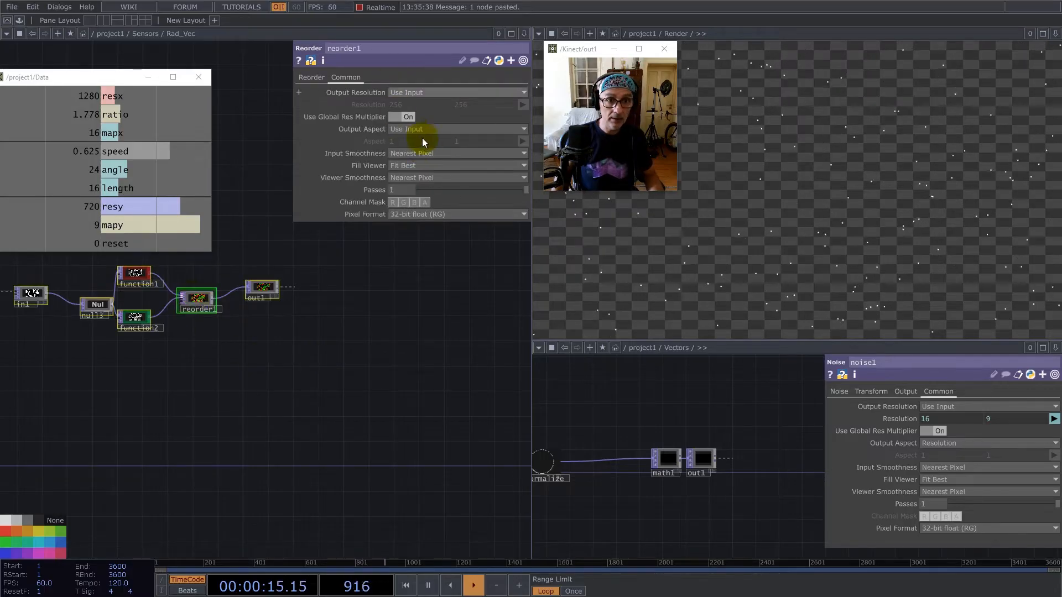
pyautogui.click(424, 178)
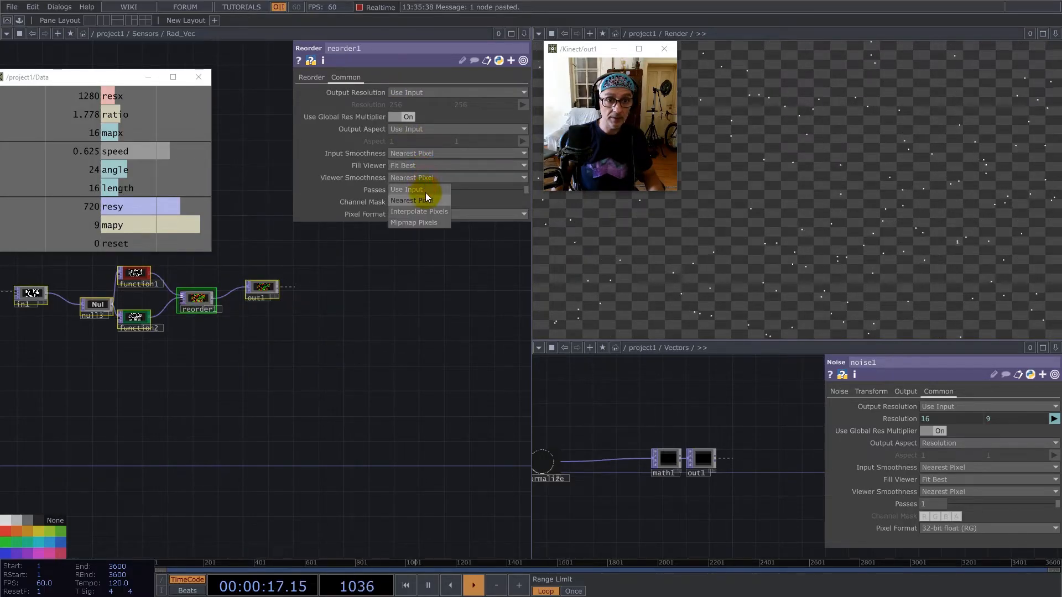
pyautogui.scroll(-8, 354, 384)
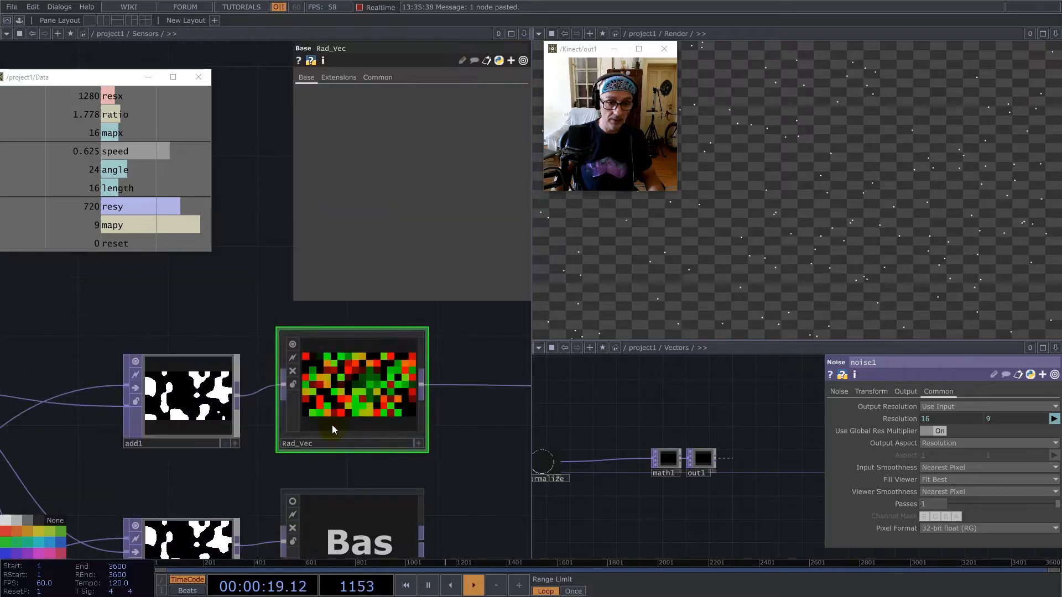
# Set Input Smoothness and Viewer Smoothness to Nearest Pixel for the operators inside Rad_Vec1.
pyautogui.click(354, 515)
pyautogui.press('i')
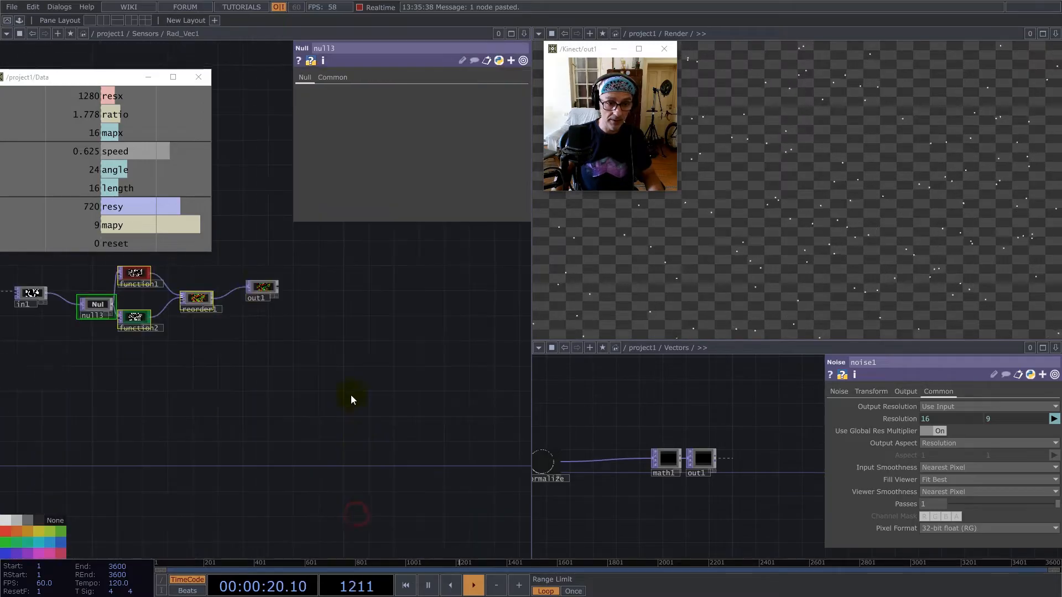
pyautogui.click(197, 299)
pyautogui.click(422, 154)
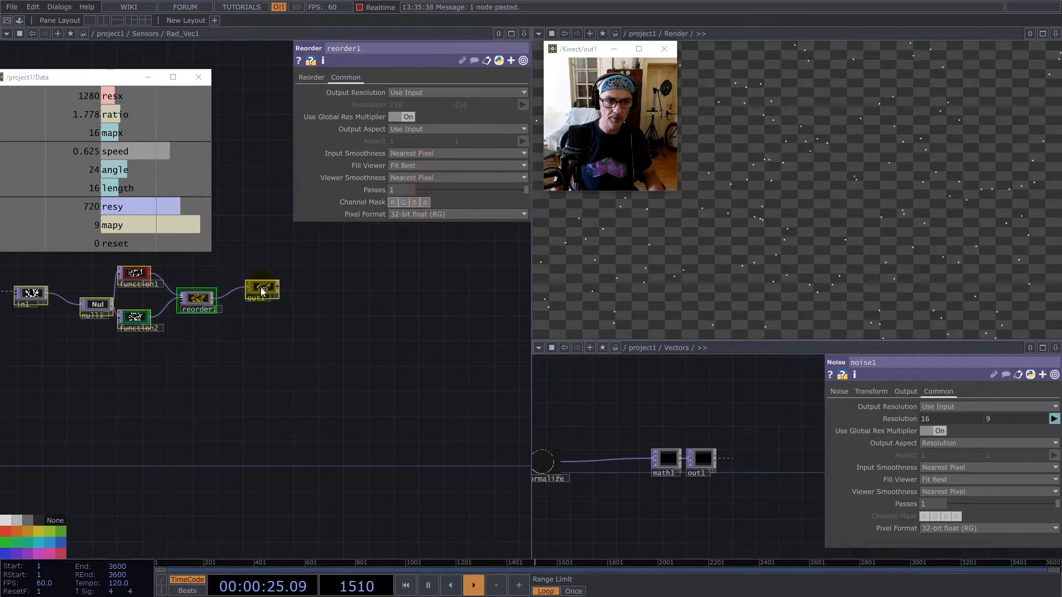
pyautogui.scroll(-5, 304, 315)
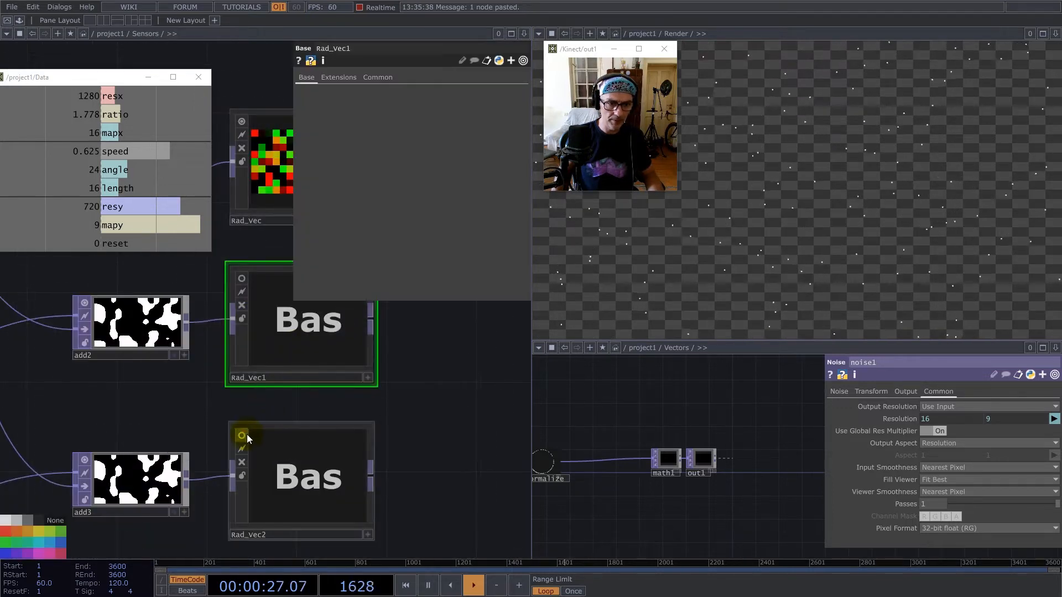
# Set Viewer Smoothness to Nearest Pixel for the operators inside Rad_Vec2.
pyautogui.click(304, 440)
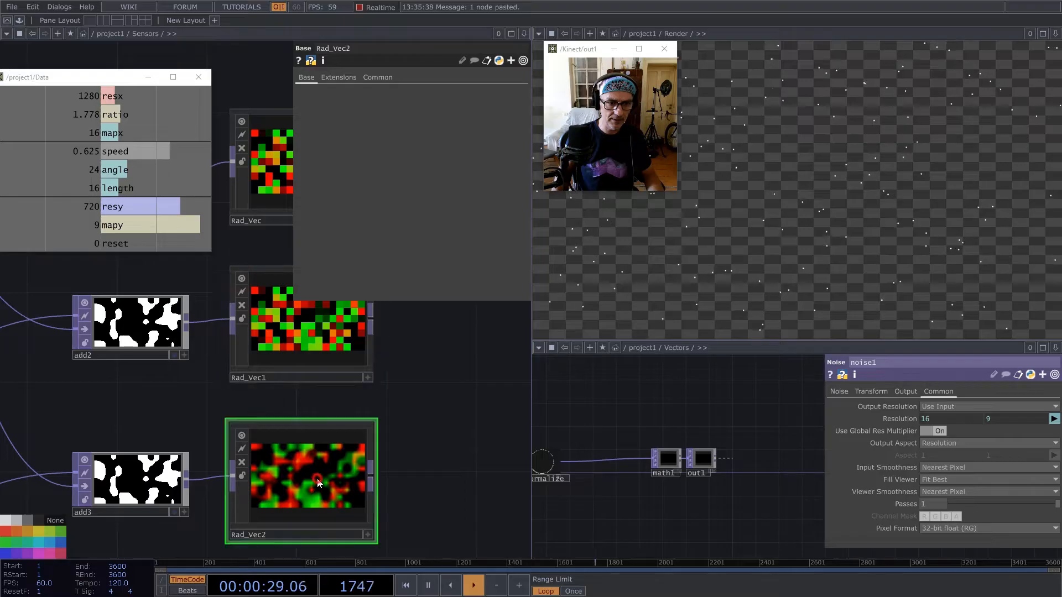
pyautogui.scroll(5, 305, 459)
pyautogui.click(200, 298)
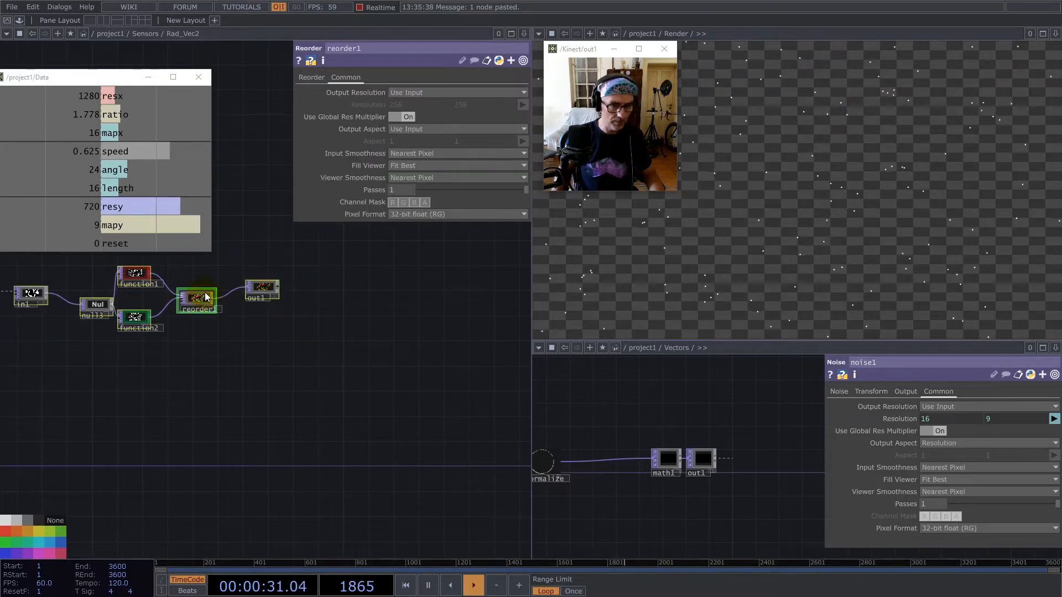
pyautogui.click(424, 178)
pyautogui.click(427, 200)
pyautogui.scroll(-5, 324, 376)
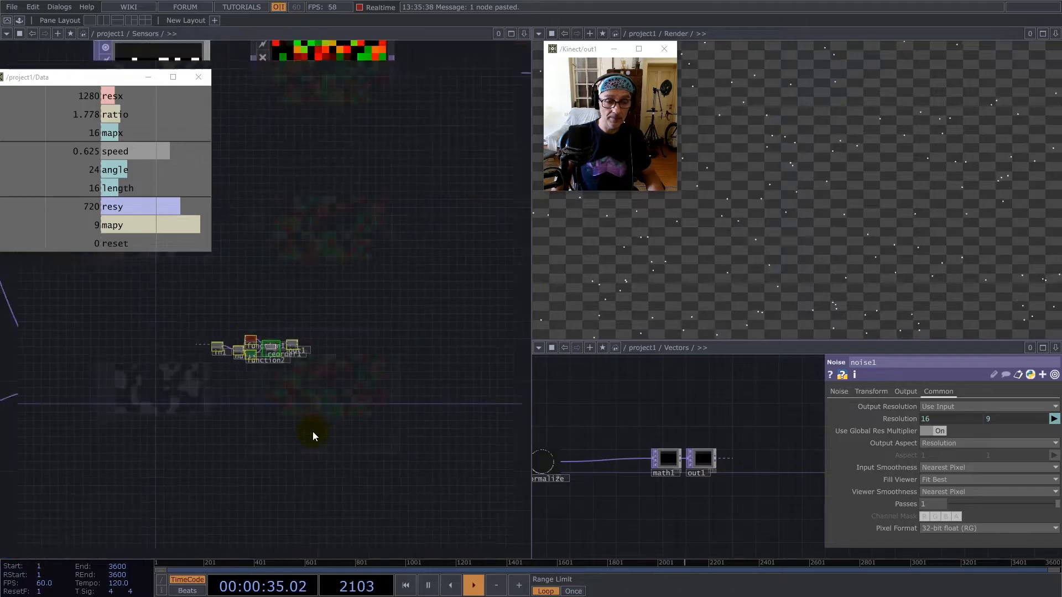
pyautogui.scroll(-4, 308, 462)
# Insert a Math TOP on the connection between Rad_Vec and null1.
pyautogui.moveTo(394, 366); pyautogui.dragTo(369, 435)
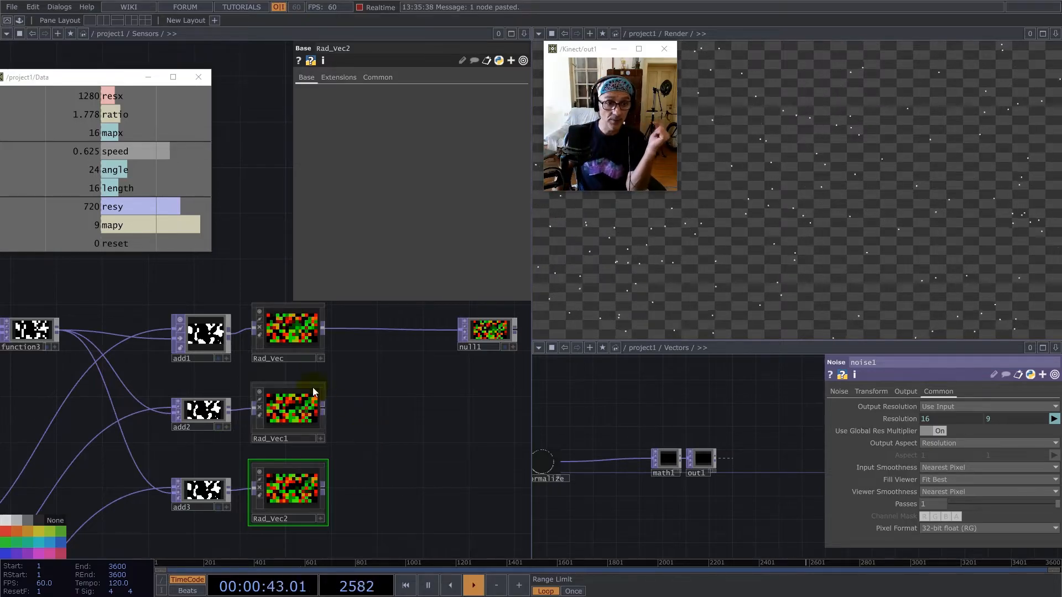
pyautogui.moveTo(152, 279); pyautogui.dragTo(251, 299)
pyautogui.scroll(-3, 171, 345)
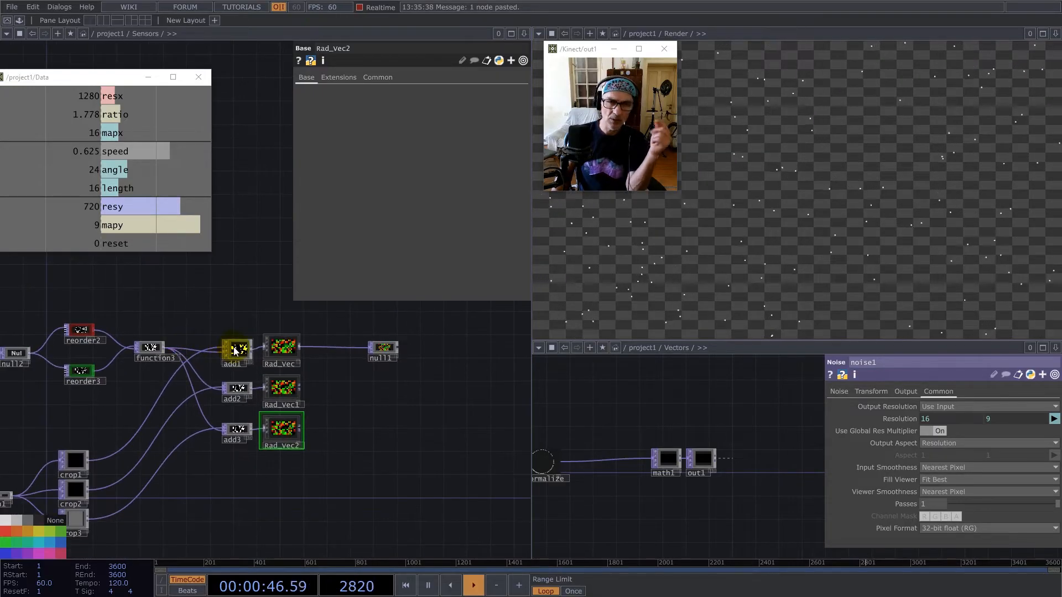
pyautogui.rightClick(321, 345)
pyautogui.click(334, 337)
pyautogui.write('mat')
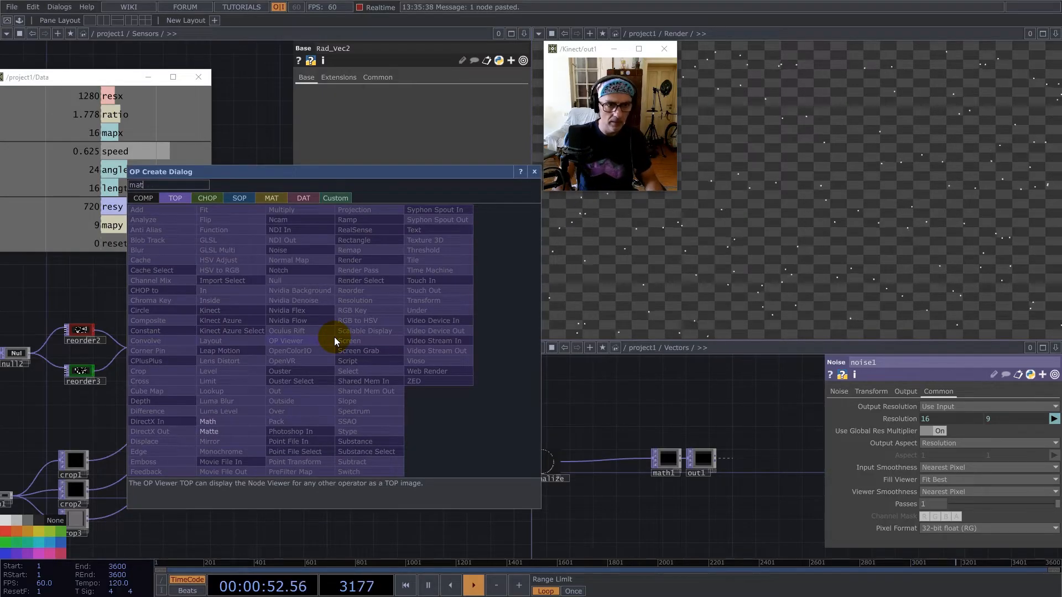
pyautogui.click(208, 422)
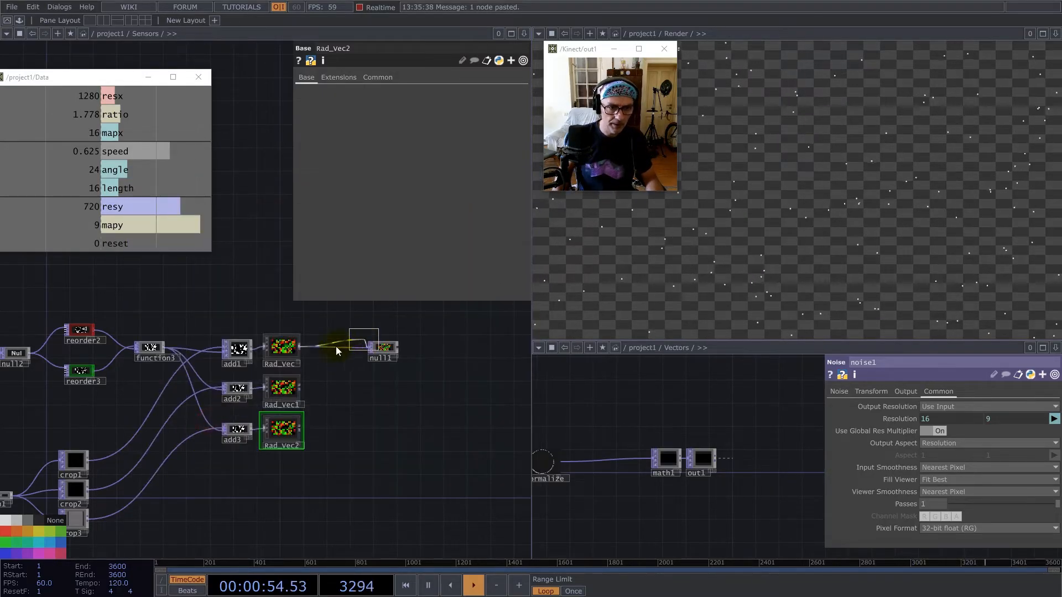
pyautogui.click(336, 351)
pyautogui.scroll(3, 314, 306)
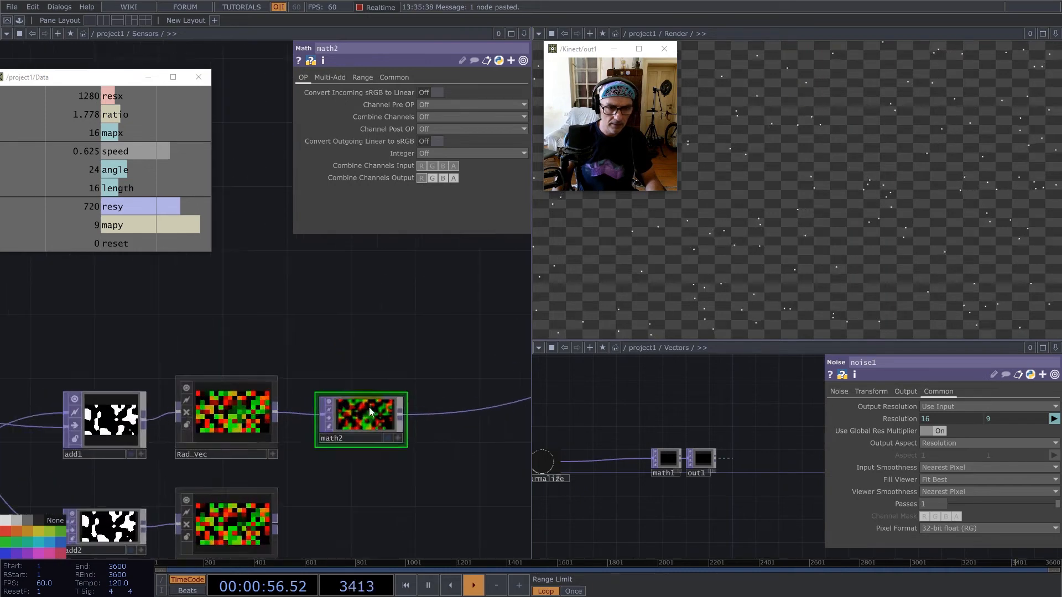
# Set math2's Input Smoothness and Viewer Smoothness to Nearest Pixel.
pyautogui.click(390, 78)
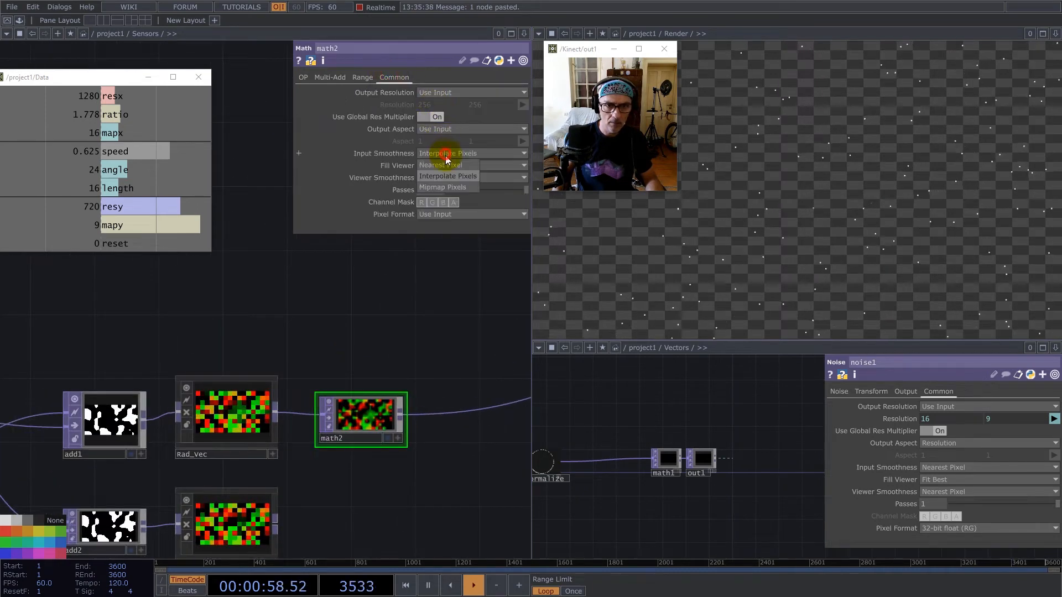
pyautogui.click(448, 178)
pyautogui.click(441, 200)
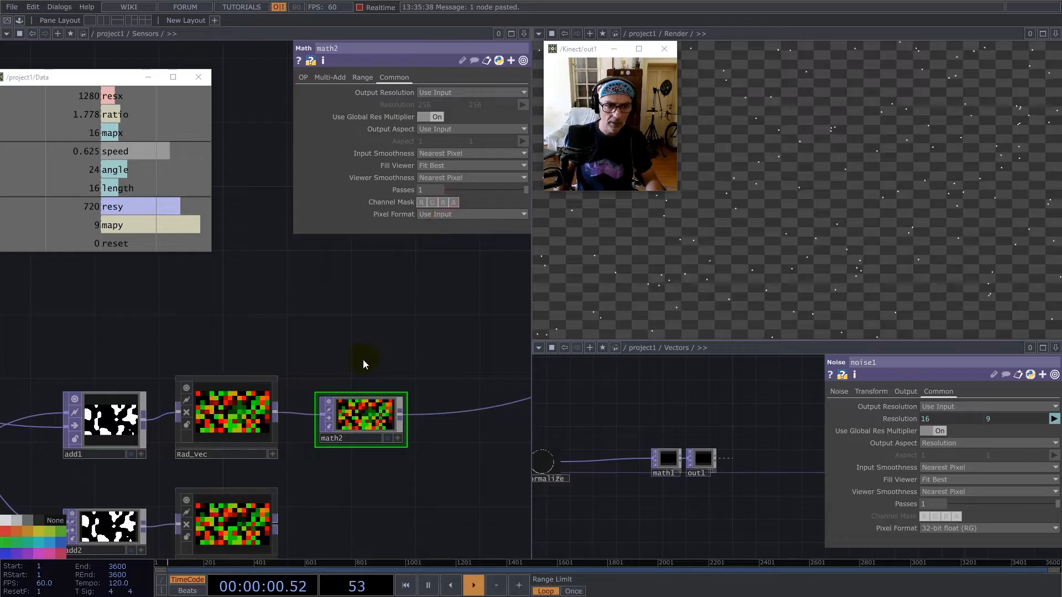
# Set math2's Multiply to the reciprocal of the Data channel resx with the expression 1/parent(2).op('Data/out1')['resx'].
pyautogui.click(332, 77)
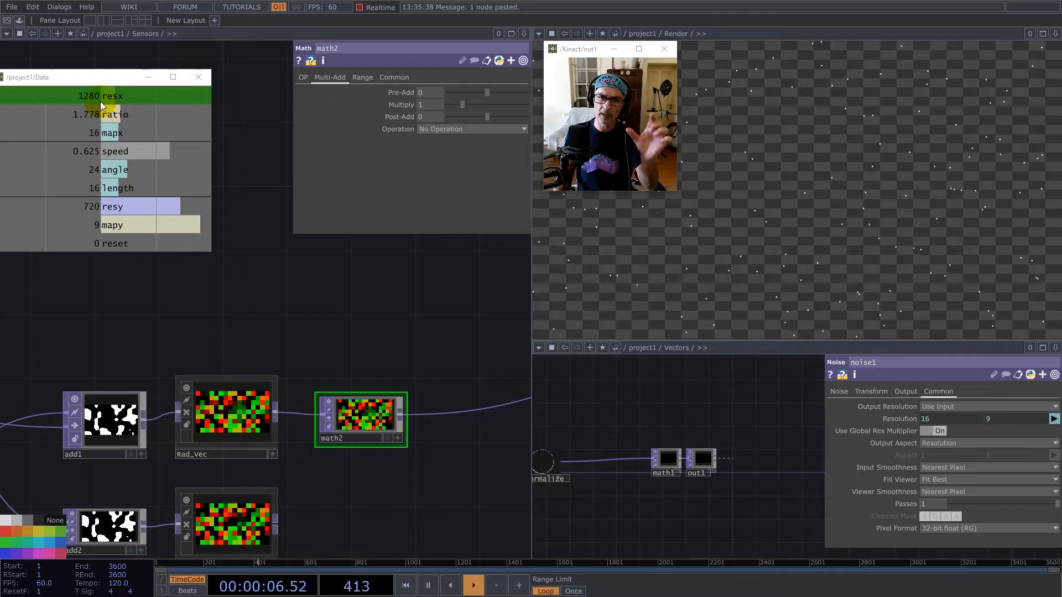
pyautogui.moveTo(100, 101); pyautogui.dragTo(436, 105)
pyautogui.click(437, 103)
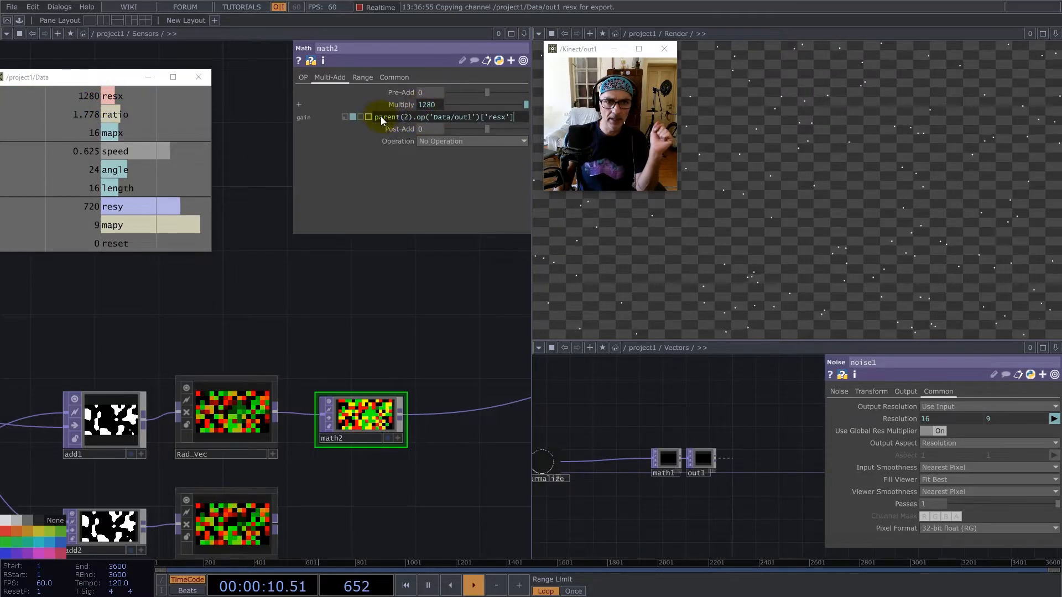
pyautogui.click(375, 117)
pyautogui.write('1/')
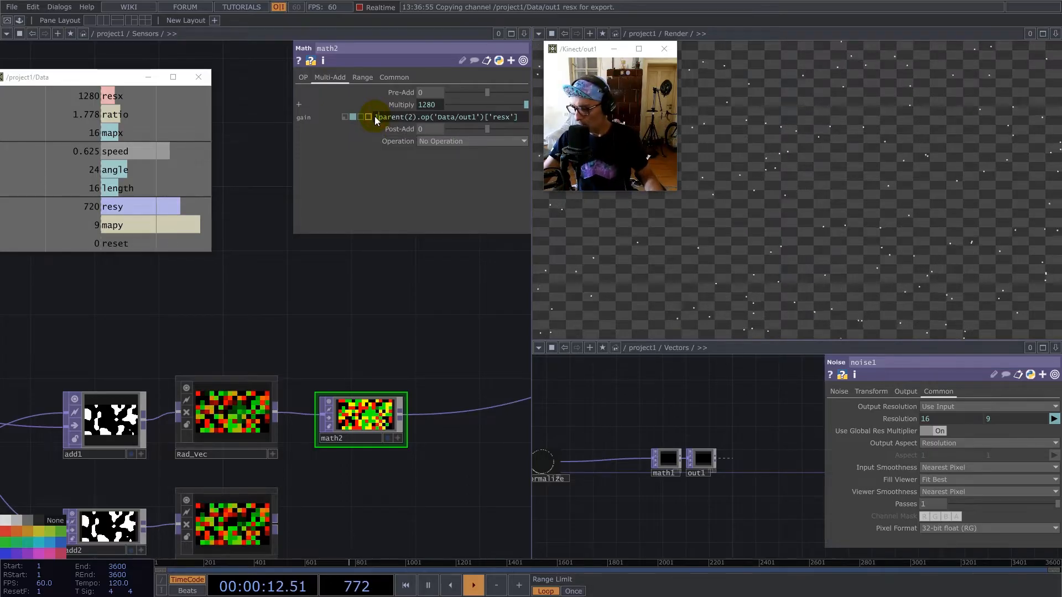
pyautogui.press('Return')
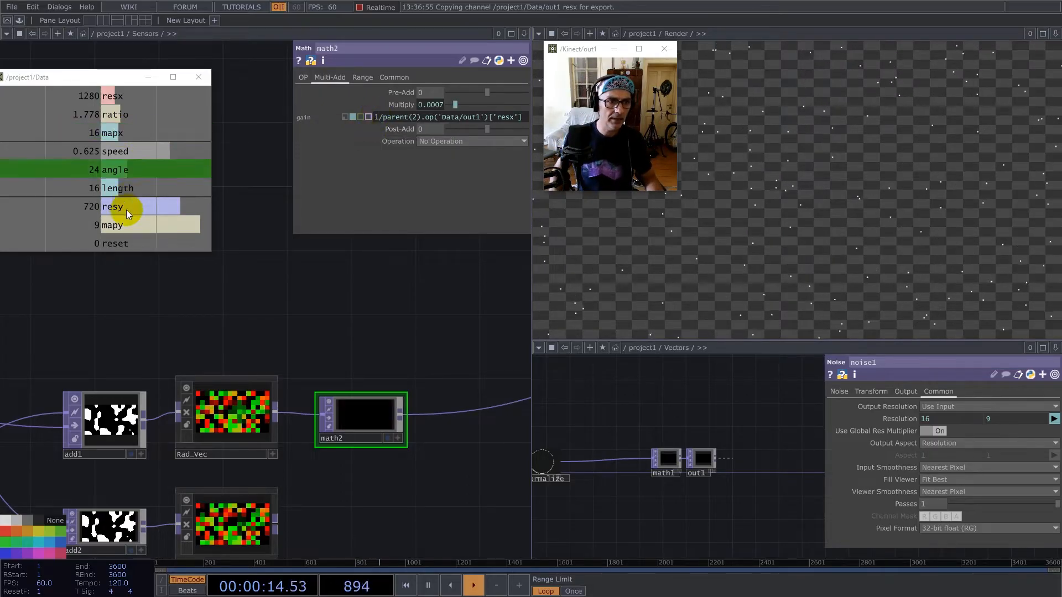
# Extend math2's Multiply expression with a multiplication by the Data channel length, parent(2).op('Data/out1')['length'], leaving Post-Add at 0.
pyautogui.moveTo(123, 188); pyautogui.dragTo(441, 118)
pyautogui.click(440, 114)
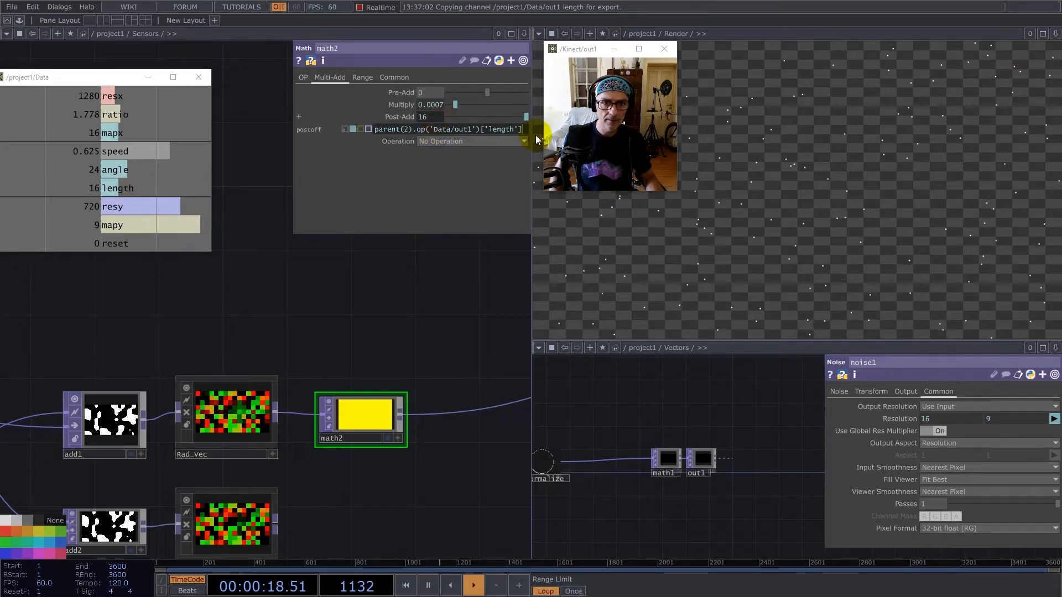
pyautogui.moveTo(523, 130); pyautogui.dragTo(218, 124)
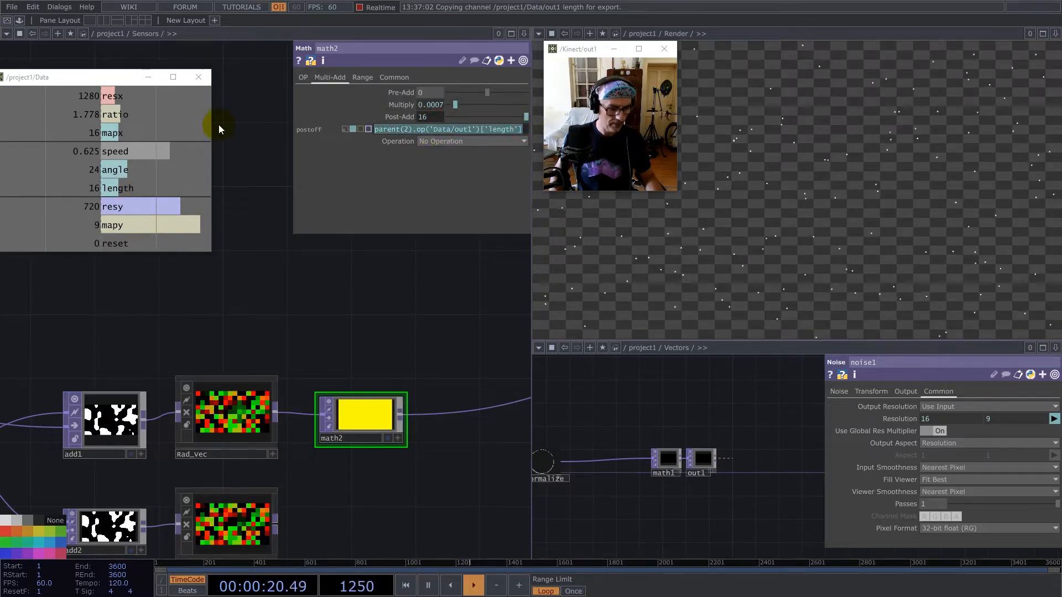
pyautogui.hotkey('ctrl', 'x')
pyautogui.click(436, 101)
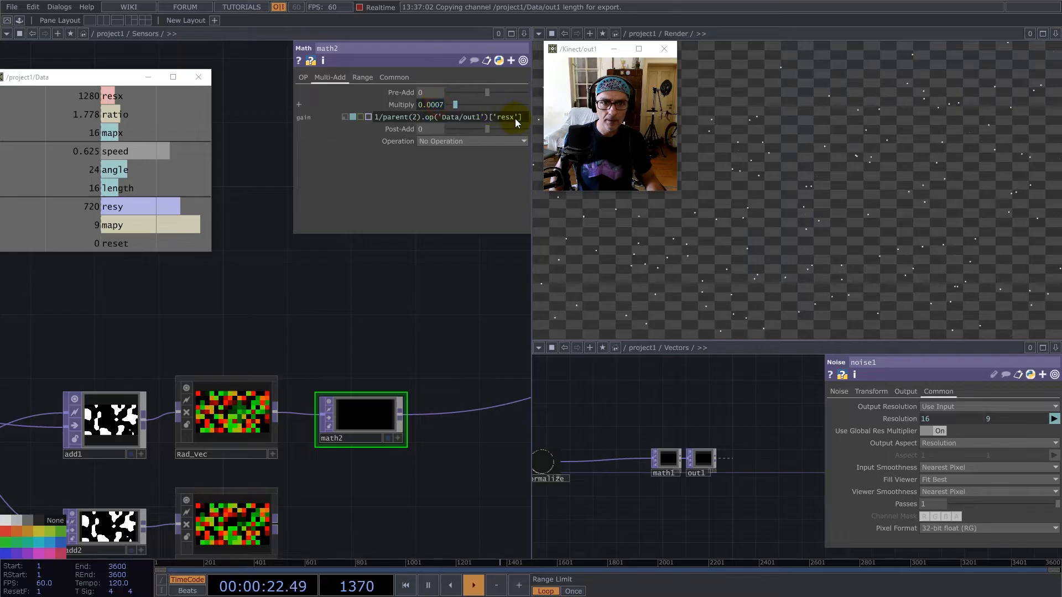
pyautogui.write('*')
pyautogui.click(358, 432)
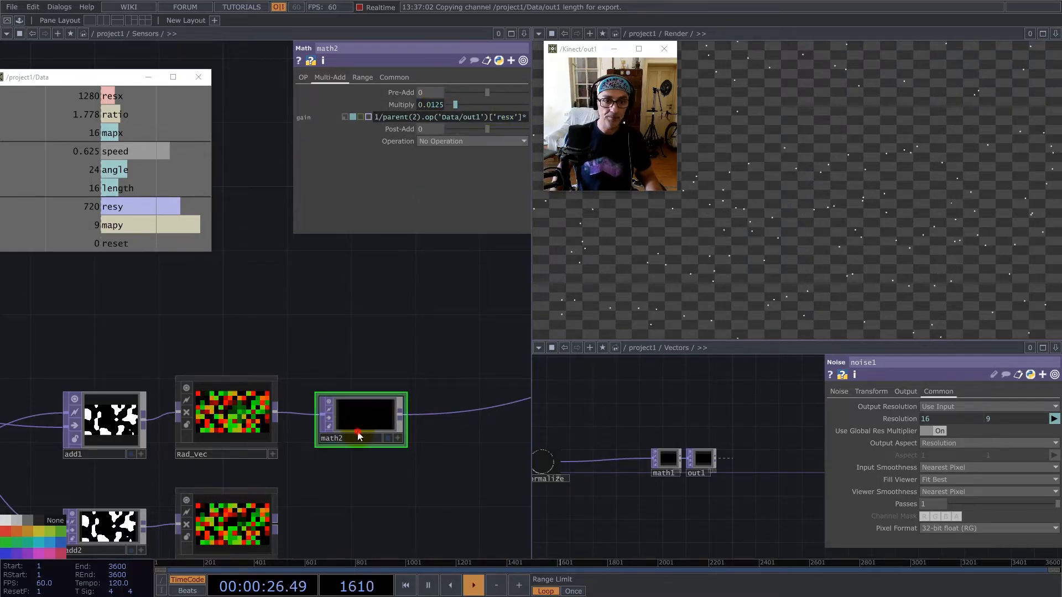
# Check that math2's Input Smoothness and Viewer Smoothness are both on Nearest Pixel.
pyautogui.click(393, 78)
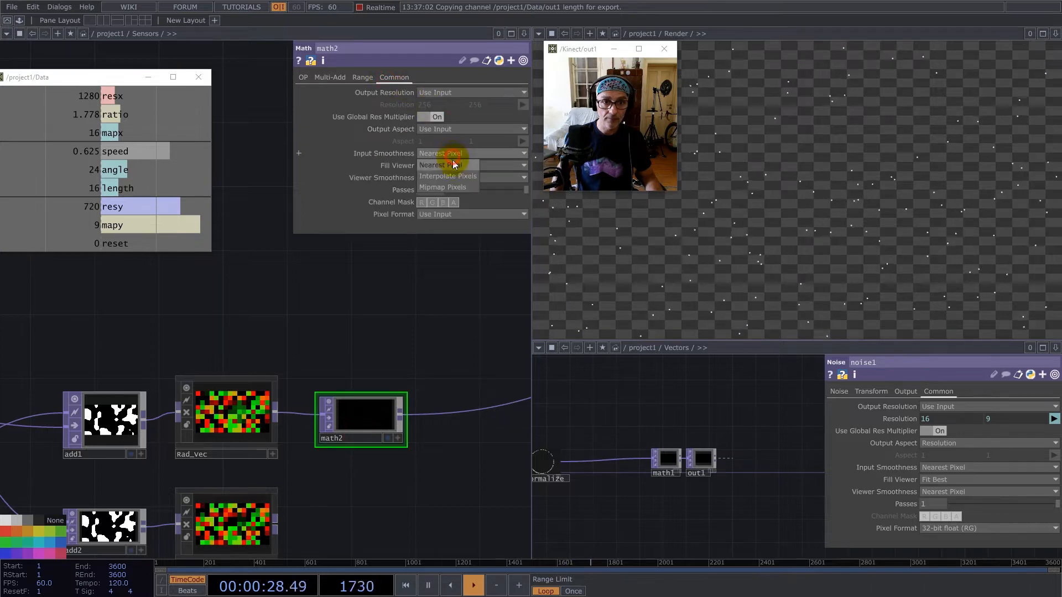
pyautogui.click(453, 165)
pyautogui.click(456, 178)
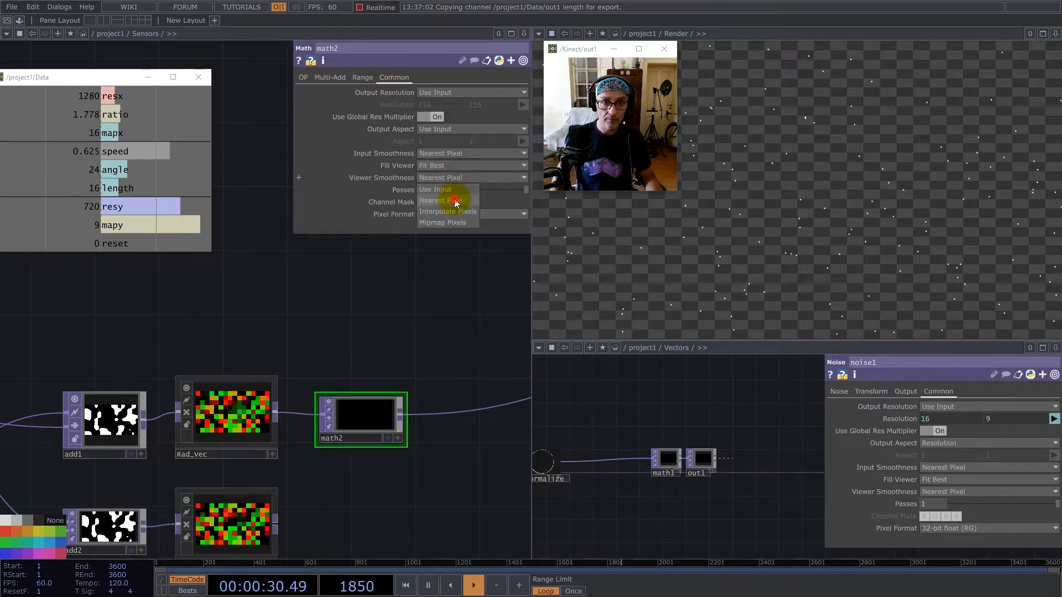
pyautogui.click(455, 201)
# Add a Select TOP to the Sensors network, below the Rad_Vec components.
pyautogui.scroll(-5, 374, 312)
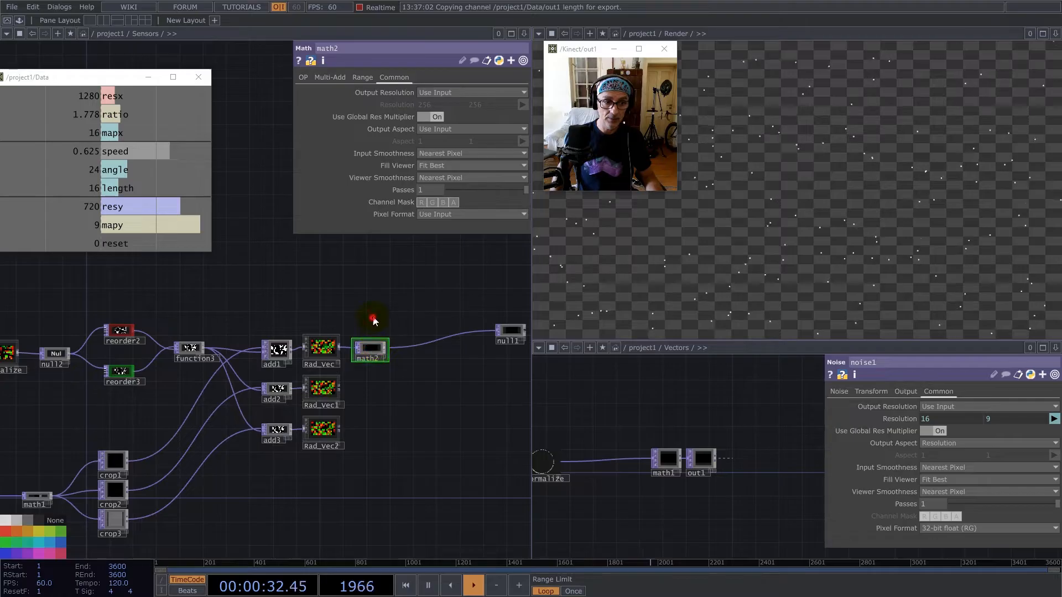
pyautogui.moveTo(373, 320); pyautogui.dragTo(390, 295)
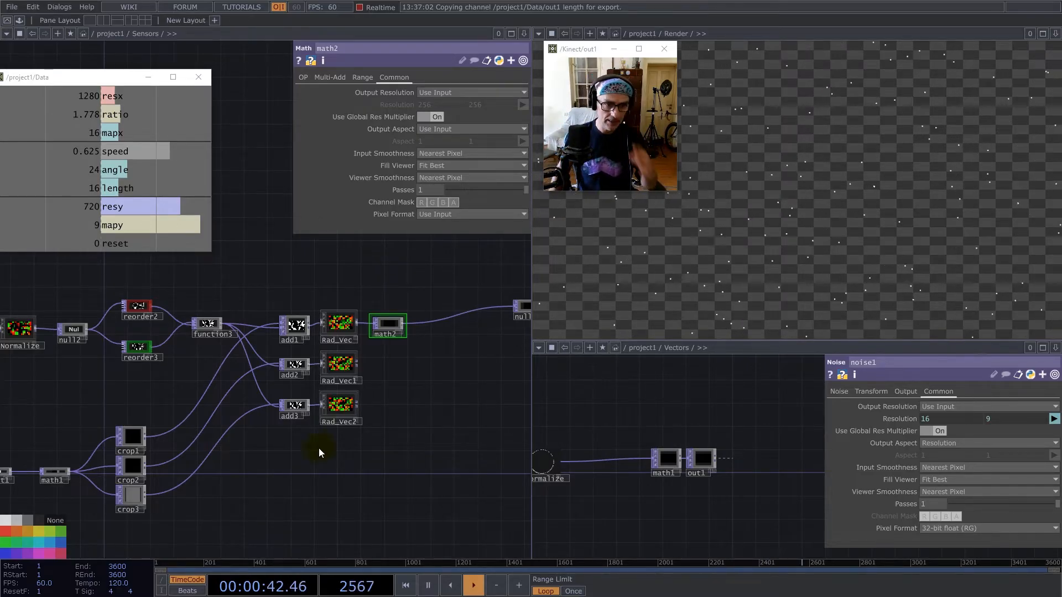
pyautogui.press('Tab')
pyautogui.write('se')
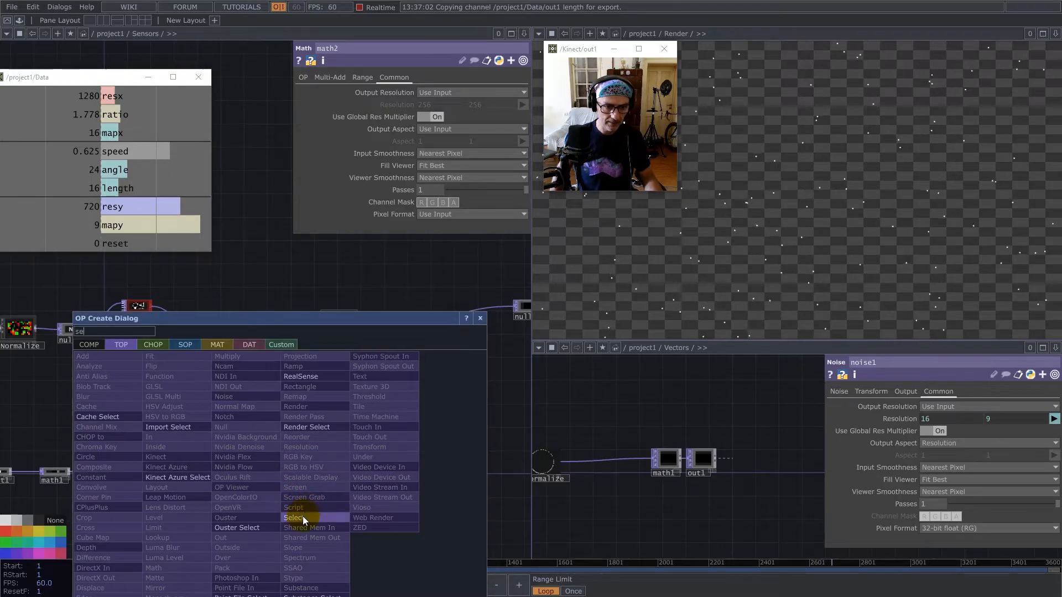
pyautogui.click(303, 516)
pyautogui.click(300, 513)
# Point select2 at the out1 TOP of the Engine component (/project1/Engine/out1) and move it above Rad_Vec.
pyautogui.scroll(-5, 679, 449)
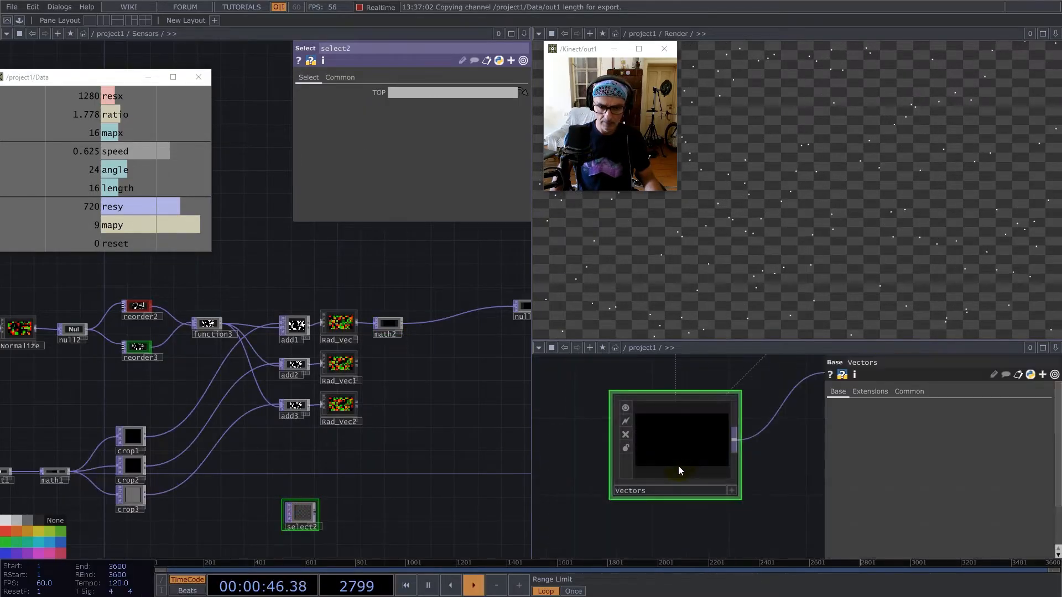
pyautogui.scroll(-5, 681, 470)
pyautogui.doubleClick(734, 440)
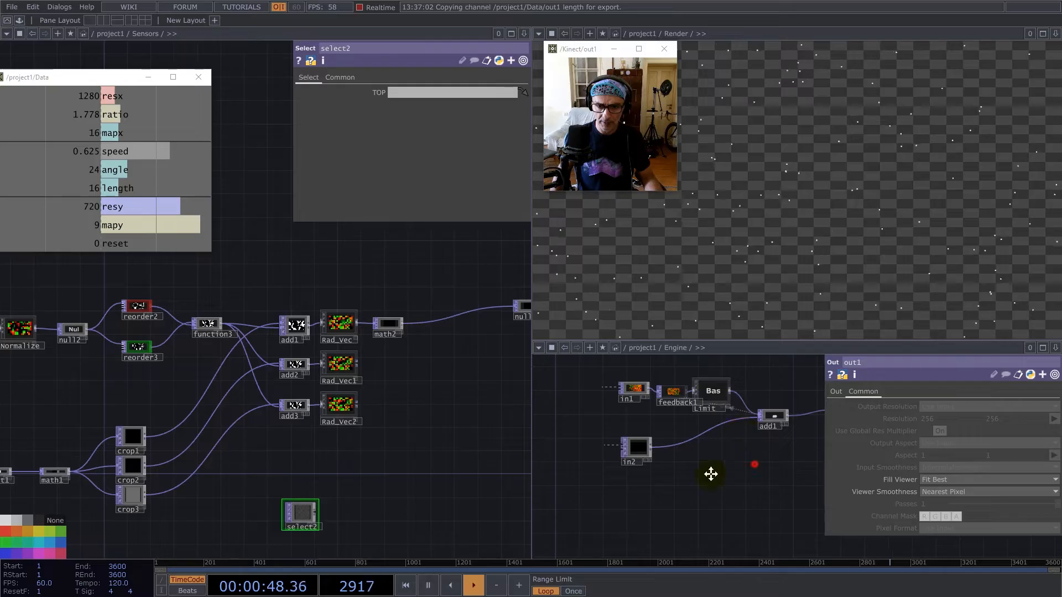
pyautogui.moveTo(755, 465); pyautogui.dragTo(608, 504)
pyautogui.moveTo(708, 447); pyautogui.dragTo(433, 89)
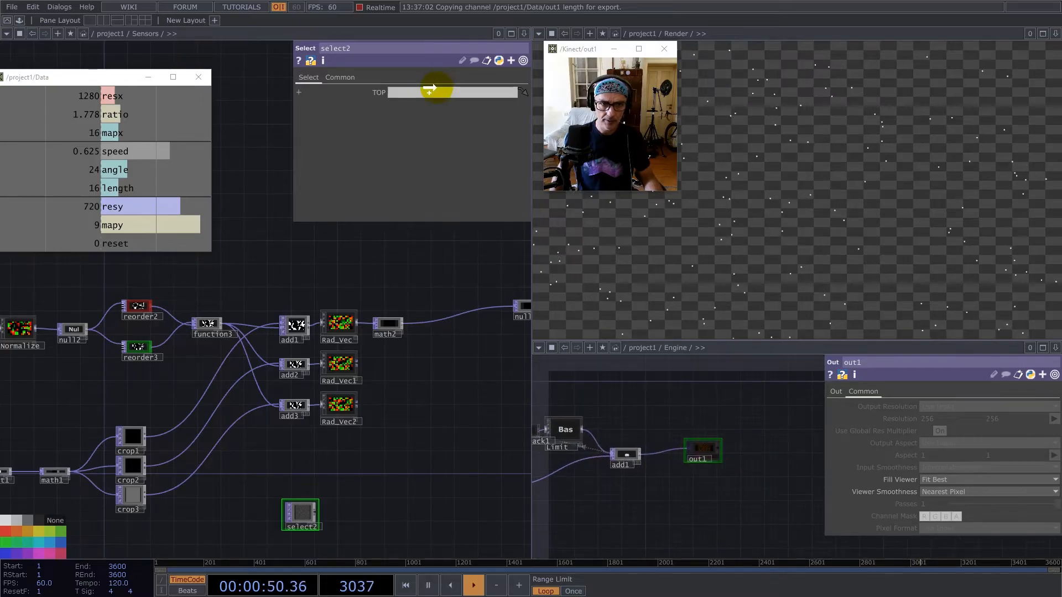
pyautogui.moveTo(300, 511); pyautogui.dragTo(336, 278)
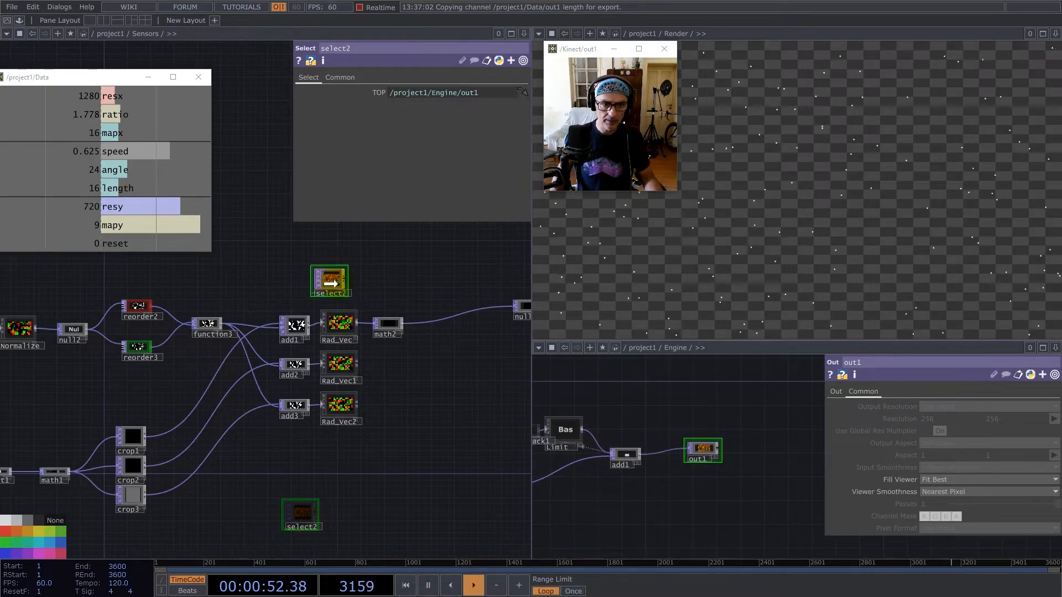
# Check select2's common parameters and turn off its viewer.
pyautogui.scroll(5, 367, 280)
pyautogui.click(292, 255)
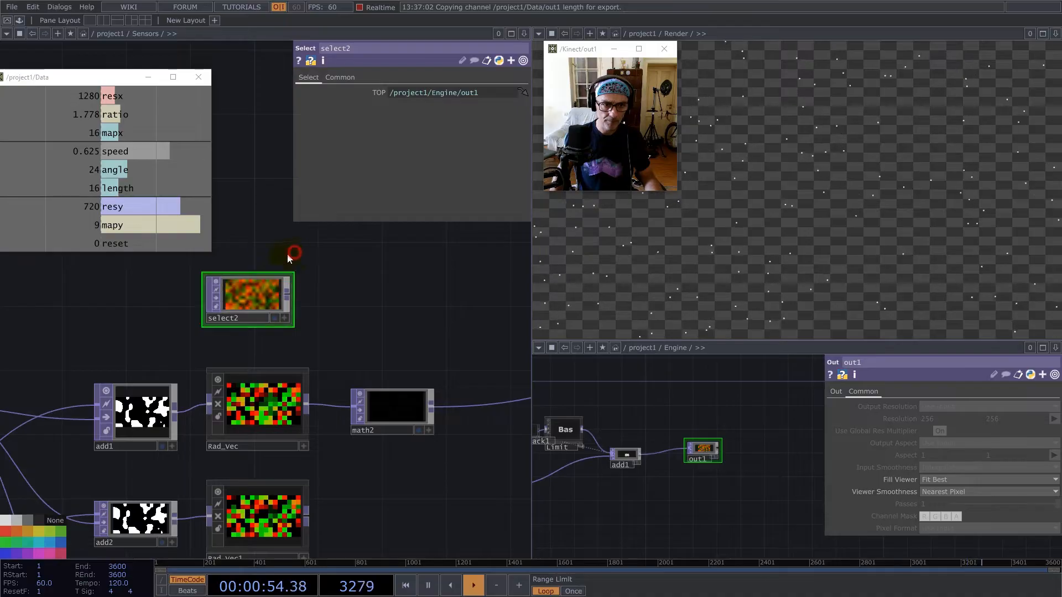
pyautogui.click(216, 281)
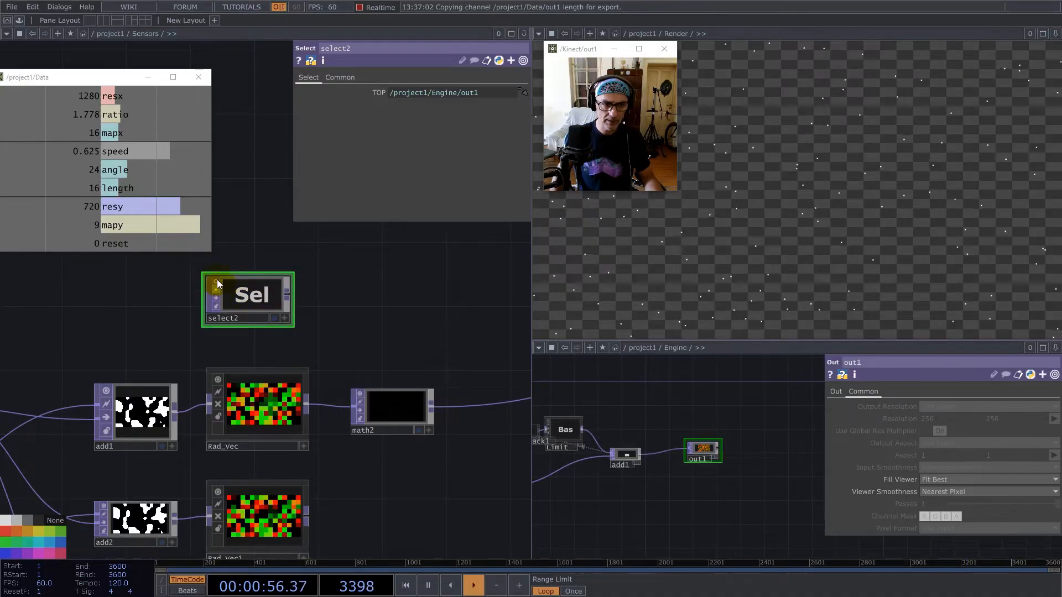
pyautogui.click(216, 281)
pyautogui.click(330, 79)
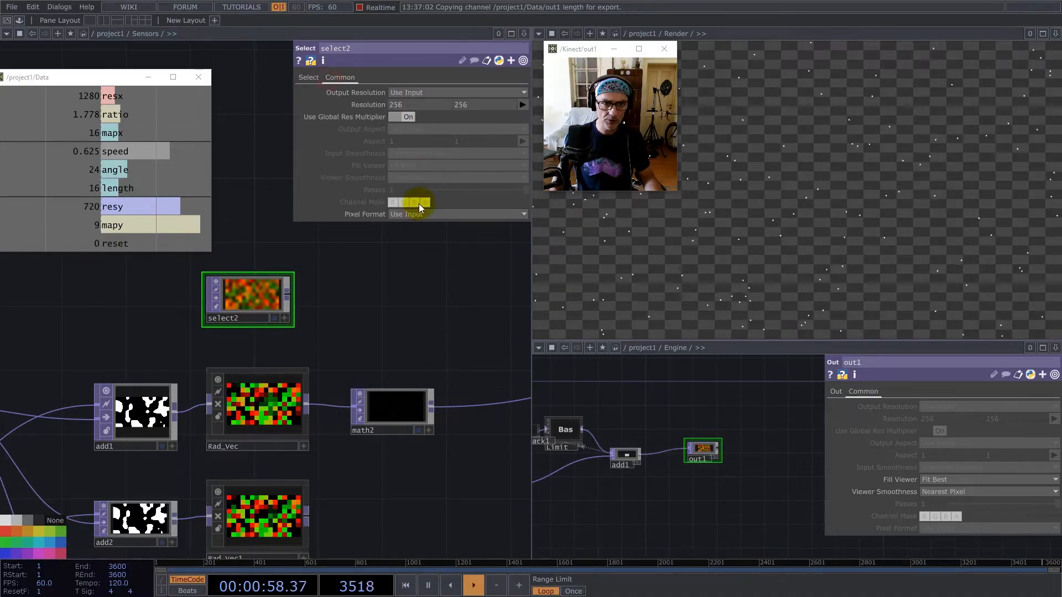
pyautogui.click(217, 281)
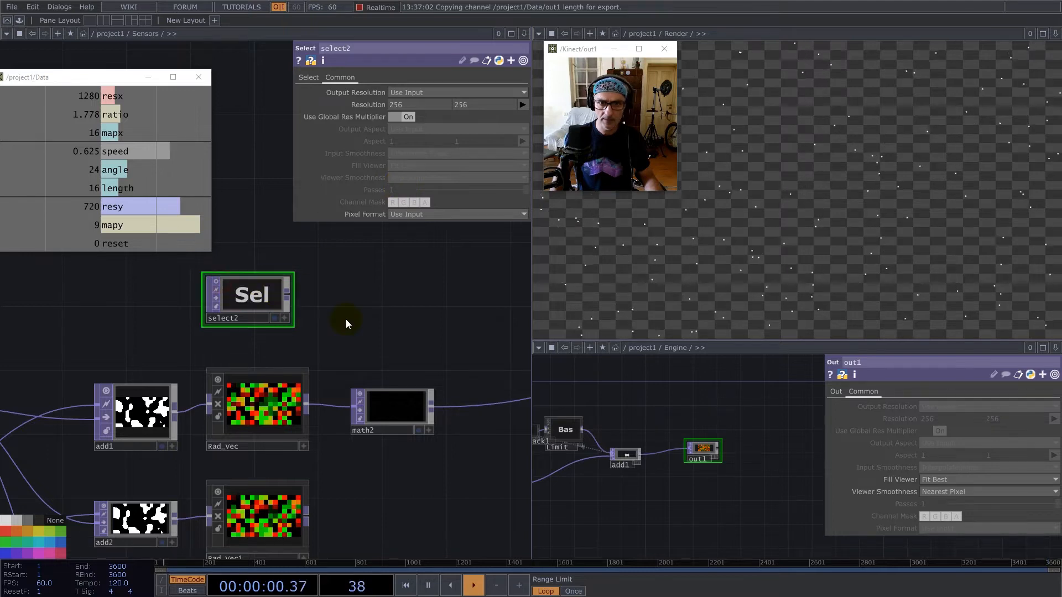
# Branch an Add TOP off math2's output and connect select2 to it as the other input.
pyautogui.rightClick(433, 407)
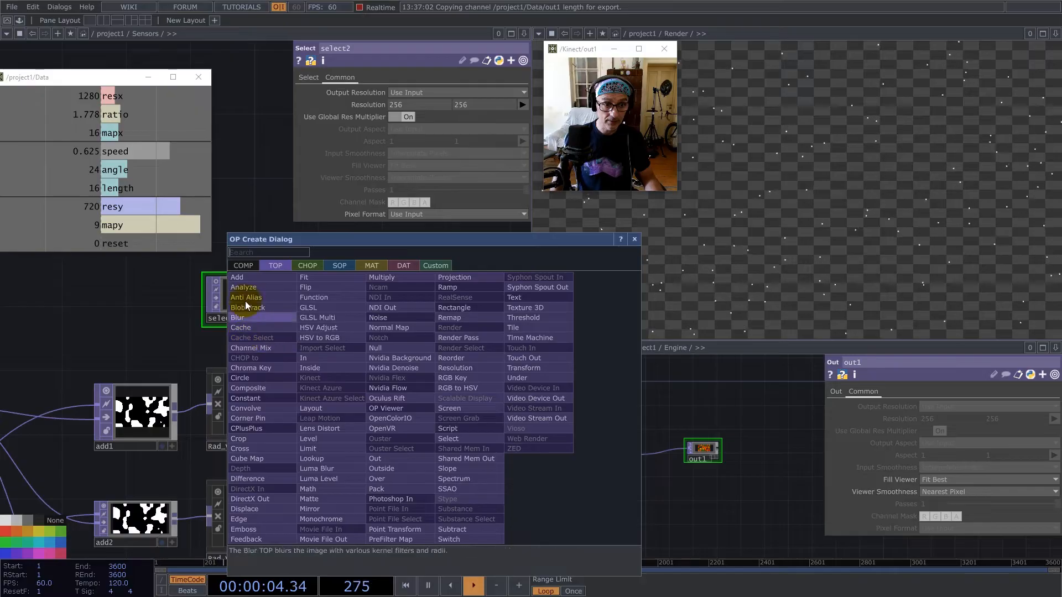
pyautogui.click(244, 277)
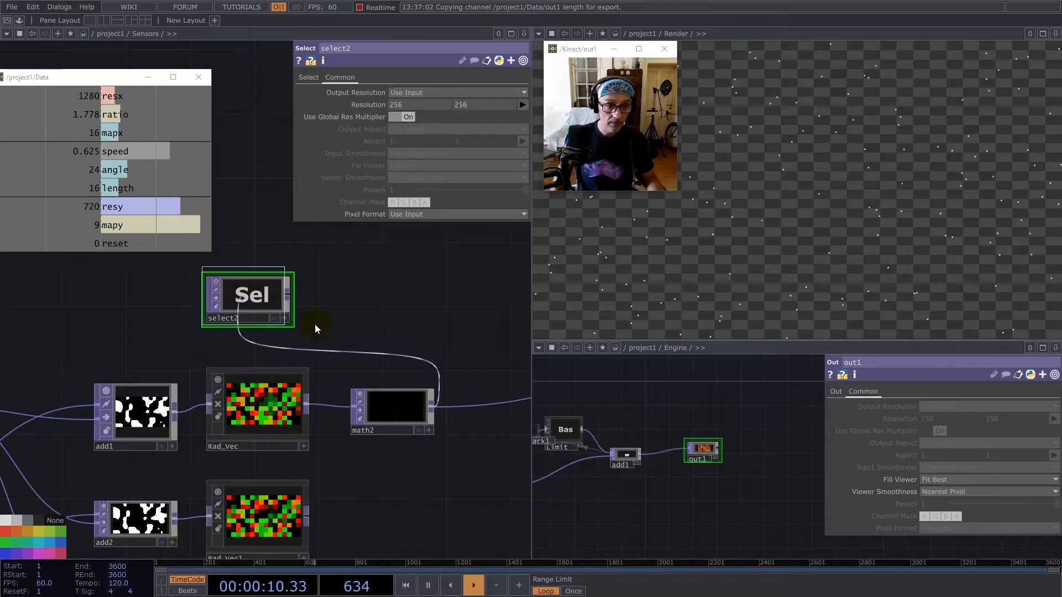
pyautogui.click(389, 324)
pyautogui.moveTo(384, 321); pyautogui.dragTo(464, 325)
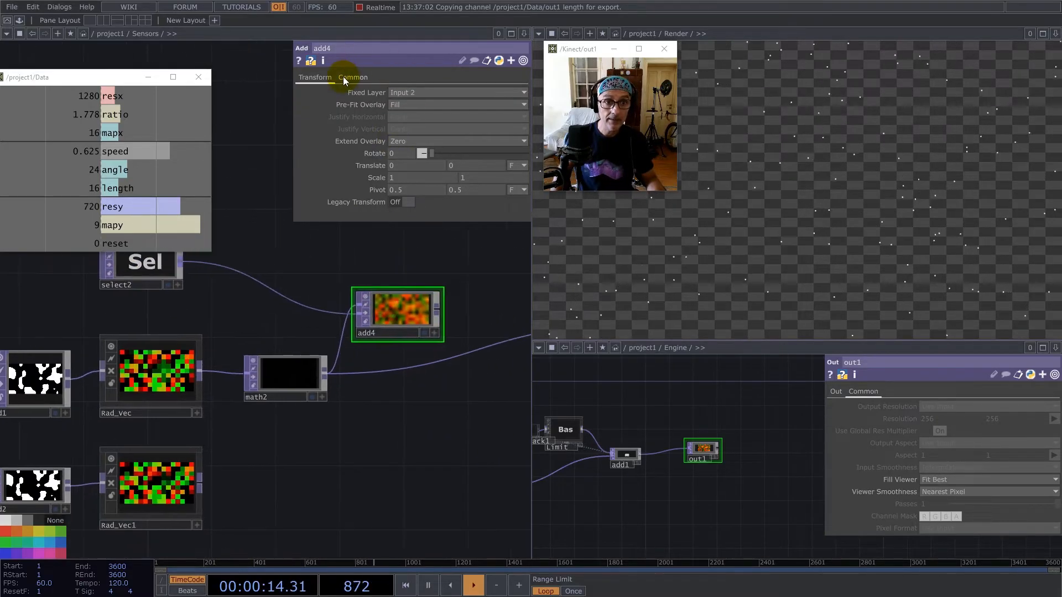
# Set add4's Input Smoothness and Viewer Smoothness to Nearest Pixel and place it in line between math2 and null1.
pyautogui.click(344, 77)
pyautogui.click(418, 153)
pyautogui.click(419, 176)
pyautogui.click(430, 178)
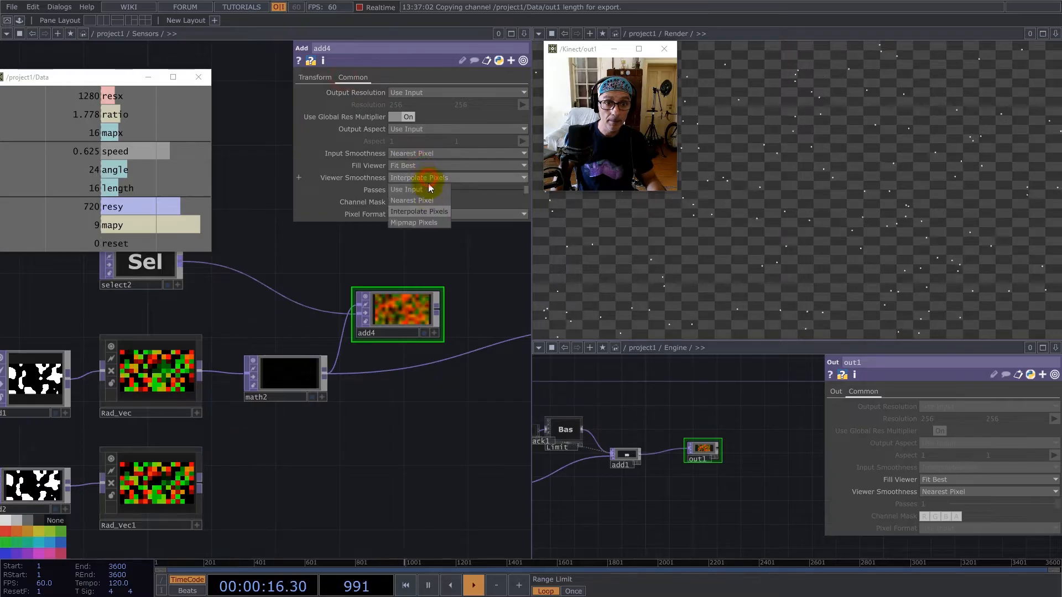
pyautogui.click(429, 201)
pyautogui.scroll(-3, 379, 303)
pyautogui.moveTo(372, 304); pyautogui.dragTo(347, 344)
# Duplicate math2 and add4 for the Rad_Vec1 row and connect Rad_Vec1 to the copied Math TOP.
pyautogui.click(276, 334)
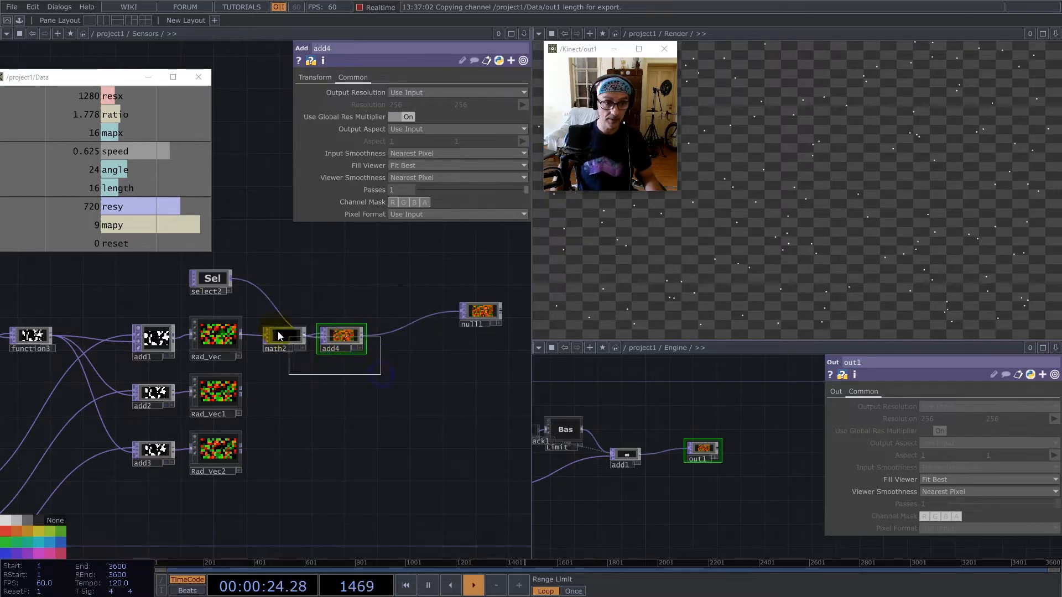
pyautogui.hotkey('ctrl', 'v')
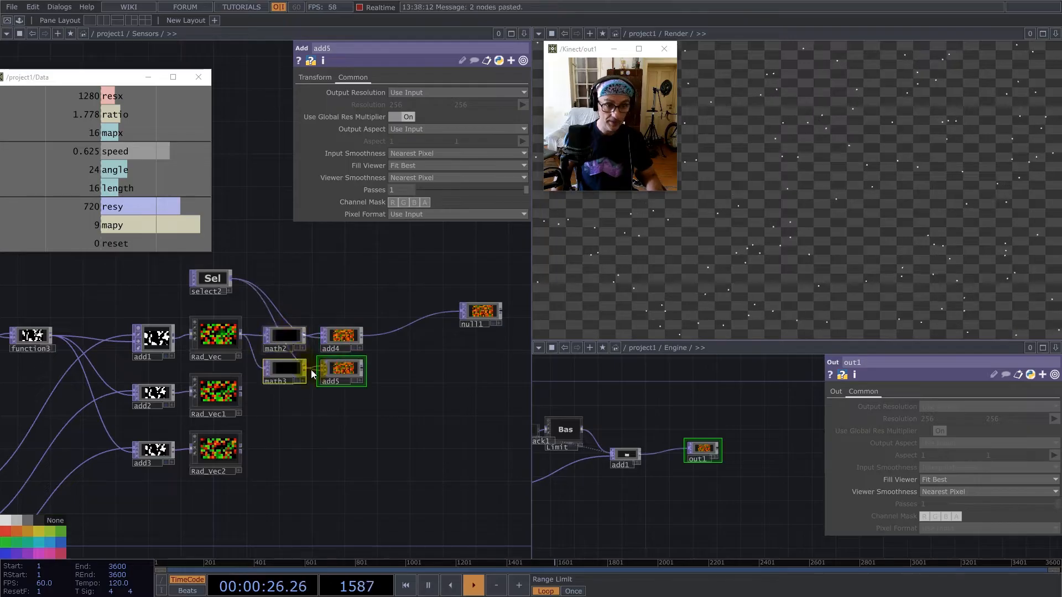
pyautogui.moveTo(247, 387); pyautogui.dragTo(278, 369)
pyautogui.moveTo(281, 368); pyautogui.dragTo(282, 384)
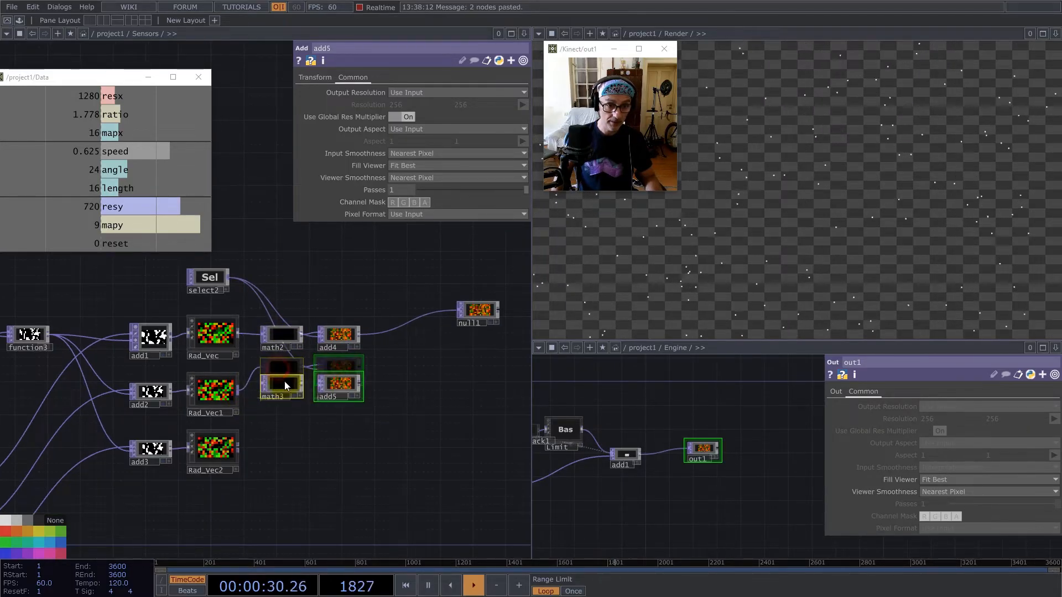
# Branch an Out TOP off add5's output and place it at the end of the Rad_Vec1 row.
pyautogui.rightClick(361, 384)
pyautogui.write('pou')
pyautogui.press('BackSpace')
pyautogui.press('BackSpace')
pyautogui.press('BackSpace')
pyautogui.write('ou')
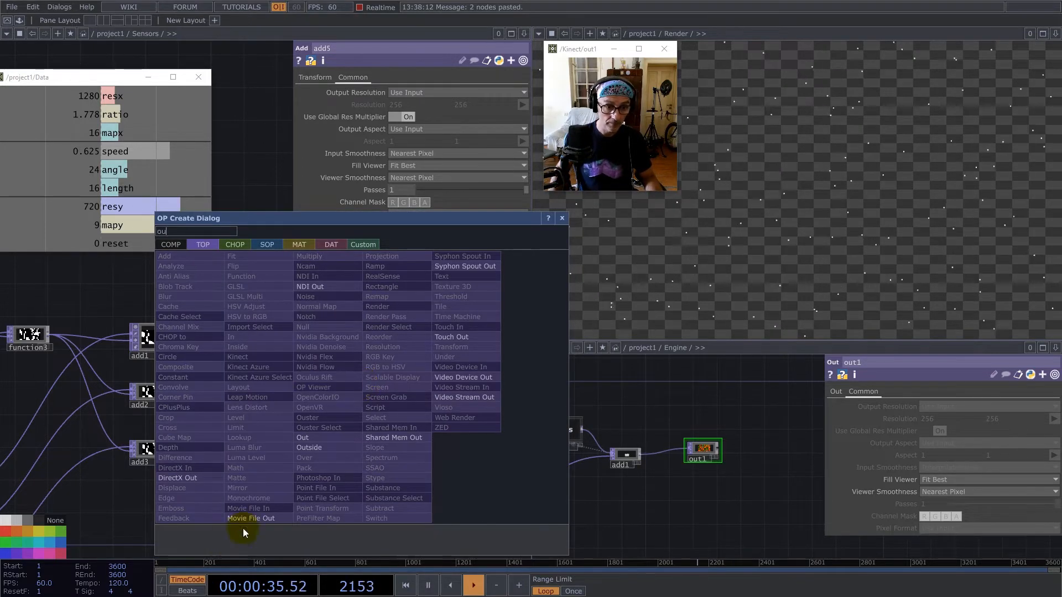
pyautogui.click(303, 437)
pyautogui.click(474, 379)
# Duplicate math3, add5 and out1 for the Rad_Vec2 row and connect Rad_Vec2 to the copied Math TOP.
pyautogui.scroll(5, 474, 379)
pyautogui.scroll(-4, 474, 380)
pyautogui.moveTo(317, 399); pyautogui.dragTo(229, 369, button='right')
pyautogui.hotkey('ctrl', 'c')
pyautogui.hotkey('ctrl', 'v')
pyautogui.click(237, 498)
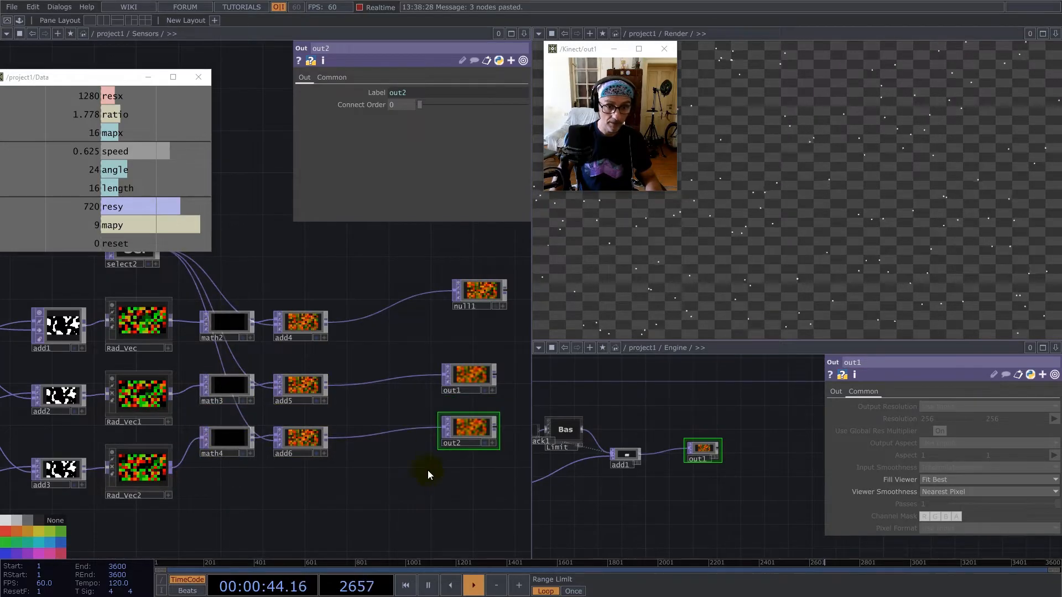
# Select all operators in the Sensors network and set their Input Smoothness and Viewer Smoothness to Nearest Pixel.
pyautogui.moveTo(480, 461); pyautogui.dragTo(434, 260, button='right')
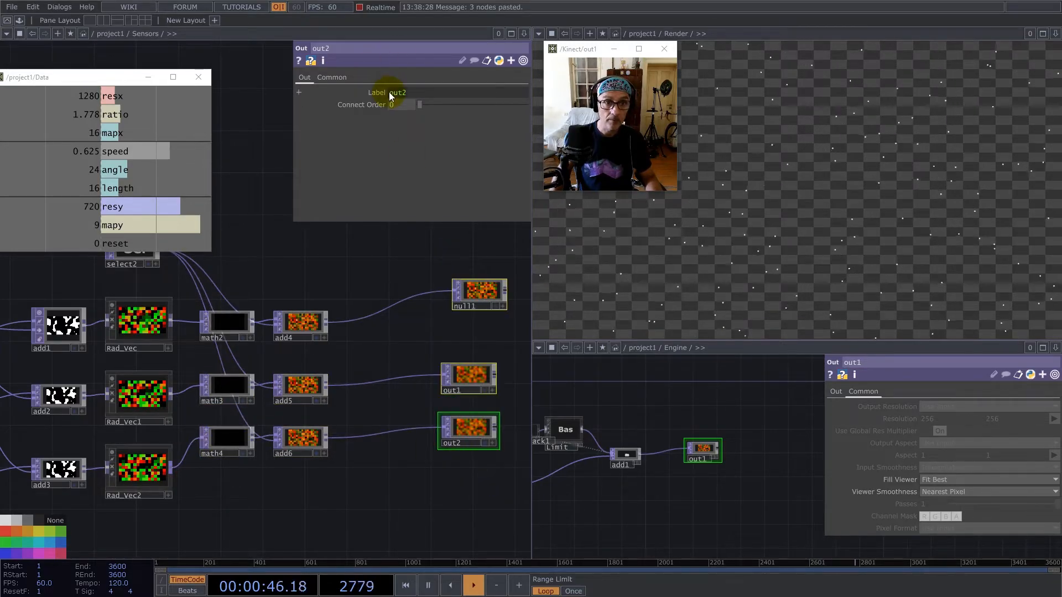
pyautogui.click(295, 393)
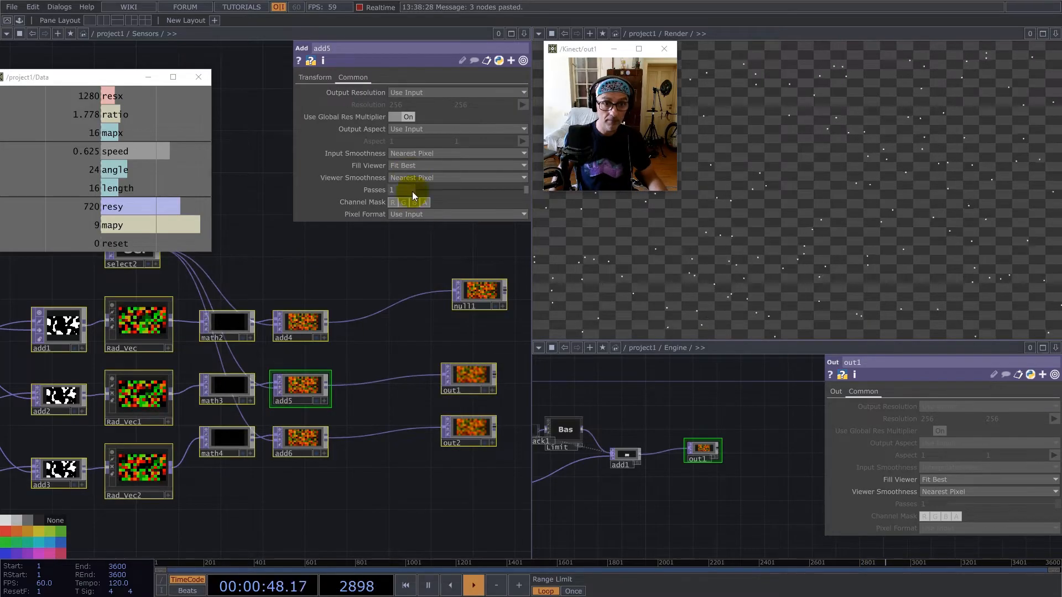
pyautogui.click(412, 153)
pyautogui.click(412, 166)
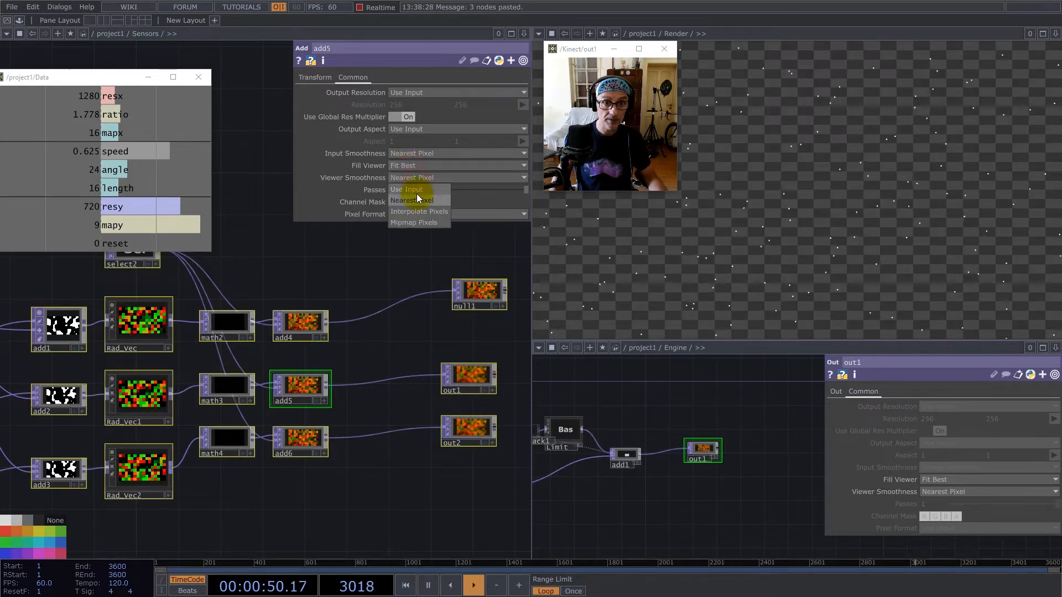
# Leave the Sensors network, open the Render network in the Engine pane and duplicate geo1 with pointsprite1 below the originals.
pyautogui.scroll(-10, 351, 419)
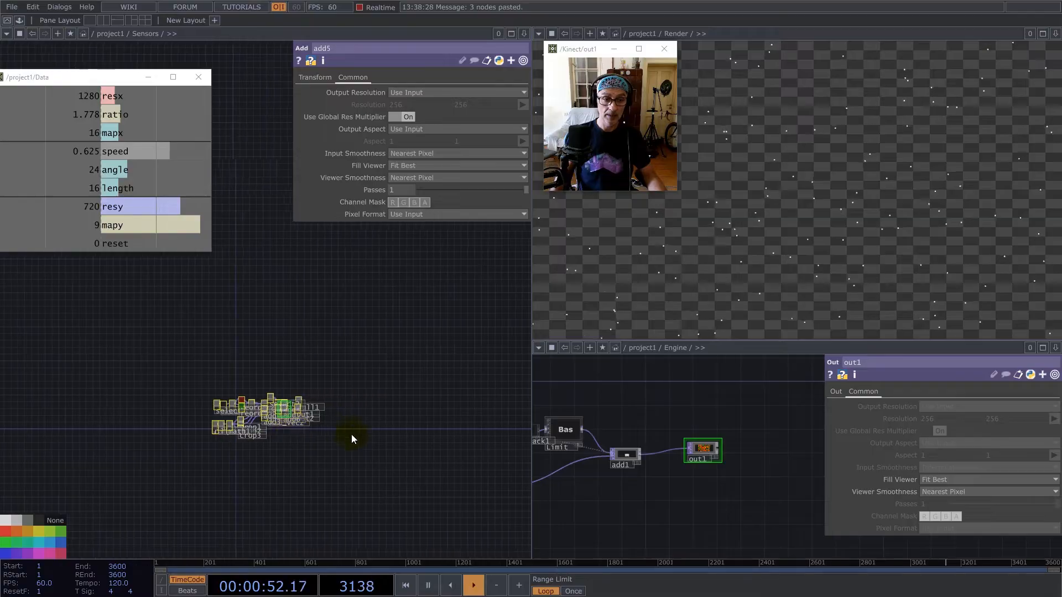
pyautogui.press('p')
pyautogui.scroll(-5, 351, 472)
pyautogui.scroll(6, 314, 413)
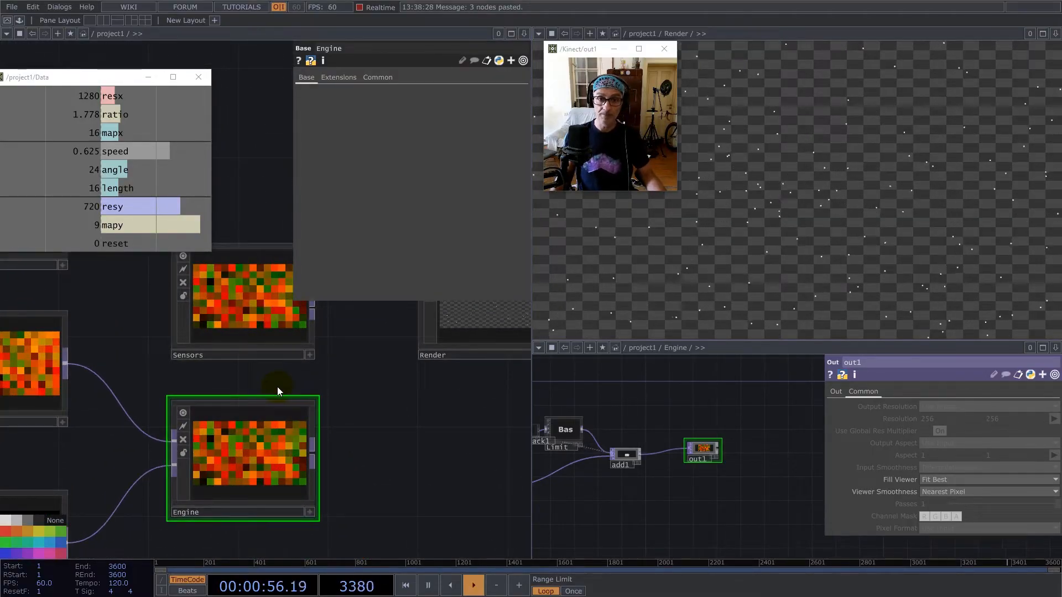
pyautogui.scroll(-4, 645, 448)
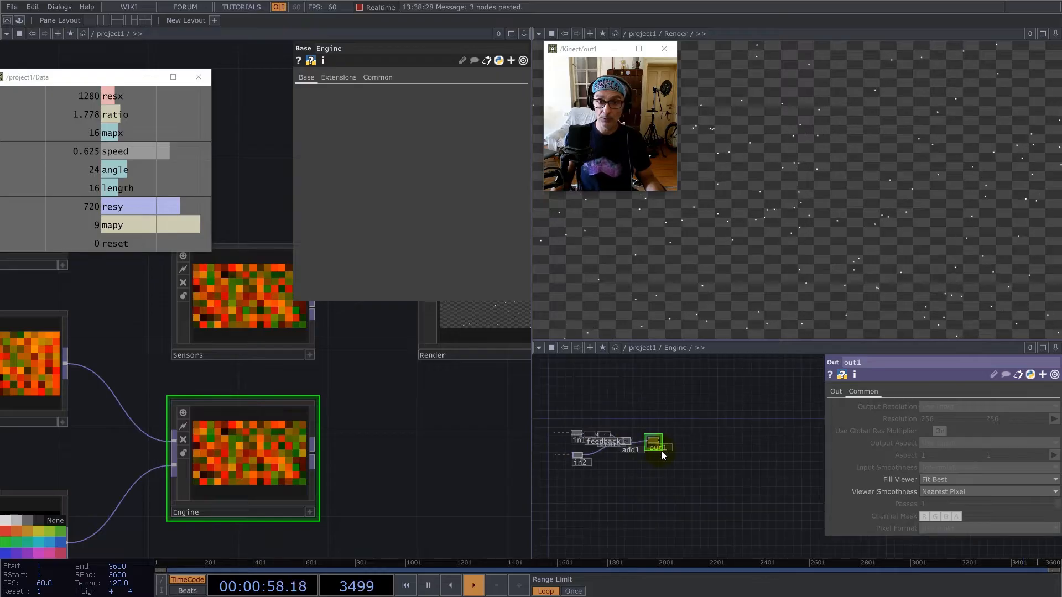
pyautogui.scroll(-3, 661, 451)
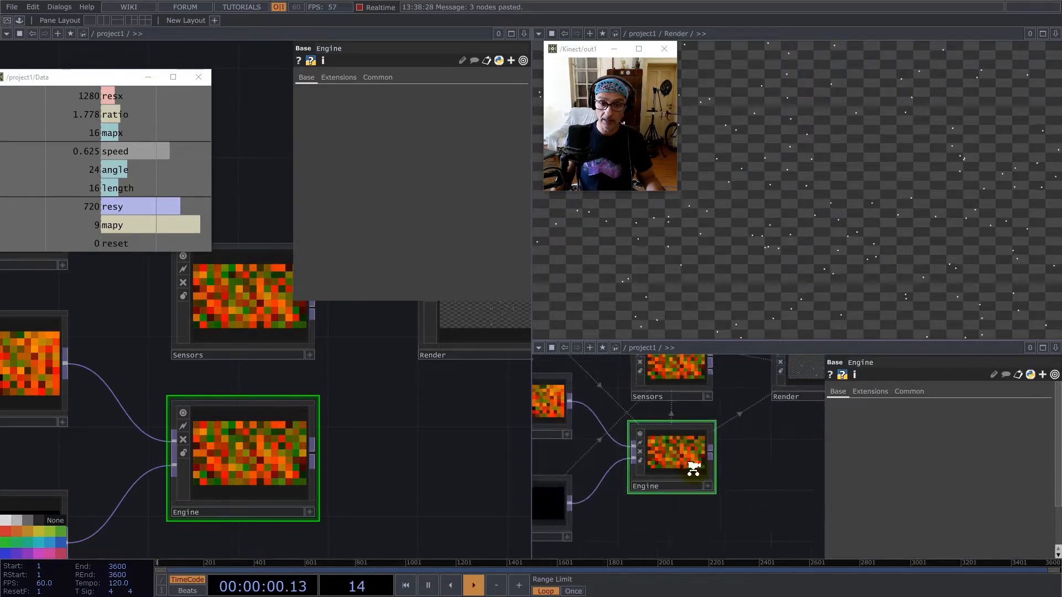
pyautogui.scroll(3, 735, 426)
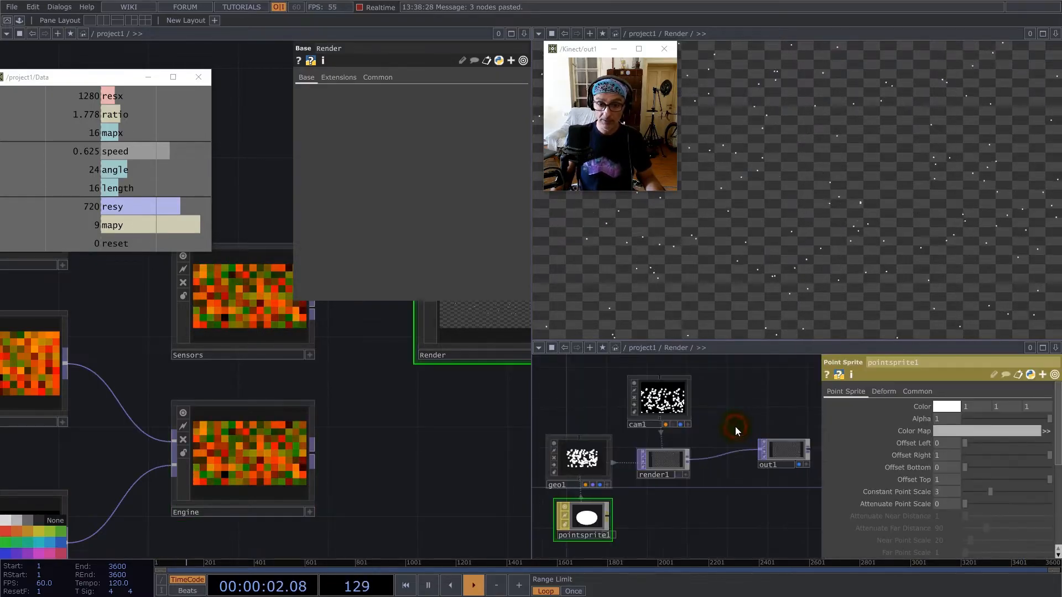
pyautogui.scroll(-3, 729, 459)
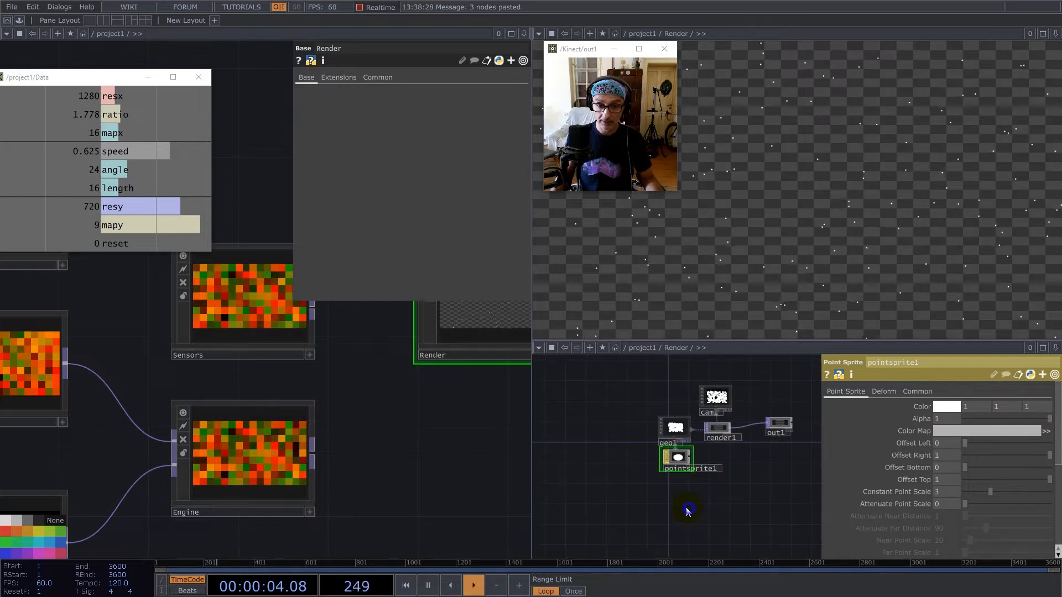
pyautogui.moveTo(649, 426); pyautogui.dragTo(648, 426)
pyautogui.hotkey('ctrl', 'c')
pyautogui.hotkey('ctrl', 'v')
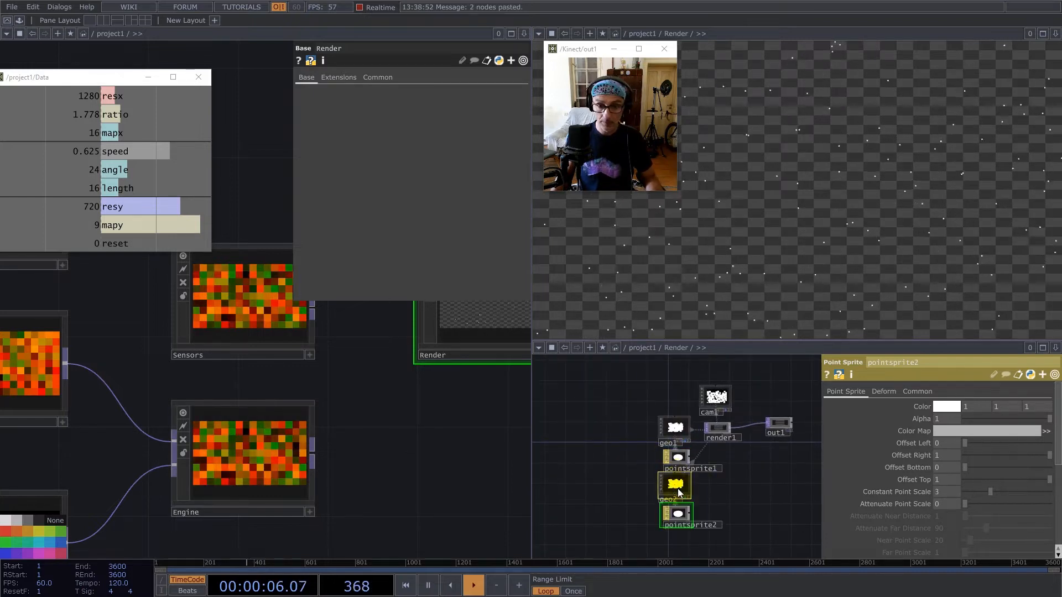
pyautogui.moveTo(671, 517); pyautogui.dragTo(743, 460)
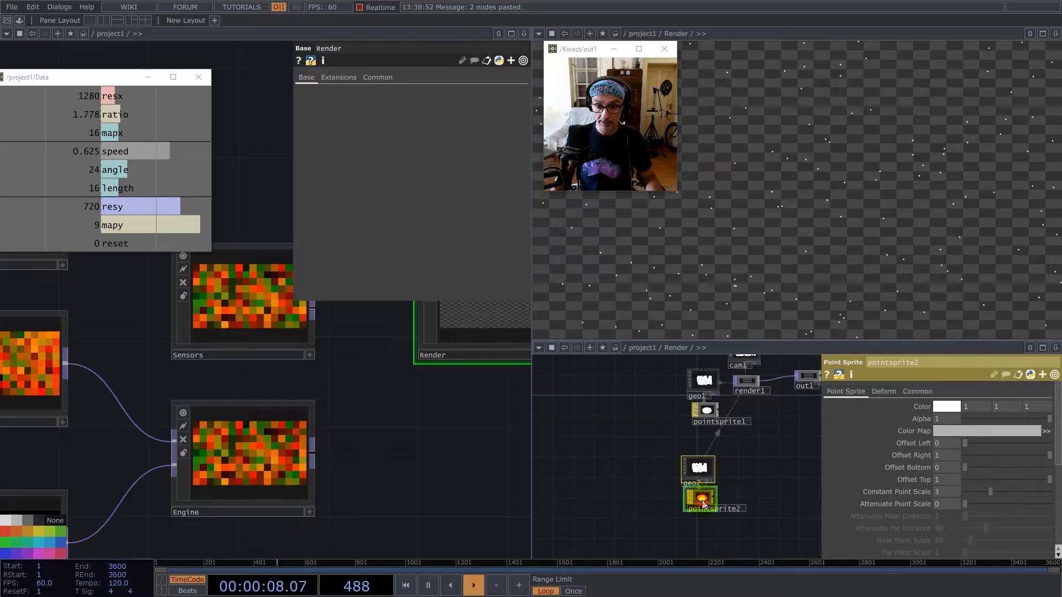
# Set pointsprite2's color to green (0.3647, 1, 0).
pyautogui.click(938, 408)
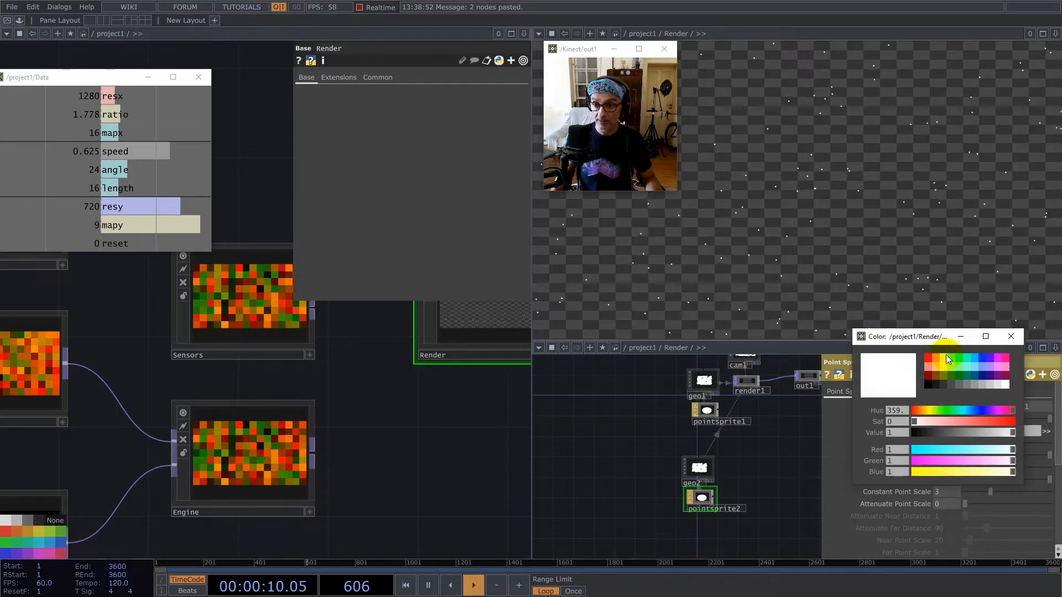
pyautogui.click(950, 356)
pyautogui.click(1017, 340)
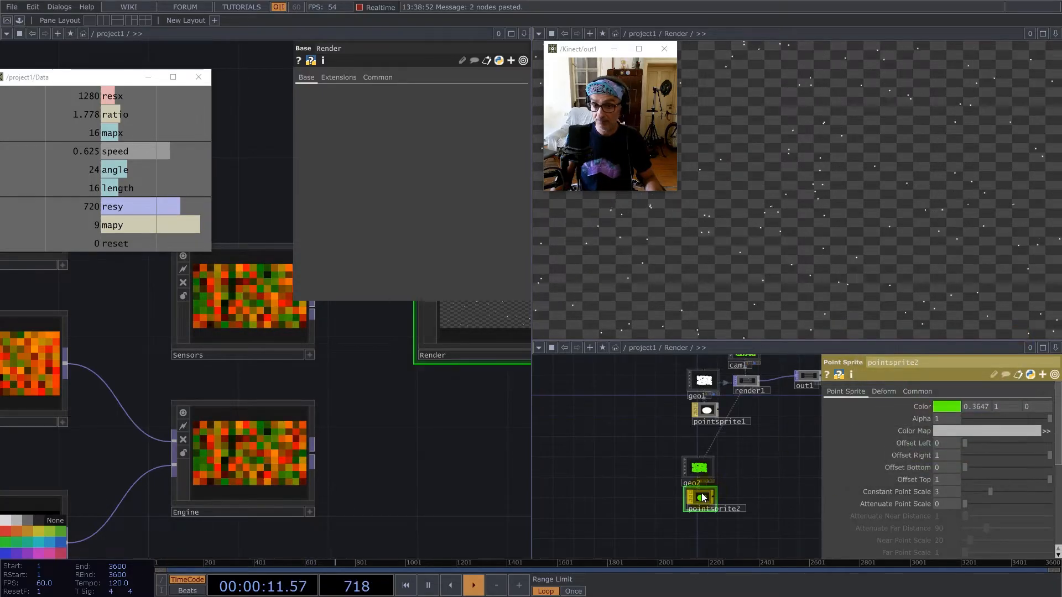
# Add a Select TOP beside the geometries in the Render network and duplicate it twice to get three.
pyautogui.moveTo(613, 463)
pyautogui.mouseDown()
pyautogui.moveTo(696, 466)
pyautogui.moveTo(616, 448)
pyautogui.mouseUp()
pyautogui.press('Tab')
pyautogui.write('sde')
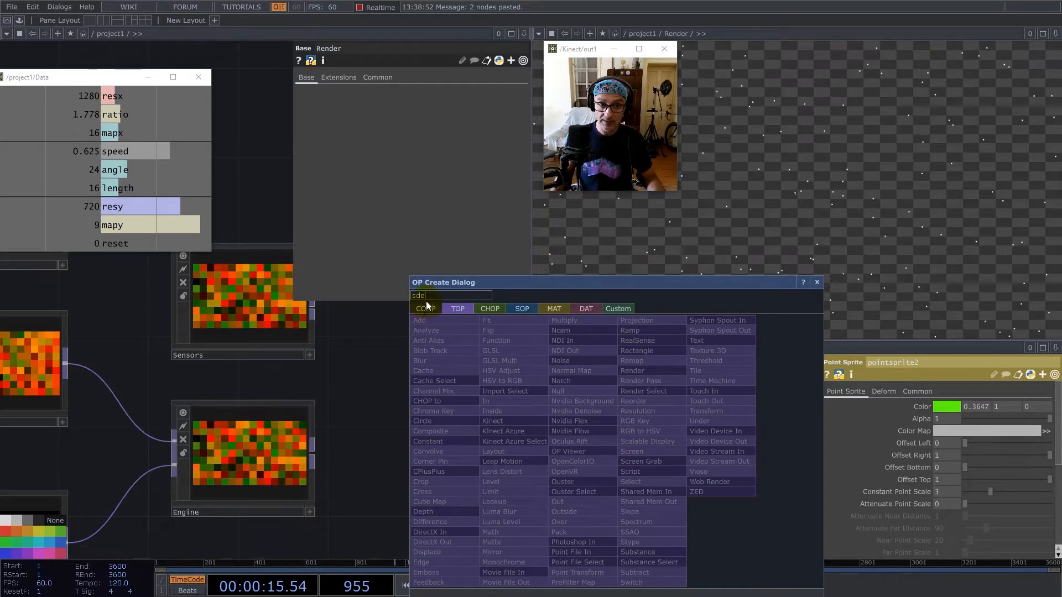
pyautogui.press('BackSpace')
pyautogui.press('BackSpace')
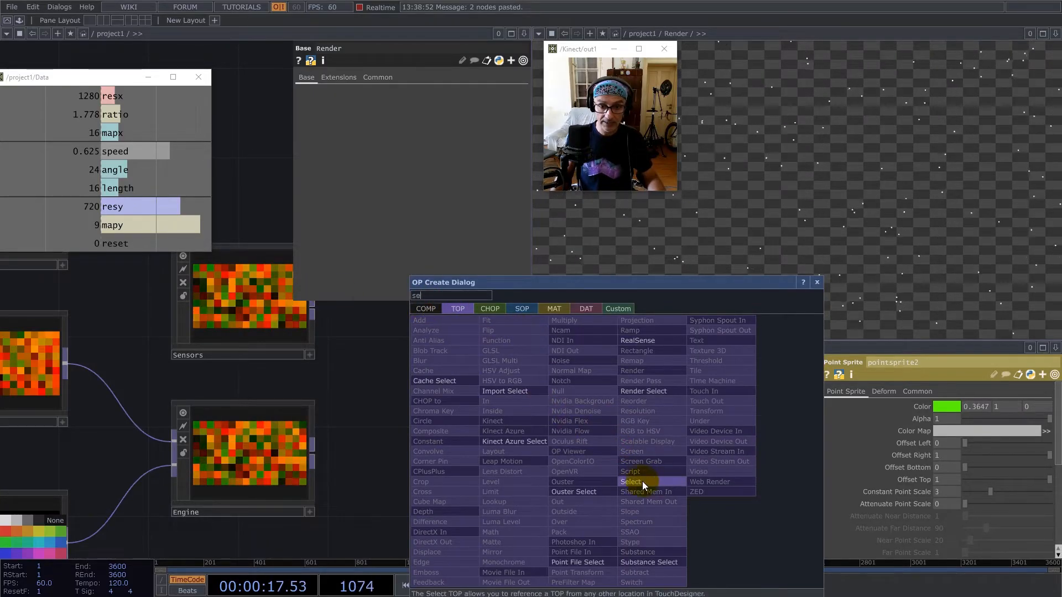
pyautogui.click(632, 482)
pyautogui.click(627, 431)
pyautogui.hotkey('ctrl', 'c')
pyautogui.hotkey('ctrl', 'v')
pyautogui.hotkey('ctrl', 'v')
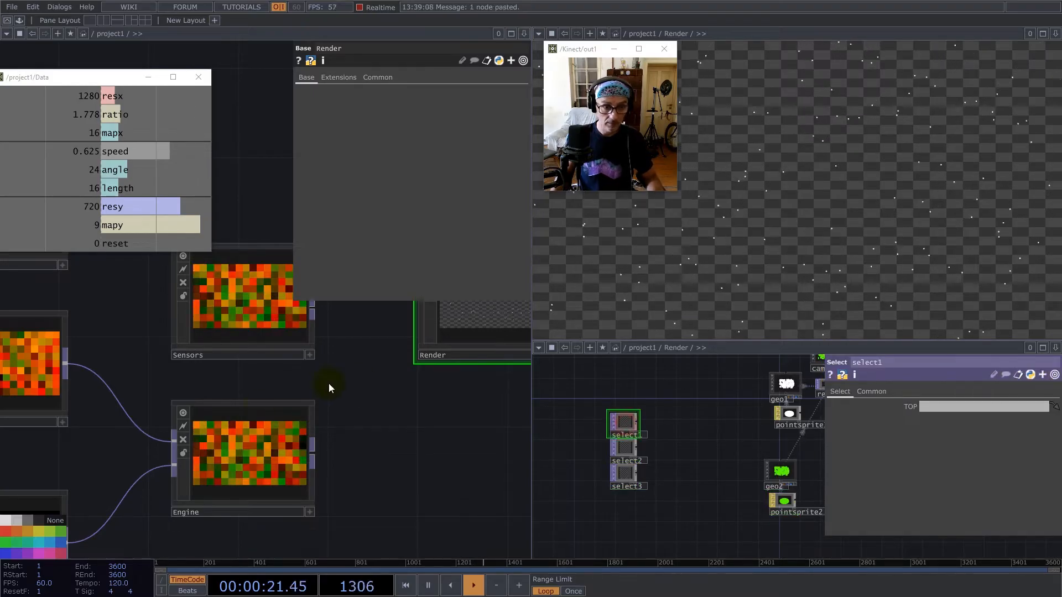
# Open the Sensors network and assign its null1, out1 and out2 as the TOP sources of select1, select2 and select3.
pyautogui.scroll(-3, 222, 399)
pyautogui.click(223, 338)
pyautogui.press('i')
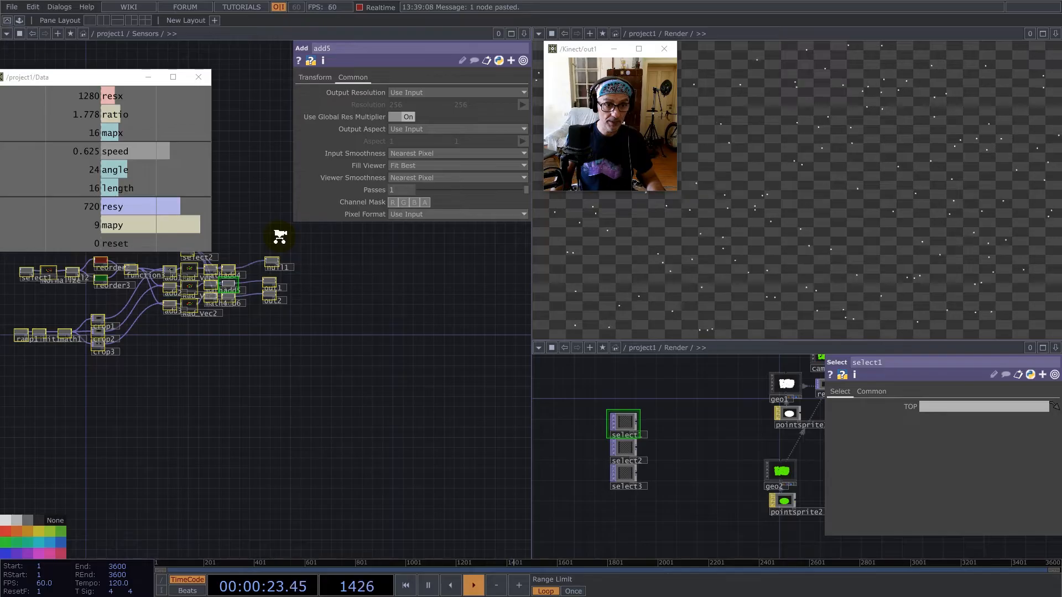
pyautogui.scroll(5, 280, 237)
pyautogui.moveTo(260, 332); pyautogui.dragTo(933, 406)
pyautogui.moveTo(413, 427); pyautogui.dragTo(927, 406)
pyautogui.moveTo(249, 466); pyautogui.dragTo(619, 476)
pyautogui.moveTo(899, 421); pyautogui.dragTo(947, 404)
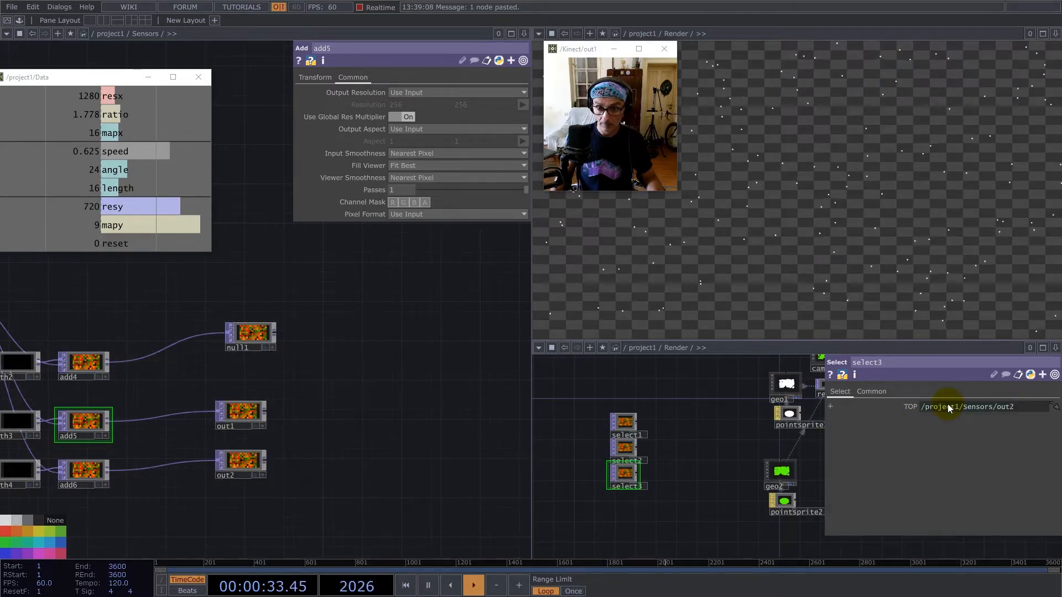
# Add a Layout TOP after the Select TOPs and connect all three of them to it.
pyautogui.scroll(3, 679, 466)
pyautogui.scroll(-2, 613, 407)
pyautogui.rightClick(587, 374)
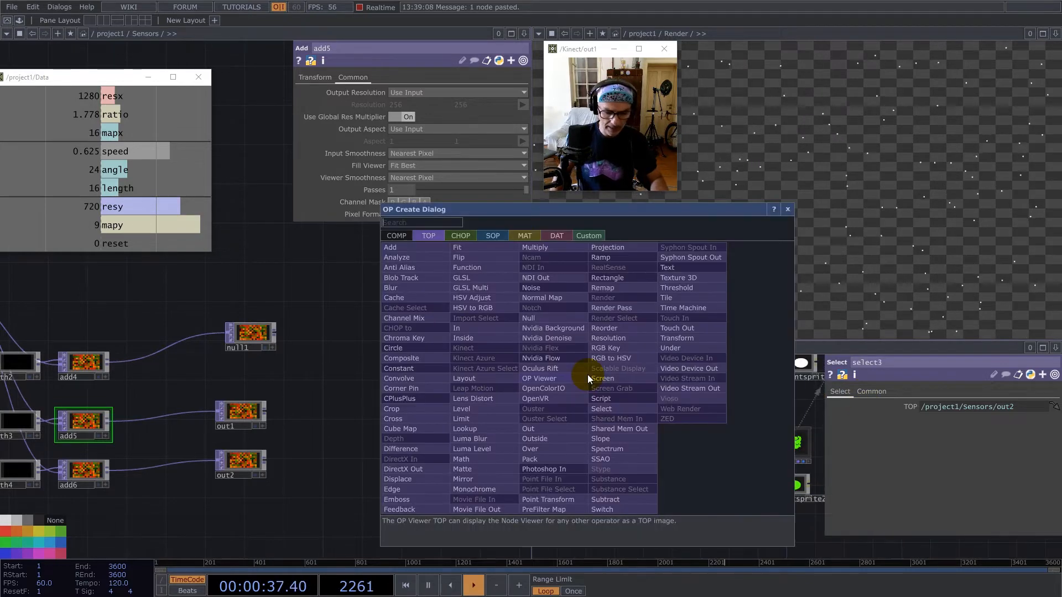
pyautogui.write('la')
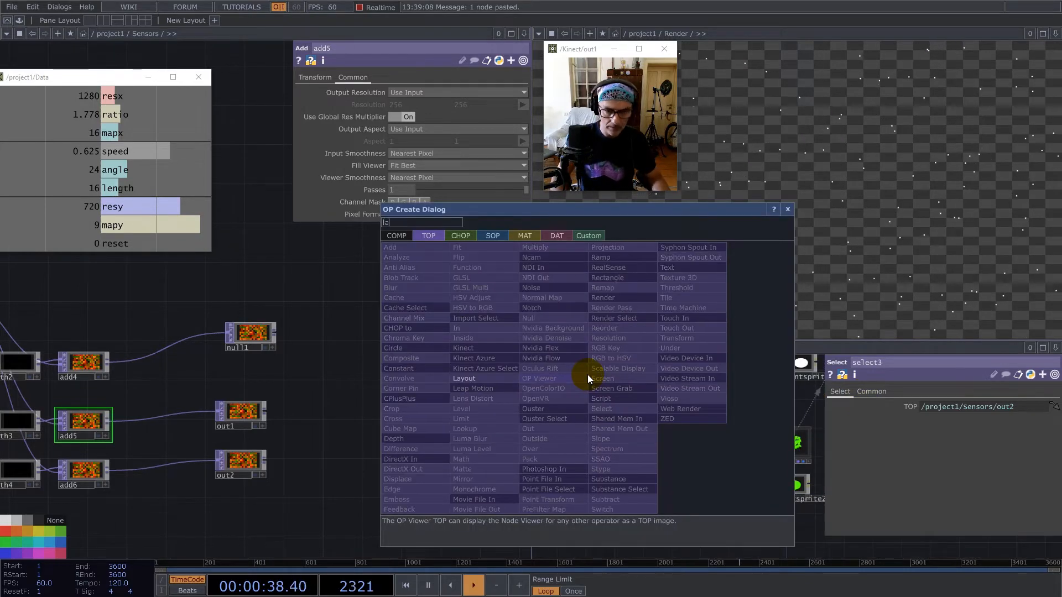
pyautogui.click(464, 378)
pyautogui.click(645, 417)
pyautogui.click(623, 420)
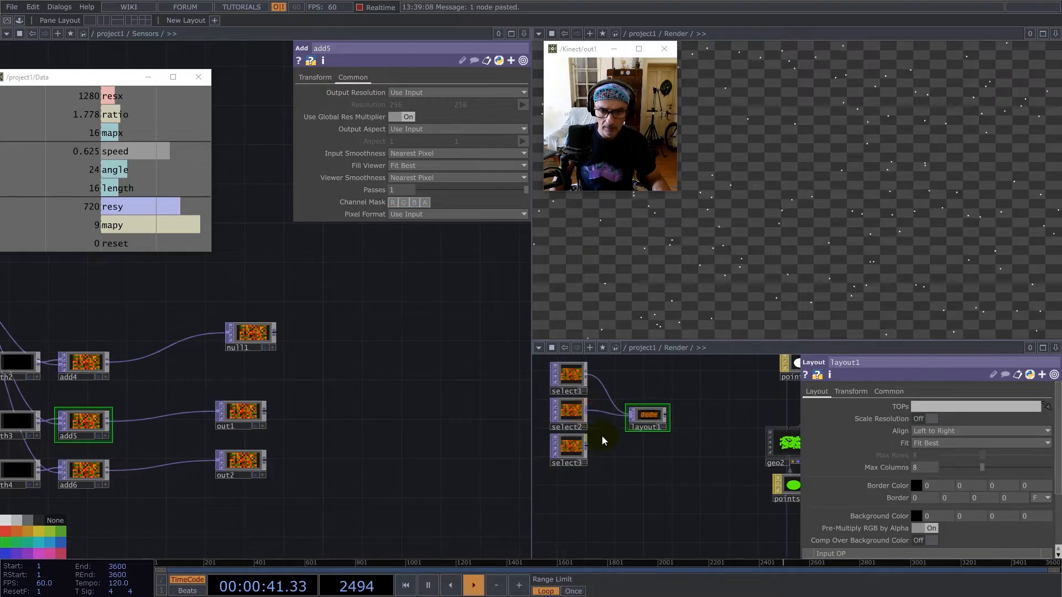
# Give layout1 a custom resolution with the mapx channel multiplied by 3 as width and mapy as height.
pyautogui.click(897, 393)
pyautogui.click(928, 407)
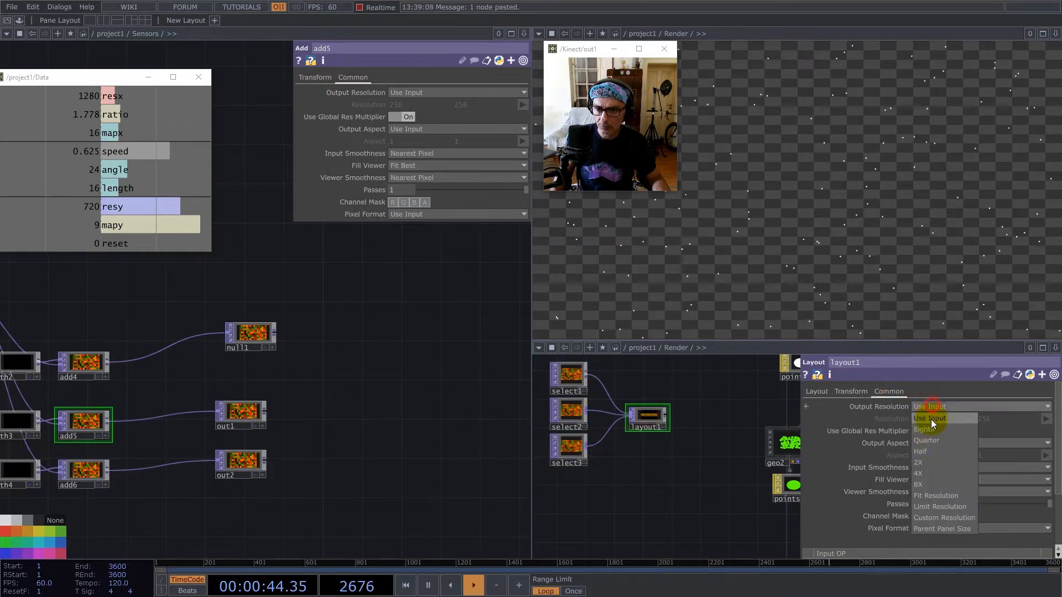
pyautogui.click(933, 519)
pyautogui.moveTo(108, 133); pyautogui.dragTo(258, 131)
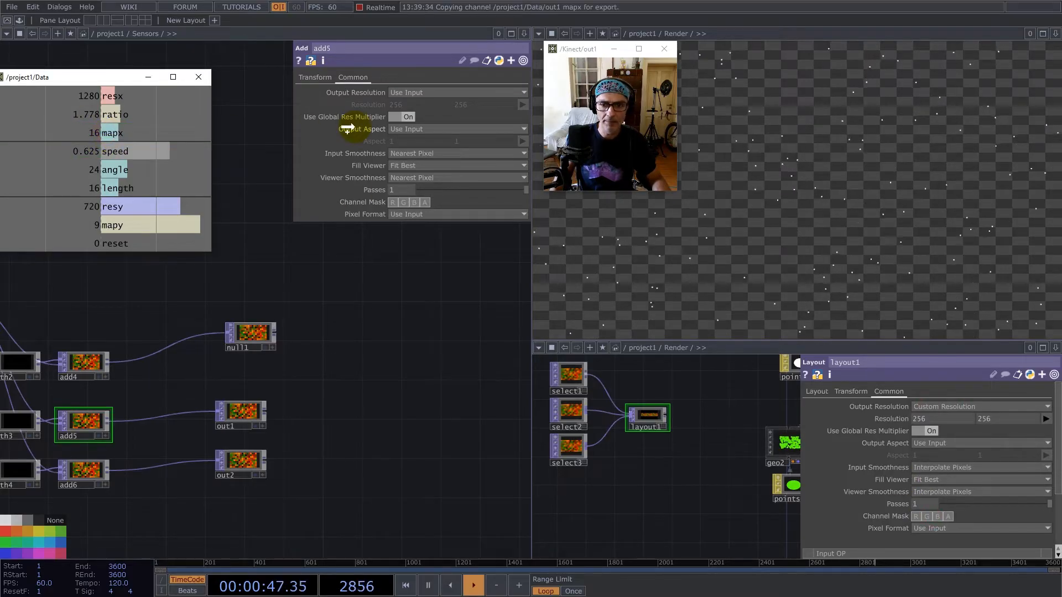
pyautogui.moveTo(348, 129); pyautogui.dragTo(943, 417)
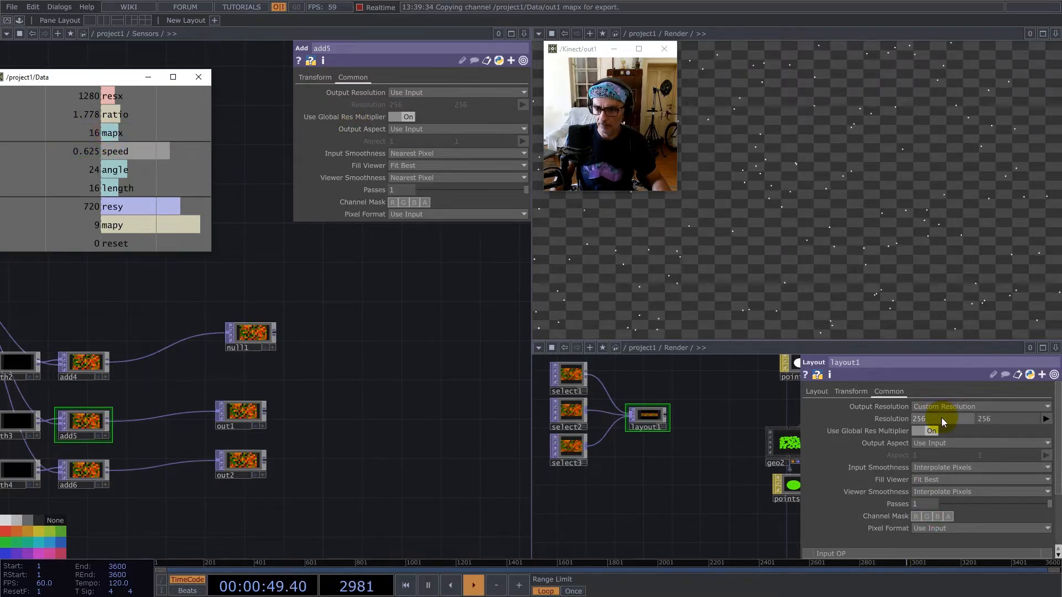
pyautogui.click(943, 417)
pyautogui.write('*3')
pyautogui.press('Return')
pyautogui.moveTo(118, 224); pyautogui.dragTo(1010, 420)
pyautogui.click(1019, 415)
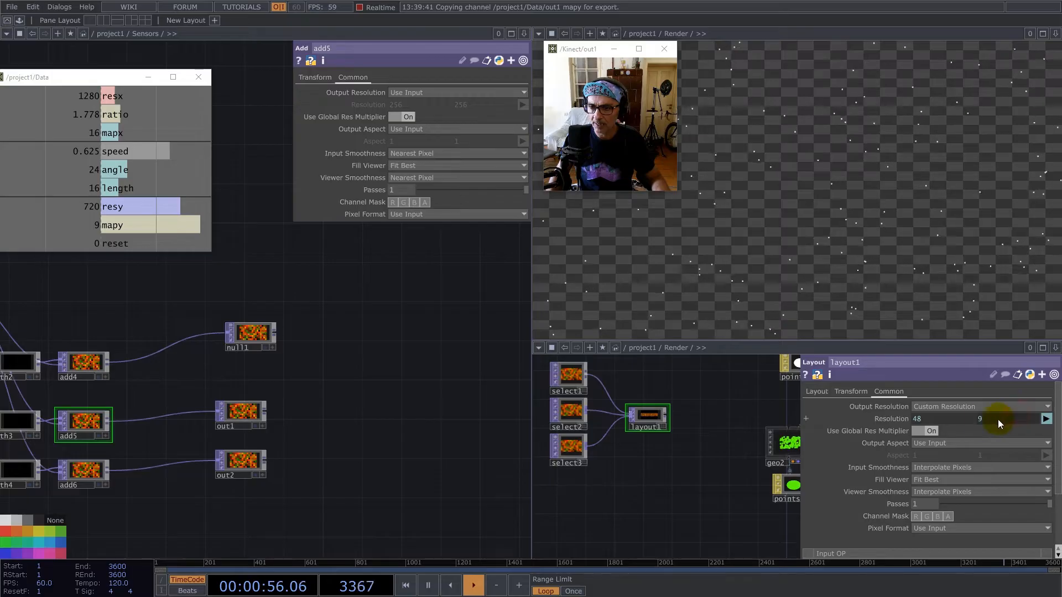
# Set layout1's Output Aspect to Resolution and its Input Smoothness and Viewer Smoothness to Nearest Pixel.
pyautogui.click(943, 444)
pyautogui.click(933, 465)
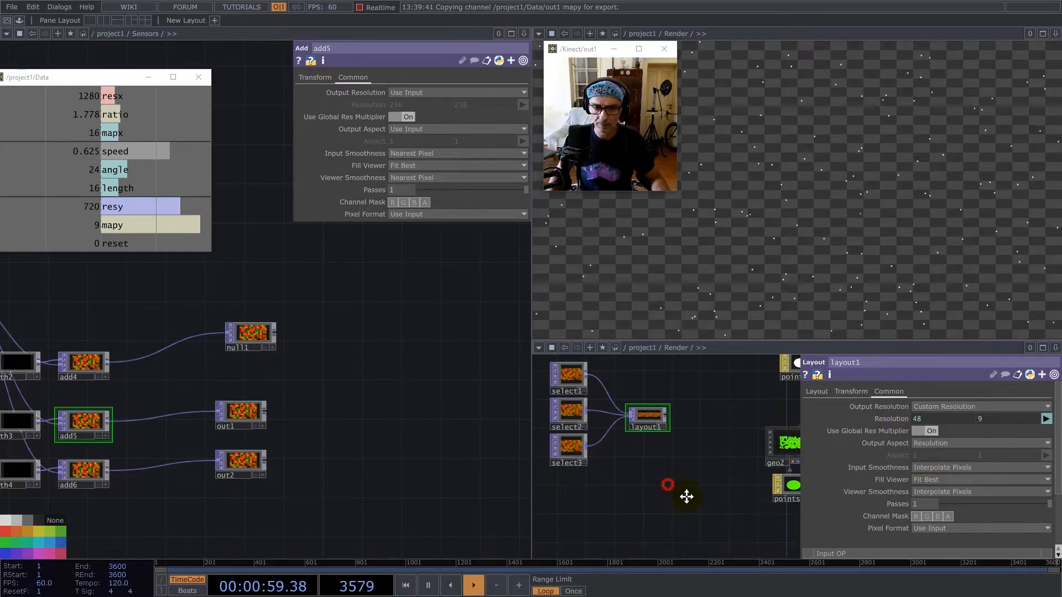
pyautogui.moveTo(672, 487); pyautogui.dragTo(718, 512)
pyautogui.moveTo(718, 512); pyautogui.dragTo(589, 387, button='right')
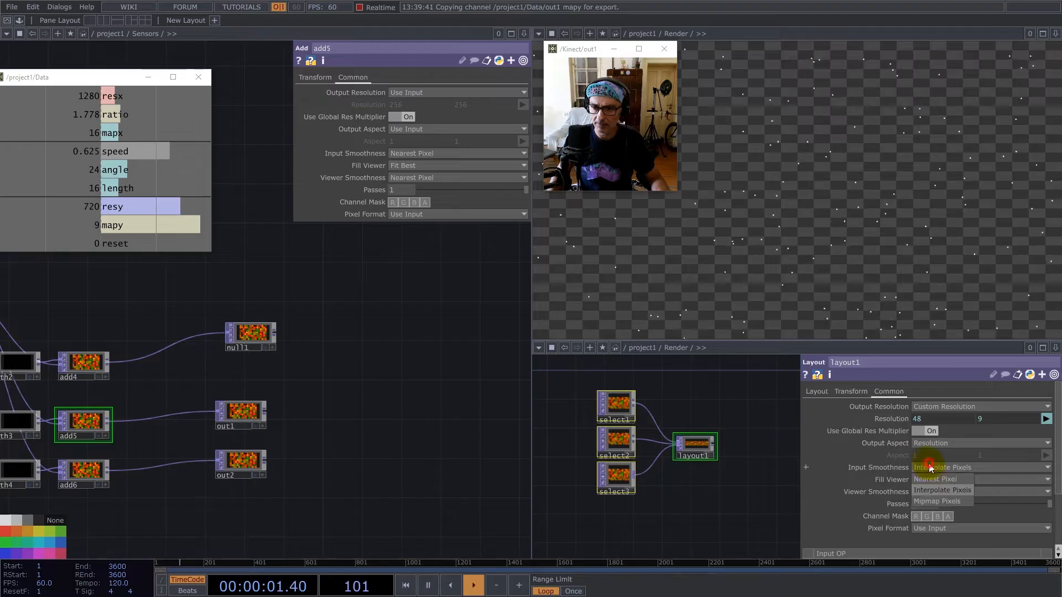
pyautogui.click(932, 480)
pyautogui.click(938, 491)
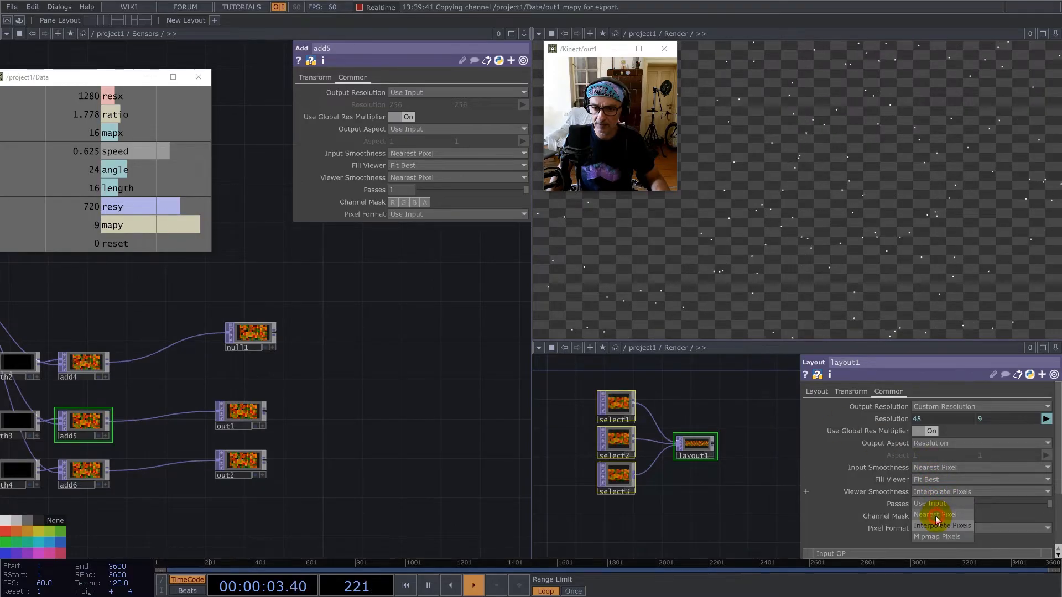
pyautogui.click(936, 517)
# Rename the Layout TOP to sensors.
pyautogui.moveTo(720, 495); pyautogui.dragTo(599, 474)
pyautogui.scroll(-3, 629, 449)
pyautogui.click(691, 449)
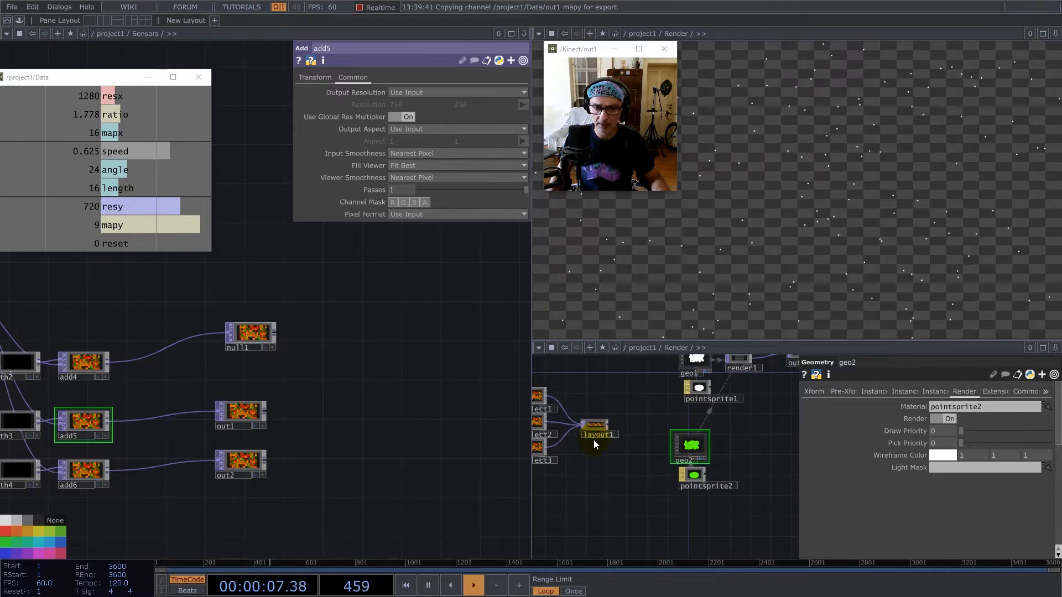
pyautogui.scroll(5, 593, 440)
pyautogui.click(593, 421)
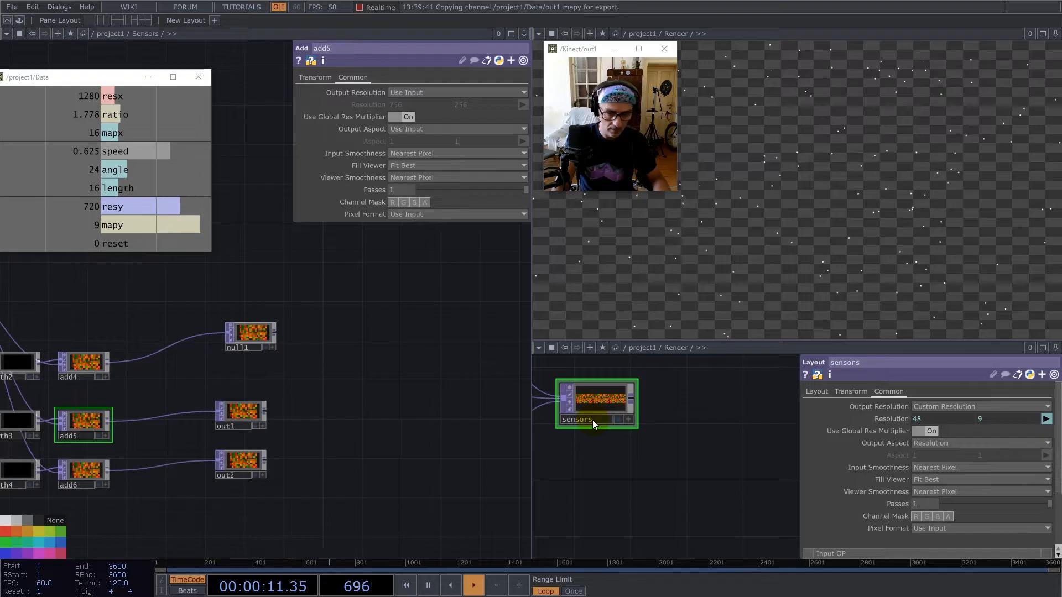
# Assign the sensors TOP as the Translate OP for geo2's instancing.
pyautogui.scroll(-4, 639, 444)
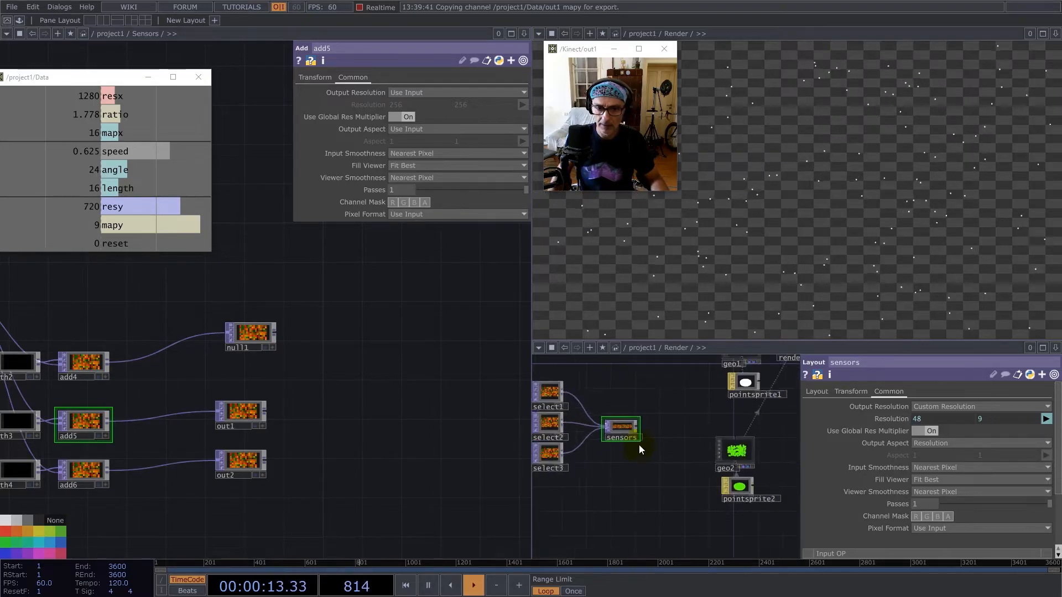
pyautogui.click(720, 451)
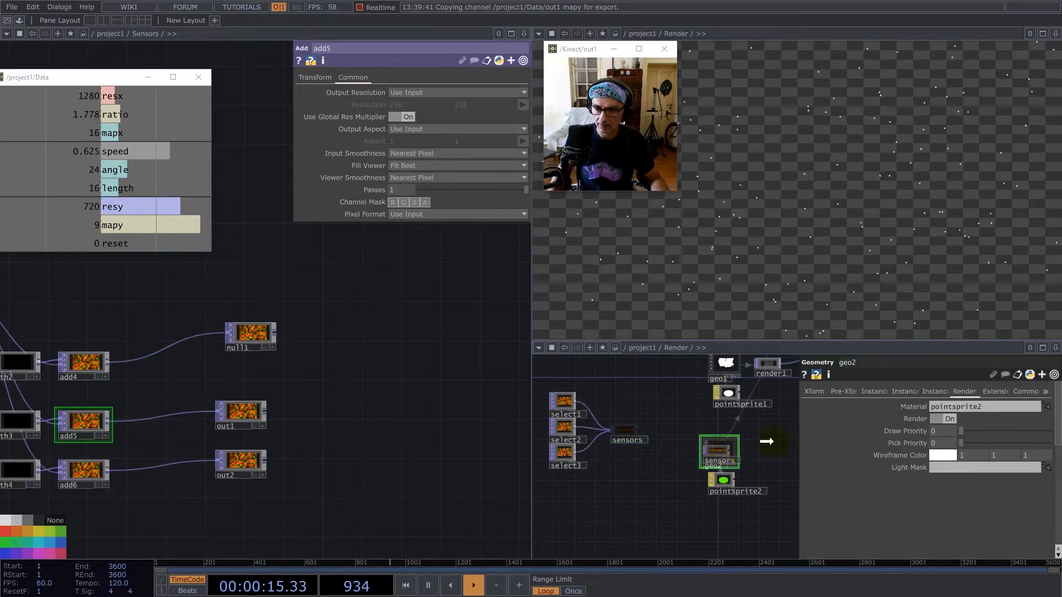
pyautogui.click(870, 392)
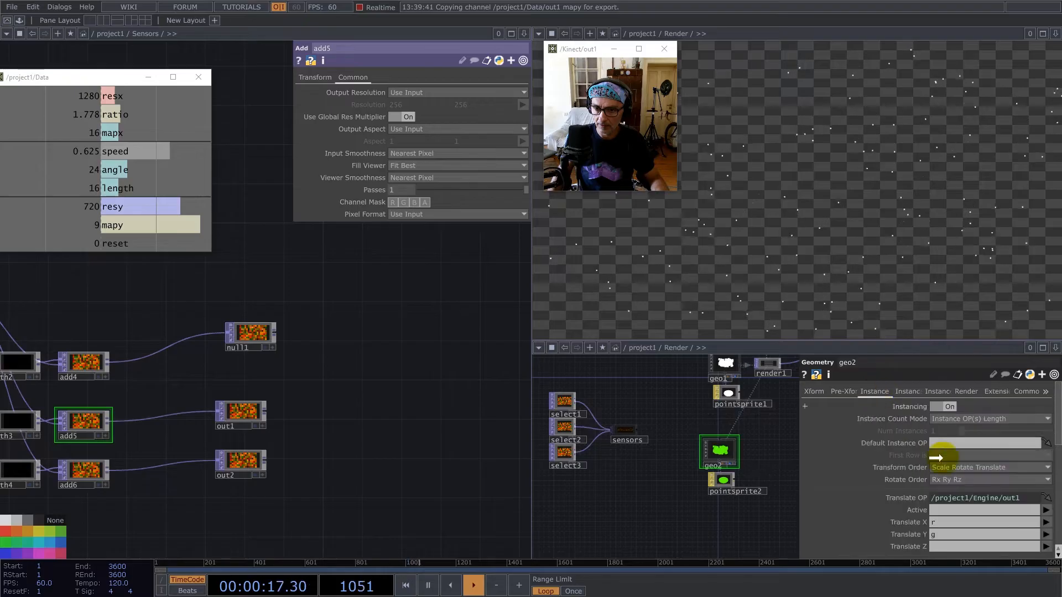
pyautogui.moveTo(945, 498); pyautogui.dragTo(945, 498)
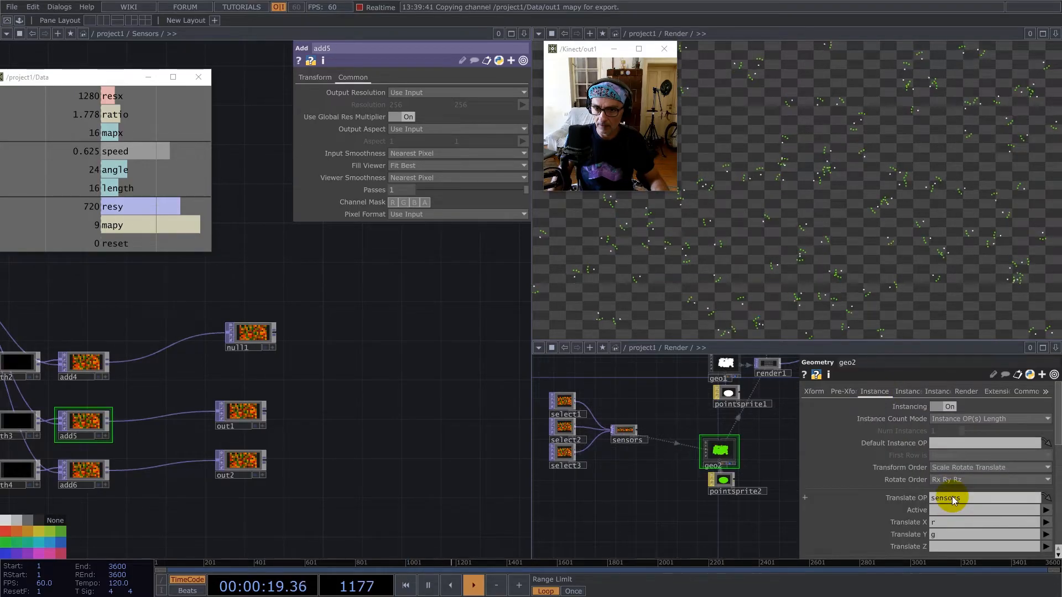
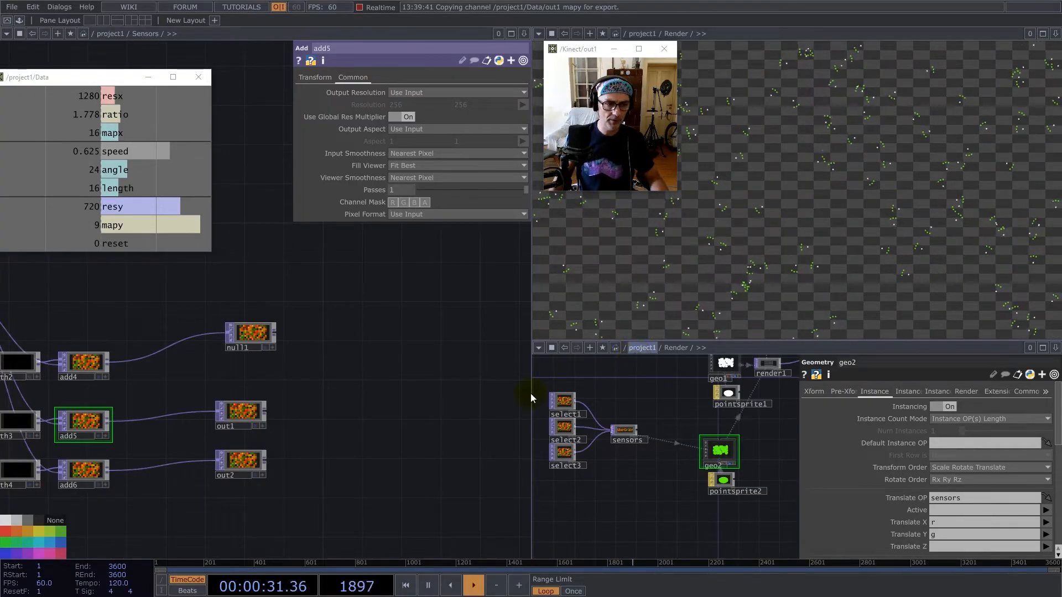
# Examine function3's function settings and its two inputs, plus the expression behind math1's Multiply value in the Sensors network.
pyautogui.scroll(-2, 423, 408)
pyautogui.scroll(-2, 423, 407)
pyautogui.scroll(6, 255, 417)
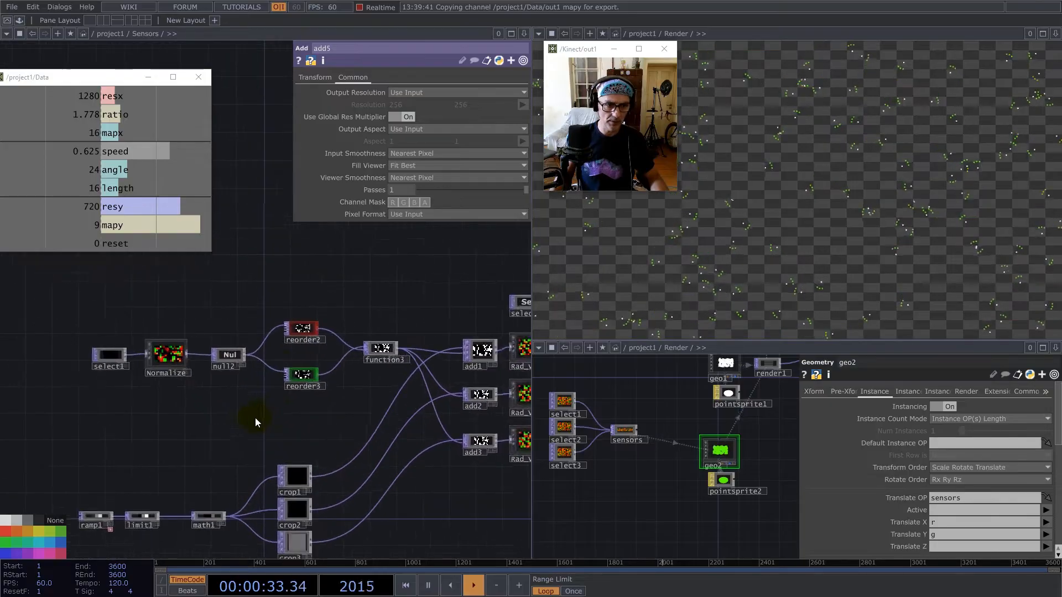
pyautogui.click(374, 352)
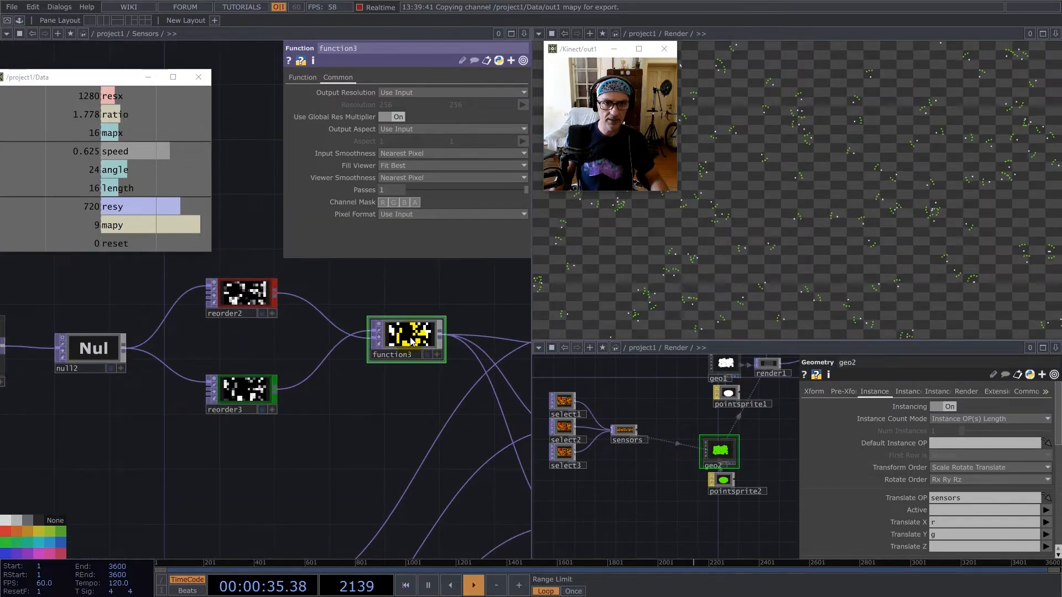
pyautogui.click(304, 77)
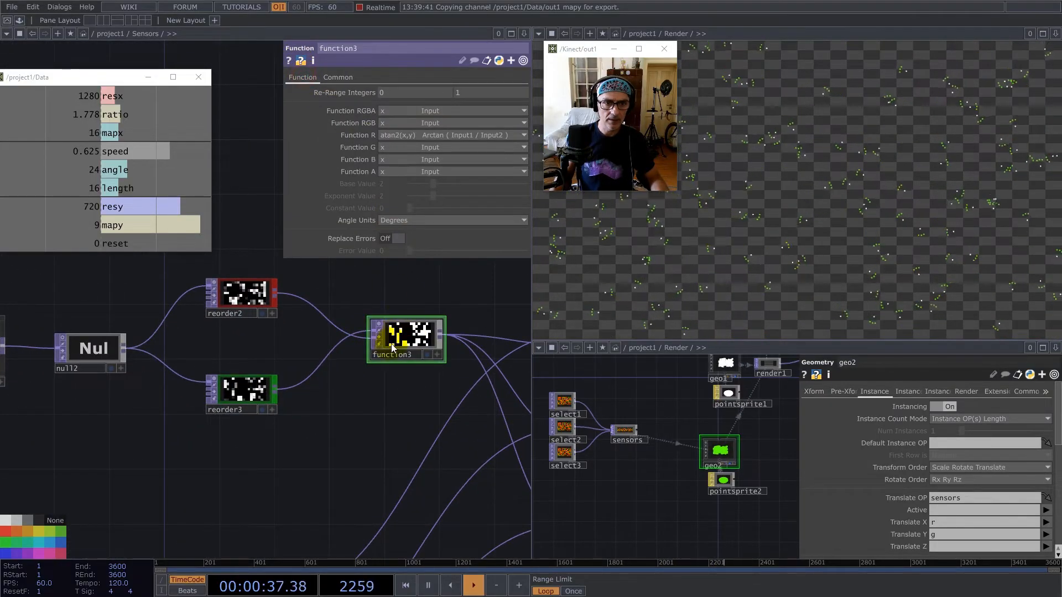
pyautogui.scroll(2, 370, 347)
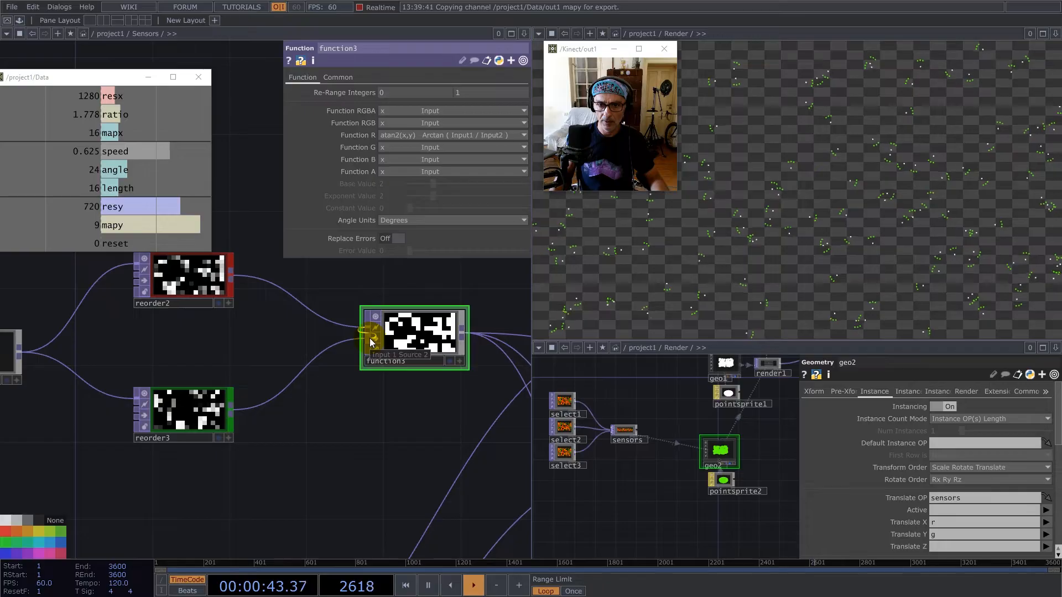
pyautogui.click(369, 338)
pyautogui.scroll(-5, 354, 373)
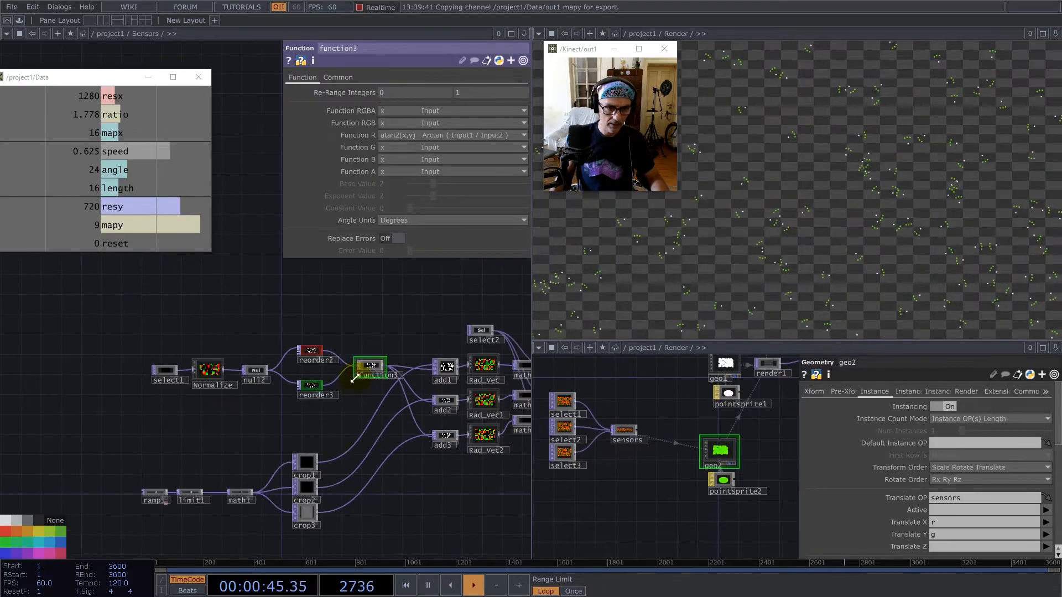
pyautogui.click(240, 494)
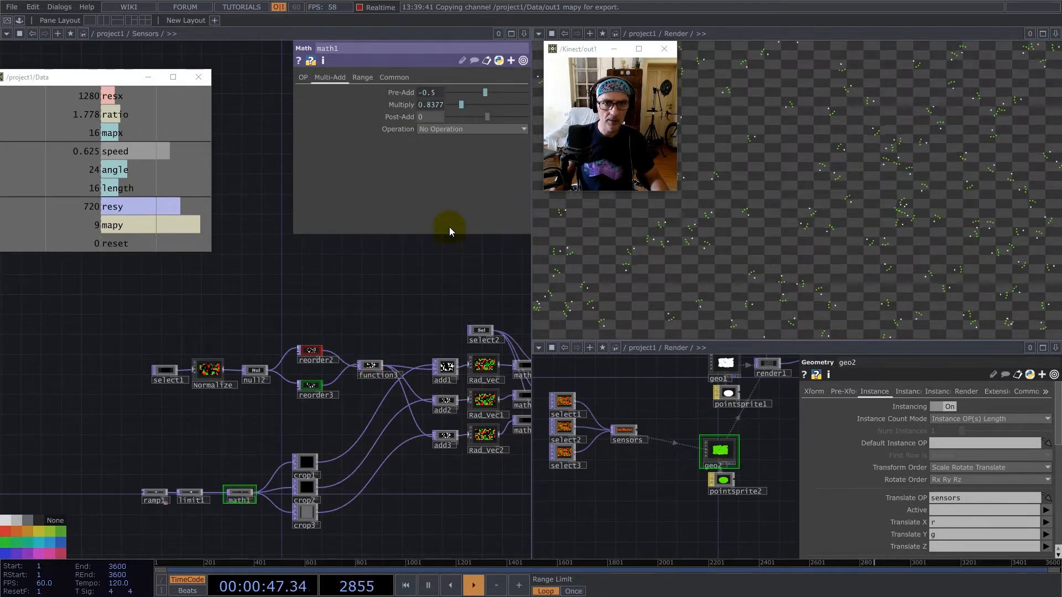
pyautogui.click(435, 105)
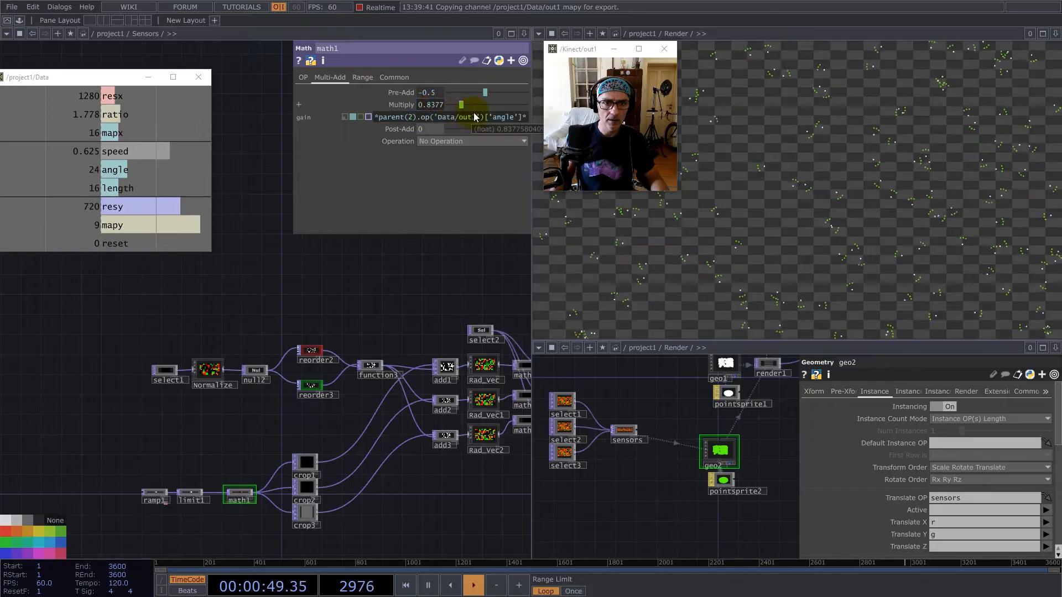
pyautogui.click(503, 117)
pyautogui.moveTo(504, 117); pyautogui.dragTo(419, 121)
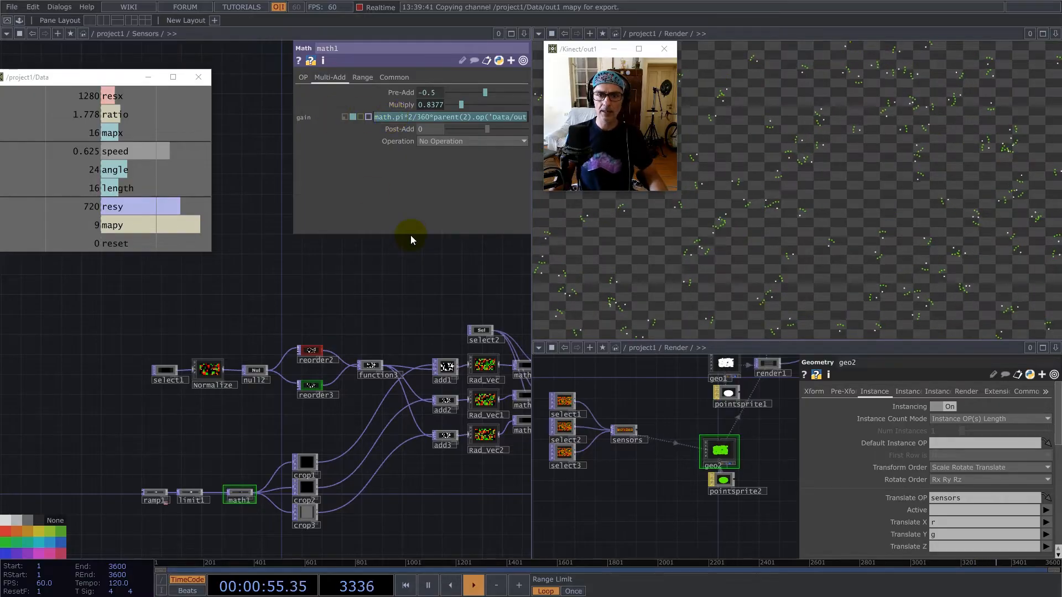
# Select all operators in the Sensors network and set their Input Smoothness and Viewer Smoothness to Nearest Pixel.
pyautogui.moveTo(471, 502); pyautogui.dragTo(250, 484)
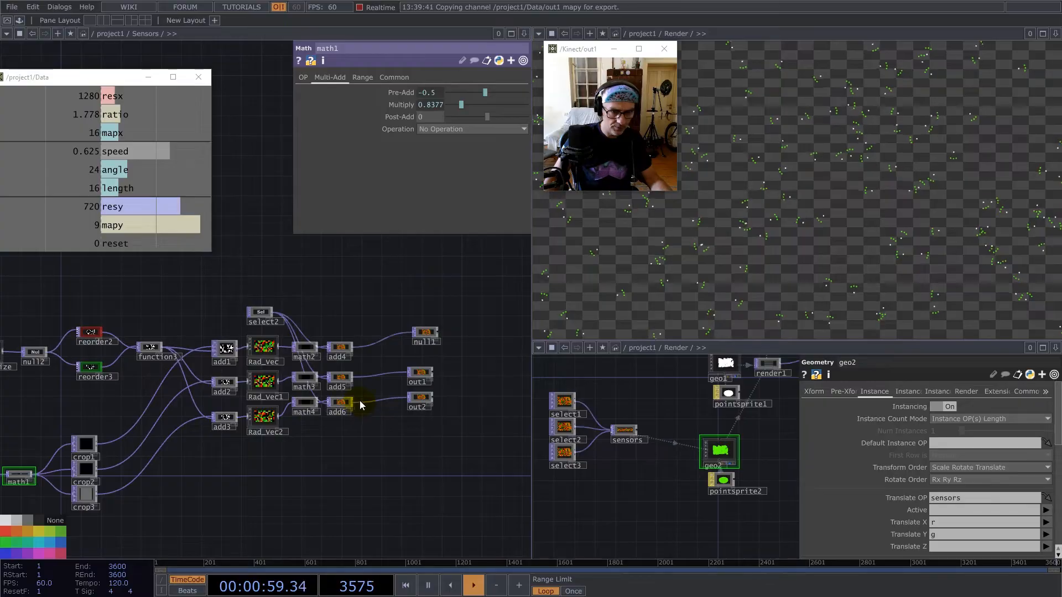
pyautogui.click(348, 380)
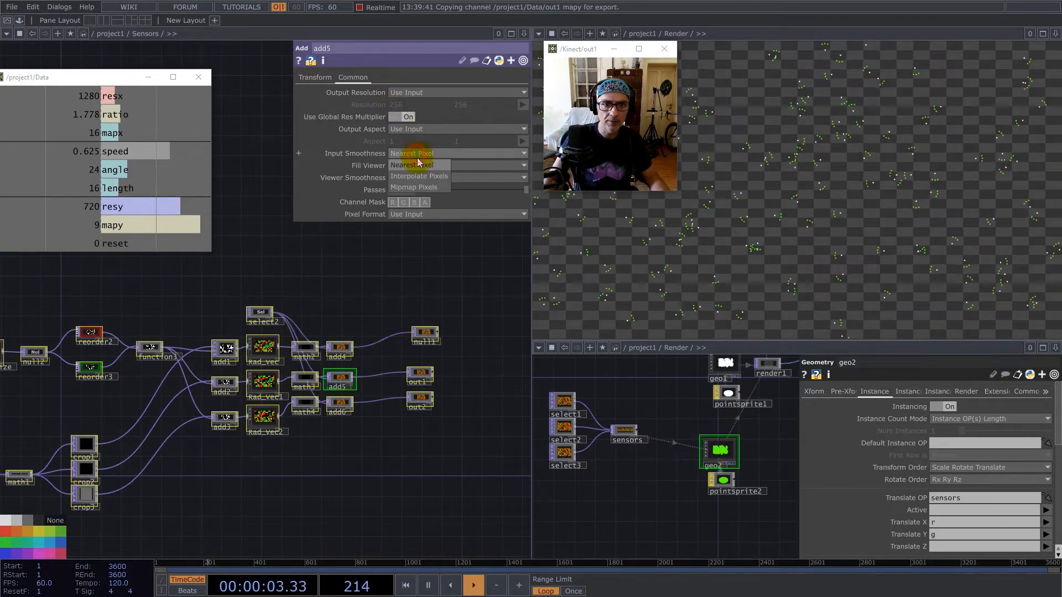
pyautogui.click(420, 177)
pyautogui.click(427, 201)
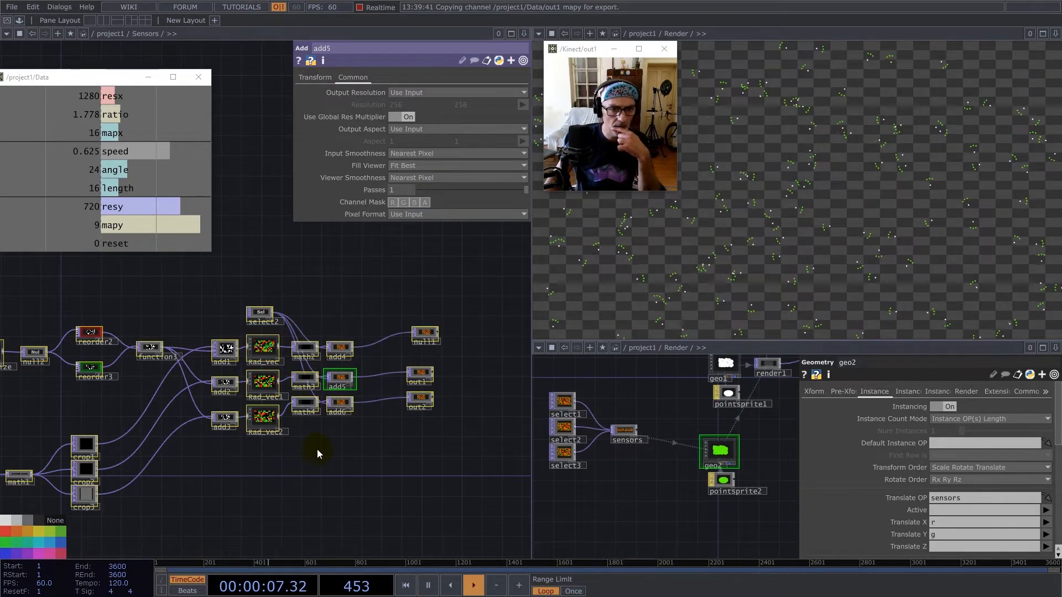
# Examine the parameters of limit1, ramp1 and math1 in the branch that feeds the crop operators.
pyautogui.moveTo(323, 450); pyautogui.dragTo(460, 450)
pyautogui.scroll(5, 171, 370)
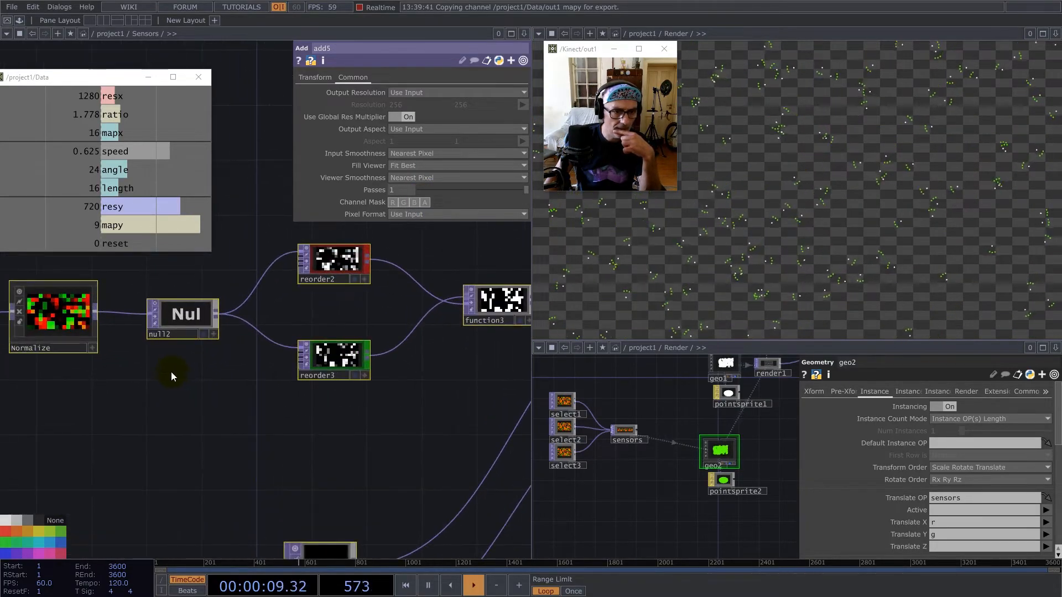
pyautogui.scroll(-4, 387, 369)
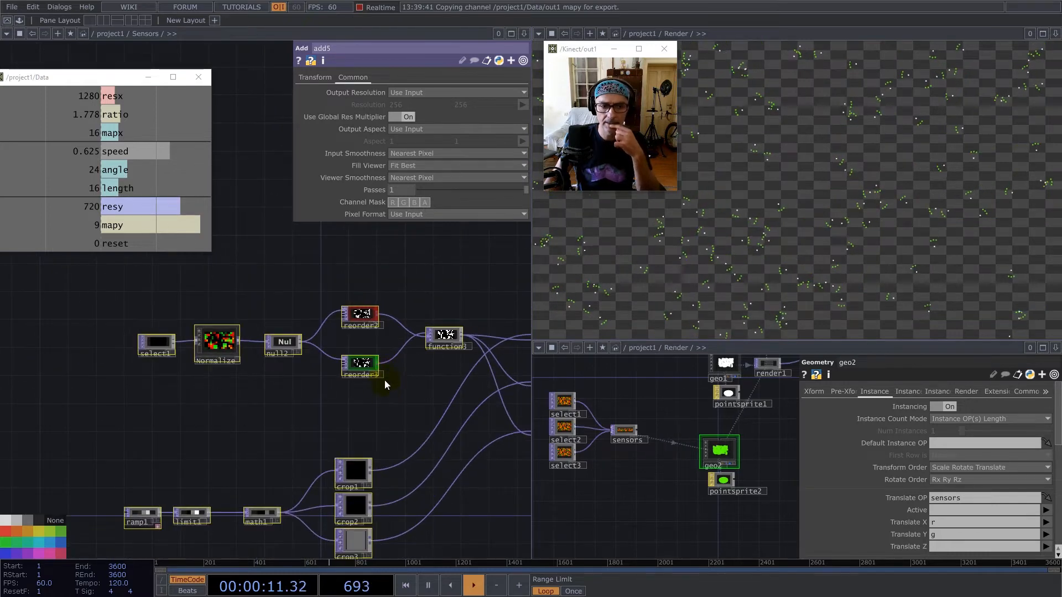
pyautogui.moveTo(389, 409); pyautogui.dragTo(335, 348)
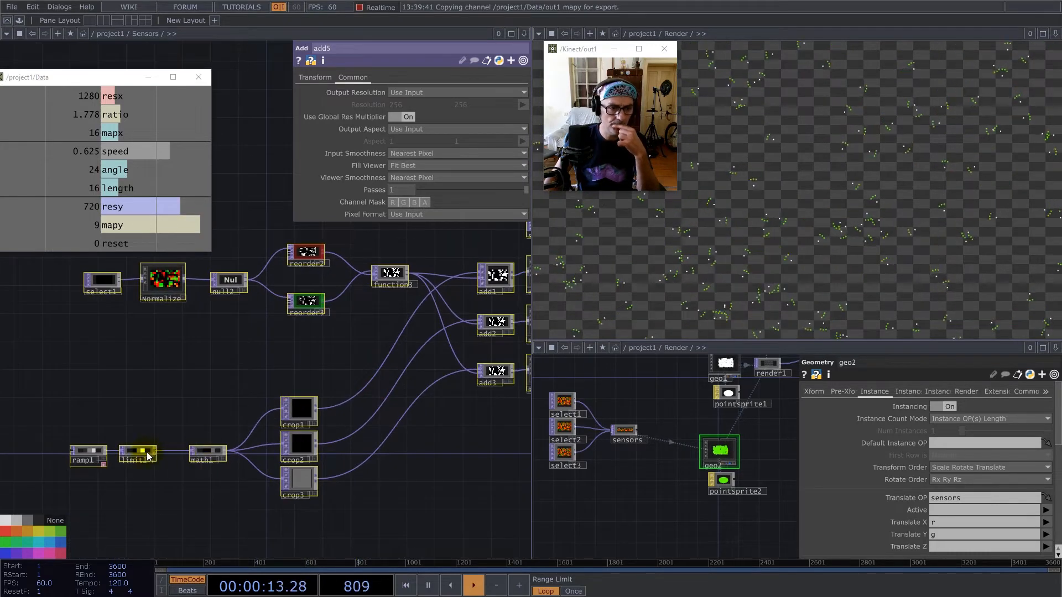
pyautogui.click(141, 454)
pyautogui.click(88, 451)
pyautogui.click(368, 77)
pyautogui.click(206, 451)
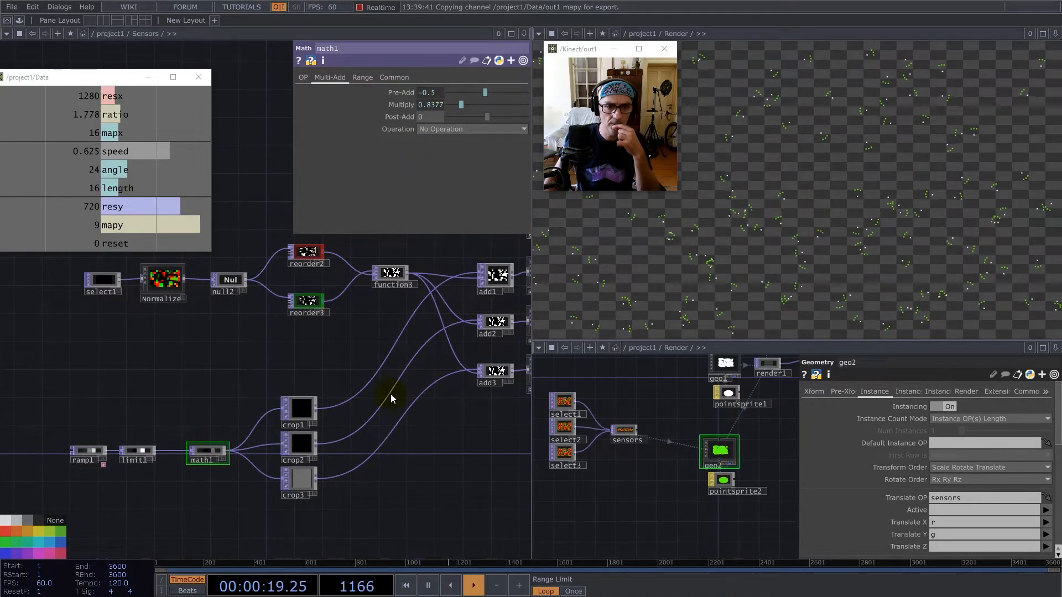
# Review the chain from function3 to the sensor outputs, checking the Transform and Common parameters of add1.
pyautogui.moveTo(411, 476); pyautogui.dragTo(335, 471)
pyautogui.moveTo(380, 446); pyautogui.dragTo(202, 447)
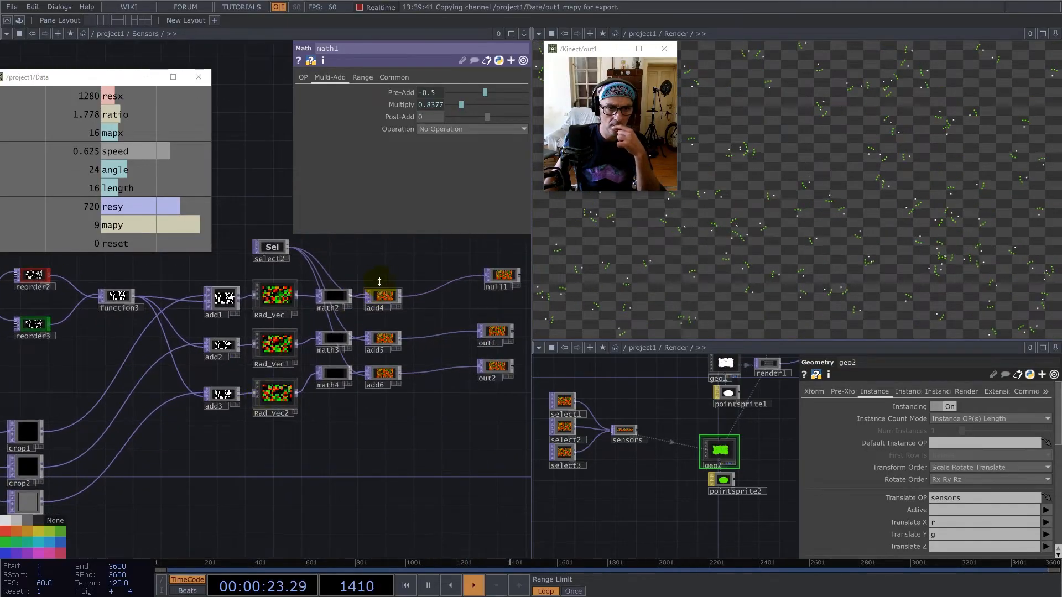
pyautogui.moveTo(394, 268); pyautogui.dragTo(443, 282)
pyautogui.moveTo(323, 268); pyautogui.dragTo(339, 266)
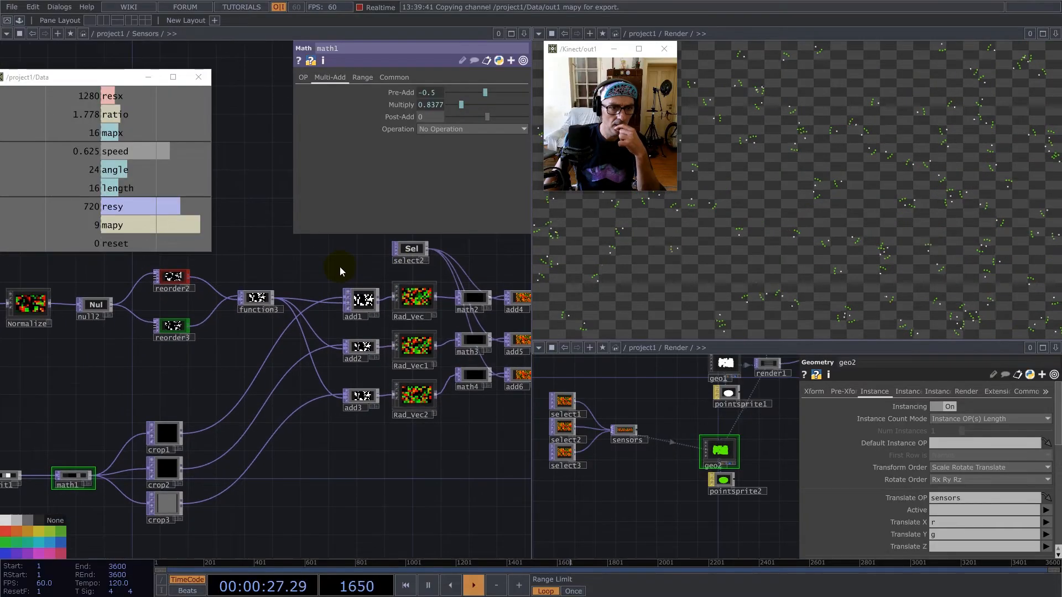
pyautogui.click(363, 305)
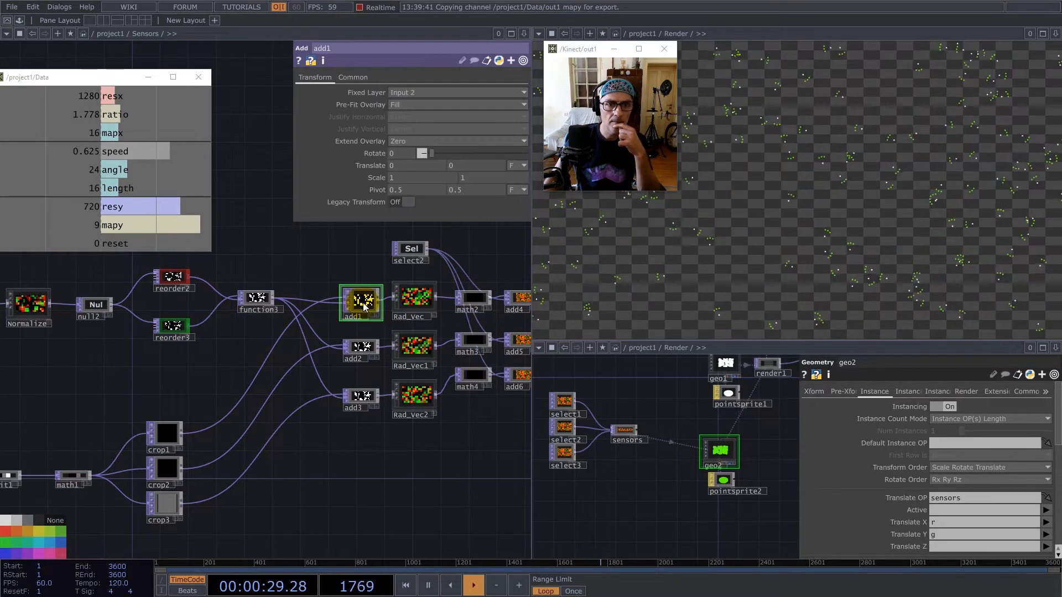
pyautogui.click(353, 77)
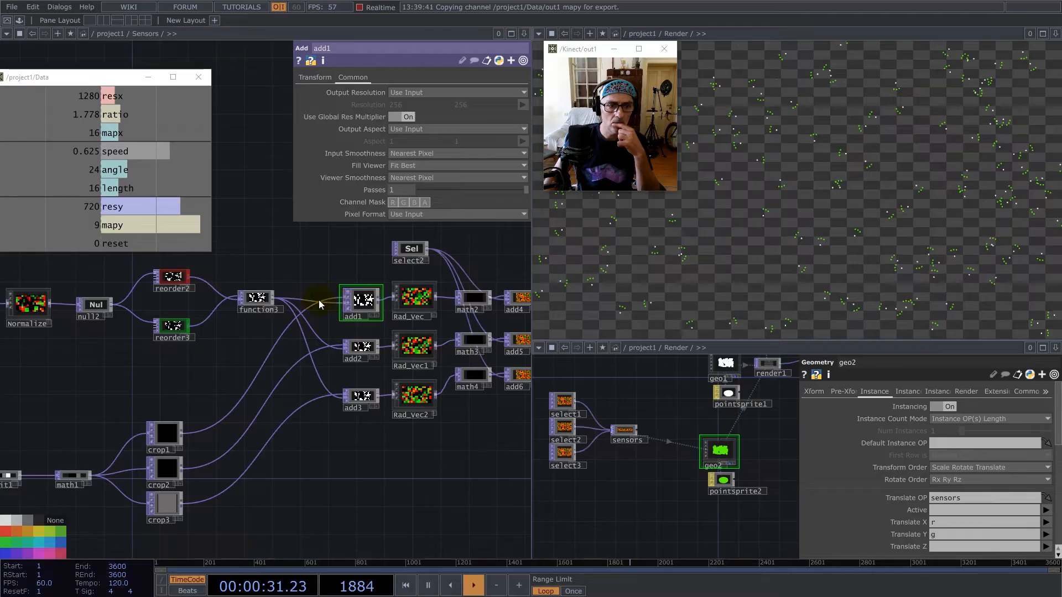
pyautogui.click(258, 299)
pyautogui.moveTo(241, 255); pyautogui.dragTo(311, 280)
pyautogui.moveTo(437, 468); pyautogui.dragTo(363, 462)
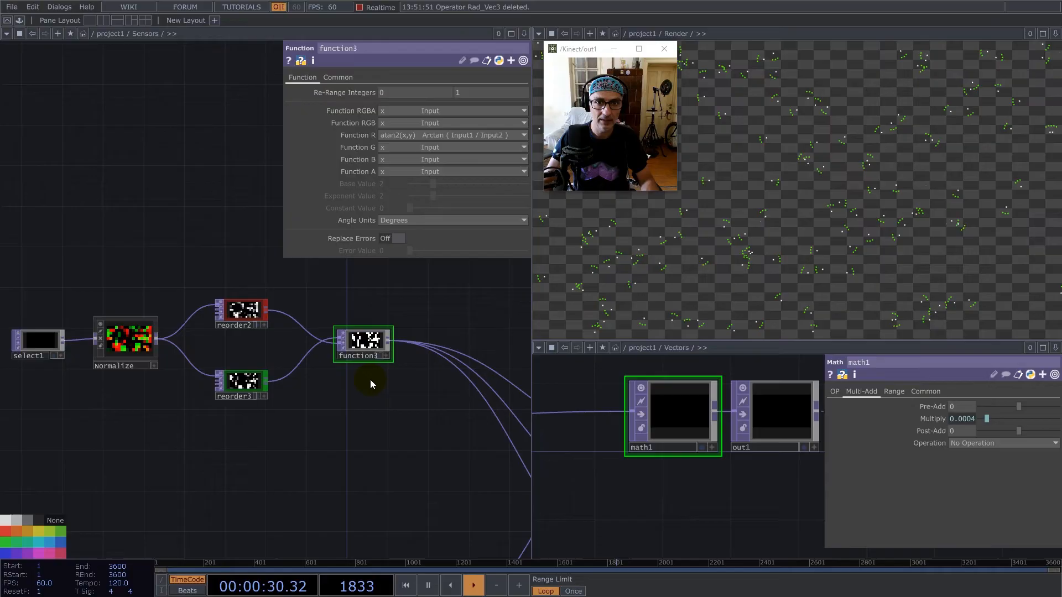
# Set function3's Angle Units to Radians after checking its reorder2 input.
pyautogui.moveTo(384, 399); pyautogui.dragTo(368, 372)
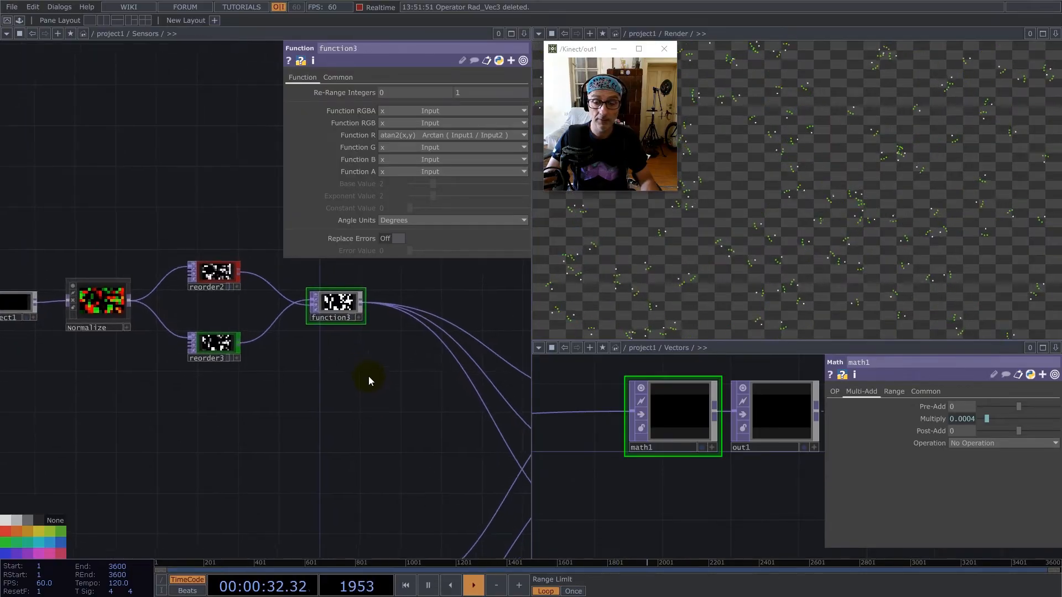
pyautogui.scroll(-5, 367, 376)
pyautogui.moveTo(386, 424); pyautogui.dragTo(287, 392)
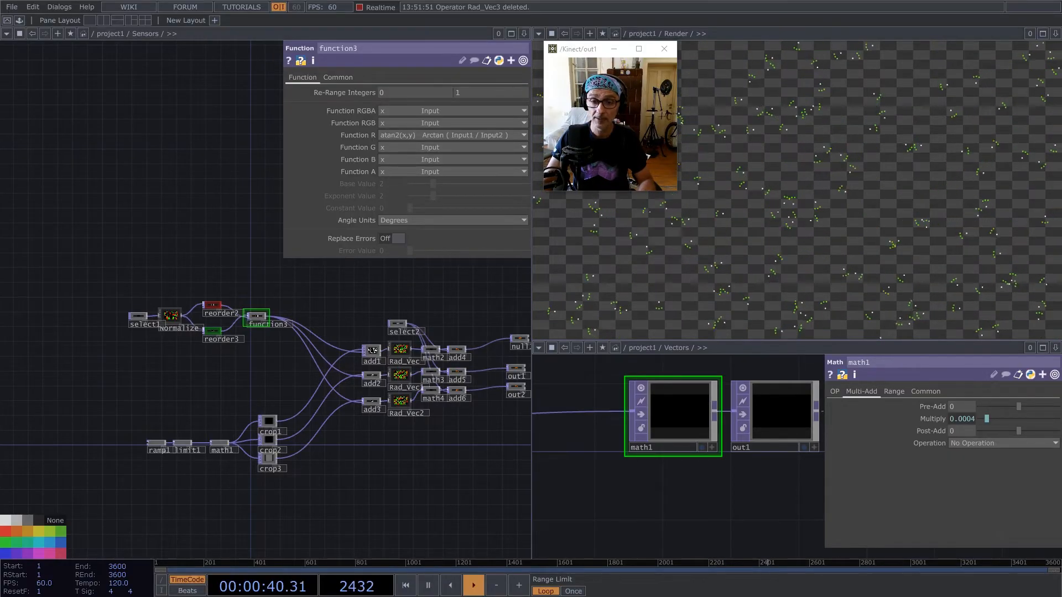
pyautogui.scroll(5, 253, 305)
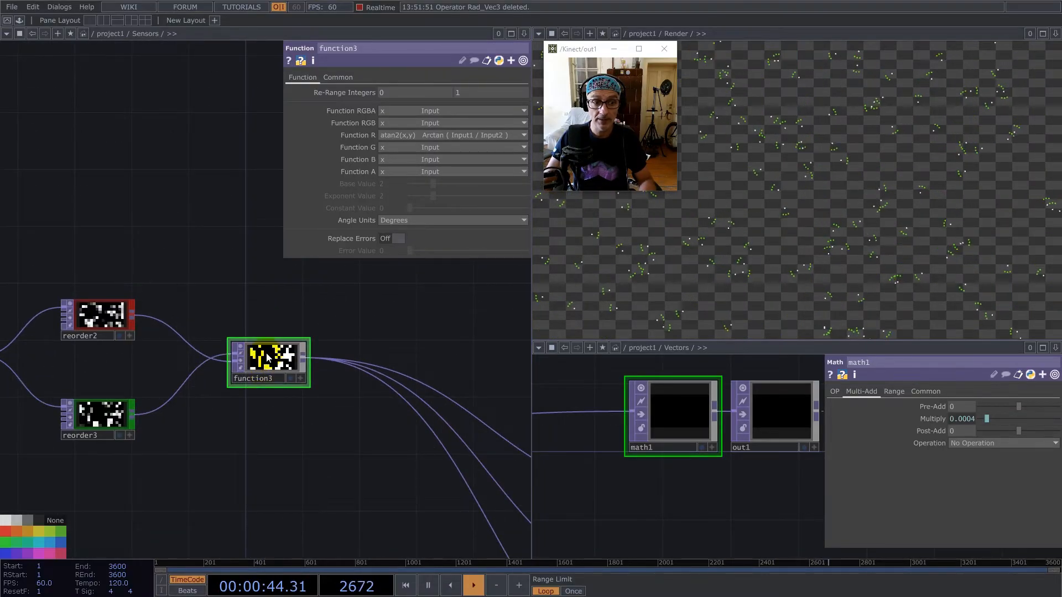
pyautogui.moveTo(230, 304); pyautogui.dragTo(399, 309)
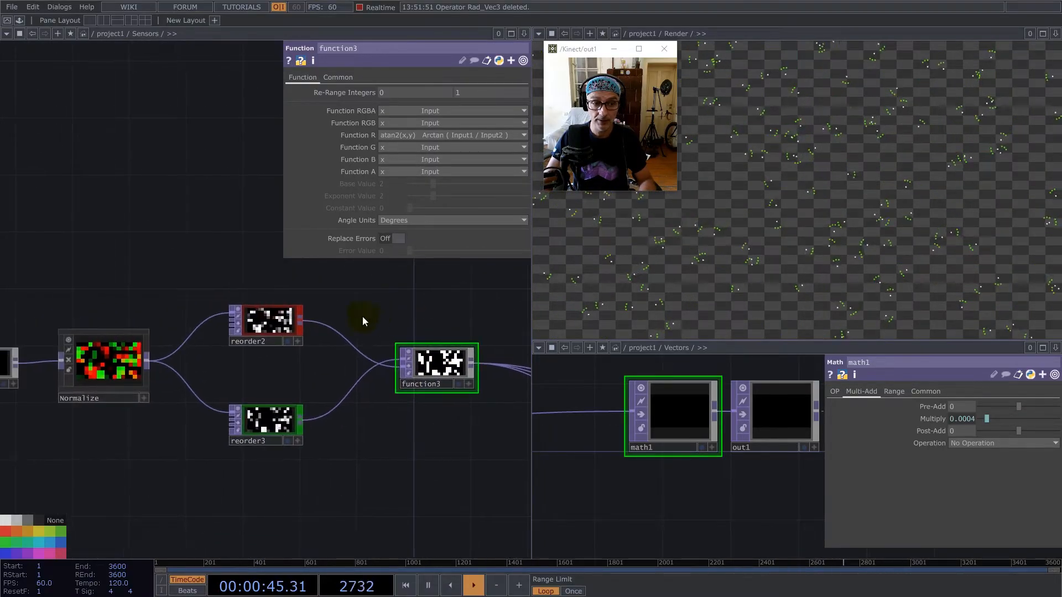
pyautogui.click(267, 327)
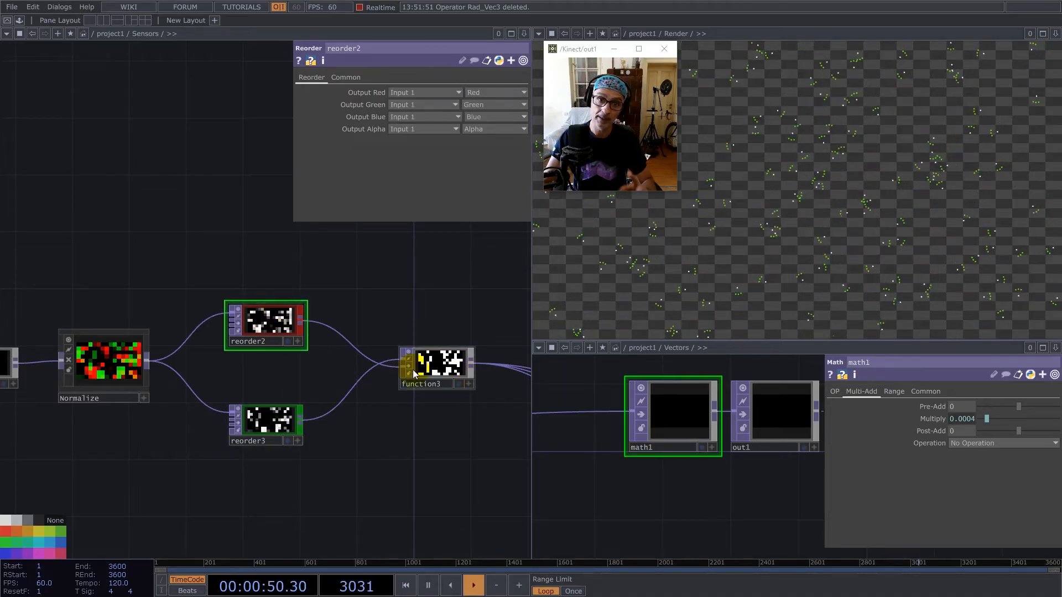
pyautogui.click(449, 352)
pyautogui.click(422, 222)
pyautogui.click(399, 242)
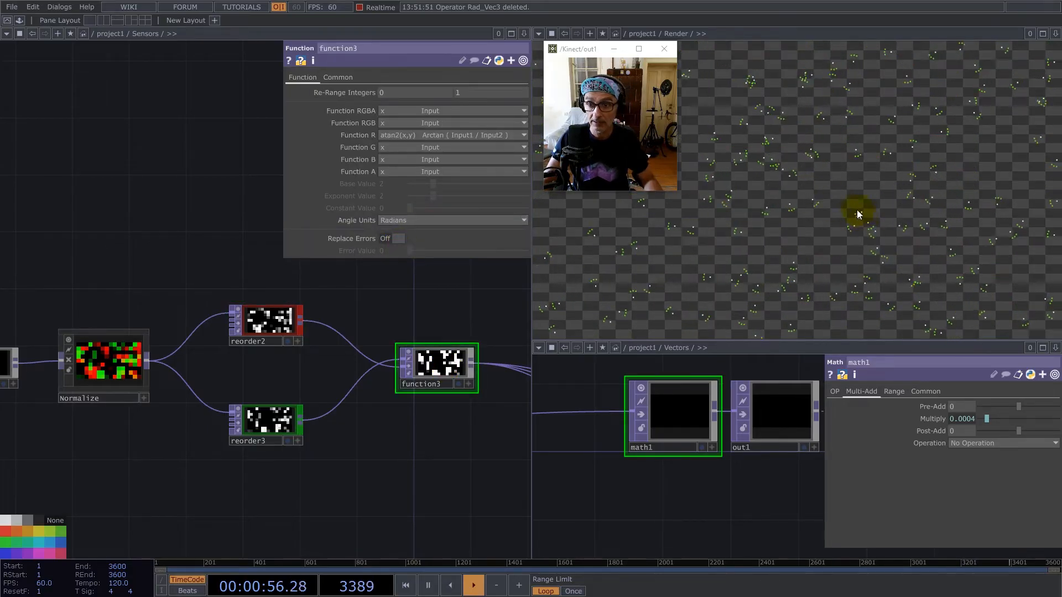
# Test the sensor length in the project-level constant1 with values 1 and 10, and restore it to 16.
pyautogui.scroll(-6, 288, 382)
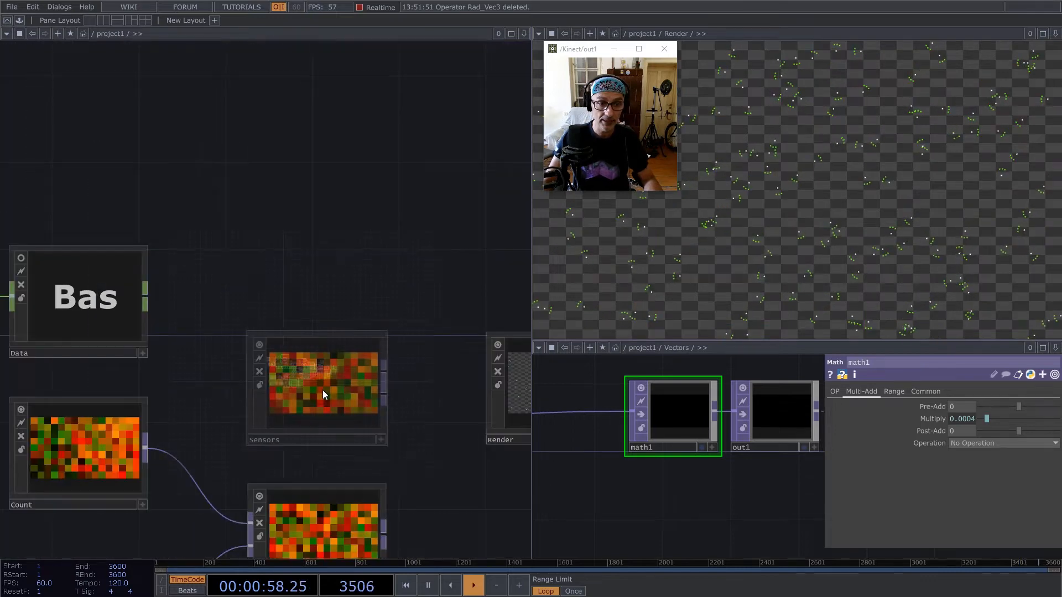
pyautogui.moveTo(107, 206); pyautogui.dragTo(277, 204)
pyautogui.click(191, 304)
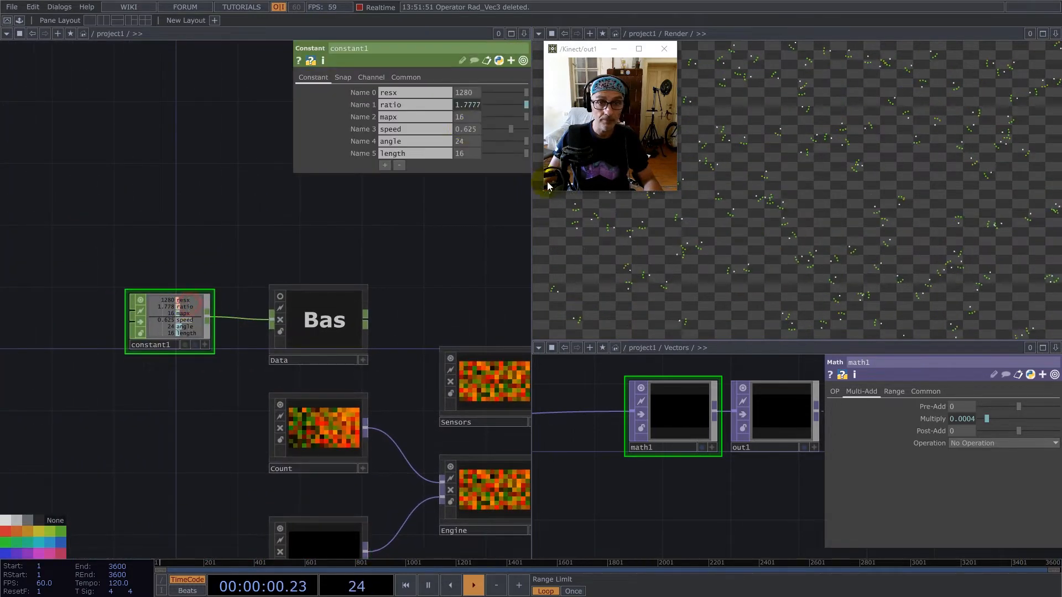
pyautogui.moveTo(469, 138); pyautogui.dragTo(423, 141)
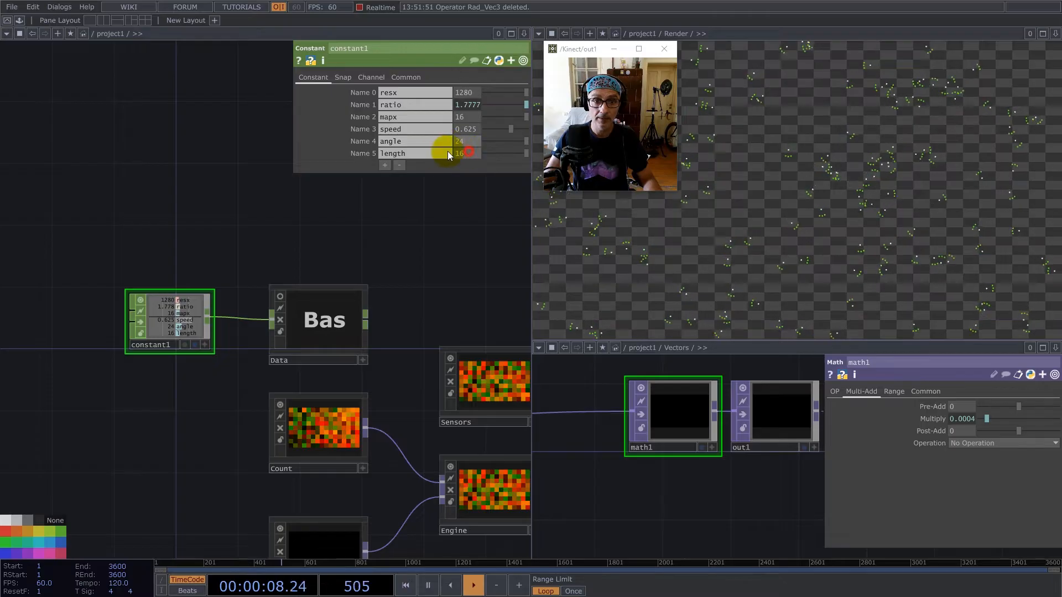
pyautogui.write('1')
pyautogui.press('Return')
pyautogui.click(470, 155)
pyautogui.write('0')
pyautogui.press('Return')
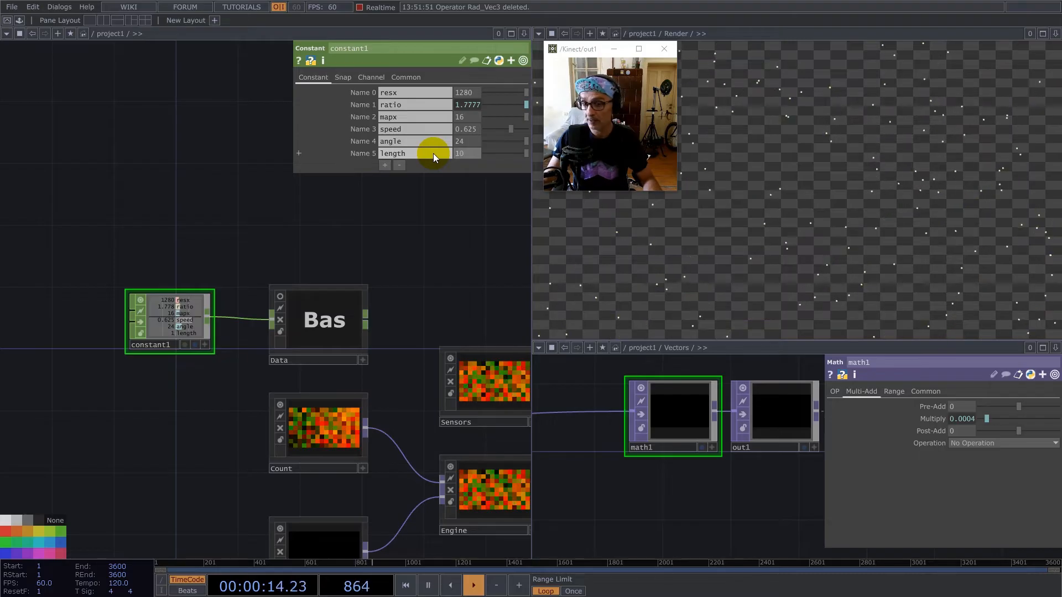
pyautogui.click(470, 151)
pyautogui.write('16')
pyautogui.press('Return')
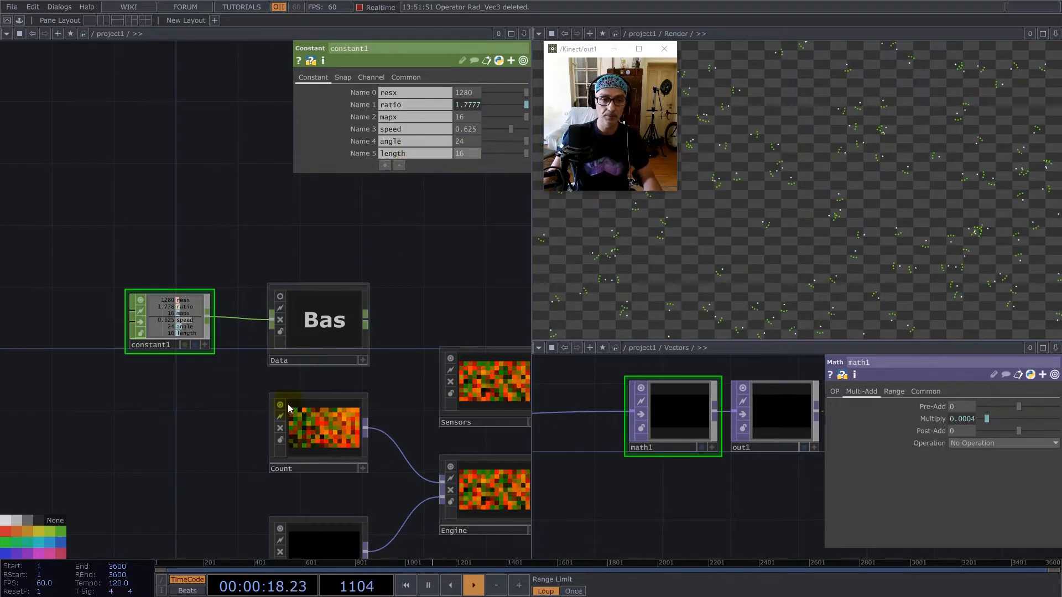
# Turn off the viewer and the Render flag of geo2 inside the Render component.
pyautogui.scroll(-4, 272, 418)
pyautogui.scroll(4, 431, 414)
pyautogui.moveTo(406, 399); pyautogui.dragTo(342, 393)
pyautogui.moveTo(343, 312); pyautogui.dragTo(371, 246)
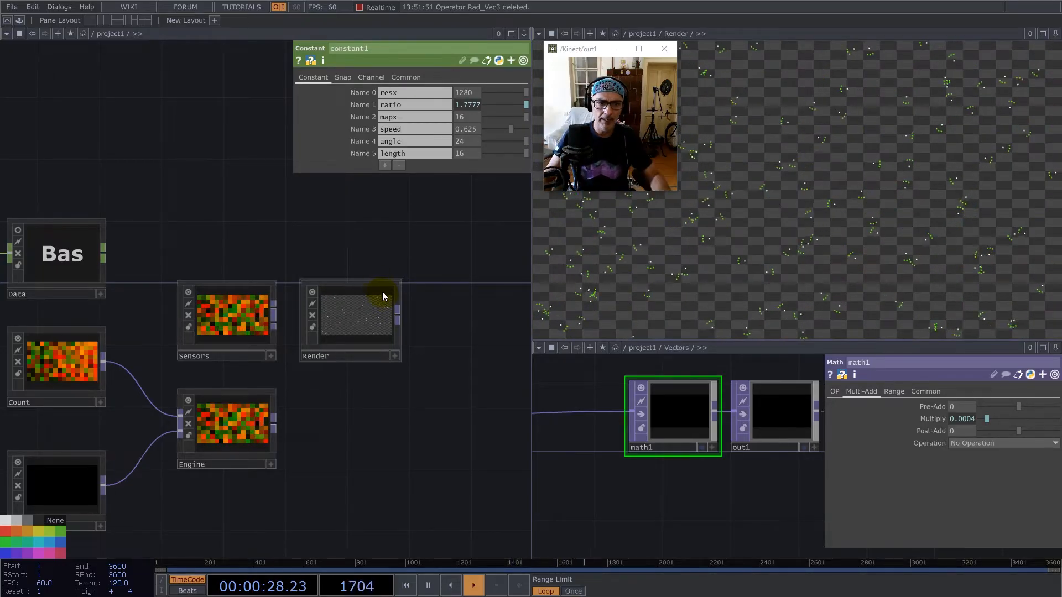
pyautogui.doubleClick(377, 310)
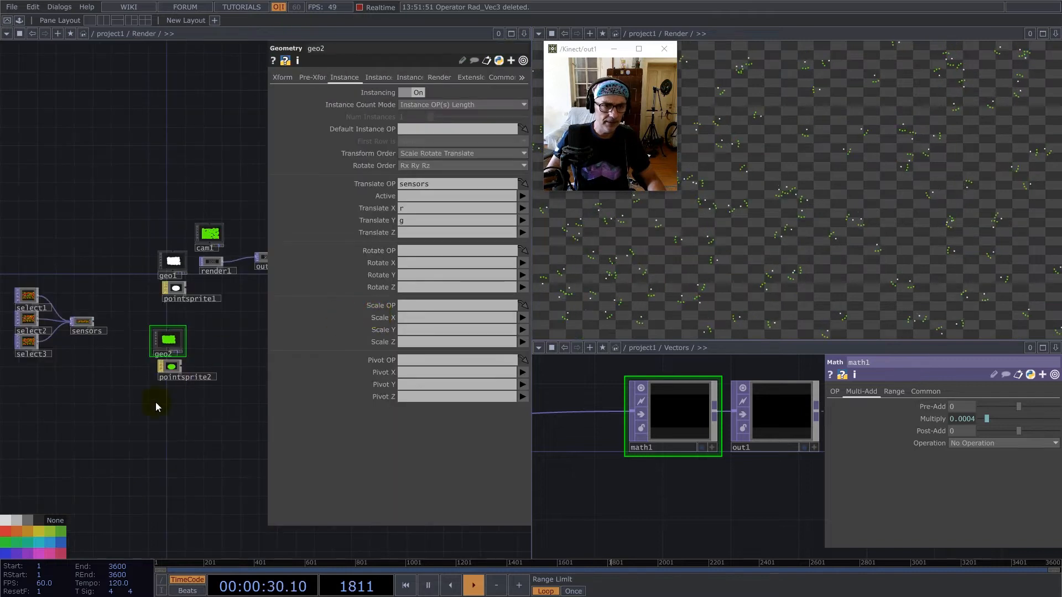
pyautogui.scroll(8, 160, 350)
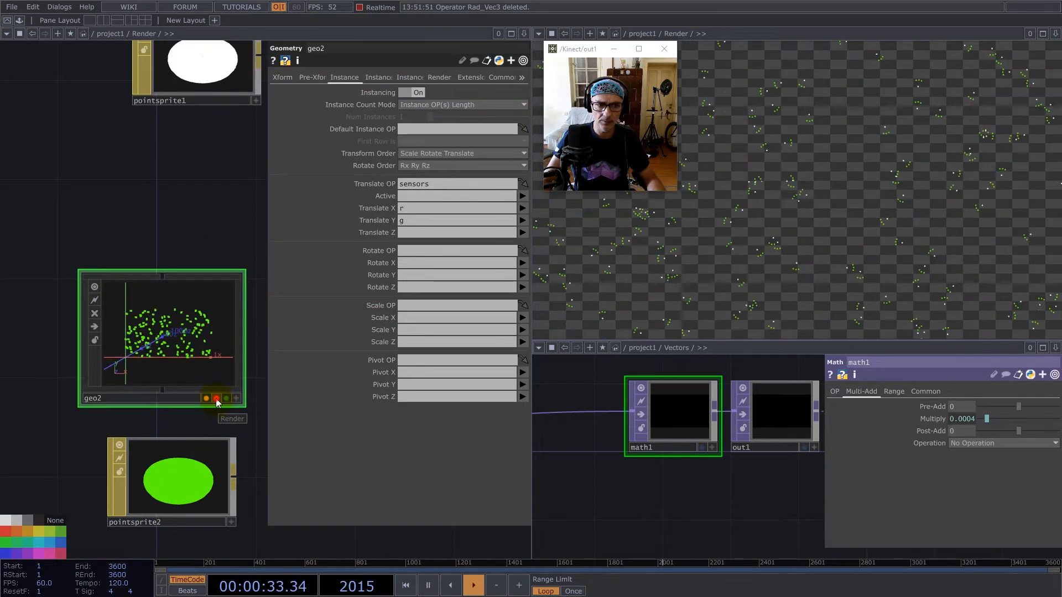
pyautogui.scroll(-8, 165, 319)
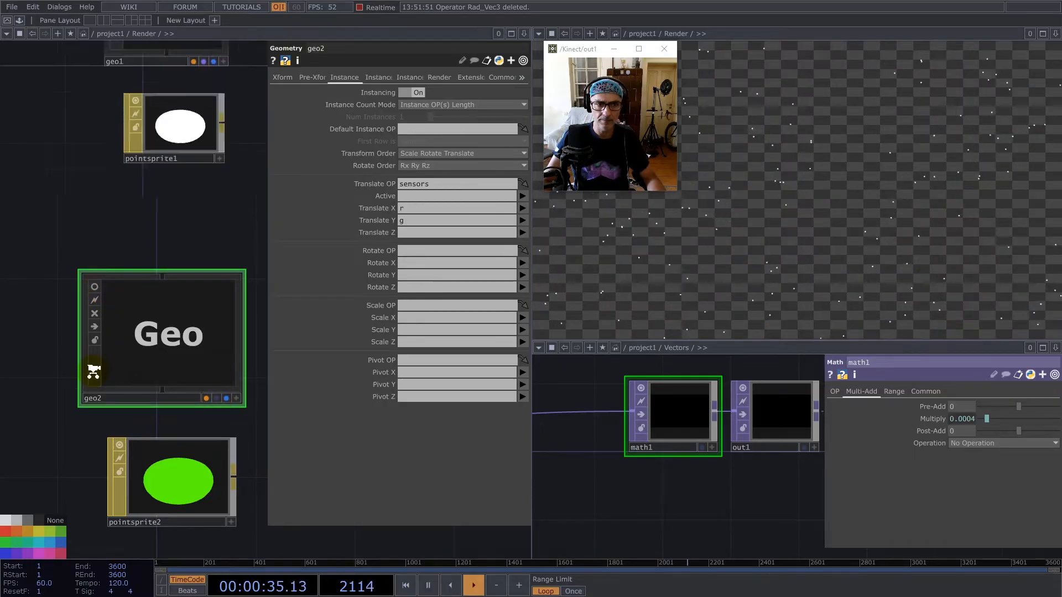
# Add the ImageFilters feedback component from the palette to the Render network and feed render1 into it.
pyautogui.moveTo(183, 301); pyautogui.dragTo(142, 352)
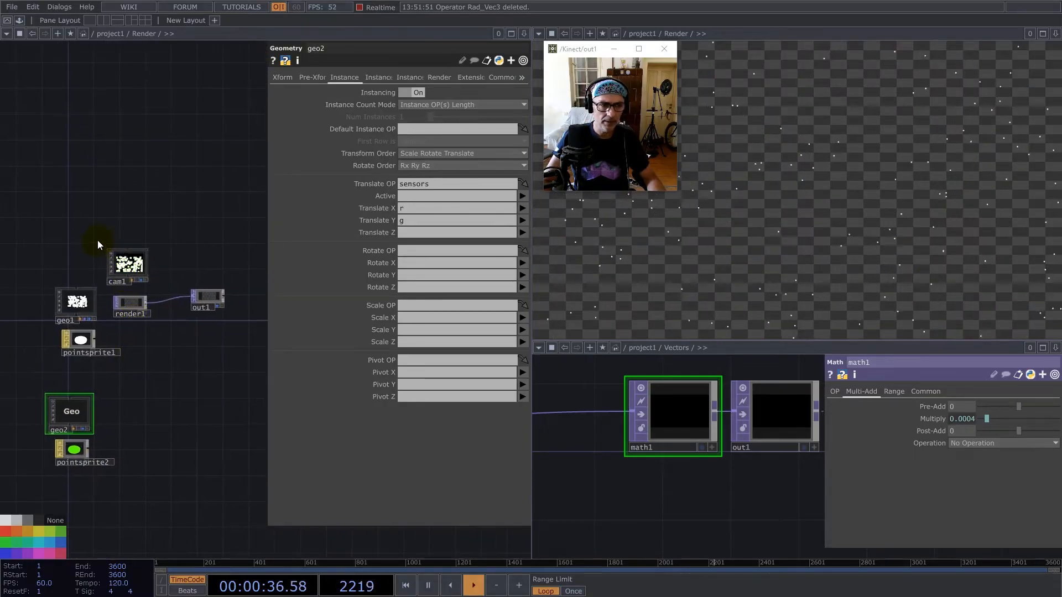
pyautogui.click(110, 254)
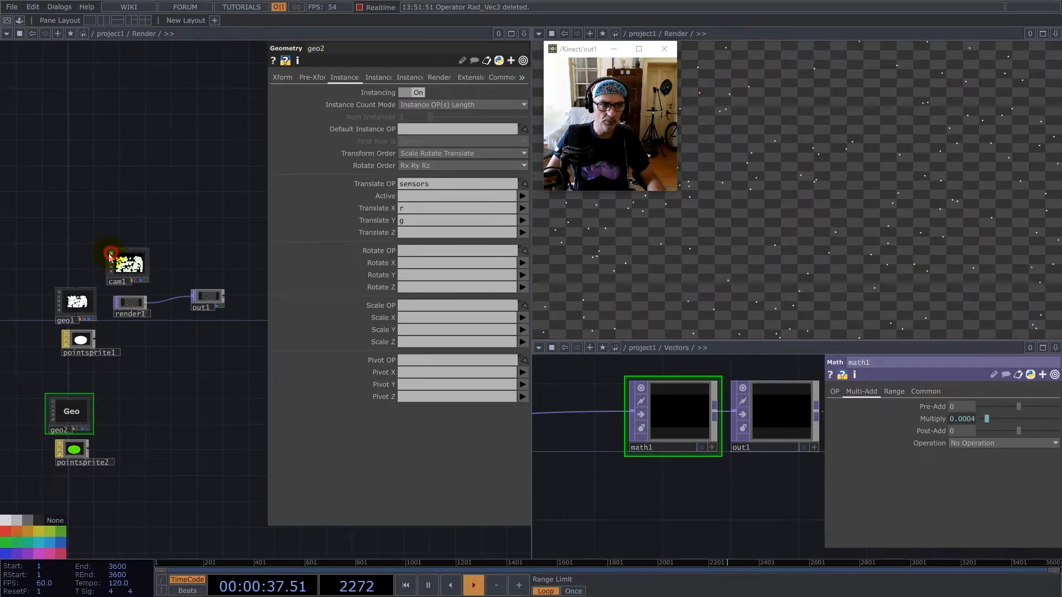
pyautogui.click(20, 21)
pyautogui.click(43, 67)
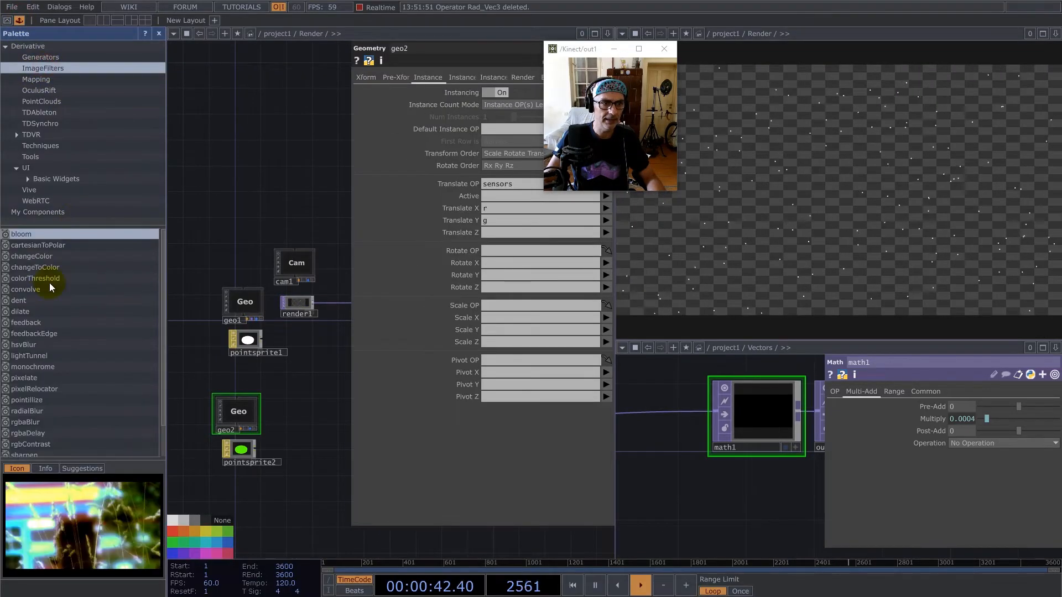
pyautogui.moveTo(28, 332); pyautogui.dragTo(324, 266)
pyautogui.moveTo(33, 324); pyautogui.dragTo(222, 133)
pyautogui.click(159, 33)
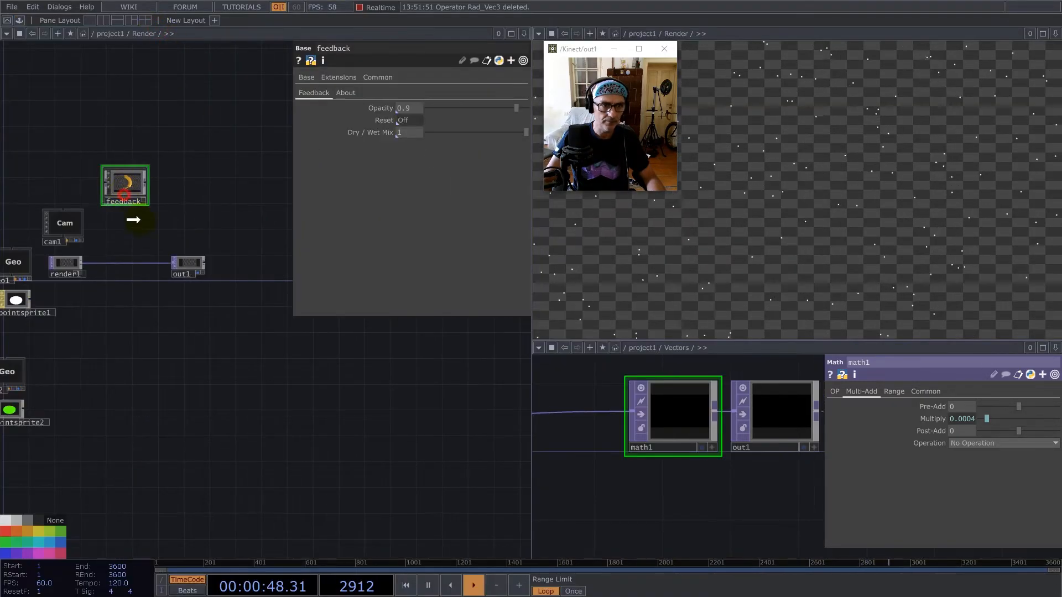
pyautogui.scroll(5, 85, 264)
pyautogui.moveTo(77, 265)
pyautogui.mouseDown()
pyautogui.moveTo(147, 198)
pyautogui.moveTo(178, 133)
pyautogui.moveTo(177, 238)
pyautogui.mouseUp()
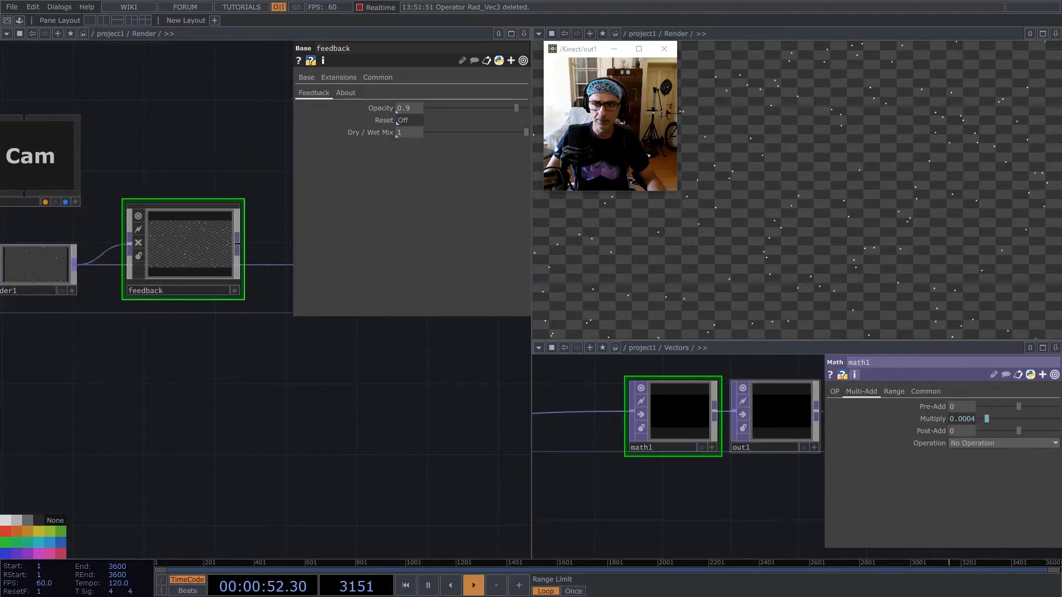
# Close the old floating Data viewer and open a new one from the project-level Data component, placed beside the network.
pyautogui.moveTo(1061, 242); pyautogui.dragTo(720, 303)
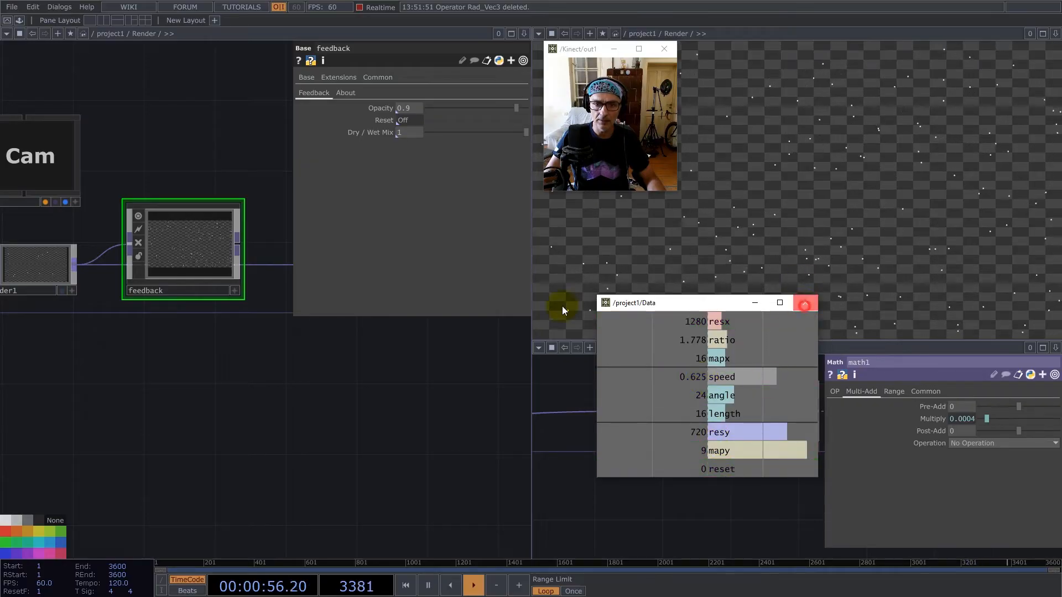
pyautogui.scroll(-8, 249, 376)
pyautogui.click(805, 304)
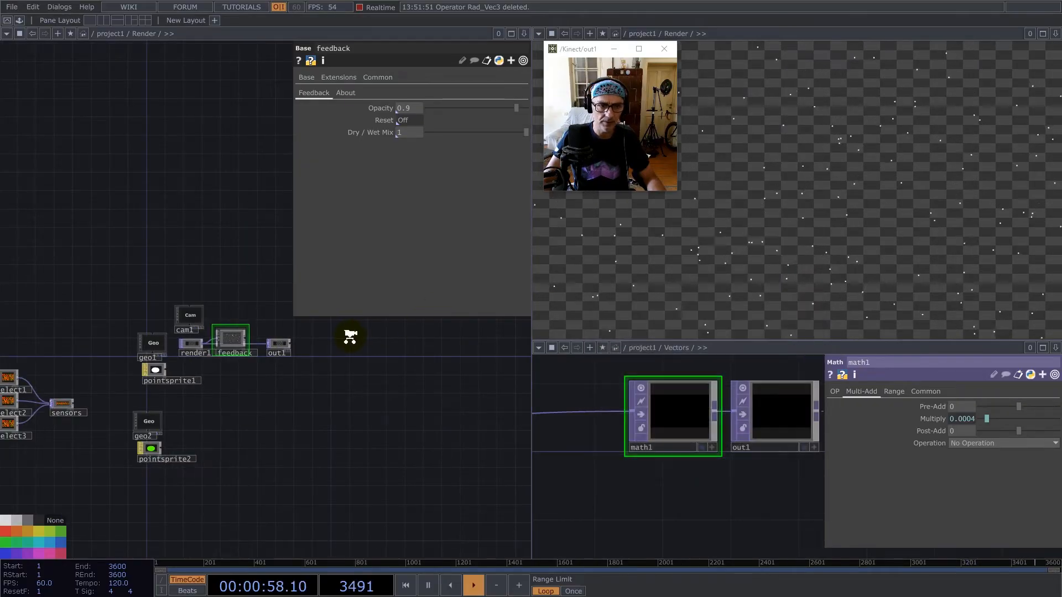
pyautogui.scroll(-6, 307, 397)
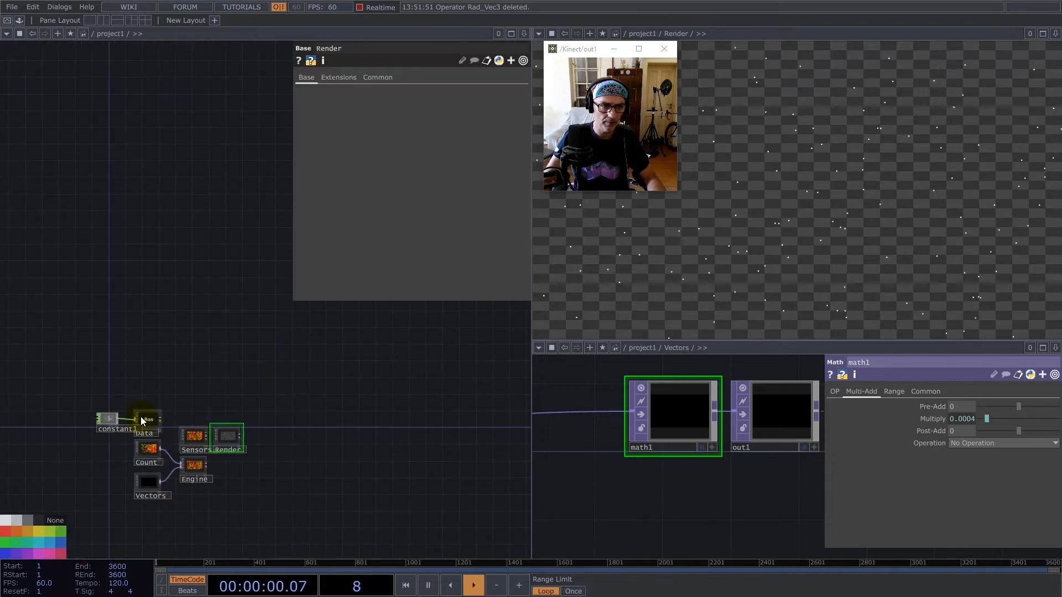
pyautogui.rightClick(141, 420)
pyautogui.click(166, 374)
pyautogui.moveTo(175, 287); pyautogui.dragTo(831, 266)
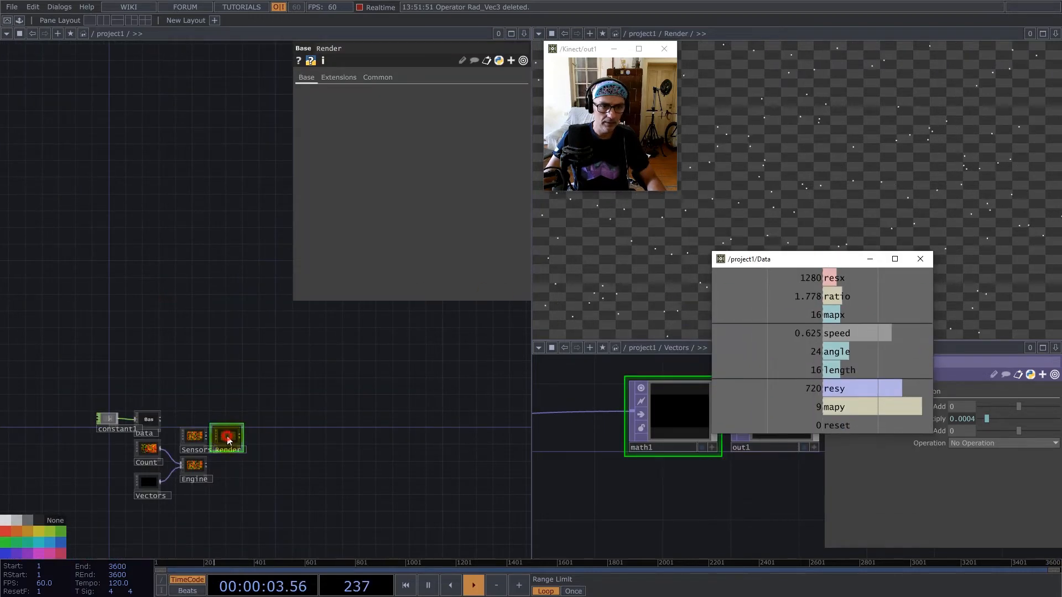
# Export the reset channel from the Data viewer to the Reset parameter of the feedback component in Render.
pyautogui.press('i')
pyautogui.moveTo(216, 317); pyautogui.dragTo(277, 420)
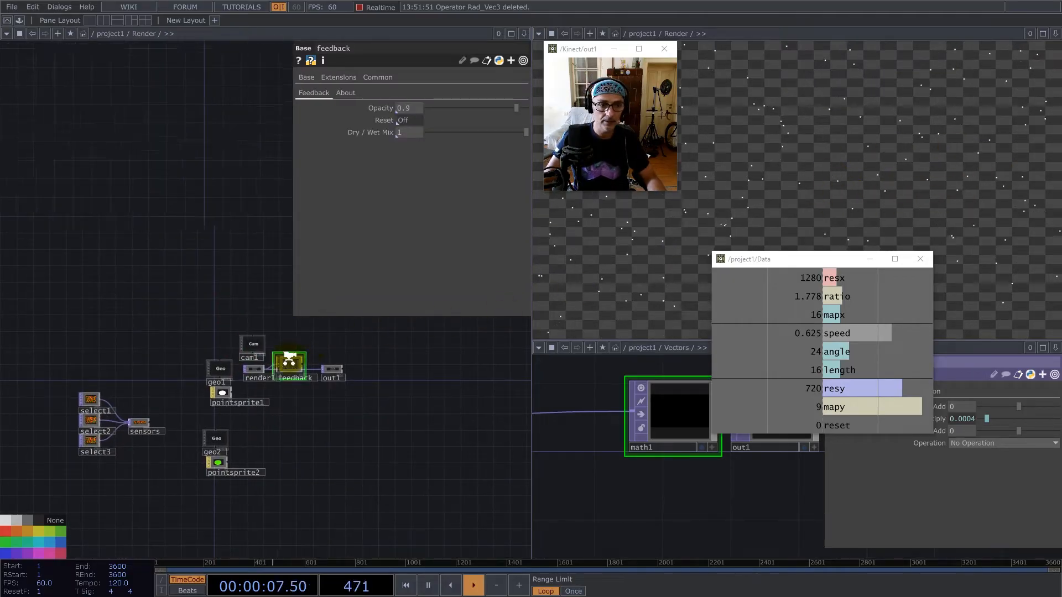
pyautogui.scroll(5, 290, 363)
pyautogui.moveTo(834, 426); pyautogui.dragTo(267, 397)
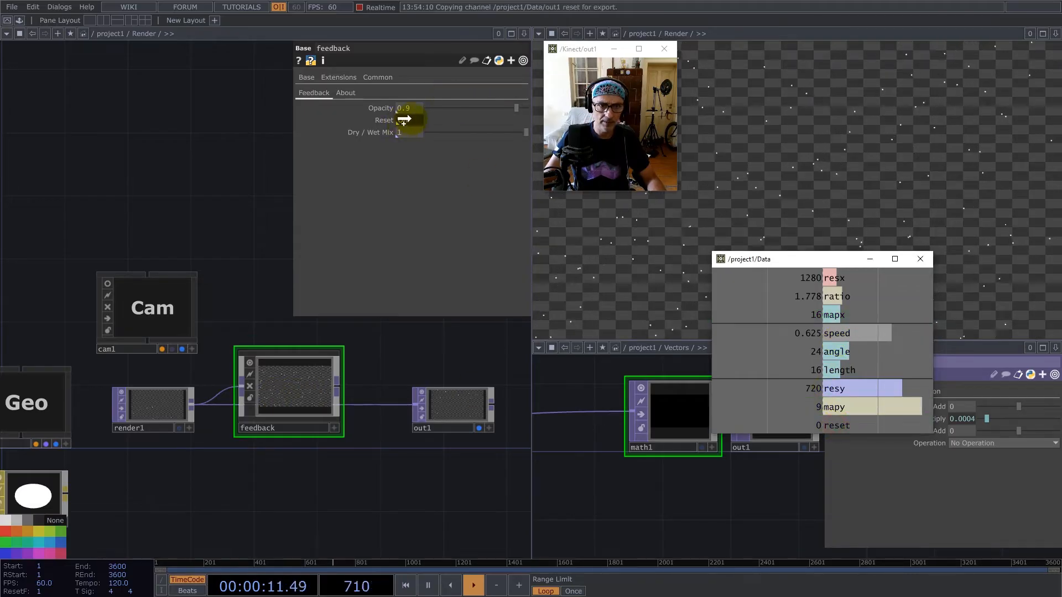
# Set the feedback component's Opacity to 0.99 and connect its output to out1.
pyautogui.click(412, 107)
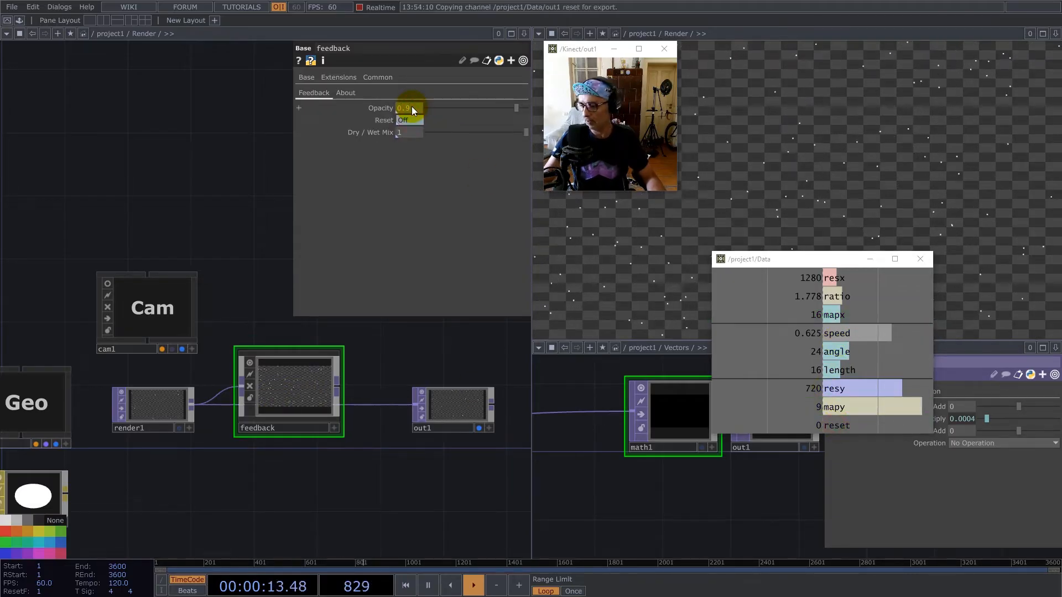
pyautogui.write('9')
pyautogui.press('Return')
pyautogui.moveTo(336, 388); pyautogui.dragTo(314, 413)
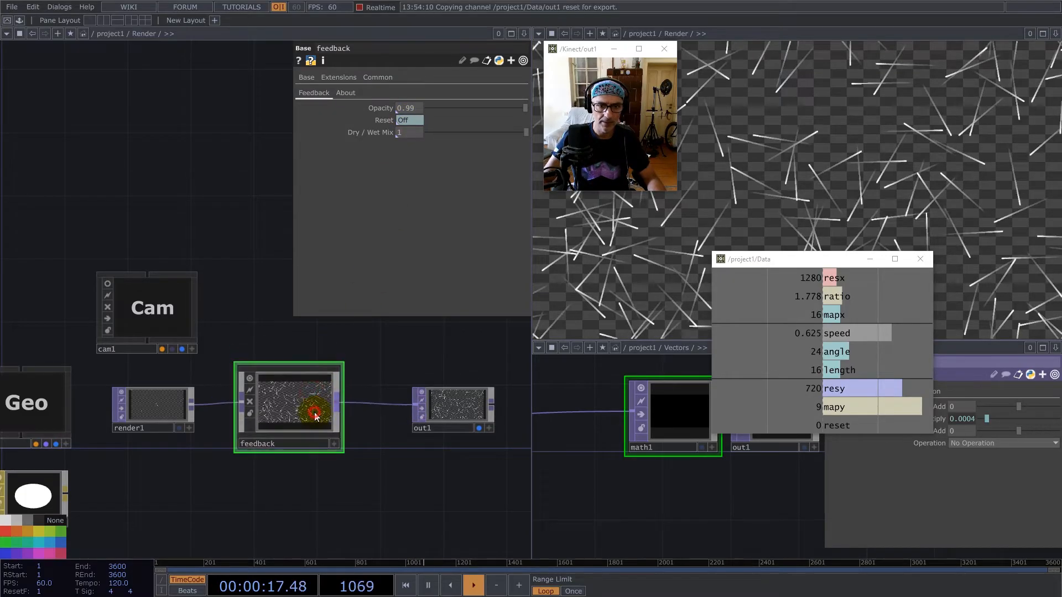
# Inside the feedback component, connect over1 directly to out1, bypassing wetDryMix.
pyautogui.press('i')
pyautogui.moveTo(218, 249); pyautogui.dragTo(210, 469)
pyautogui.scroll(5, 211, 472)
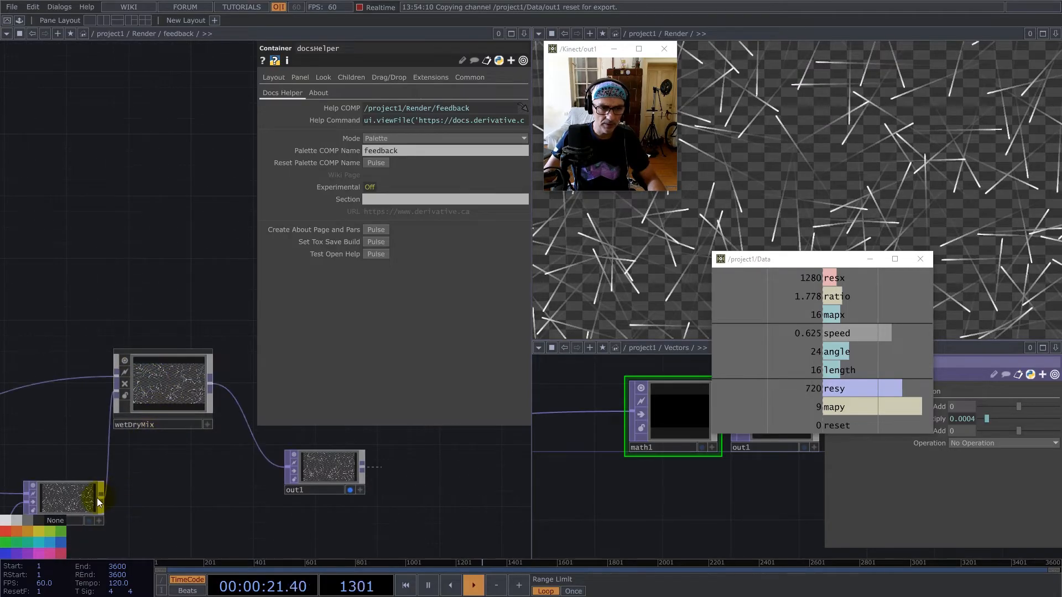
pyautogui.moveTo(98, 498); pyautogui.dragTo(286, 469)
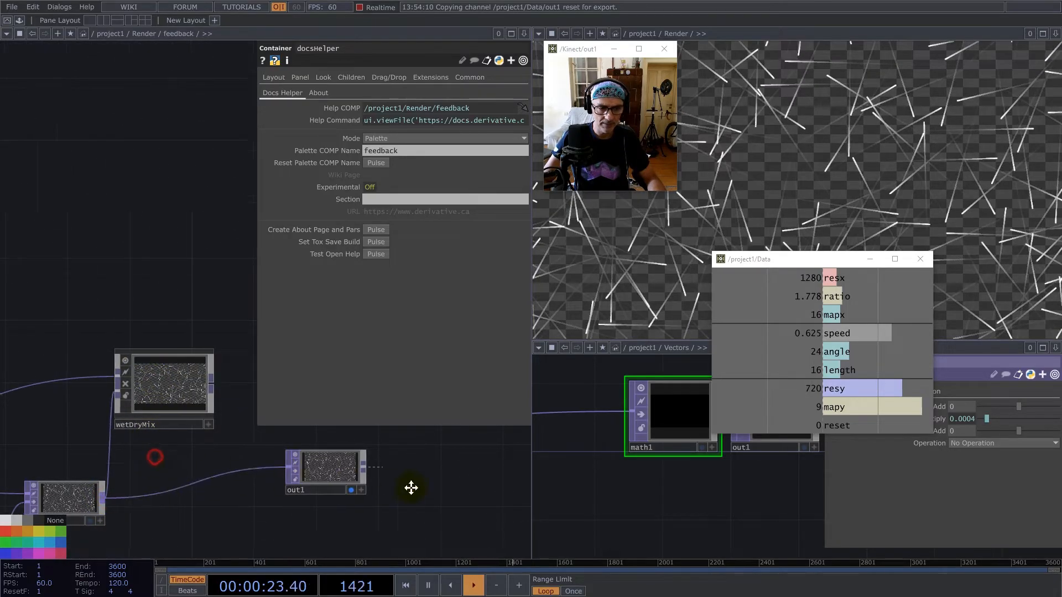
# Delete wetDryMix, docsHelper, moviefilein1, transform1, lfo1 and null3 inside feedback, then tidy the remaining over1 and level1 nodes.
pyautogui.scroll(-5, 355, 463)
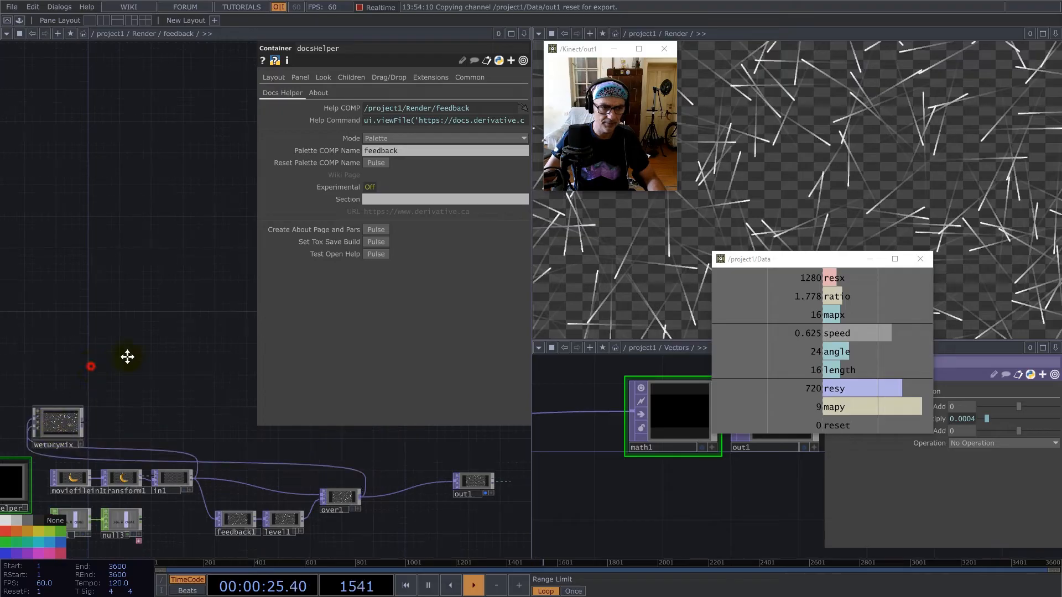
pyautogui.moveTo(94, 366); pyautogui.dragTo(175, 344)
pyautogui.moveTo(75, 316); pyautogui.dragTo(214, 555, button='right')
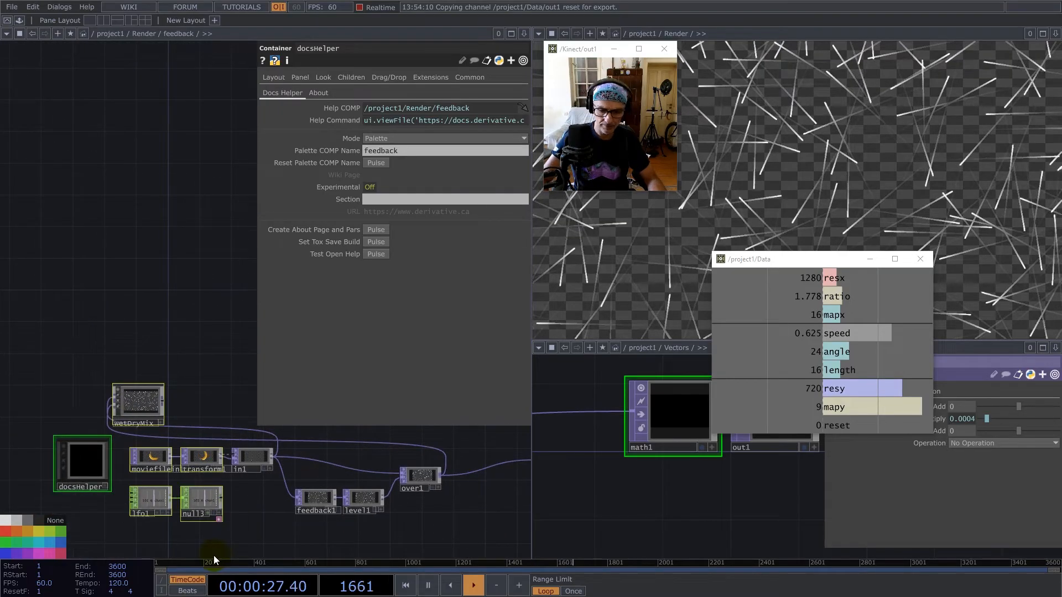
pyautogui.press('Delete')
pyautogui.moveTo(412, 487); pyautogui.dragTo(457, 469)
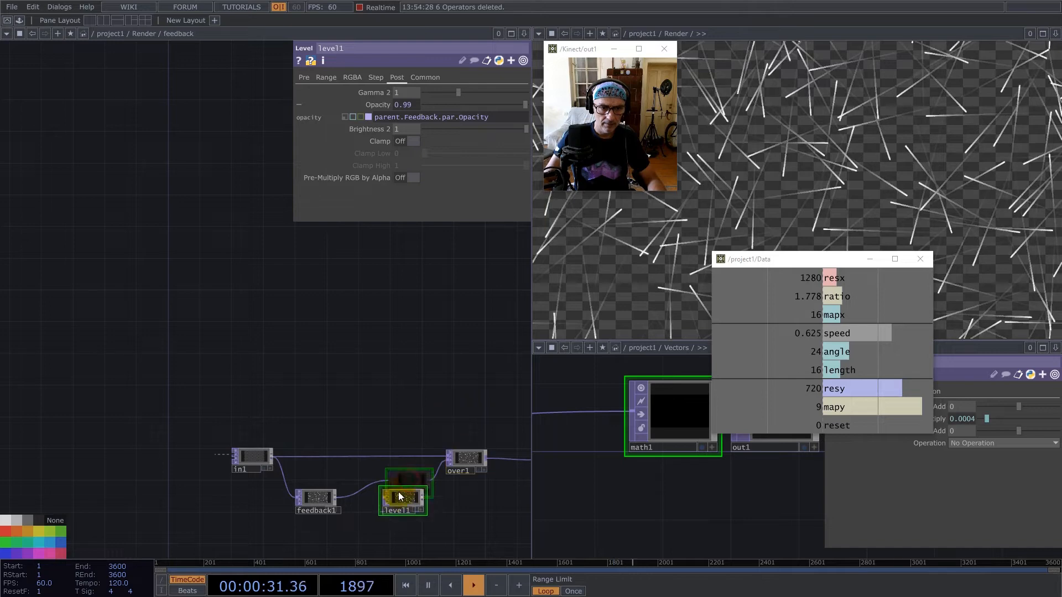
pyautogui.scroll(-8, 304, 403)
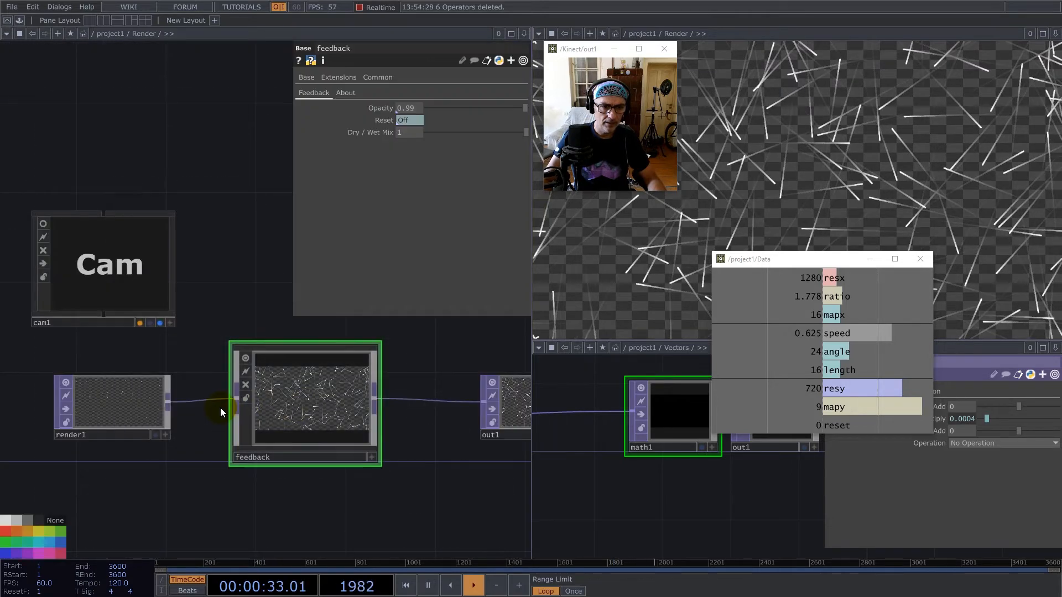
# Remove the Drywet custom parameter from the feedback component.
pyautogui.rightClick(285, 389)
pyautogui.click(337, 408)
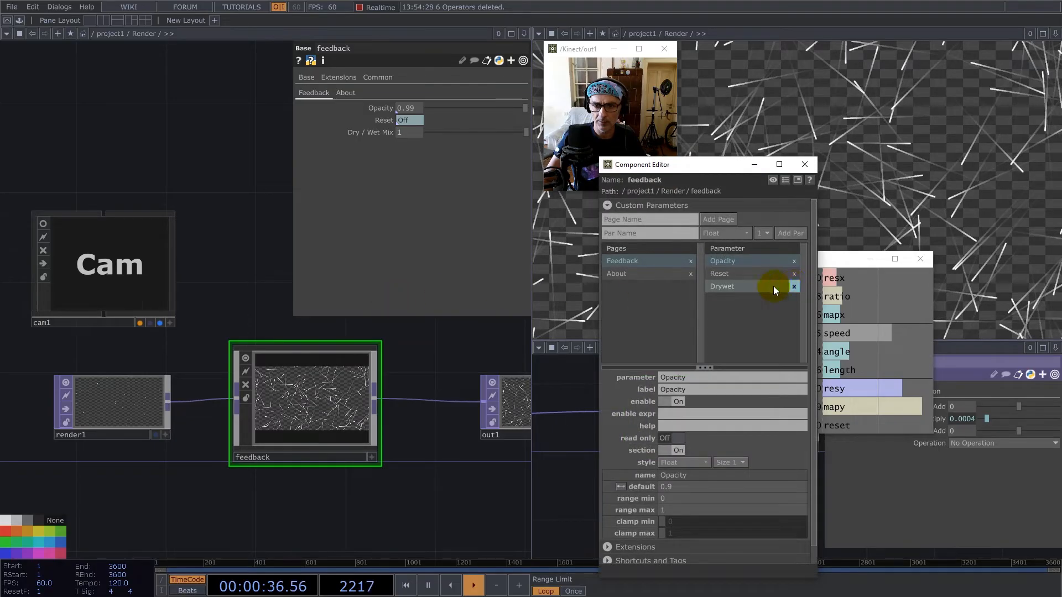
pyautogui.click(805, 164)
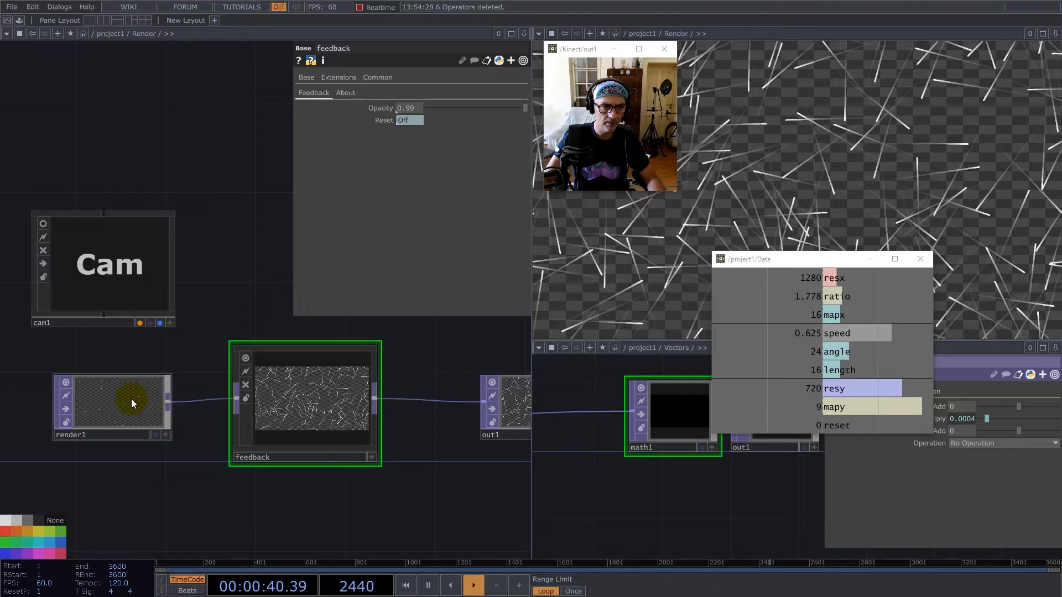
# In the Vectors component, animate noise1 by setting its Translate Z to absTime.frame/1000.
pyautogui.scroll(-2, 362, 409)
pyautogui.scroll(-6, 361, 408)
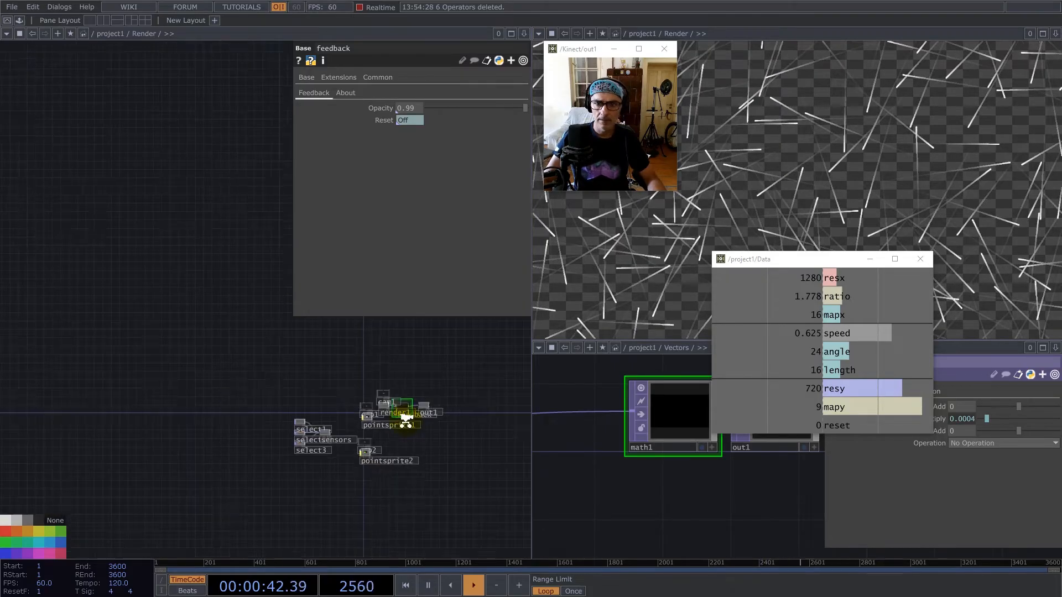
pyautogui.scroll(-3, 349, 437)
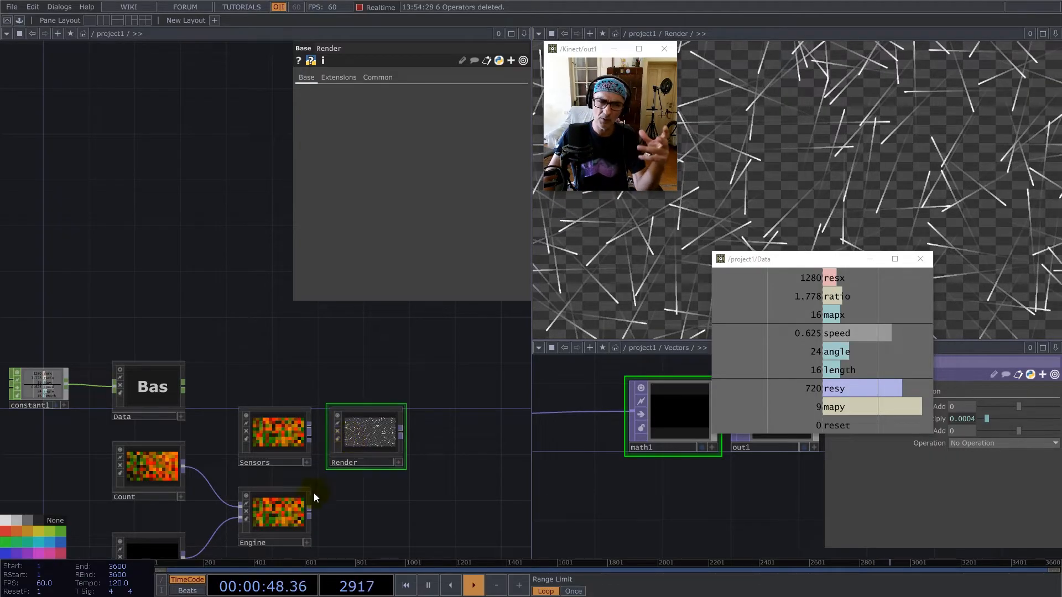
pyautogui.click(166, 547)
pyautogui.press('i')
pyautogui.moveTo(100, 336); pyautogui.dragTo(531, 280)
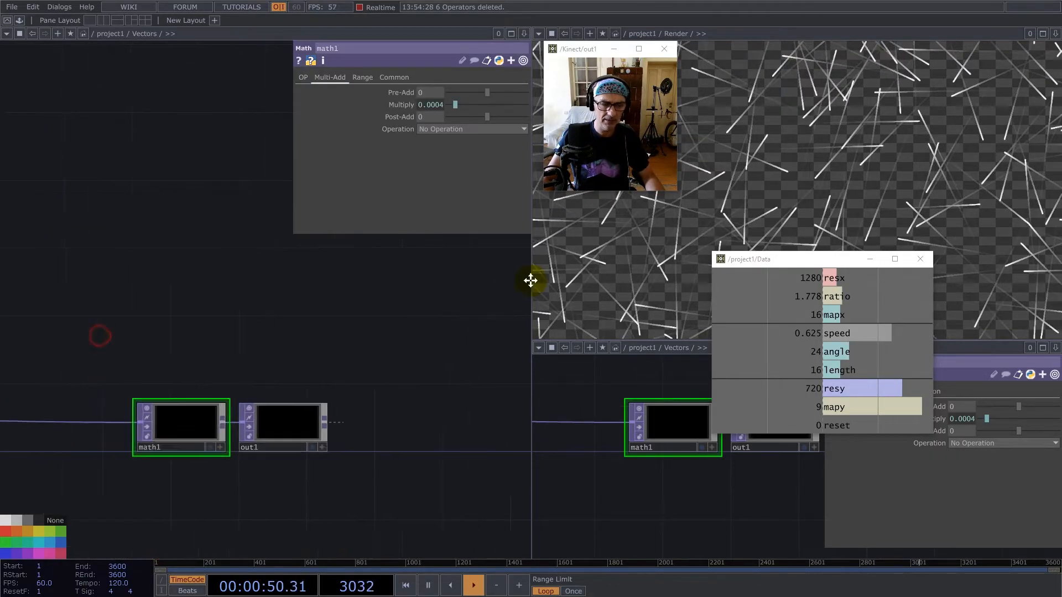
pyautogui.moveTo(158, 301); pyautogui.dragTo(281, 303)
pyautogui.click(147, 399)
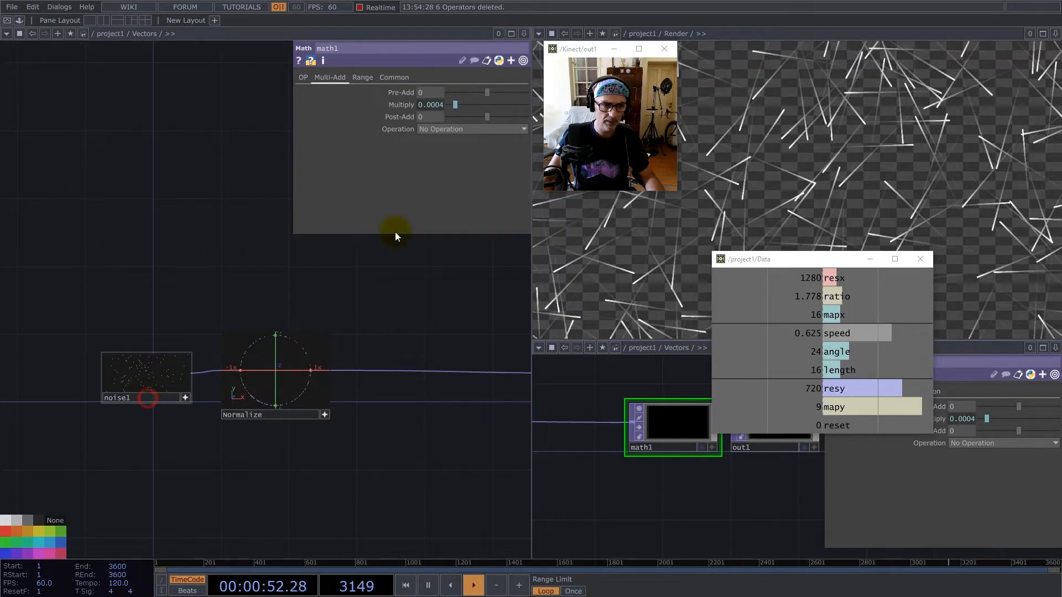
pyautogui.click(348, 76)
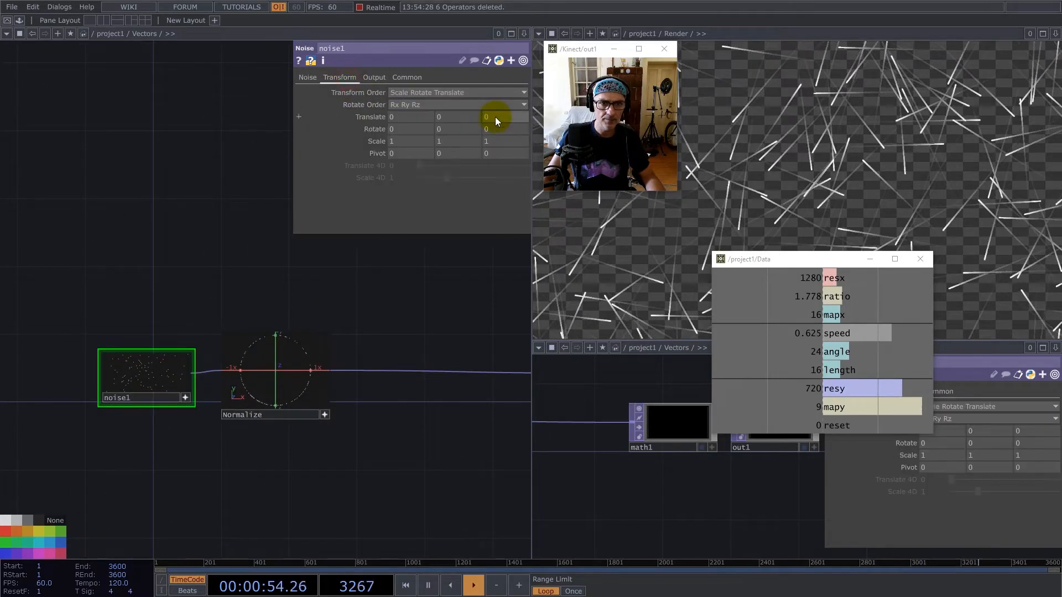
pyautogui.write('abs')
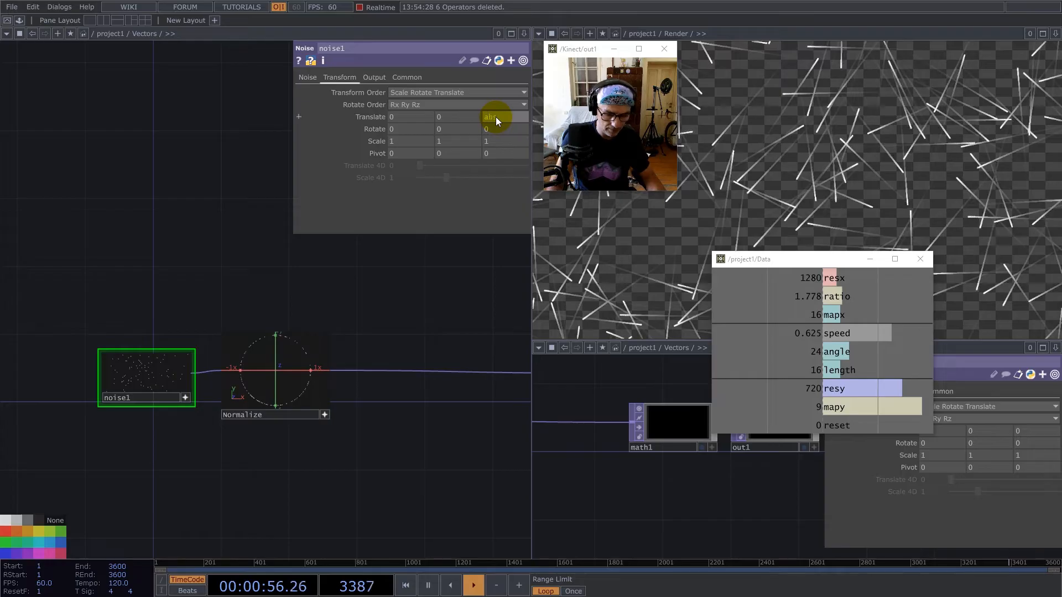
pyautogui.write('Time')
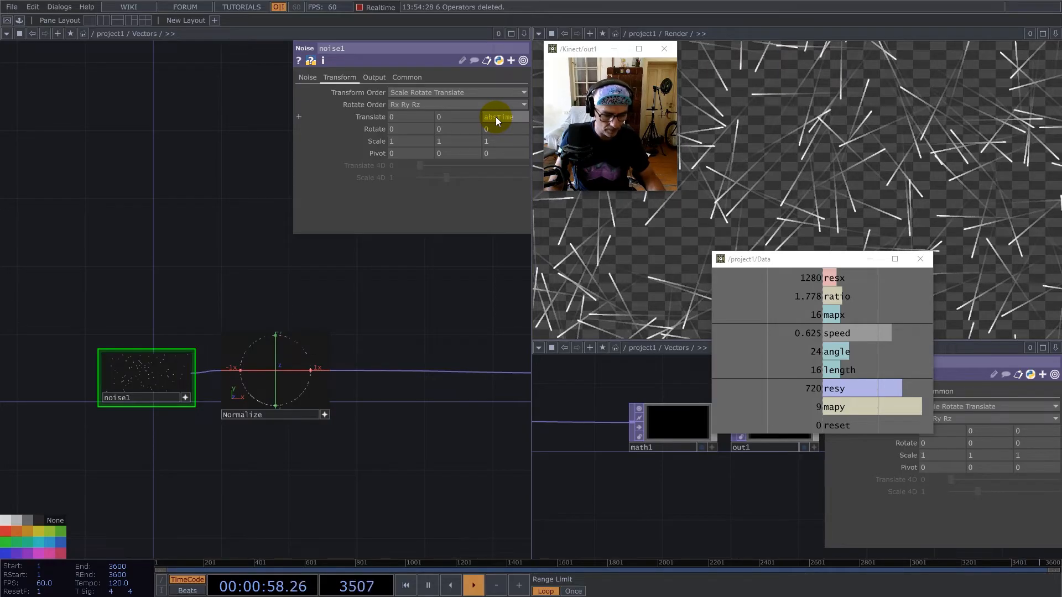
pyautogui.write('.fram')
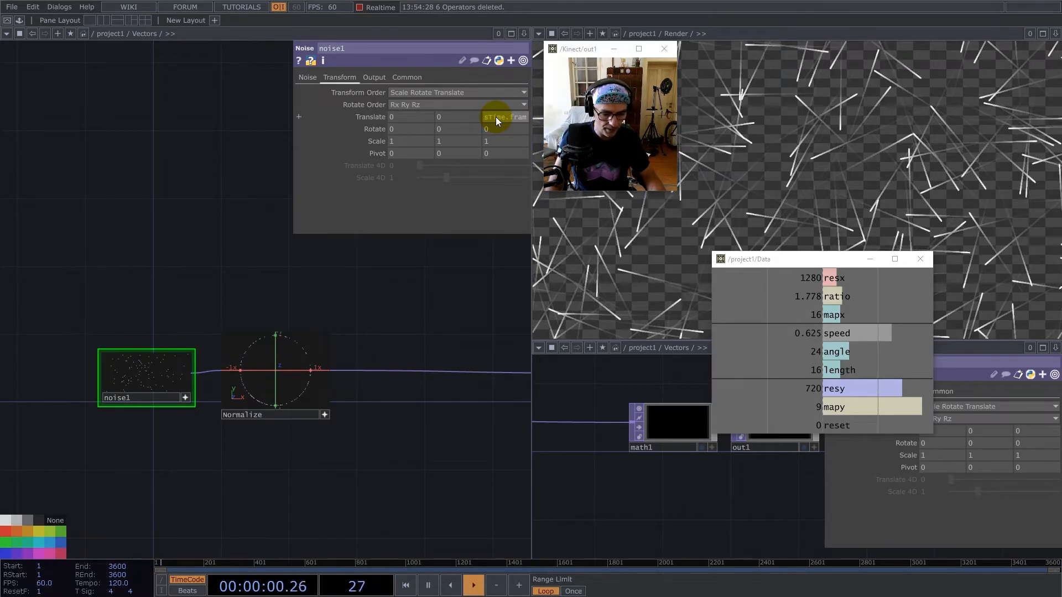
pyautogui.write('e/10')
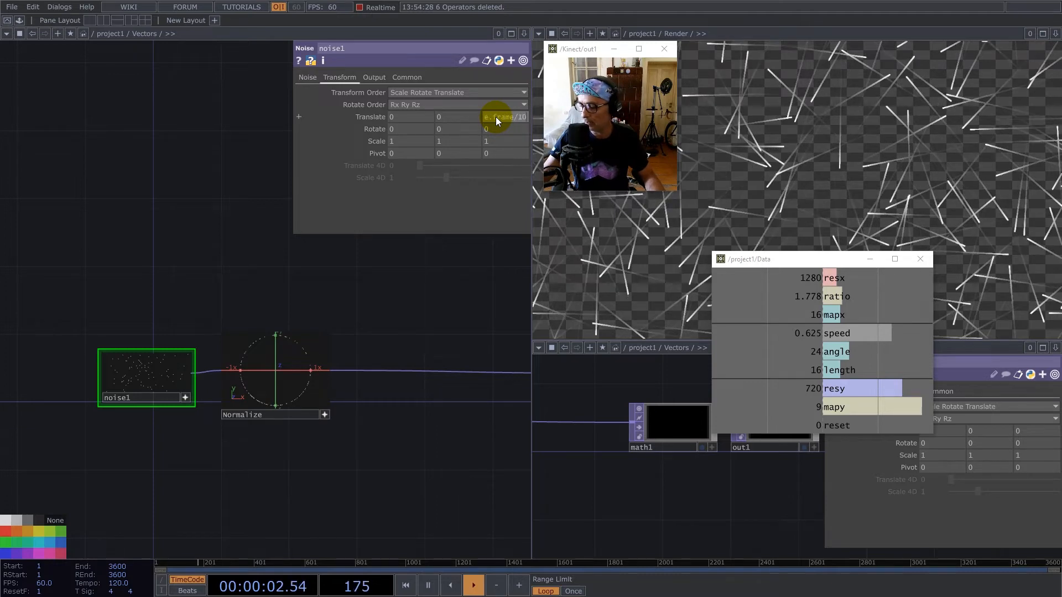
pyautogui.press('Return')
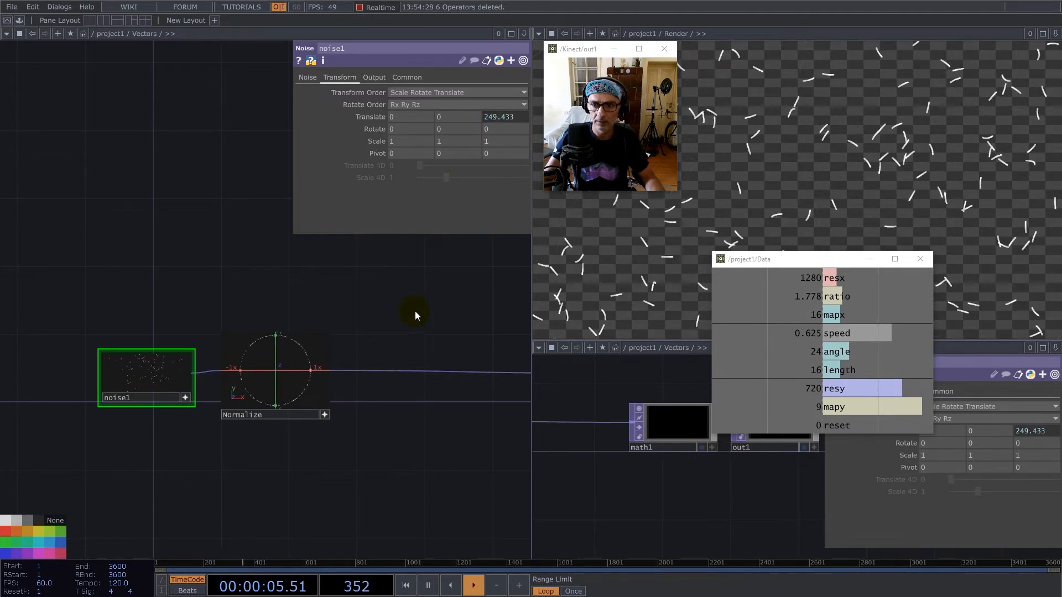
# Return to the Render network and move feedback closer to out1, leaving space after render1.
pyautogui.scroll(-8, 238, 301)
pyautogui.scroll(-5, 186, 416)
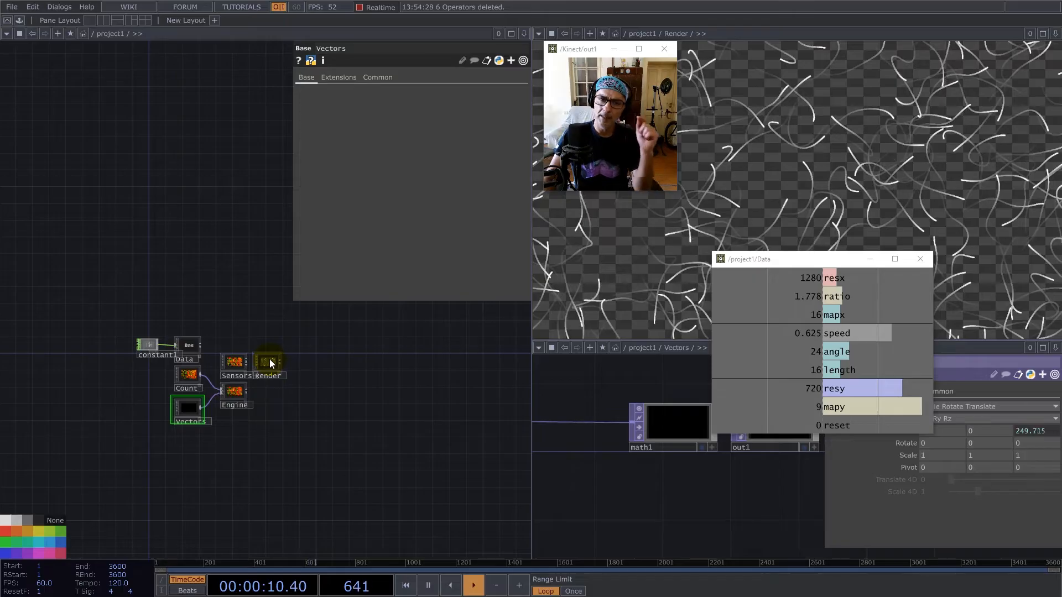
pyautogui.scroll(10, 270, 362)
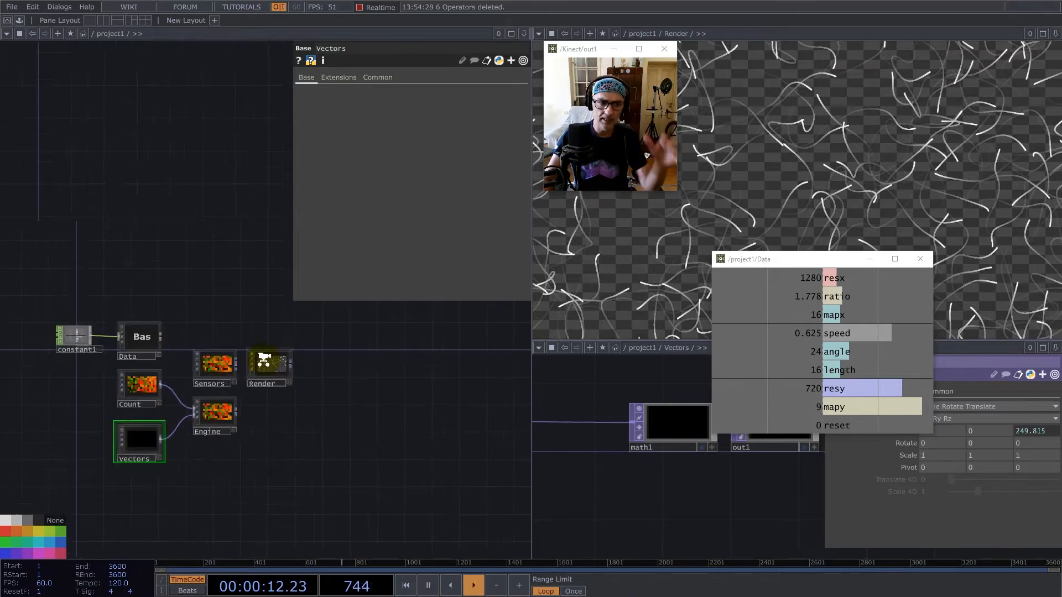
pyautogui.moveTo(243, 322); pyautogui.dragTo(245, 422)
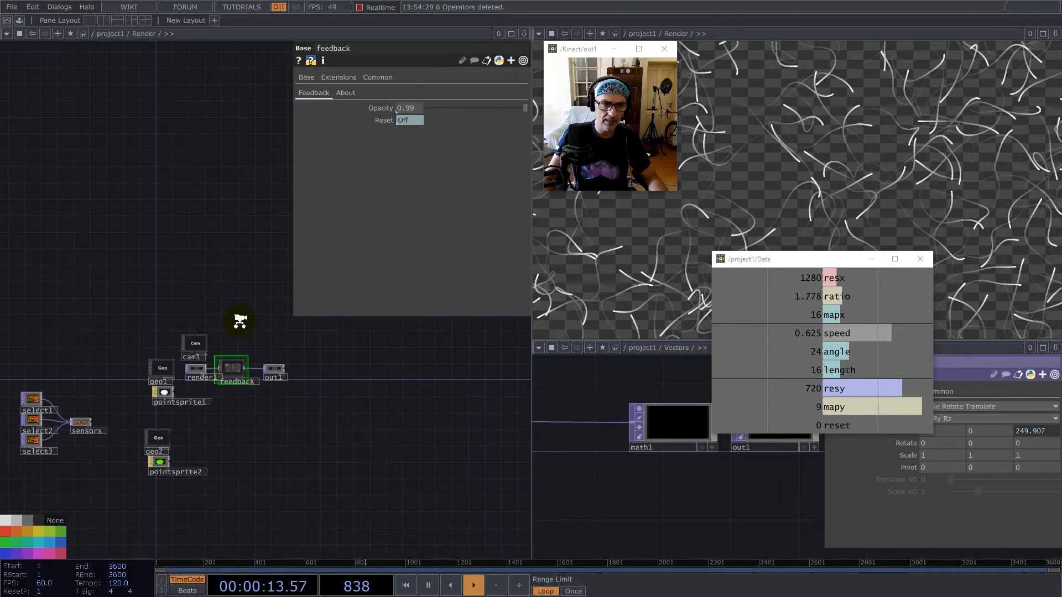
pyautogui.scroll(8, 243, 318)
pyautogui.moveTo(219, 499); pyautogui.dragTo(268, 502)
pyautogui.moveTo(282, 403); pyautogui.dragTo(255, 325)
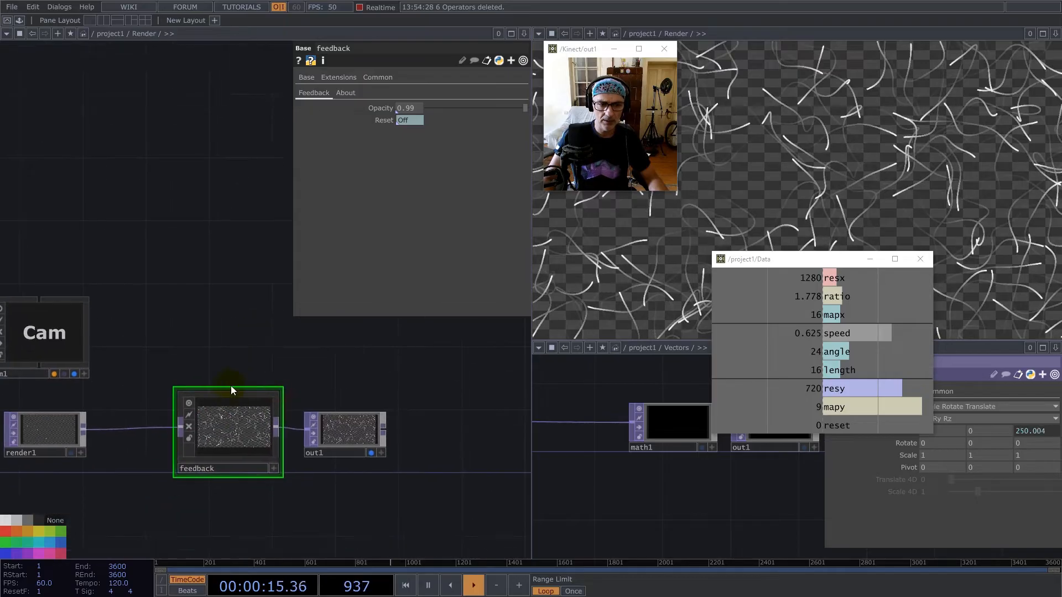
# Review the diffuse and decay stages of the physarum diagram in the browser, and return to TouchDesigner.
pyautogui.click(416, 123)
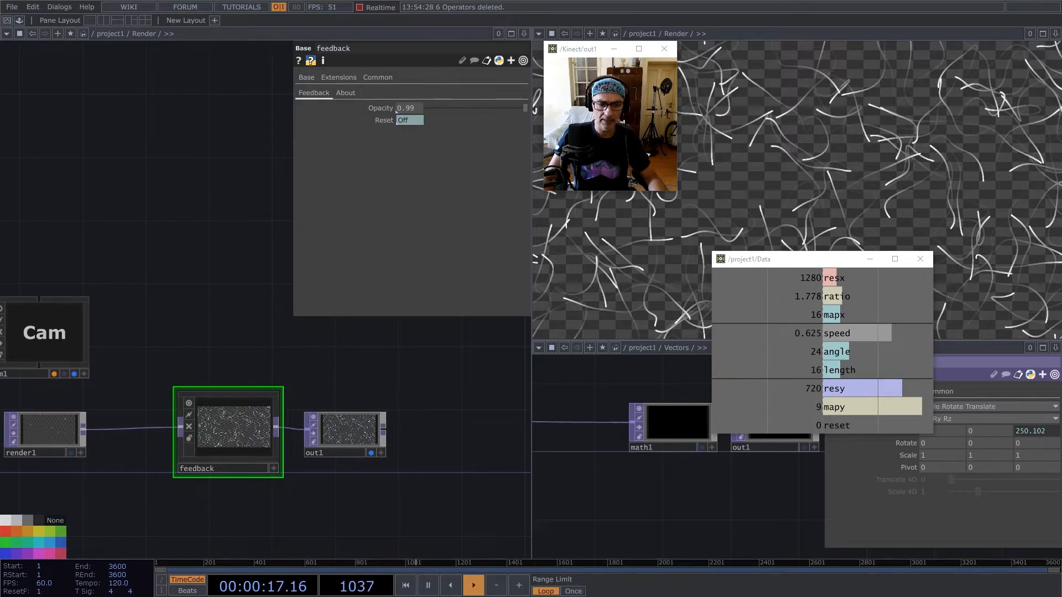
pyautogui.hotkey('alt', 'Tab')
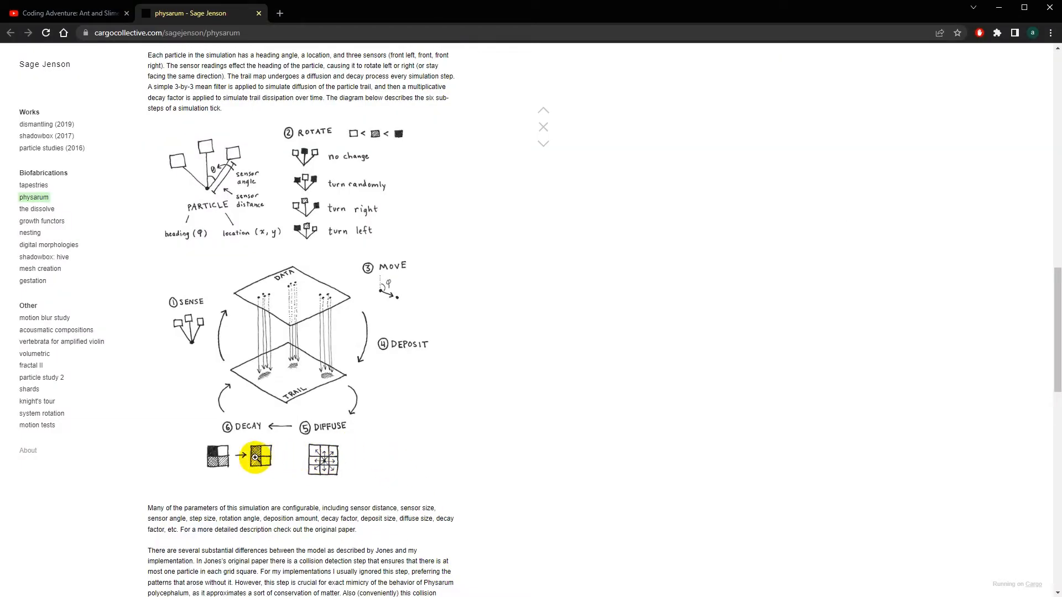
pyautogui.hotkey('alt', 'Tab')
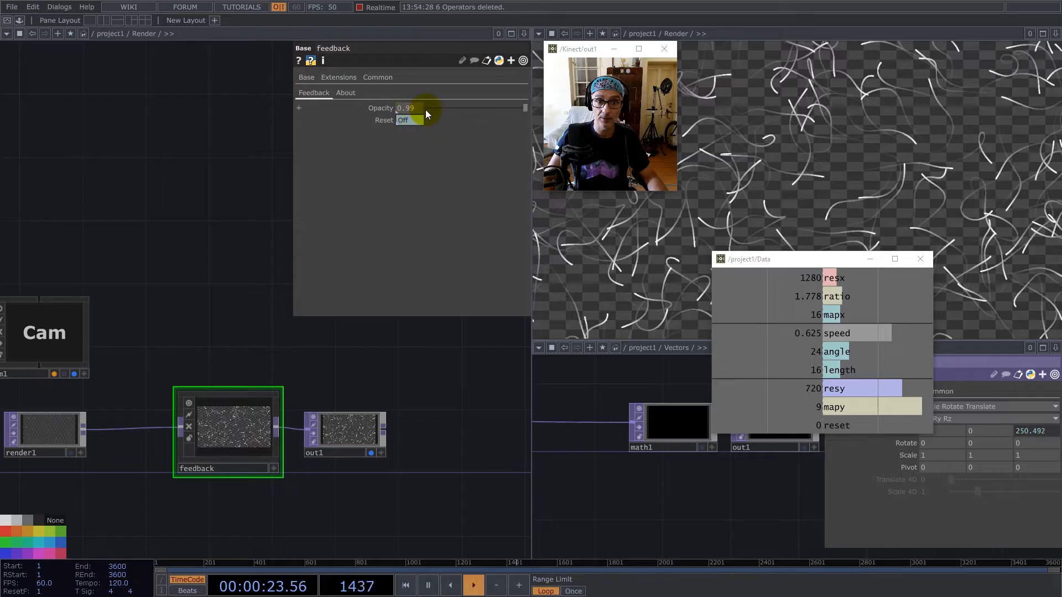
# Insert a Blur TOP between render1 and the feedback component in the Render network.
pyautogui.moveTo(205, 359); pyautogui.dragTo(303, 333)
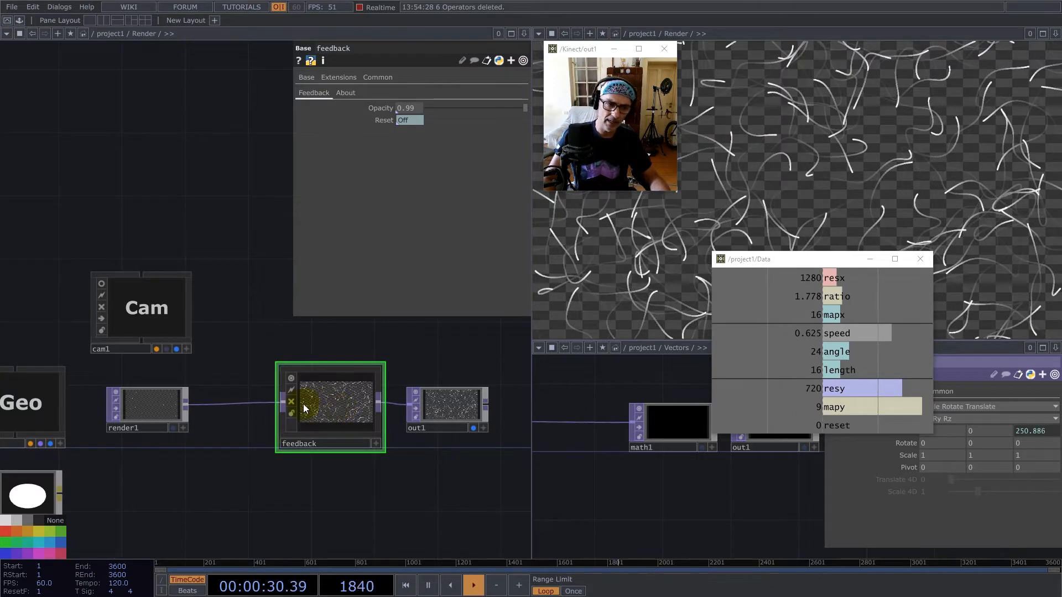
pyautogui.rightClick(234, 404)
pyautogui.click(249, 389)
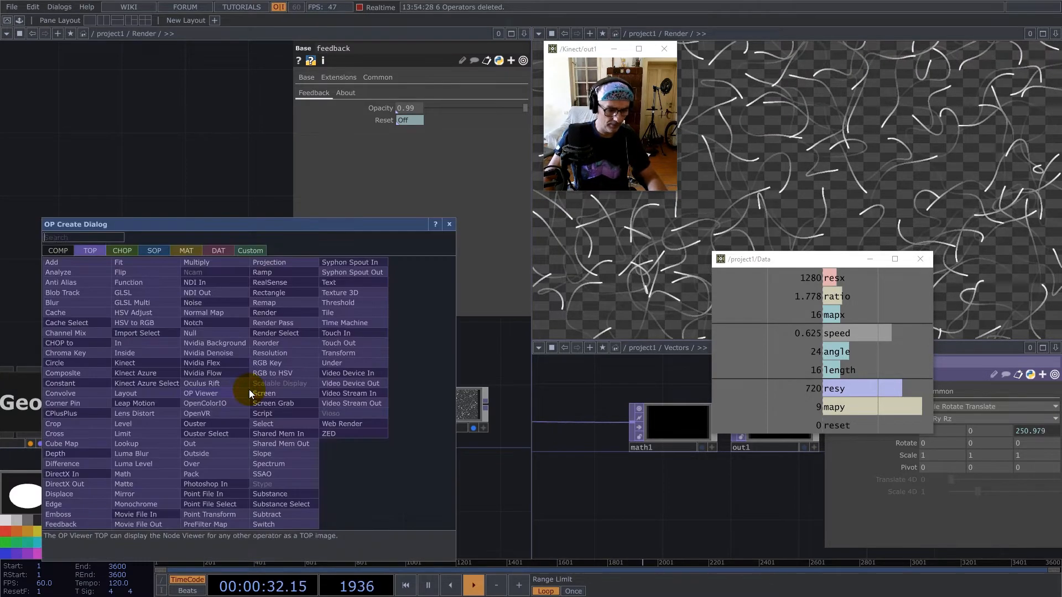
pyautogui.write('b')
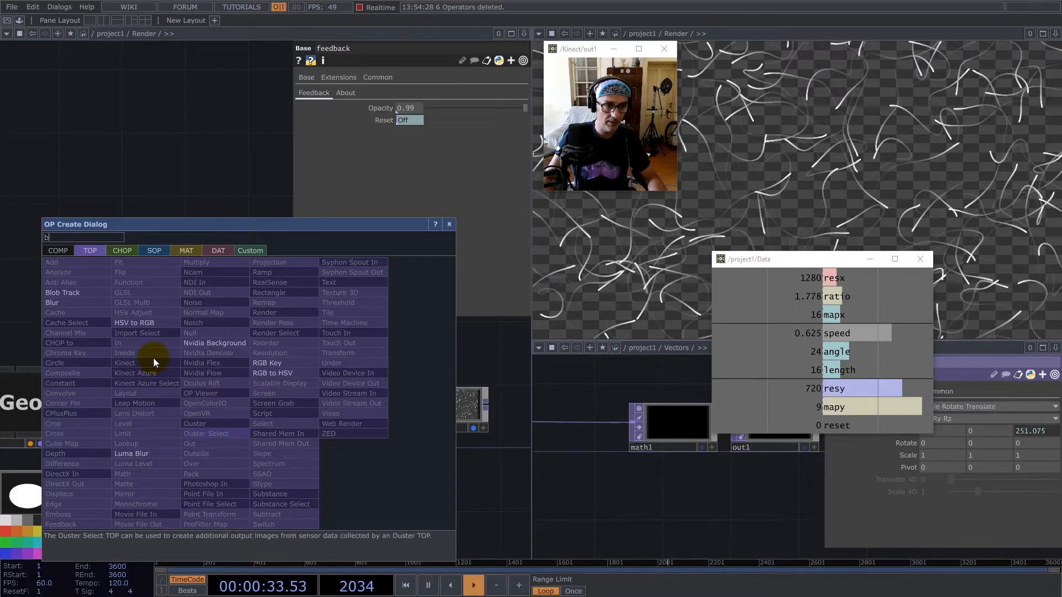
pyautogui.click(66, 304)
pyautogui.click(223, 404)
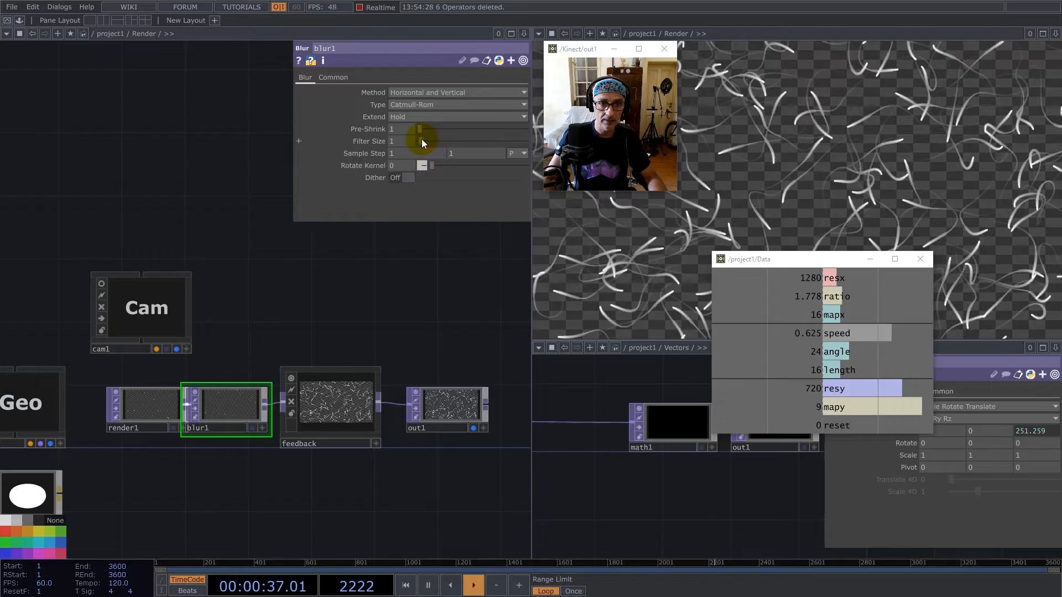
# Spread out blur1, feedback and out1 so the nodes after render1 are evenly spaced.
pyautogui.moveTo(431, 480); pyautogui.dragTo(432, 481, button='right')
pyautogui.moveTo(221, 404); pyautogui.dragTo(269, 405)
pyautogui.moveTo(329, 311); pyautogui.dragTo(209, 309)
pyautogui.moveTo(210, 305); pyautogui.dragTo(397, 466, button='right')
pyautogui.moveTo(238, 404); pyautogui.dragTo(303, 408)
pyautogui.moveTo(414, 408); pyautogui.dragTo(481, 380)
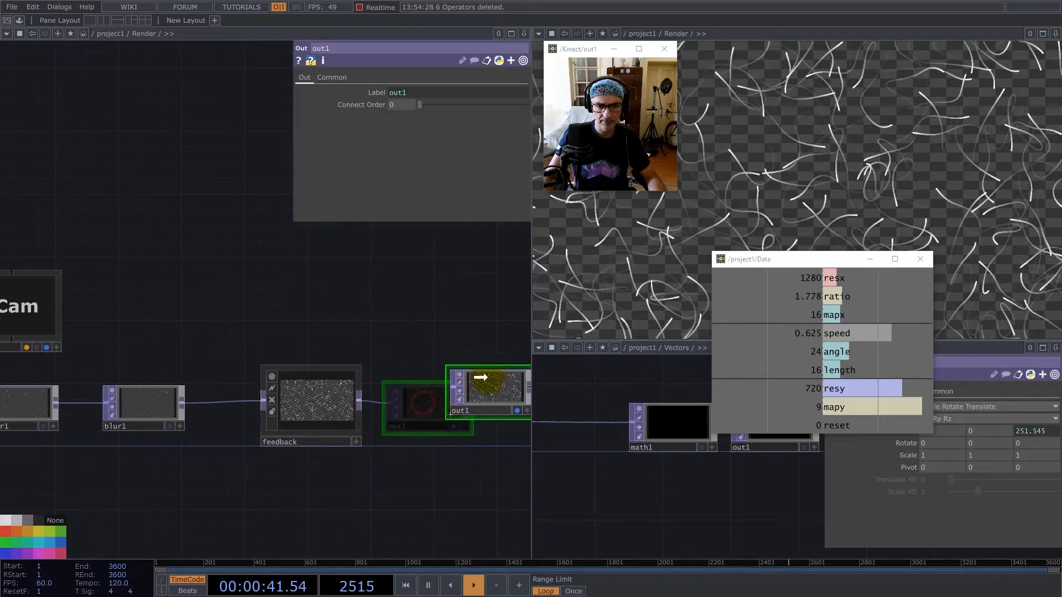
# Copy blur1 into the feedback component's network, placing it below and between feedback1 and level1.
pyautogui.click(133, 409)
pyautogui.hotkey('ctrl', 'c')
pyautogui.doubleClick(319, 405)
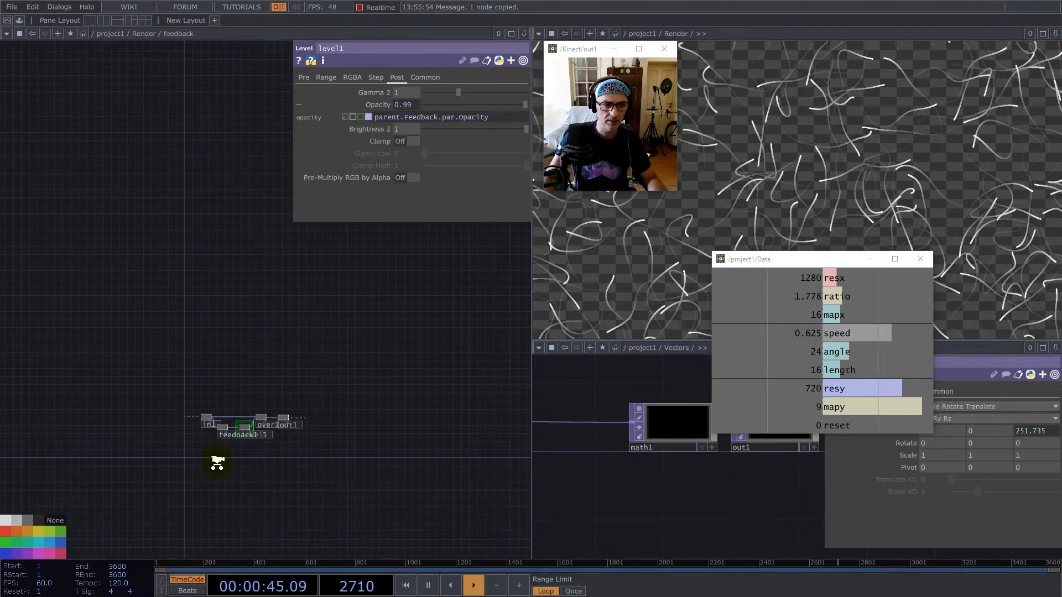
pyautogui.scroll(5, 217, 464)
pyautogui.click(267, 389)
pyautogui.moveTo(260, 337); pyautogui.dragTo(284, 367)
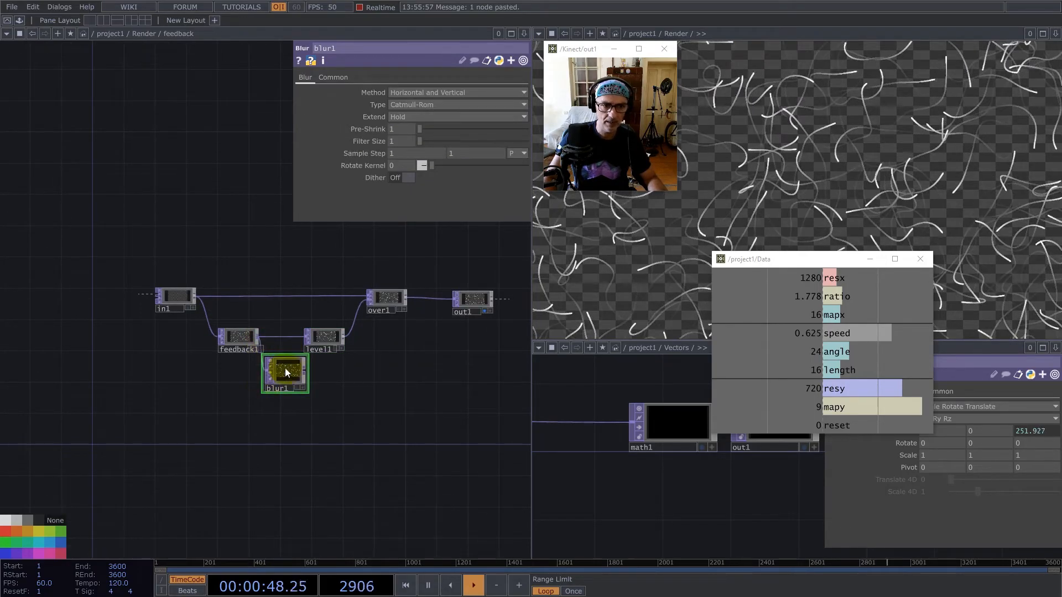
# Set the copied blur's Filter Size to 2 and wire it between feedback1 and level1.
pyautogui.scroll(4, 285, 367)
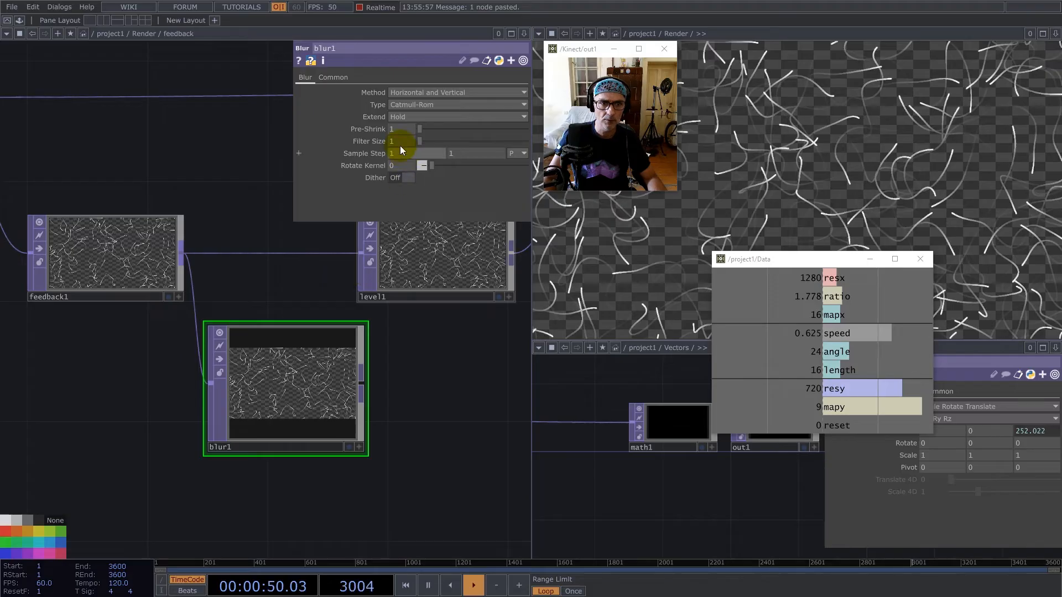
pyautogui.write('2')
pyautogui.press('Return')
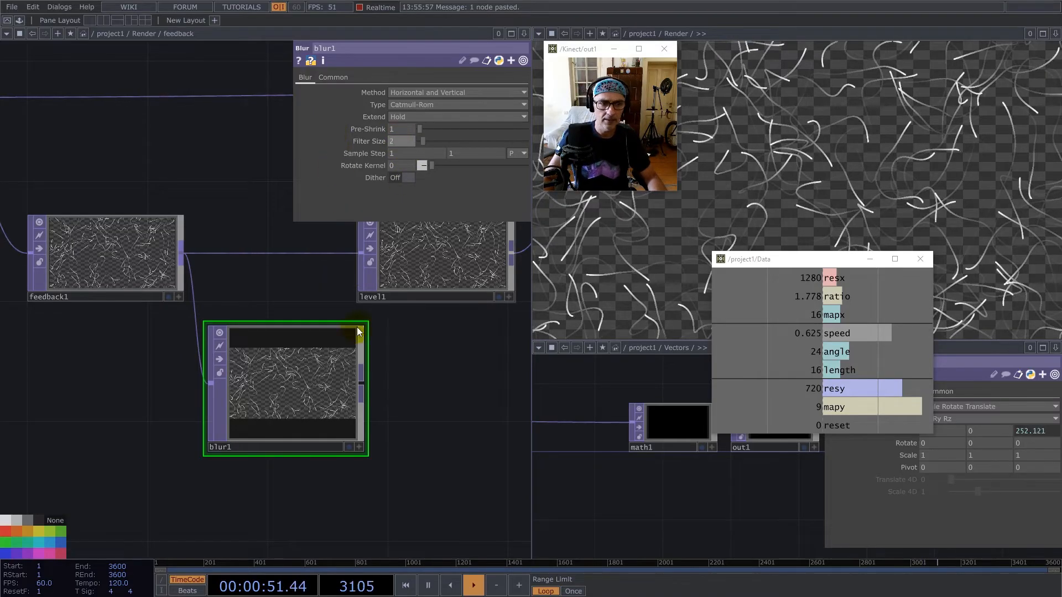
pyautogui.moveTo(374, 386); pyautogui.dragTo(357, 260)
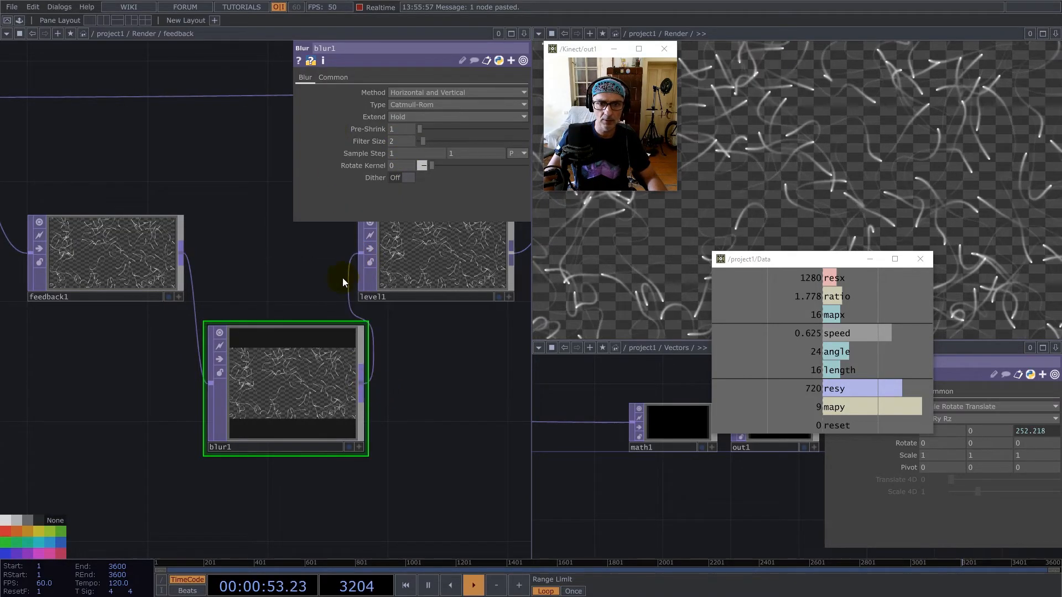
# Tidy the feedback network by moving feedback1 and level1 apart and aligning blur1 in the gap.
pyautogui.moveTo(299, 374); pyautogui.dragTo(299, 344)
pyautogui.scroll(-3, 204, 350)
pyautogui.scroll(-3, 189, 325)
pyautogui.moveTo(174, 310); pyautogui.dragTo(153, 309)
pyautogui.moveTo(291, 314); pyautogui.dragTo(311, 315)
pyautogui.moveTo(250, 361); pyautogui.dragTo(217, 313)
pyautogui.scroll(5, 173, 321)
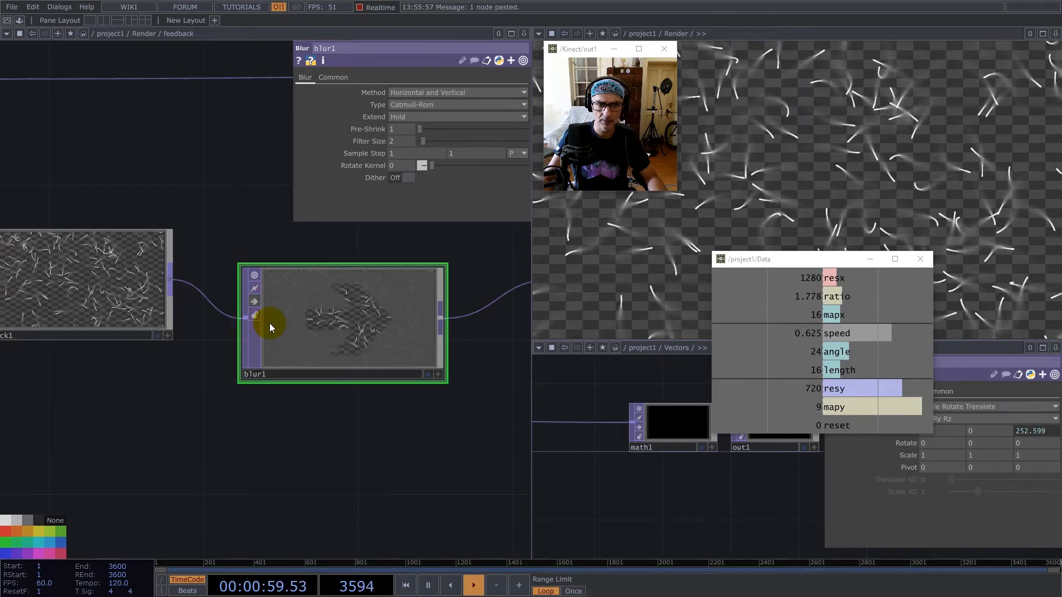
# Return to the Render network and set its blur1 Filter Size to 2.
pyautogui.scroll(-10, 270, 327)
pyautogui.scroll(-3, 357, 379)
pyautogui.click(279, 375)
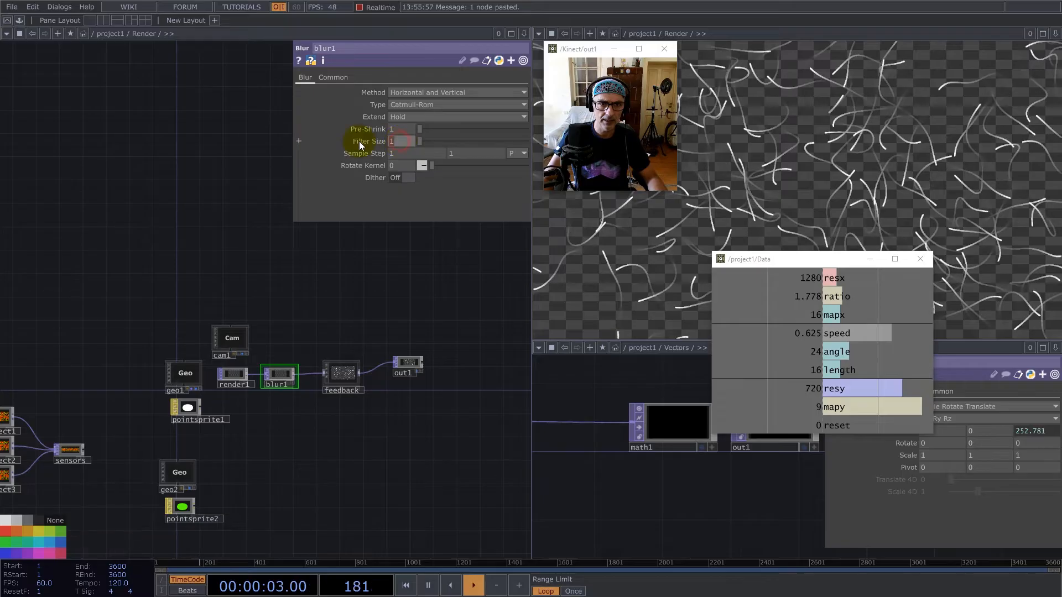
pyautogui.write('2')
pyautogui.press('Return')
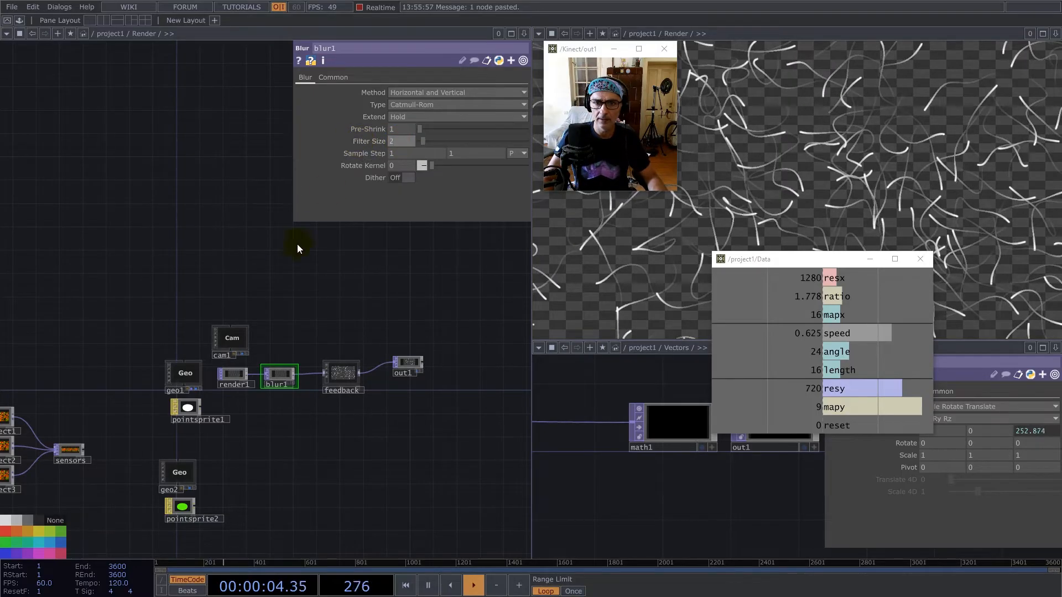
# Go up to project1 and add a Base COMP below the Render component.
pyautogui.scroll(-5, 376, 390)
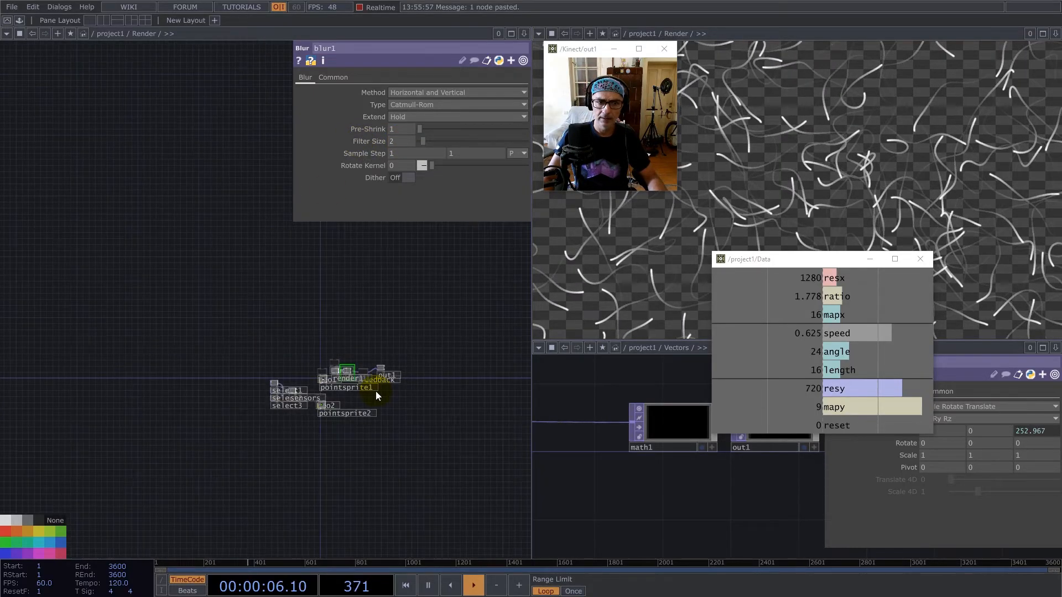
pyautogui.scroll(-6, 370, 399)
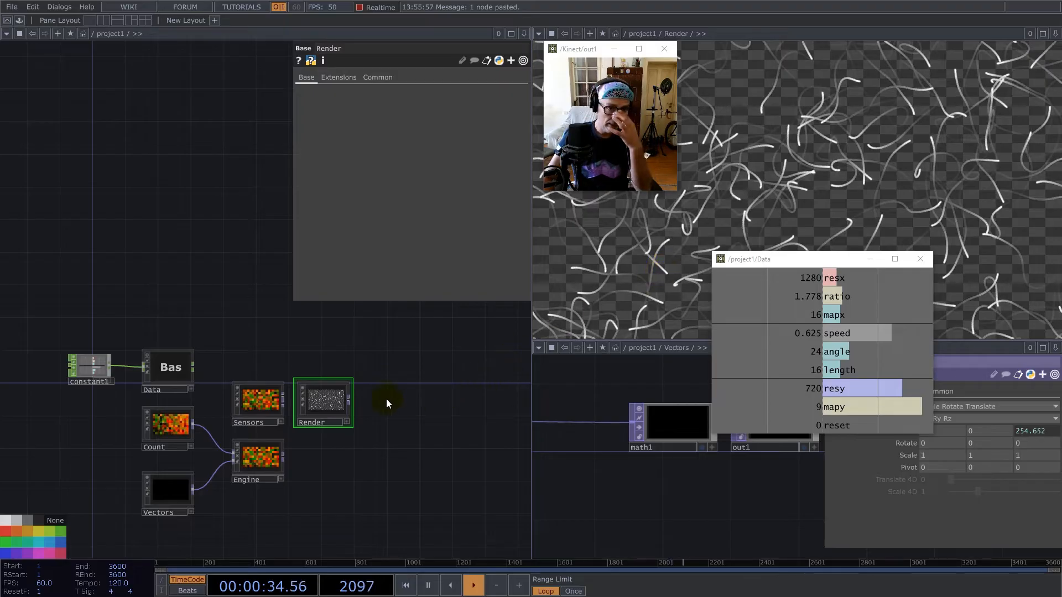
pyautogui.press('Tab')
pyautogui.write('base')
pyautogui.click(133, 320)
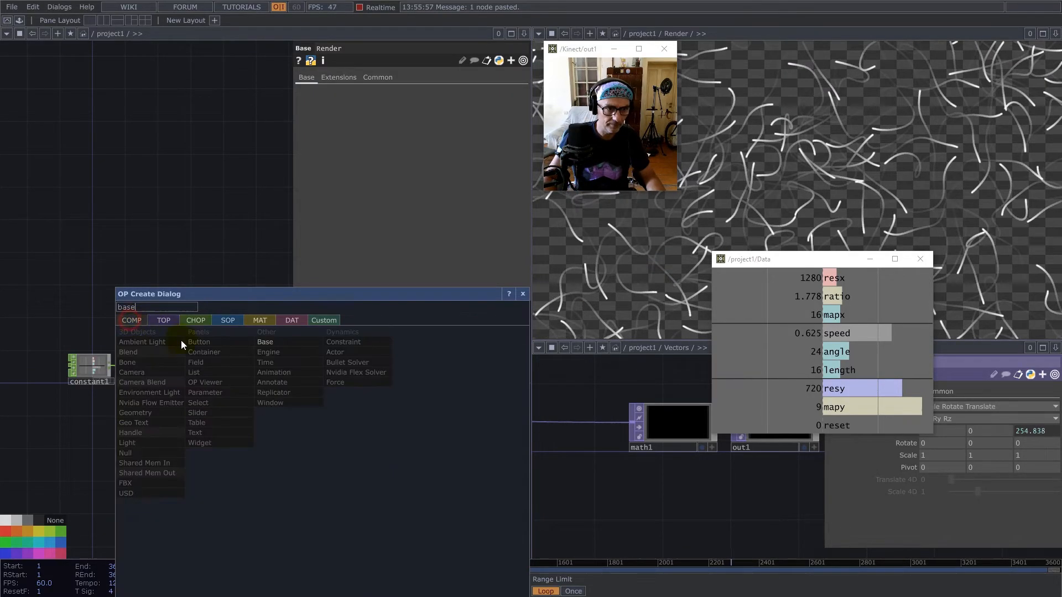
pyautogui.click(273, 343)
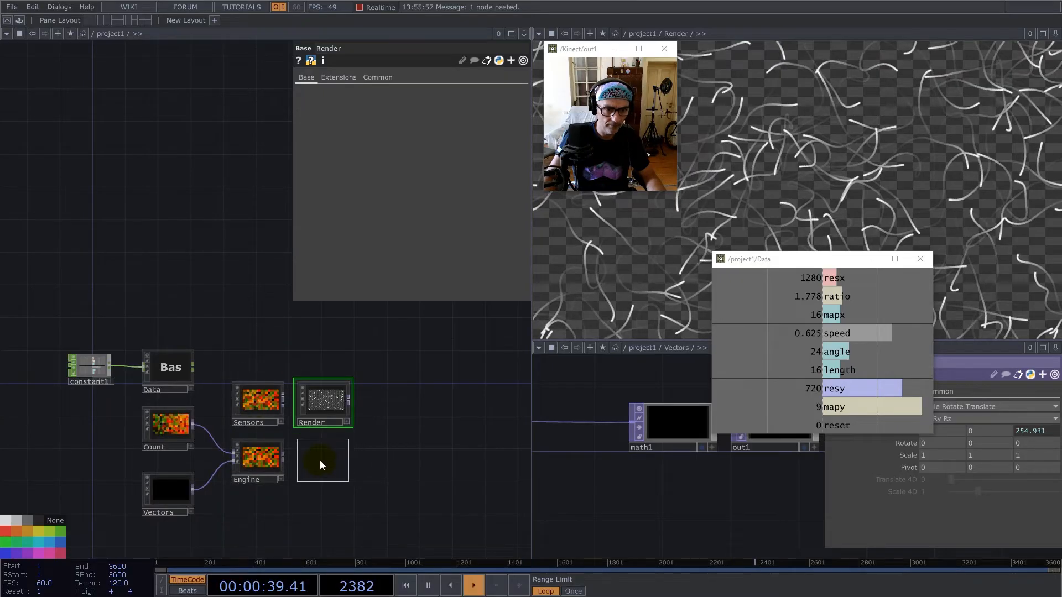
pyautogui.click(321, 461)
# Rename the new base as Compute and colour its node dark grey.
pyautogui.scroll(5, 318, 460)
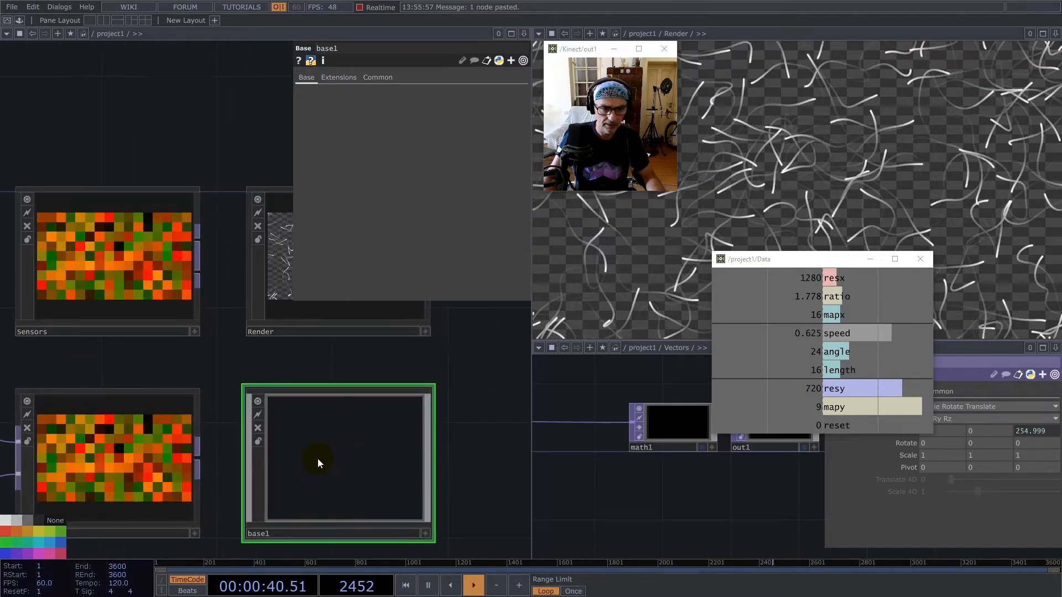
pyautogui.click(277, 534)
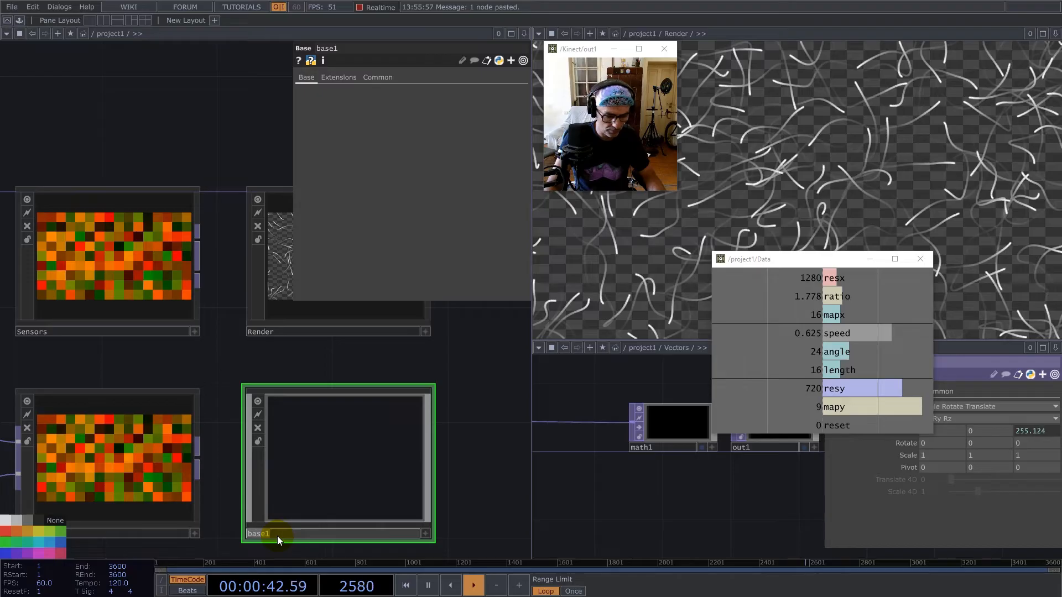
pyautogui.write('Compute')
pyautogui.press('Return')
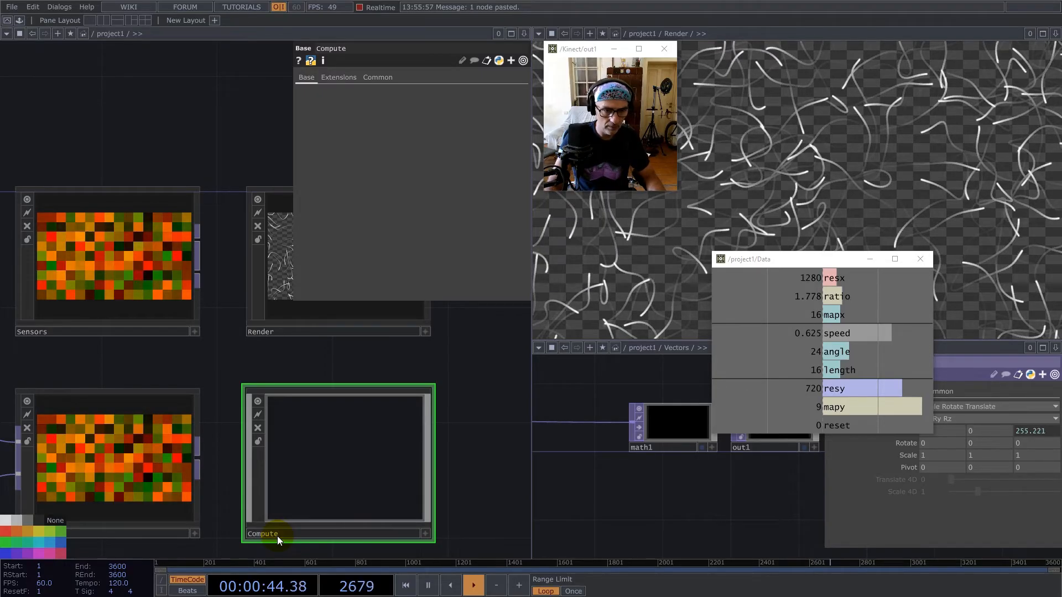
pyautogui.click(304, 447)
pyautogui.click(40, 522)
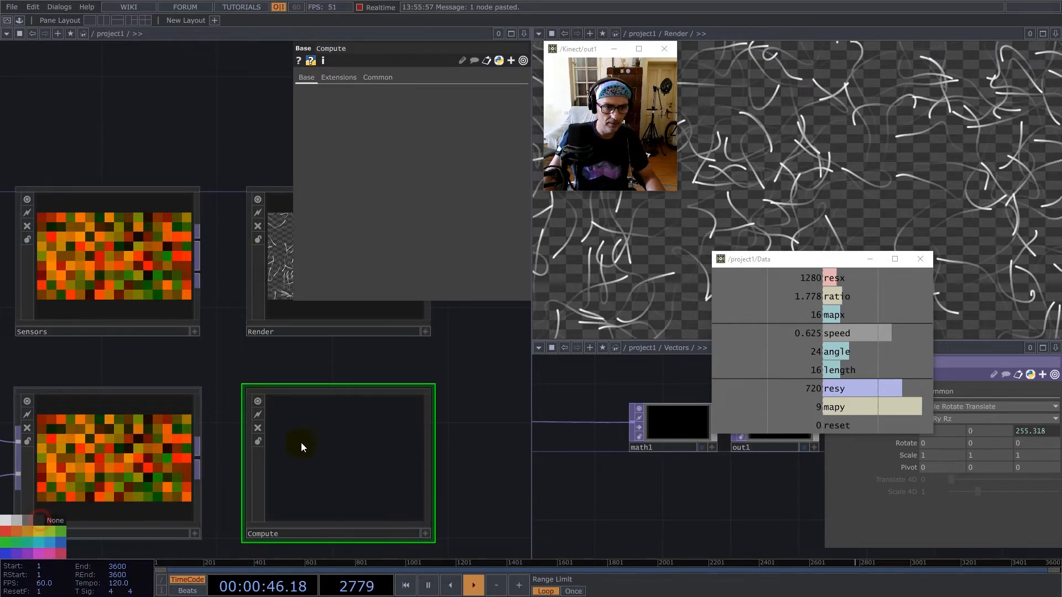
# Enter Compute, move the floating Data viewer over its network, and add a Select TOP.
pyautogui.scroll(-6, 381, 392)
pyautogui.doubleClick(367, 408)
pyautogui.moveTo(296, 323); pyautogui.dragTo(237, 436)
pyautogui.moveTo(841, 259); pyautogui.dragTo(148, 82)
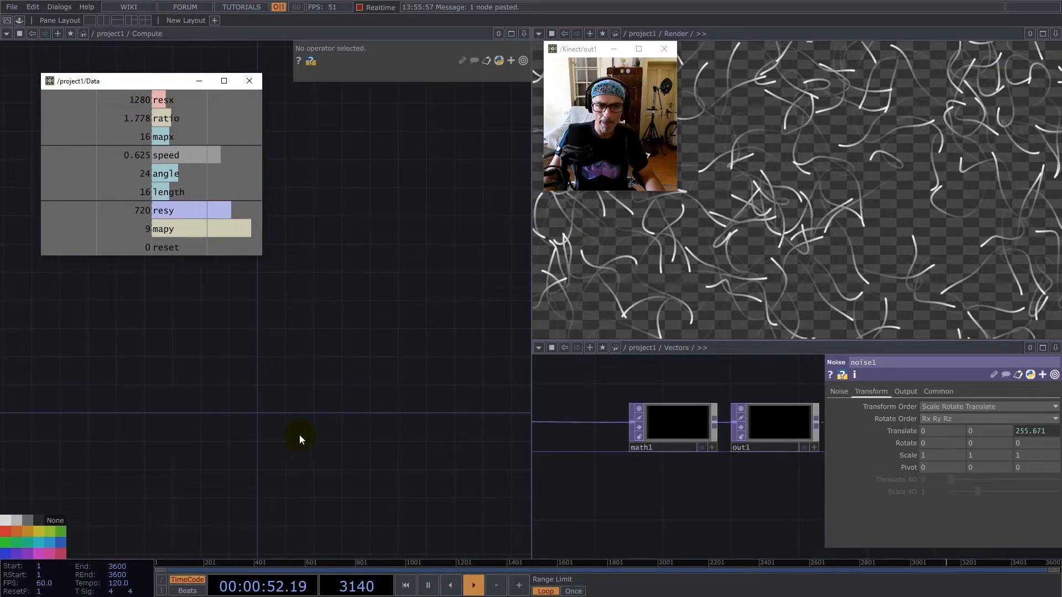
pyautogui.doubleClick(216, 373)
pyautogui.write('se')
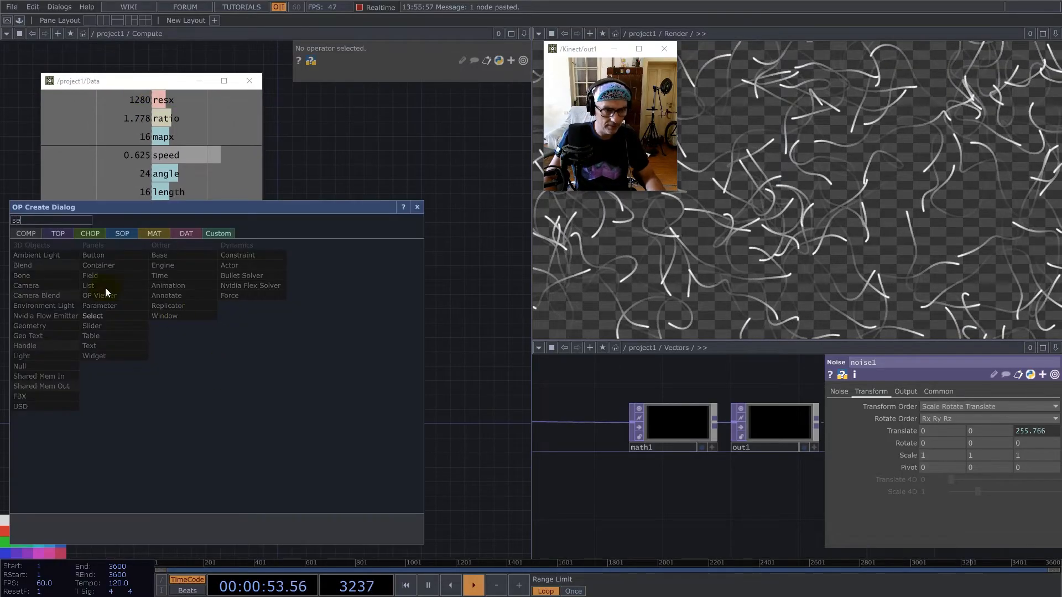
pyautogui.click(59, 234)
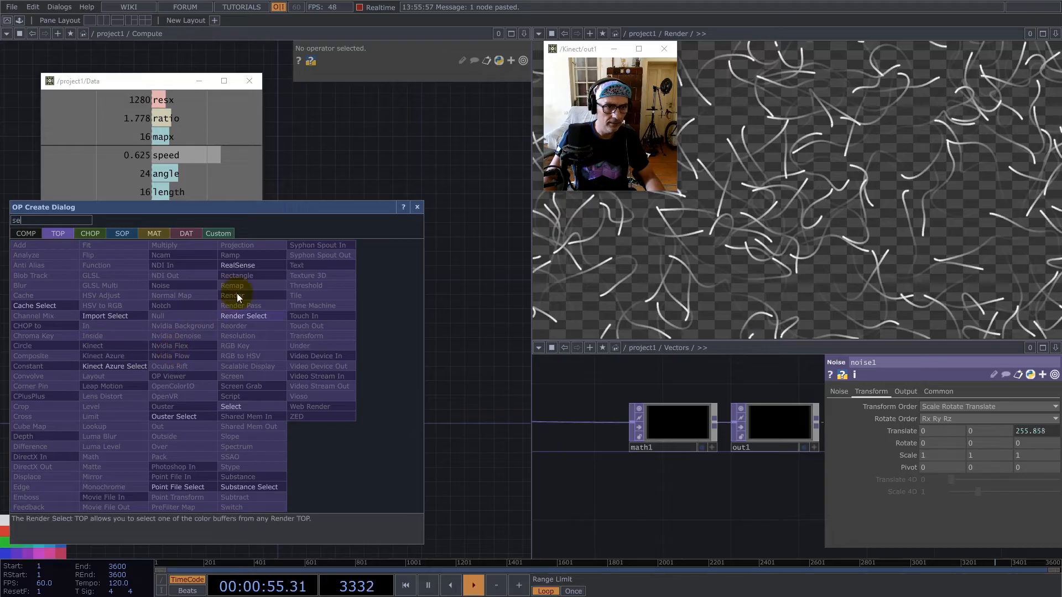
pyautogui.click(230, 407)
pyautogui.click(132, 374)
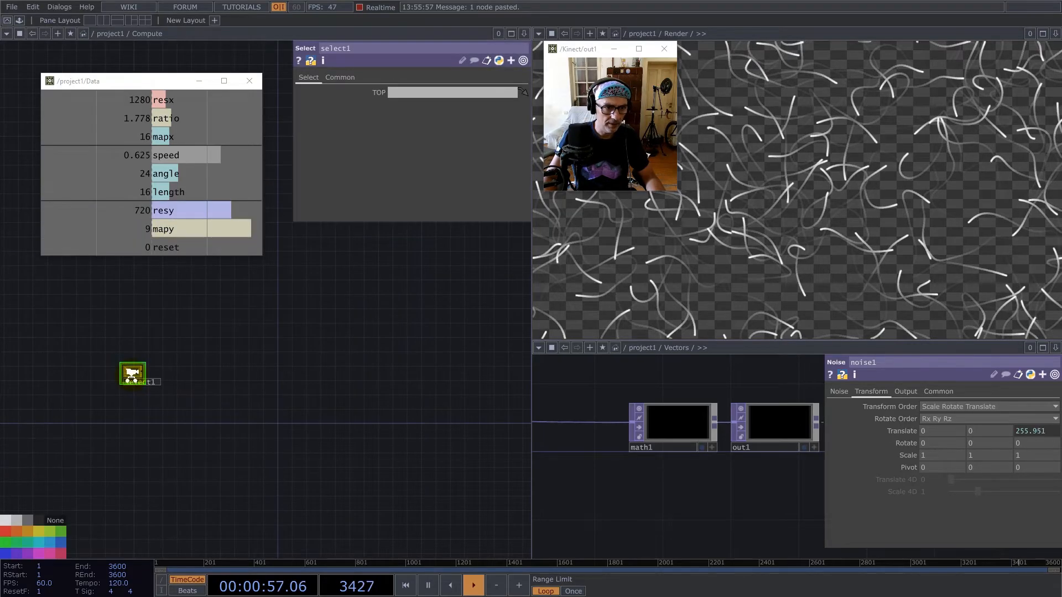
# Duplicate select1 twice and stack the three Select TOPs in an evenly spaced column.
pyautogui.hotkey('ctrl', 'c')
pyautogui.hotkey('ctrl', 'v')
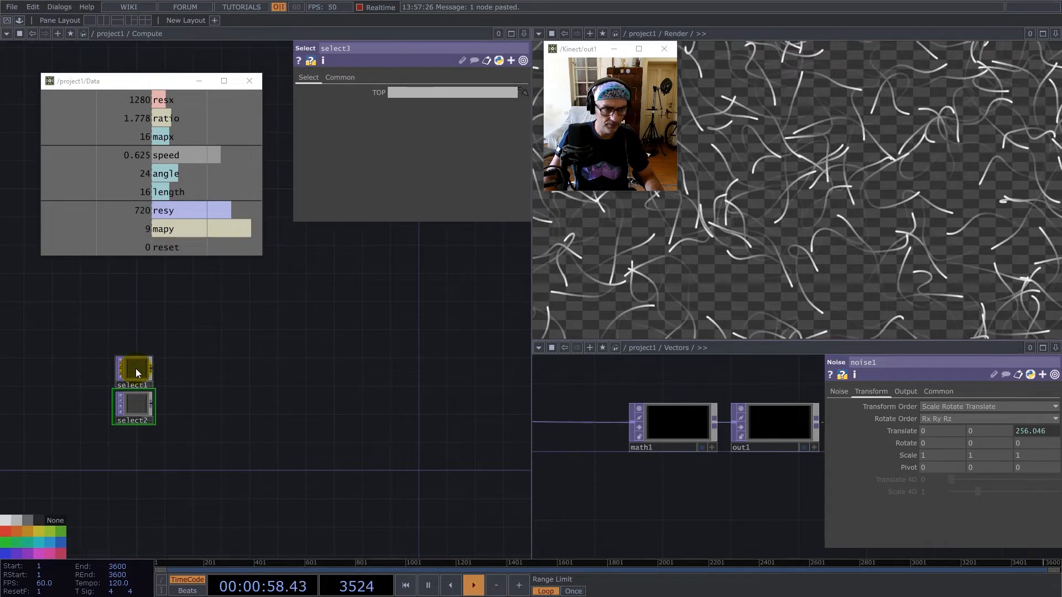
pyautogui.moveTo(130, 440); pyautogui.dragTo(130, 469)
pyautogui.moveTo(137, 407); pyautogui.dragTo(132, 422)
# Open Sensors in the second network pane, set select3's TOP to /project1/Sensors/null1, and move select3 above select1.
pyautogui.scroll(-5, 666, 470)
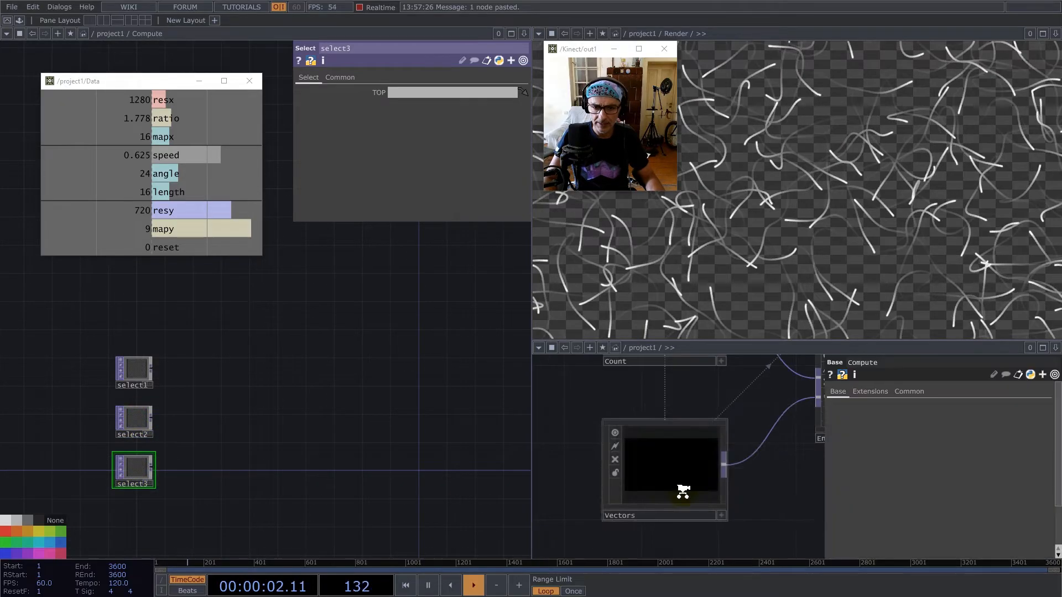
pyautogui.scroll(-3, 683, 491)
pyautogui.doubleClick(732, 429)
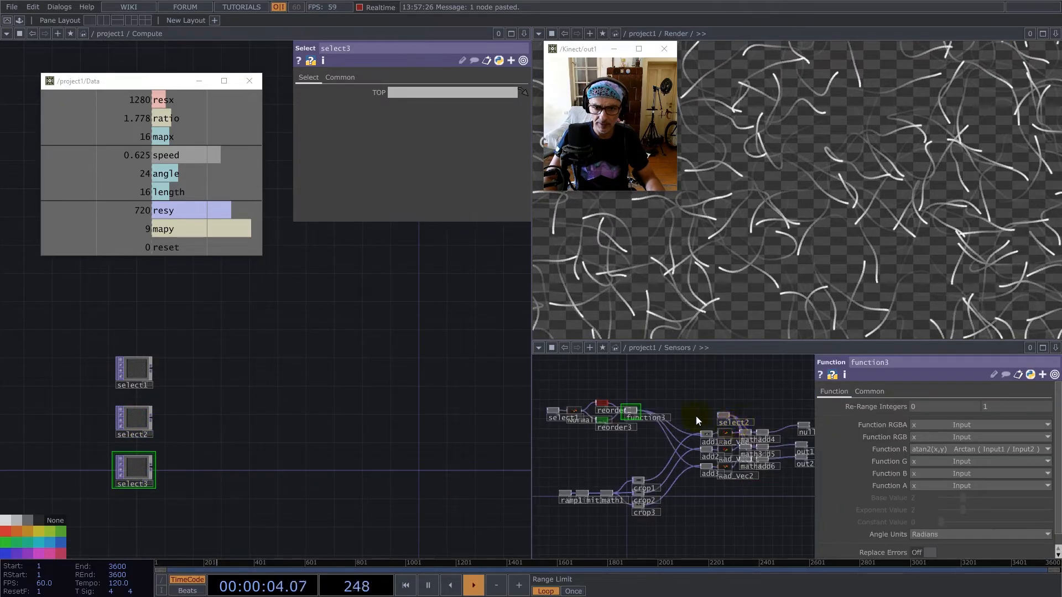
pyautogui.scroll(6, 636, 429)
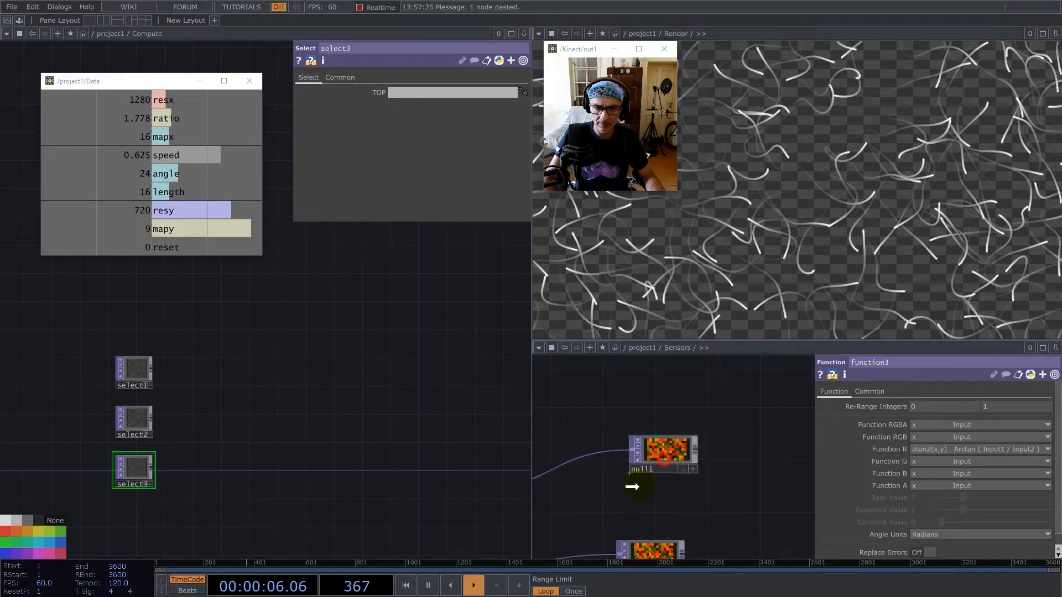
pyautogui.scroll(-5, 718, 415)
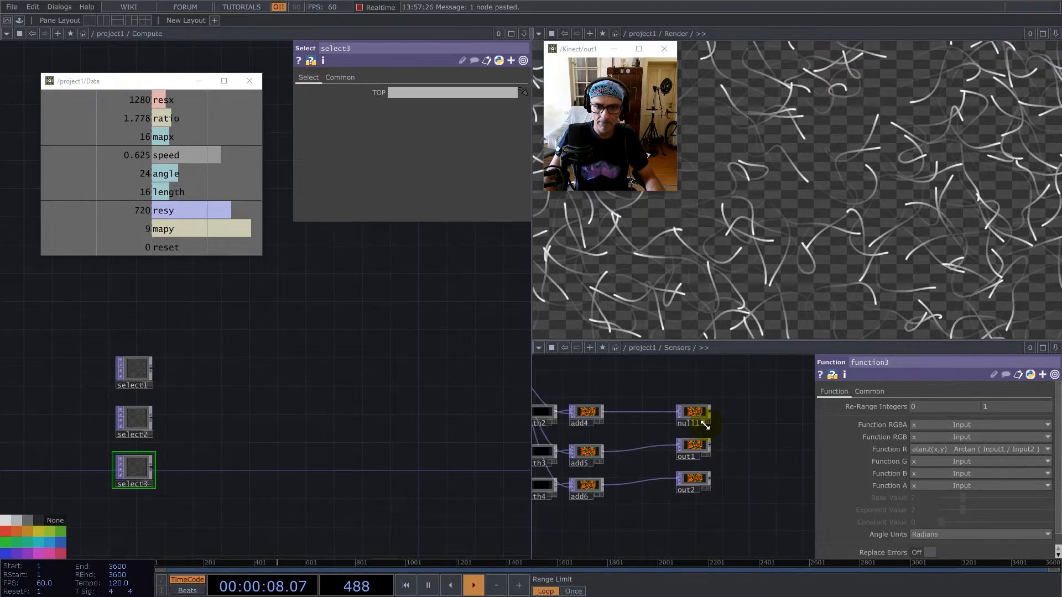
pyautogui.moveTo(454, 397); pyautogui.dragTo(135, 365)
pyautogui.moveTo(220, 287); pyautogui.dragTo(403, 92)
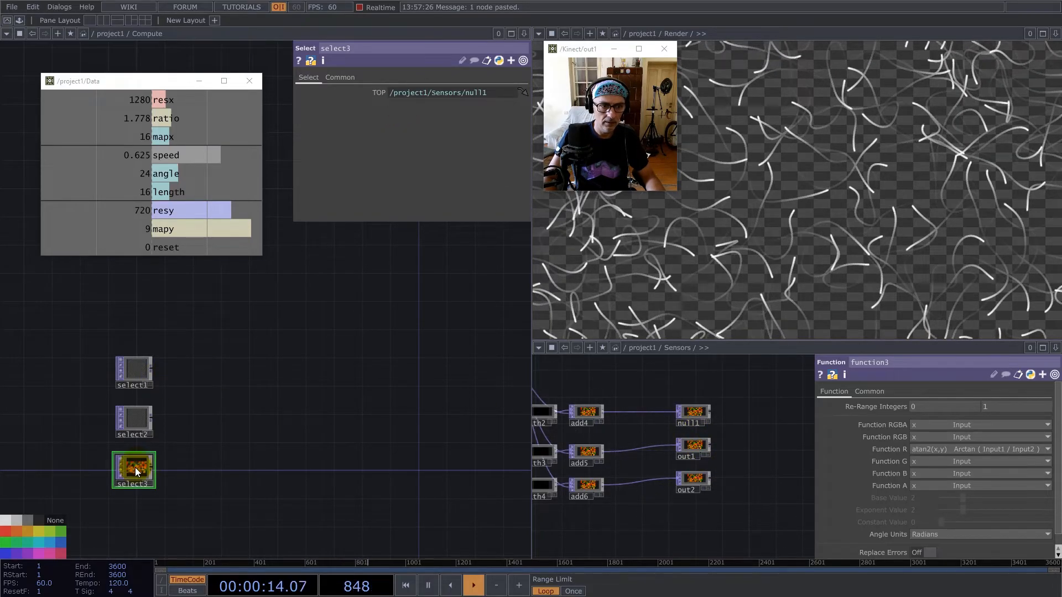
pyautogui.moveTo(135, 467); pyautogui.dragTo(135, 318)
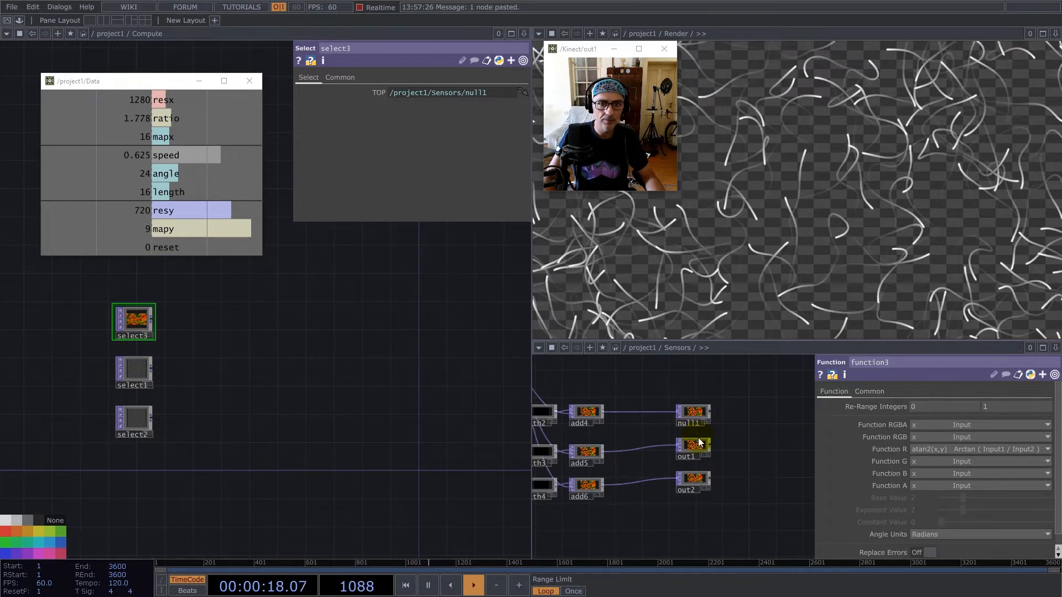
# Set select1's TOP to /project1/Sensors/out1 and select2's TOP to /project1/Sensors/out2.
pyautogui.moveTo(656, 439); pyautogui.dragTo(446, 93)
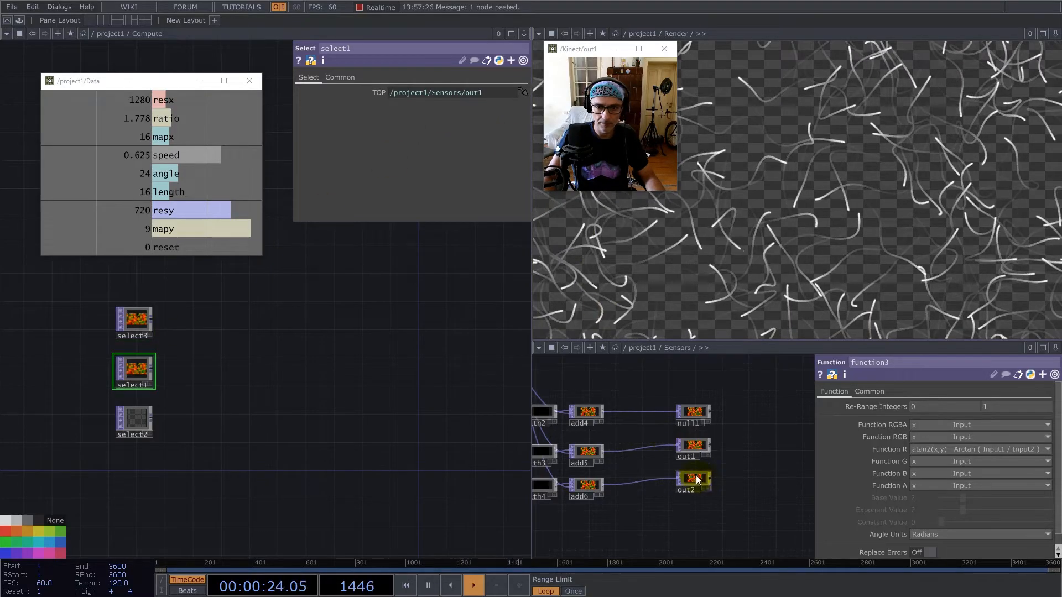
pyautogui.moveTo(121, 398); pyautogui.dragTo(437, 93)
# Reduce the node height of select3, select1 and select2 so their viewers fit the wide images.
pyautogui.moveTo(256, 400); pyautogui.dragTo(377, 387)
pyautogui.scroll(5, 256, 293)
pyautogui.scroll(2, 277, 295)
pyautogui.click(301, 297)
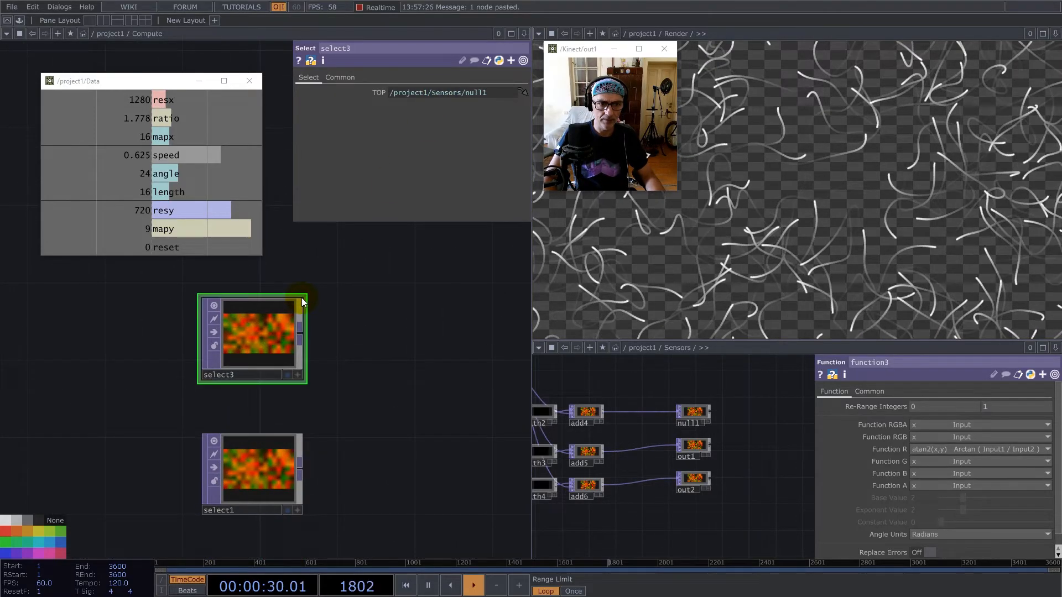
pyautogui.moveTo(305, 296); pyautogui.dragTo(305, 321)
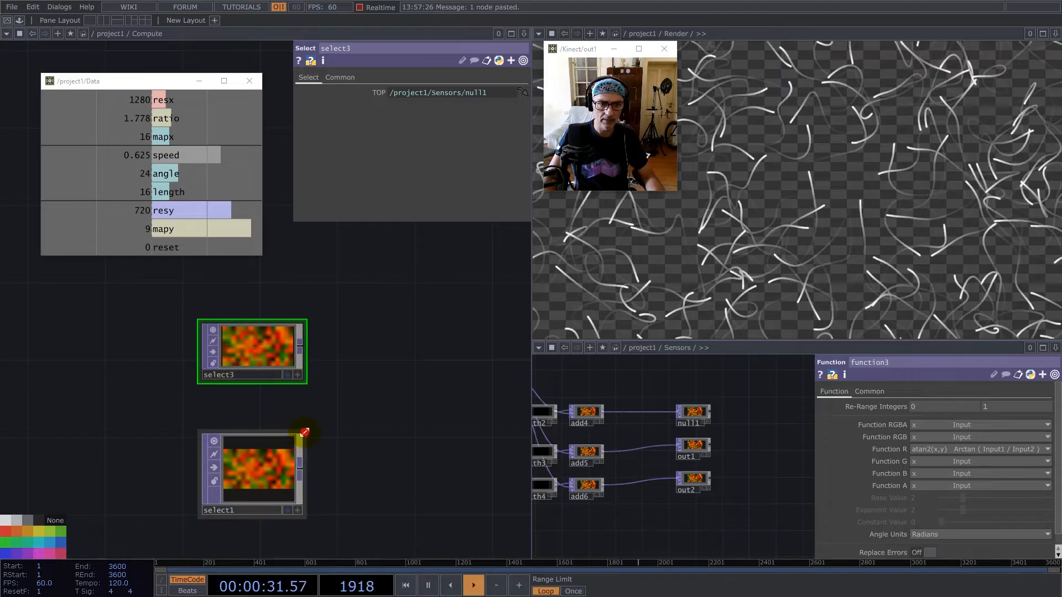
pyautogui.moveTo(302, 435); pyautogui.dragTo(302, 460)
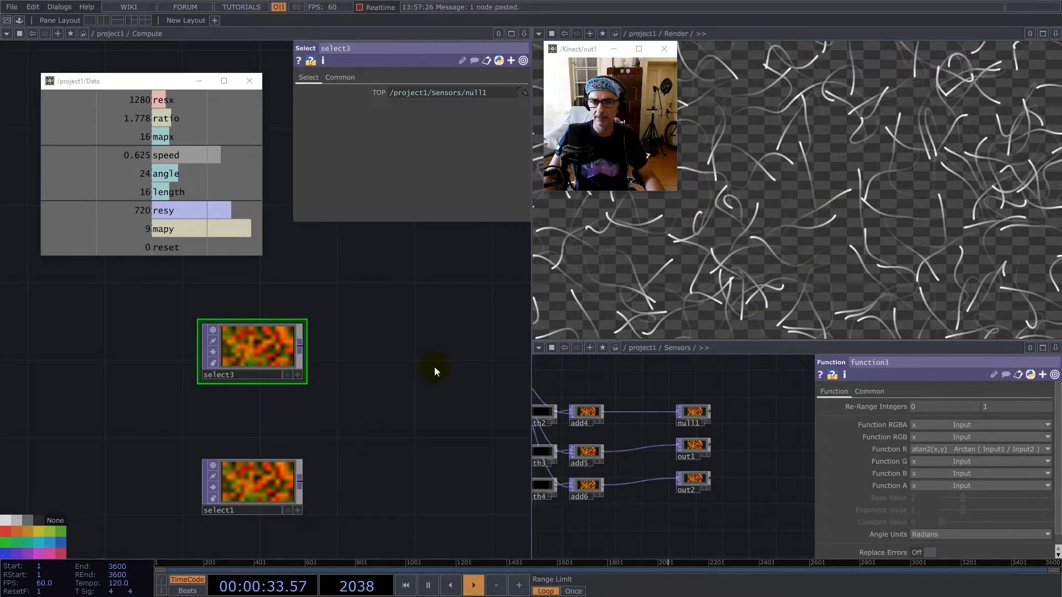
pyautogui.moveTo(361, 429); pyautogui.dragTo(316, 288)
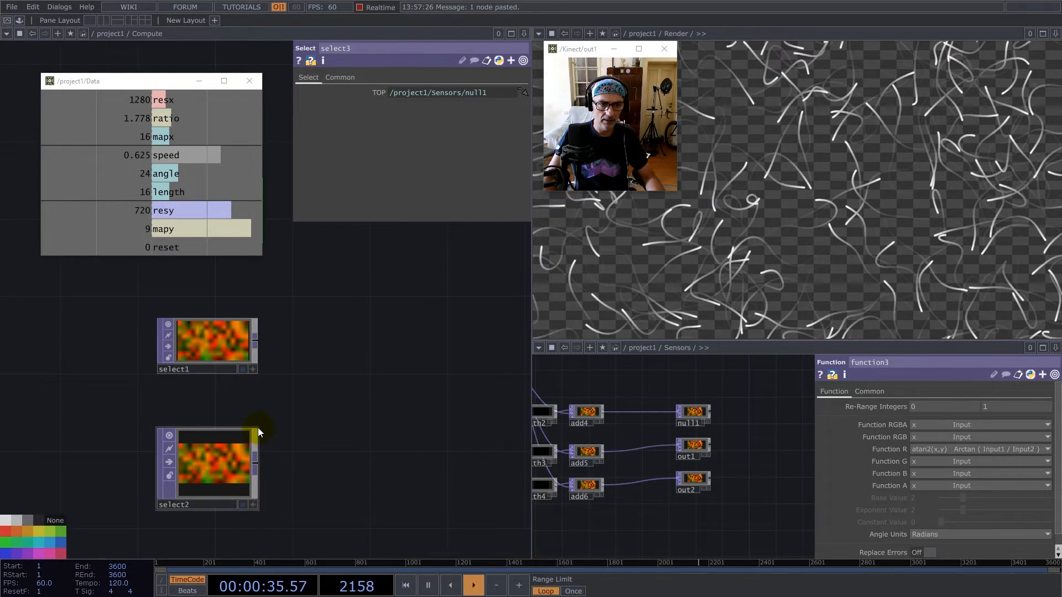
pyautogui.moveTo(258, 428); pyautogui.dragTo(258, 453)
pyautogui.scroll(-5, 233, 486)
pyautogui.scroll(3, 243, 372)
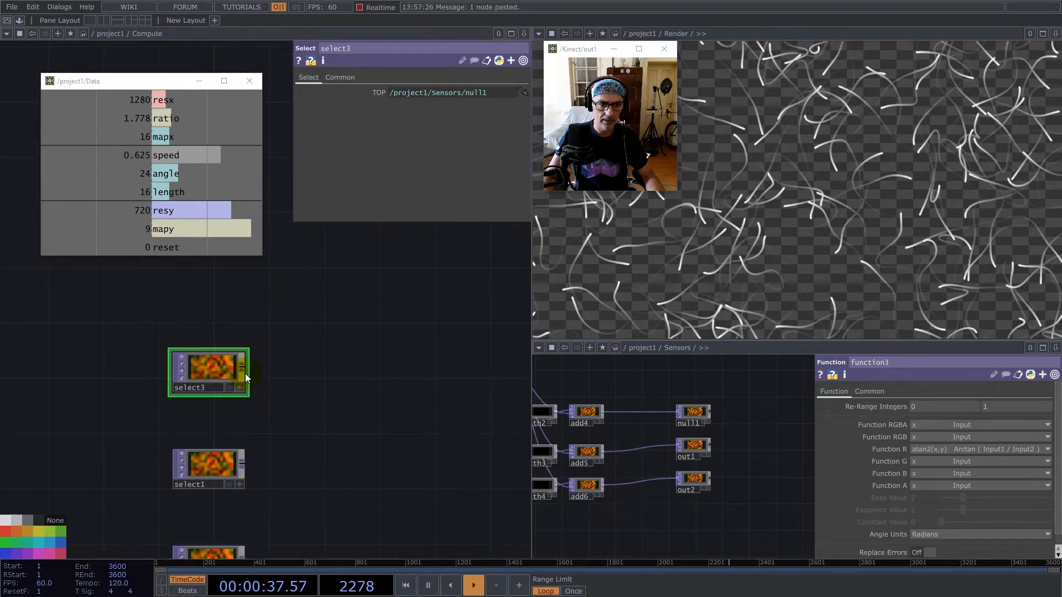
pyautogui.scroll(-4, 303, 439)
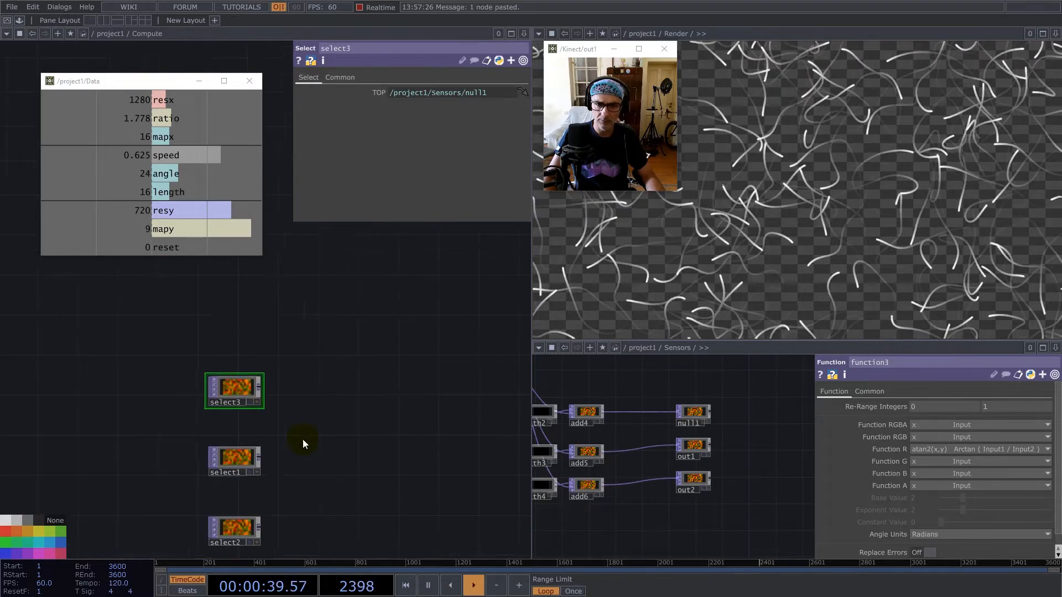
pyautogui.scroll(2, 303, 439)
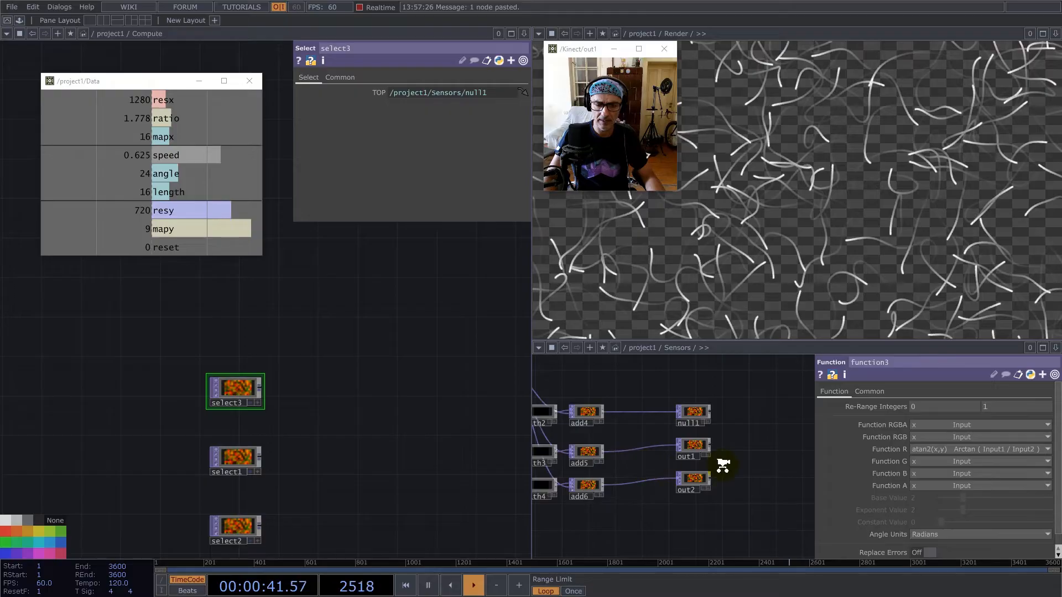
# Add a fourth Select TOP to Compute, placed above select3.
pyautogui.scroll(-5, 709, 469)
pyautogui.press('Tab')
pyautogui.write('se')
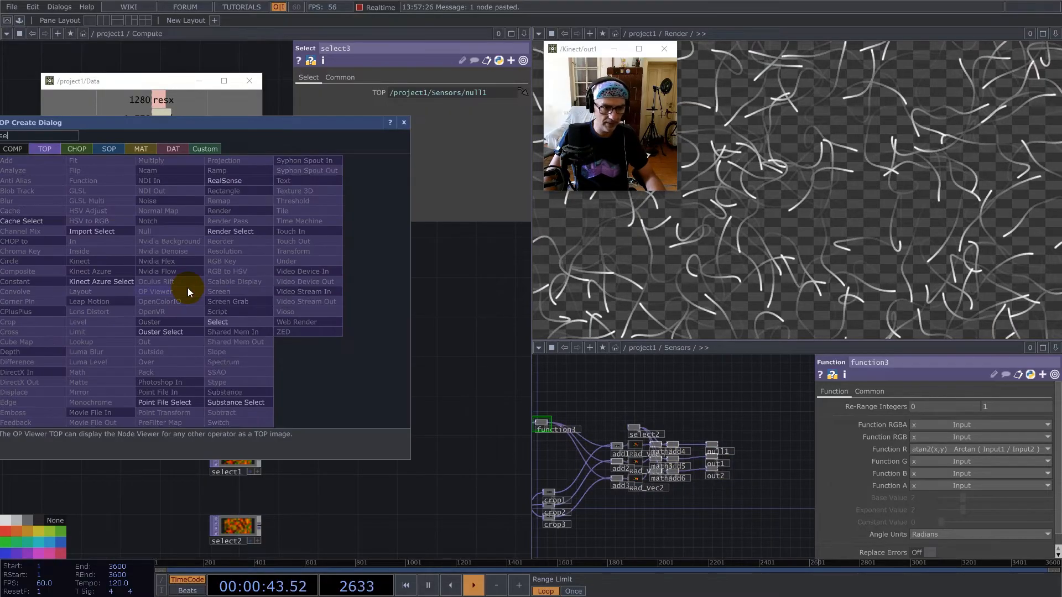
pyautogui.click(224, 322)
pyautogui.click(176, 286)
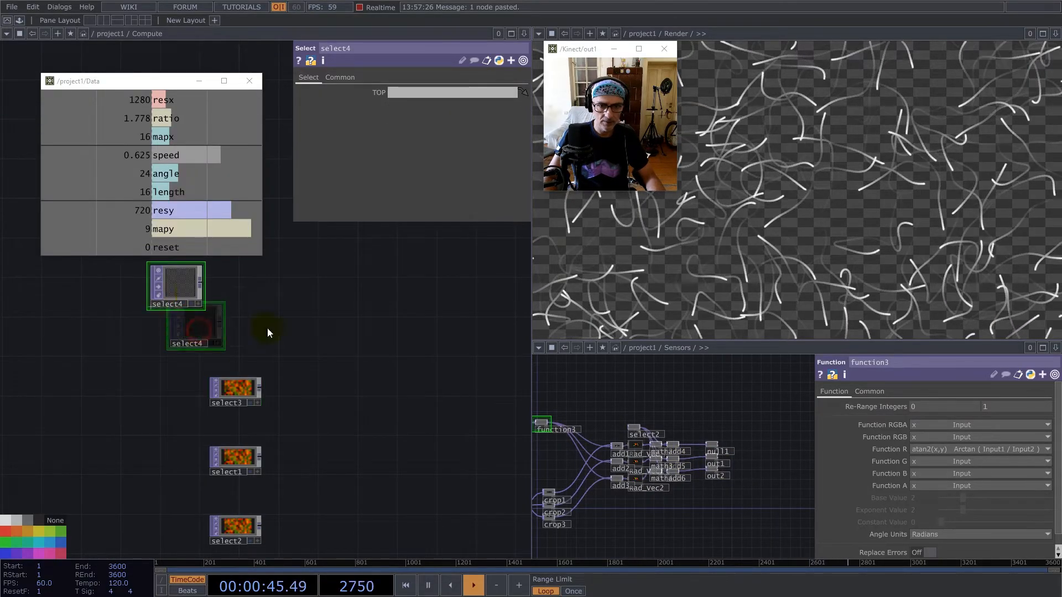
# Open Render in the second network pane and set select4's TOP to /project1/Render/out1.
pyautogui.scroll(-2, 682, 451)
pyautogui.scroll(-3, 682, 451)
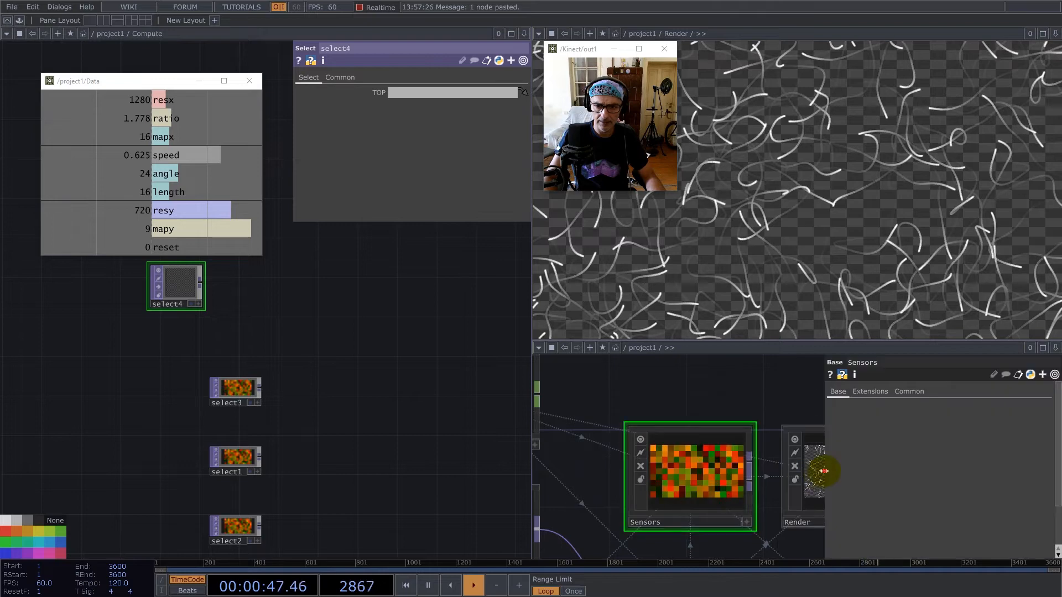
pyautogui.scroll(5, 819, 470)
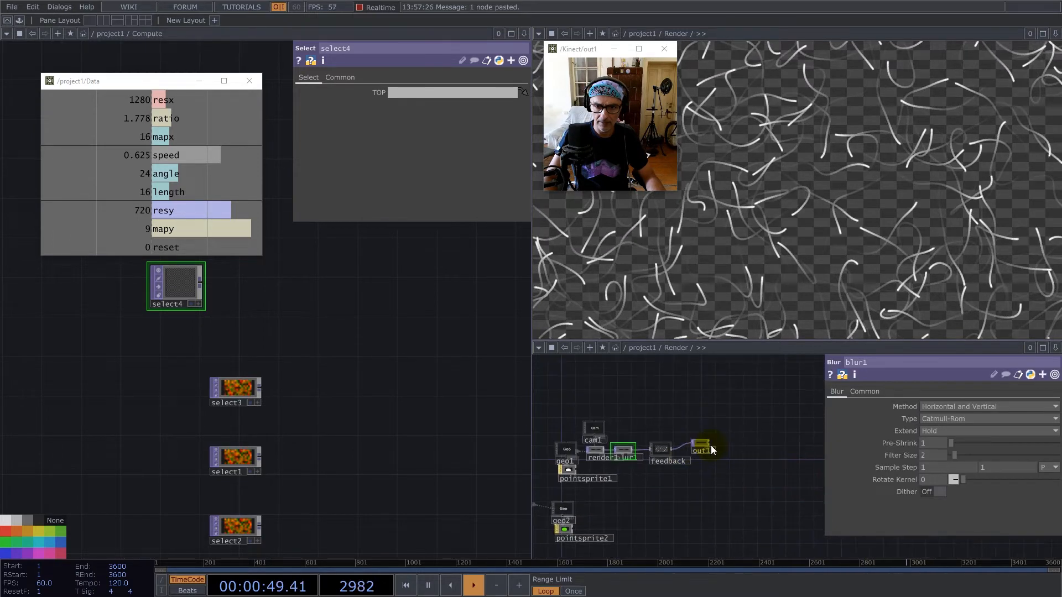
pyautogui.moveTo(663, 439); pyautogui.dragTo(417, 94)
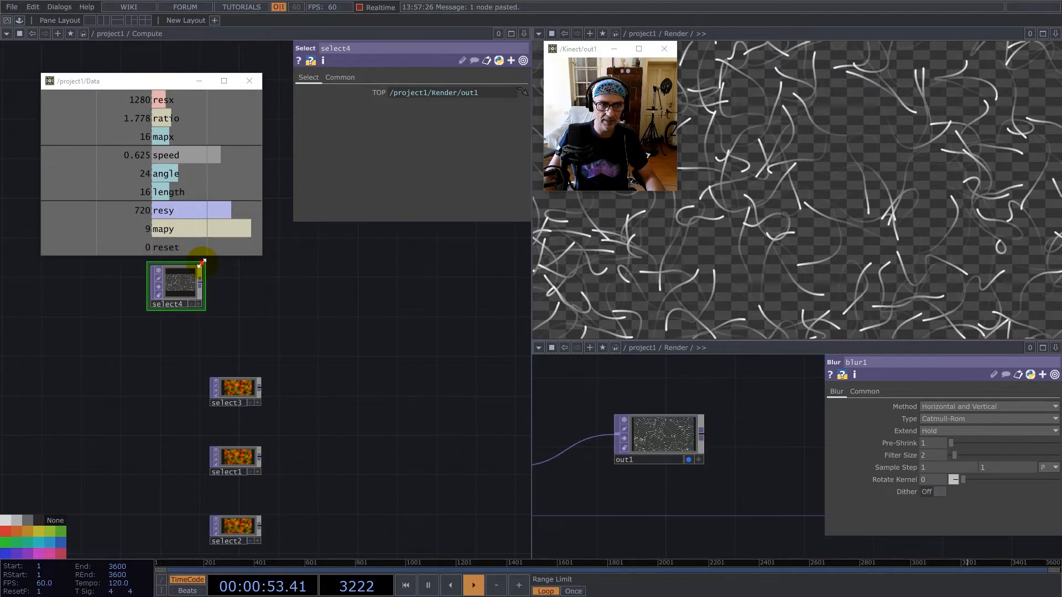
# Add a Remap TOP fed by select4's output and place it beyond select3.
pyautogui.scroll(4, 189, 277)
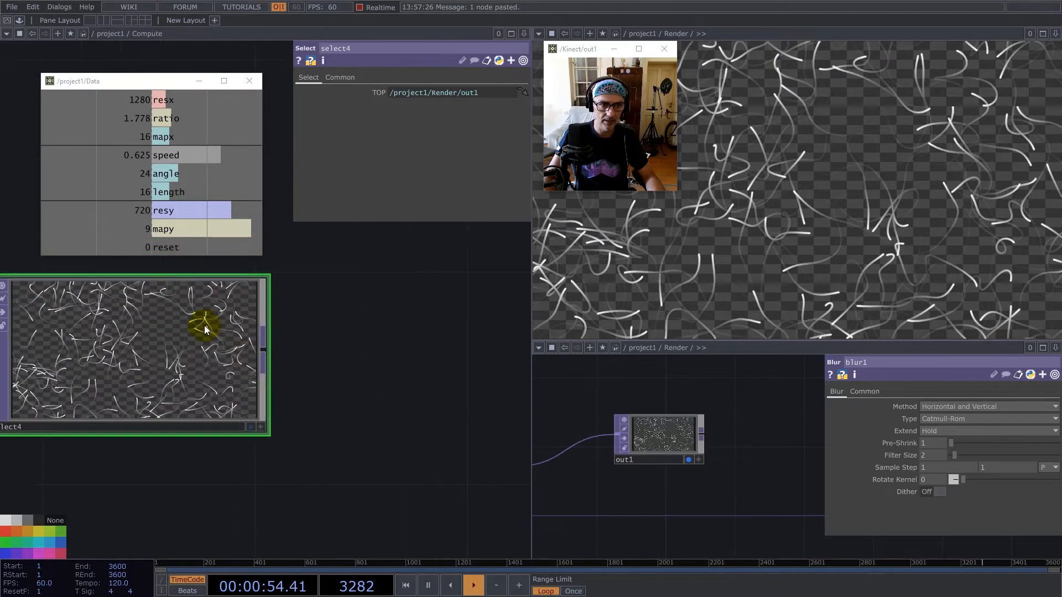
pyautogui.rightClick(263, 347)
pyautogui.write('re')
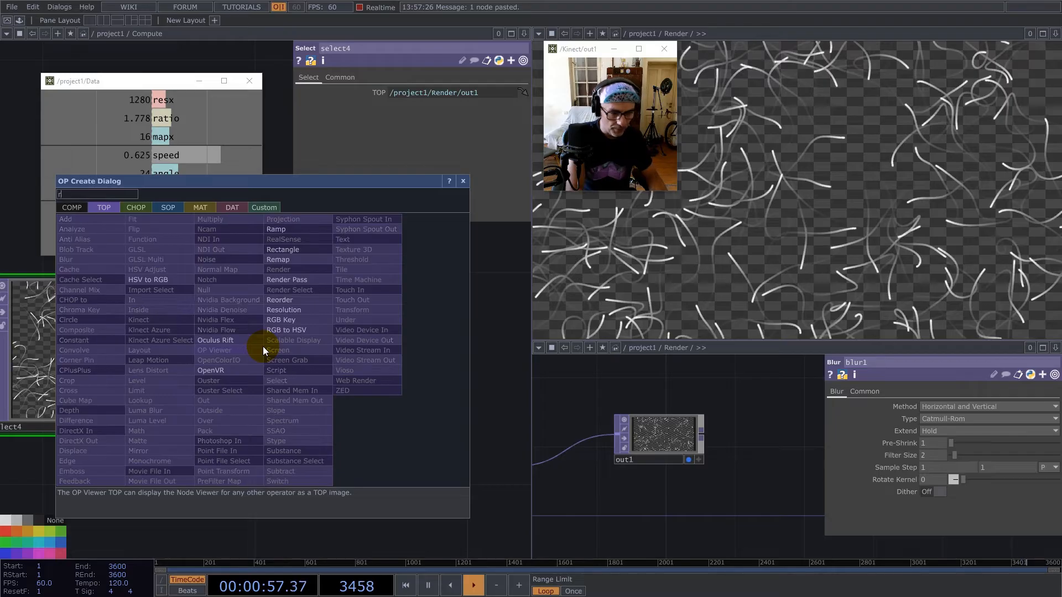
pyautogui.click(284, 258)
pyautogui.click(455, 422)
pyautogui.scroll(-3, 254, 373)
pyautogui.moveTo(308, 397); pyautogui.dragTo(421, 437)
pyautogui.scroll(-4, 304, 396)
pyautogui.scroll(4, 363, 414)
pyautogui.moveTo(328, 407); pyautogui.dragTo(383, 420)
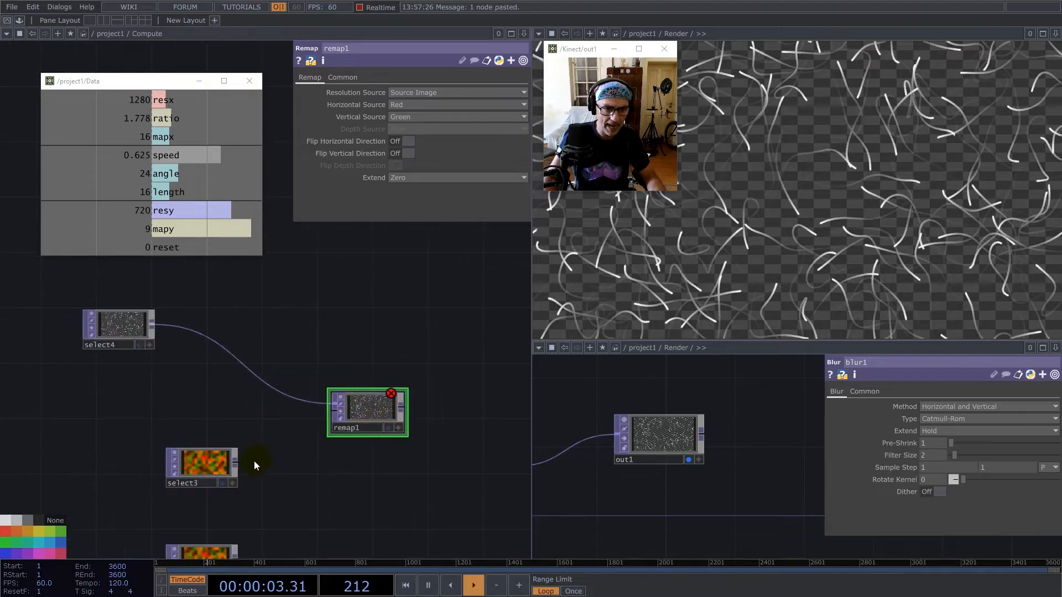
# Connect select3 to the second input of remap1.
pyautogui.moveTo(370, 465); pyautogui.dragTo(351, 366)
pyautogui.moveTo(352, 315); pyautogui.dragTo(368, 340)
pyautogui.scroll(4, 284, 340)
pyautogui.scroll(-4, 230, 367)
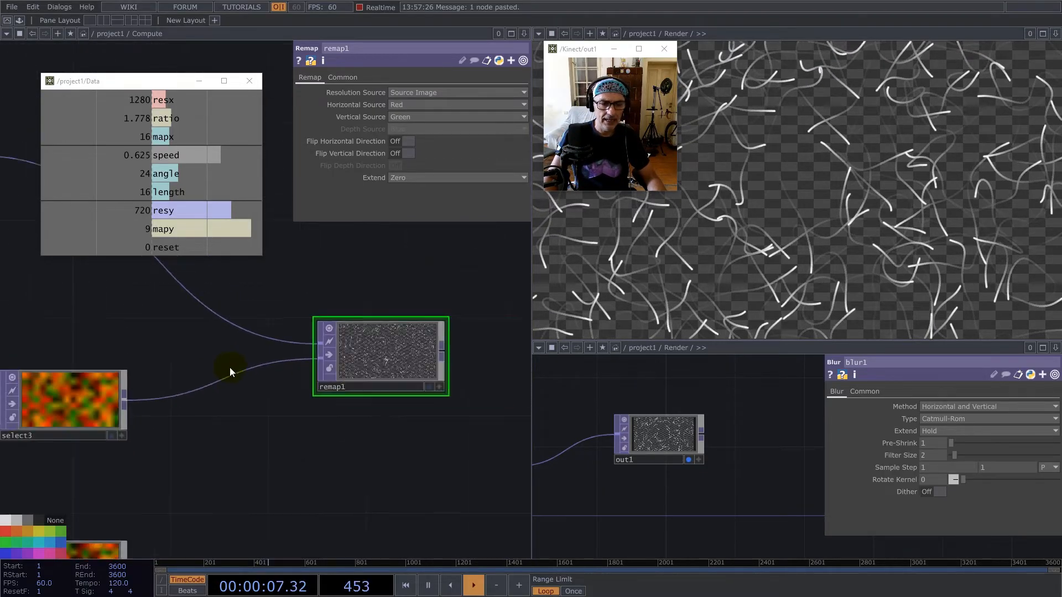
# Insert a Math TOP between select3 and remap1.
pyautogui.scroll(2, 105, 402)
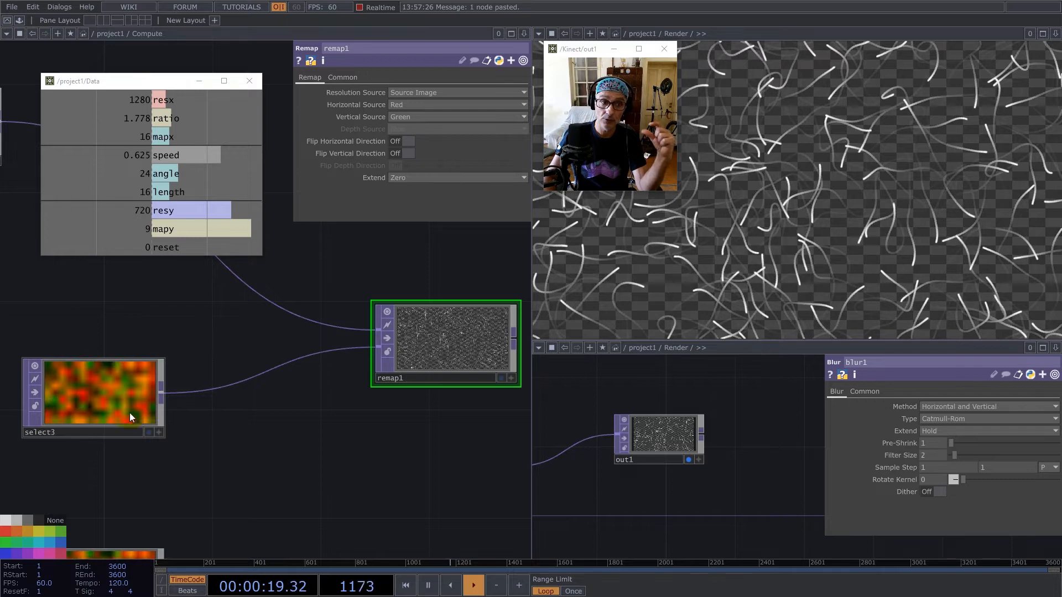
pyautogui.rightClick(217, 387)
pyautogui.click(224, 380)
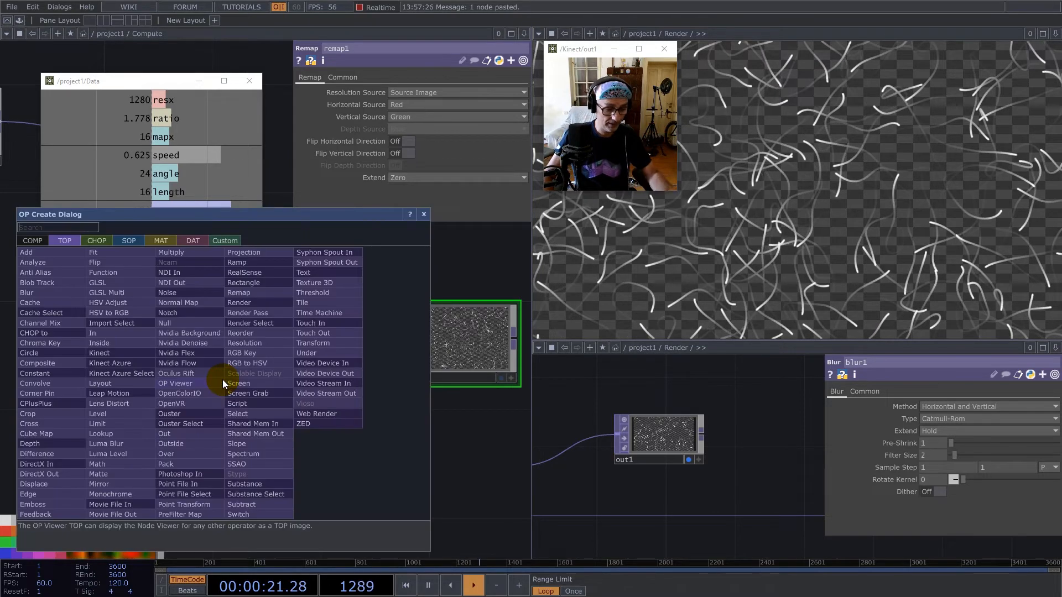
pyautogui.write('mat')
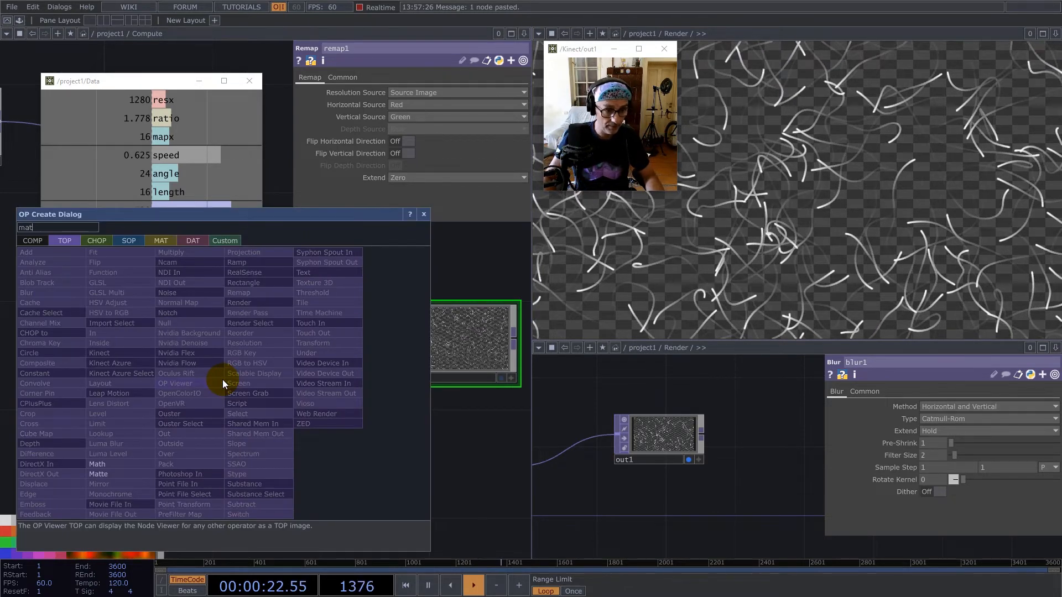
pyautogui.click(101, 464)
pyautogui.click(257, 391)
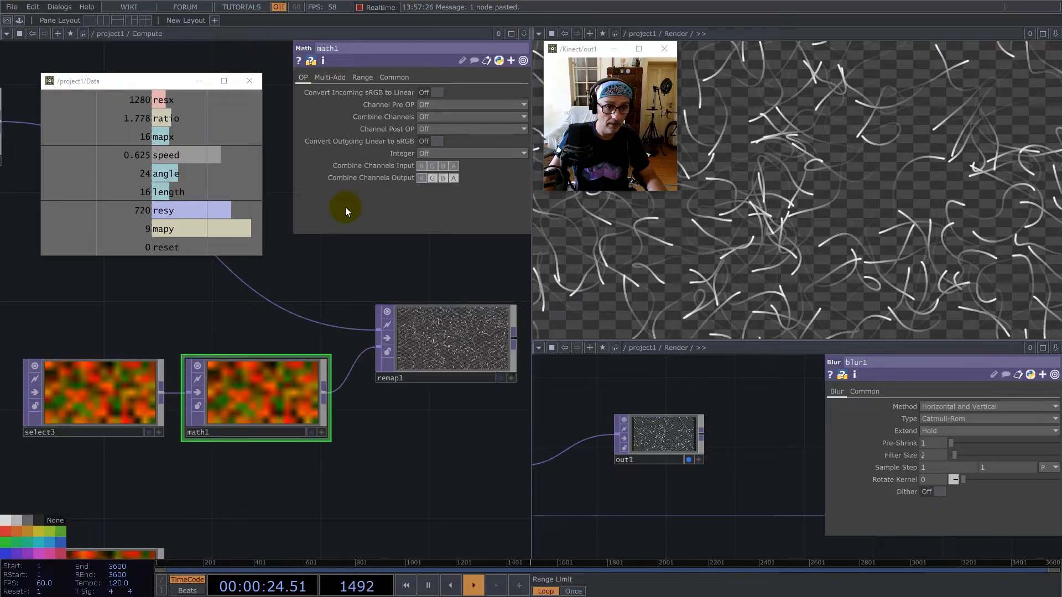
# Link math1's Multiply value to the ratio channel of the Data viewer.
pyautogui.click(392, 77)
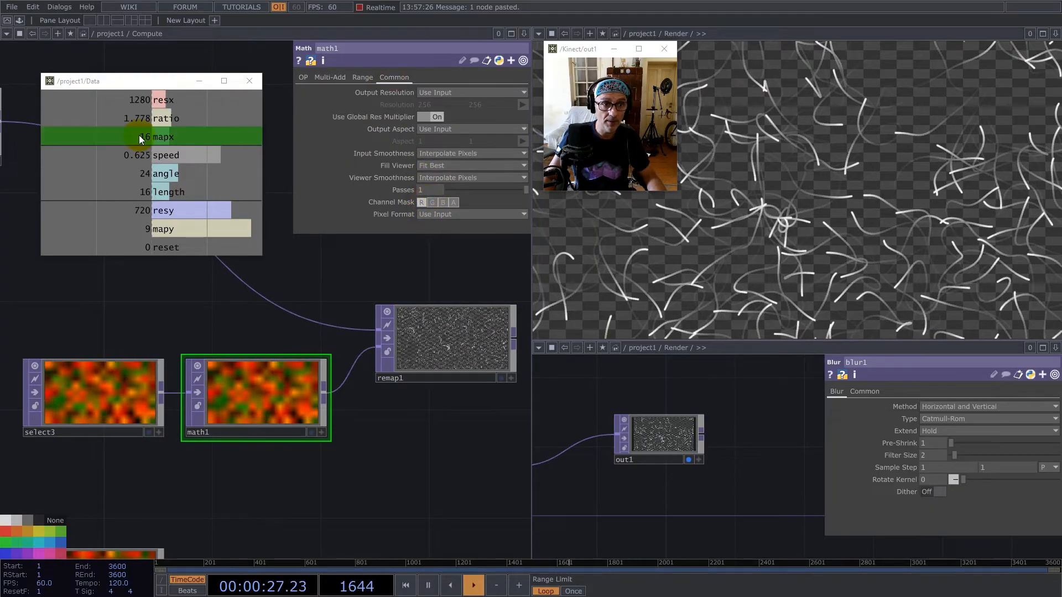
pyautogui.moveTo(158, 118); pyautogui.dragTo(435, 105)
pyautogui.scroll(-5, 298, 322)
pyautogui.moveTo(340, 330); pyautogui.dragTo(407, 323)
pyautogui.moveTo(480, 396); pyautogui.dragTo(305, 284)
pyautogui.scroll(-3, 287, 412)
pyautogui.scroll(5, 288, 412)
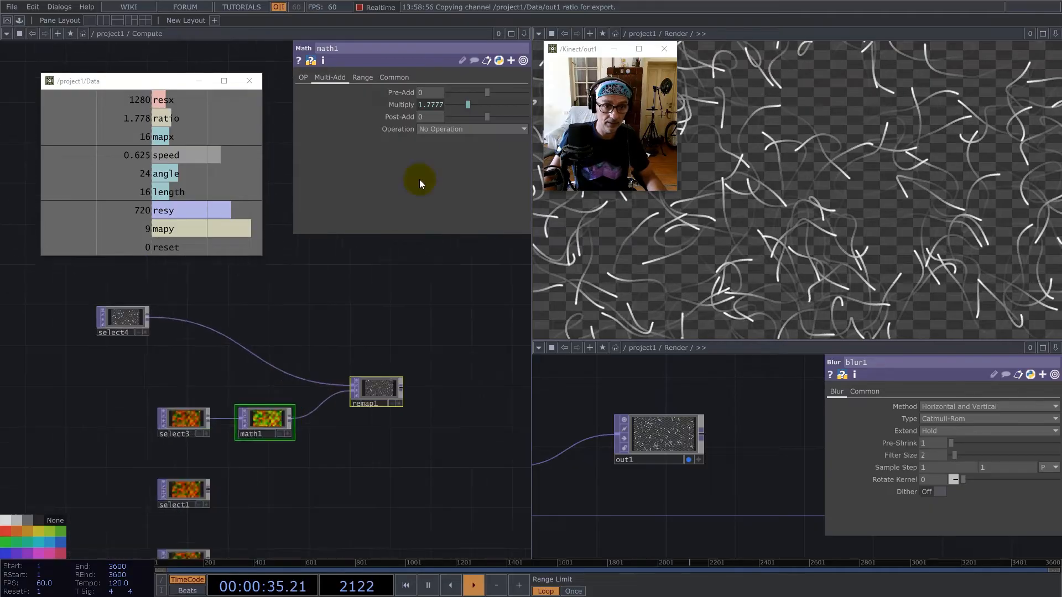
# Set math1's Input Smoothness and Viewer Smoothness to Nearest Pixel.
pyautogui.click(390, 78)
pyautogui.click(452, 154)
pyautogui.click(446, 165)
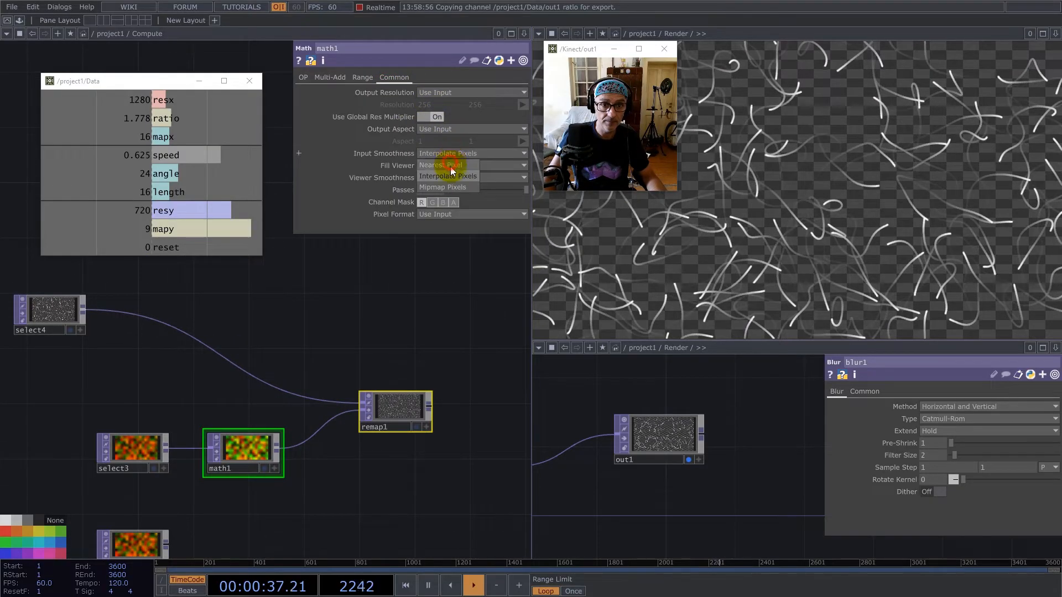
pyautogui.click(464, 178)
pyautogui.click(451, 200)
# Line up remap1 with math1 and duplicate the two nodes together.
pyautogui.scroll(-3, 407, 319)
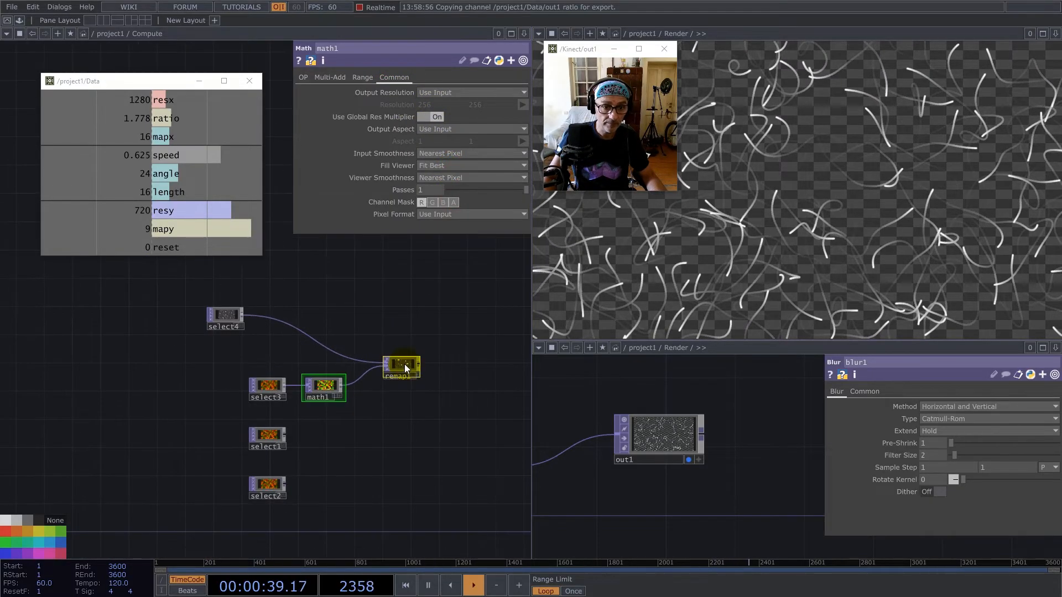
pyautogui.click(403, 368)
pyautogui.moveTo(403, 368); pyautogui.dragTo(387, 388)
pyautogui.moveTo(440, 438); pyautogui.dragTo(316, 370, button='right')
pyautogui.hotkey('ctrl', 'c')
pyautogui.hotkey('ctrl', 'v')
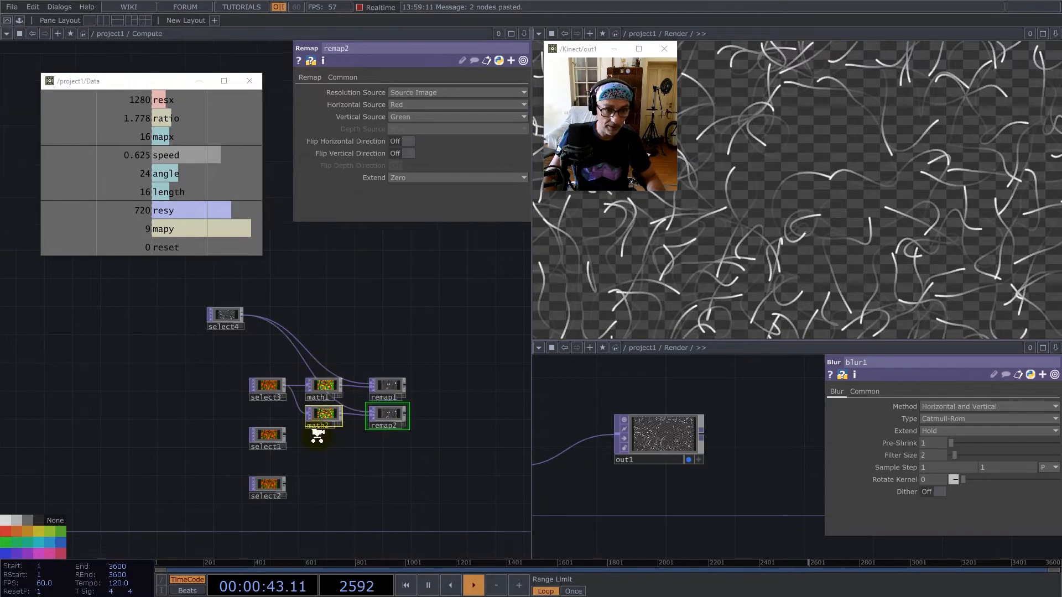
# Place the copied math2 and remap2 in select1's row and connect select1 to math2.
pyautogui.scroll(5, 315, 432)
pyautogui.click(267, 394)
pyautogui.moveTo(230, 436); pyautogui.dragTo(291, 433)
# Duplicate math2 and remap2 into select2's row and connect select2 to math3.
pyautogui.moveTo(329, 391); pyautogui.dragTo(247, 276)
pyautogui.scroll(-3, 247, 276)
pyautogui.moveTo(428, 427); pyautogui.dragTo(292, 343, button='right')
pyautogui.hotkey('ctrl', 'c')
pyautogui.hotkey('ctrl', 'v')
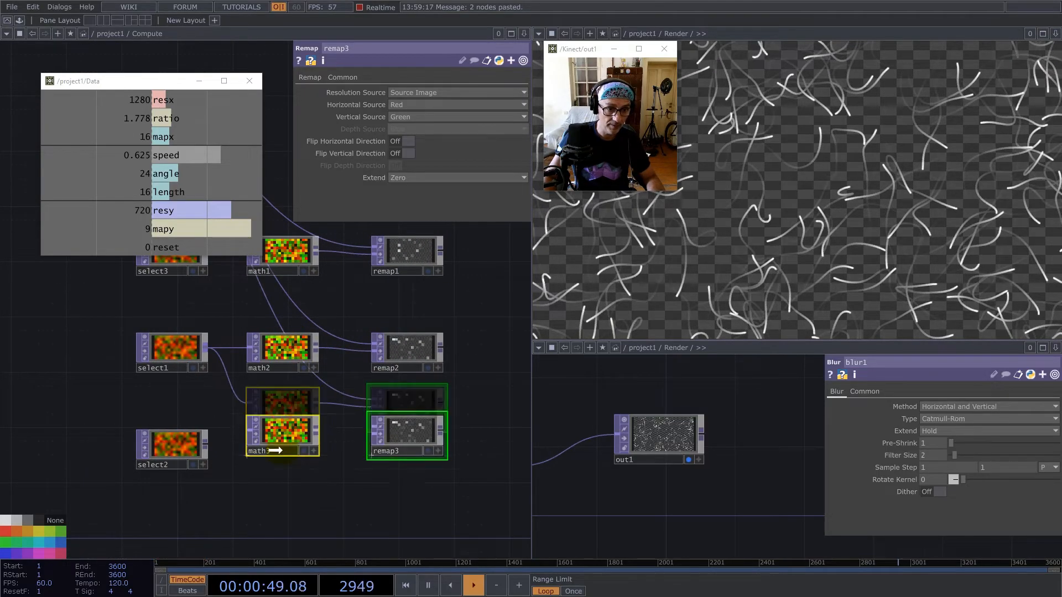
pyautogui.click(245, 396)
pyautogui.moveTo(212, 444); pyautogui.dragTo(250, 446)
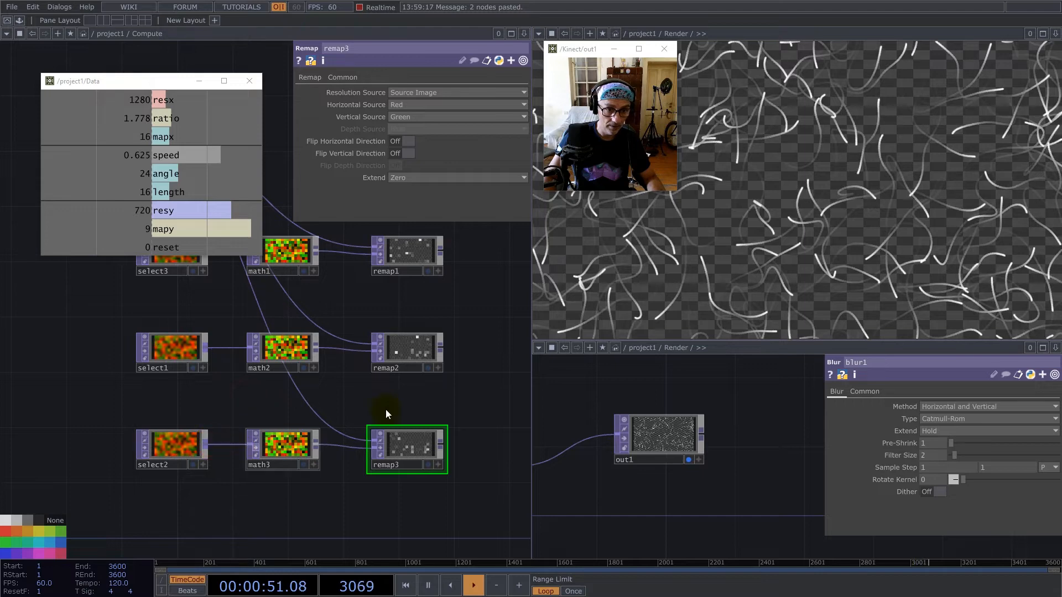
# Add a Composite TOP fed by remap1 and place it beyond remap2.
pyautogui.moveTo(386, 410); pyautogui.dragTo(296, 423)
pyautogui.scroll(-3, 294, 423)
pyautogui.scroll(10, 298, 332)
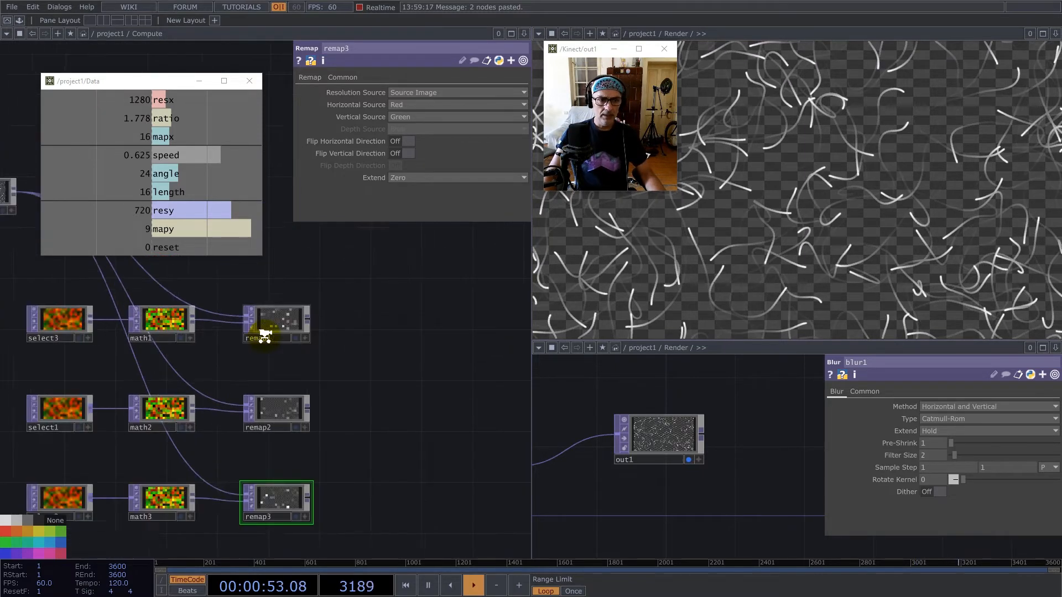
pyautogui.scroll(-2, 316, 320)
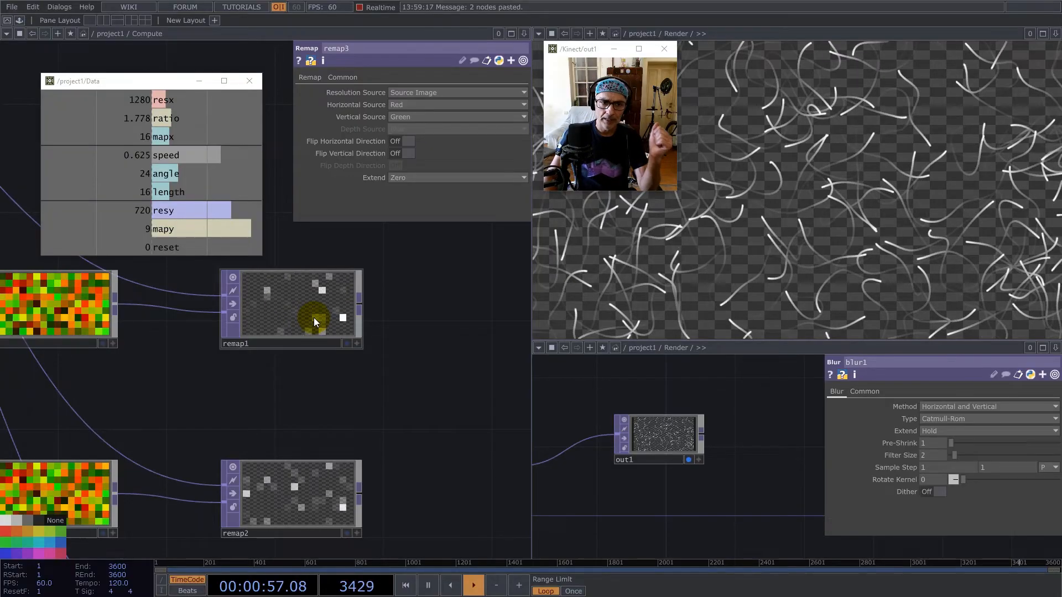
pyautogui.scroll(-3, 304, 323)
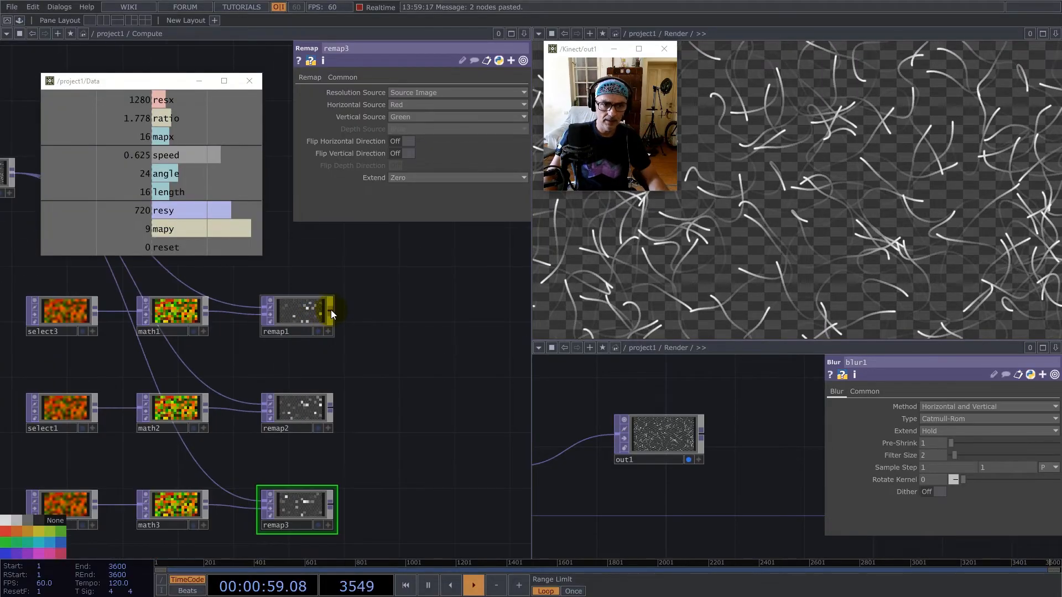
pyautogui.rightClick(331, 313)
pyautogui.write('co')
pyautogui.click(145, 293)
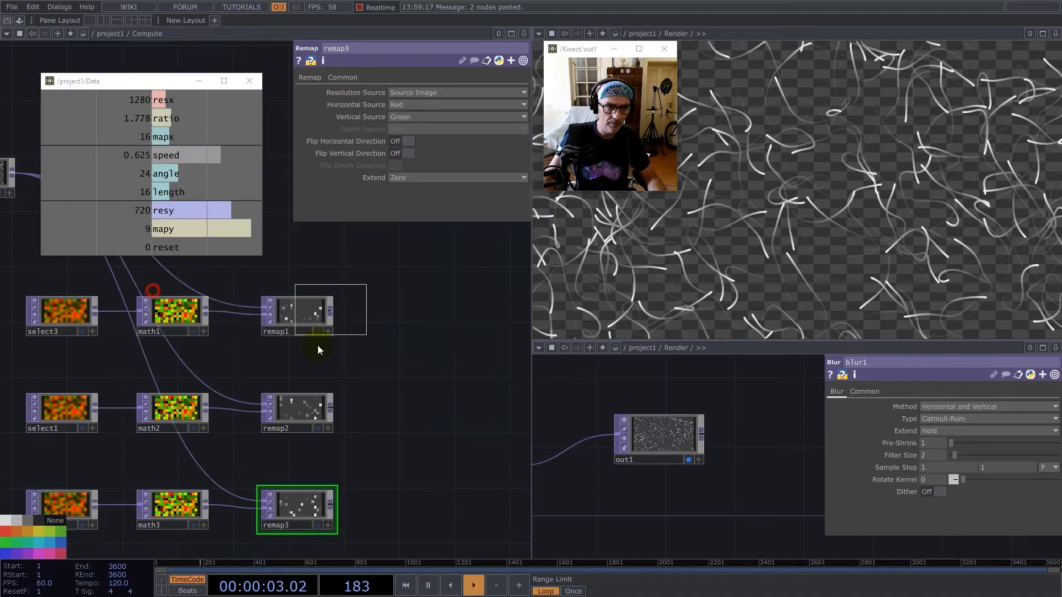
pyautogui.click(487, 412)
# Connect remap2 and remap3 to the input of comp1.
pyautogui.click(339, 412)
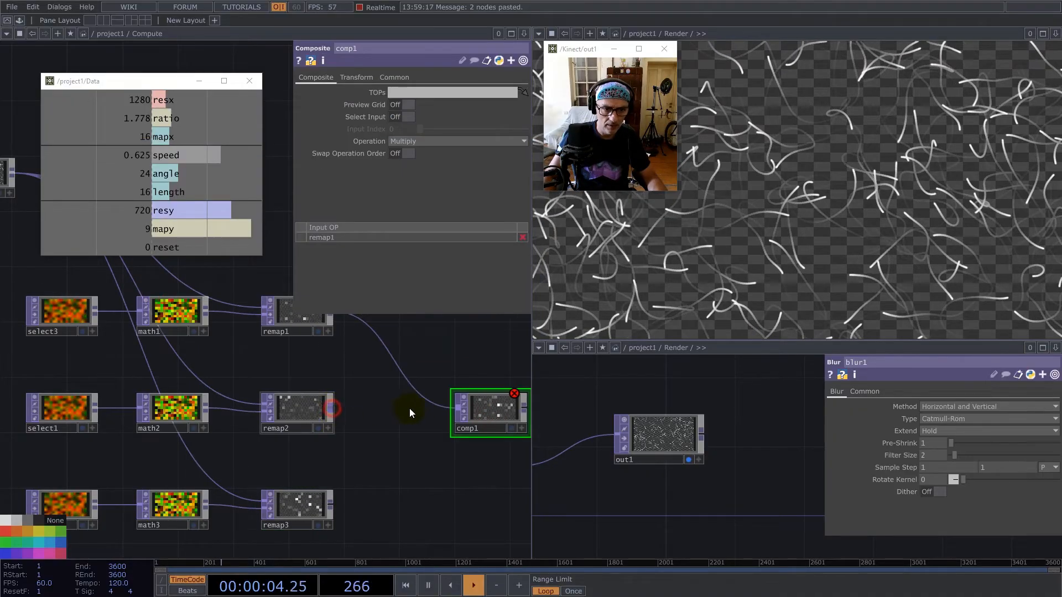
pyautogui.click(455, 411)
pyautogui.click(330, 504)
pyautogui.click(455, 410)
# Set the operation of comp1 to Maximum.
pyautogui.moveTo(436, 470); pyautogui.dragTo(283, 480)
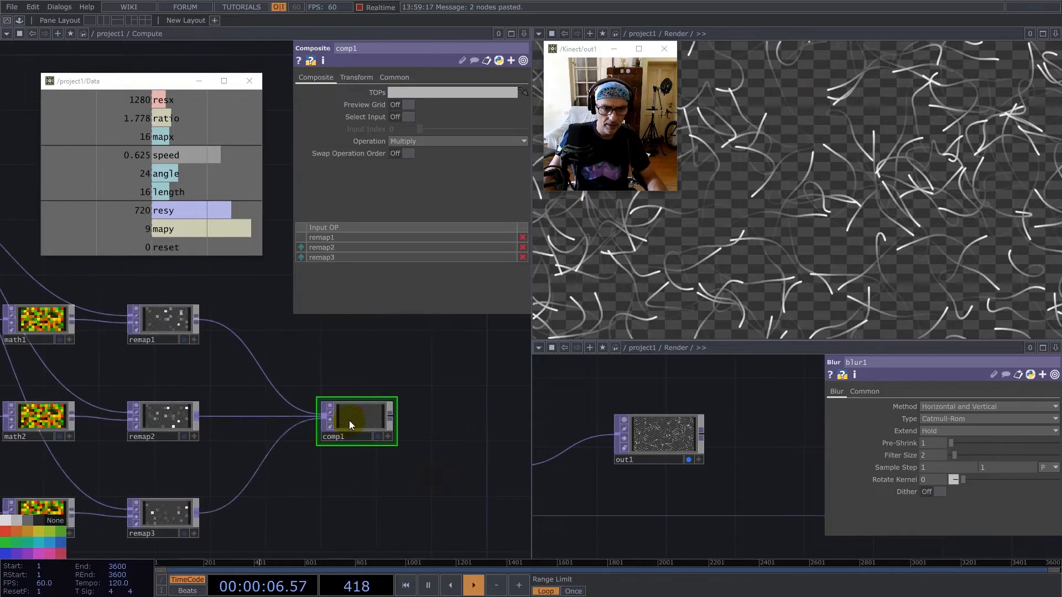
pyautogui.click(350, 417)
pyautogui.click(409, 140)
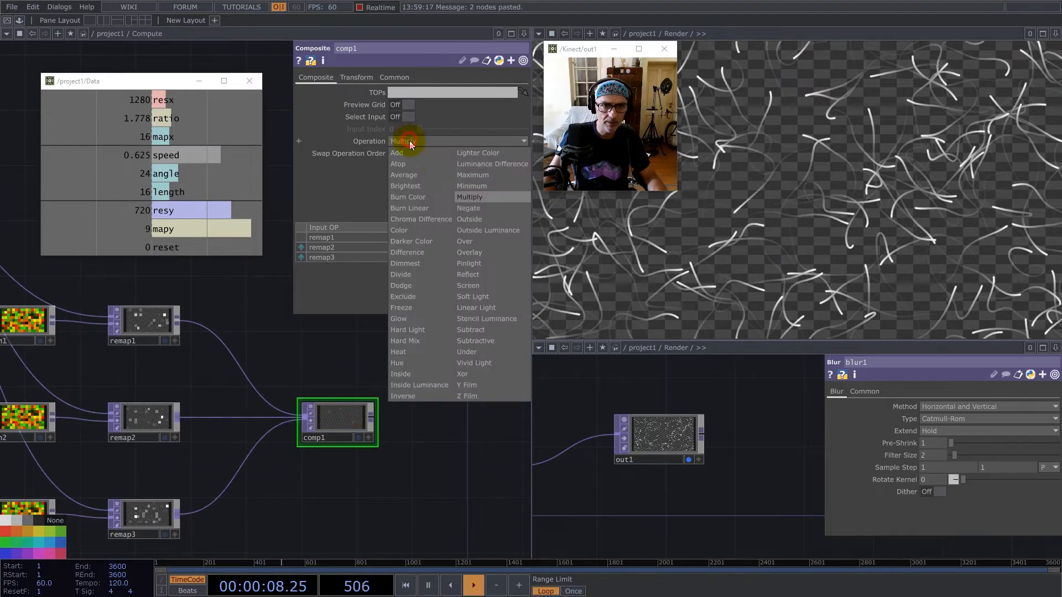
pyautogui.click(475, 174)
# Add a Difference TOP fed by comp1 and connect remap1 to its second input.
pyautogui.moveTo(399, 403); pyautogui.dragTo(341, 409)
pyautogui.rightClick(320, 423)
pyautogui.write('di')
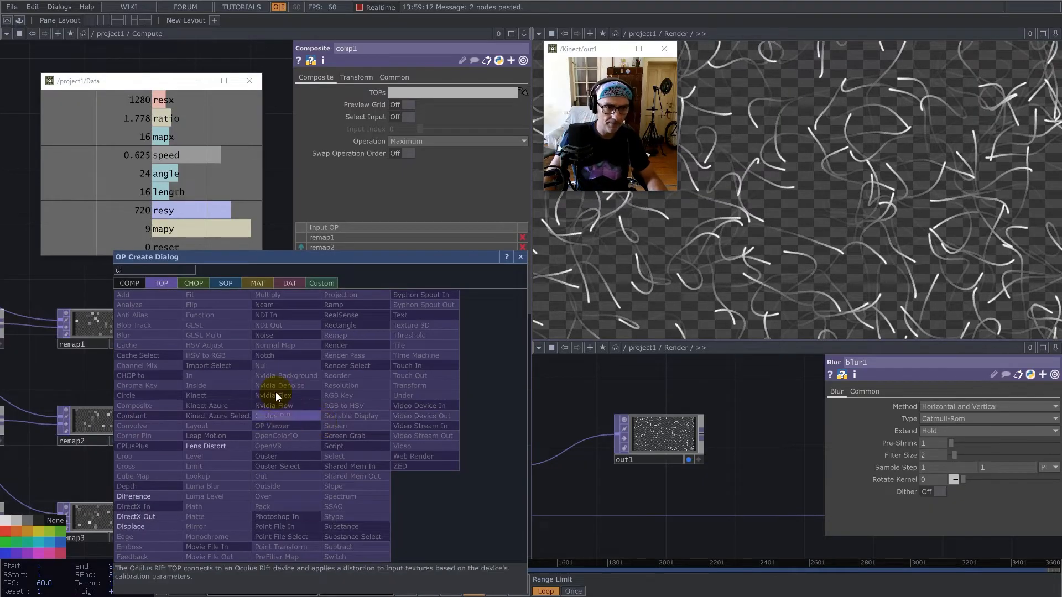
pyautogui.click(143, 495)
pyautogui.click(433, 350)
pyautogui.click(127, 326)
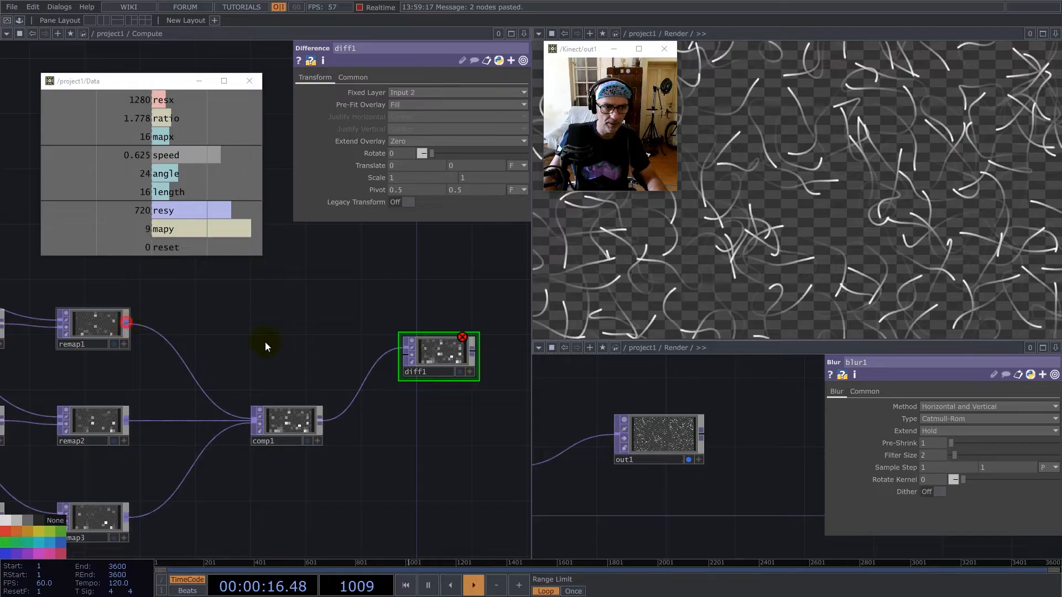
pyautogui.click(448, 358)
# Add a Math TOP after diff1 and set its Integer option to Ceiling.
pyautogui.moveTo(481, 339); pyautogui.dragTo(401, 338)
pyautogui.rightClick(394, 351)
pyautogui.write('ma')
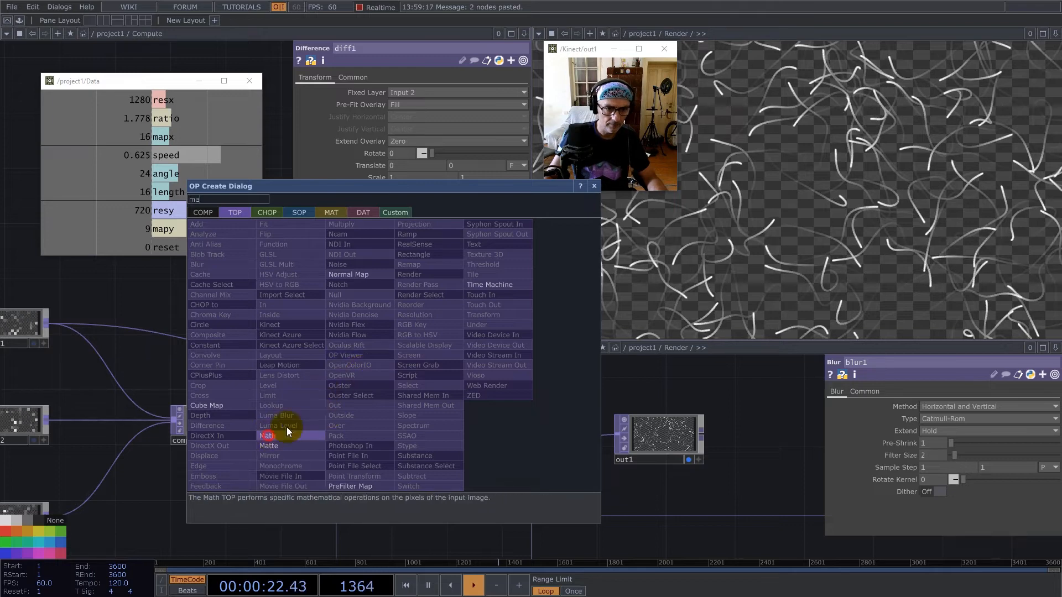
pyautogui.click(268, 436)
pyautogui.click(442, 357)
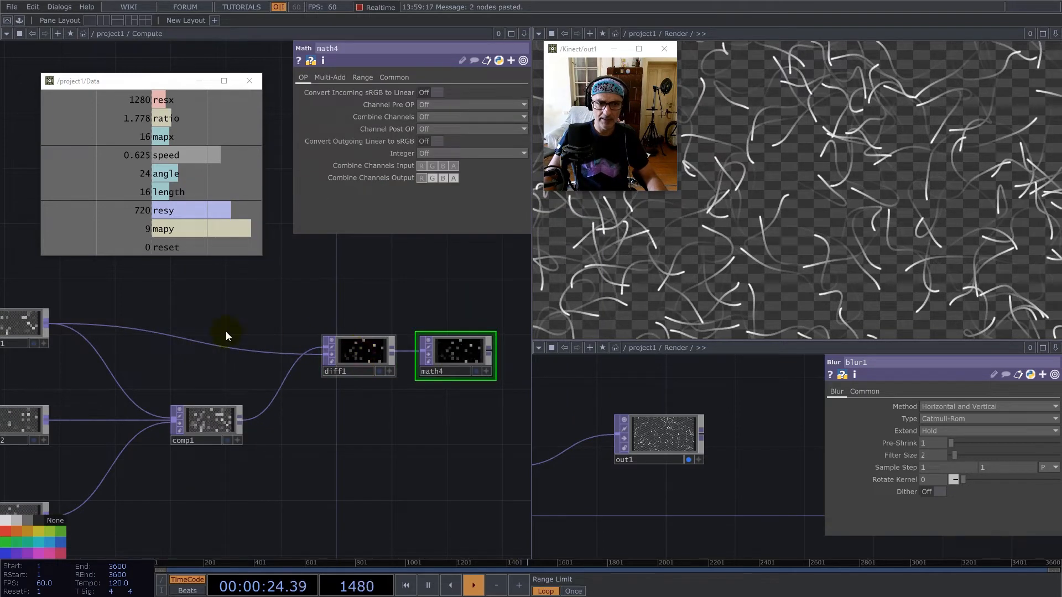
pyautogui.click(215, 345)
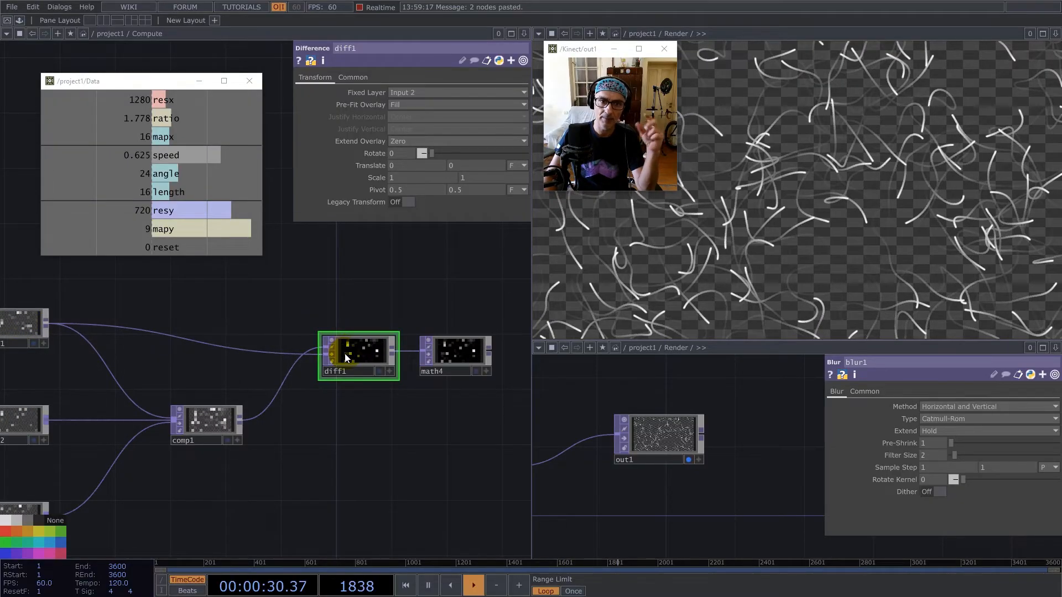
pyautogui.click(443, 359)
pyautogui.click(439, 150)
pyautogui.click(433, 175)
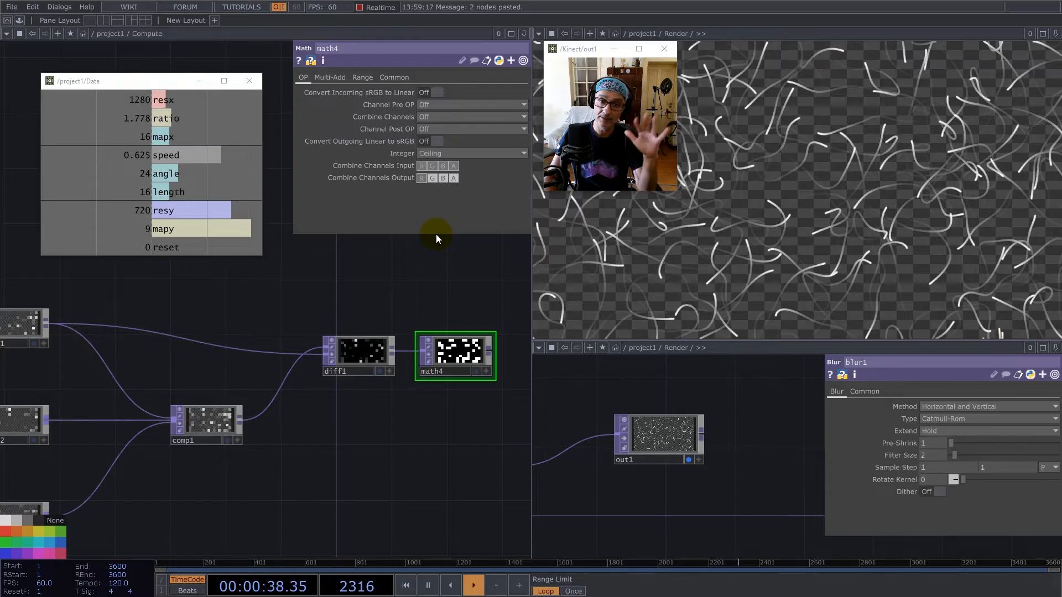
# Add a Level TOP after math4, set its Invert to 1 and place it close beside math4.
pyautogui.scroll(-4, 338, 321)
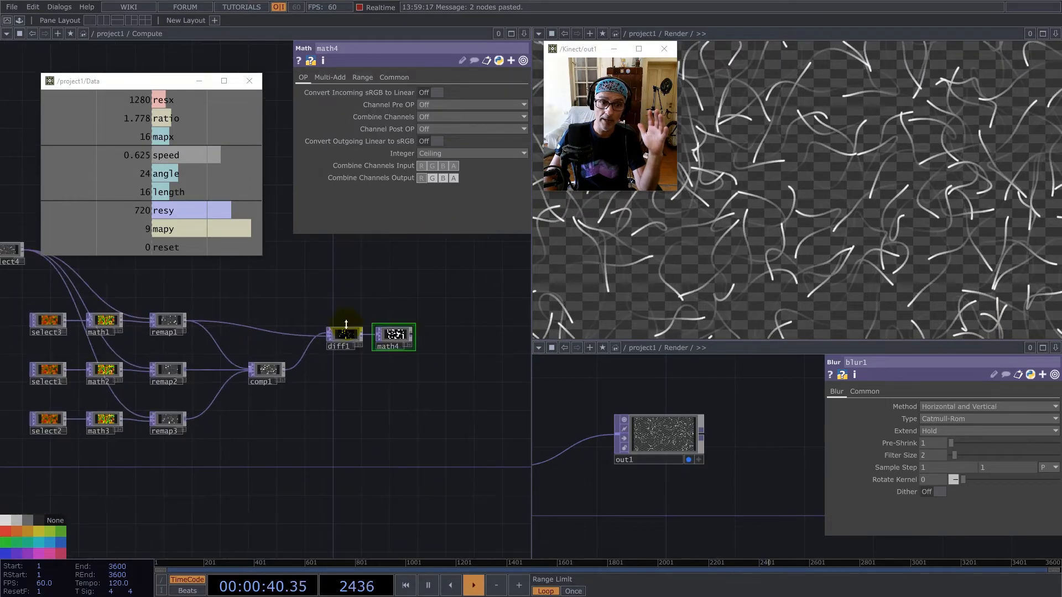
pyautogui.rightClick(413, 334)
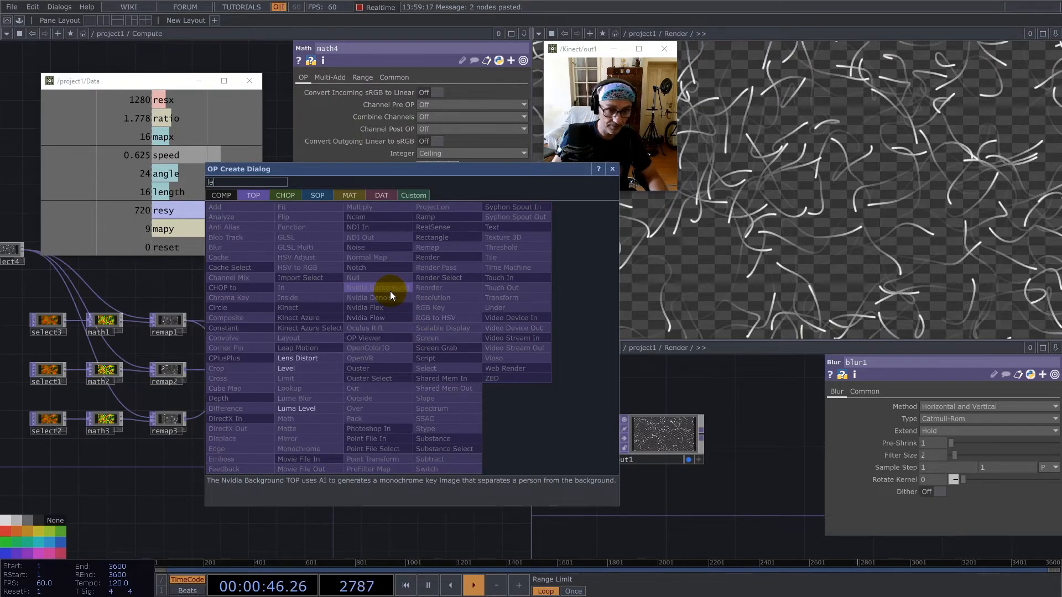
pyautogui.click(303, 366)
pyautogui.click(474, 332)
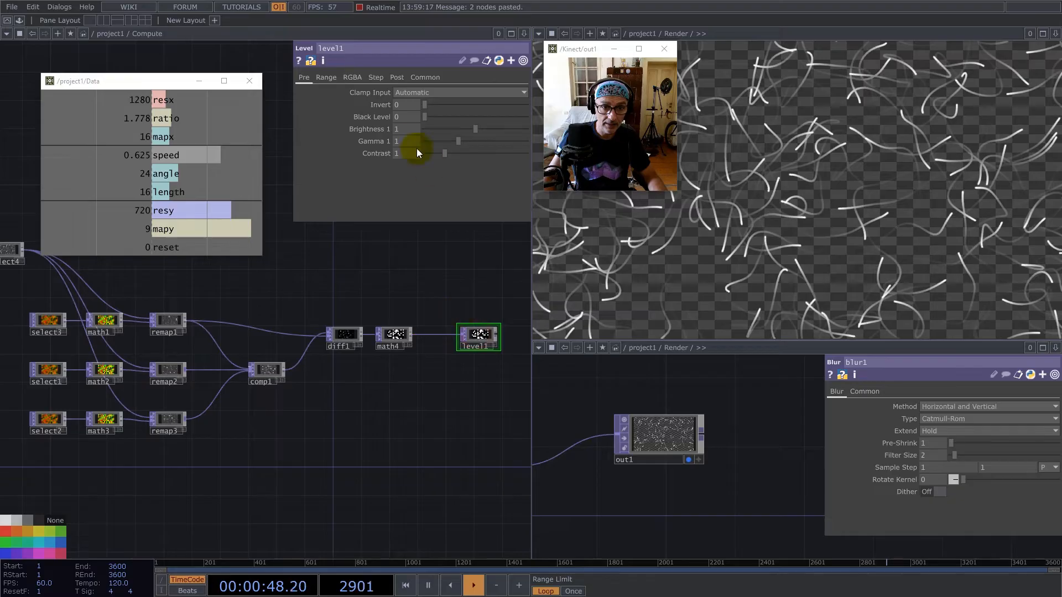
pyautogui.click(426, 105)
pyautogui.moveTo(466, 104); pyautogui.dragTo(532, 106)
pyautogui.moveTo(477, 334); pyautogui.dragTo(442, 335)
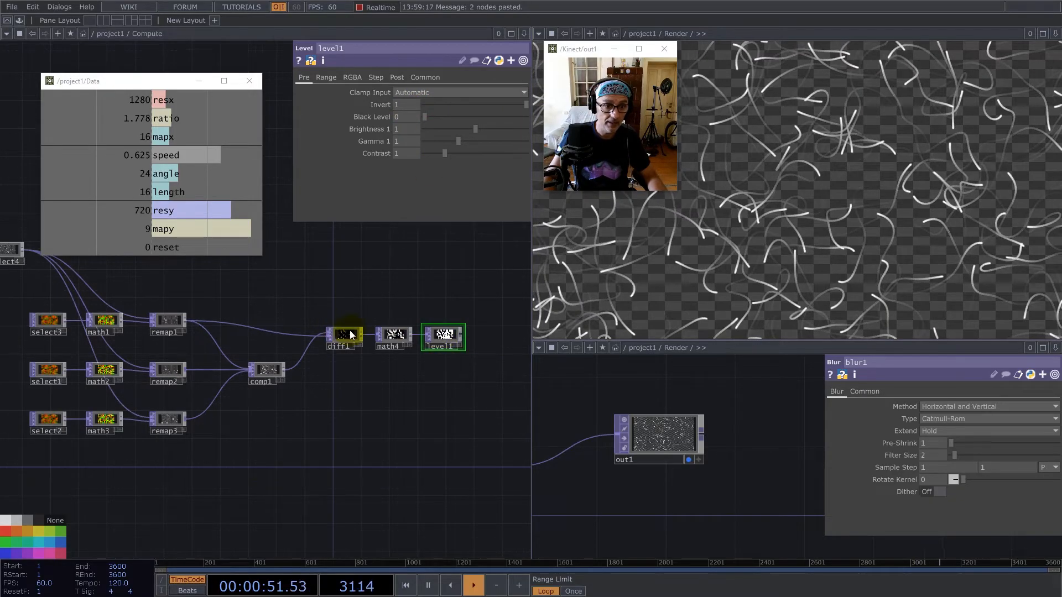
# Set Input Smoothness and Viewer Smoothness to Nearest Pixel for all operators in the Compute network.
pyautogui.click(398, 334)
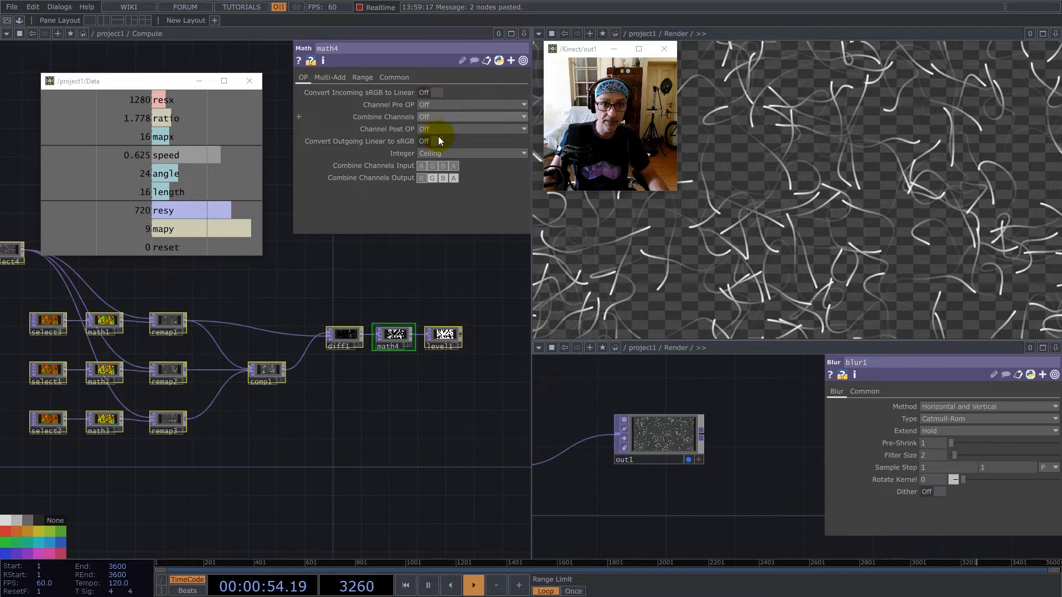
pyautogui.click(392, 78)
pyautogui.click(459, 153)
pyautogui.click(459, 176)
pyautogui.click(459, 177)
pyautogui.click(459, 200)
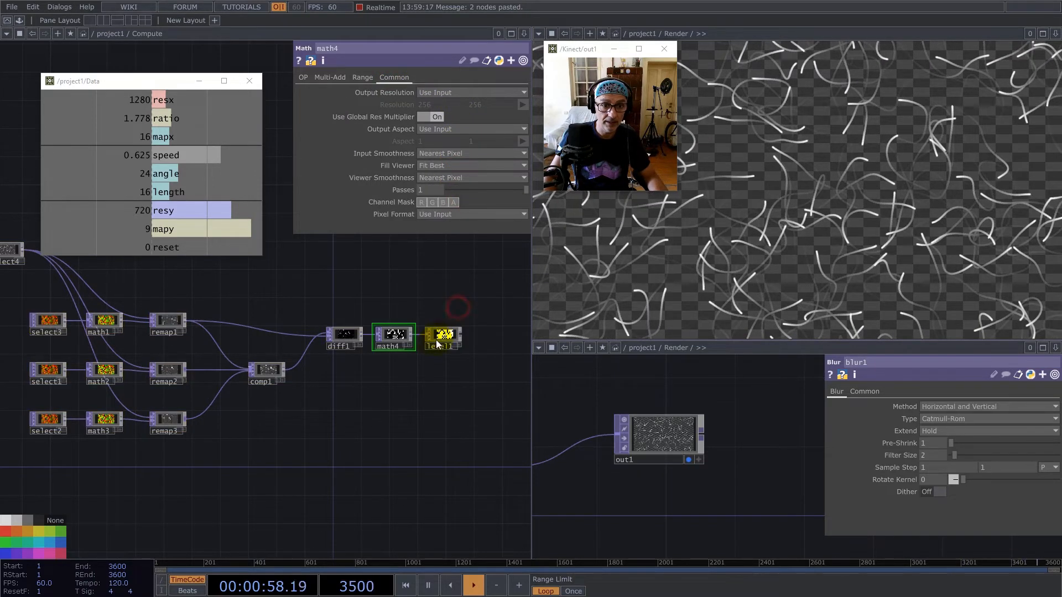
# Duplicate diff1, math4 and level1 into remap2's row and connect remap2 to the copied Difference TOP.
pyautogui.moveTo(463, 374); pyautogui.dragTo(330, 300)
pyautogui.hotkey('ctrl', 'c')
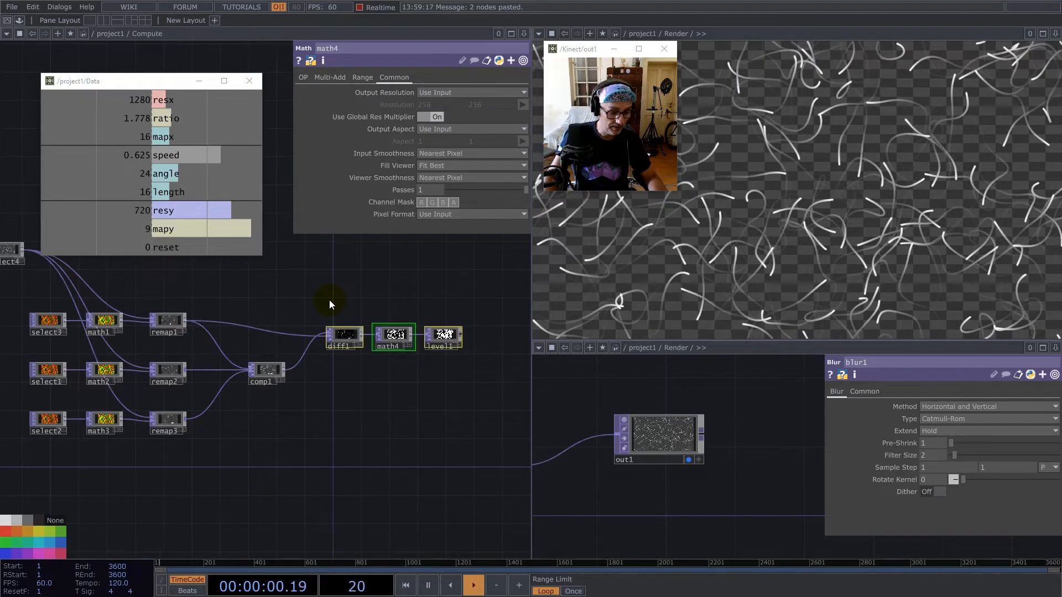
pyautogui.hotkey('ctrl', 'v')
pyautogui.click(314, 423)
pyautogui.click(188, 369)
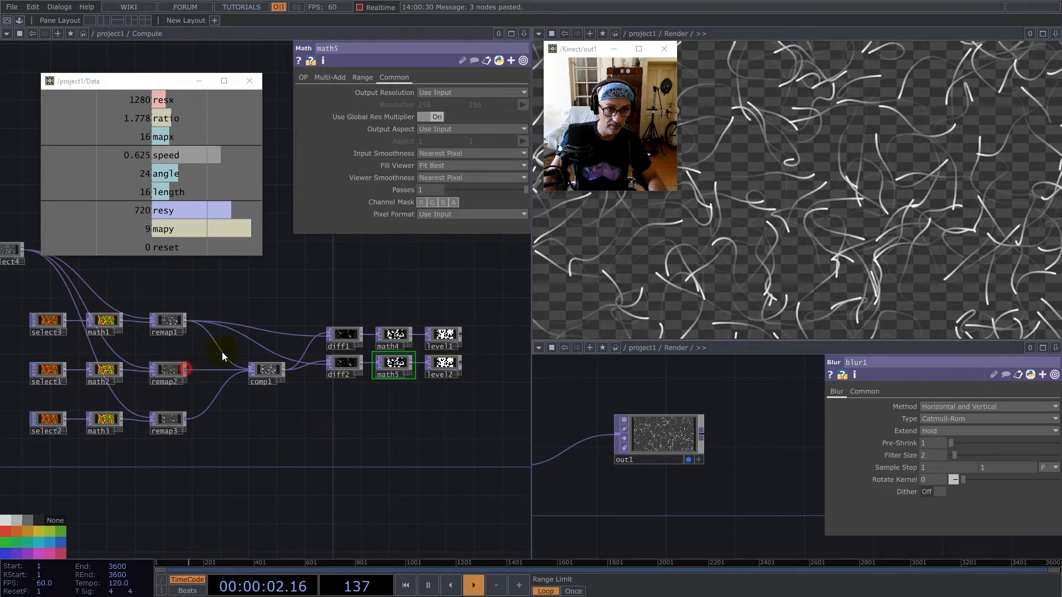
pyautogui.click(245, 338)
pyautogui.moveTo(492, 416); pyautogui.dragTo(351, 364, button='right')
pyautogui.moveTo(342, 363); pyautogui.dragTo(342, 379)
# Duplicate diff2, math5 and level2 into remap3's row and connect remap3 to diff3.
pyautogui.hotkey('ctrl', 'c')
pyautogui.hotkey('ctrl', 'v')
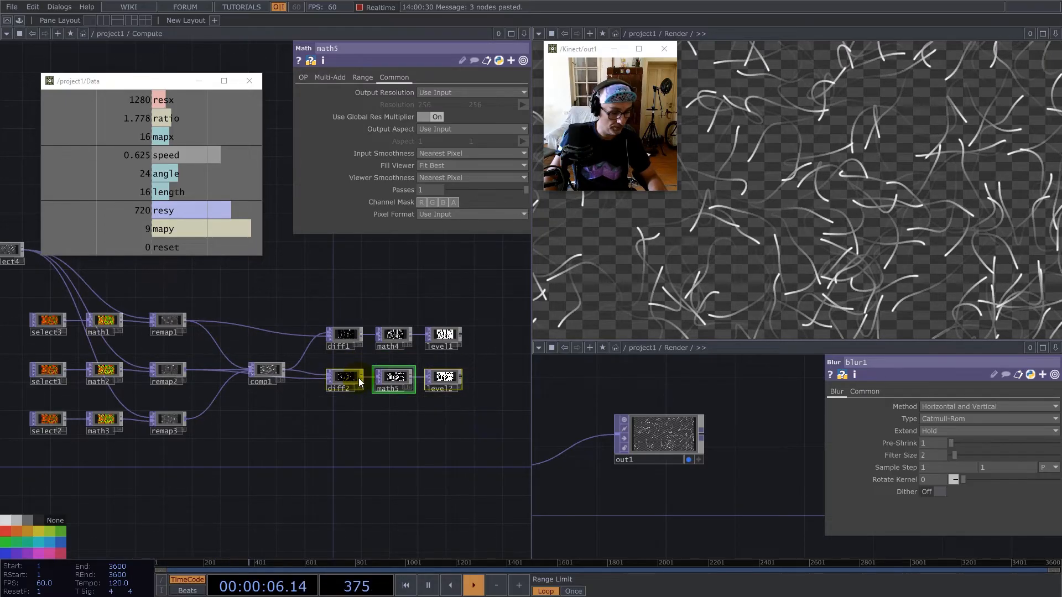
pyautogui.click(344, 406)
pyautogui.moveTo(344, 404); pyautogui.dragTo(344, 425)
pyautogui.click(241, 435)
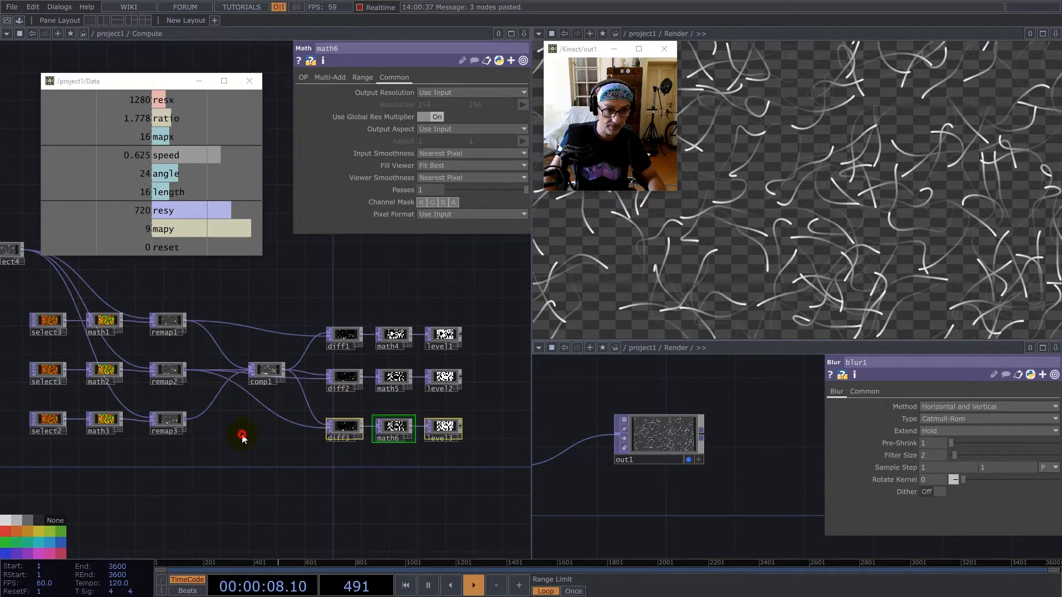
pyautogui.click(186, 418)
pyautogui.click(329, 426)
# Add a Select TOP above the diff1 row in the Compute network.
pyautogui.click(482, 387)
pyautogui.moveTo(483, 386); pyautogui.dragTo(456, 405)
pyautogui.scroll(3, 438, 377)
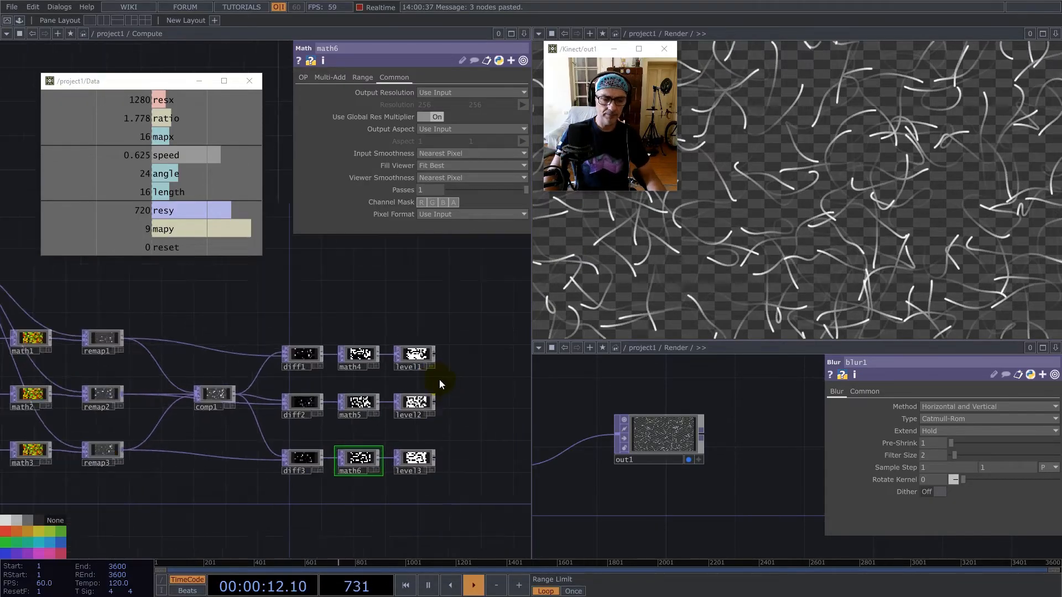
pyautogui.scroll(5, 422, 360)
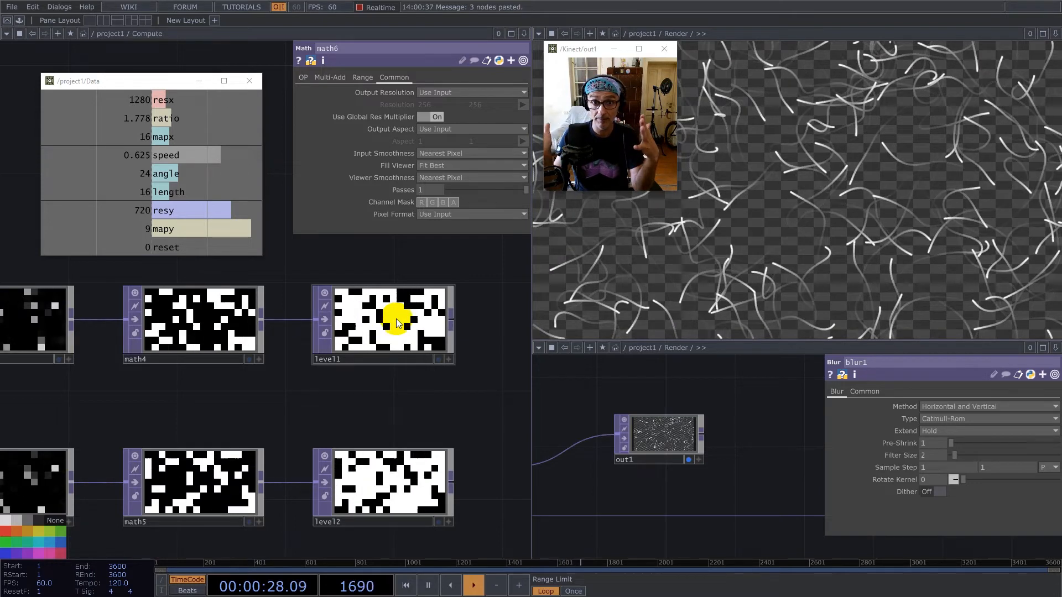
pyautogui.scroll(-7, 395, 327)
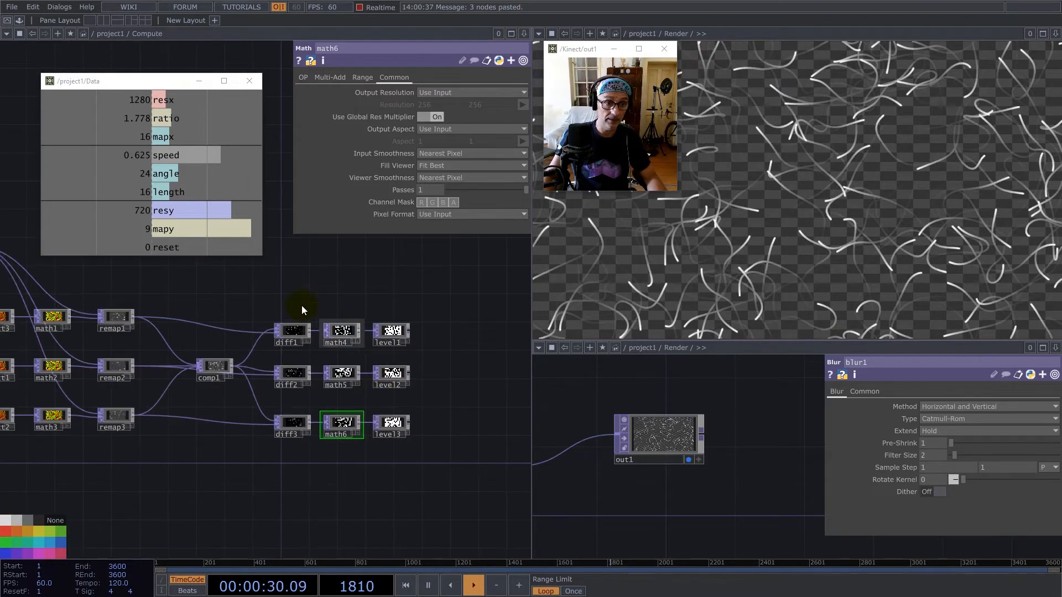
pyautogui.moveTo(301, 297); pyautogui.dragTo(332, 361)
pyautogui.scroll(-1, 389, 367)
pyautogui.press('Tab')
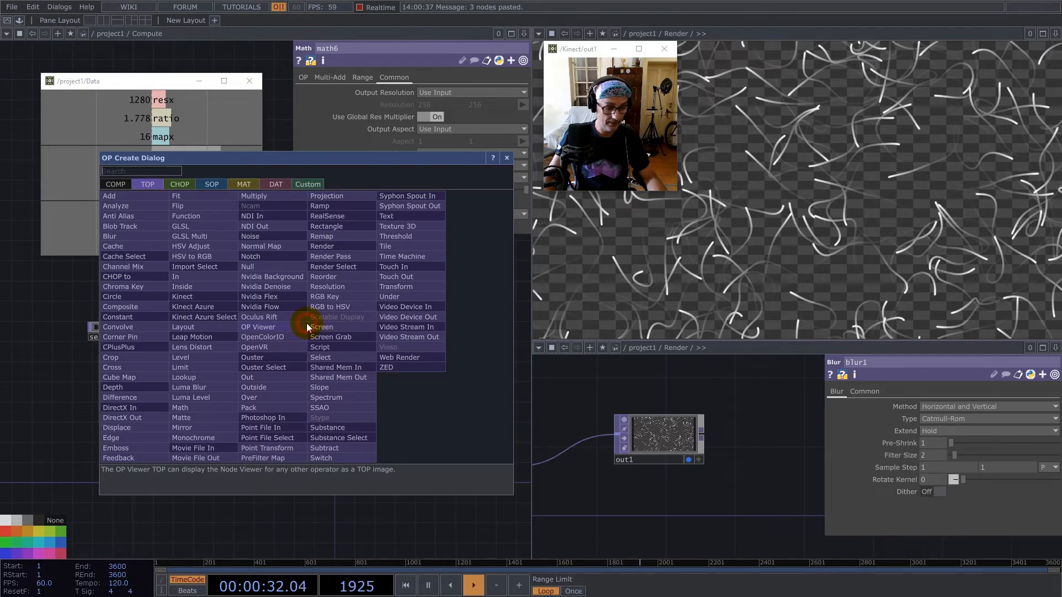
pyautogui.write('se')
pyautogui.click(327, 356)
pyautogui.click(354, 341)
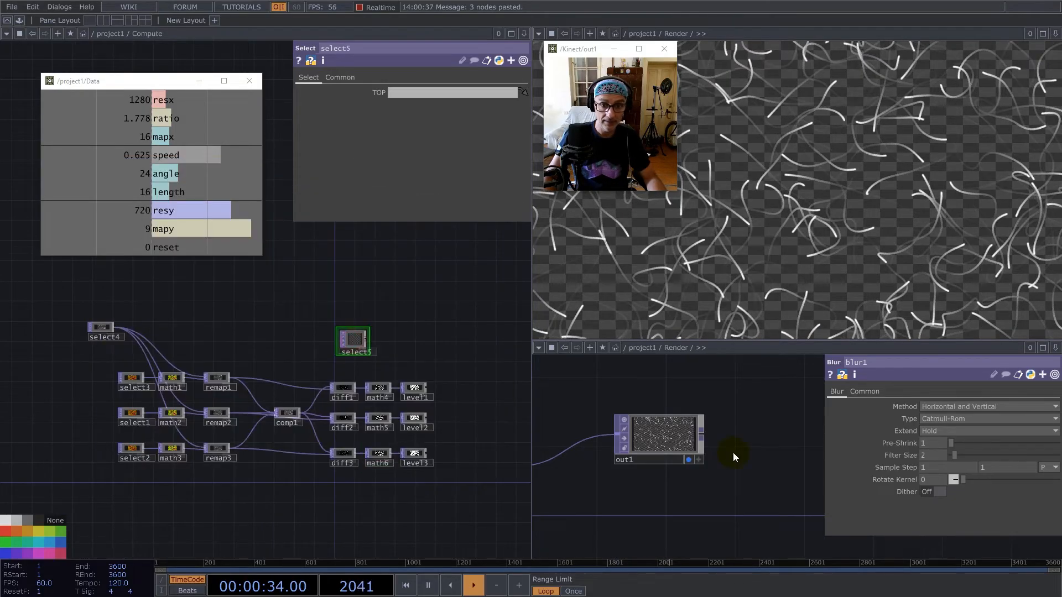
# Set select5's source TOP to the out1 operator of the Engine component.
pyautogui.press('u')
pyautogui.scroll(-8, 704, 459)
pyautogui.scroll(5, 703, 485)
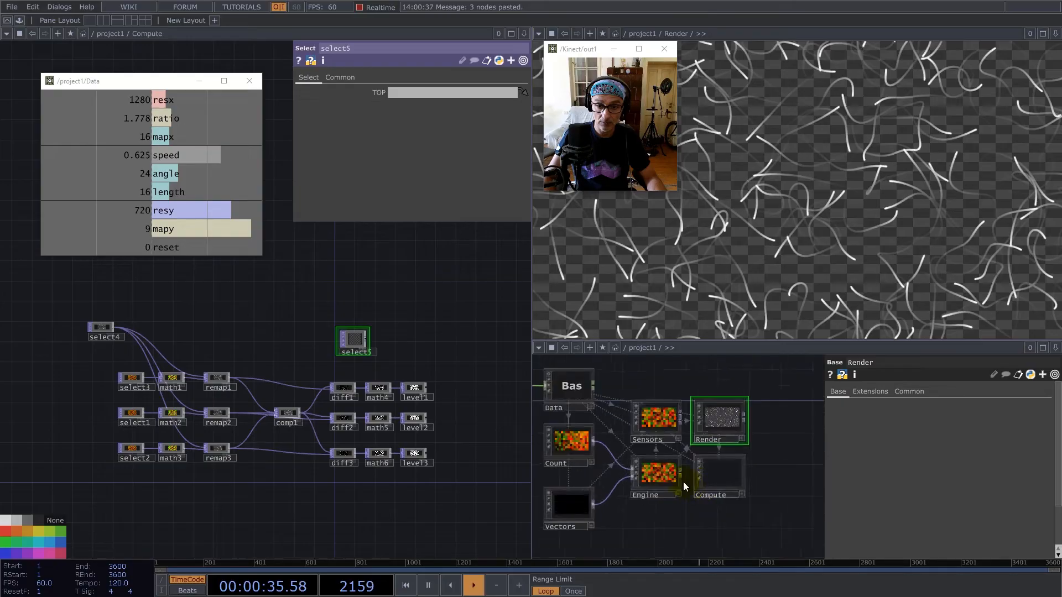
pyautogui.click(659, 470)
pyautogui.press('i')
pyautogui.moveTo(798, 447); pyautogui.dragTo(457, 97)
# Add a Subtract TOP fed by select3 and place it beside select5.
pyautogui.scroll(5, 366, 332)
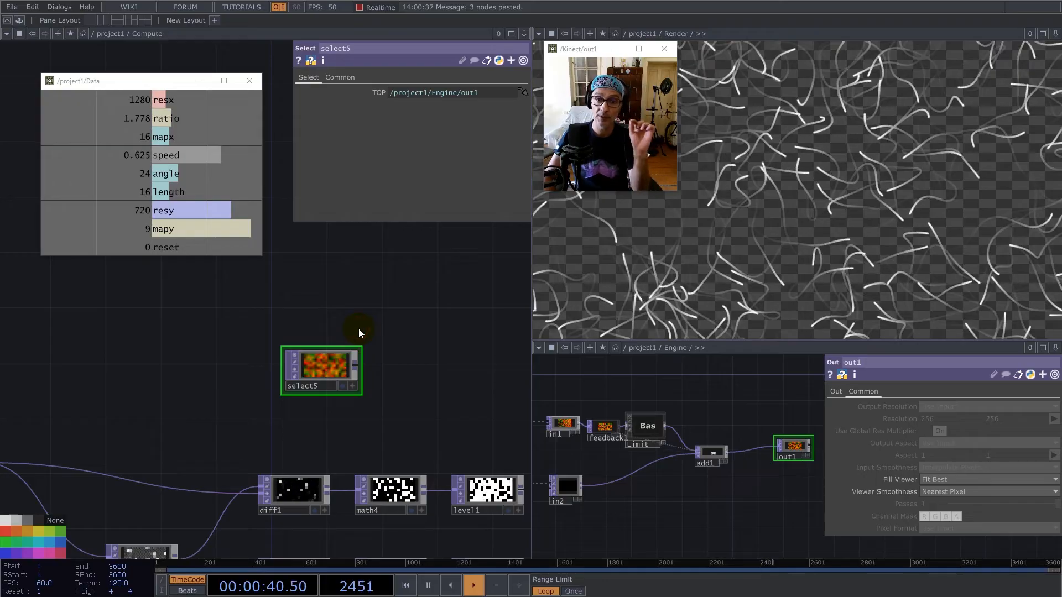
pyautogui.scroll(-6, 412, 341)
pyautogui.scroll(5, 213, 408)
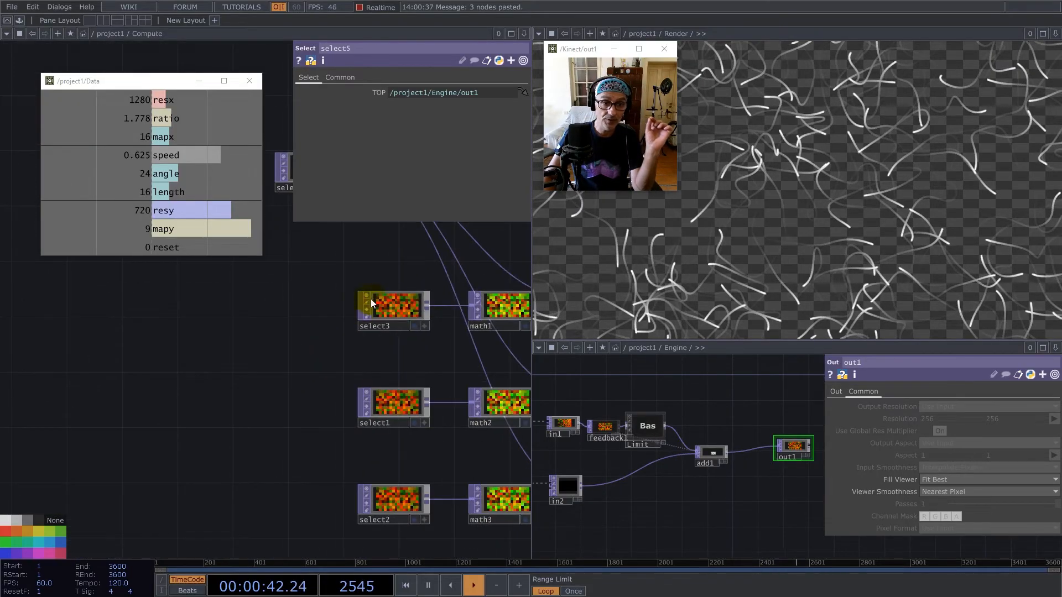
pyautogui.scroll(-3, 114, 393)
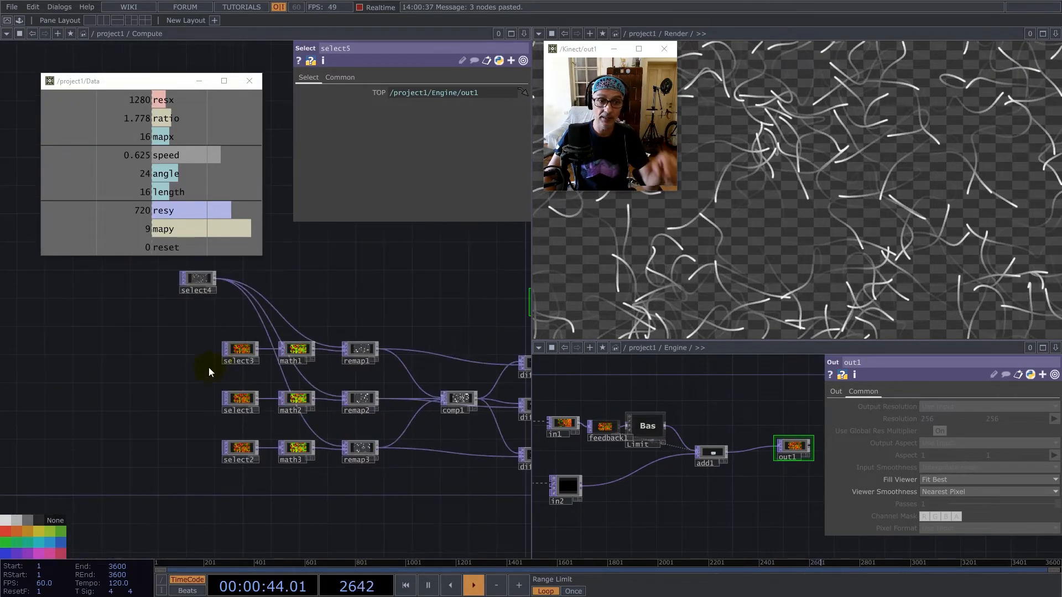
pyautogui.rightClick(258, 347)
pyautogui.write('su')
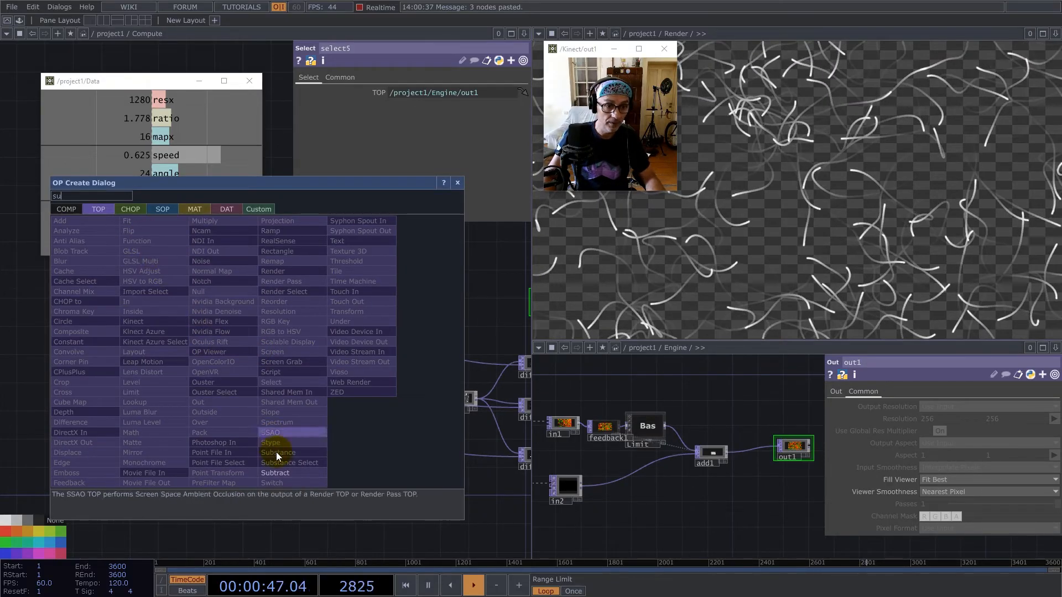
pyautogui.click(275, 473)
pyautogui.scroll(-5, 156, 368)
pyautogui.scroll(5, 332, 347)
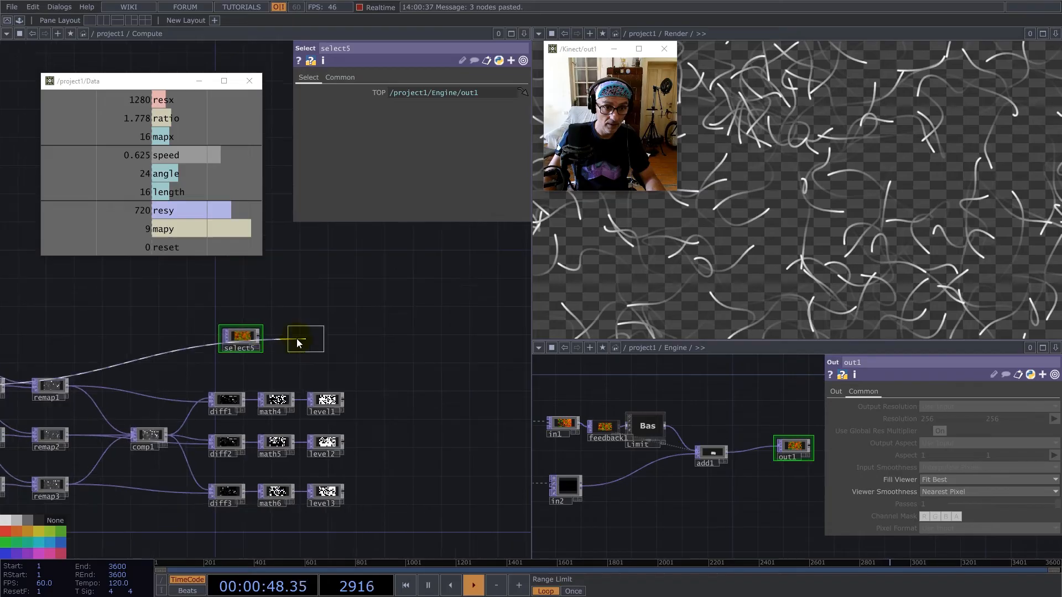
pyautogui.click(297, 338)
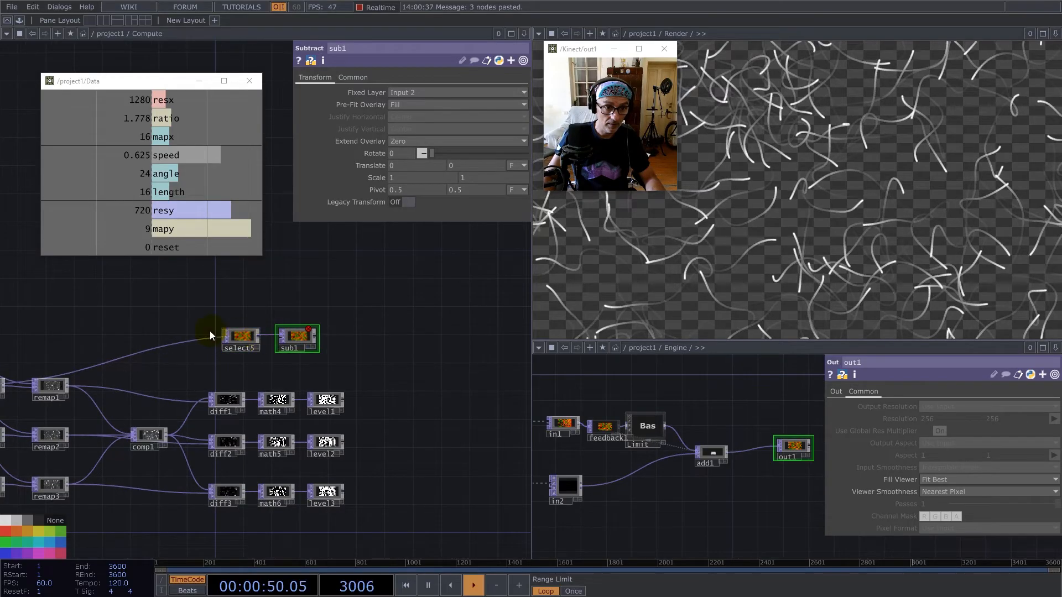
# Move select5 off the incoming wire and connect it to sub1's second input.
pyautogui.scroll(5, 238, 336)
pyautogui.moveTo(218, 307); pyautogui.dragTo(192, 254)
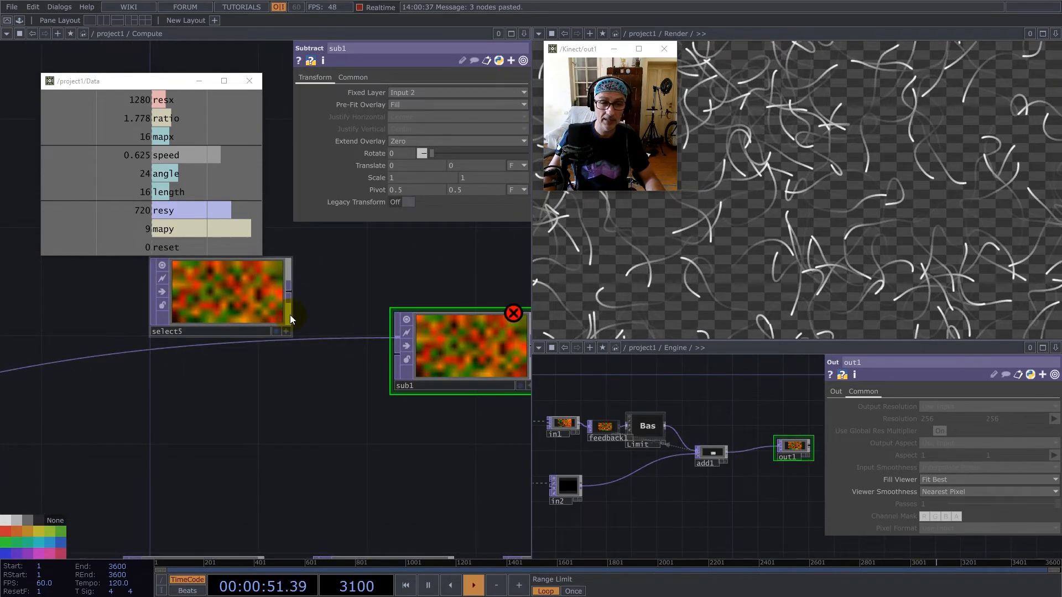
pyautogui.click(289, 291)
pyautogui.click(397, 354)
pyautogui.scroll(-5, 351, 336)
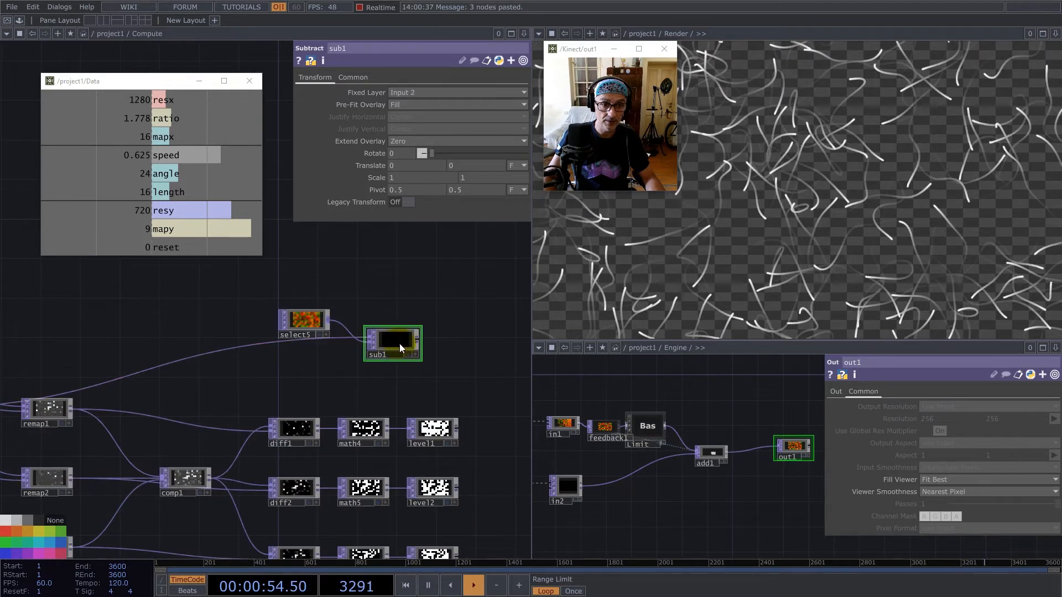
# Move select5 and sub1 together so that they sit above and beyond the level operators.
pyautogui.scroll(-1, 388, 258)
pyautogui.moveTo(313, 264); pyautogui.dragTo(390, 302, button='right')
pyautogui.moveTo(389, 302); pyautogui.dragTo(450, 296)
pyautogui.click(467, 349)
pyautogui.scroll(4, 391, 320)
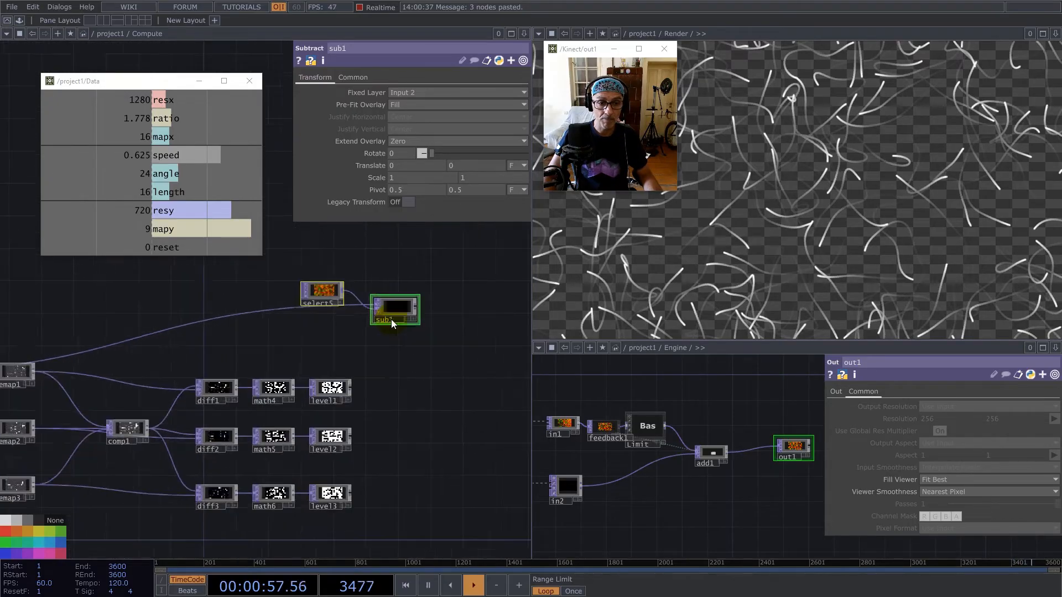
# Add a Multiply TOP fed by level1, connect sub1 to it and place it in level1's row.
pyautogui.rightClick(341, 401)
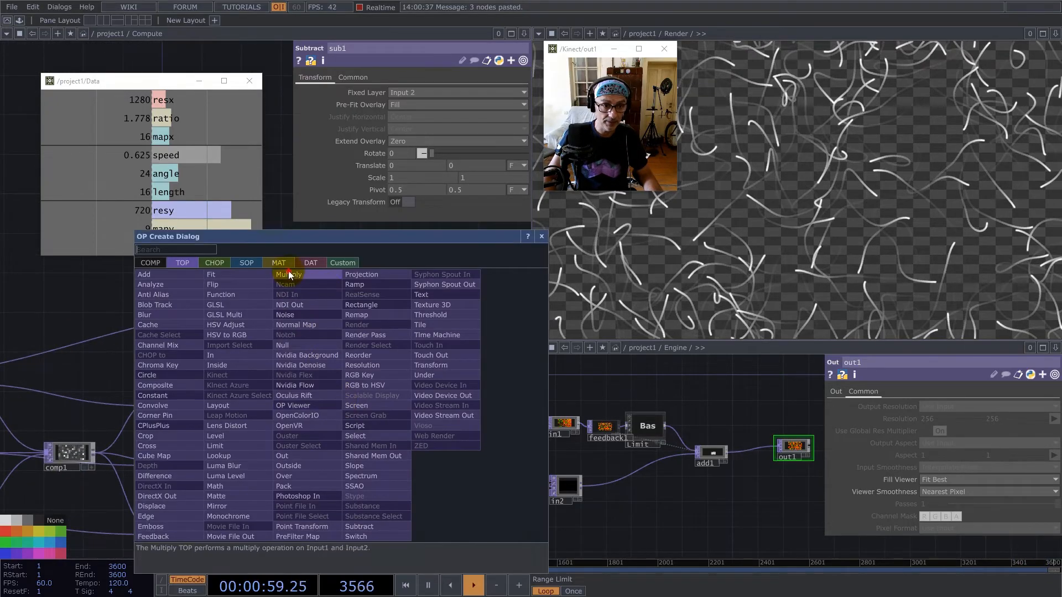
pyautogui.click(287, 271)
pyautogui.click(464, 366)
pyautogui.moveTo(422, 305); pyautogui.dragTo(437, 367)
pyautogui.moveTo(455, 363); pyautogui.dragTo(454, 413)
pyautogui.click(476, 332)
pyautogui.moveTo(432, 303); pyautogui.dragTo(364, 275)
pyautogui.moveTo(369, 355); pyautogui.dragTo(367, 344)
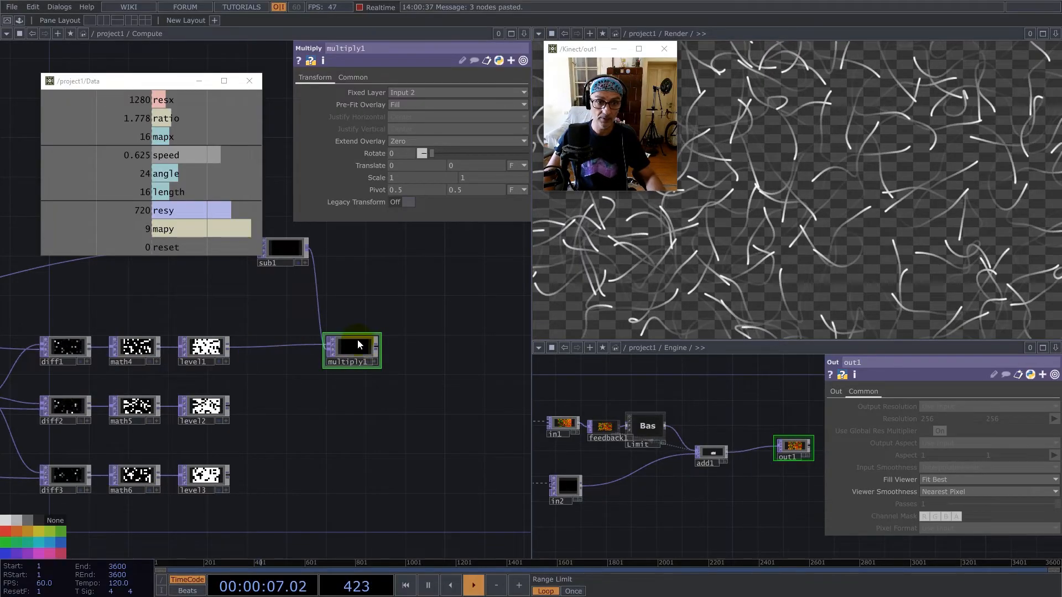
# Add an Out TOP fed by multiply1 and place it well beyond it.
pyautogui.rightClick(378, 347)
pyautogui.write('out')
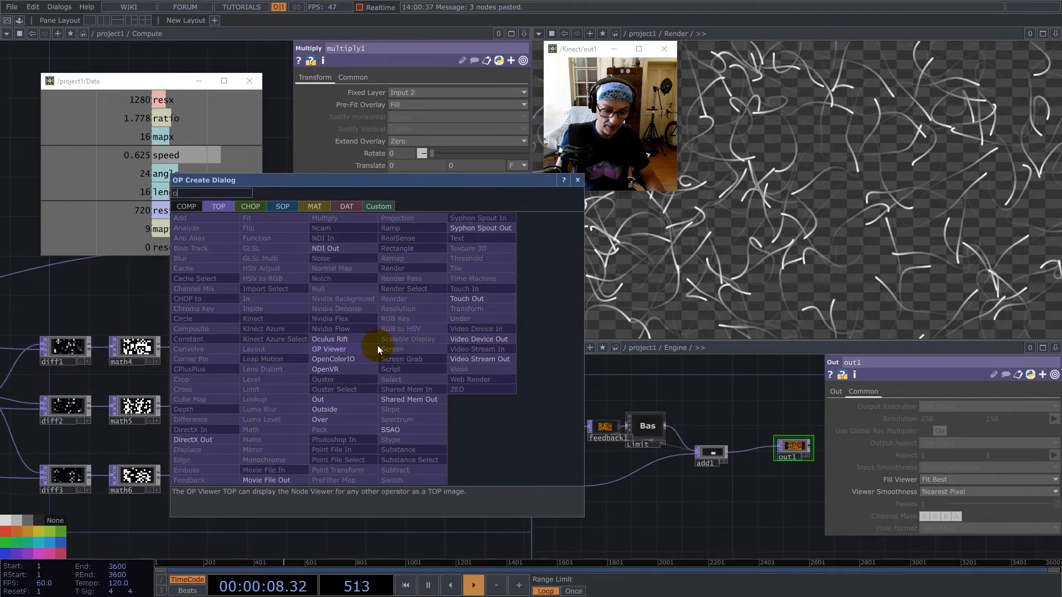
pyautogui.click(324, 399)
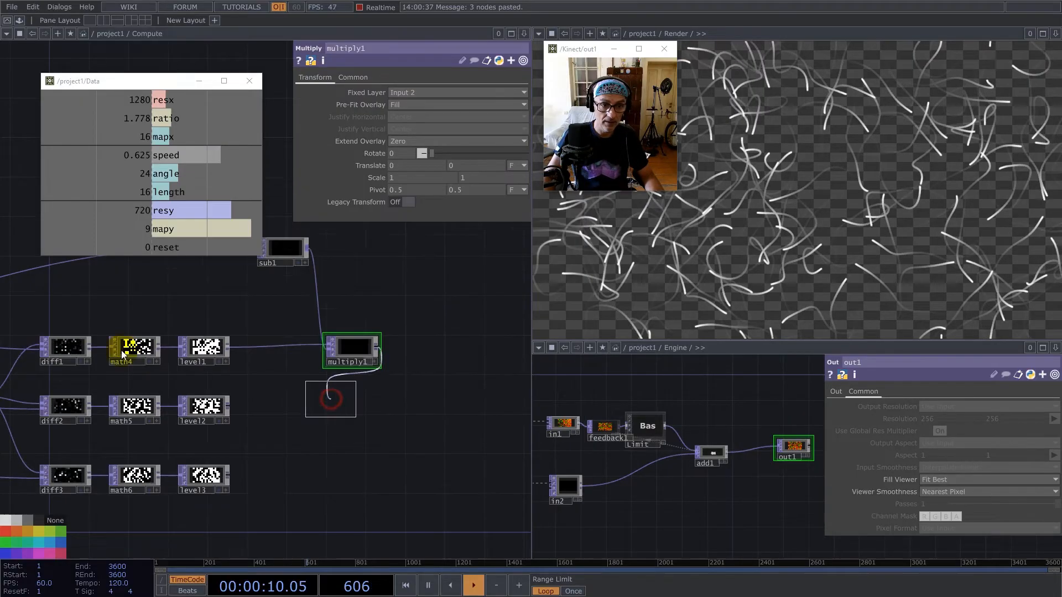
pyautogui.scroll(-3, 387, 362)
pyautogui.click(422, 361)
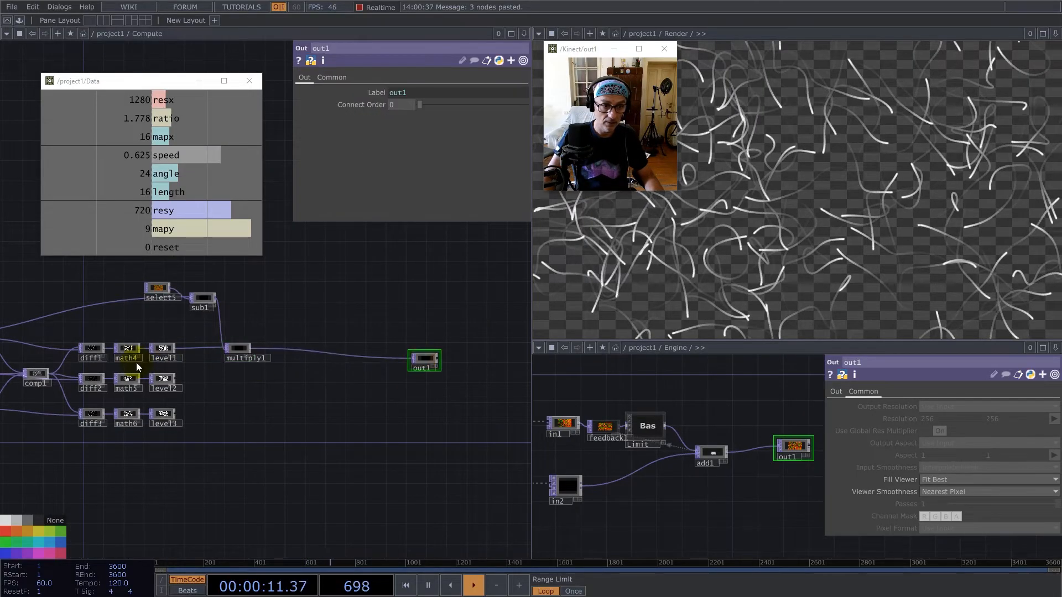
# Duplicate multiply1, place the copy in level2's row and connect level2 to its first input.
pyautogui.scroll(5, 256, 351)
pyautogui.scroll(-2, 311, 358)
pyautogui.scroll(-3, 312, 357)
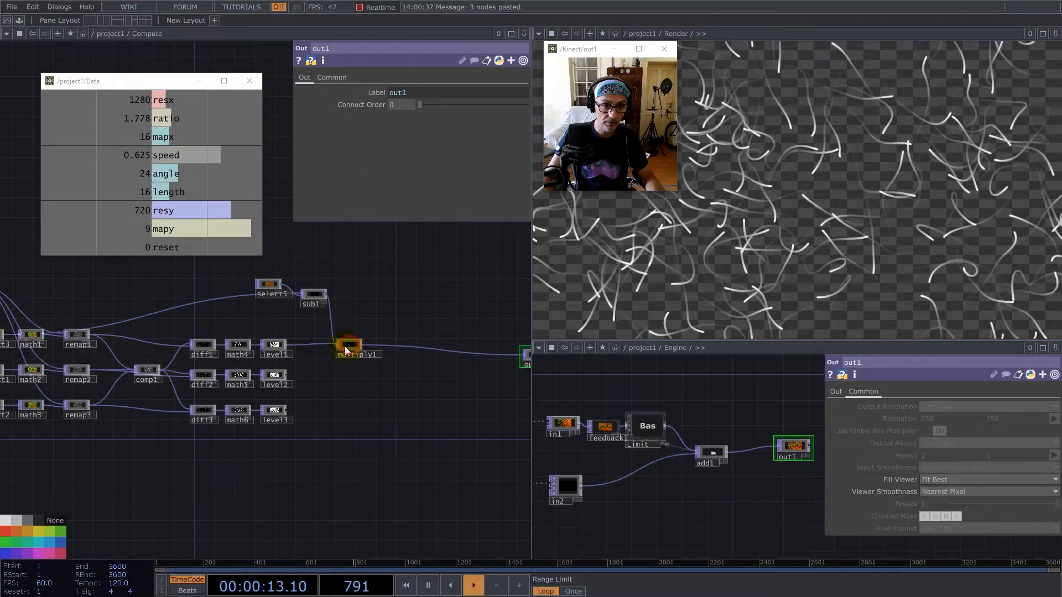
pyautogui.click(344, 348)
pyautogui.scroll(5, 343, 348)
pyautogui.hotkey('ctrl', 'c')
pyautogui.hotkey('ctrl', 'v')
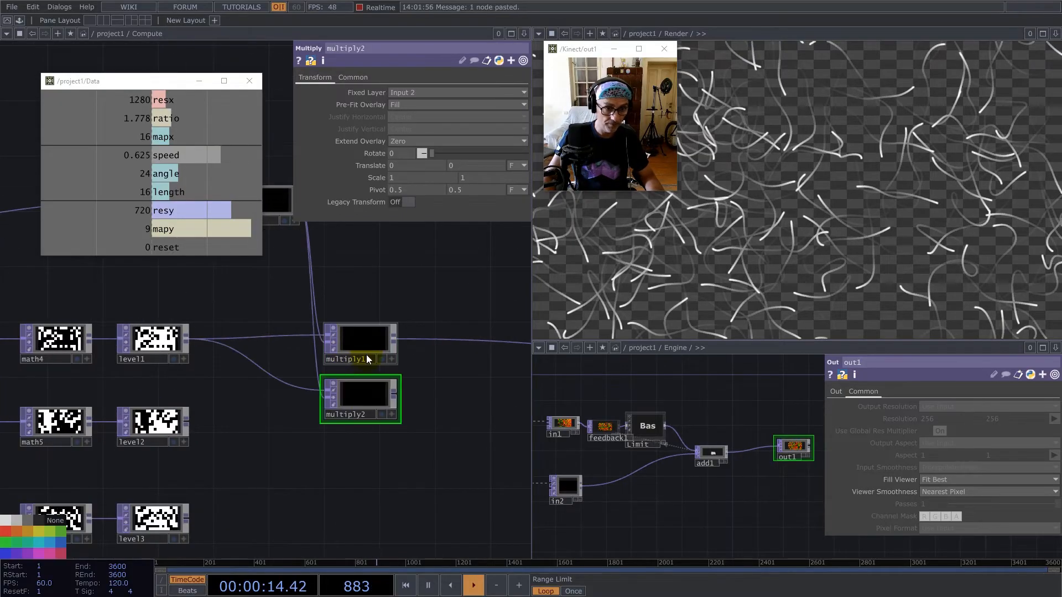
pyautogui.click(357, 423)
pyautogui.click(187, 421)
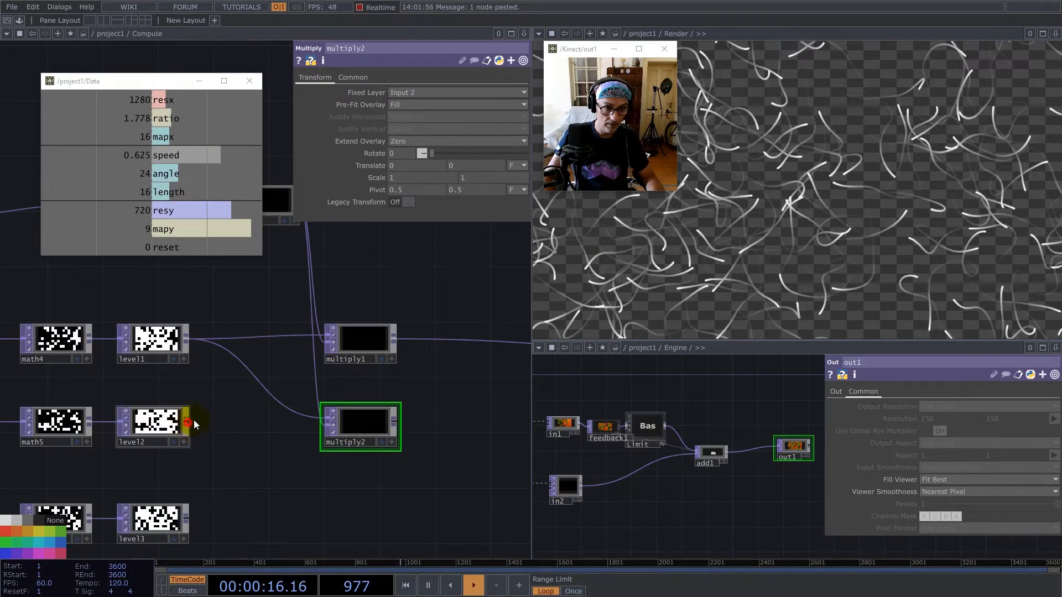
pyautogui.click(374, 429)
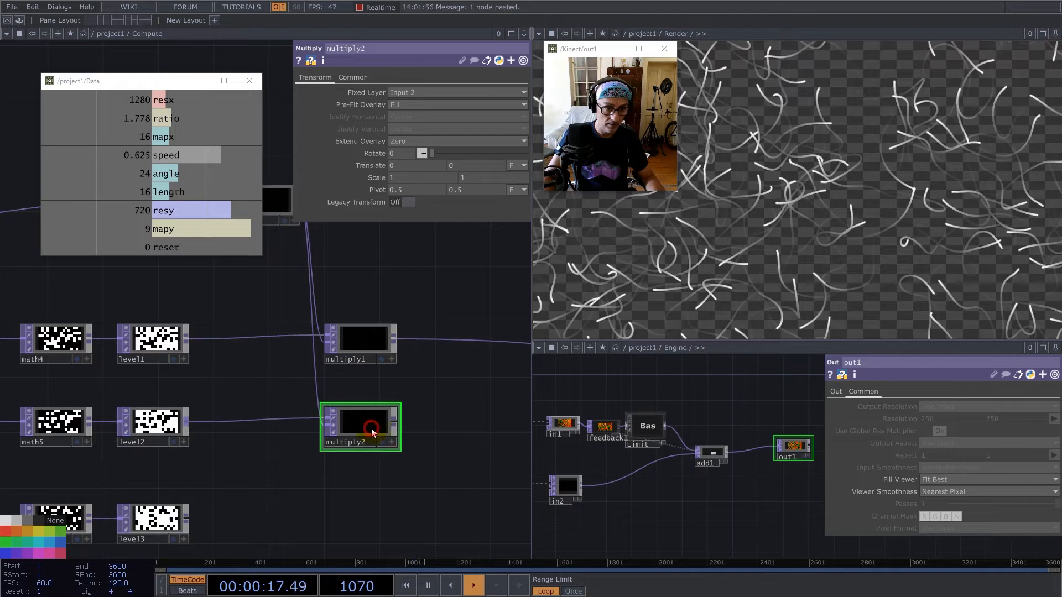
# Duplicate multiply2, place the copy in level3's row and connect level3 to its first input.
pyautogui.hotkey('ctrl', 'c')
pyautogui.hotkey('ctrl', 'v')
pyautogui.moveTo(352, 485); pyautogui.dragTo(337, 511)
pyautogui.moveTo(247, 498); pyautogui.dragTo(271, 442)
pyautogui.click(212, 463)
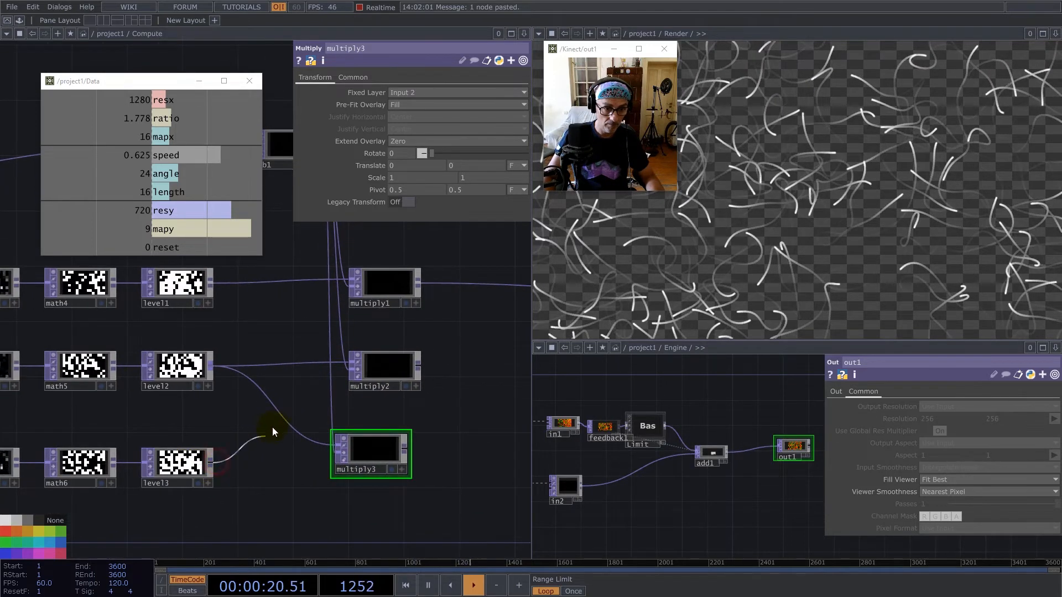
pyautogui.click(377, 449)
pyautogui.moveTo(376, 446)
pyautogui.mouseDown()
pyautogui.moveTo(400, 463)
pyautogui.moveTo(390, 459)
pyautogui.mouseUp()
# Move the three multiply operators together farther away from the level operators.
pyautogui.scroll(-3, 387, 455)
pyautogui.moveTo(369, 284); pyautogui.dragTo(435, 497, button='right')
pyautogui.moveTo(487, 481); pyautogui.dragTo(487, 465)
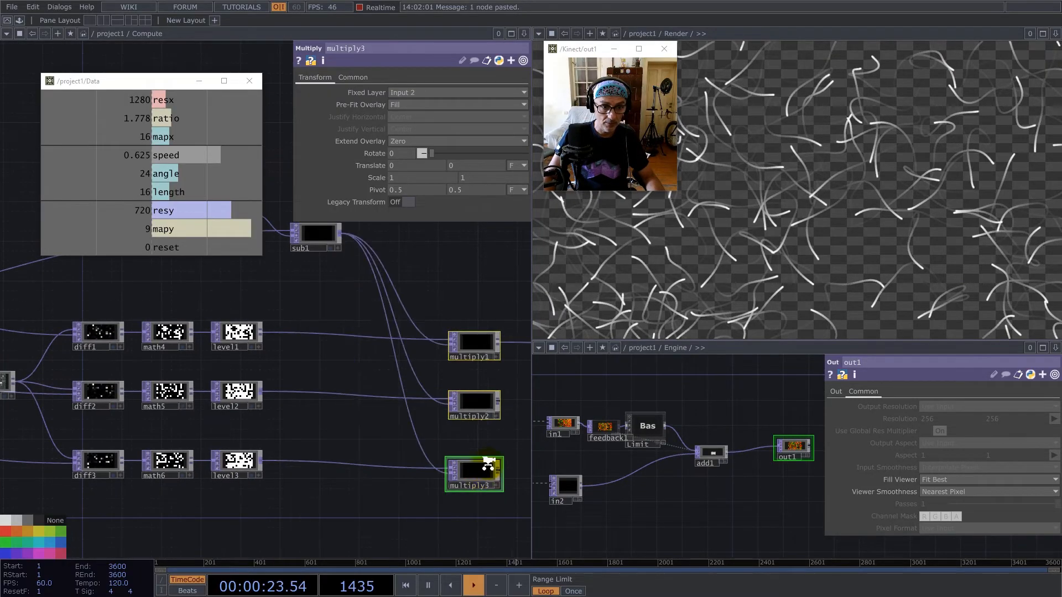
# Move sub1 closer to select5 and make two copies of it, stacked beneath the original.
pyautogui.scroll(-6, 487, 465)
pyautogui.scroll(6, 426, 382)
pyautogui.moveTo(303, 312); pyautogui.dragTo(303, 288)
pyautogui.moveTo(428, 379); pyautogui.dragTo(389, 352)
pyautogui.click(396, 339)
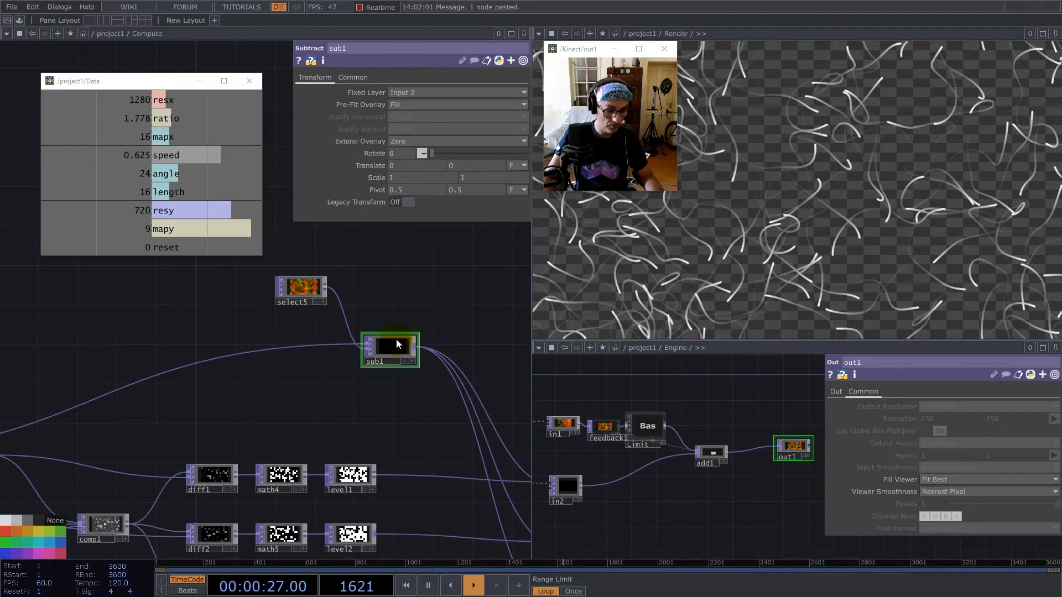
pyautogui.press('Delete')
pyautogui.hotkey('ctrl', 'z')
pyautogui.hotkey('ctrl', 'c')
pyautogui.hotkey('ctrl', 'v')
pyautogui.hotkey('ctrl', 'v')
pyautogui.moveTo(399, 289); pyautogui.dragTo(417, 268)
# Connect select1 to sub2's first input and select2 to sub3's first input.
pyautogui.scroll(-4, 424, 289)
pyautogui.scroll(2, 231, 358)
pyautogui.moveTo(65, 416); pyautogui.dragTo(262, 344)
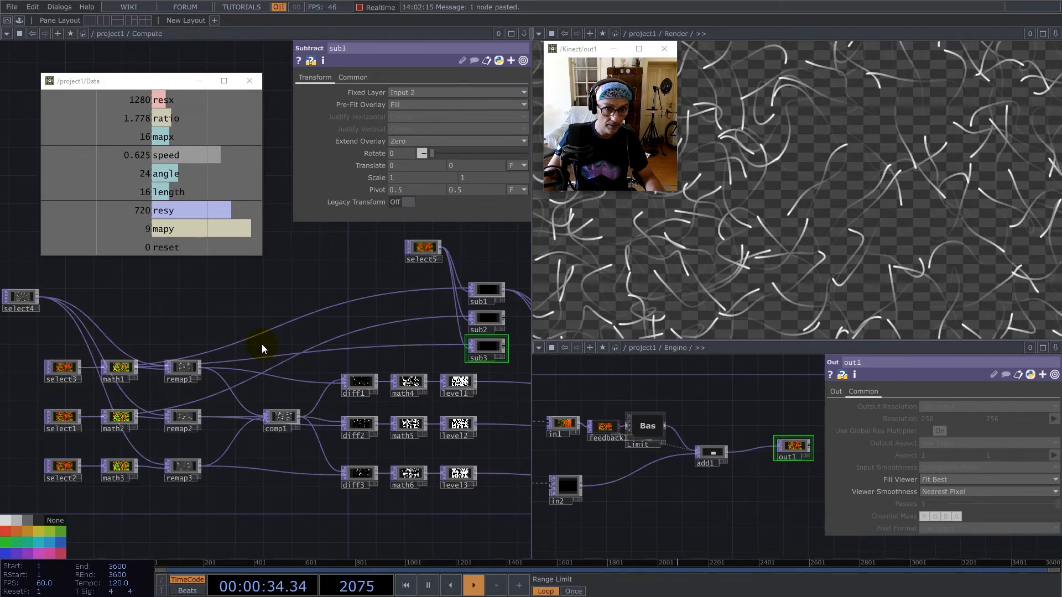
pyautogui.moveTo(82, 464); pyautogui.dragTo(397, 346)
# Connect sub2 to multiply2 and sub3 to multiply3, replacing their links from sub1.
pyautogui.moveTo(493, 253); pyautogui.dragTo(241, 273)
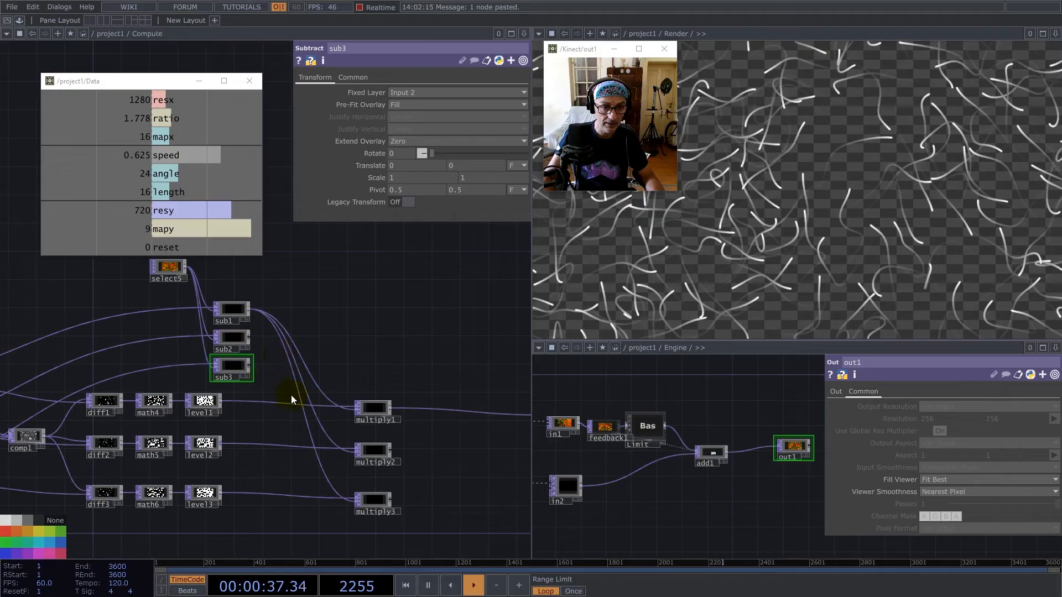
pyautogui.scroll(3, 279, 371)
pyautogui.moveTo(231, 311); pyautogui.dragTo(290, 327)
pyautogui.moveTo(235, 351); pyautogui.dragTo(313, 424)
# Move the three subtract operators between the level and multiply columns and space them out evenly.
pyautogui.scroll(-3, 297, 347)
pyautogui.scroll(-2, 298, 347)
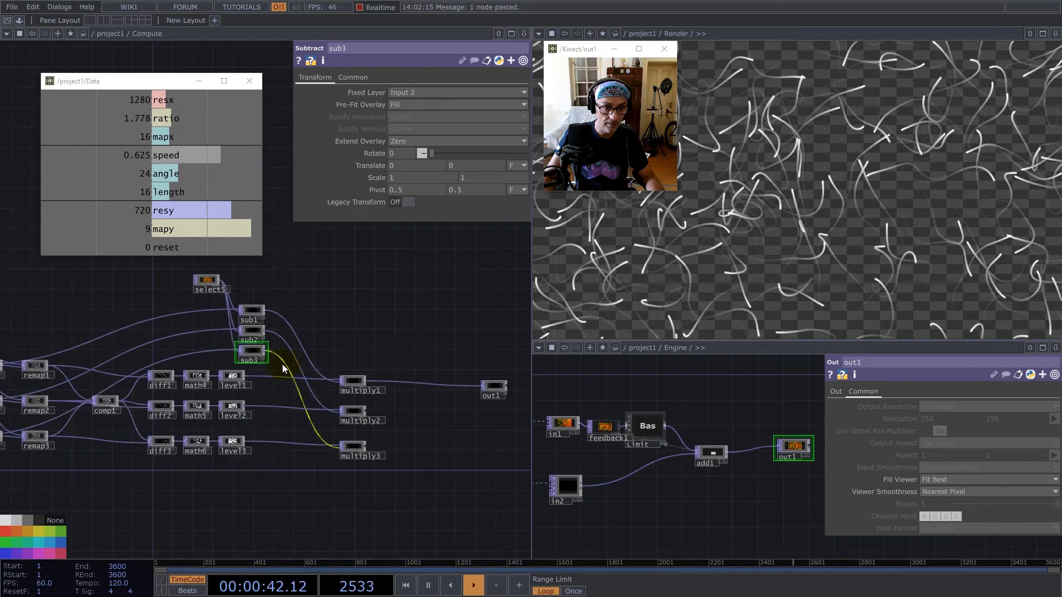
pyautogui.moveTo(247, 312); pyautogui.dragTo(283, 370)
pyautogui.scroll(4, 283, 369)
pyautogui.click(292, 420)
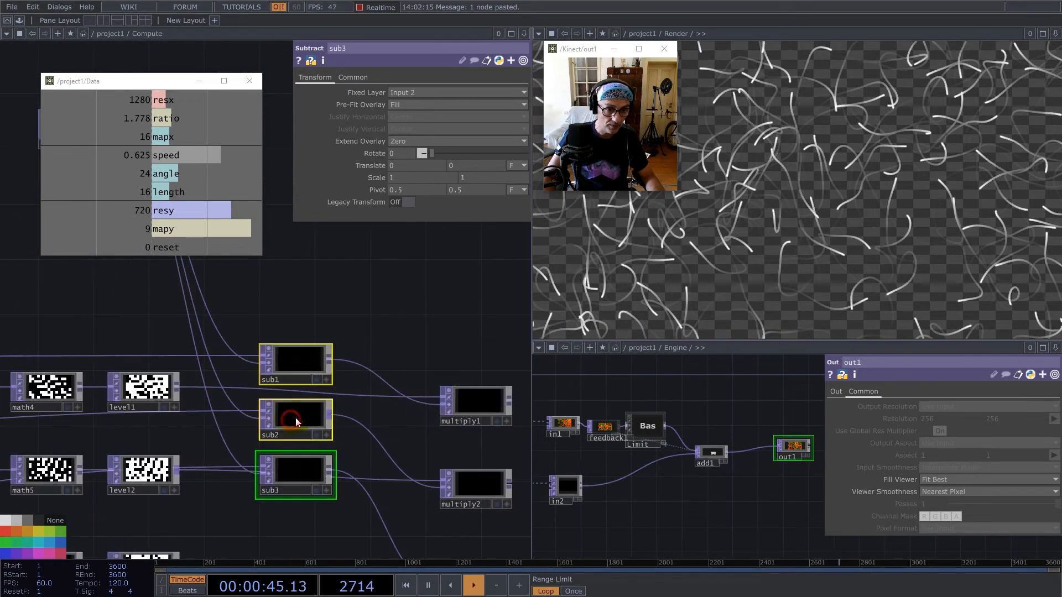
pyautogui.moveTo(294, 471); pyautogui.dragTo(290, 513)
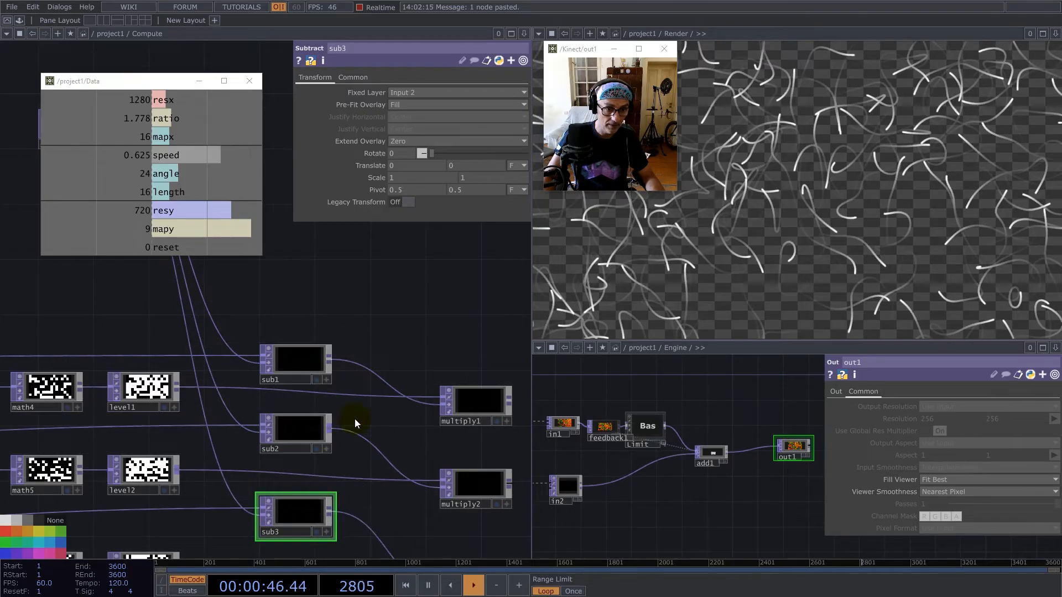
# Try to combine multiply1, multiply2 and multiply3 in an Add TOP, and delete that operator again.
pyautogui.moveTo(403, 285); pyautogui.dragTo(315, 226)
pyautogui.scroll(-3, 331, 376)
pyautogui.scroll(-2, 330, 376)
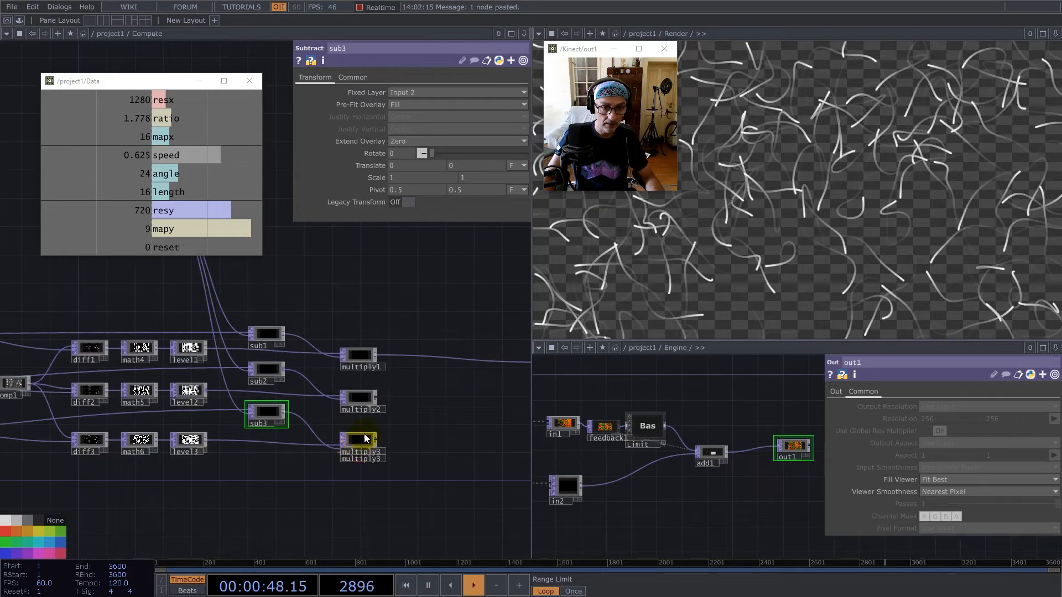
pyautogui.scroll(4, 367, 368)
pyautogui.rightClick(373, 349)
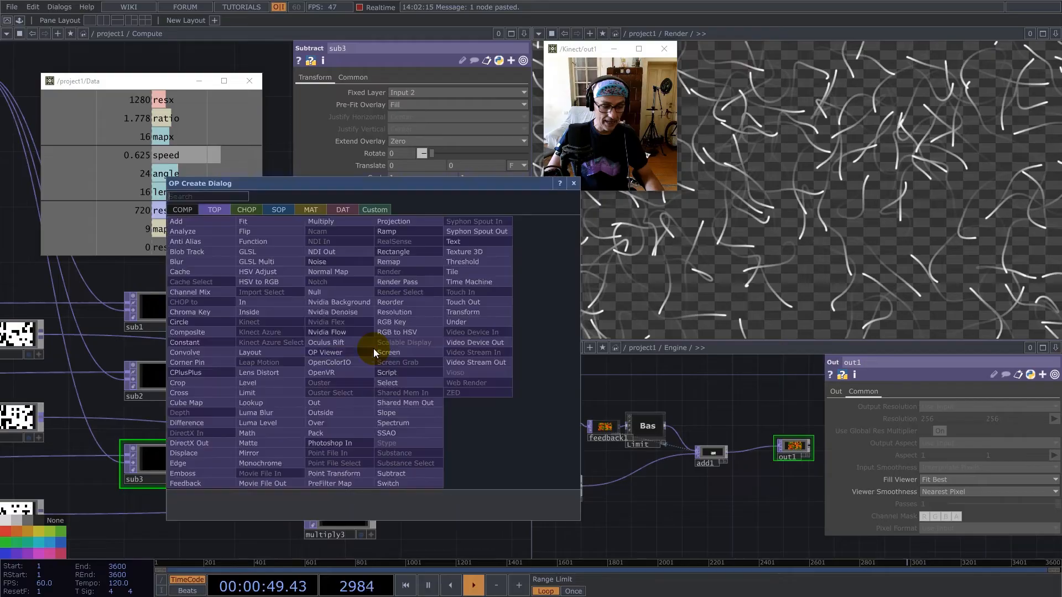
pyautogui.write('ad')
pyautogui.press('Return')
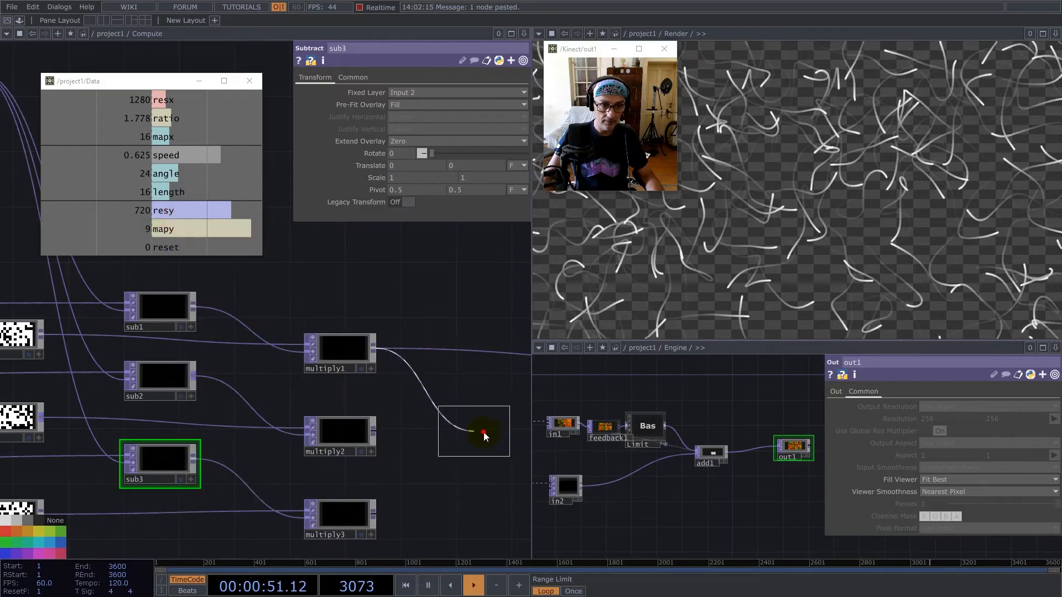
pyautogui.click(483, 434)
pyautogui.moveTo(375, 432); pyautogui.dragTo(450, 442)
pyautogui.moveTo(374, 515); pyautogui.dragTo(446, 443)
pyautogui.moveTo(462, 373); pyautogui.dragTo(298, 357)
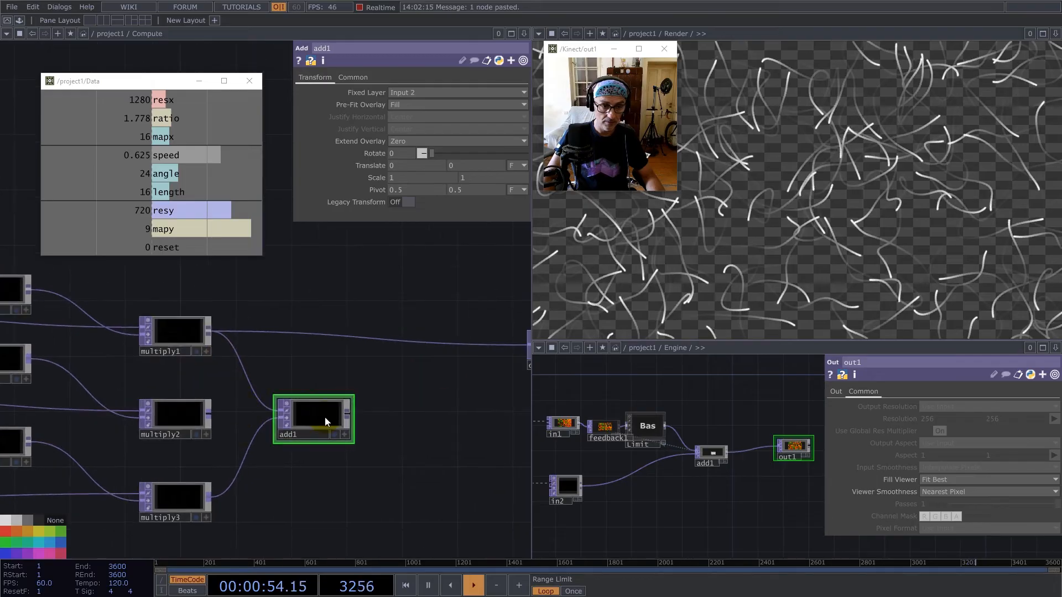
pyautogui.press('Delete')
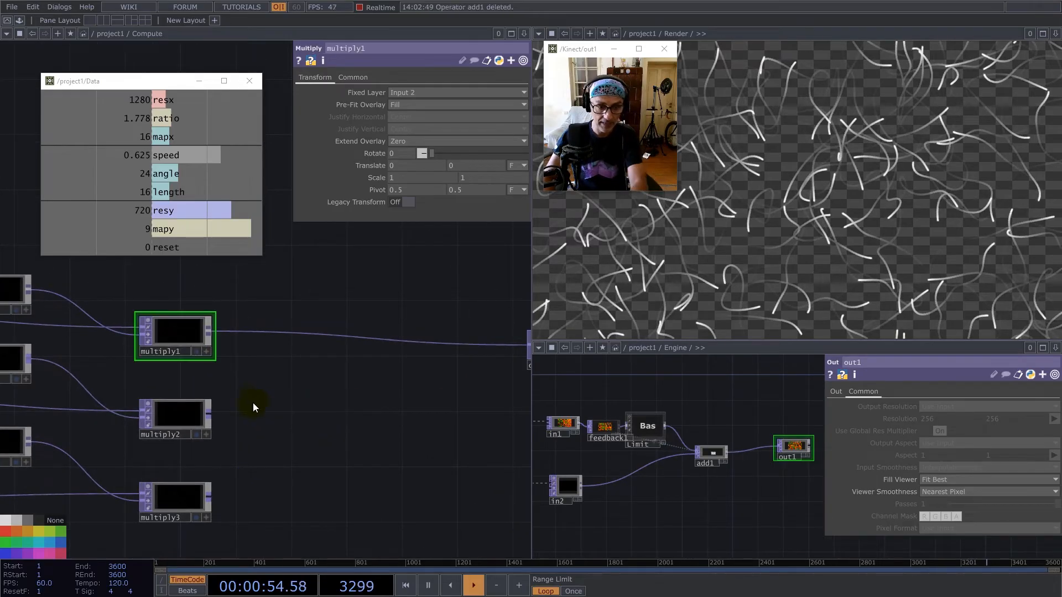
# Add a Composite TOP fed by multiply1, multiply2 and multiply3 and place it in multiply2's row.
pyautogui.rightClick(210, 332)
pyautogui.write('co')
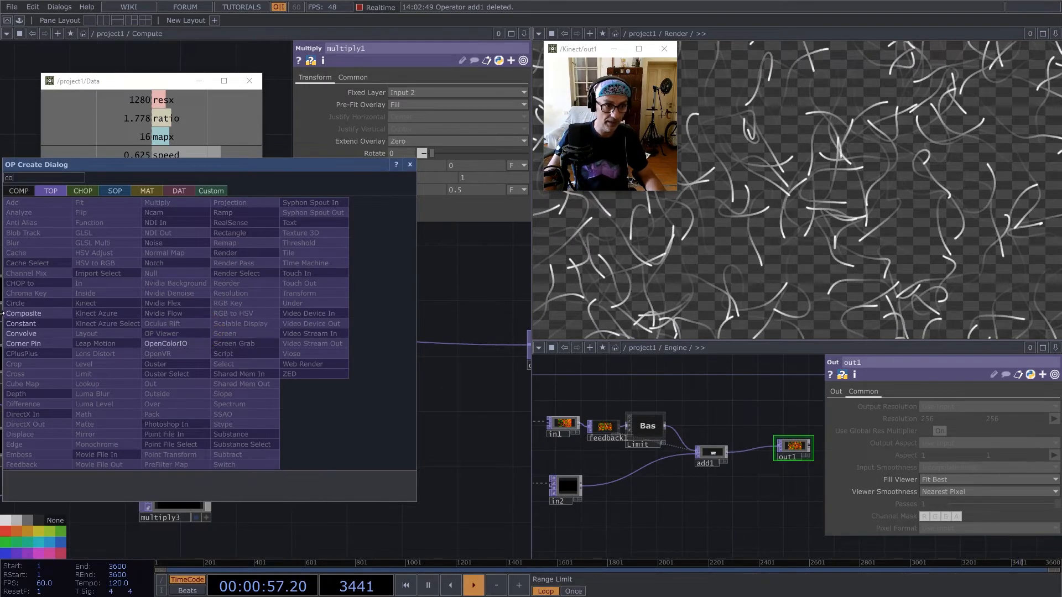
pyautogui.click(25, 313)
pyautogui.click(370, 416)
pyautogui.click(332, 419)
pyautogui.click(374, 418)
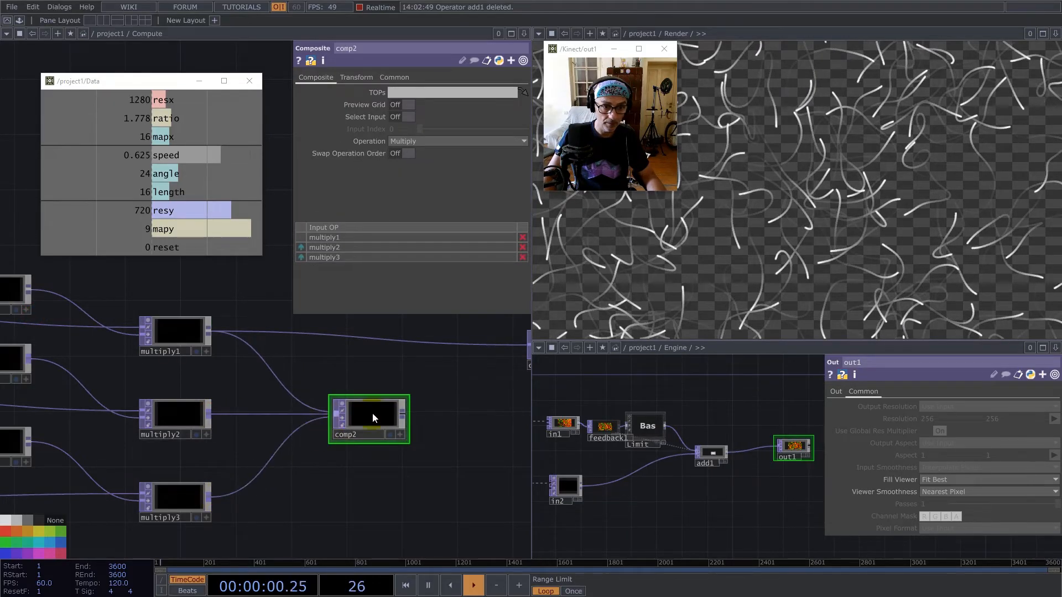
# Set comp2's operation to Add, connect it to out1 in place of multiply1 and move out1 closer to its row.
pyautogui.click(420, 140)
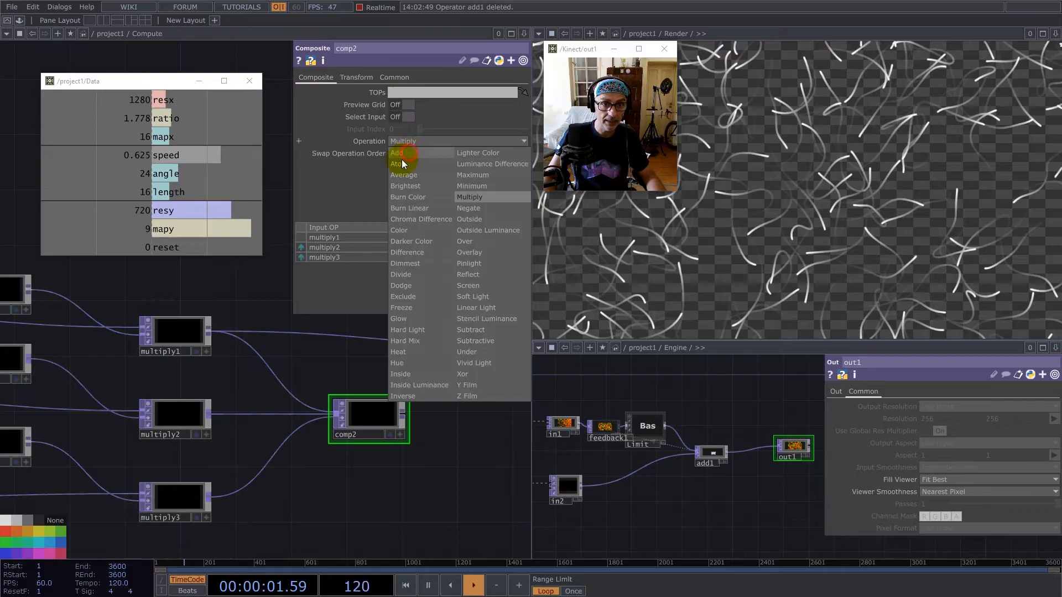
pyautogui.click(410, 151)
pyautogui.scroll(-4, 275, 341)
pyautogui.click(346, 380)
pyautogui.click(402, 346)
pyautogui.moveTo(424, 347); pyautogui.dragTo(450, 398)
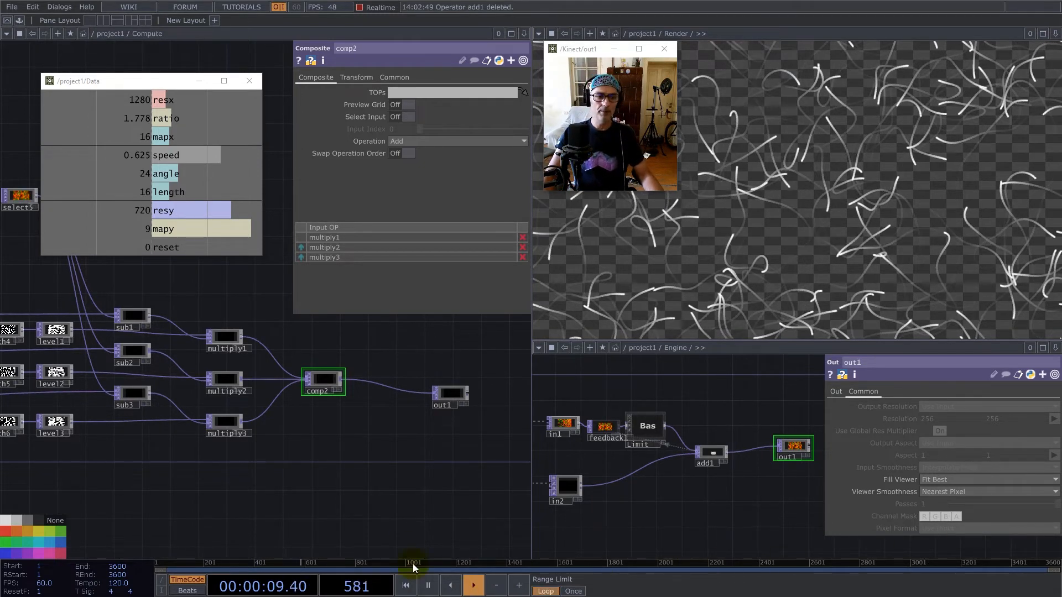
# Move select5 down closer to the rest of the Compute network.
pyautogui.moveTo(329, 491); pyautogui.dragTo(426, 490)
pyautogui.scroll(-3, 426, 490)
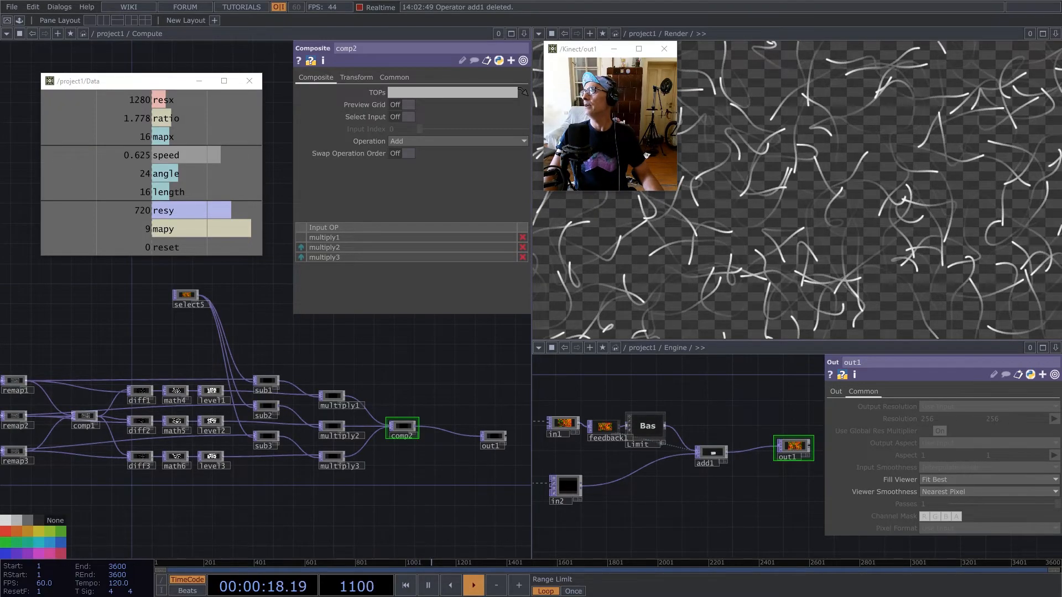
pyautogui.moveTo(185, 294); pyautogui.dragTo(180, 320)
# Select all operators in Compute and set both Input Smoothness and Viewer Smoothness to Nearest Pixel.
pyautogui.scroll(-6, 420, 412)
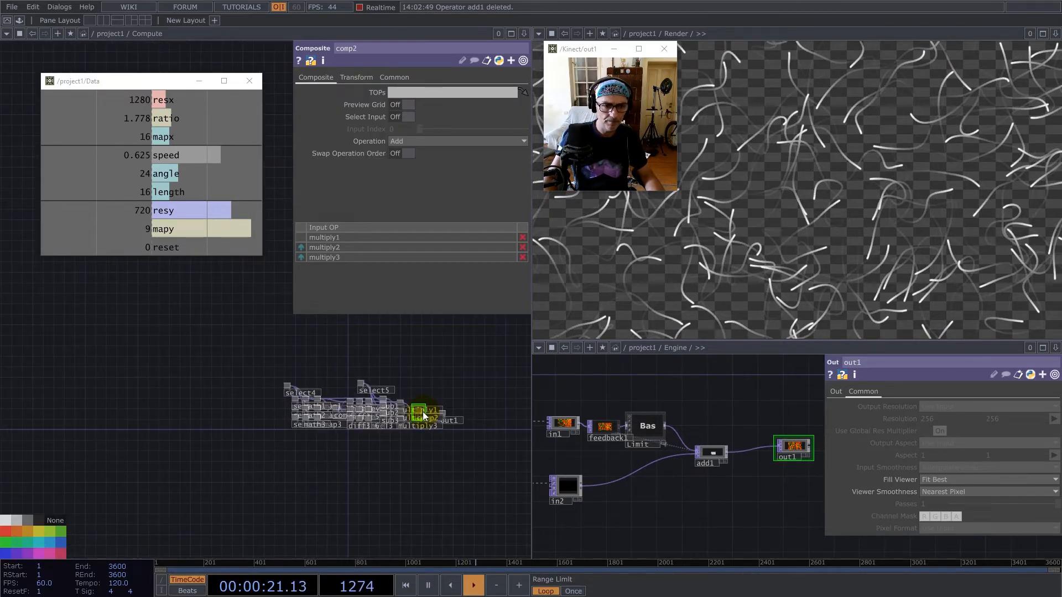
pyautogui.scroll(6, 418, 413)
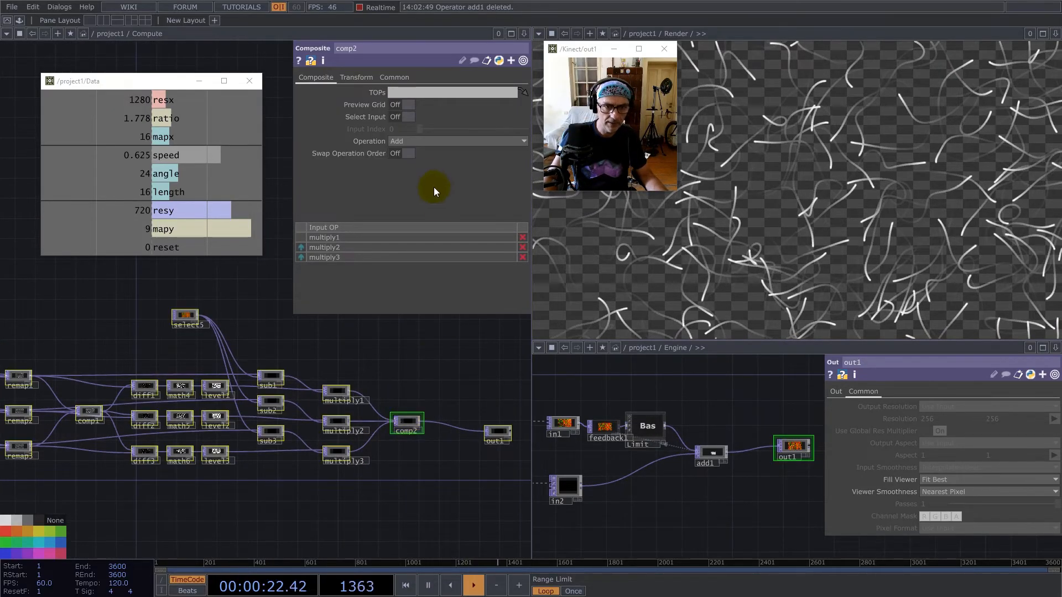
pyautogui.click(394, 77)
pyautogui.click(436, 154)
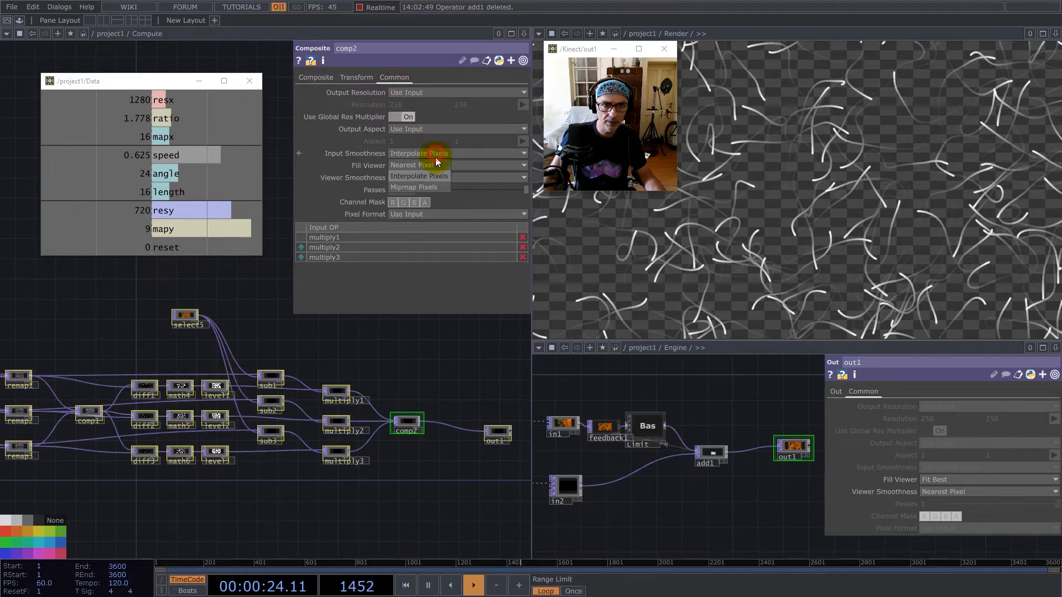
pyautogui.click(436, 165)
pyautogui.click(436, 178)
pyautogui.click(432, 199)
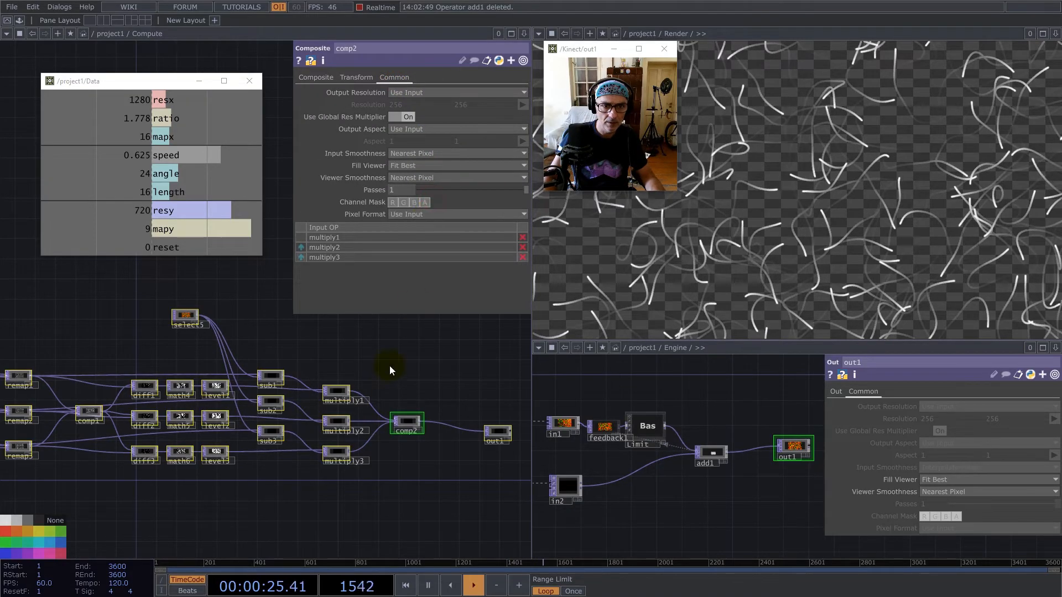
# Leave Compute and open the Vectors network, and bring the Engine pane out to the project1 level around Compute.
pyautogui.scroll(-6, 377, 405)
pyautogui.scroll(-3, 362, 429)
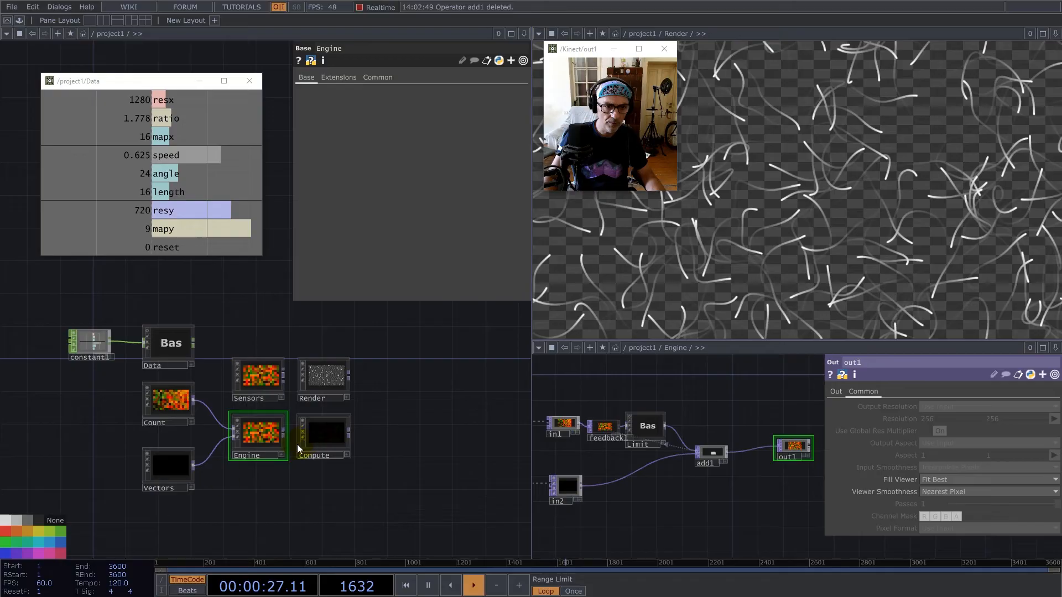
pyautogui.click(158, 470)
pyautogui.press('i')
pyautogui.moveTo(159, 391); pyautogui.dragTo(237, 427)
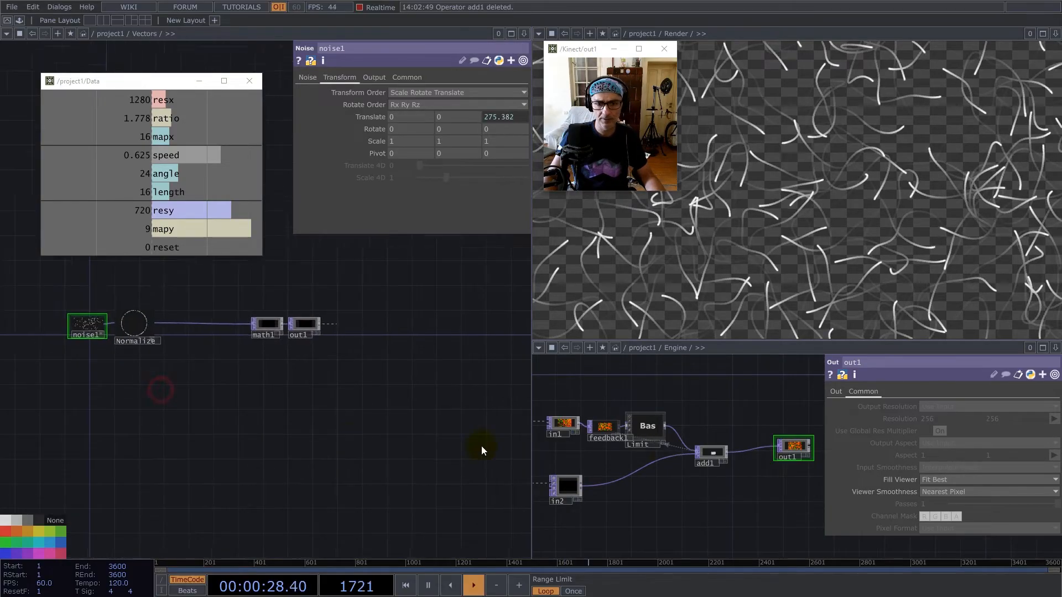
pyautogui.scroll(-5, 669, 458)
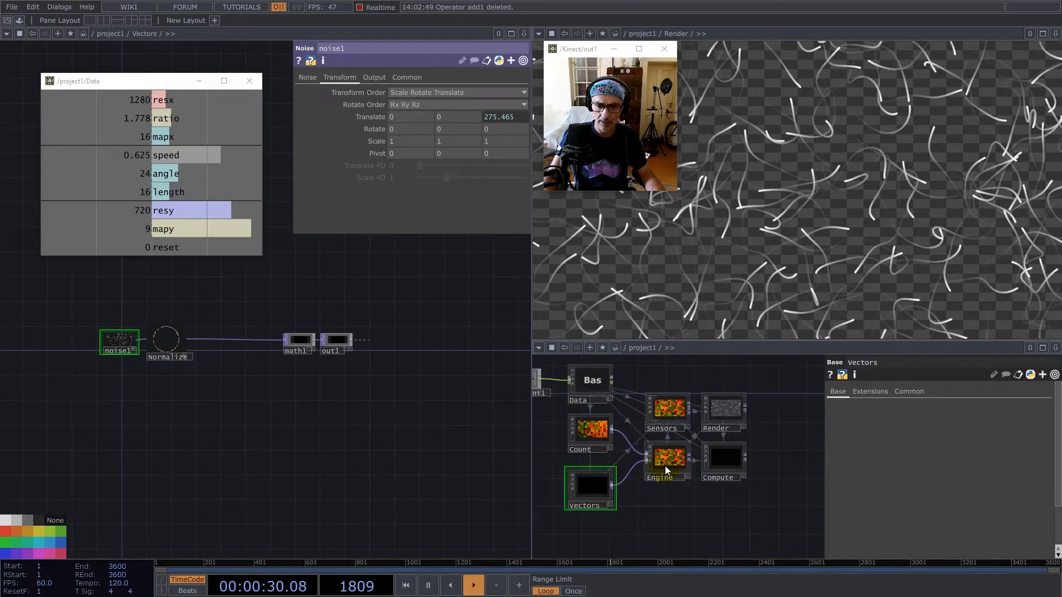
pyautogui.scroll(3, 736, 464)
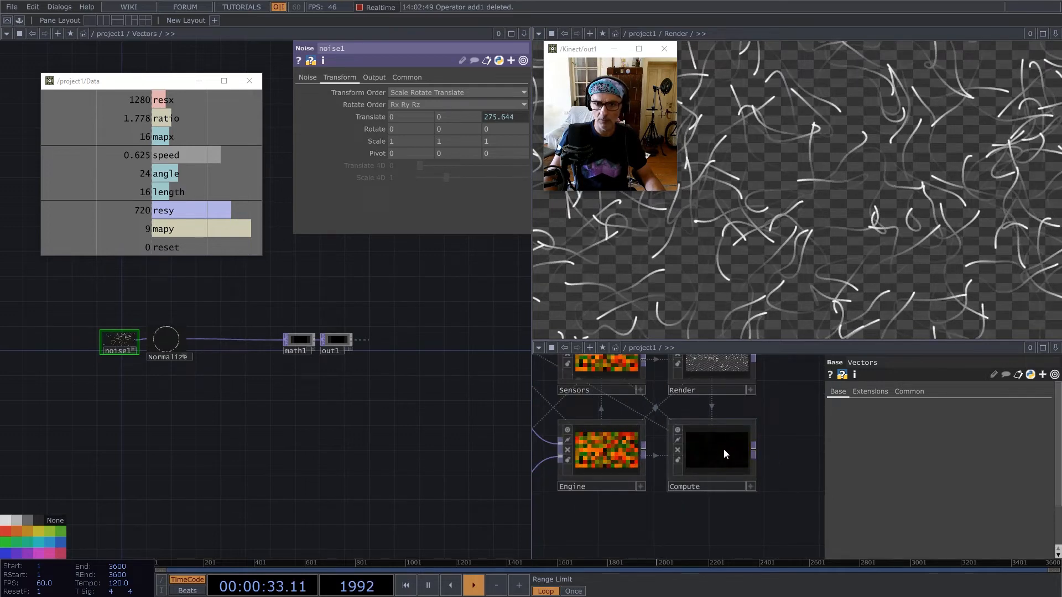
# Add a Constant TOP to the Vectors network and place it below Normalize.
pyautogui.doubleClick(167, 429)
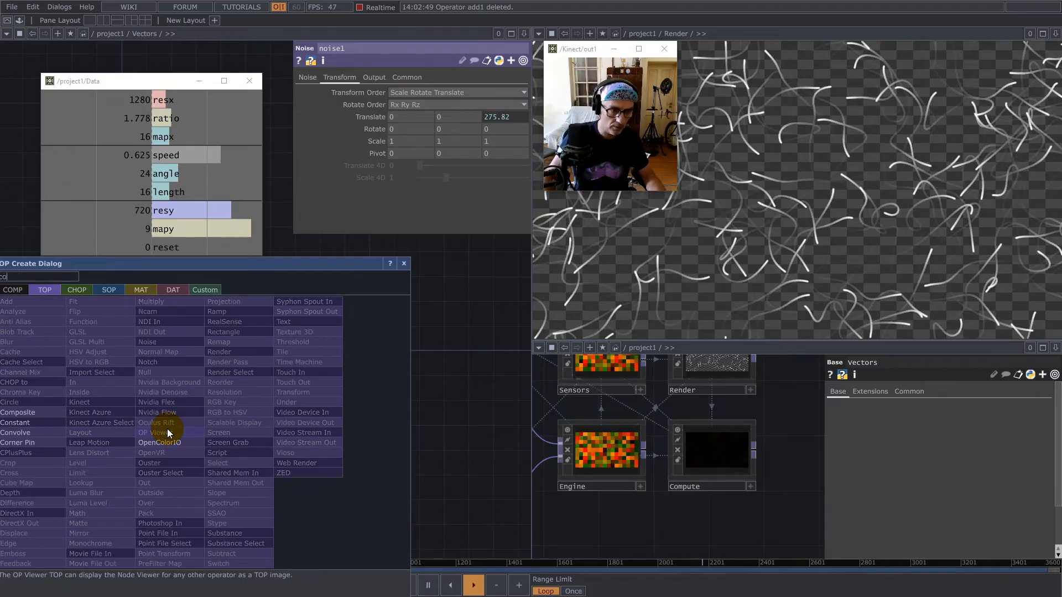
pyautogui.click(19, 423)
pyautogui.click(174, 423)
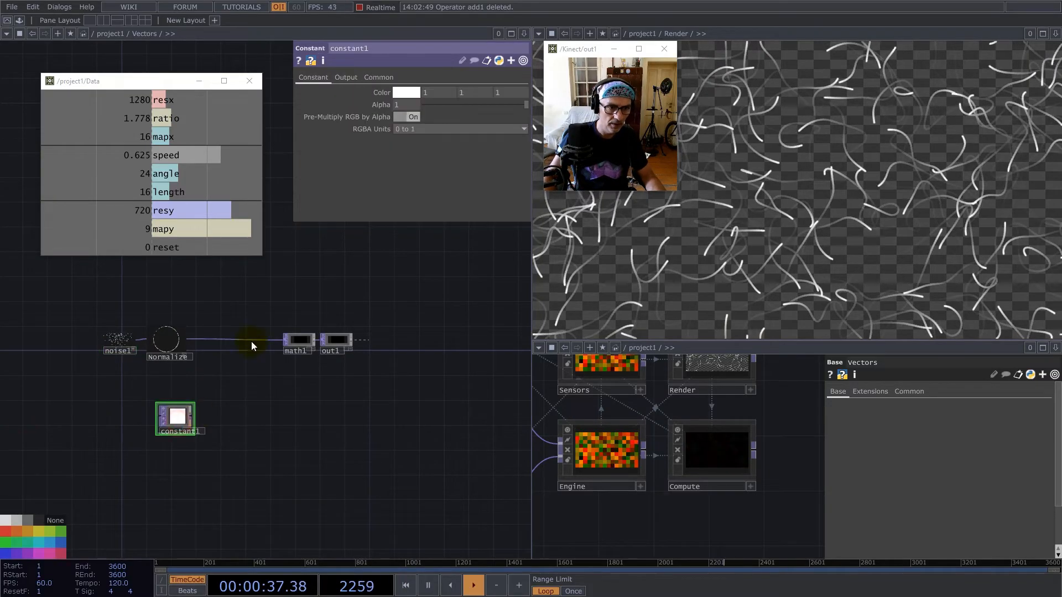
# Drive constant1's resolution width with mapx and height with length, and set its pixel format to 32-bit float (RG).
pyautogui.moveTo(144, 137); pyautogui.dragTo(397, 101)
pyautogui.moveTo(165, 194); pyautogui.dragTo(505, 102)
pyautogui.click(429, 214)
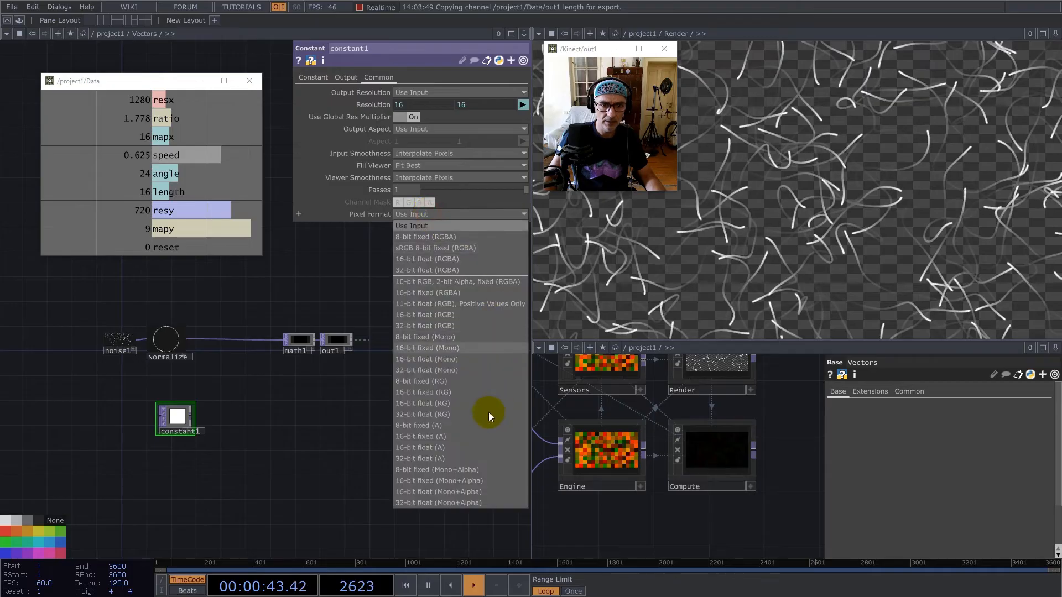
pyautogui.click(442, 415)
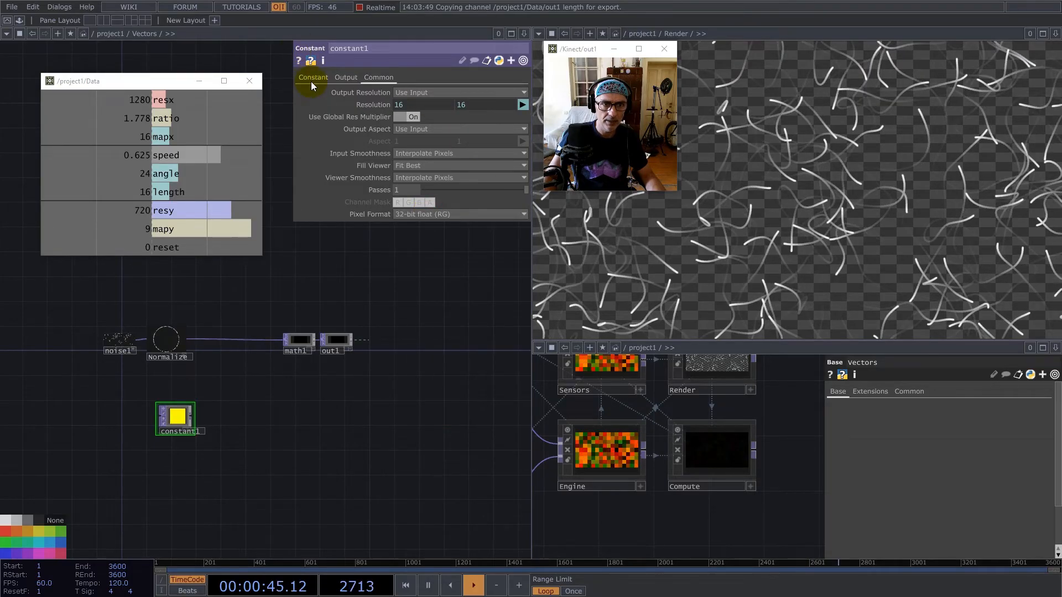
# Set constant1's color to black, with 0 for red, green and blue.
pyautogui.click(312, 78)
pyautogui.moveTo(383, 93); pyautogui.dragTo(121, 69)
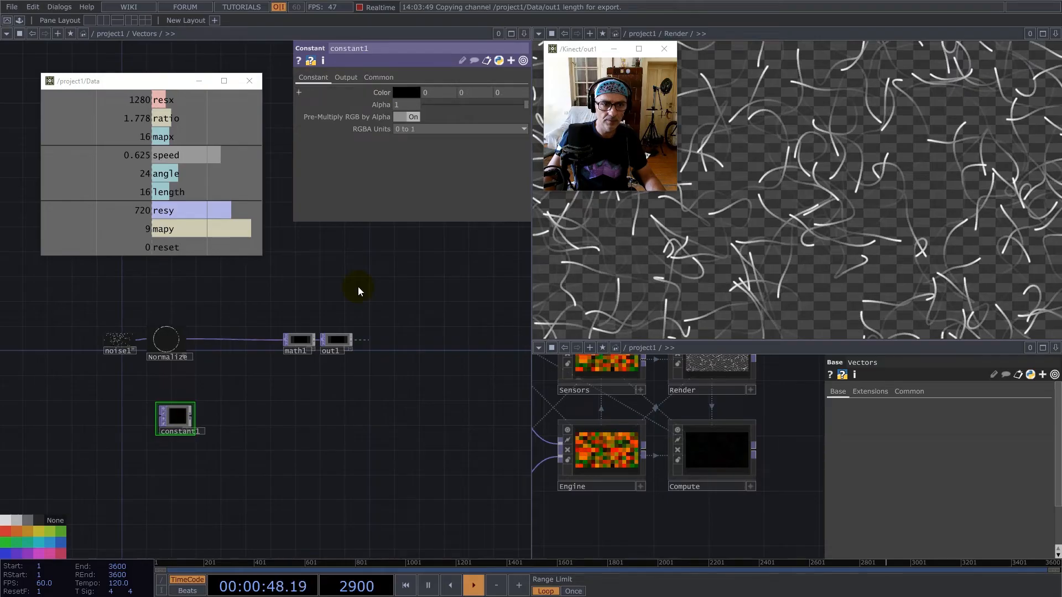
pyautogui.click(187, 402)
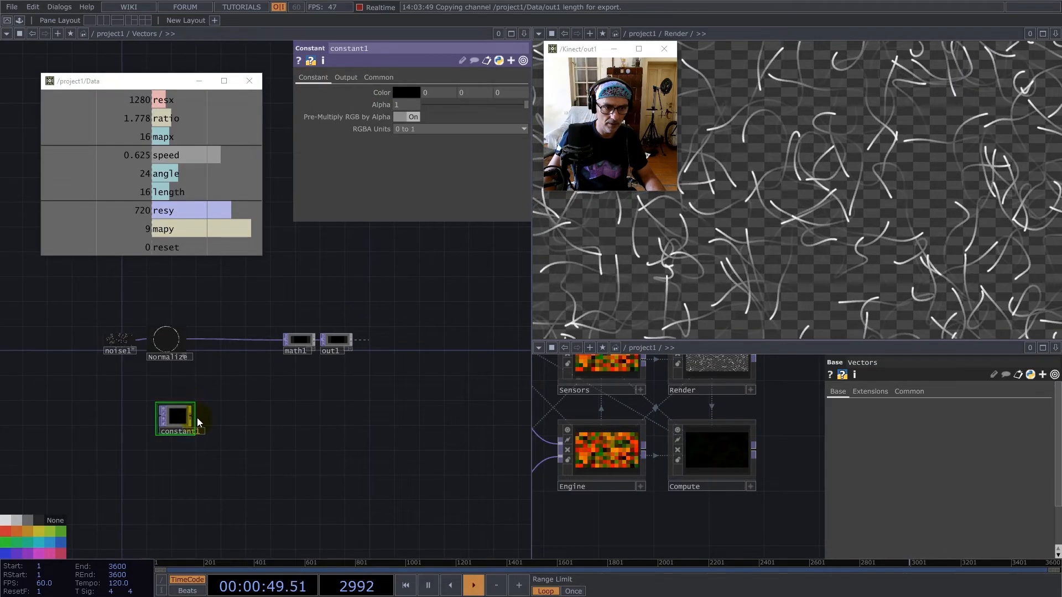
# Reference the mapy channel from Data for constant1's resolution height.
pyautogui.click(378, 76)
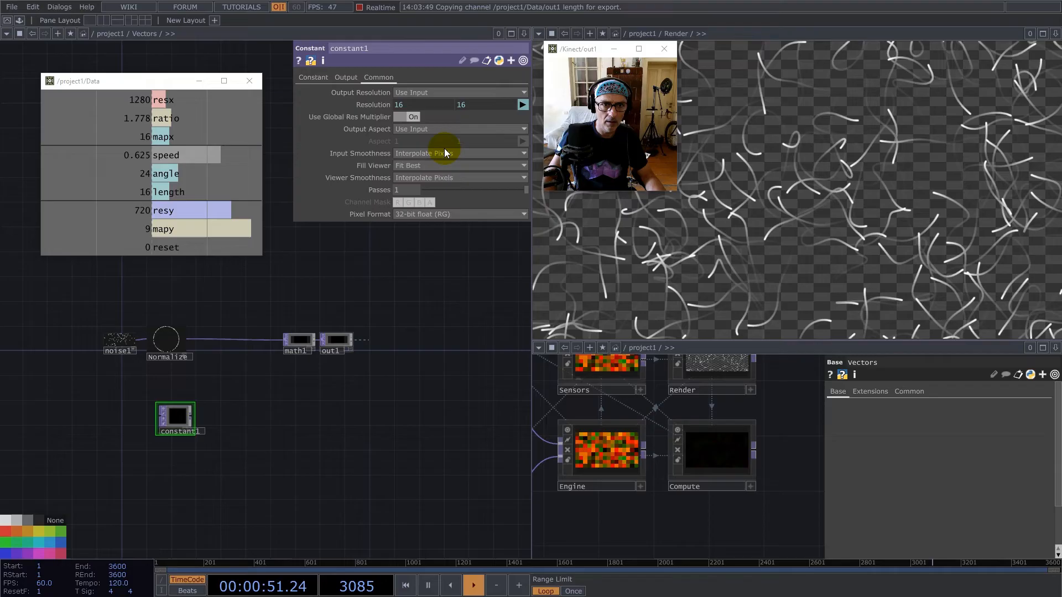
pyautogui.moveTo(186, 229); pyautogui.dragTo(493, 103)
pyautogui.click(492, 103)
# Add a Feedback TOP fed by constant1's output and place it beside constant1.
pyautogui.moveTo(194, 402); pyautogui.dragTo(192, 417)
pyautogui.press('Tab')
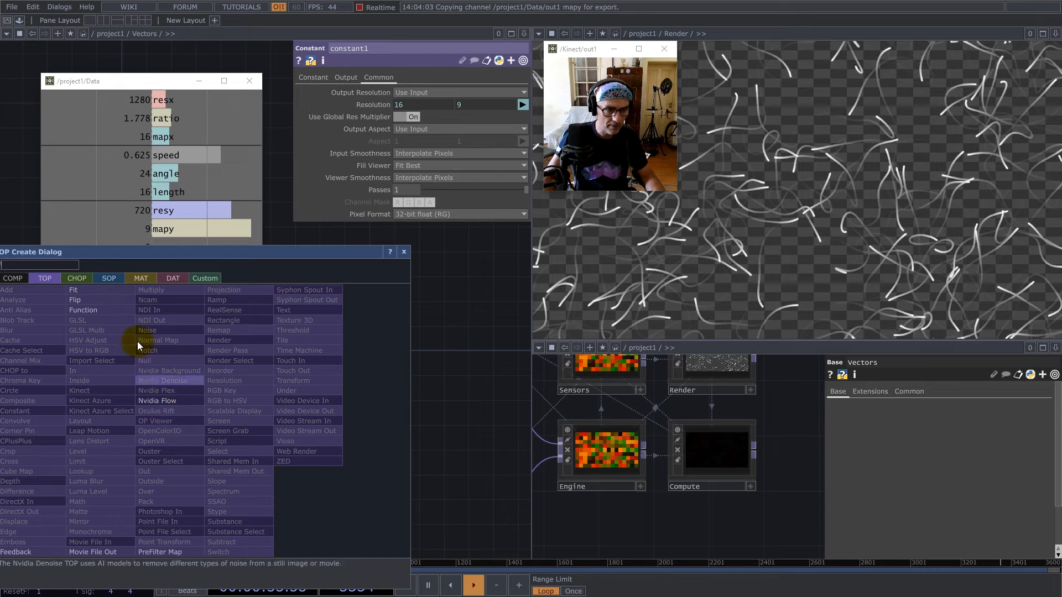
pyautogui.click(31, 552)
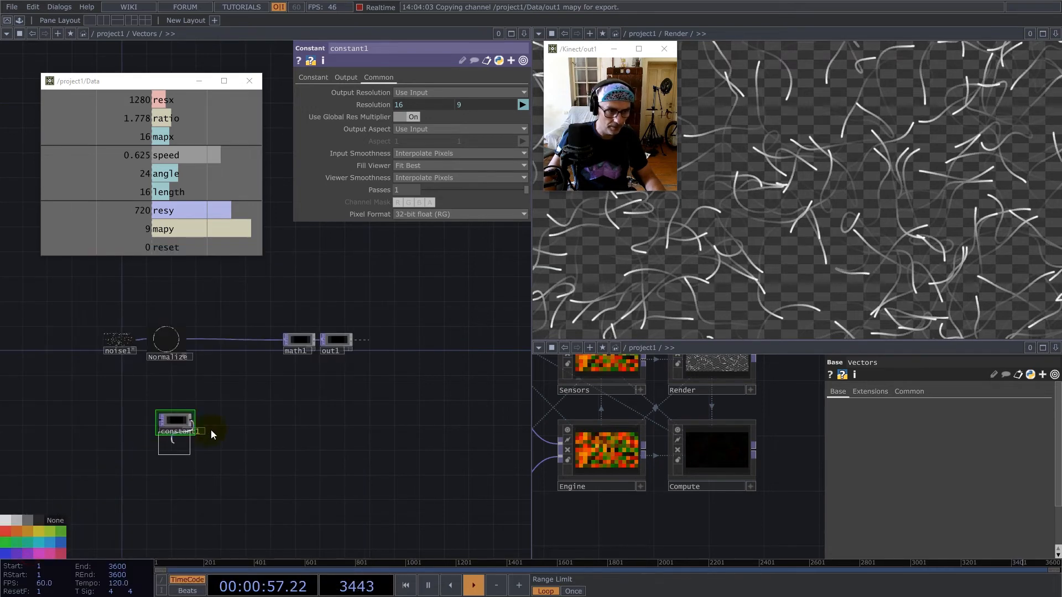
pyautogui.click(229, 422)
# Enter the Compute network in the second network pane and assign its out1 as feedback1's Target TOP.
pyautogui.doubleClick(717, 438)
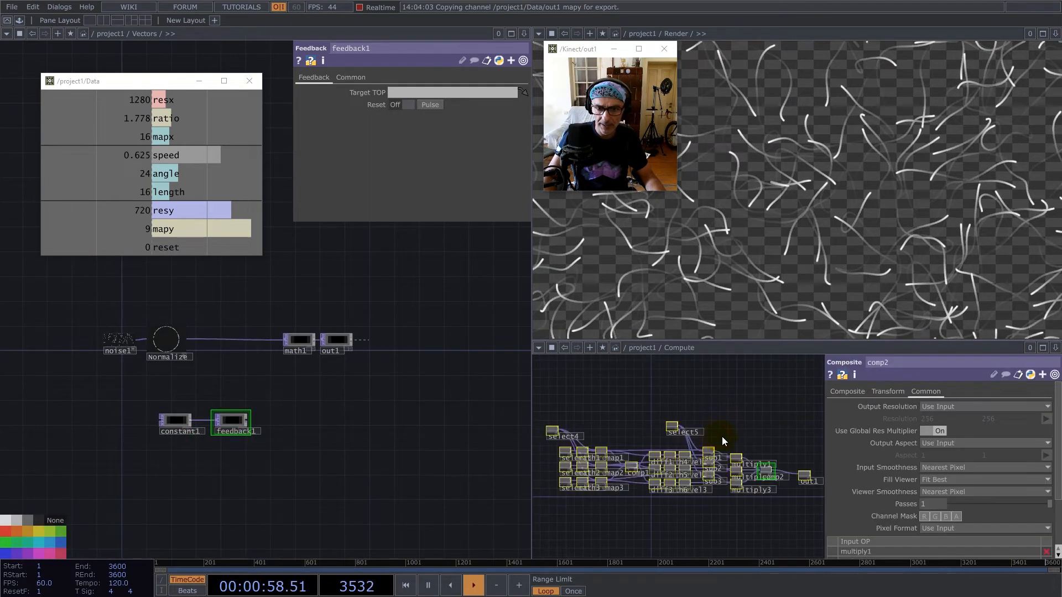
pyautogui.scroll(5, 719, 437)
pyautogui.moveTo(696, 461); pyautogui.dragTo(422, 92)
# Reference the reset channel from Data for feedback1's Reset parameter.
pyautogui.moveTo(201, 246); pyautogui.dragTo(437, 104)
pyautogui.click(437, 103)
pyautogui.moveTo(166, 247); pyautogui.dragTo(411, 104)
pyautogui.click(411, 103)
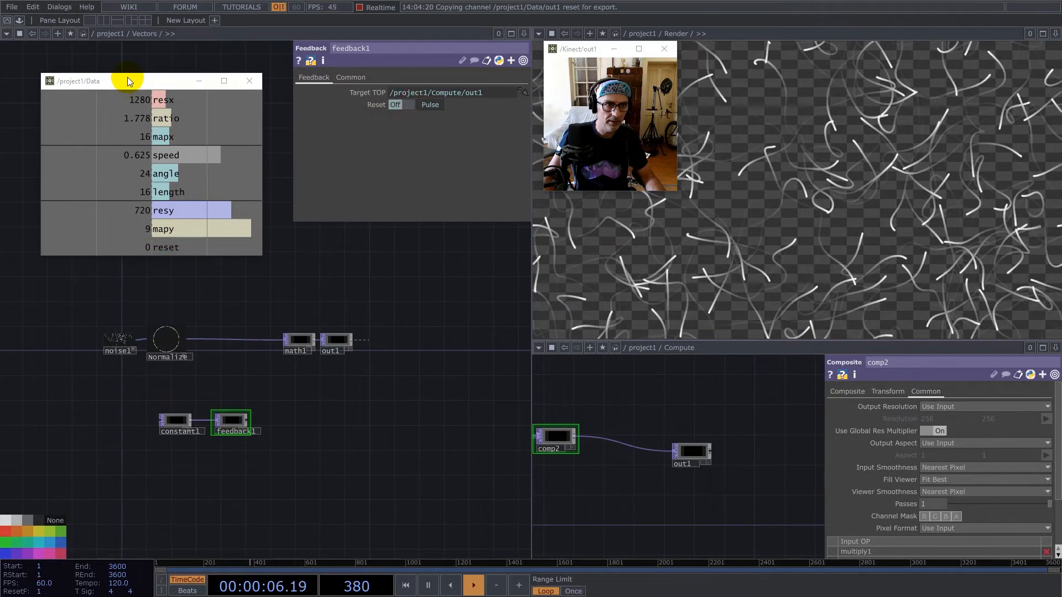
# Add the saved Normalize component from My Components after feedback1, go inside it, and close the Palette.
pyautogui.moveTo(184, 89); pyautogui.dragTo(279, 89)
pyautogui.click(19, 21)
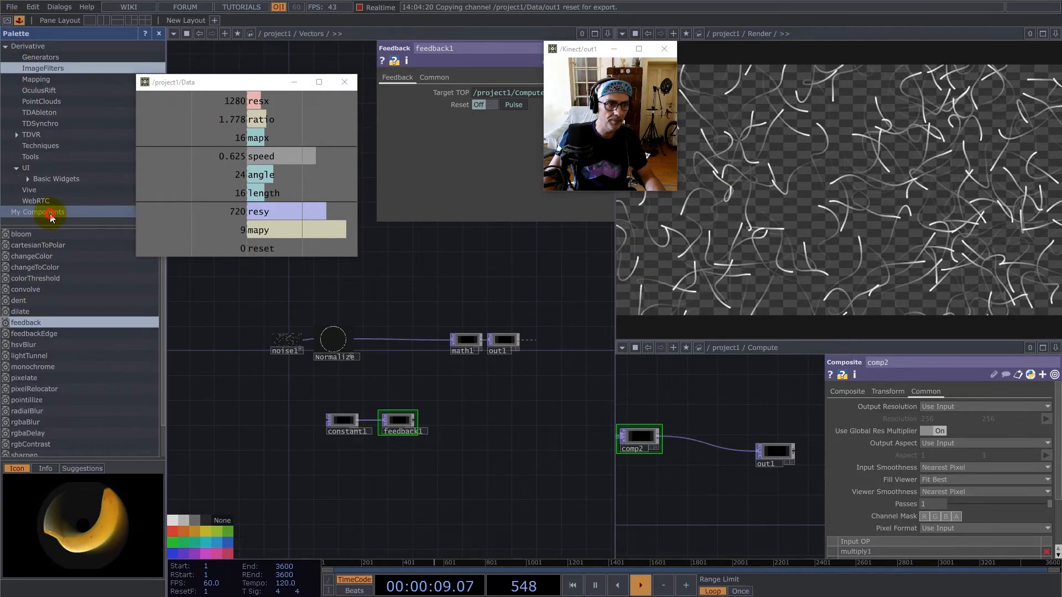
pyautogui.click(51, 215)
pyautogui.moveTo(28, 290); pyautogui.dragTo(450, 420)
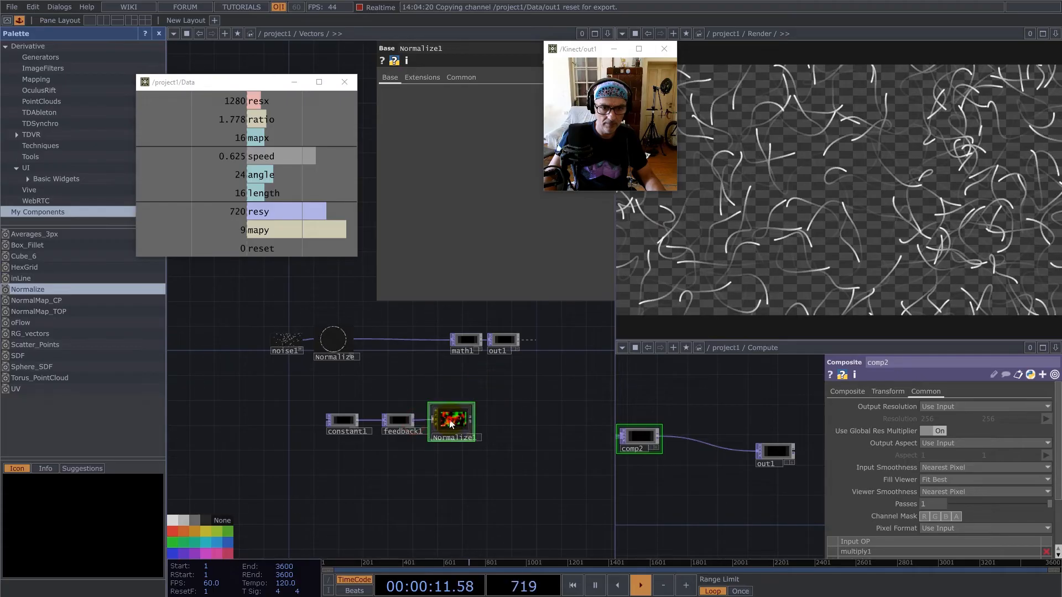
pyautogui.press('i')
pyautogui.click(159, 34)
# Inside Normalize1, set math5's Input Smoothness and Viewer Smoothness to Nearest Pixel and return to Vectors.
pyautogui.moveTo(275, 404); pyautogui.dragTo(373, 491)
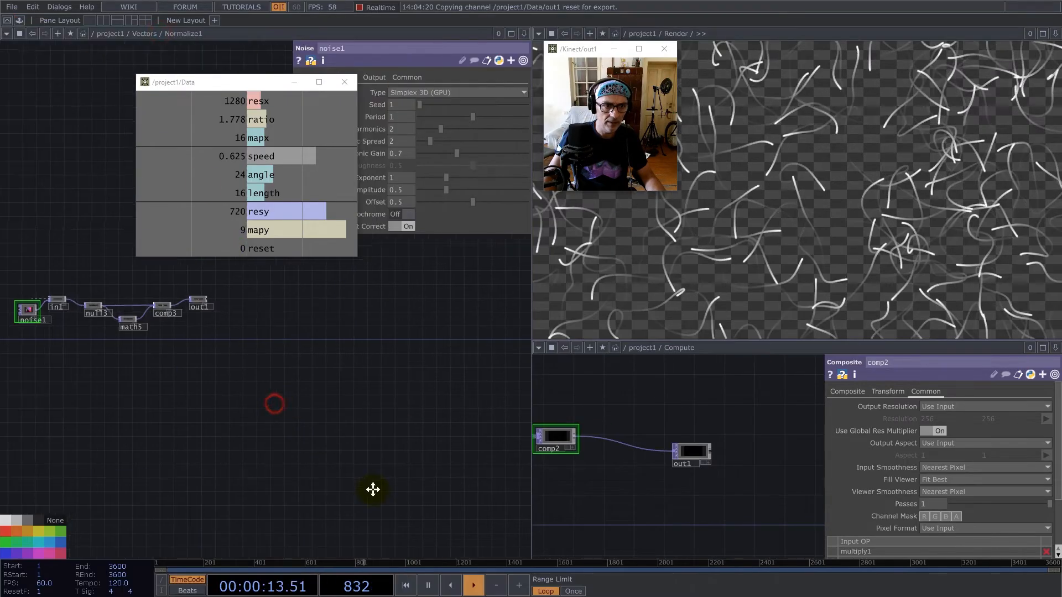
pyautogui.click(219, 394)
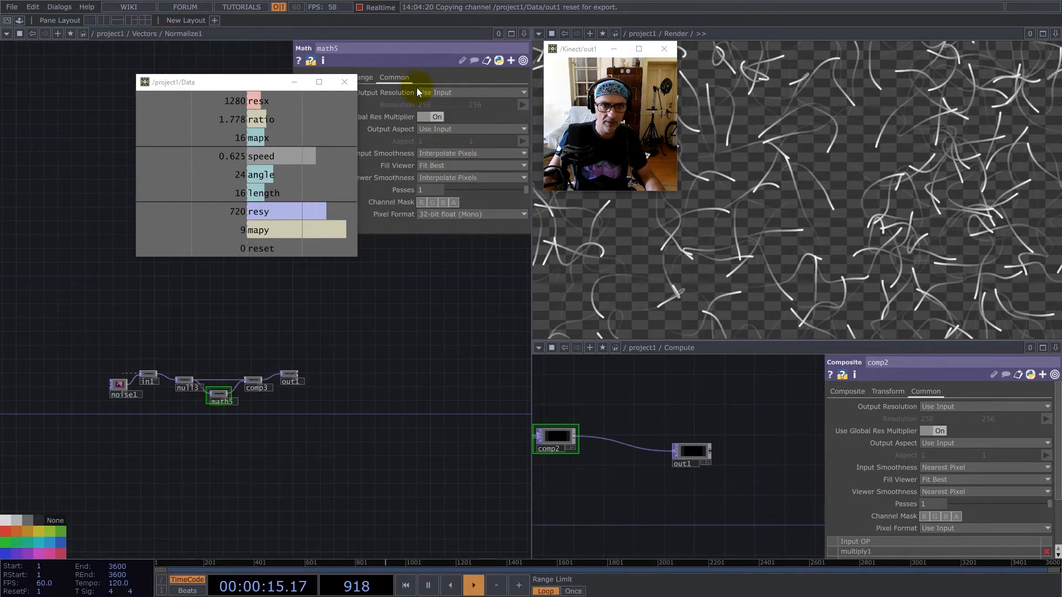
pyautogui.click(437, 153)
pyautogui.click(435, 165)
pyautogui.click(440, 178)
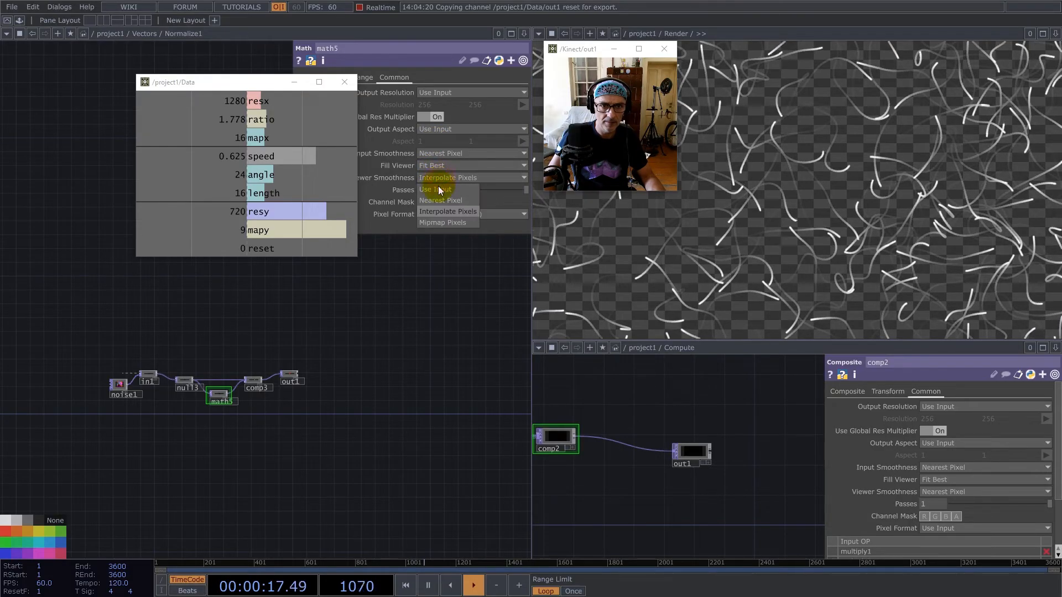
pyautogui.click(437, 200)
pyautogui.scroll(-5, 264, 416)
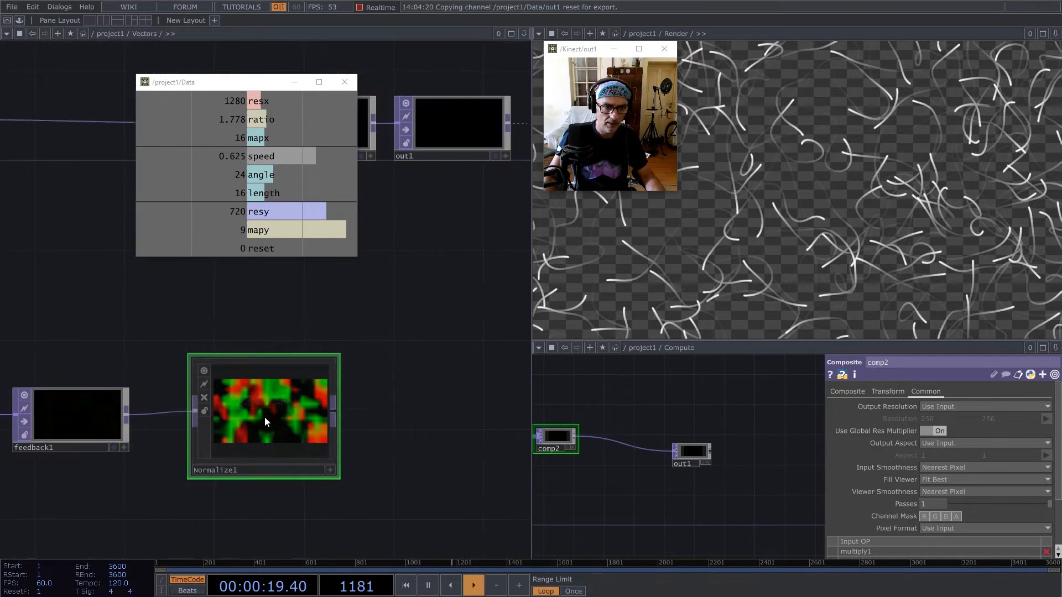
# Select all operators inside Normalize1, set Input and Viewer Smoothness to Nearest Pixel, and return to Vectors.
pyautogui.scroll(6, 261, 426)
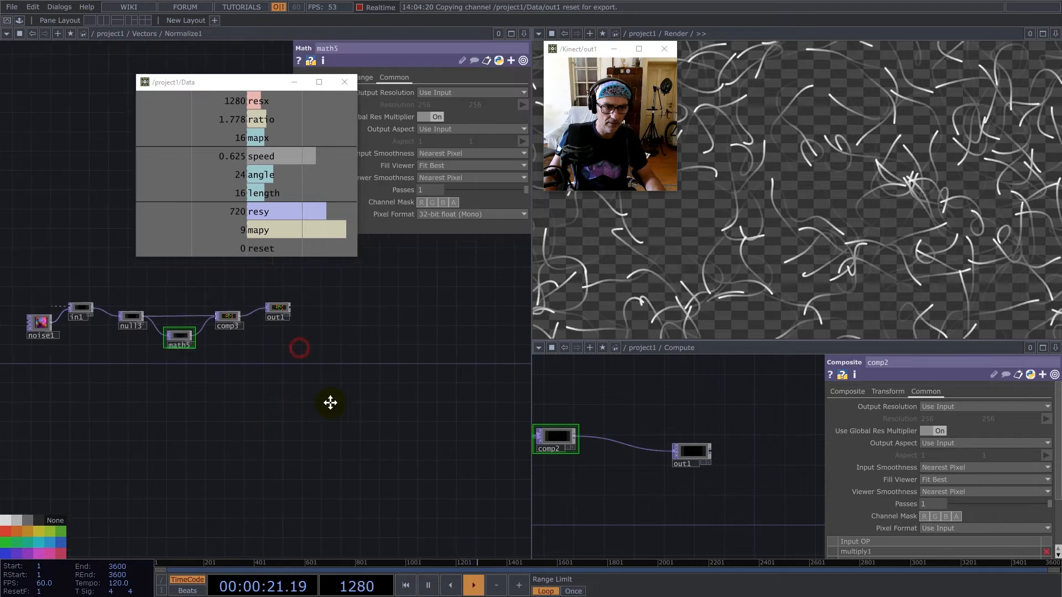
pyautogui.click(441, 158)
pyautogui.click(443, 167)
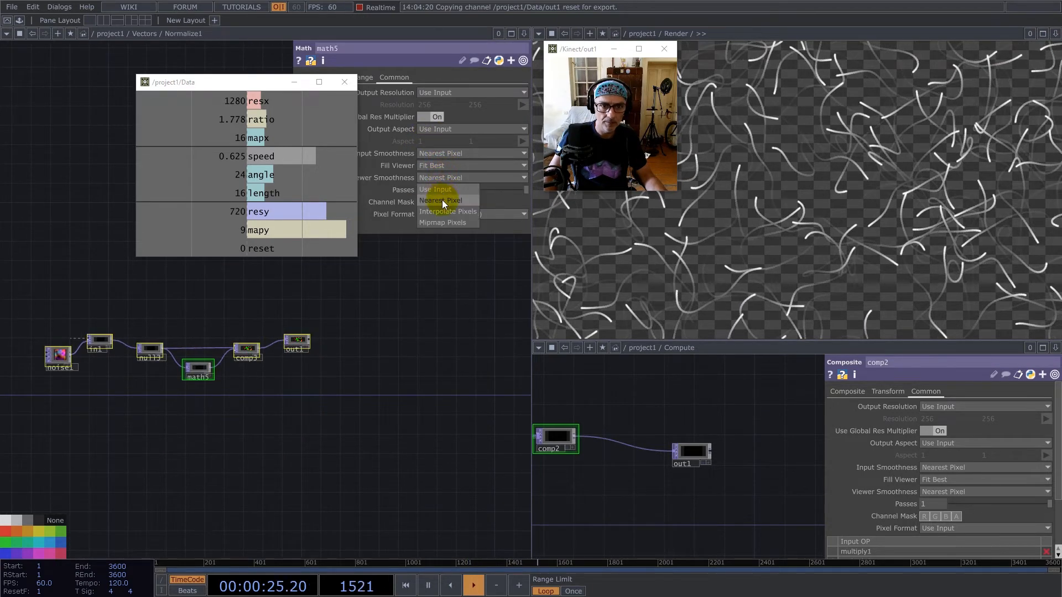
pyautogui.scroll(-3, 293, 348)
pyautogui.scroll(-5, 227, 407)
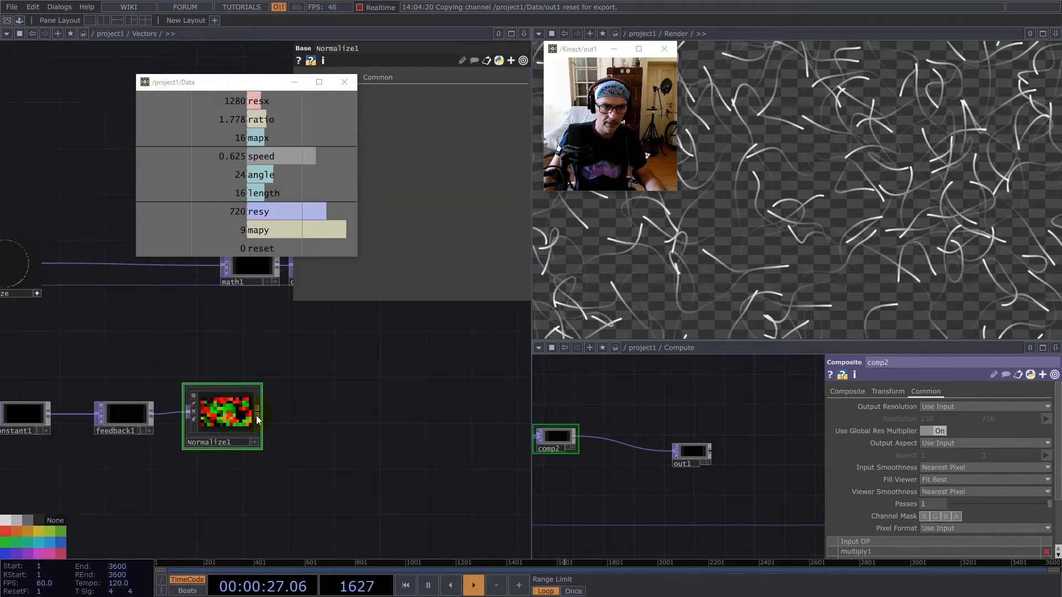
# Connect Normalize1's output to math1 in place of the original Normalize.
pyautogui.click(214, 263)
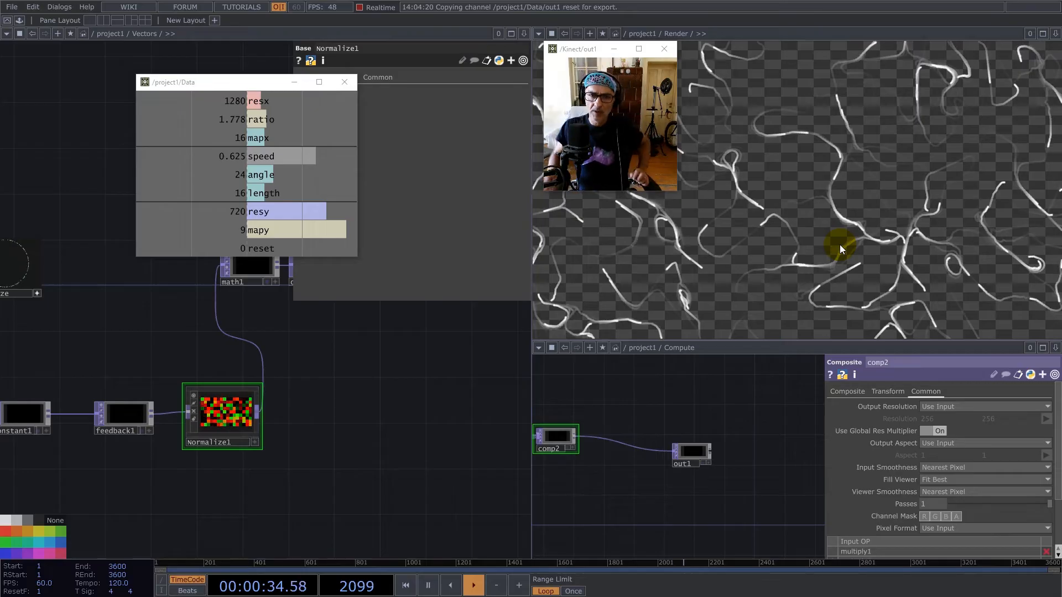
pyautogui.scroll(-5, 380, 386)
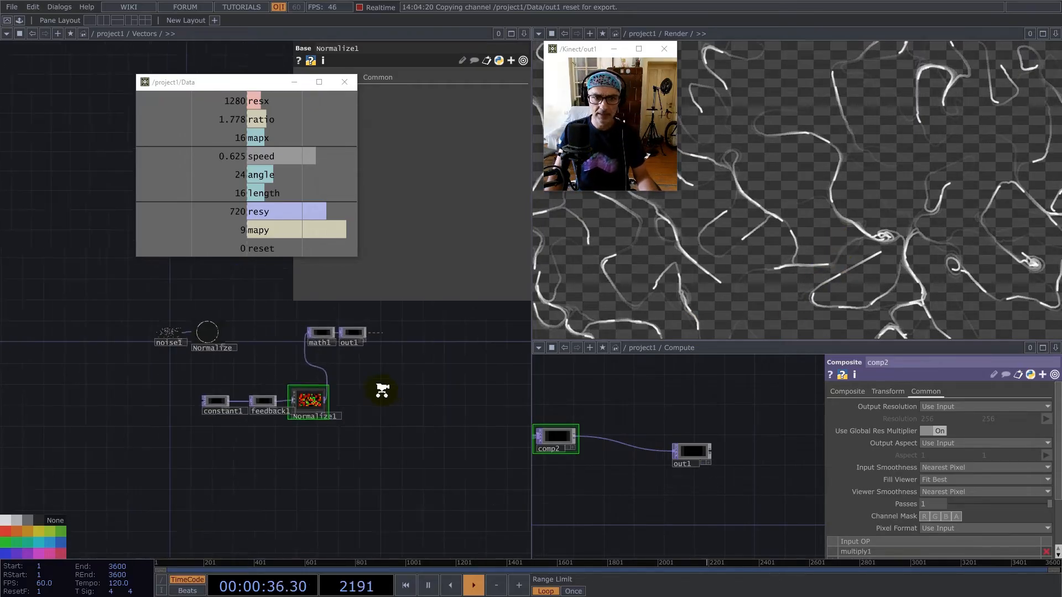
# Move noise1 and Normalize out of the way, line up the constant1 chain with math1, and leave Vectors.
pyautogui.moveTo(294, 367); pyautogui.dragTo(174, 314, button='right')
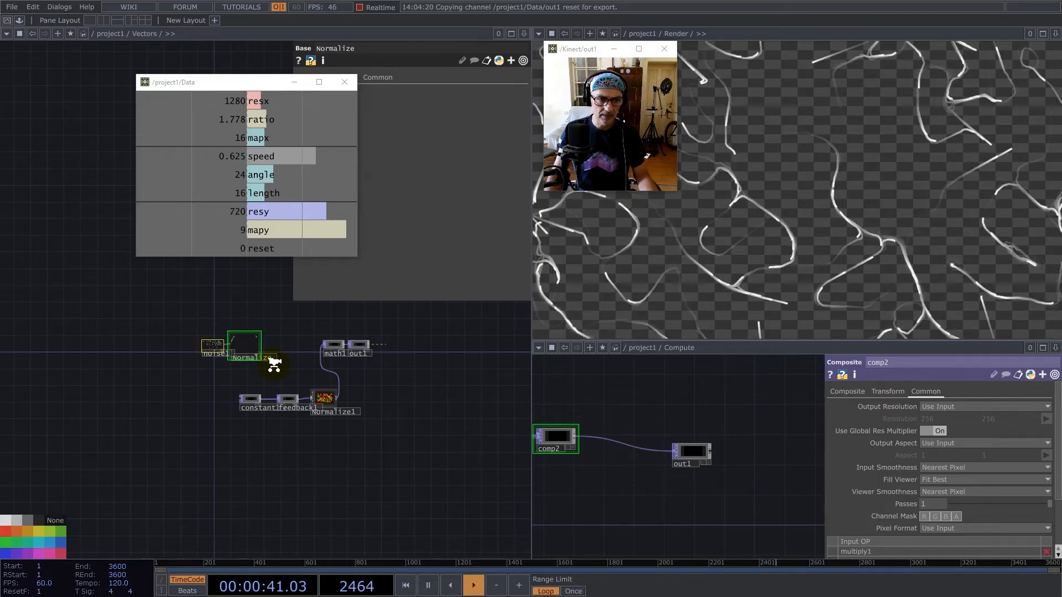
pyautogui.scroll(5, 274, 364)
pyautogui.click(222, 339)
pyautogui.scroll(-5, 243, 376)
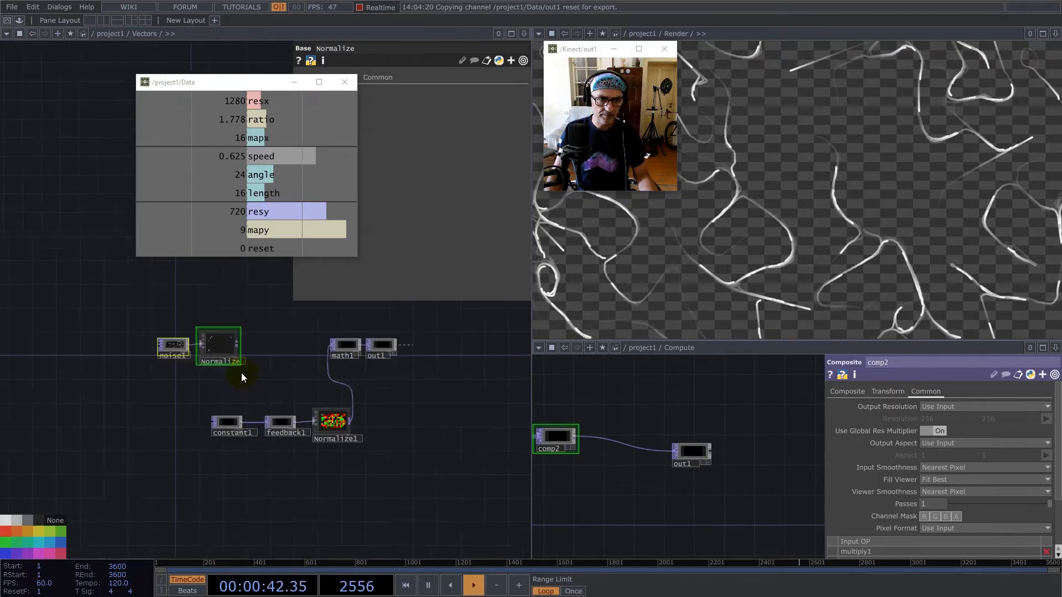
pyautogui.moveTo(230, 356); pyautogui.dragTo(205, 356)
pyautogui.scroll(-10, 315, 427)
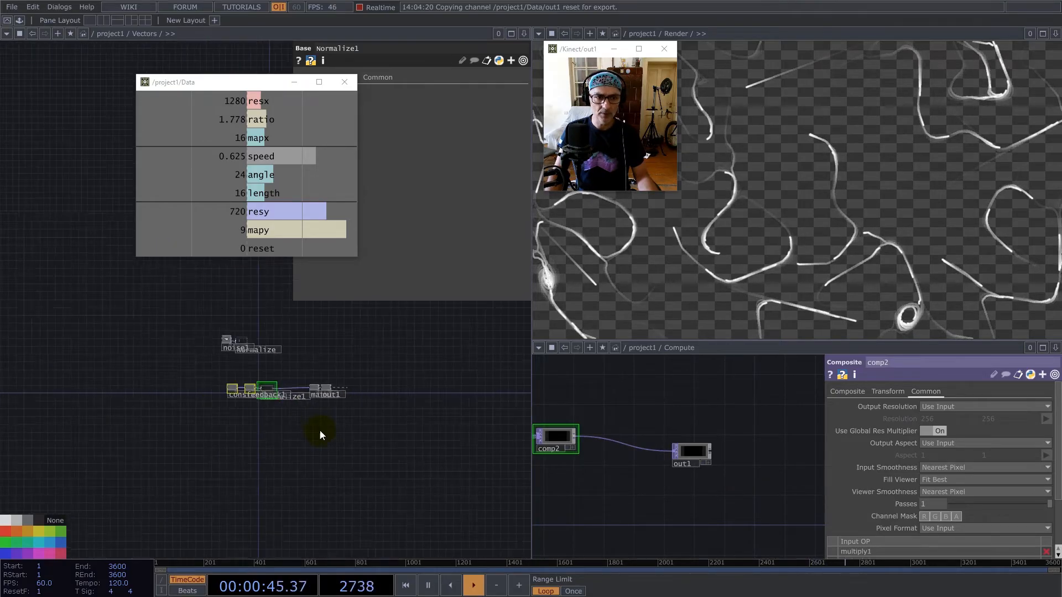
pyautogui.scroll(-3, 361, 473)
# Set mapx to 256 in the constant1 CHOP at the project1 level.
pyautogui.click(299, 374)
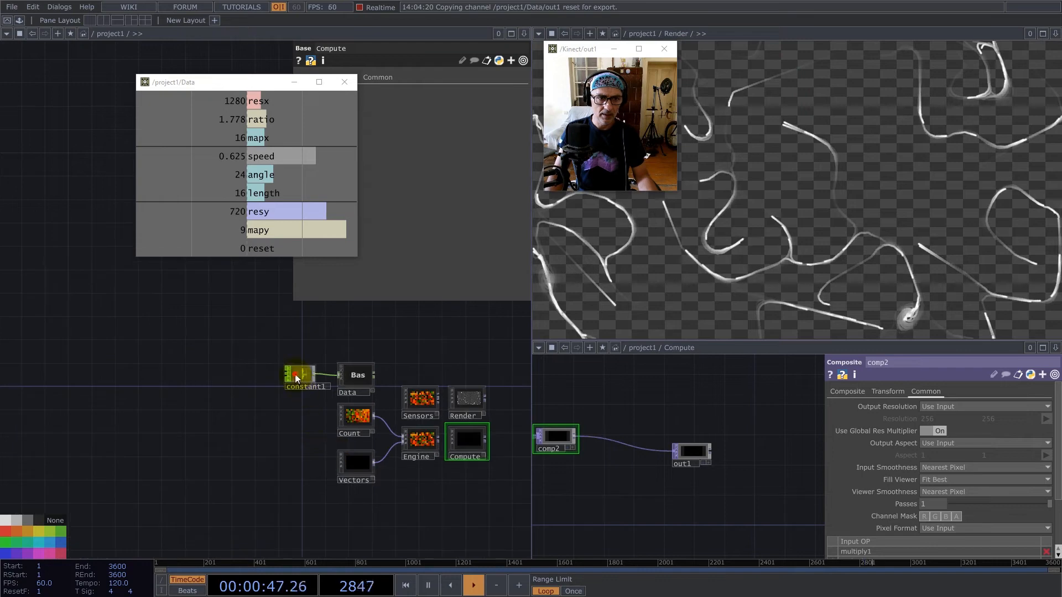
pyautogui.press('p')
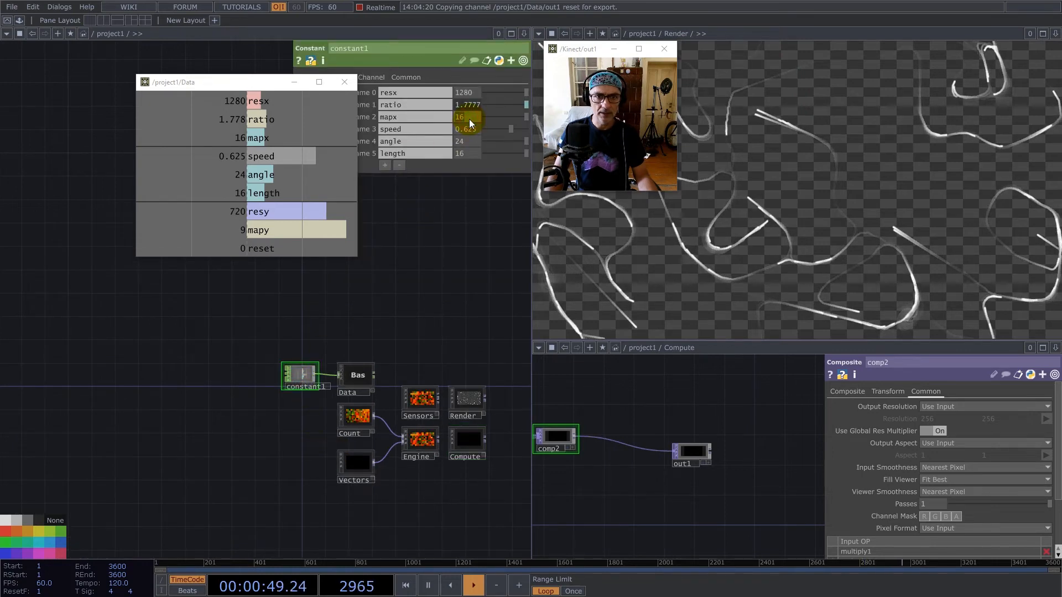
pyautogui.write('256')
pyautogui.press('Return')
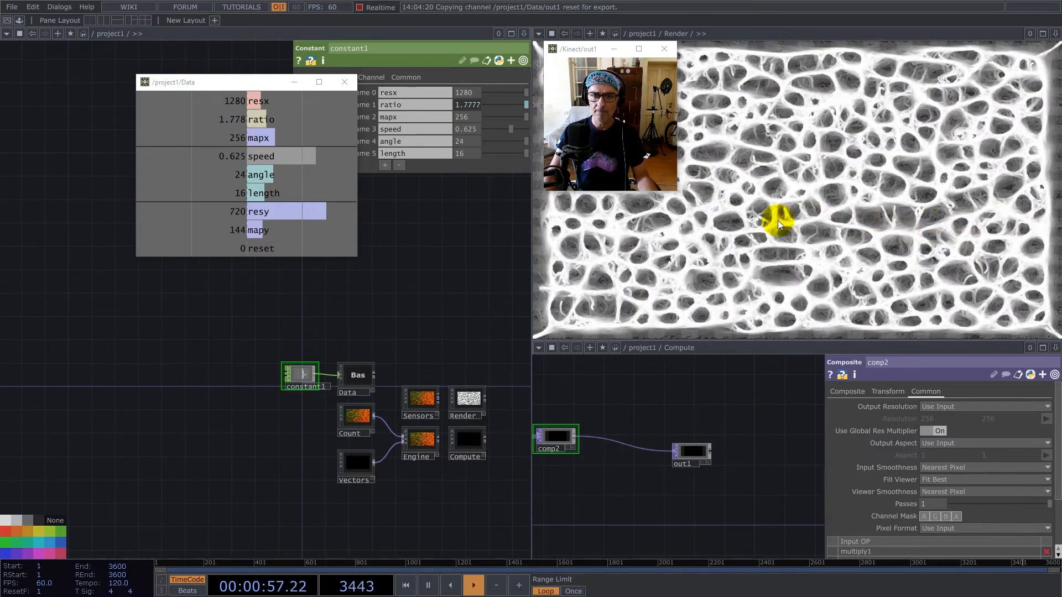
# Move the Data viewer window clear of the parameters and set mapx to 512 in constant1.
pyautogui.click(221, 85)
pyautogui.moveTo(222, 86); pyautogui.dragTo(108, 166)
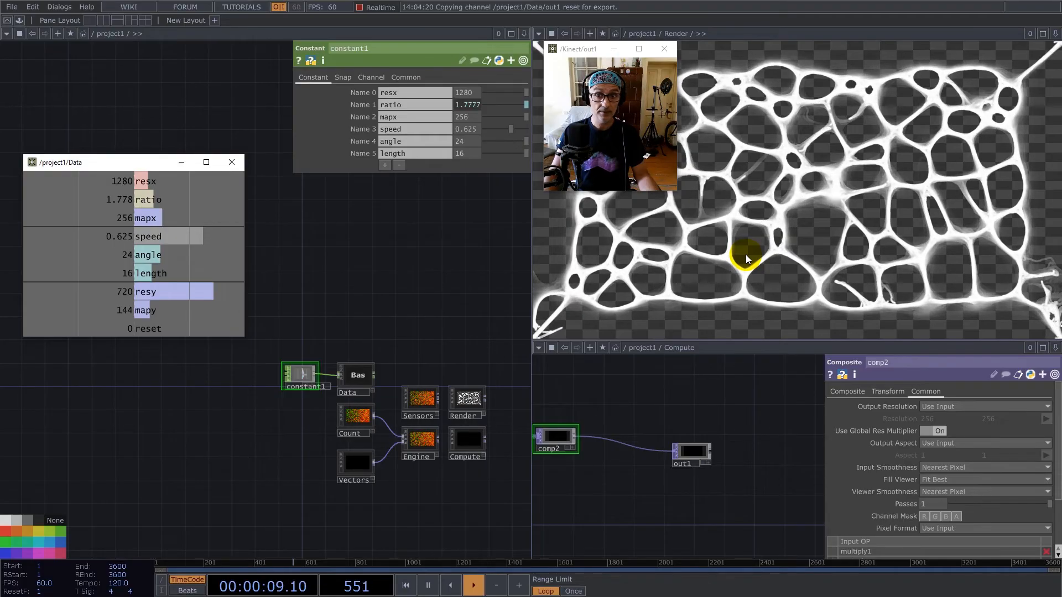
pyautogui.click(467, 117)
pyautogui.write('512')
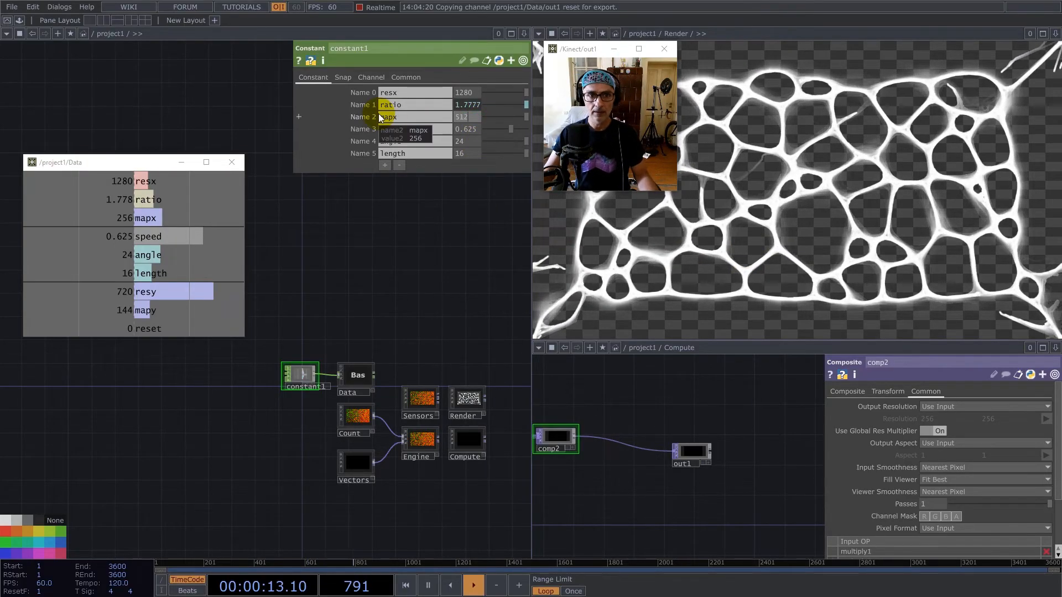
pyautogui.click(443, 300)
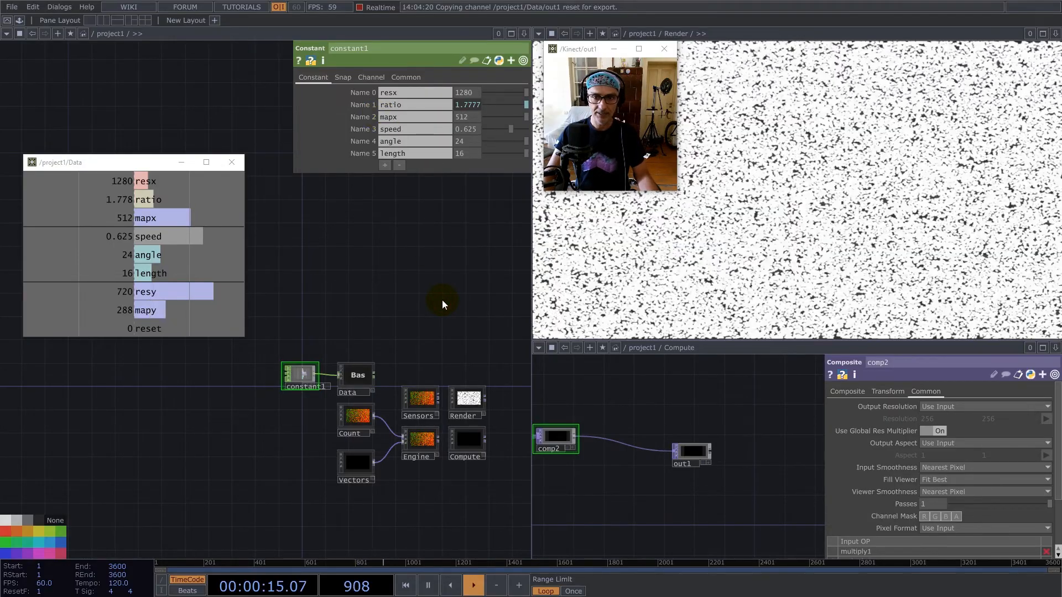
# Open the Render network and set pointsprite1's Constant Point Scale to 1.
pyautogui.scroll(6, 468, 398)
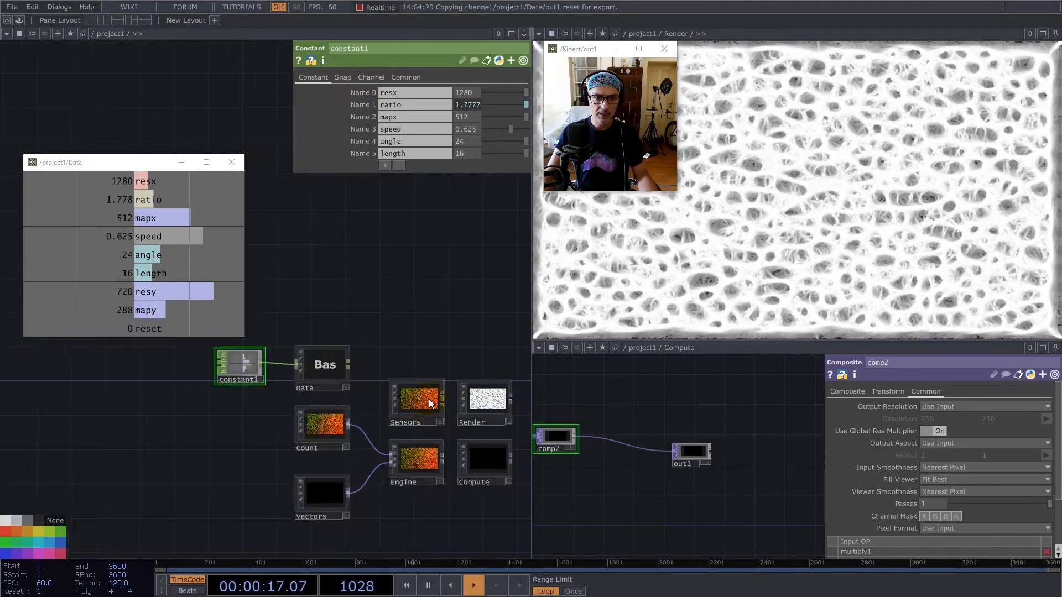
pyautogui.moveTo(299, 370); pyautogui.dragTo(446, 512)
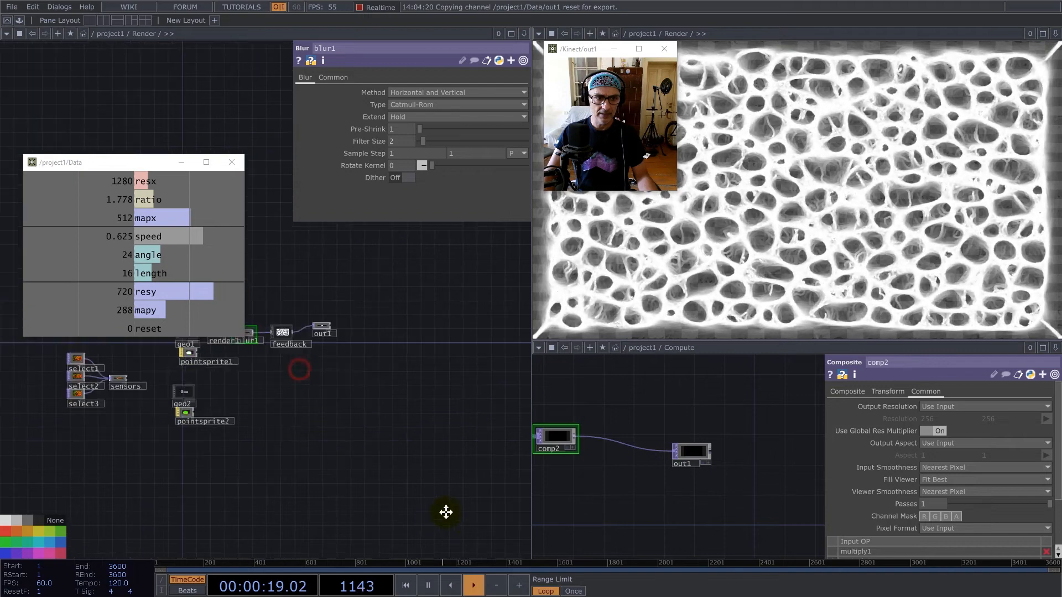
pyautogui.scroll(5, 281, 456)
pyautogui.click(294, 400)
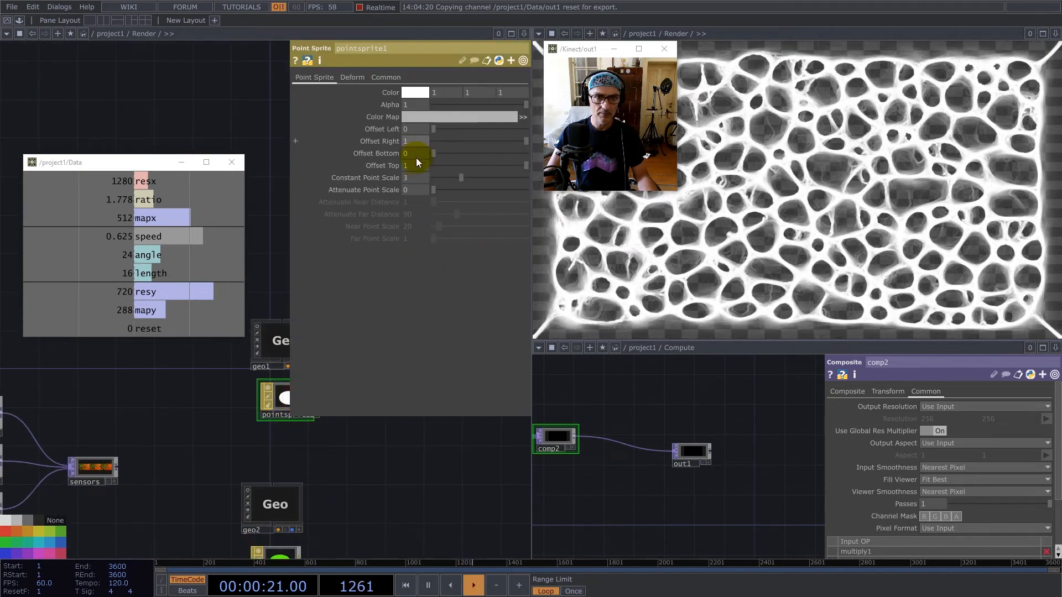
pyautogui.write('1')
pyautogui.press('Return')
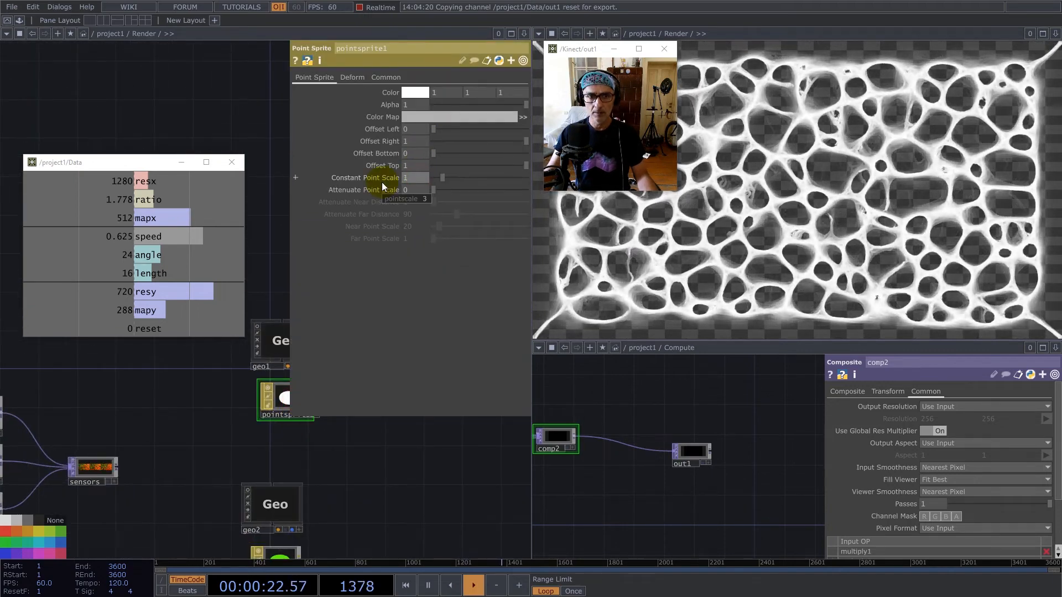
# Reset the simulation and return from Render to the project1 network.
pyautogui.click(450, 435)
pyautogui.press('1')
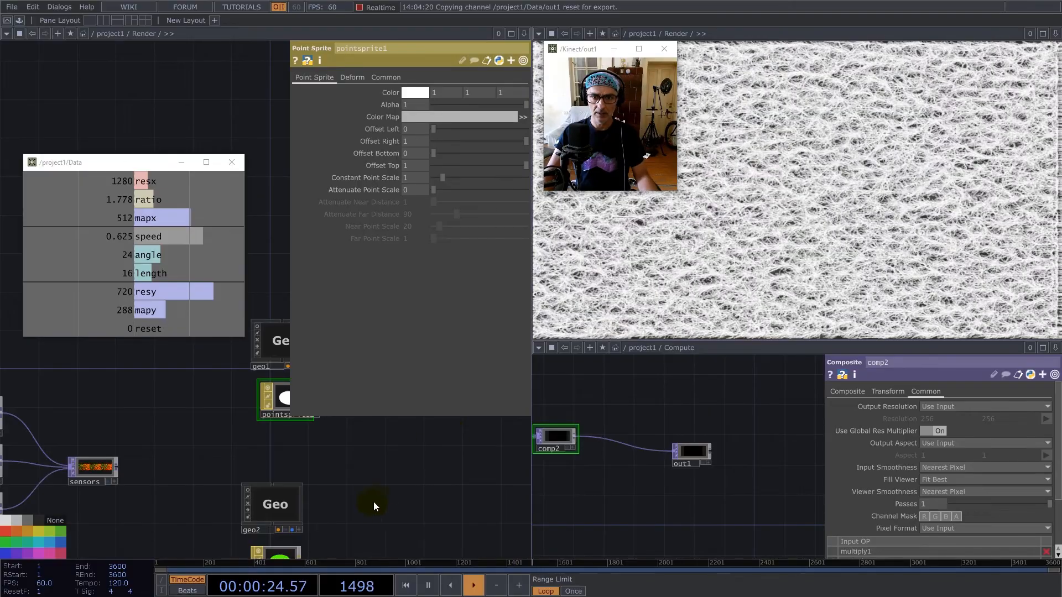
pyautogui.scroll(-10, 370, 507)
pyautogui.press('u')
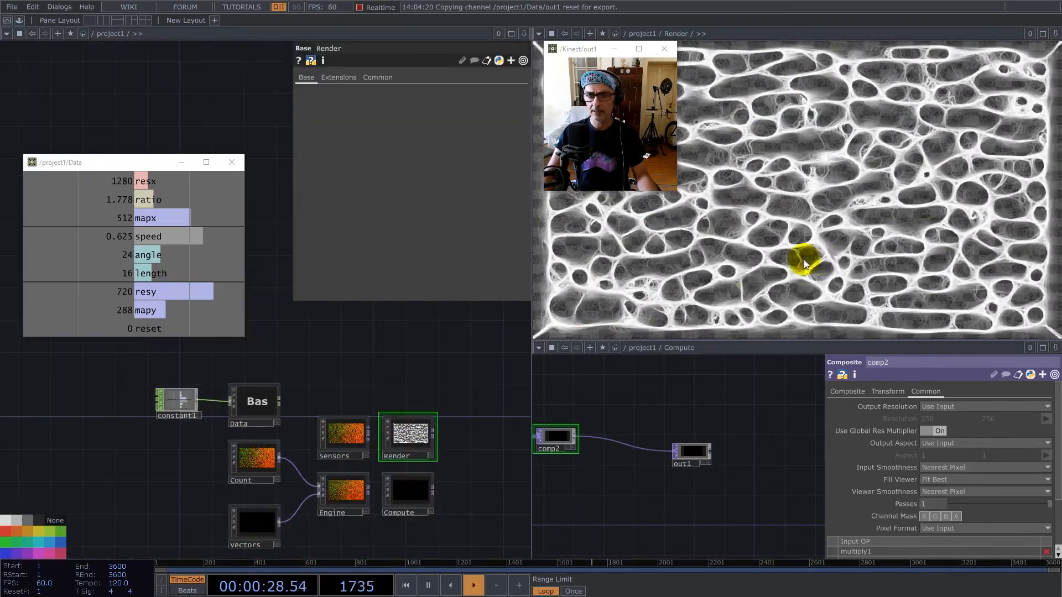
# Raise the speed value in the project1-level constant1 CHOP to 2, and further to 4.
pyautogui.click(177, 399)
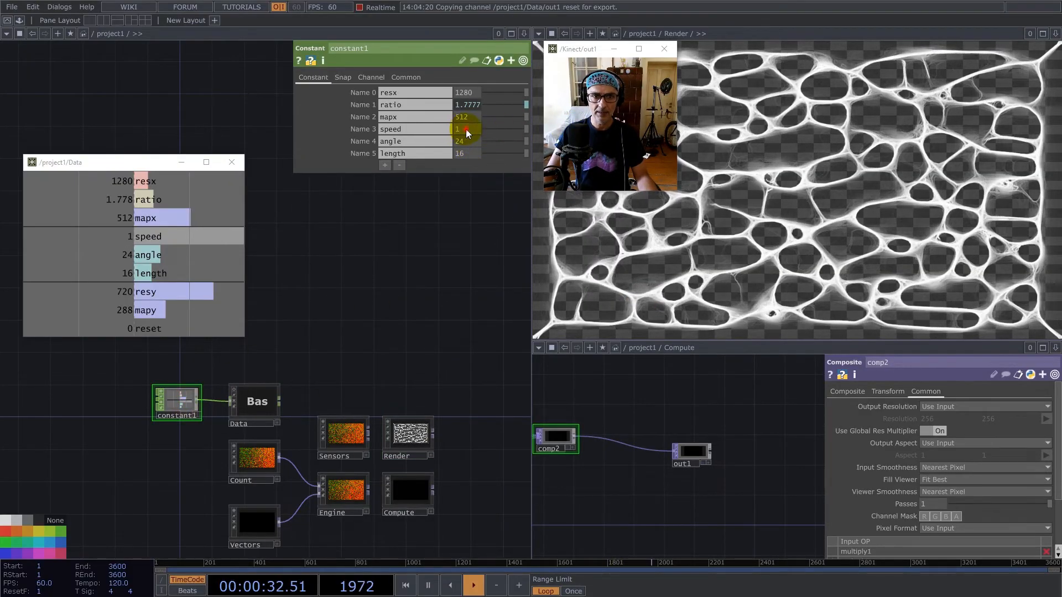
pyautogui.moveTo(466, 129); pyautogui.dragTo(414, 132)
pyautogui.write('2')
pyautogui.press('Return')
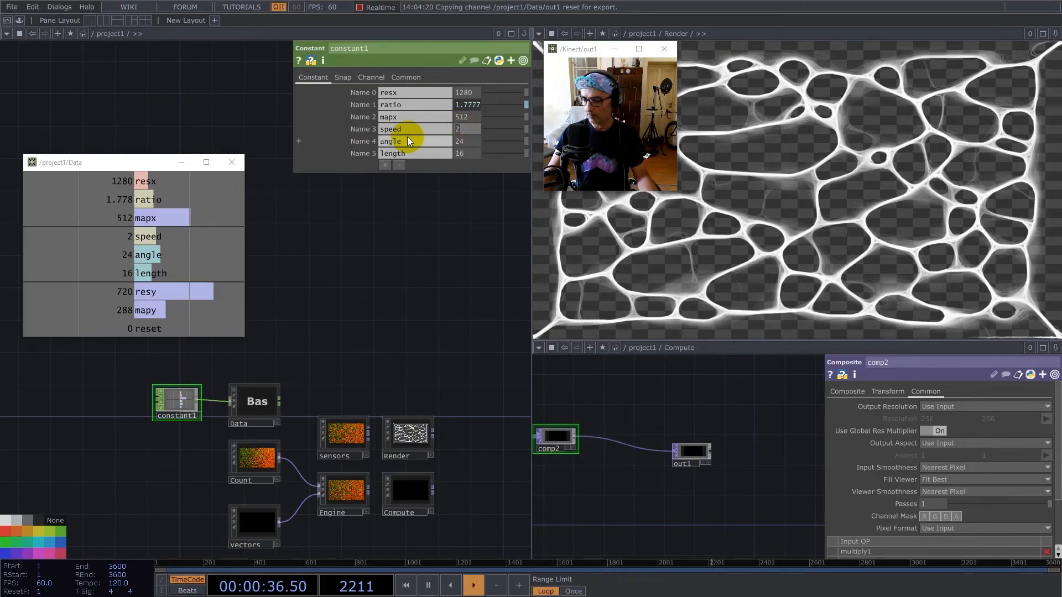
pyautogui.write('4')
pyautogui.press('Return')
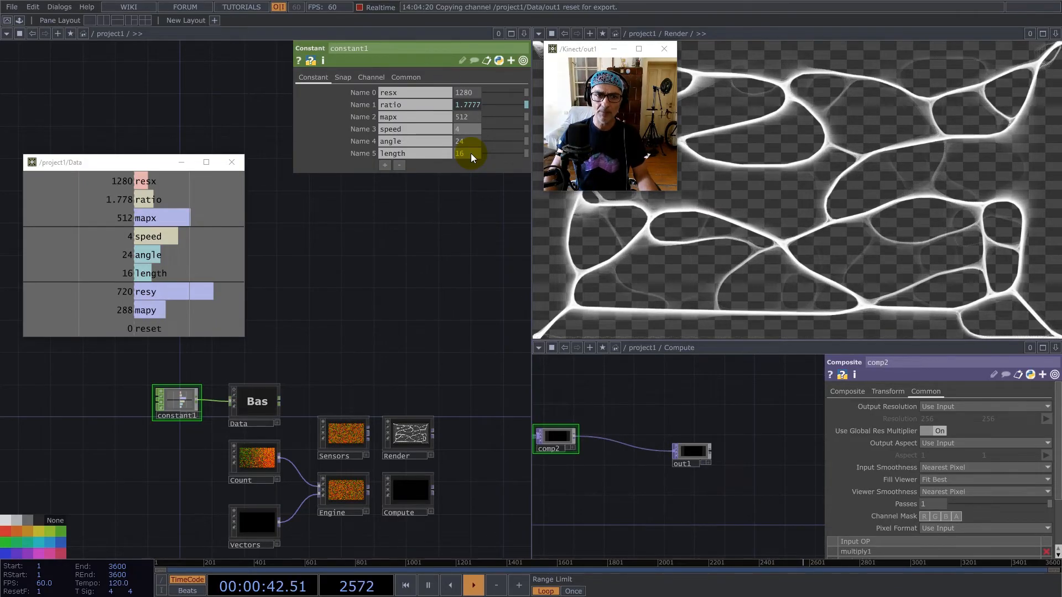
# Set the sensor angle to 12 and the length to 8 in constant1.
pyautogui.write('12')
pyautogui.press('Tab')
pyautogui.press('Tab')
pyautogui.write('8')
pyautogui.press('Return')
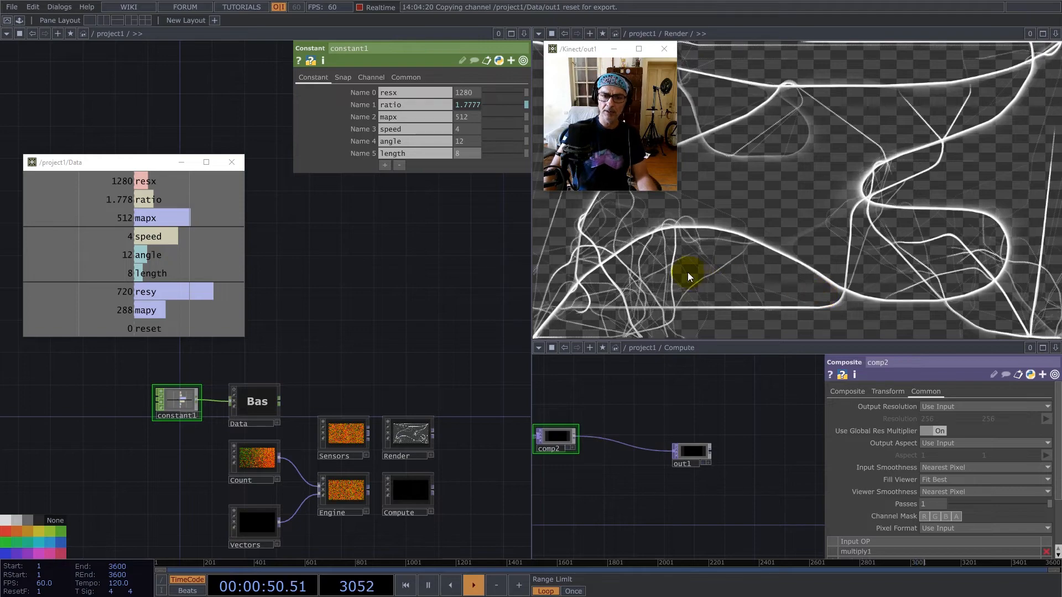
# Try a speed of 8 in constant1, and return the speed to 4.
pyautogui.write('8')
pyautogui.press('Return')
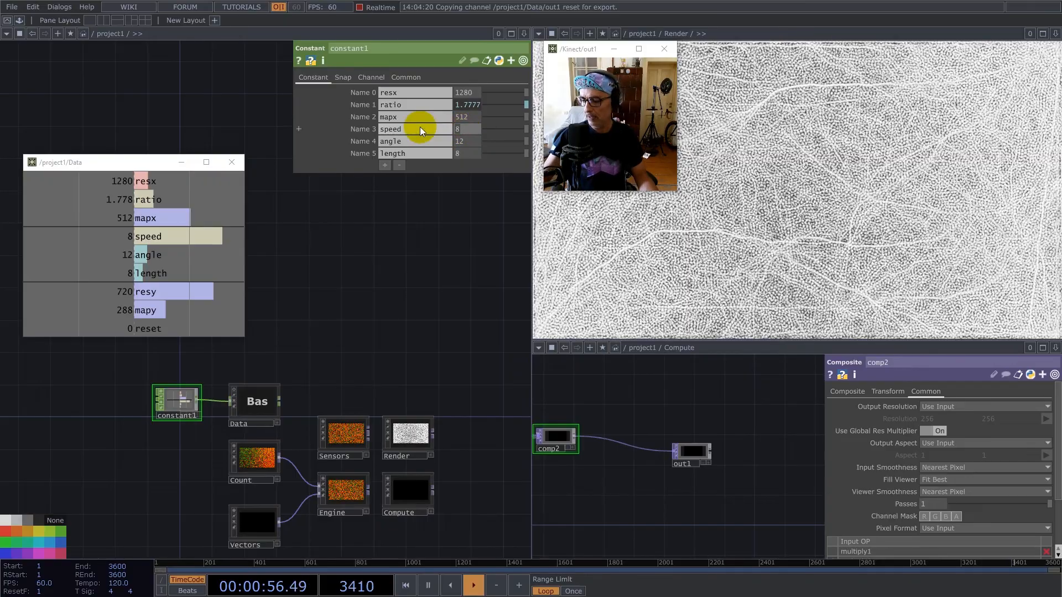
pyautogui.write('4')
pyautogui.press('Return')
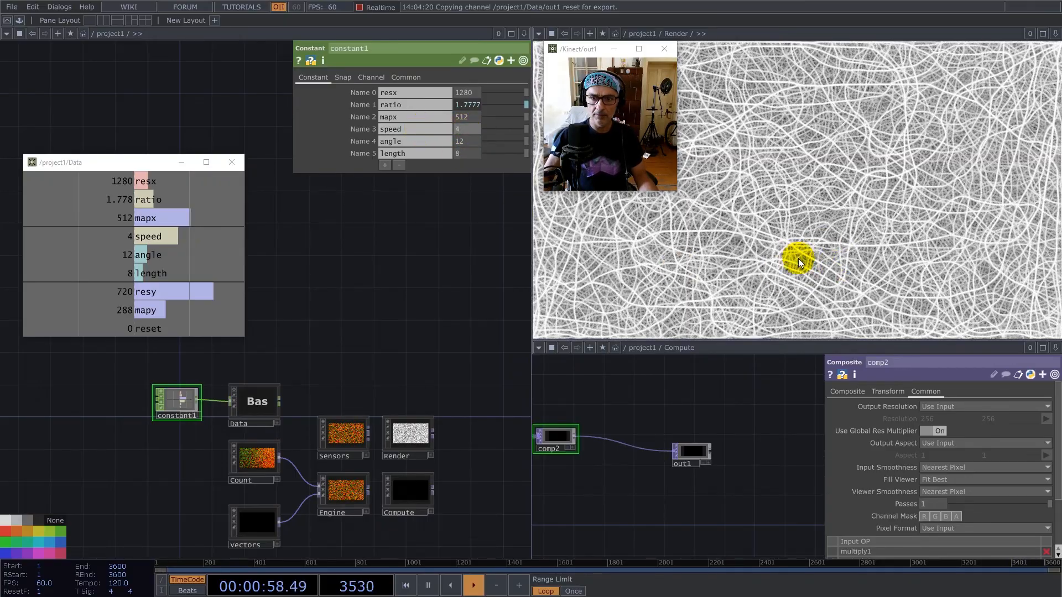
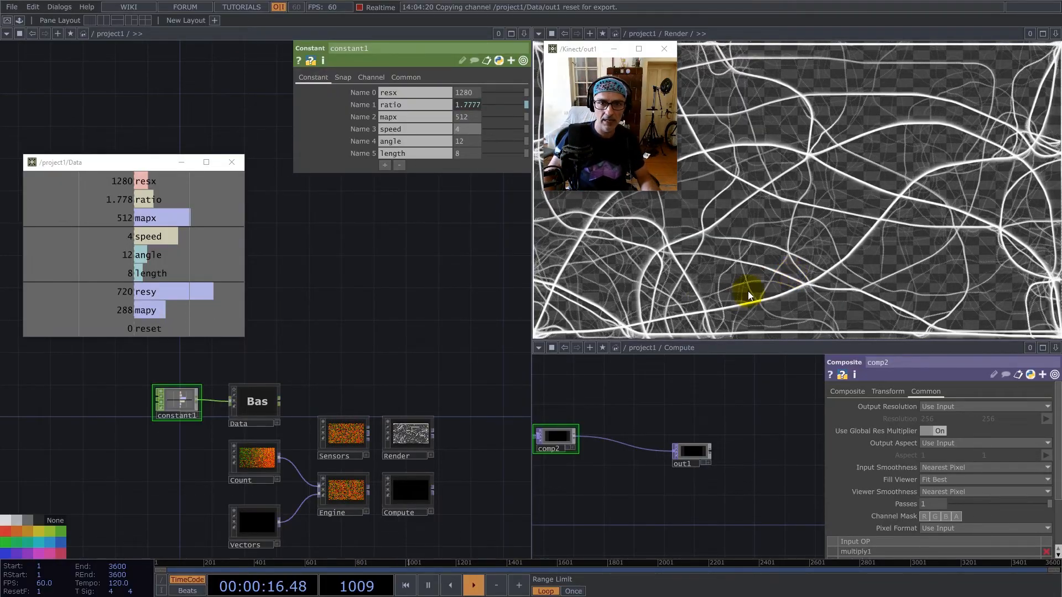
# Set the mapx value in the project1-level constant1 CHOP to 1024.
pyautogui.scroll(-2, 411, 442)
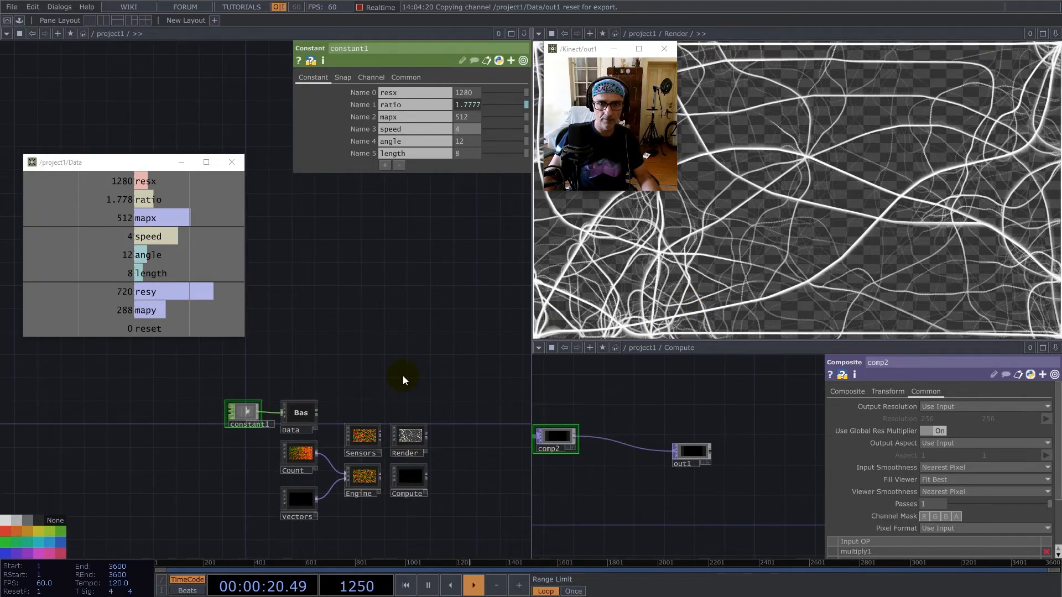
pyautogui.click(472, 116)
pyautogui.write('10')
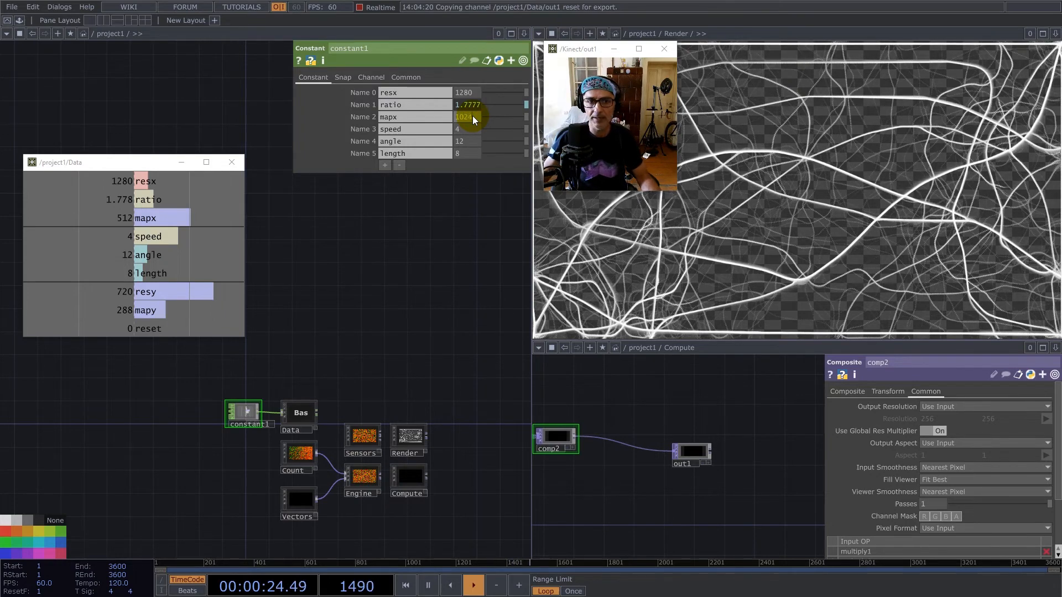
pyautogui.write('24')
pyautogui.press('Return')
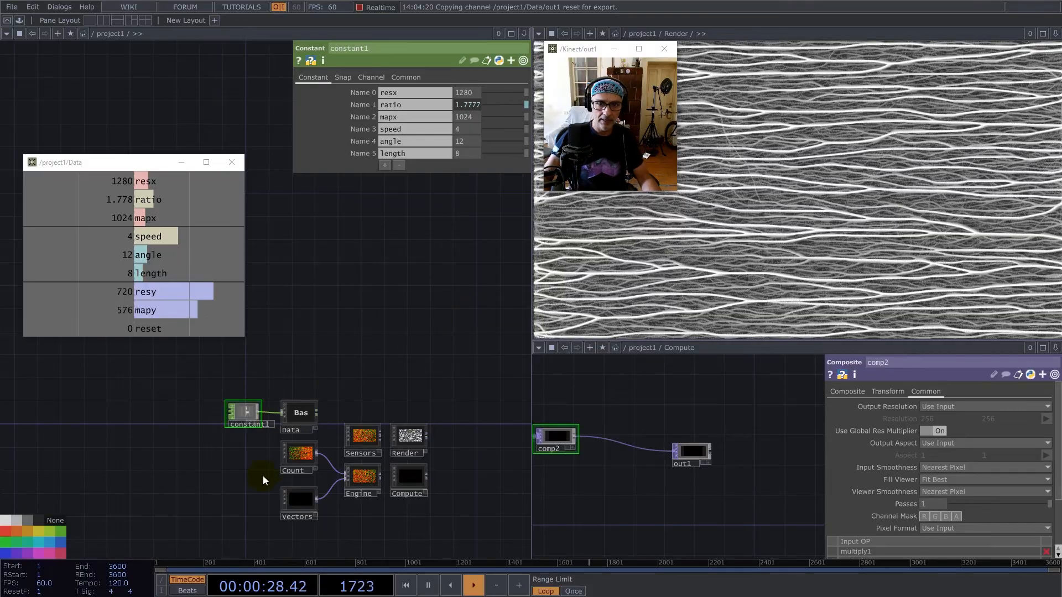
# Inside the Vectors component, add a Noise TOP fed from the output of Normalize1.
pyautogui.click(301, 500)
pyautogui.press('i')
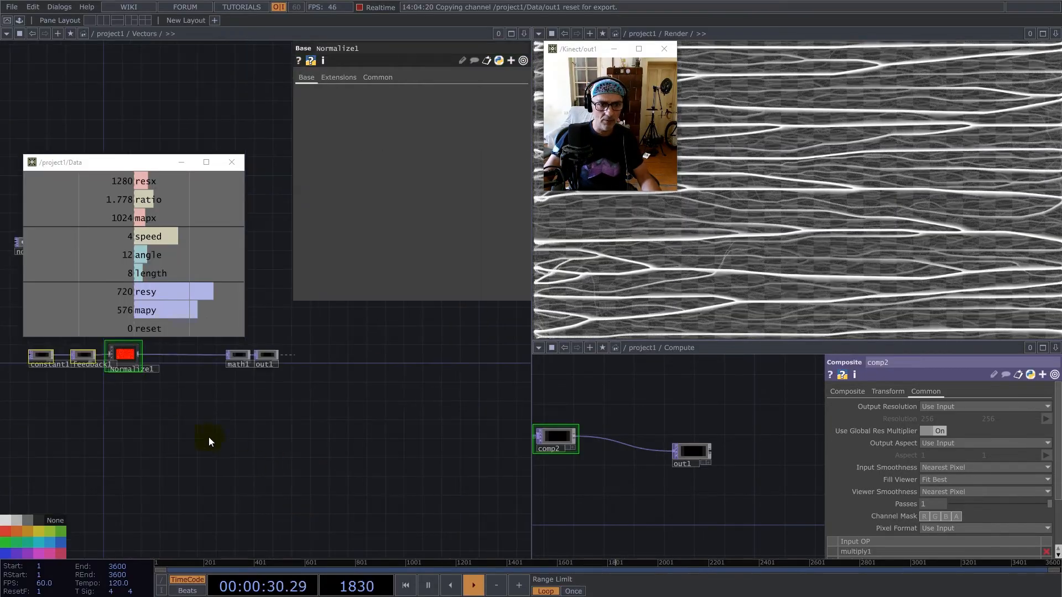
pyautogui.scroll(5, 352, 399)
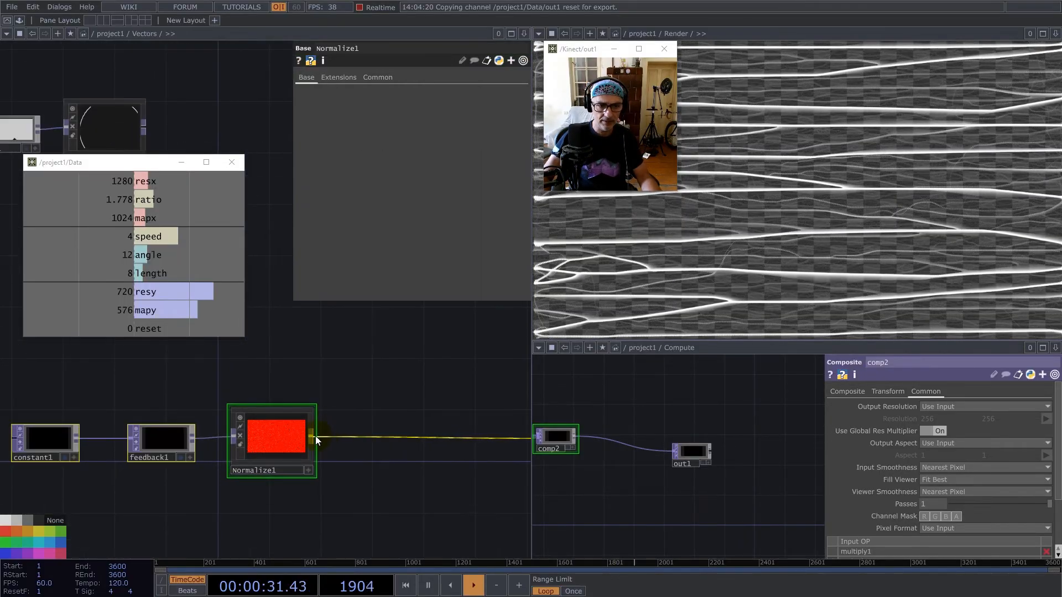
pyautogui.rightClick(313, 436)
pyautogui.write('noi')
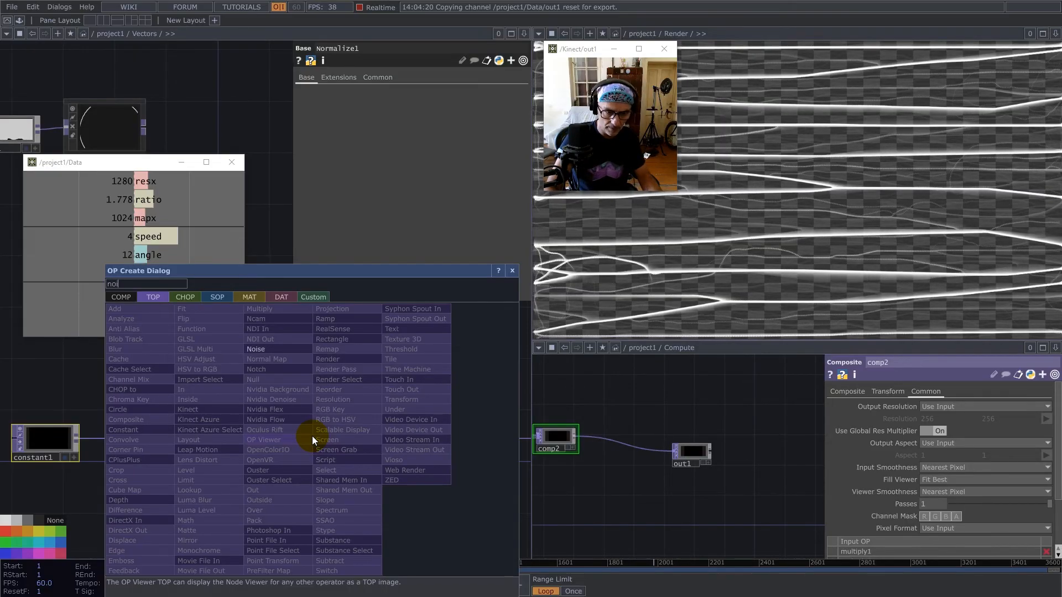
pyautogui.click(275, 352)
pyautogui.click(429, 413)
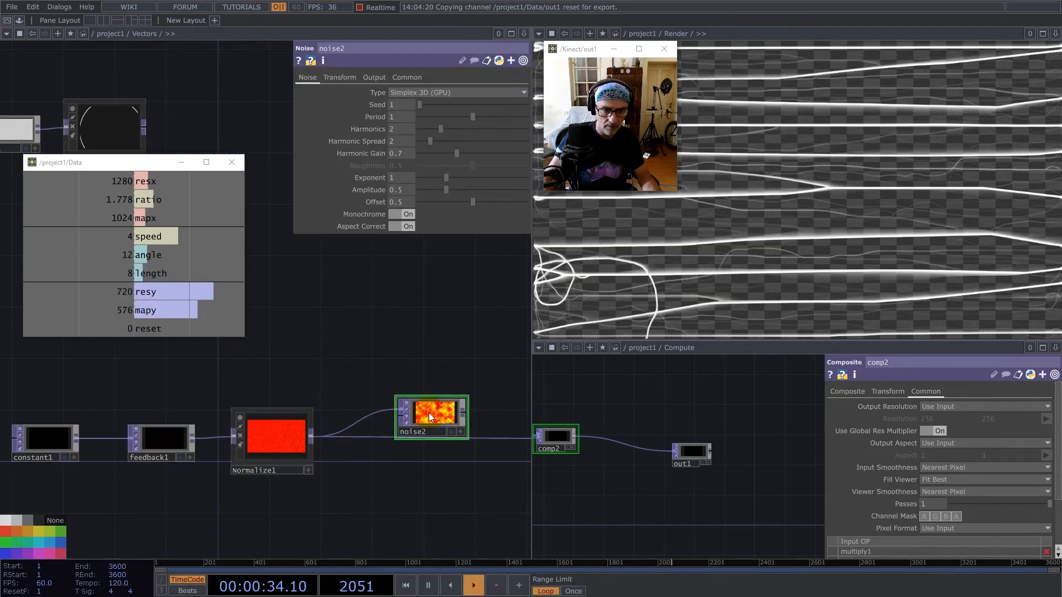
# Set noise2's amplitude and offset to 0, turn Monochrome off, and wire it between Normalize1 and math1.
pyautogui.moveTo(368, 197); pyautogui.dragTo(366, 200)
pyautogui.click(412, 214)
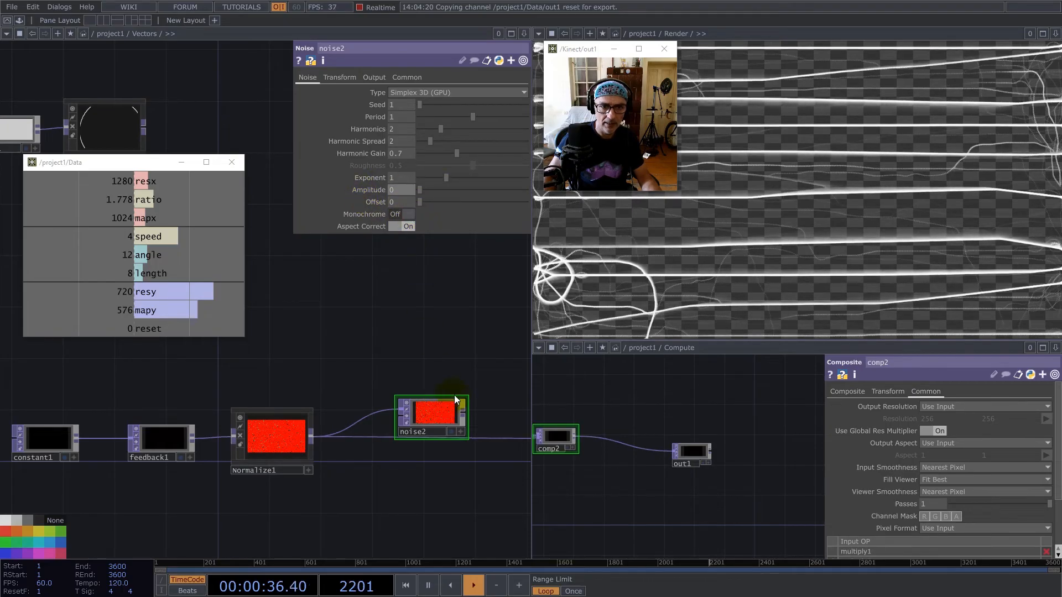
pyautogui.moveTo(464, 412); pyautogui.dragTo(470, 437)
pyautogui.moveTo(445, 419); pyautogui.dragTo(368, 461)
pyautogui.click(408, 227)
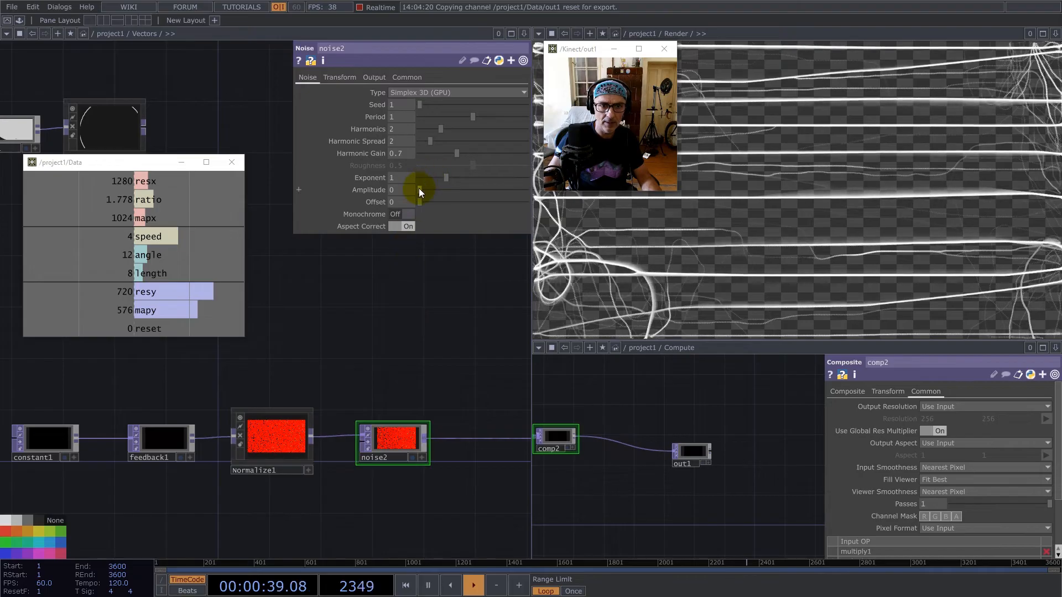
# Raise the amplitude of noise2 to 0.12.
pyautogui.moveTo(421, 190); pyautogui.dragTo(426, 189)
pyautogui.click(354, 308)
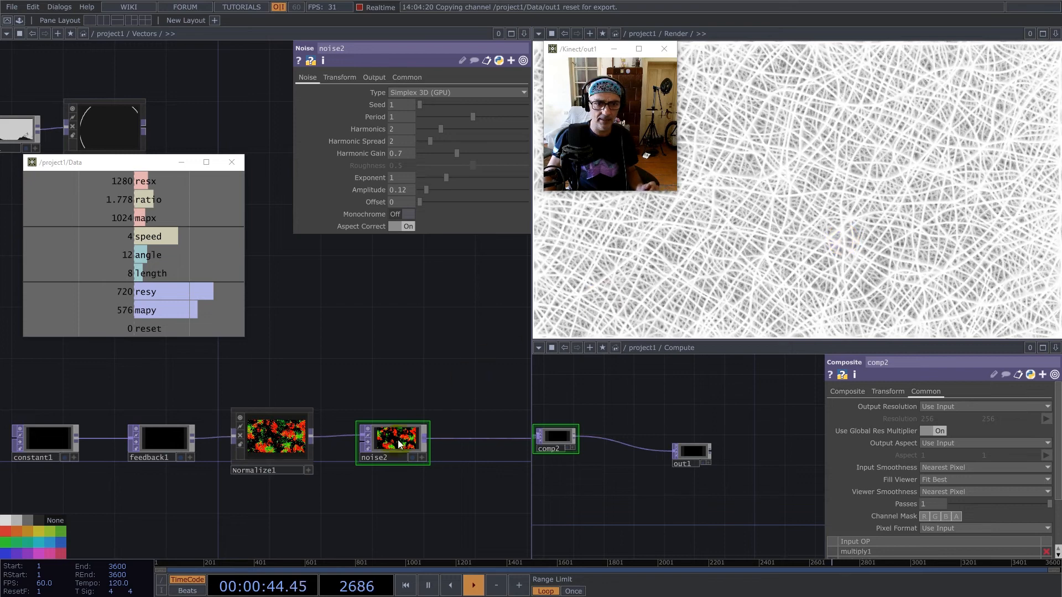
pyautogui.moveTo(434, 190); pyautogui.dragTo(427, 191)
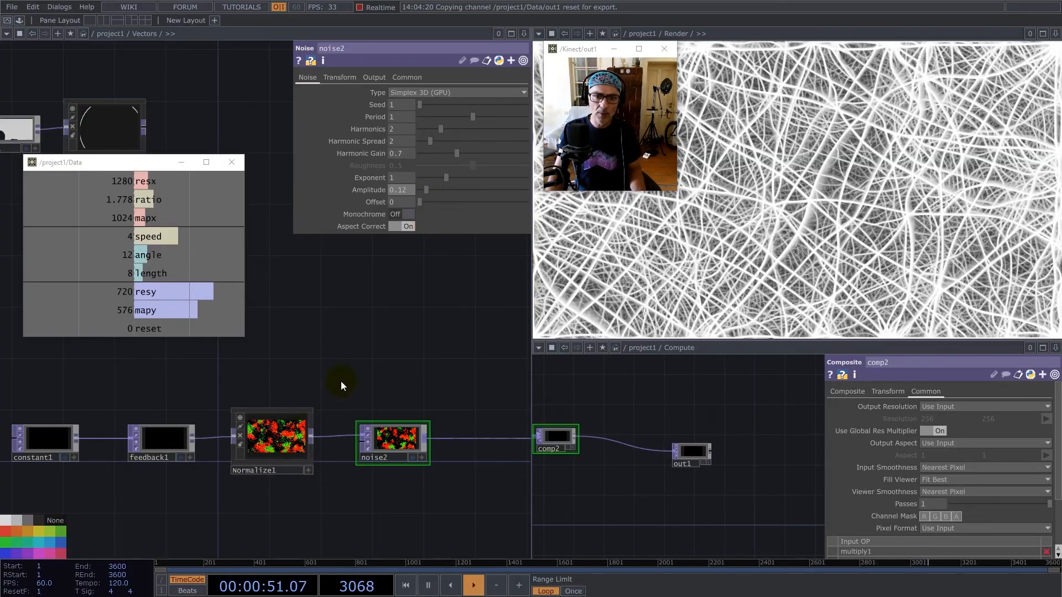
# Return to the project1 network and reset the simulation repeatedly to compare the rendered pattern.
pyautogui.scroll(-10, 355, 451)
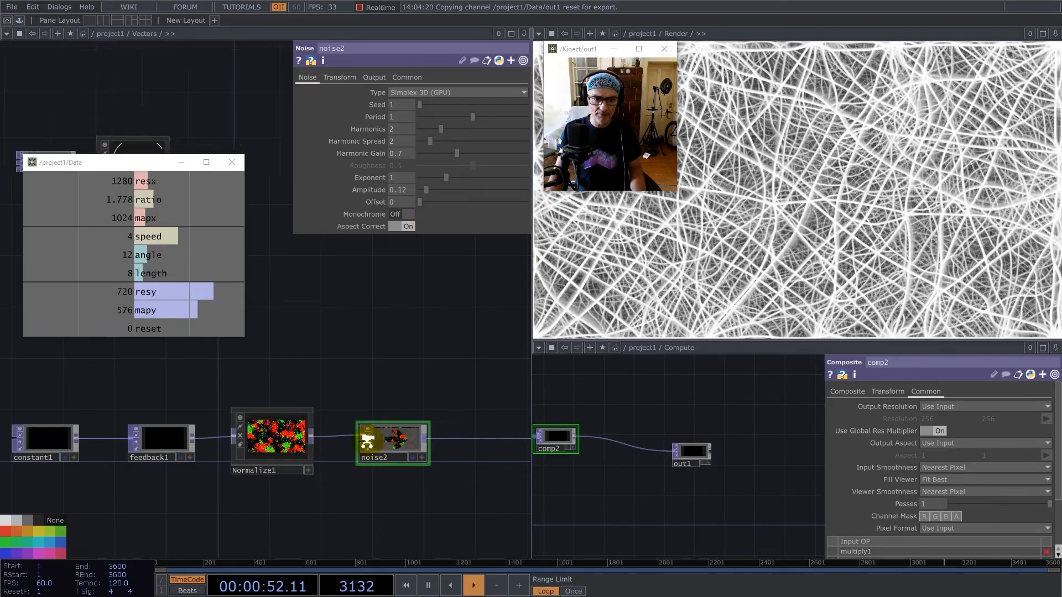
pyautogui.scroll(-10, 338, 464)
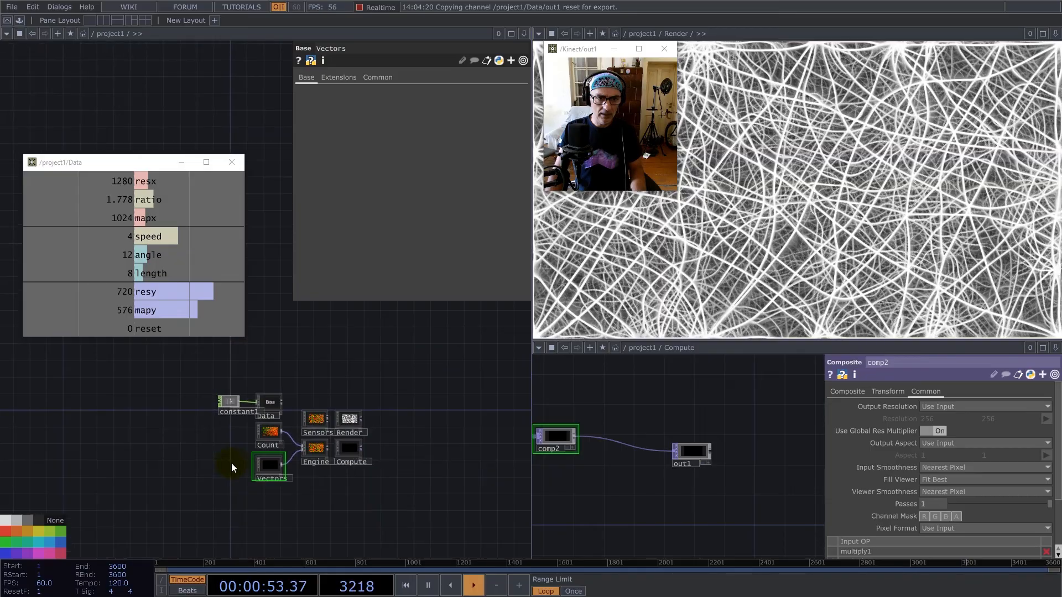
pyautogui.click(381, 340)
pyautogui.press('r')
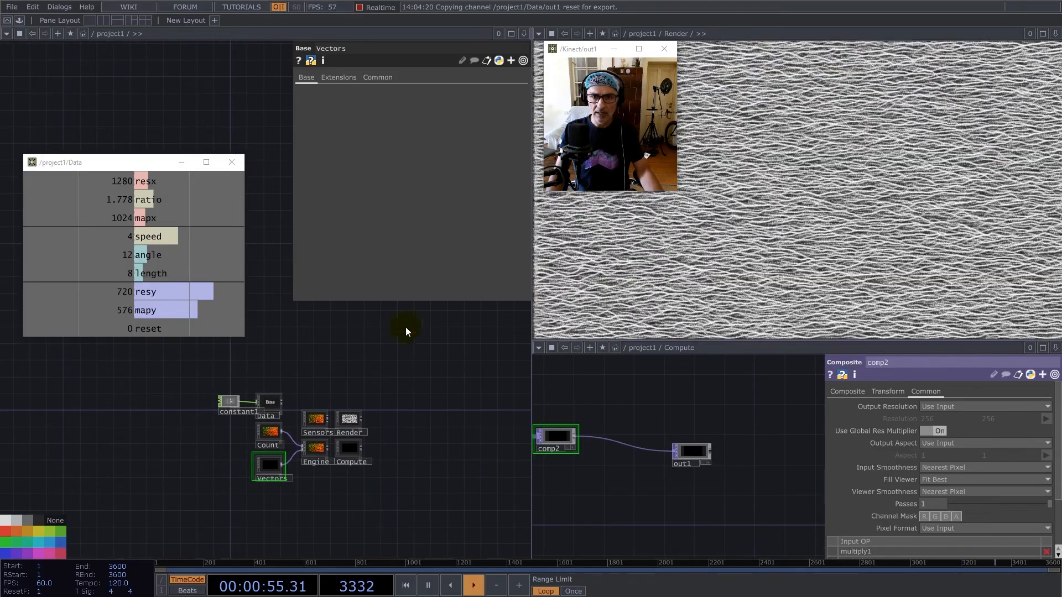
pyautogui.click(308, 340)
pyautogui.press('r')
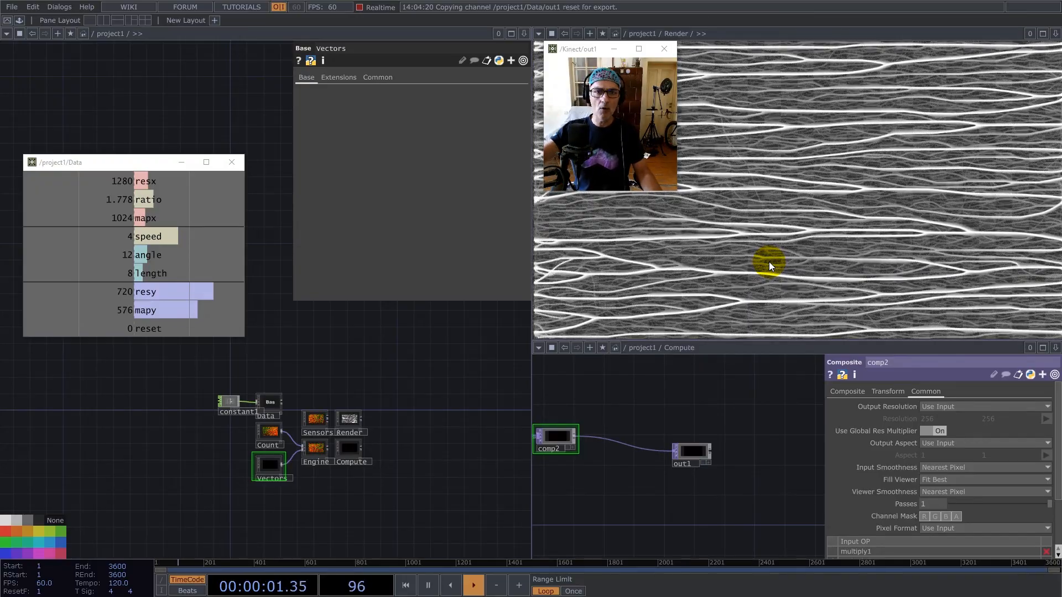
pyautogui.press('r')
# Inside Vectors, connect noise1 to the input of feedback1 in place of constant1.
pyautogui.click(262, 471)
pyautogui.press('i')
pyautogui.moveTo(121, 445); pyautogui.dragTo(391, 526)
pyautogui.scroll(5, 309, 439)
pyautogui.scroll(-5, 310, 436)
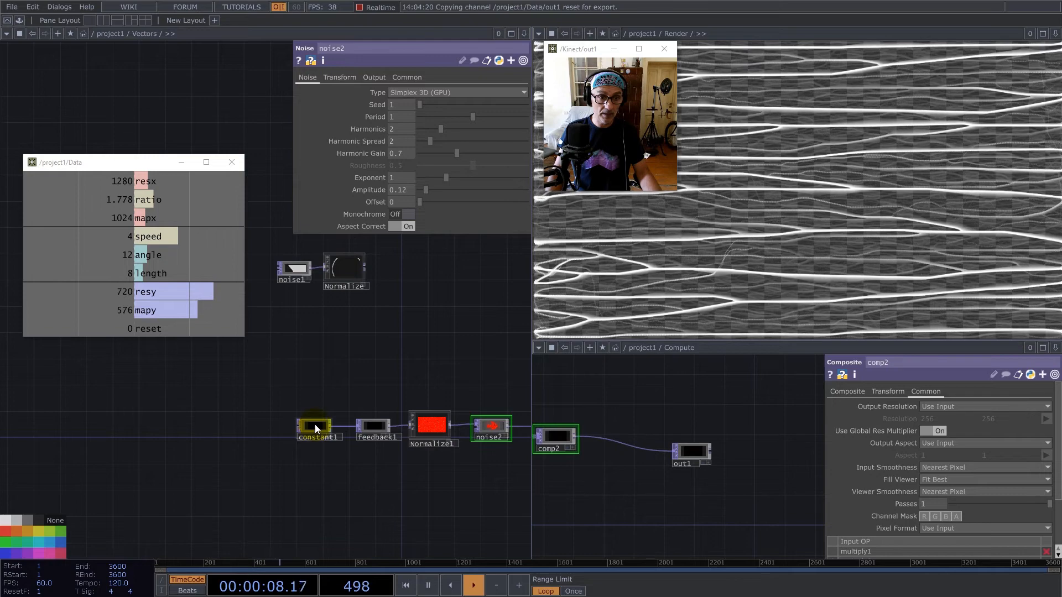
pyautogui.moveTo(311, 265); pyautogui.dragTo(352, 428)
pyautogui.moveTo(277, 341); pyautogui.dragTo(281, 361)
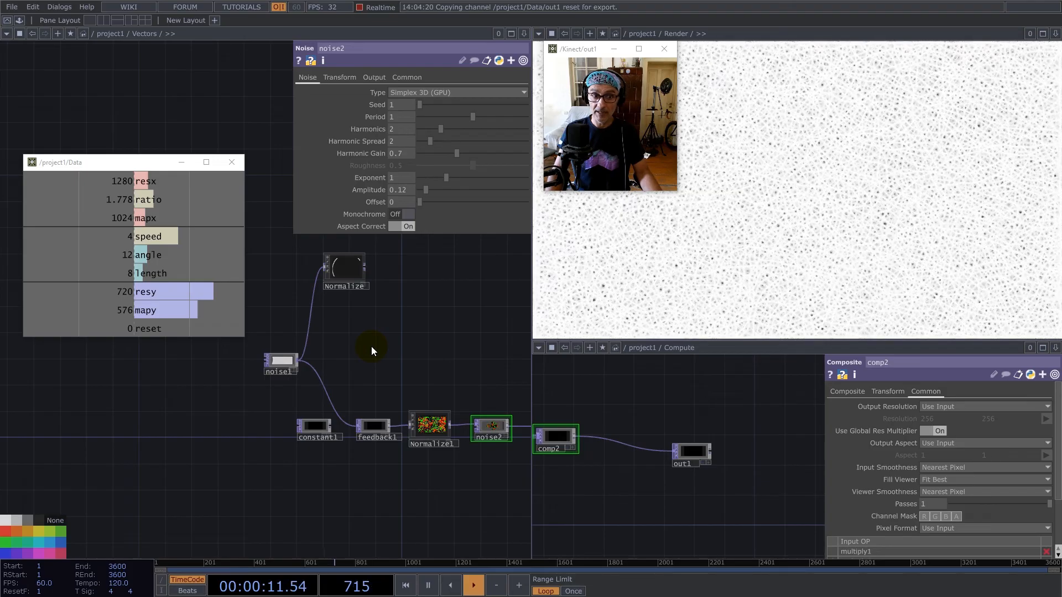
# Delete the unused Normalize component and constant1, and place noise1 next to feedback1.
pyautogui.click(343, 270)
pyautogui.press('Delete')
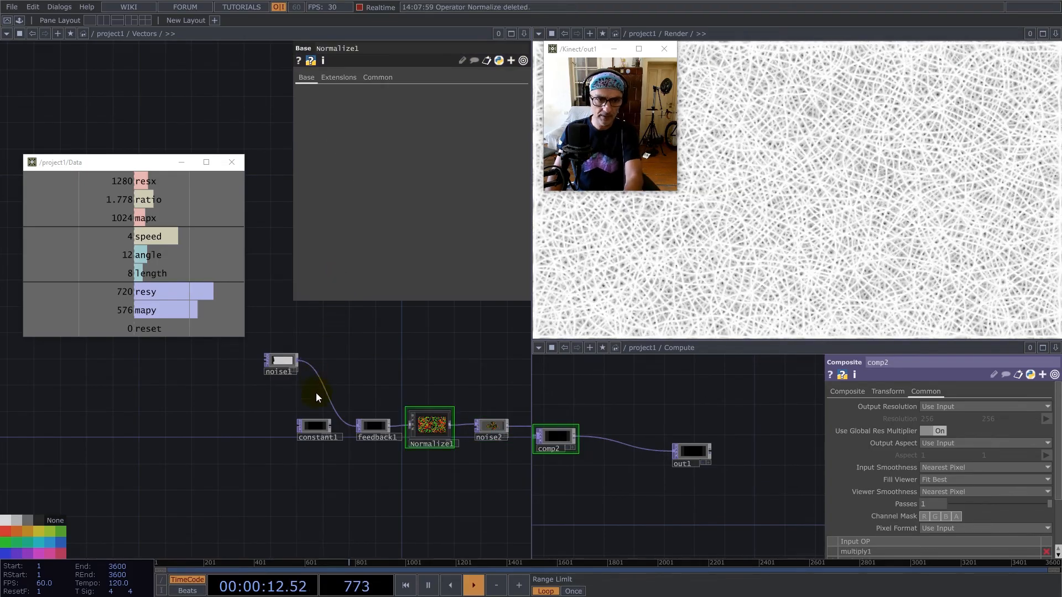
pyautogui.press('Delete')
pyautogui.click(283, 360)
pyautogui.moveTo(284, 360); pyautogui.dragTo(321, 418)
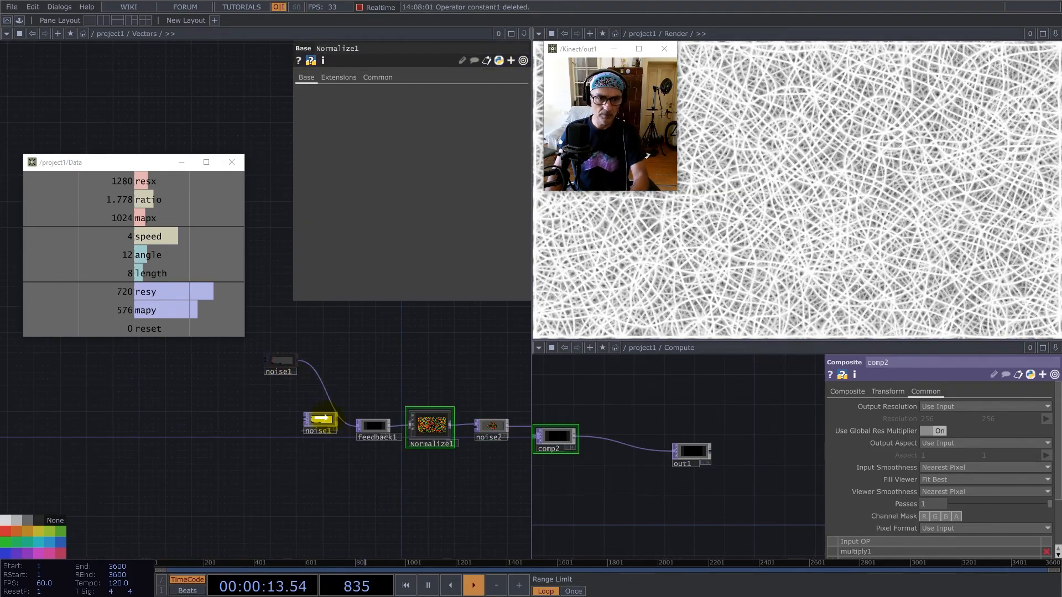
# Move noise1 and feedback1 farther away from Normalize1 to space out the Vectors chain.
pyautogui.click(377, 428)
pyautogui.scroll(3, 378, 427)
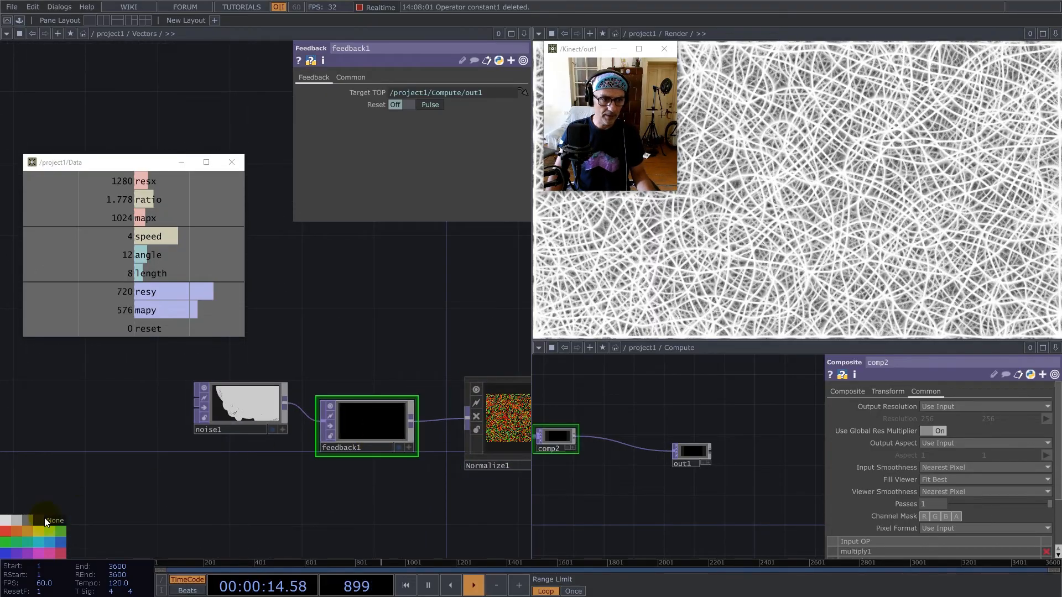
pyautogui.moveTo(356, 414); pyautogui.dragTo(160, 468)
pyautogui.scroll(-8, 269, 405)
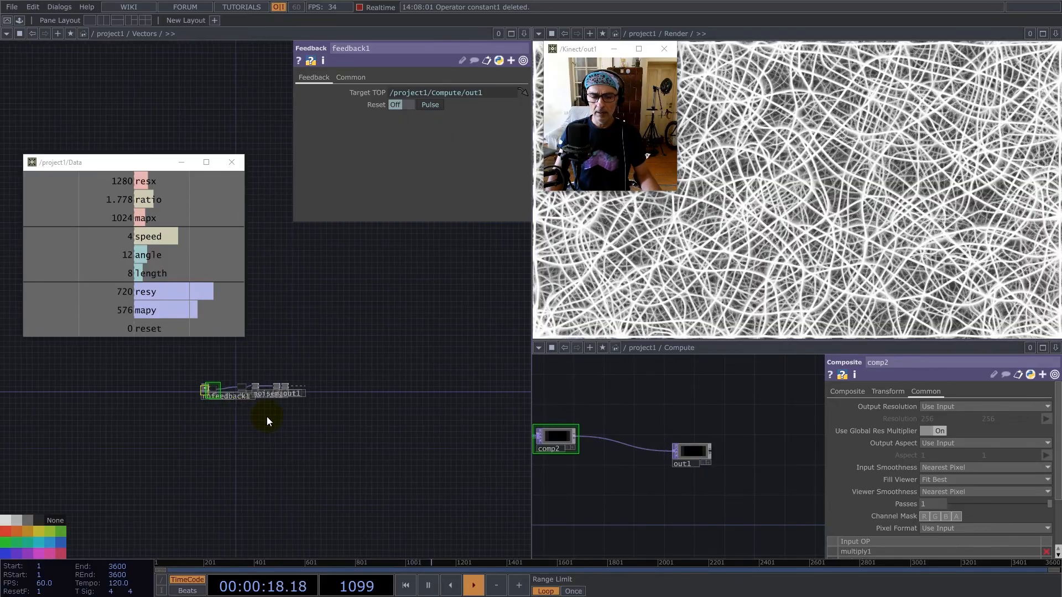
pyautogui.scroll(-3, 267, 417)
pyautogui.scroll(5, 259, 424)
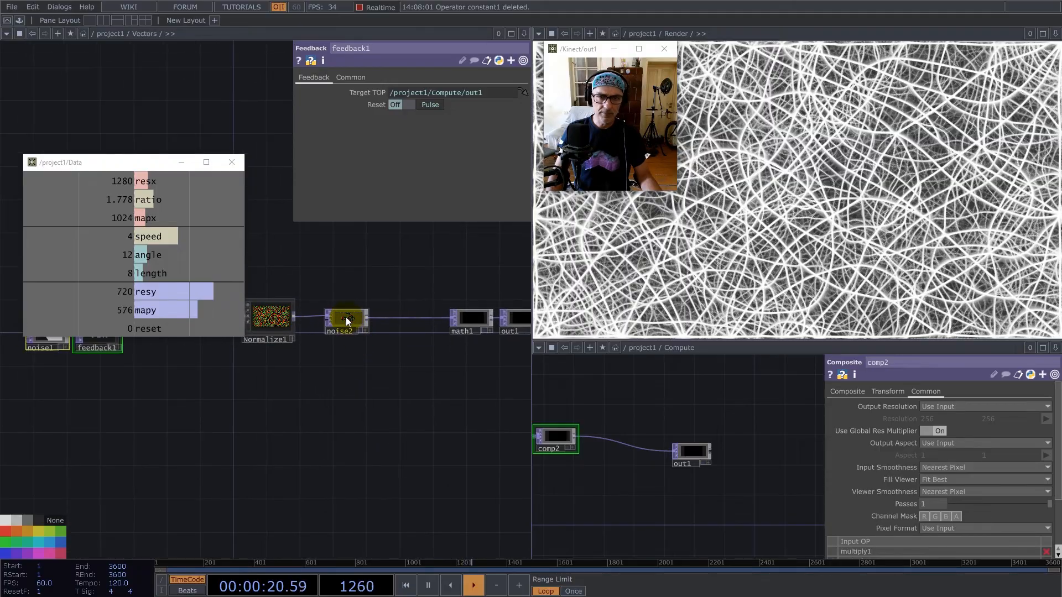
# Select noise2, leave the Vectors component, and open the Render network at its feedback and out1 nodes.
pyautogui.click(346, 320)
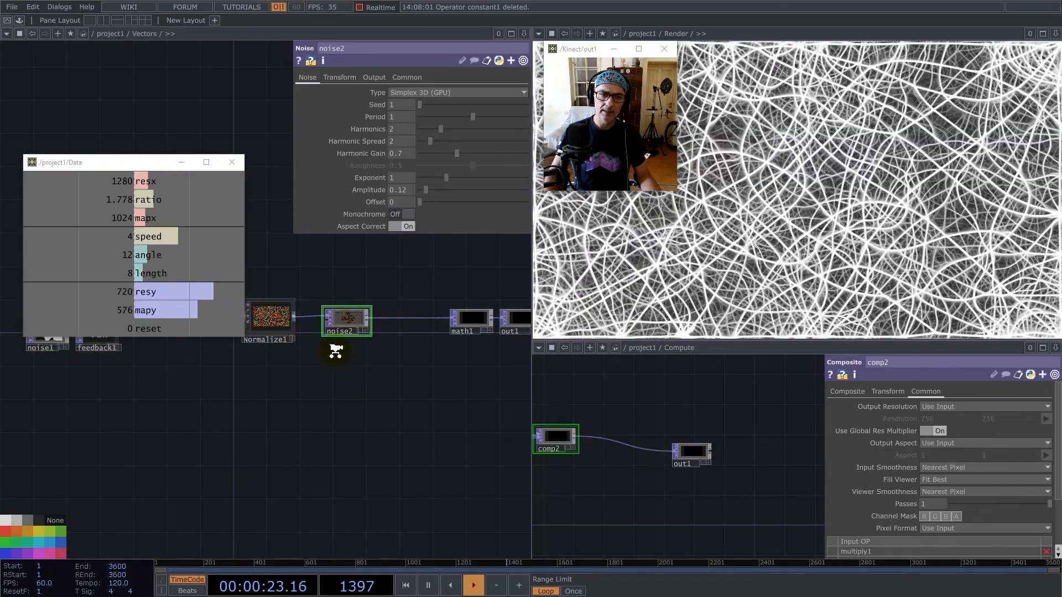
pyautogui.scroll(-4, 291, 416)
pyautogui.scroll(-3, 302, 462)
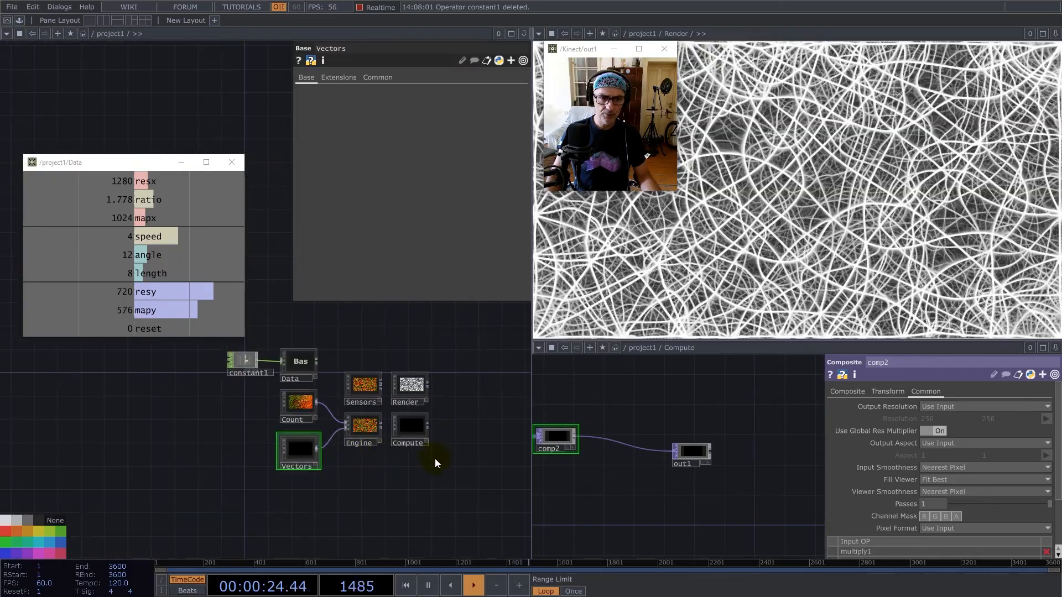
pyautogui.doubleClick(405, 387)
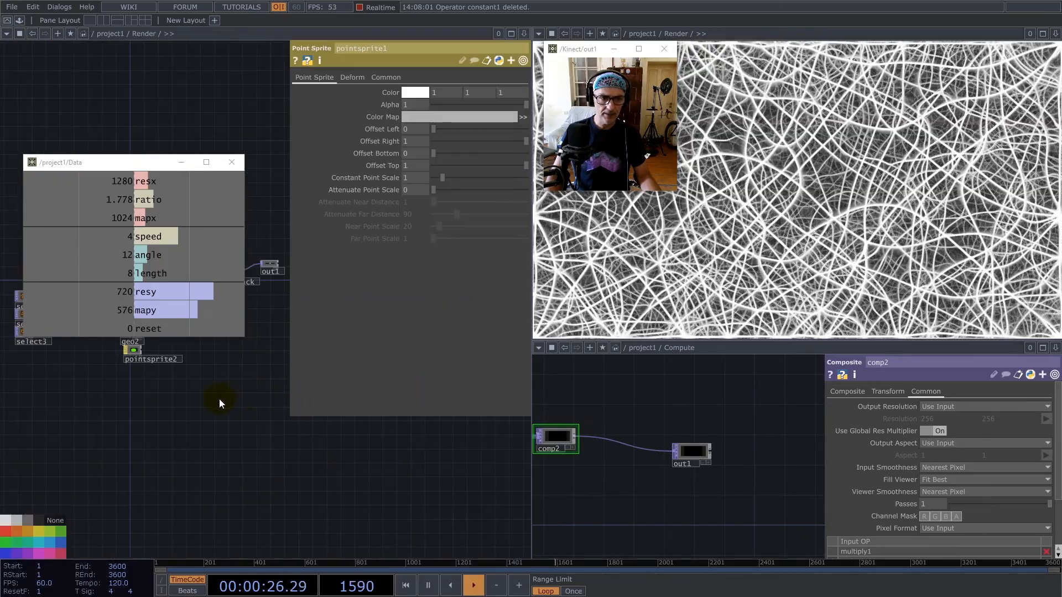
pyautogui.scroll(6, 234, 423)
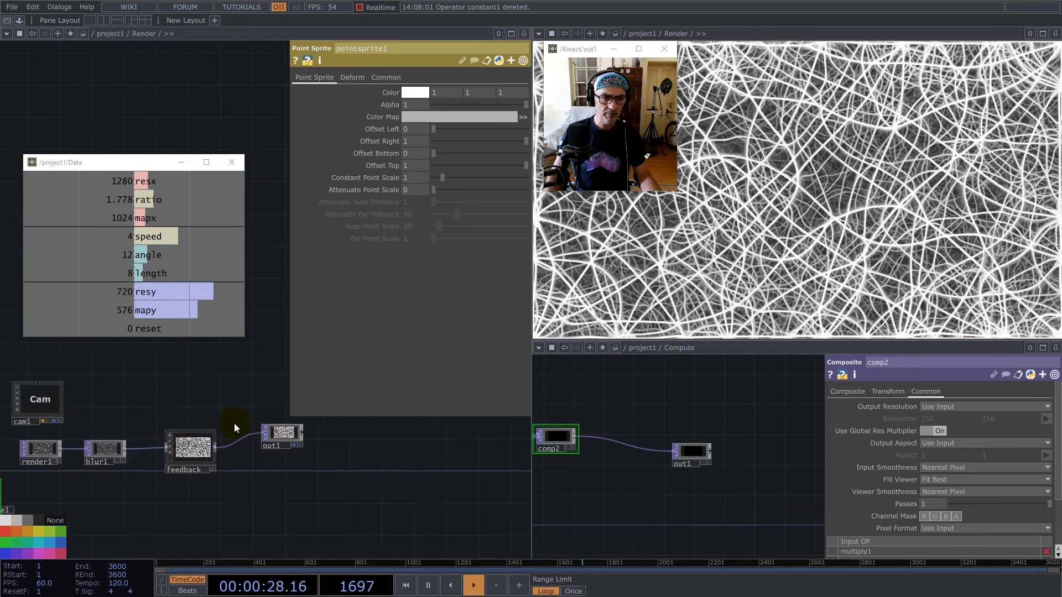
# Add the sharpen component from the Palette's ImageFilters to Render and feed it from the feedback component.
pyautogui.moveTo(79, 164); pyautogui.dragTo(186, 127)
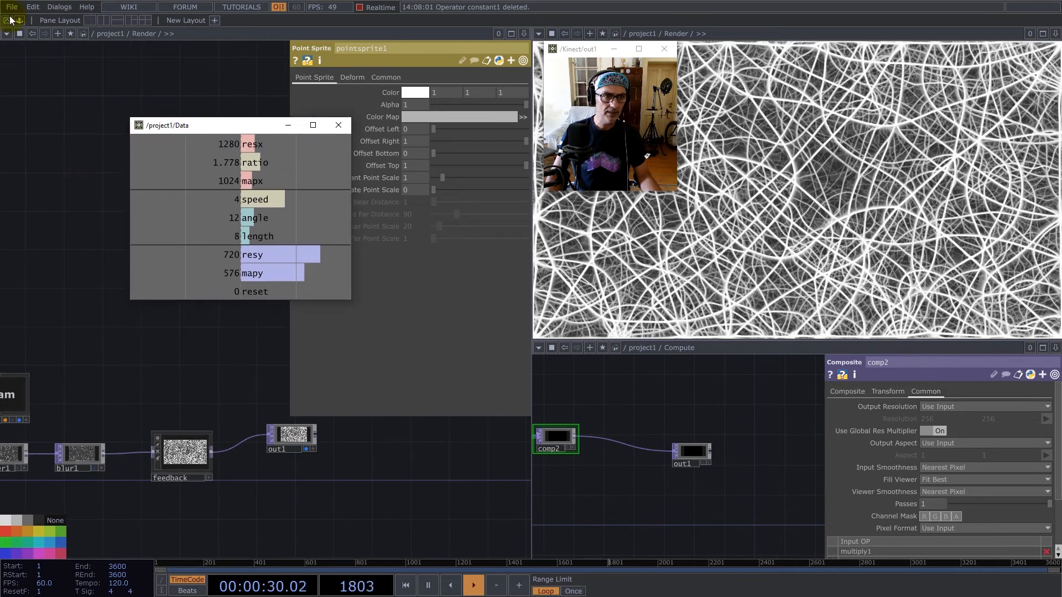
pyautogui.click(19, 20)
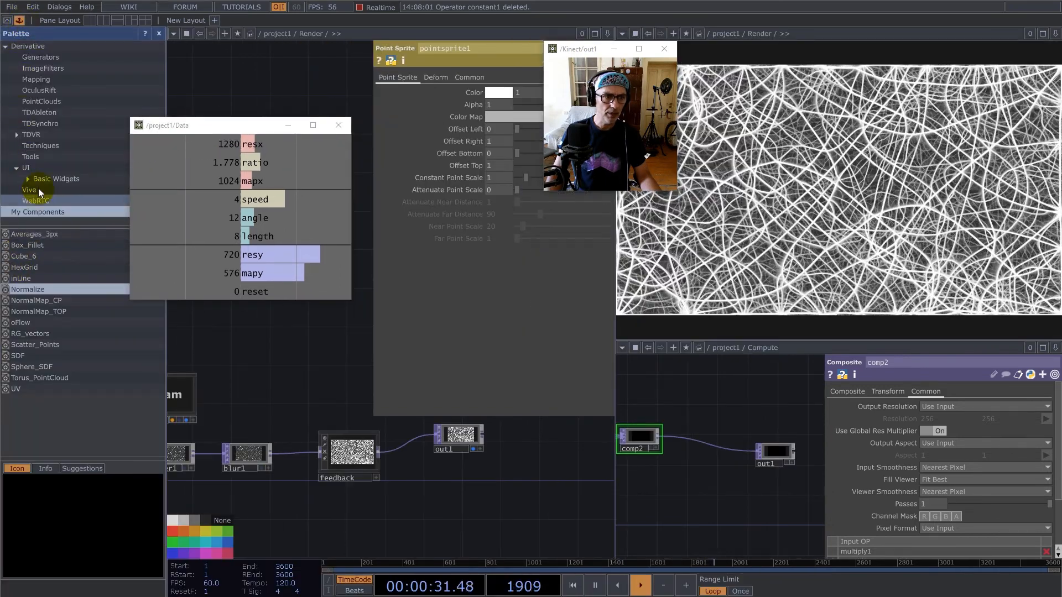
pyautogui.click(43, 68)
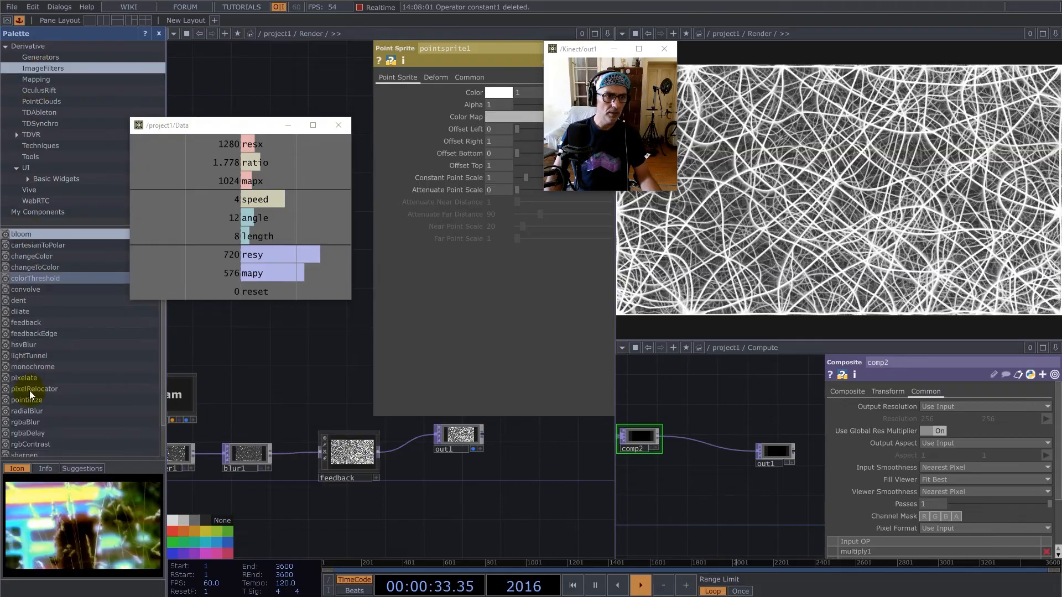
pyautogui.scroll(-1, 30, 396)
pyautogui.moveTo(32, 419); pyautogui.dragTo(306, 433)
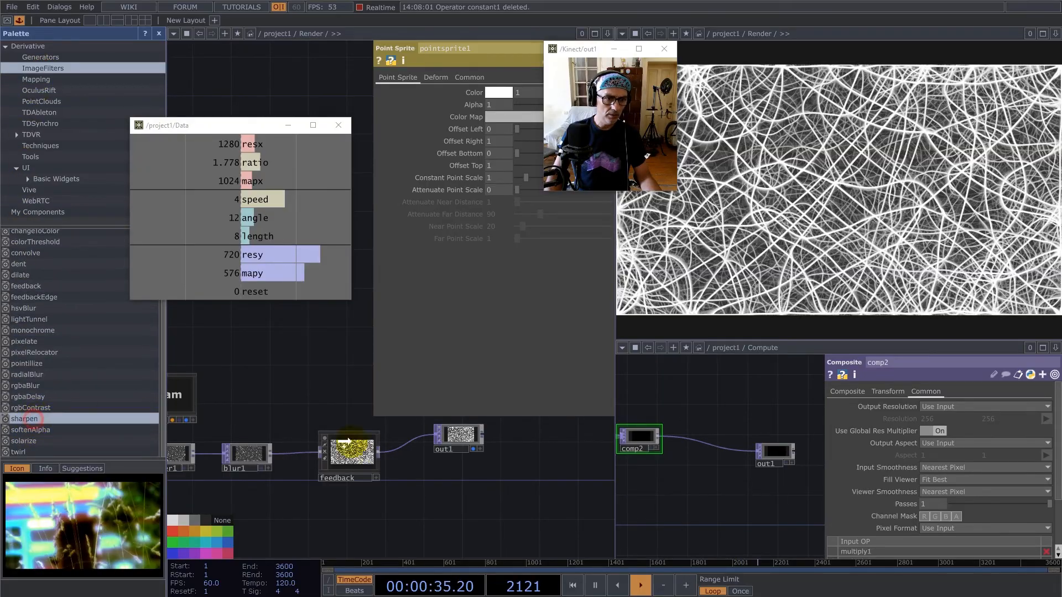
pyautogui.moveTo(397, 478); pyautogui.dragTo(385, 502)
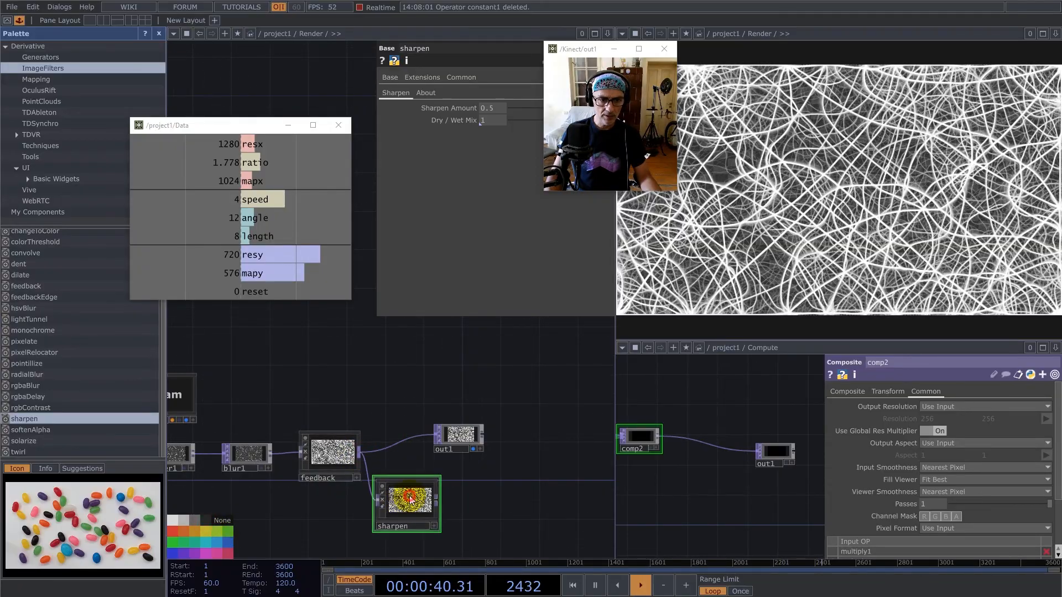
# Close the Palette, set convolve1's Pixel Format inside sharpen to Use Input, and move the Data viewer off the parameters.
pyautogui.doubleClick(410, 497)
pyautogui.click(157, 33)
pyautogui.moveTo(326, 401); pyautogui.dragTo(415, 470)
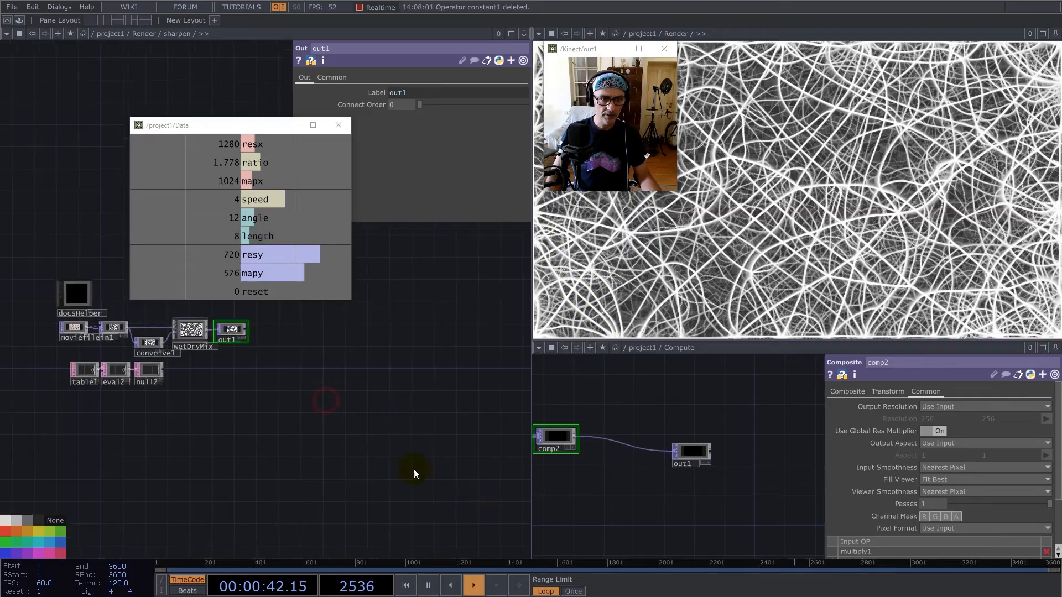
pyautogui.click(230, 393)
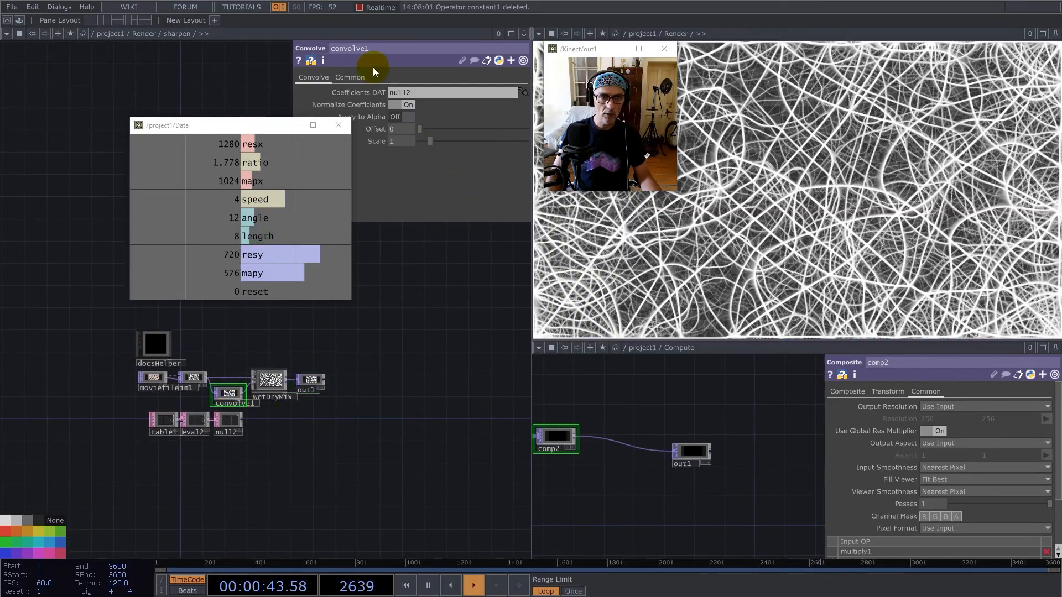
pyautogui.click(349, 76)
pyautogui.click(410, 214)
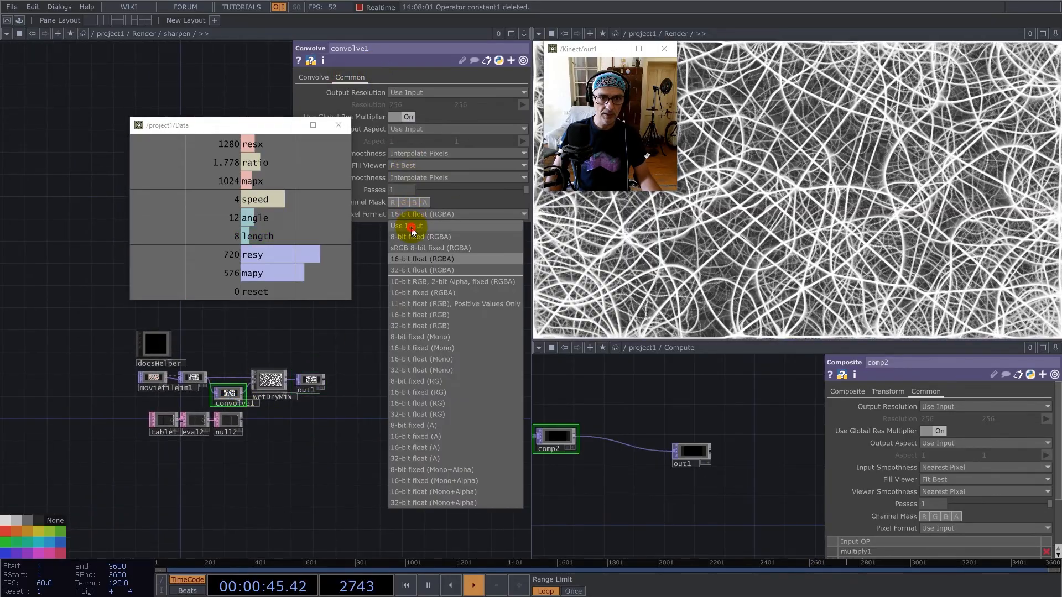
pyautogui.moveTo(238, 126); pyautogui.dragTo(158, 98)
pyautogui.scroll(-5, 272, 486)
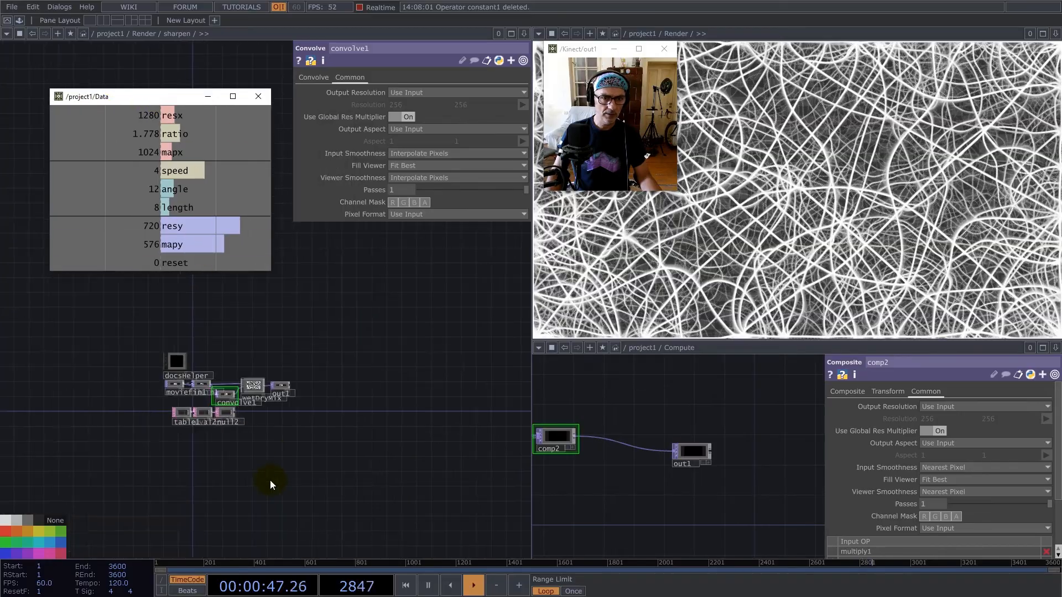
# Connect sharpen's output to out1 and set its Sharpen Amount to 0.785 and Dry / Wet Mix to 0.073.
pyautogui.moveTo(321, 476); pyautogui.dragTo(413, 403)
pyautogui.click(296, 467)
pyautogui.moveTo(456, 118); pyautogui.dragTo(505, 107)
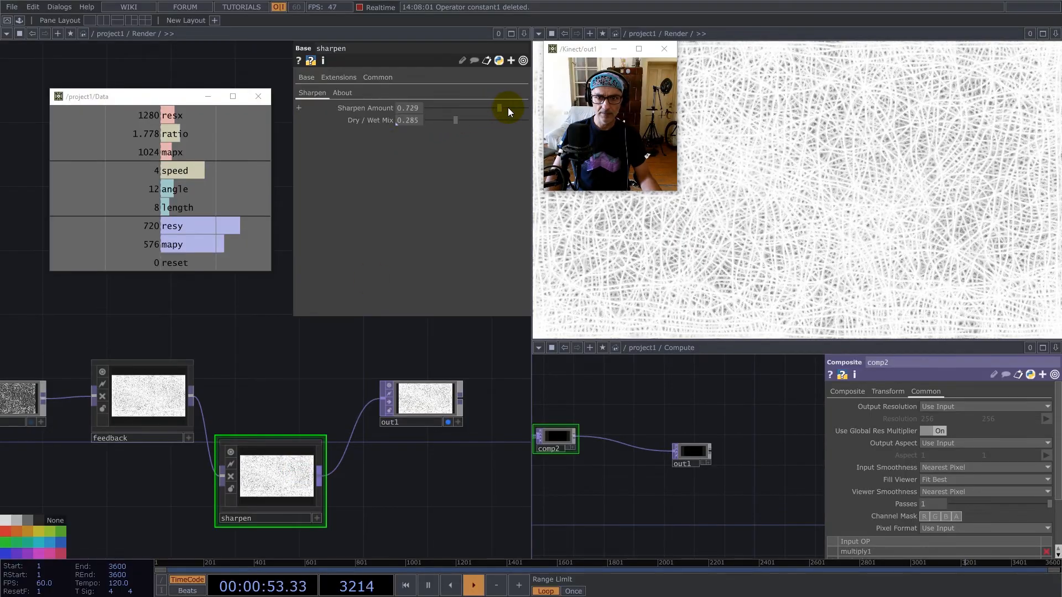
pyautogui.click(452, 119)
pyautogui.moveTo(433, 120); pyautogui.dragTo(436, 118)
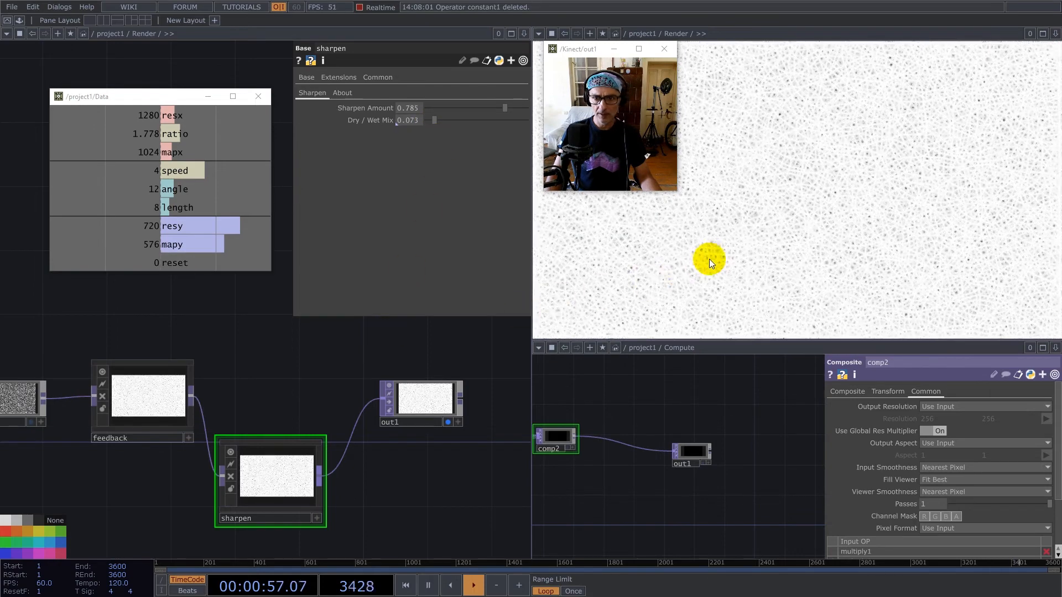
pyautogui.scroll(-5, 310, 413)
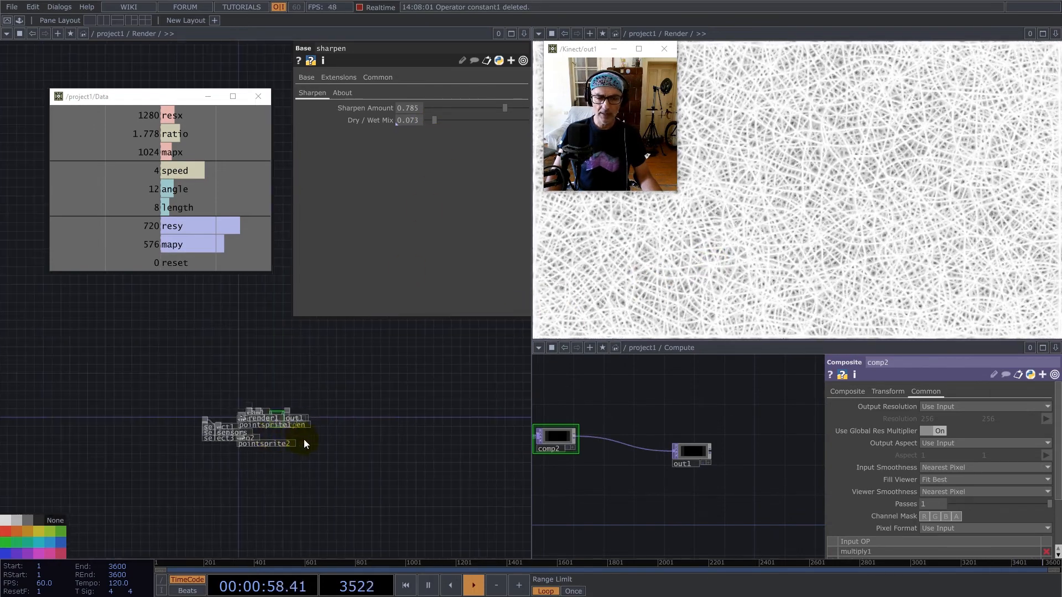
pyautogui.scroll(-2, 304, 439)
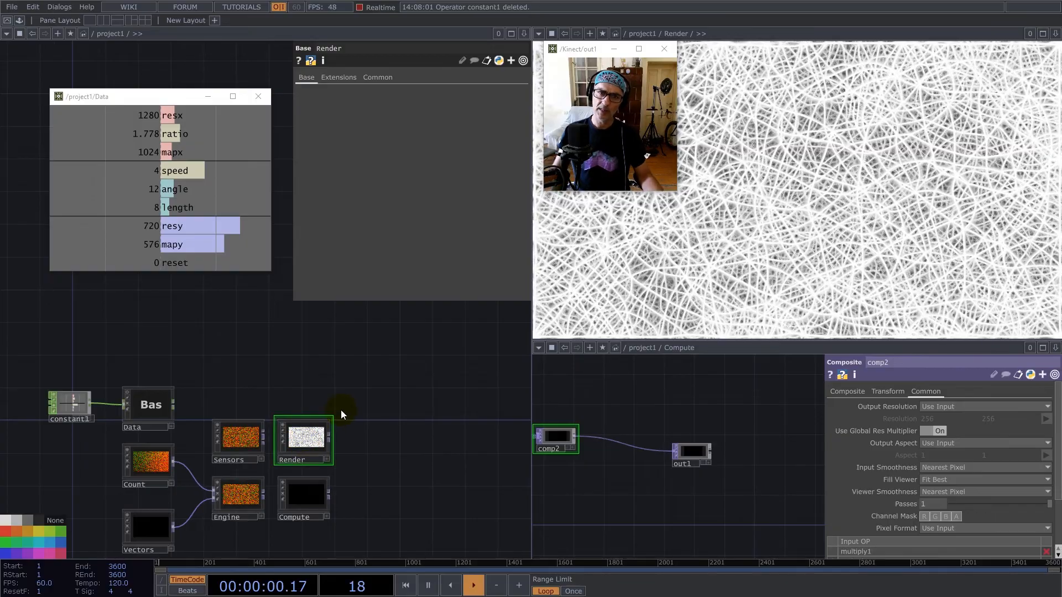
pyautogui.doubleClick(309, 436)
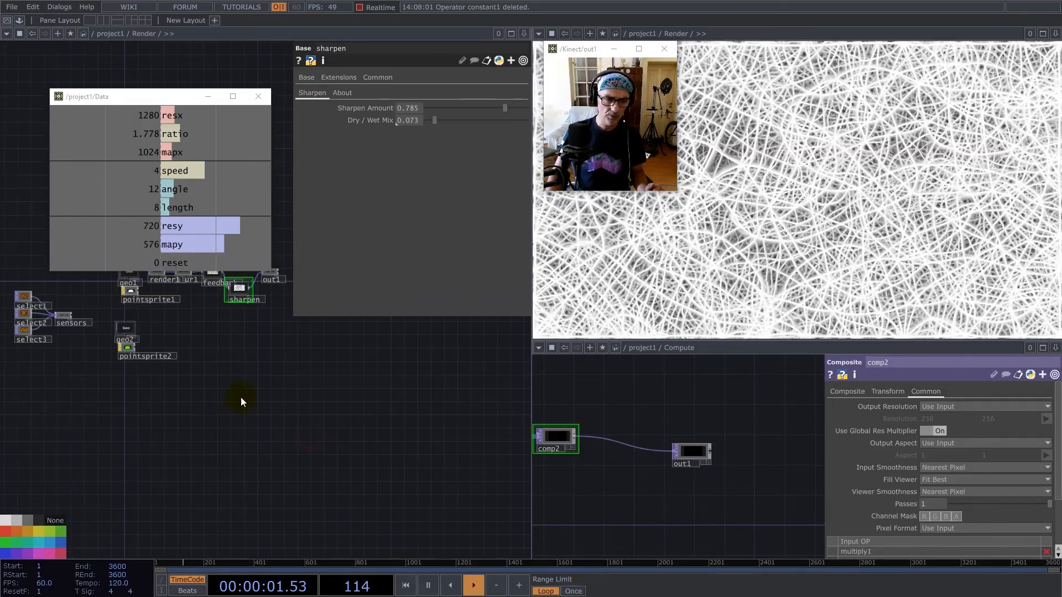
pyautogui.scroll(6, 269, 387)
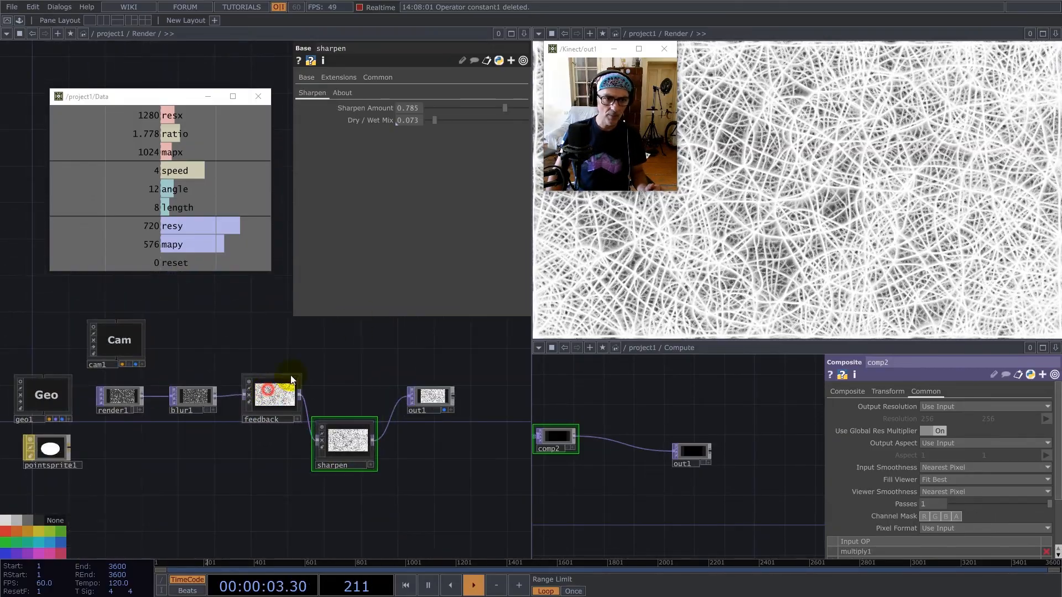
# Try the feedback component's Opacity at 0.92, return it to 0.99, and reset the simulation.
pyautogui.click(272, 392)
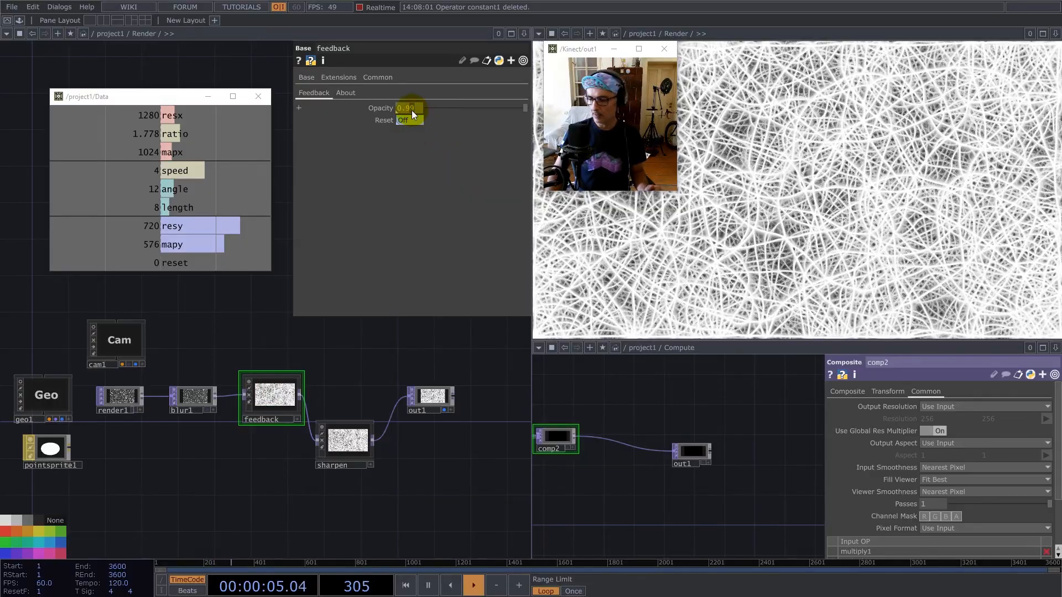
pyautogui.scroll(-7, 412, 112)
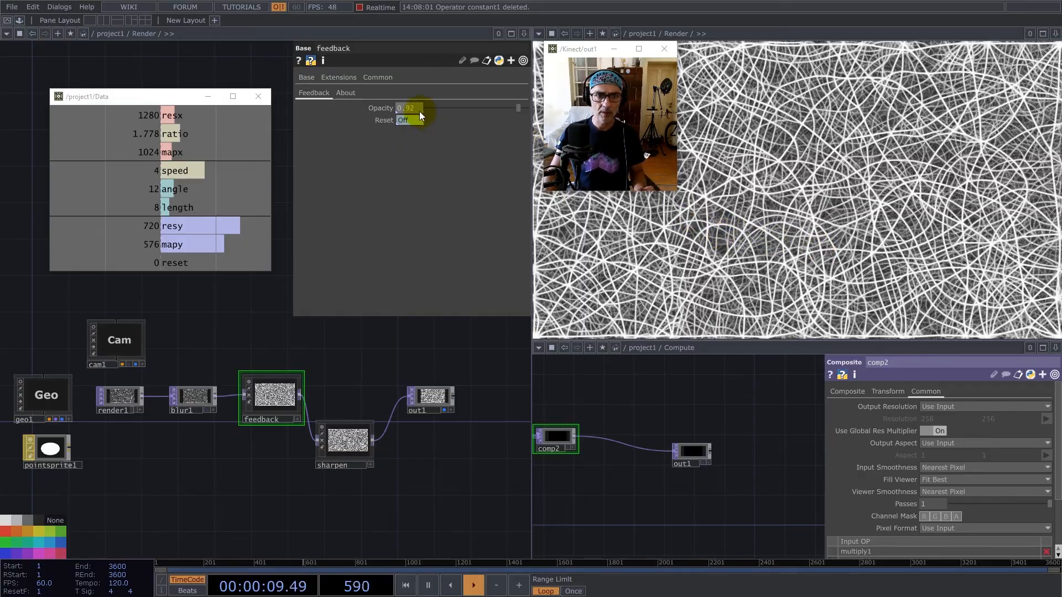
pyautogui.write('9')
pyautogui.press('Return')
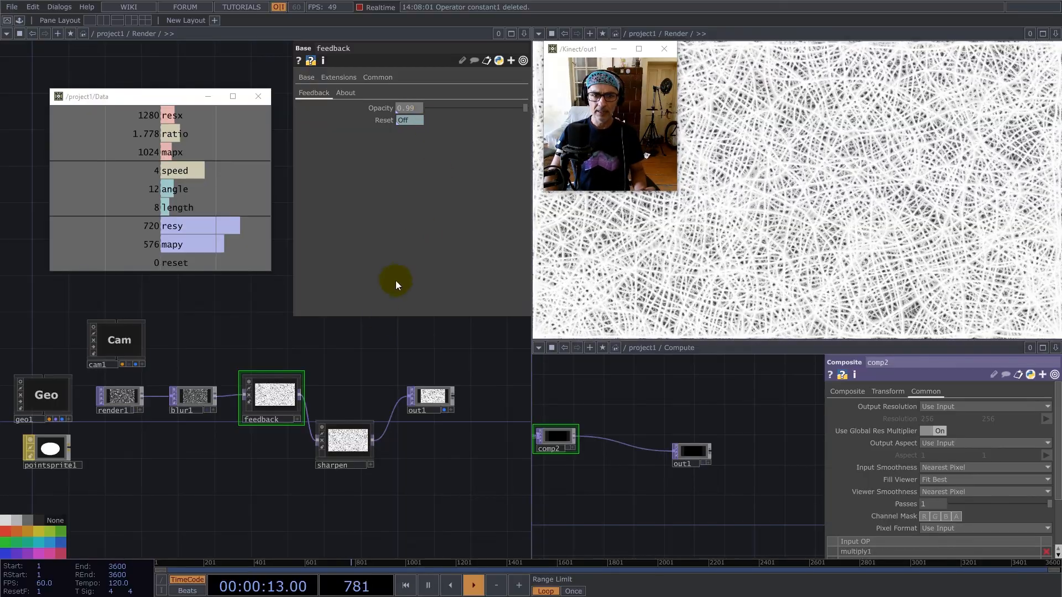
pyautogui.click(381, 334)
pyautogui.press('r')
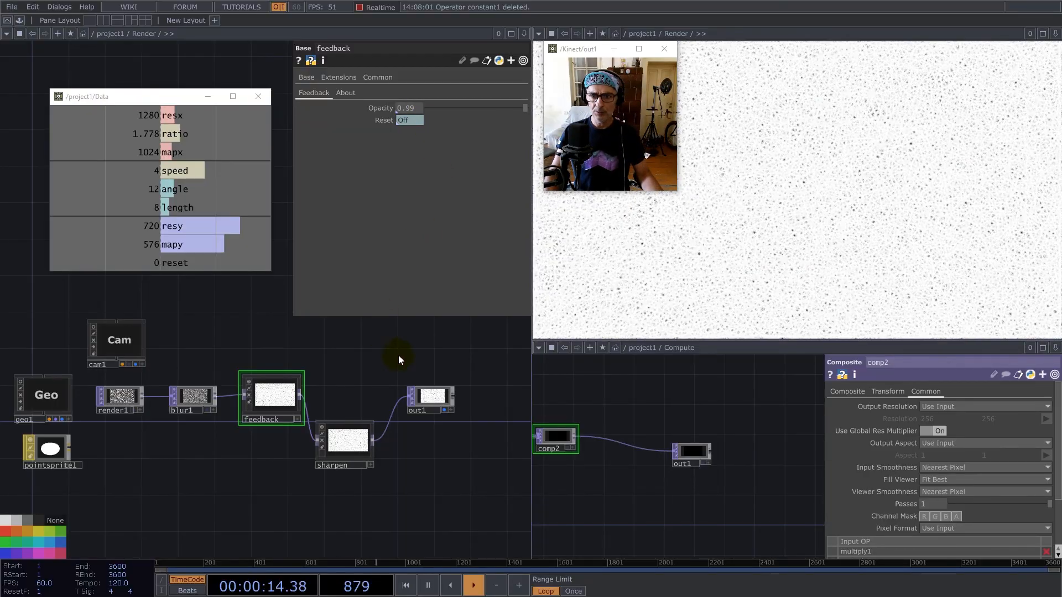
# Connect the feedback component directly to out1 and keep sharpen as a side branch fed from feedback.
pyautogui.moveTo(366, 419); pyautogui.dragTo(409, 397)
pyautogui.moveTo(357, 387); pyautogui.dragTo(320, 449)
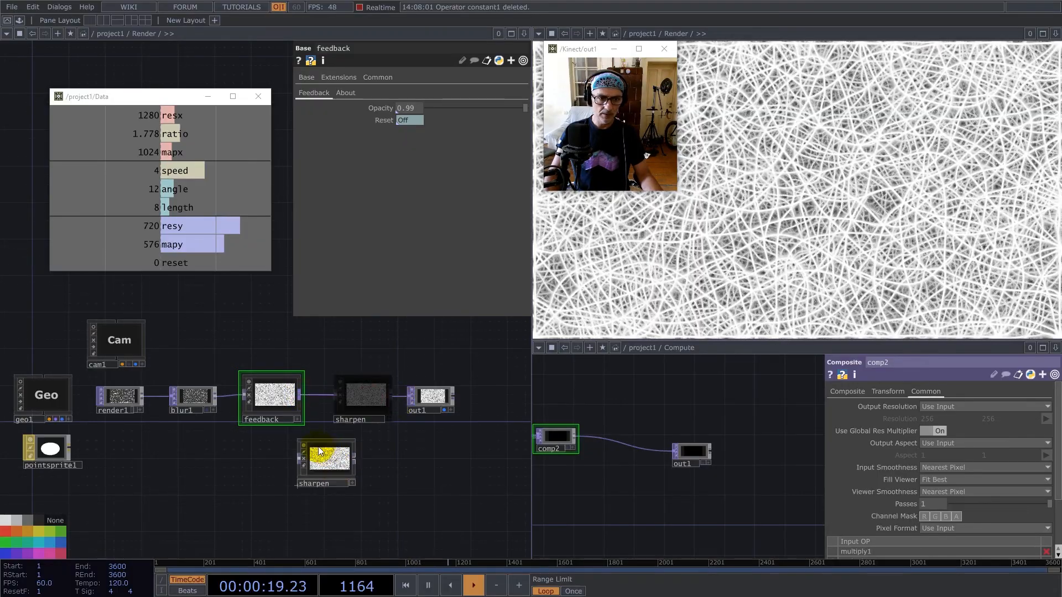
pyautogui.click(304, 460)
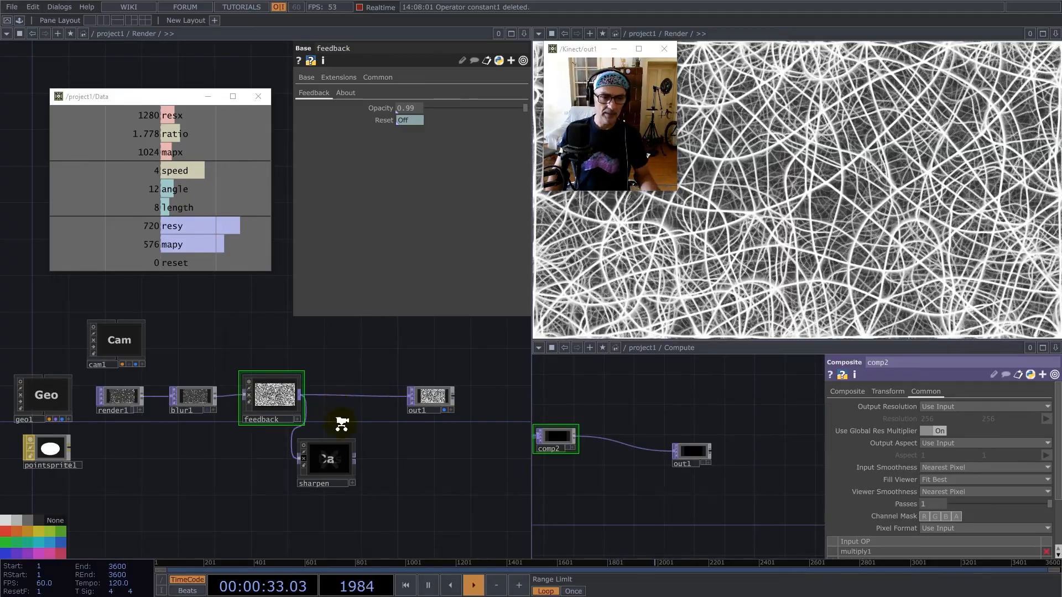
# Leave the Render component and open the Sensors network at its add, Rad_Vec and math nodes.
pyautogui.scroll(-5, 367, 453)
pyautogui.scroll(-5, 367, 454)
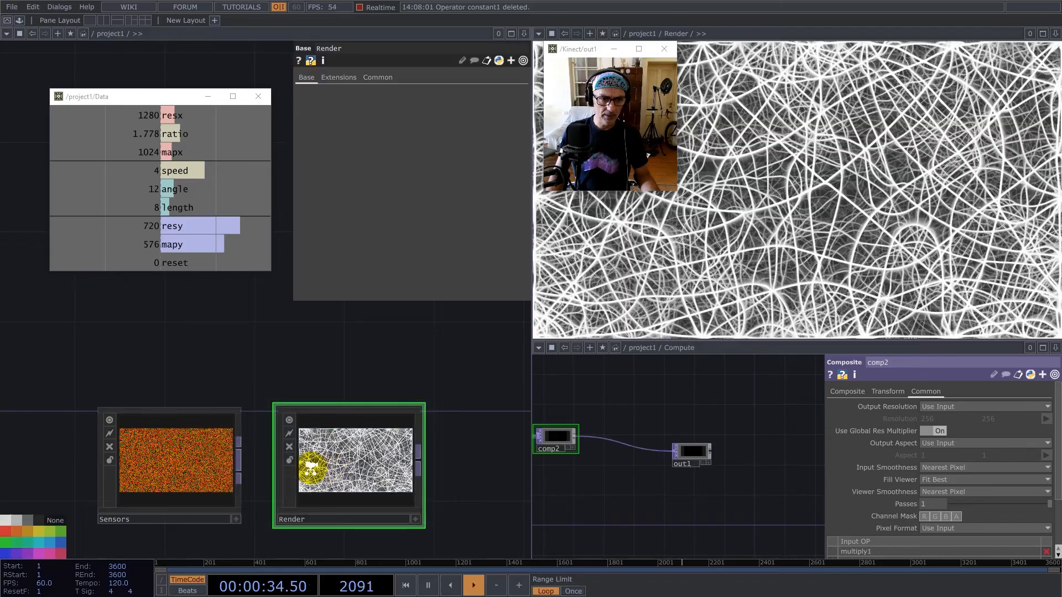
pyautogui.scroll(-2, 366, 469)
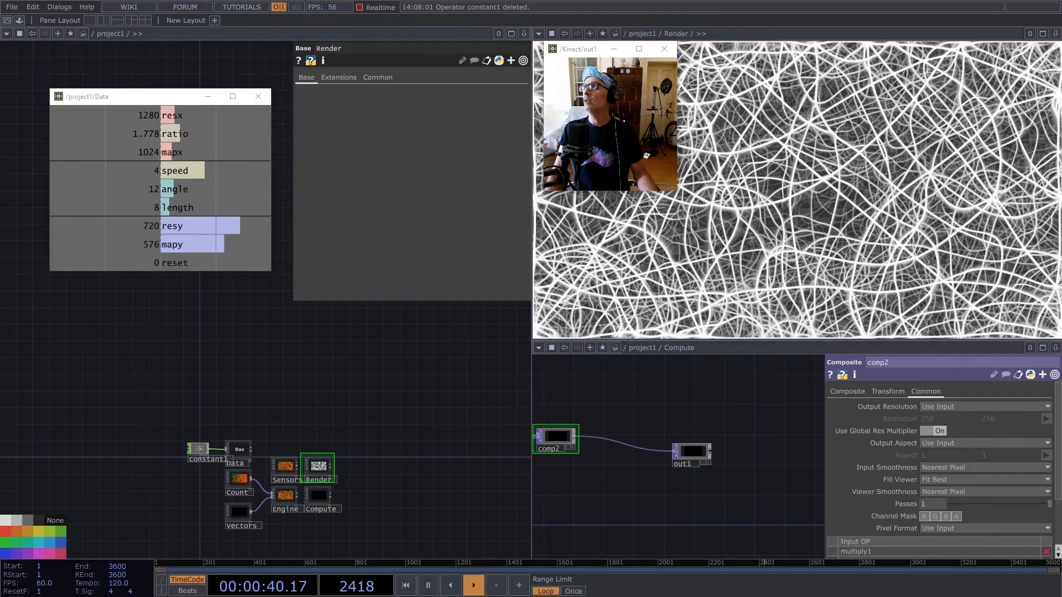
pyautogui.doubleClick(283, 469)
pyautogui.moveTo(218, 390); pyautogui.dragTo(341, 450)
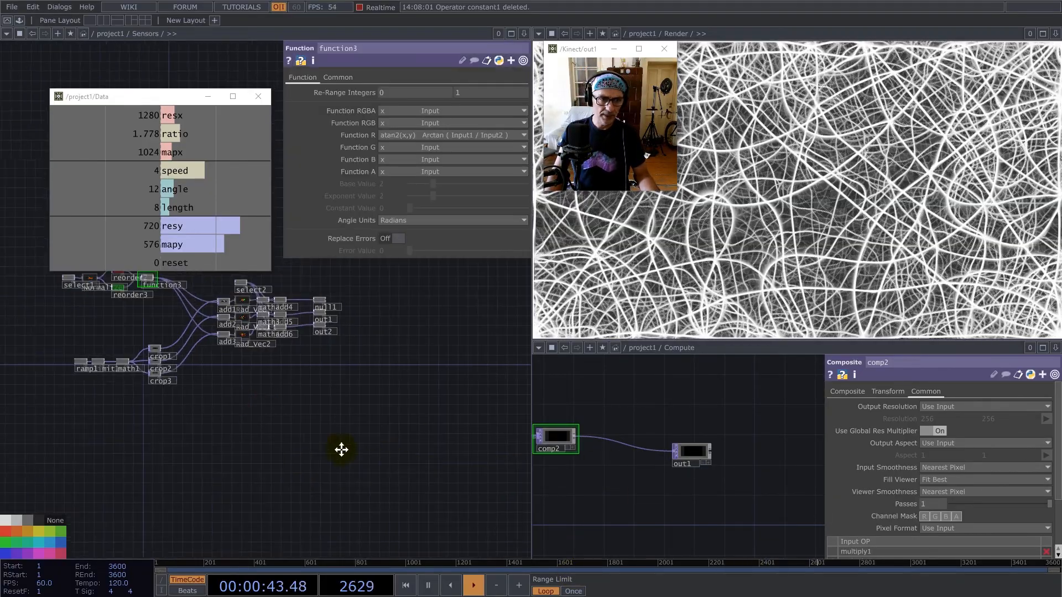
pyautogui.scroll(5, 354, 313)
pyautogui.moveTo(344, 301); pyautogui.dragTo(388, 353)
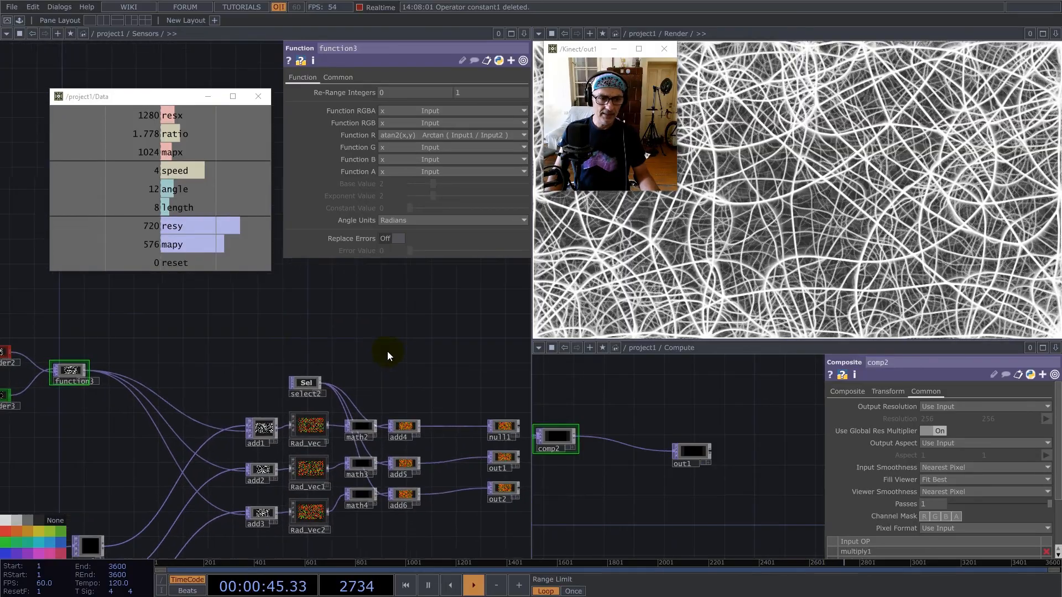
# Add a Noise TOP above select2 in Sensors and check add1's resolution and pixel format.
pyautogui.doubleClick(219, 337)
pyautogui.write('noise')
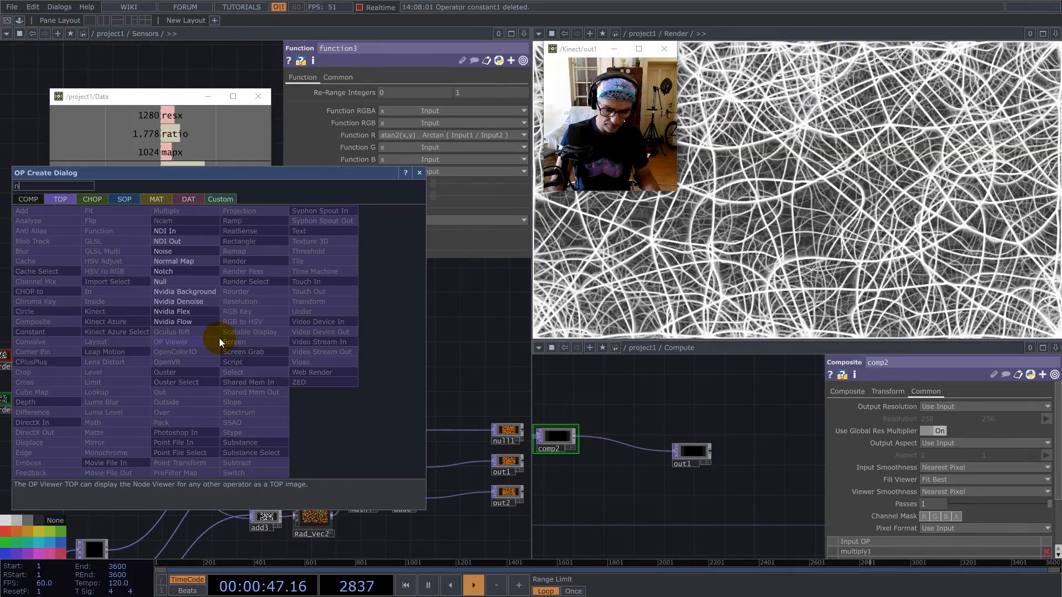
pyautogui.click(163, 250)
pyautogui.click(271, 334)
pyautogui.middleClick(264, 437)
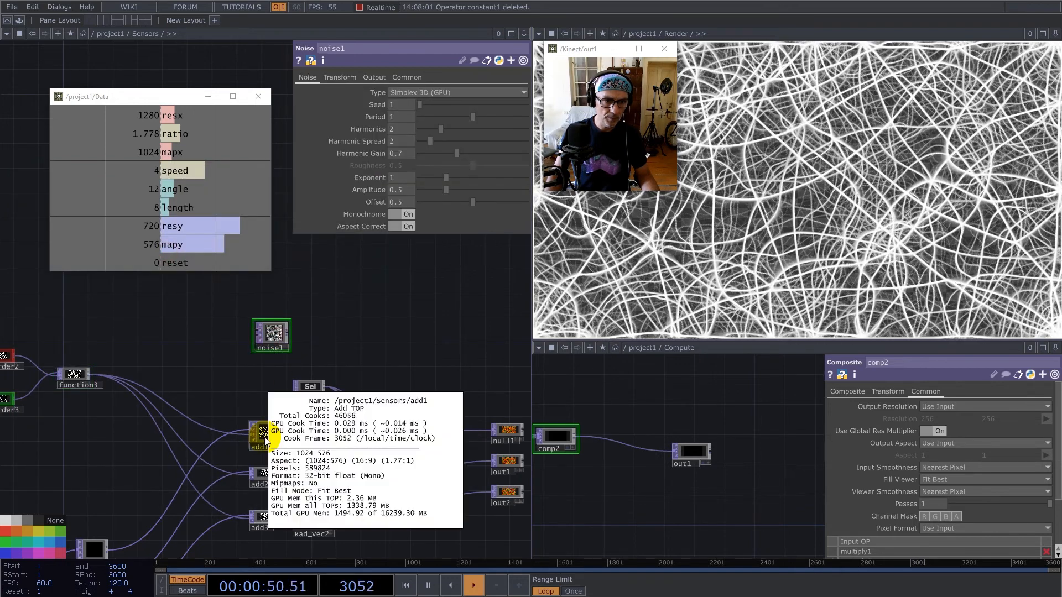
# Drive noise1's resolution with the Data component's mapx and mapy channels and set its Pixel Format to 32-bit float (Mono).
pyautogui.moveTo(176, 152); pyautogui.dragTo(424, 105)
pyautogui.moveTo(170, 244); pyautogui.dragTo(482, 103)
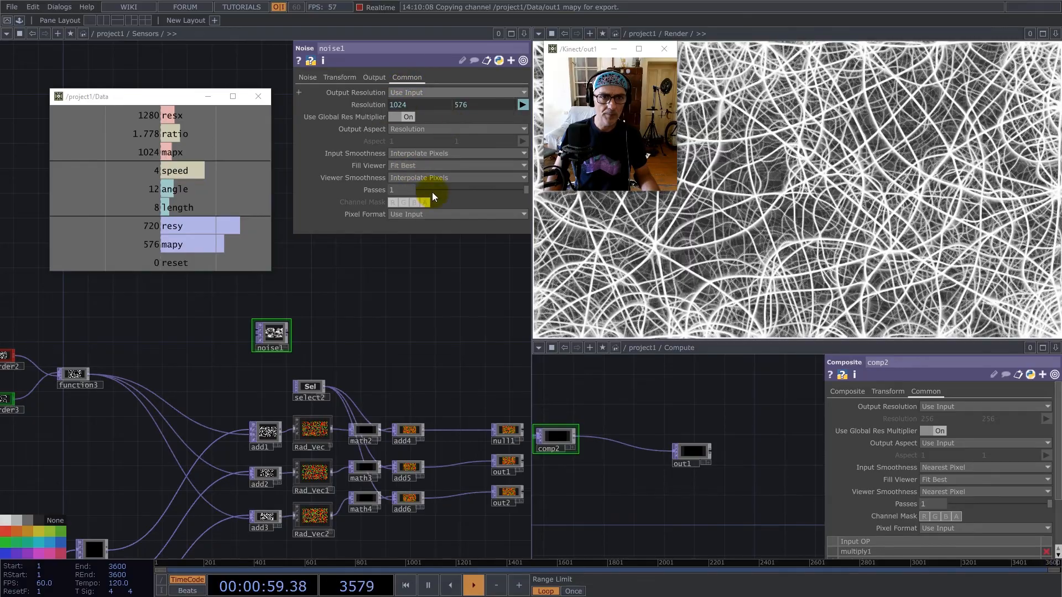
pyautogui.click(436, 214)
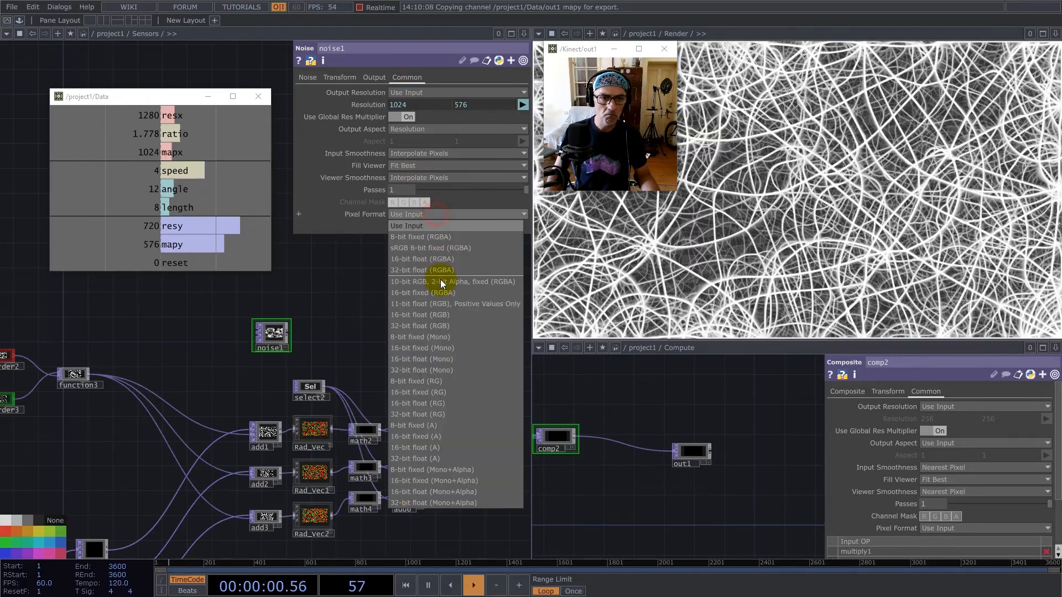
pyautogui.click(443, 369)
# Set noise1's Offset to 1 and its Amplitude to 0.
pyautogui.click(308, 77)
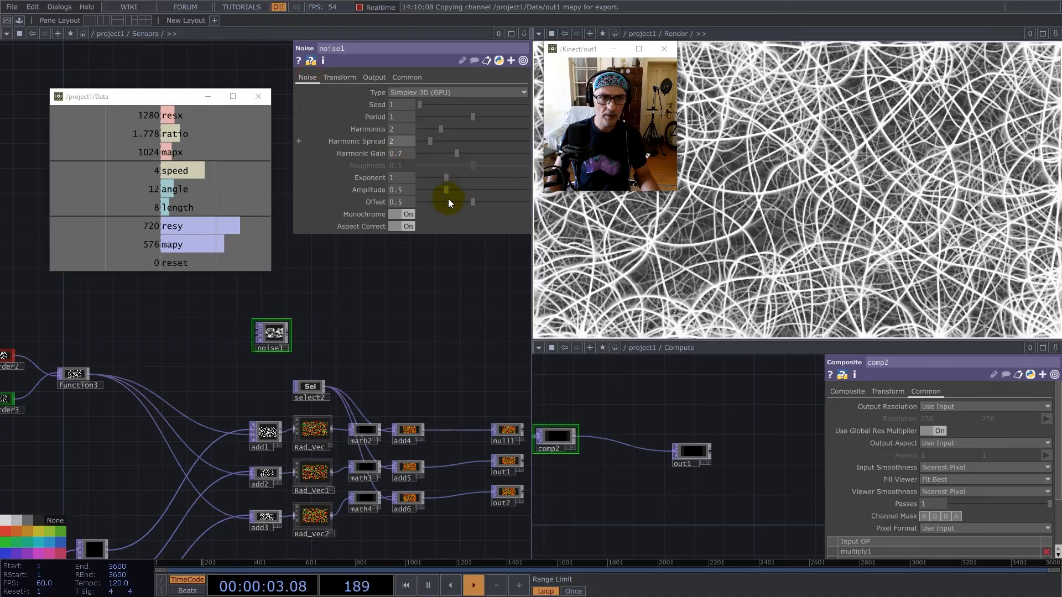
pyautogui.moveTo(543, 202); pyautogui.dragTo(556, 203)
pyautogui.moveTo(444, 190); pyautogui.dragTo(392, 188)
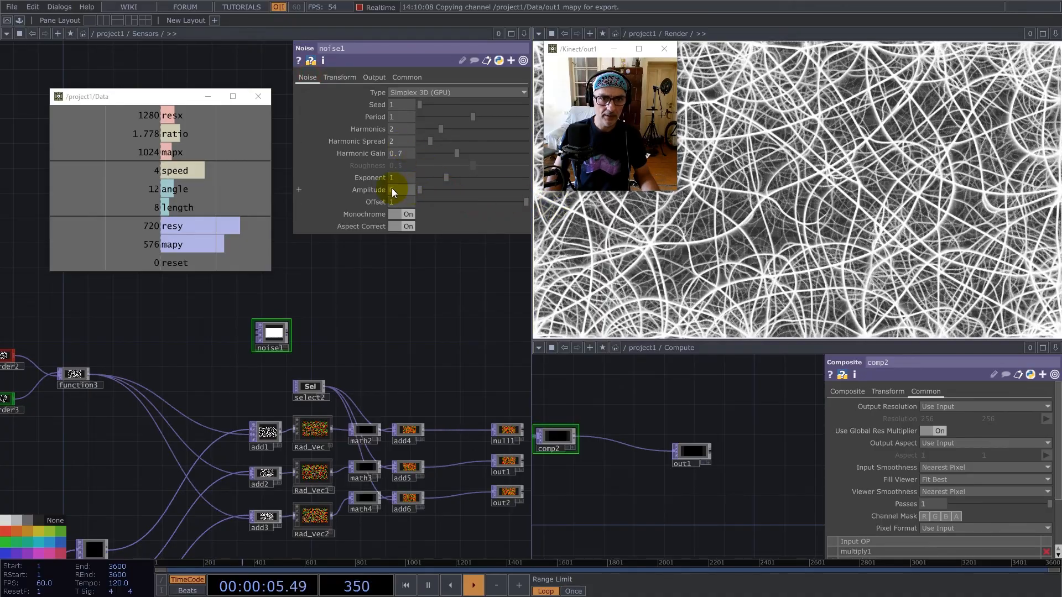
# Add a Multiply TOP after noise1 with math2 as its second input, and shift add4, add5 and add6 toward the outputs.
pyautogui.rightClick(289, 333)
pyautogui.click(236, 205)
pyautogui.click(412, 375)
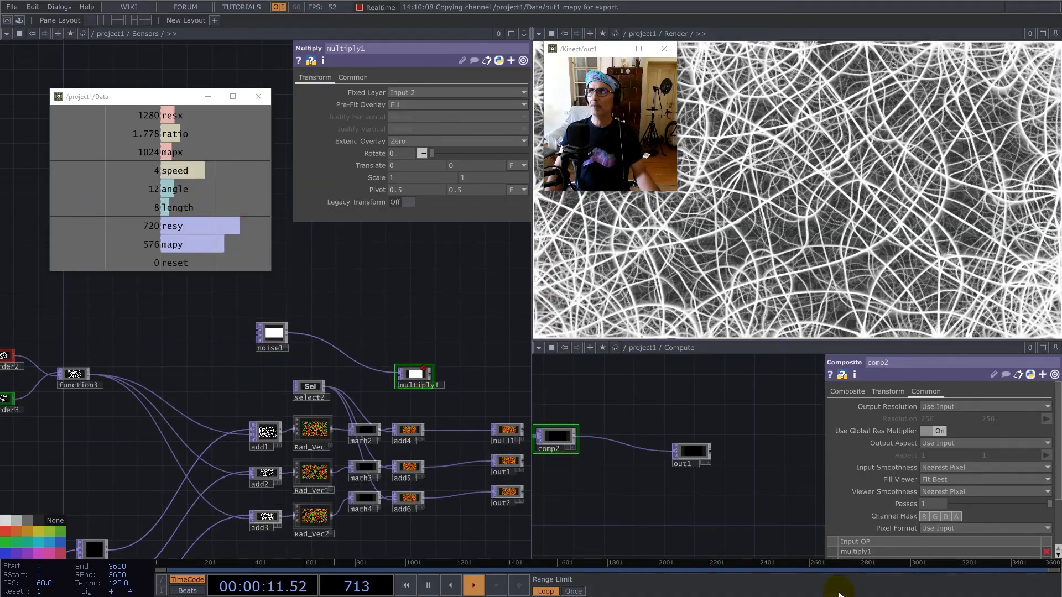
pyautogui.moveTo(399, 408); pyautogui.dragTo(468, 497)
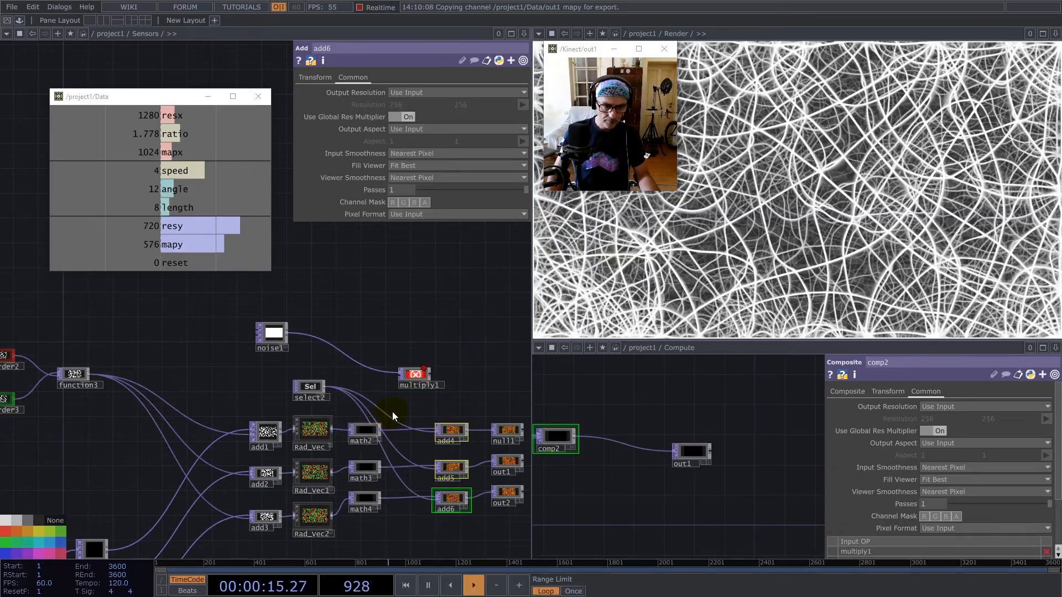
pyautogui.scroll(4, 393, 411)
pyautogui.click(368, 446)
pyautogui.click(401, 344)
# Try to feed multiply1 into the connection leaving math2, and undo that connection and the node move.
pyautogui.click(466, 338)
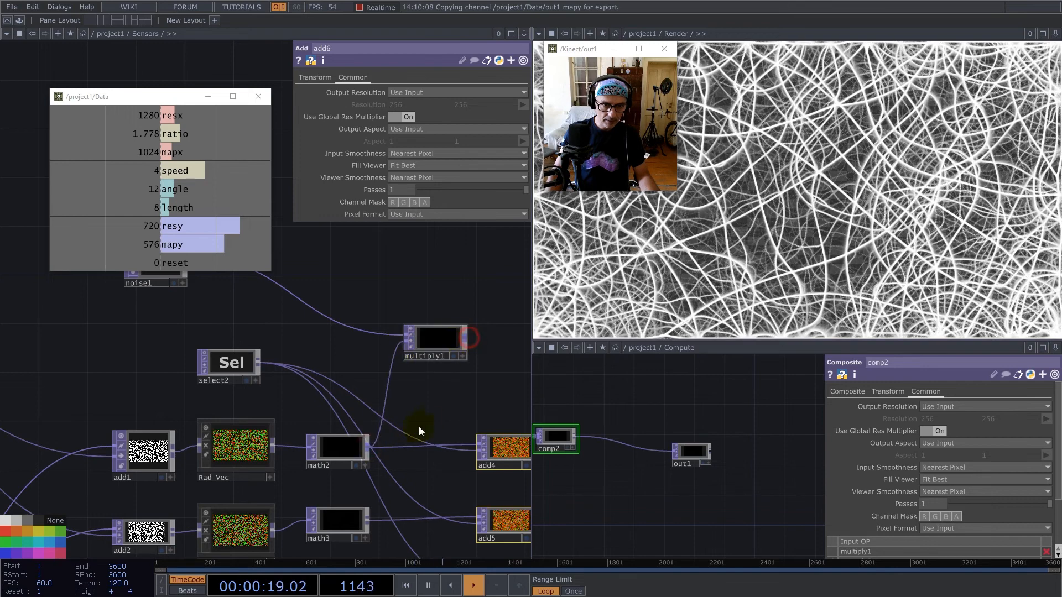
pyautogui.click(401, 445)
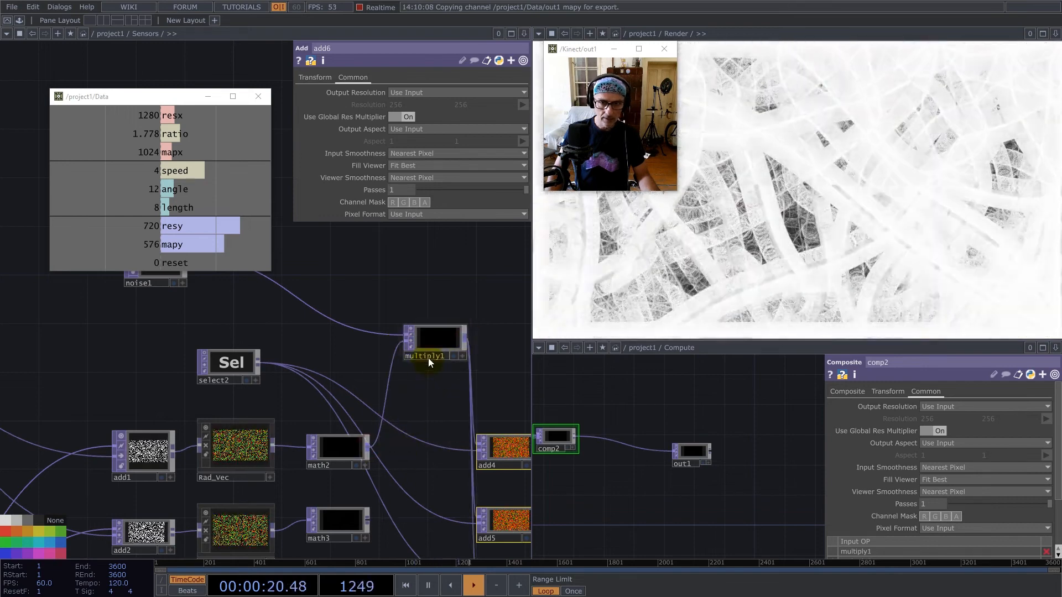
pyautogui.moveTo(430, 348); pyautogui.dragTo(434, 373)
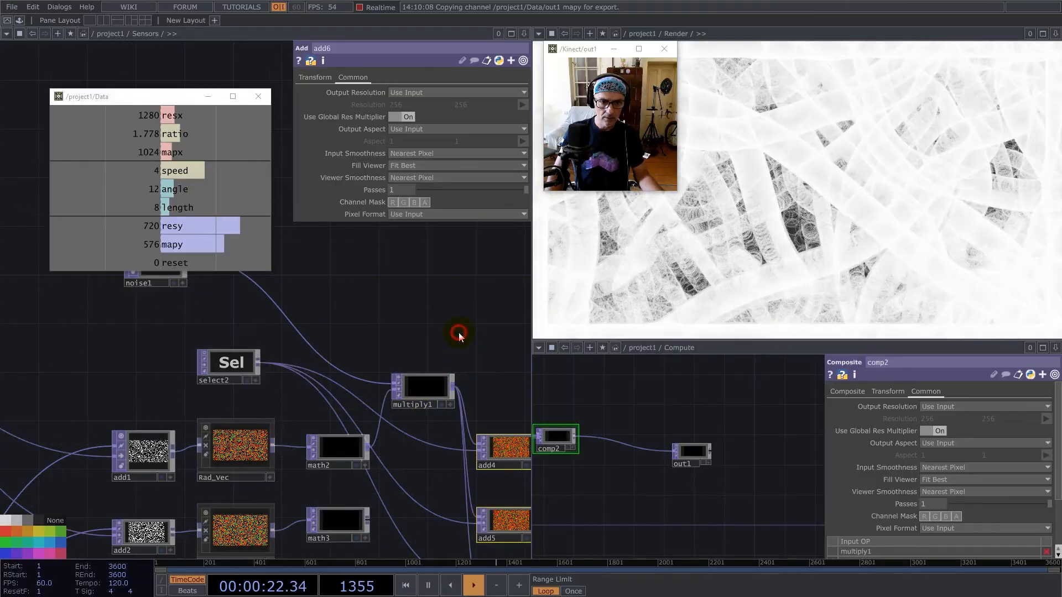
pyautogui.hotkey('ctrl', 'z')
pyautogui.hotkey('ctrl', 'z')
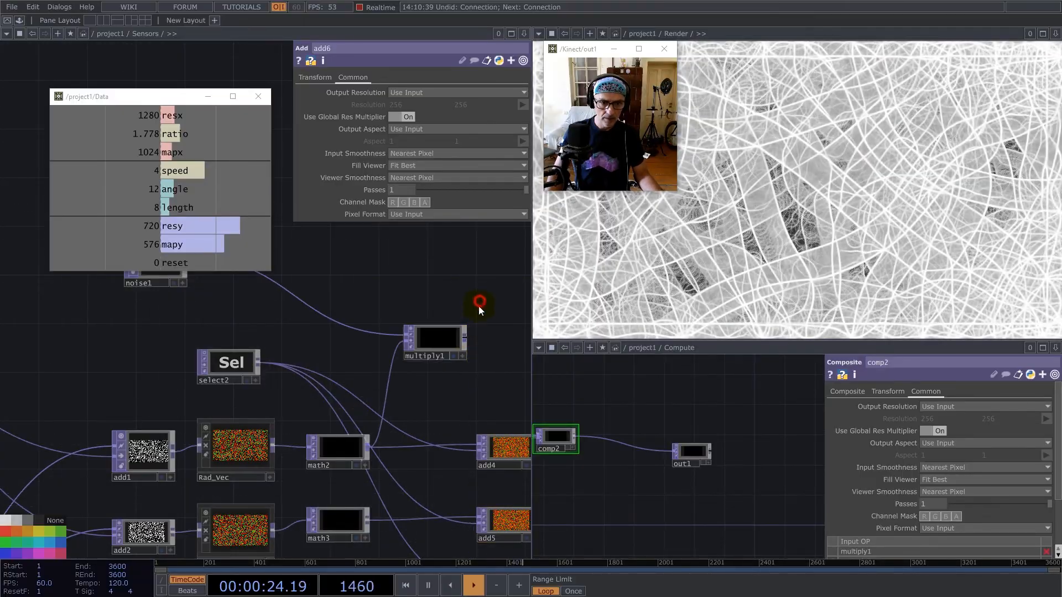
# Feed multiply1 into add4 in place of math2 and move it above the gap between math2 and add4.
pyautogui.moveTo(466, 338); pyautogui.dragTo(404, 446)
pyautogui.moveTo(439, 346); pyautogui.dragTo(415, 357)
pyautogui.moveTo(413, 304); pyautogui.dragTo(343, 264)
pyautogui.moveTo(347, 310); pyautogui.dragTo(347, 309)
pyautogui.press('Delete')
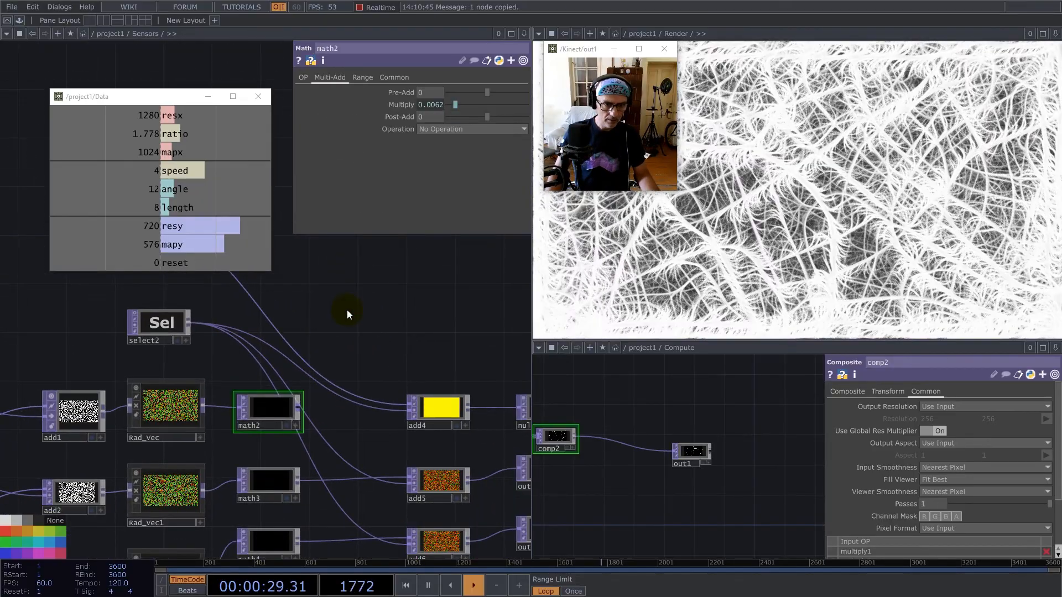
pyautogui.hotkey('ctrl', 'z')
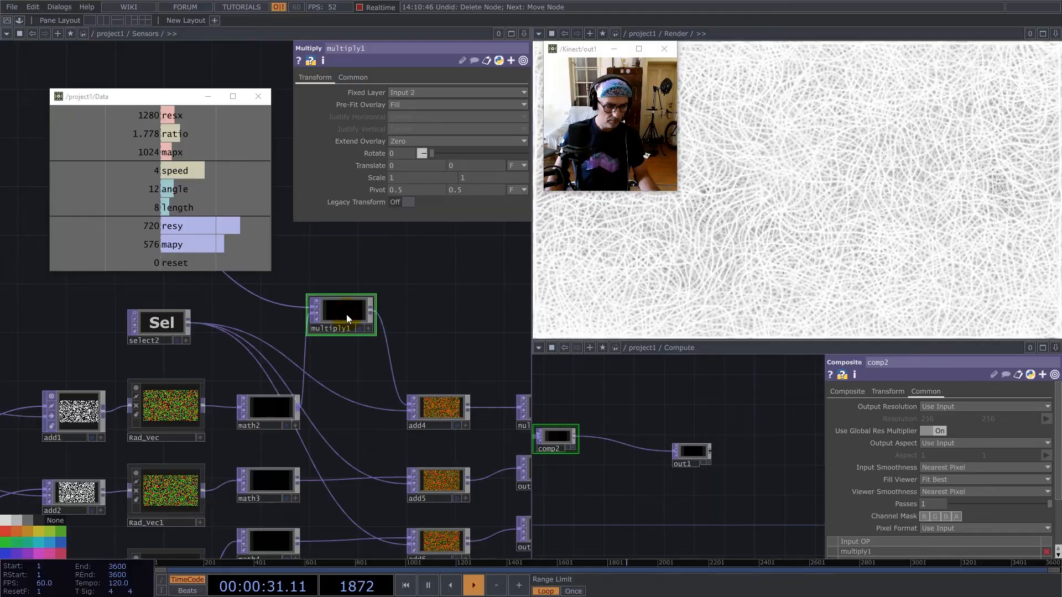
# Duplicate multiply1 for the second chain between math3 and add5, and line multiply1 up between math2 and add4.
pyautogui.hotkey('ctrl', 'c')
pyautogui.hotkey('ctrl', 'v')
pyautogui.moveTo(354, 396); pyautogui.dragTo(480, 286)
pyautogui.moveTo(298, 480); pyautogui.dragTo(392, 307)
pyautogui.moveTo(504, 272); pyautogui.dragTo(339, 487)
pyautogui.moveTo(338, 314); pyautogui.dragTo(339, 410)
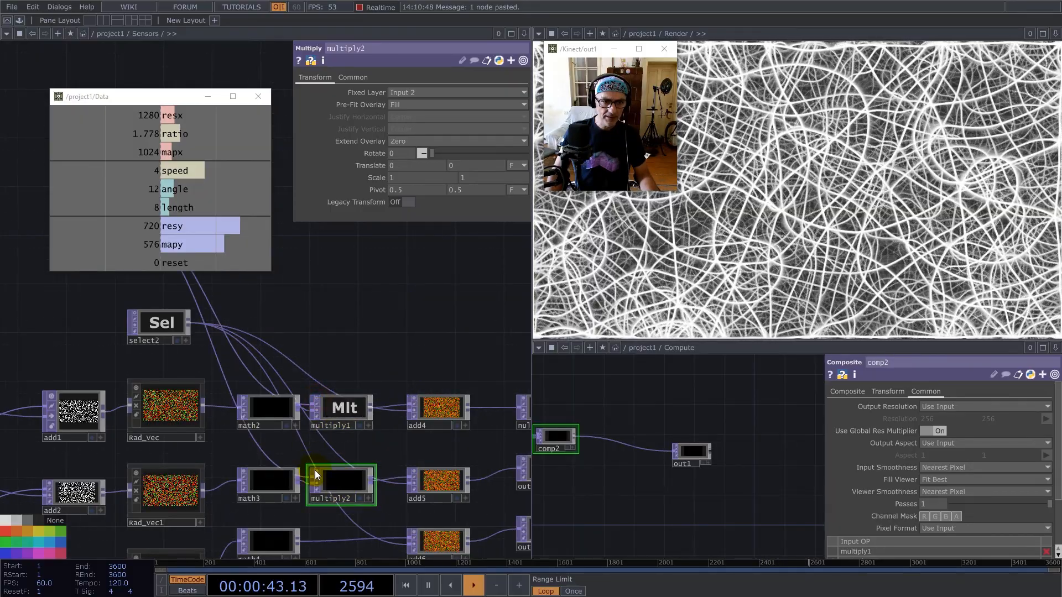
# Duplicate the Multiply TOP for the third chain, connect math4 to it, and place it just below the gap between math4 and add6.
pyautogui.scroll(-5, 409, 348)
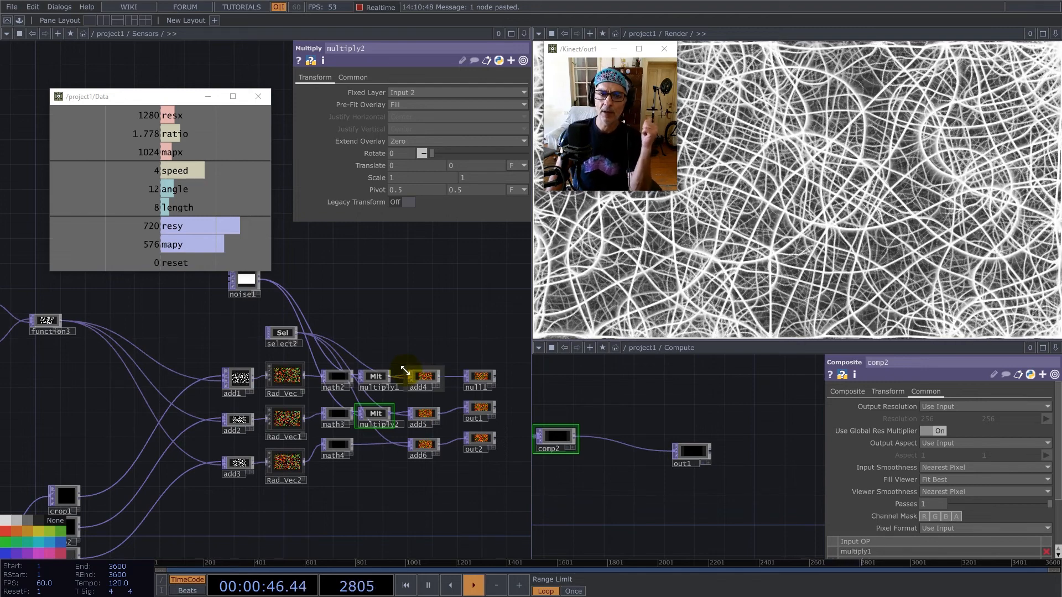
pyautogui.scroll(5, 368, 417)
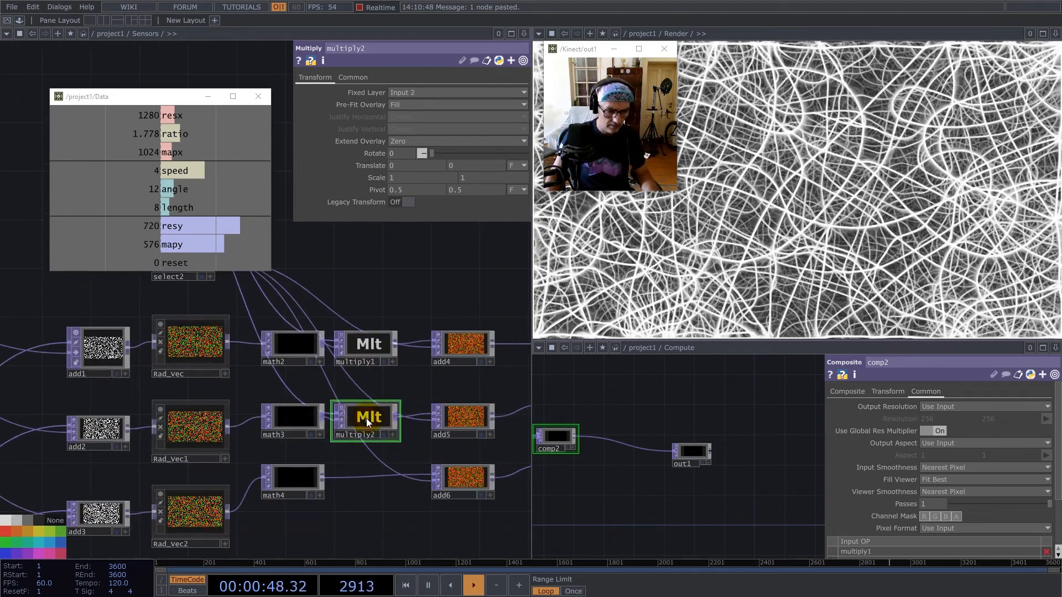
pyautogui.hotkey('ctrl', 'v')
pyautogui.moveTo(390, 525); pyautogui.dragTo(388, 533)
pyautogui.click(323, 474)
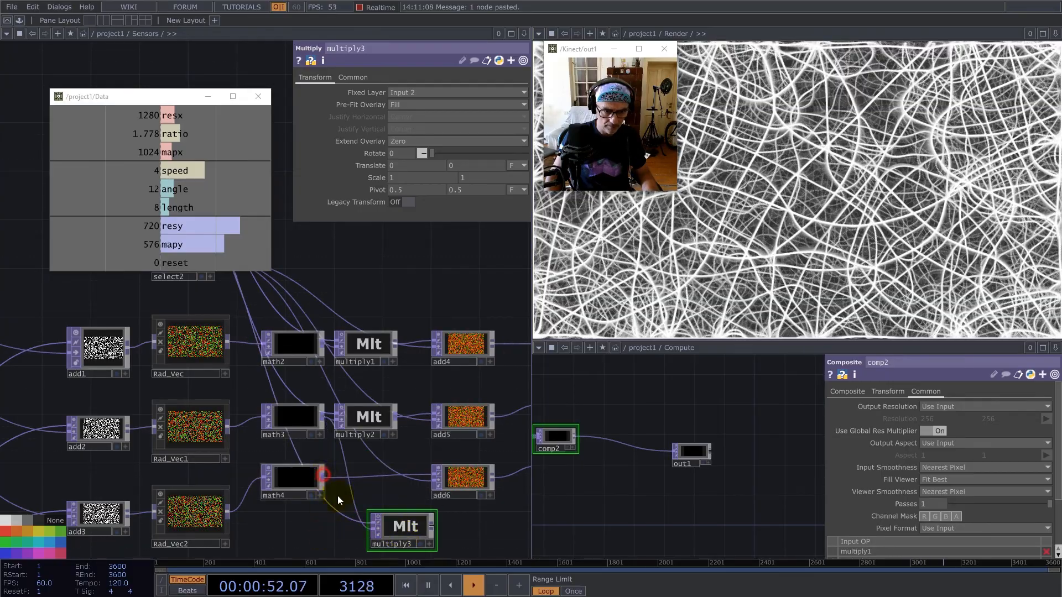
pyautogui.click(390, 529)
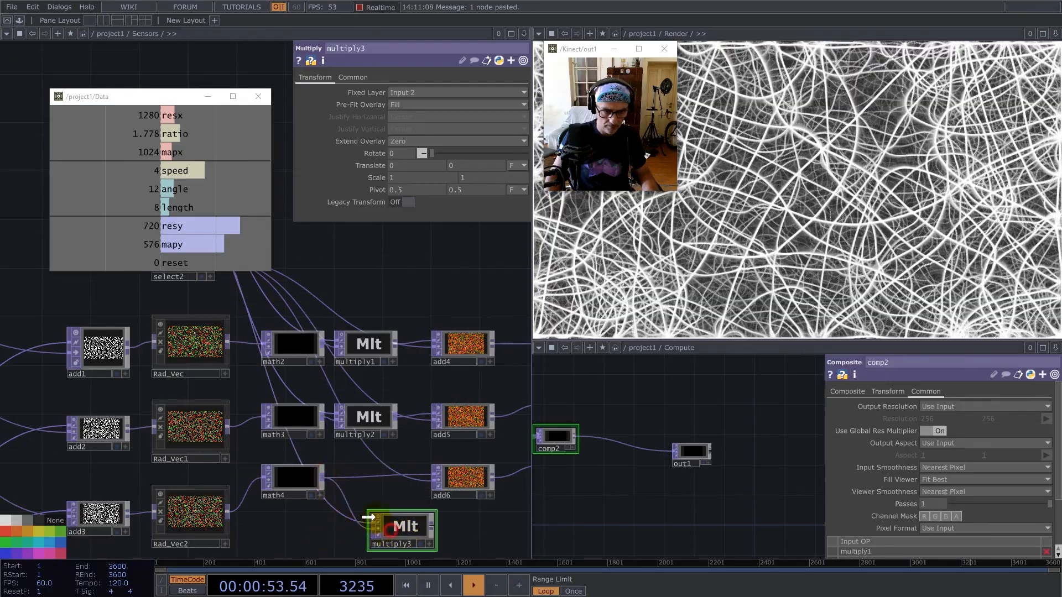
pyautogui.moveTo(394, 532); pyautogui.dragTo(369, 519)
# Feed multiply3 into add6 in place of math4 and line it up between the two nodes.
pyautogui.click(411, 515)
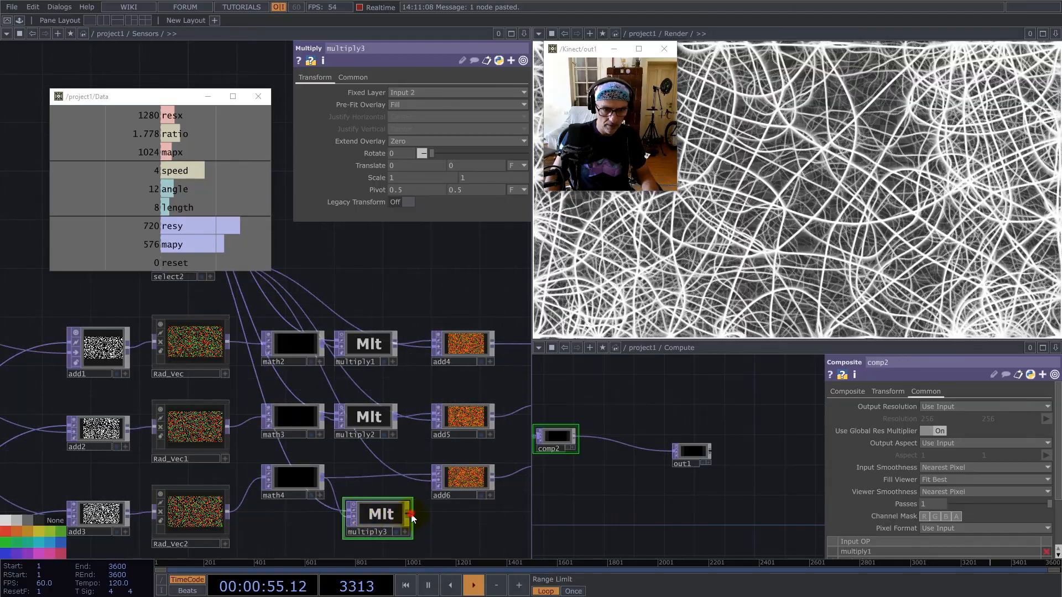
pyautogui.click(385, 477)
pyautogui.moveTo(385, 522); pyautogui.dragTo(375, 479)
# Set the amplitude of noise1 to 0.41.
pyautogui.scroll(-3, 473, 384)
pyautogui.moveTo(378, 283); pyautogui.dragTo(439, 330)
pyautogui.click(350, 314)
pyautogui.moveTo(427, 191); pyautogui.dragTo(441, 189)
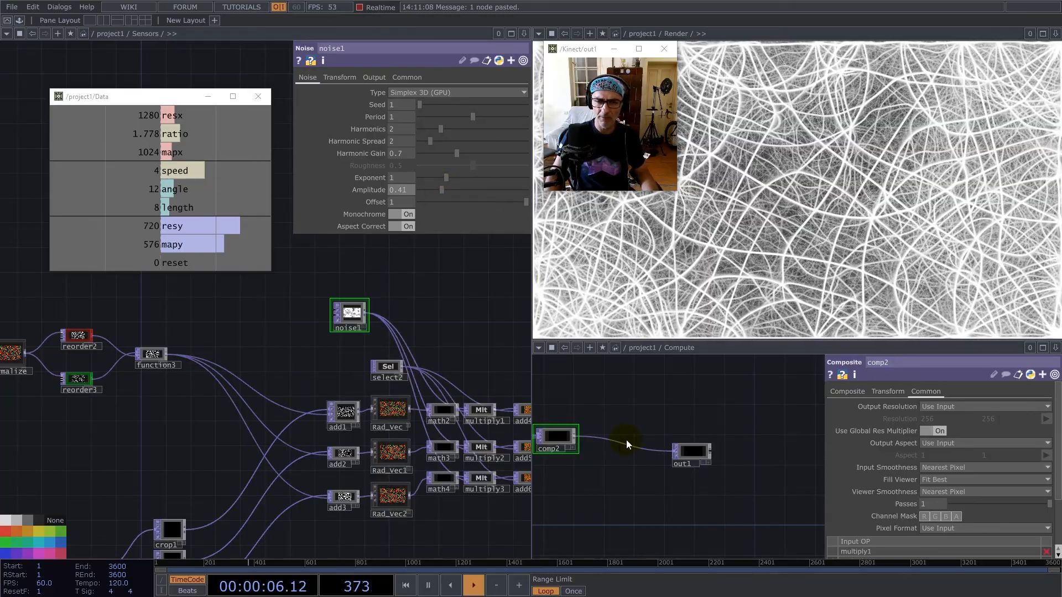
# In the Render network, set the opacity of the feedback component to 0.9.
pyautogui.scroll(-6, 685, 450)
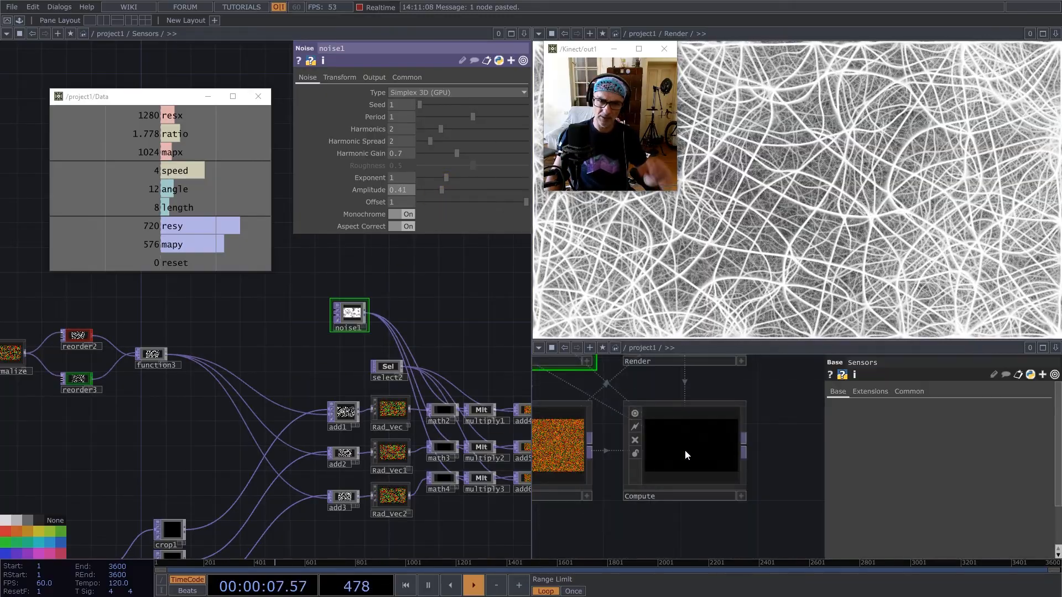
pyautogui.scroll(-5, 685, 449)
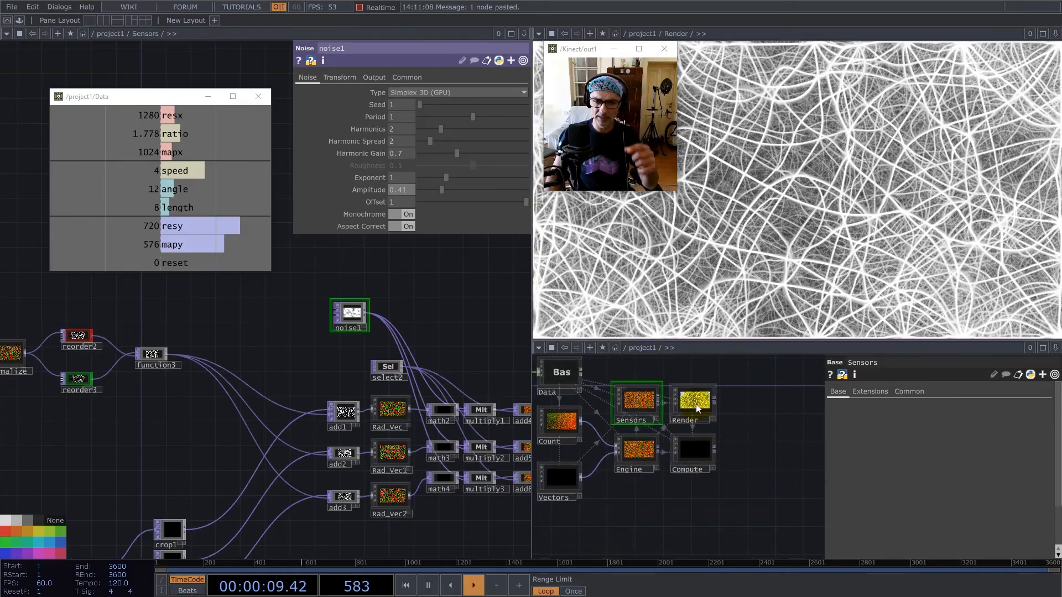
pyautogui.click(696, 408)
pyautogui.press('i')
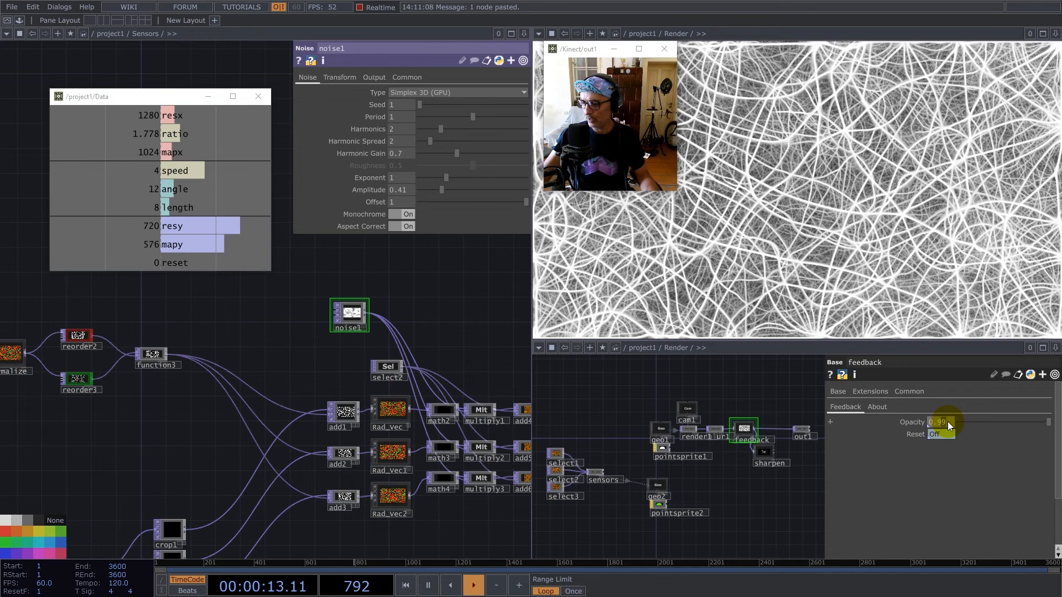
pyautogui.press('BackSpace')
pyautogui.press('Return')
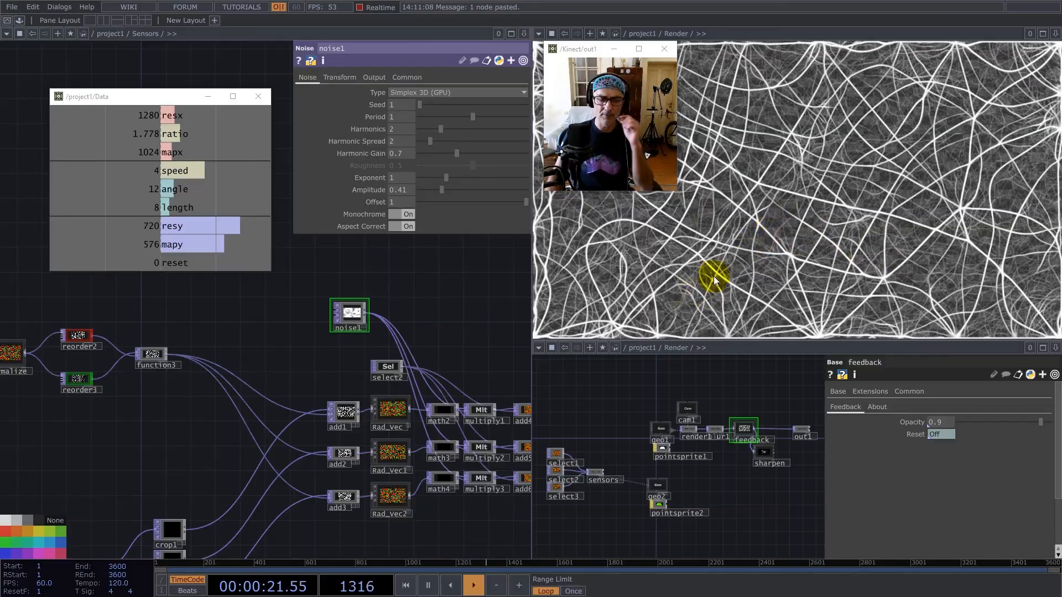
# Go up from the Sensors network to the root level and close the Render network pane.
pyautogui.moveTo(338, 334); pyautogui.dragTo(386, 278)
pyautogui.scroll(-3, 393, 276)
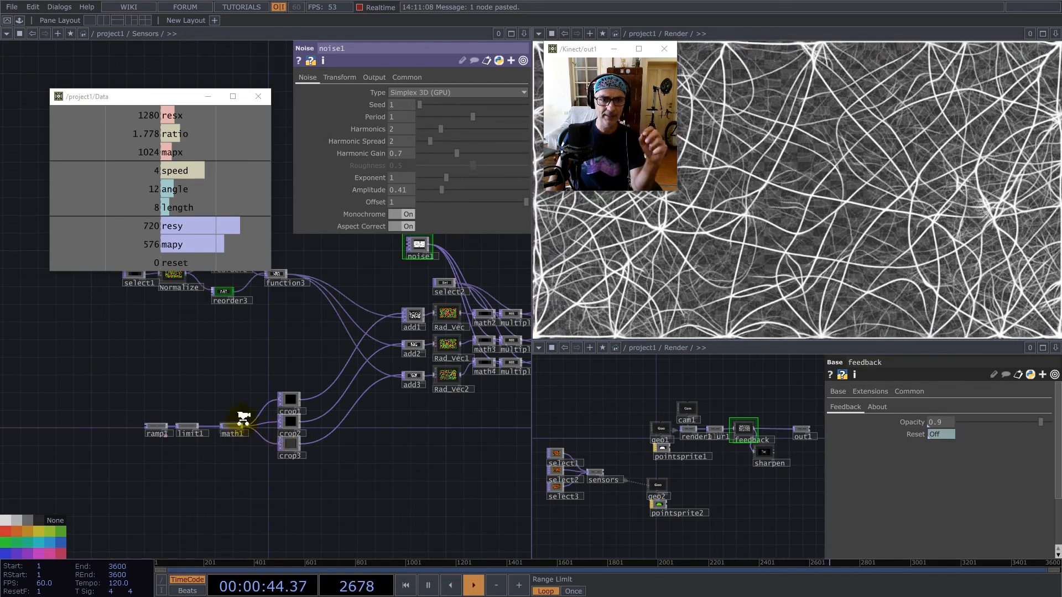
pyautogui.scroll(-10, 249, 421)
pyautogui.scroll(-6, 311, 411)
pyautogui.scroll(-8, 326, 412)
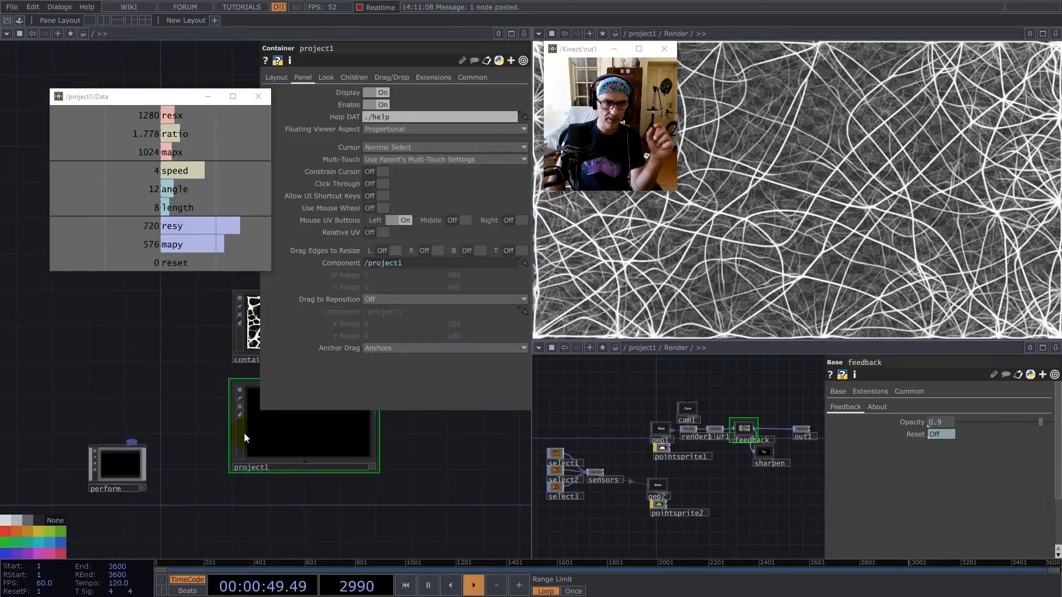
pyautogui.scroll(-2, 245, 432)
pyautogui.moveTo(194, 358); pyautogui.dragTo(66, 420)
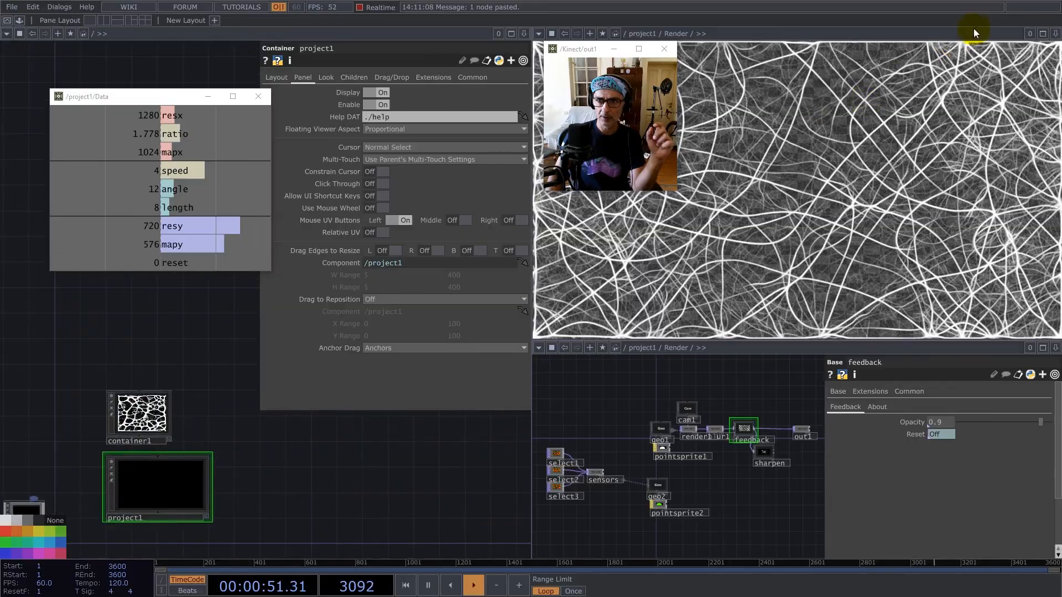
pyautogui.click(1055, 349)
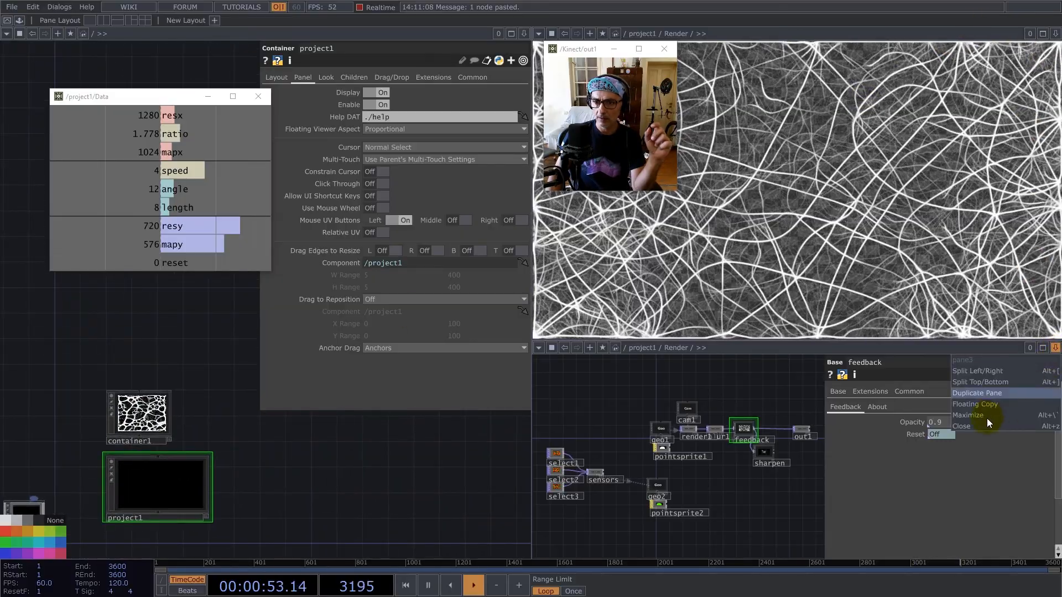
pyautogui.click(984, 427)
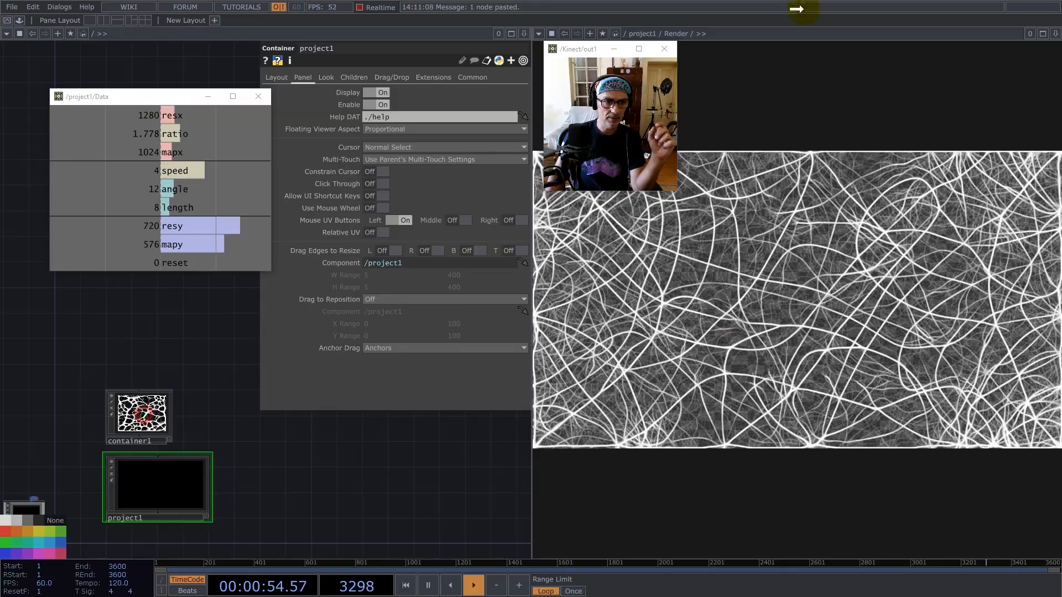
# Open container1 in the network editor and show its Post output in the remaining viewer pane.
pyautogui.click(814, 34)
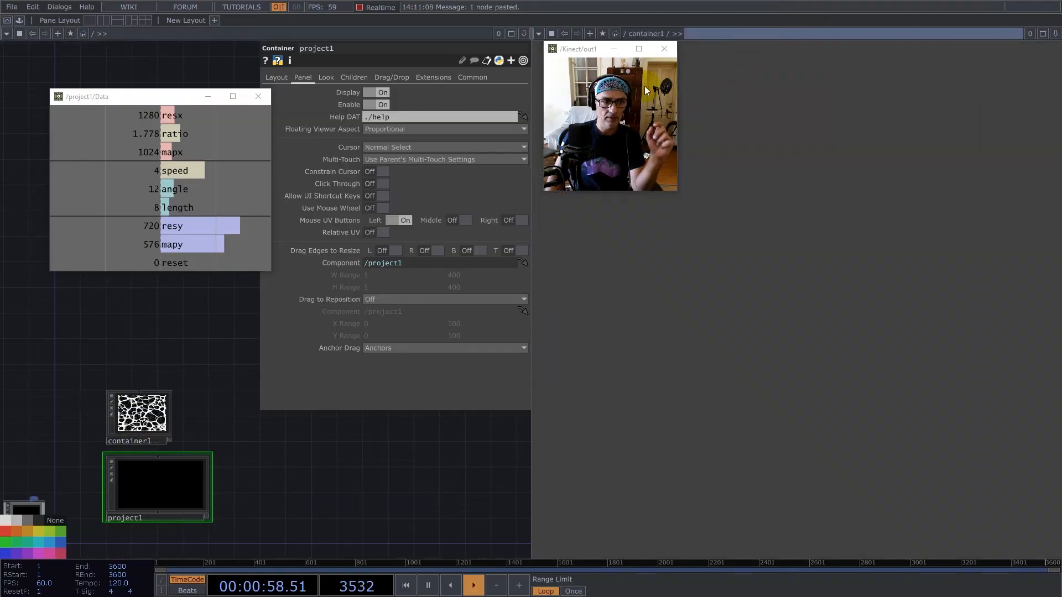
pyautogui.doubleClick(169, 398)
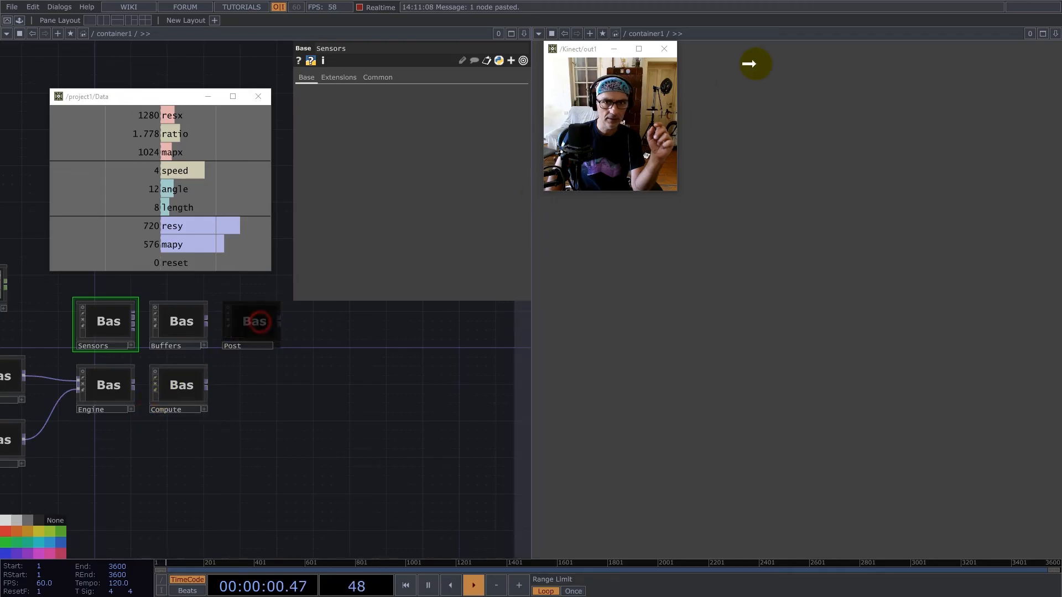
pyautogui.moveTo(764, 34); pyautogui.dragTo(771, 35)
# Open the Vector network in container1 and examine noise2, which sits between Normalize and math1.
pyautogui.moveTo(251, 456); pyautogui.dragTo(338, 484)
pyautogui.click(253, 462)
pyautogui.doubleClick(252, 462)
pyautogui.scroll(5, 243, 371)
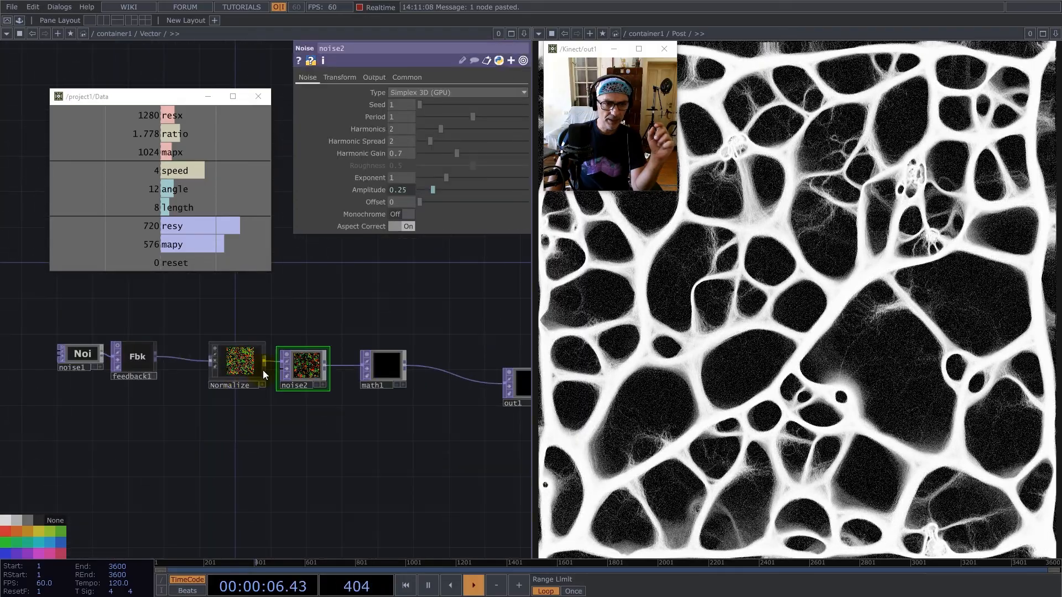
pyautogui.moveTo(301, 378); pyautogui.dragTo(309, 396)
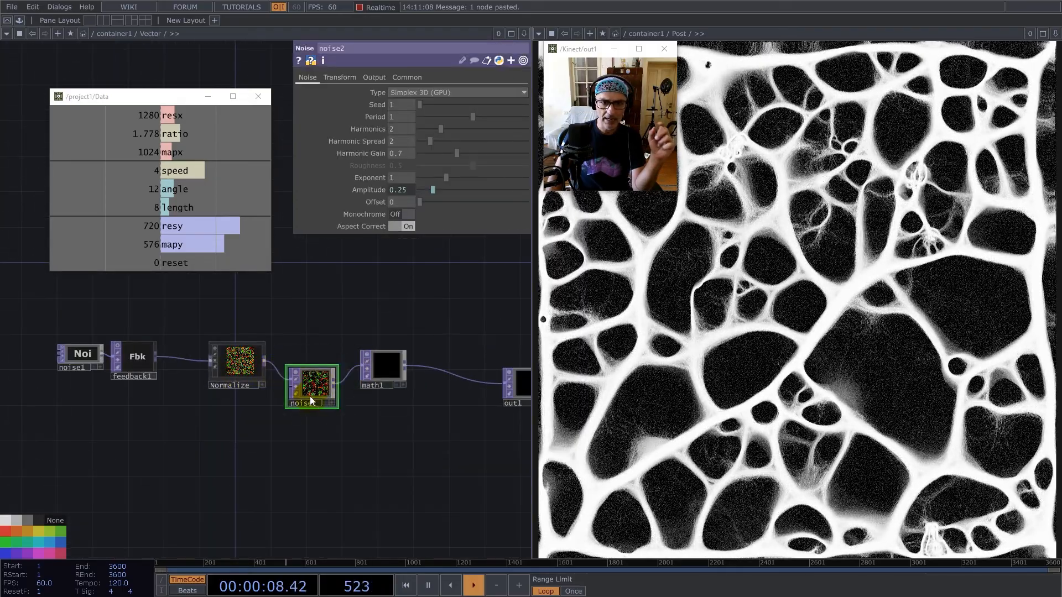
# Switch to container1's Sensors network and examine the settings of noise1, which feeds multiply1 to multiply3.
pyautogui.scroll(-8, 221, 407)
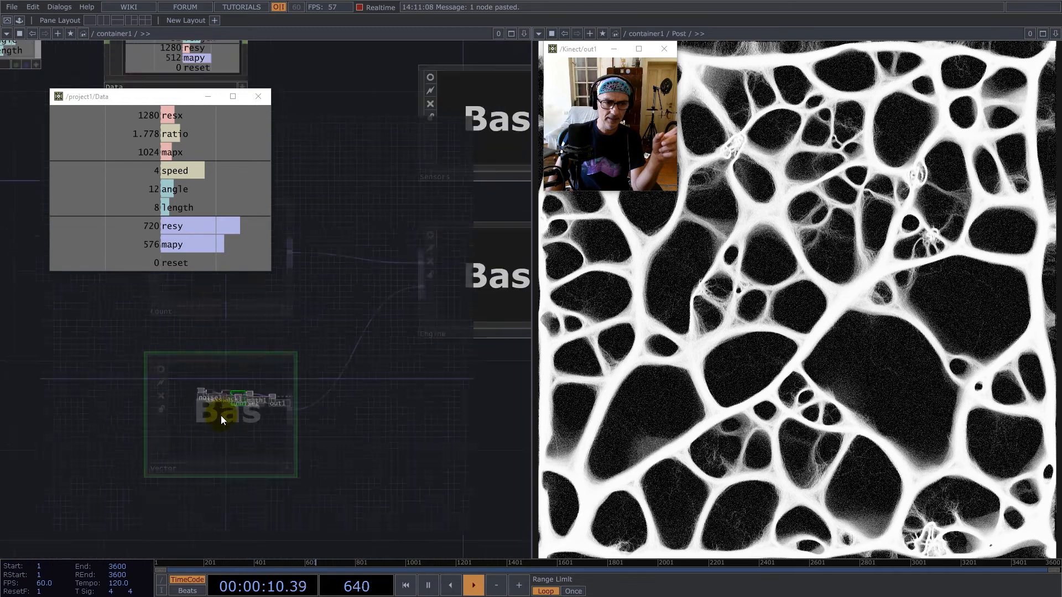
pyautogui.scroll(-3, 221, 416)
pyautogui.scroll(5, 323, 389)
pyautogui.moveTo(242, 308); pyautogui.dragTo(261, 409)
pyautogui.click(257, 359)
pyautogui.press('i')
pyautogui.moveTo(190, 330); pyautogui.dragTo(349, 329)
pyautogui.scroll(3, 67, 418)
pyautogui.moveTo(142, 391); pyautogui.dragTo(283, 309)
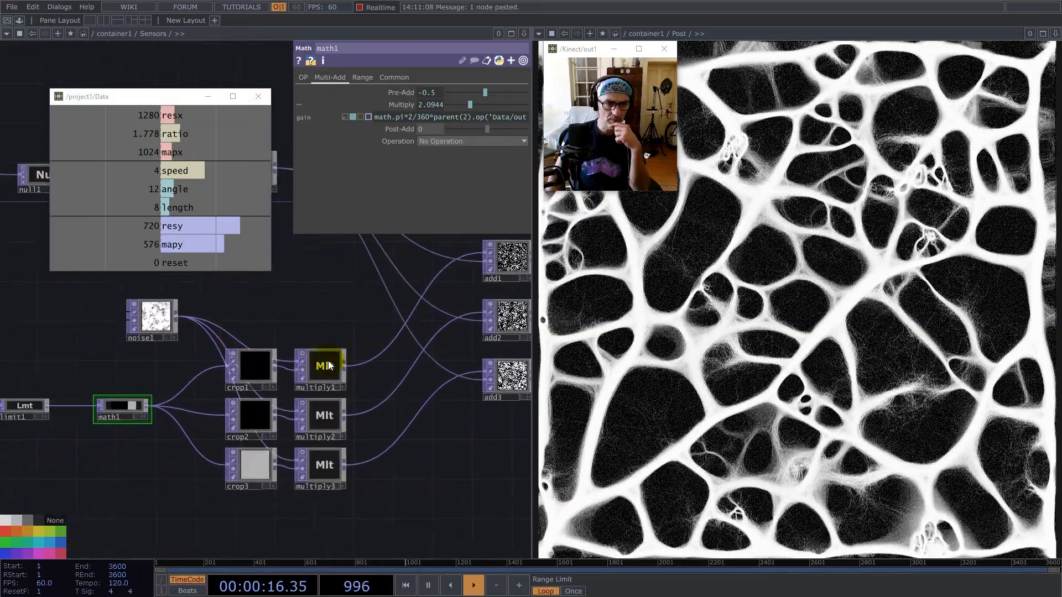
pyautogui.click(155, 314)
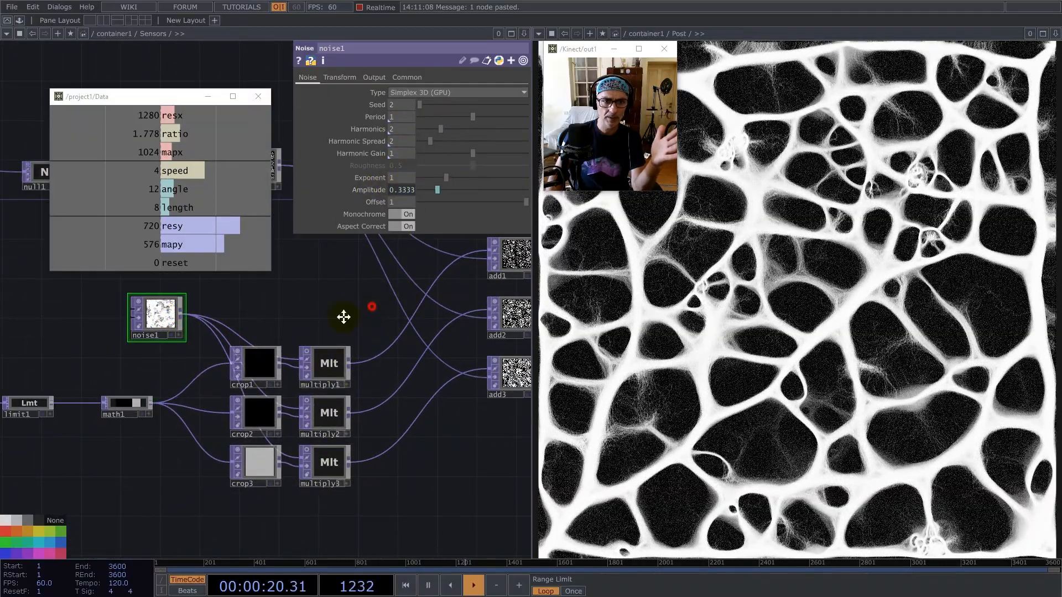
# Examine the settings of noise2 and its connections to the multiply4, multiply5 and multiply6 chains.
pyautogui.moveTo(368, 308); pyautogui.dragTo(180, 384)
pyautogui.scroll(-3, 180, 384)
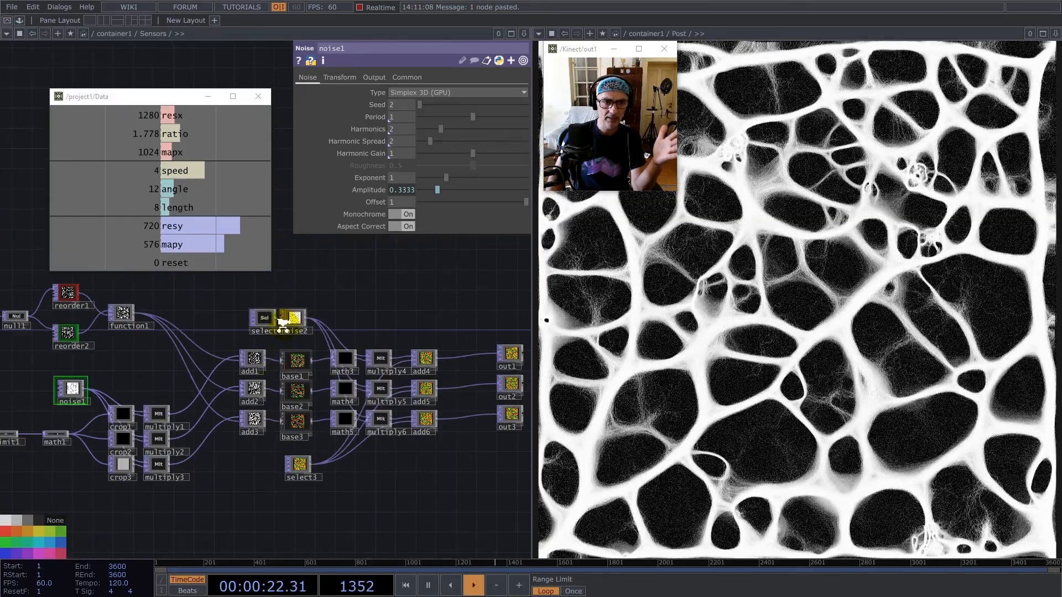
pyautogui.scroll(4, 283, 323)
pyautogui.click(310, 304)
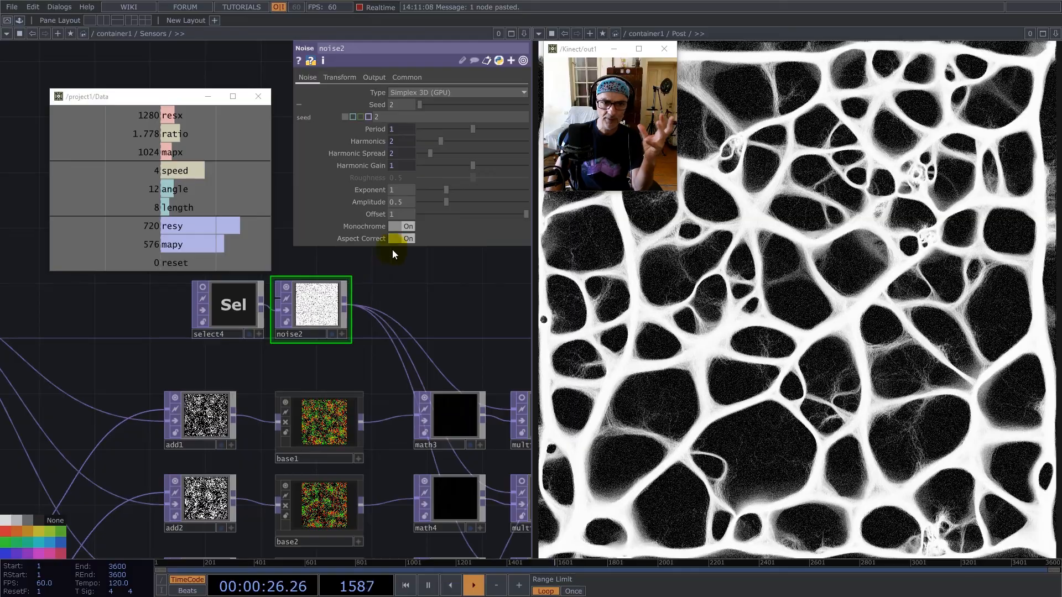
pyautogui.scroll(-2, 409, 346)
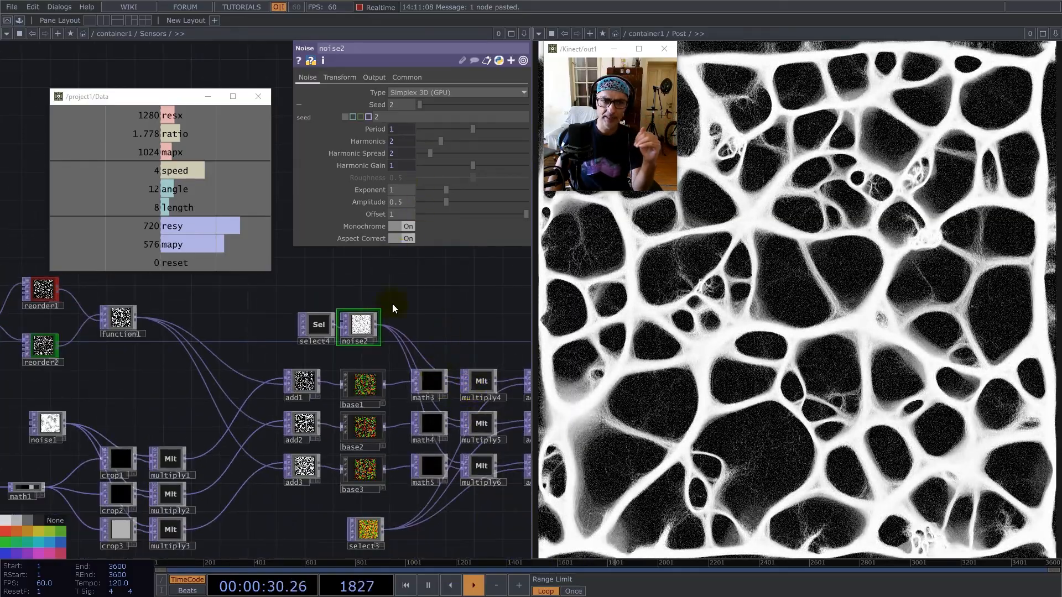
# Pull select4 away from noise2 and check which TOP it references.
pyautogui.moveTo(320, 328); pyautogui.dragTo(252, 318)
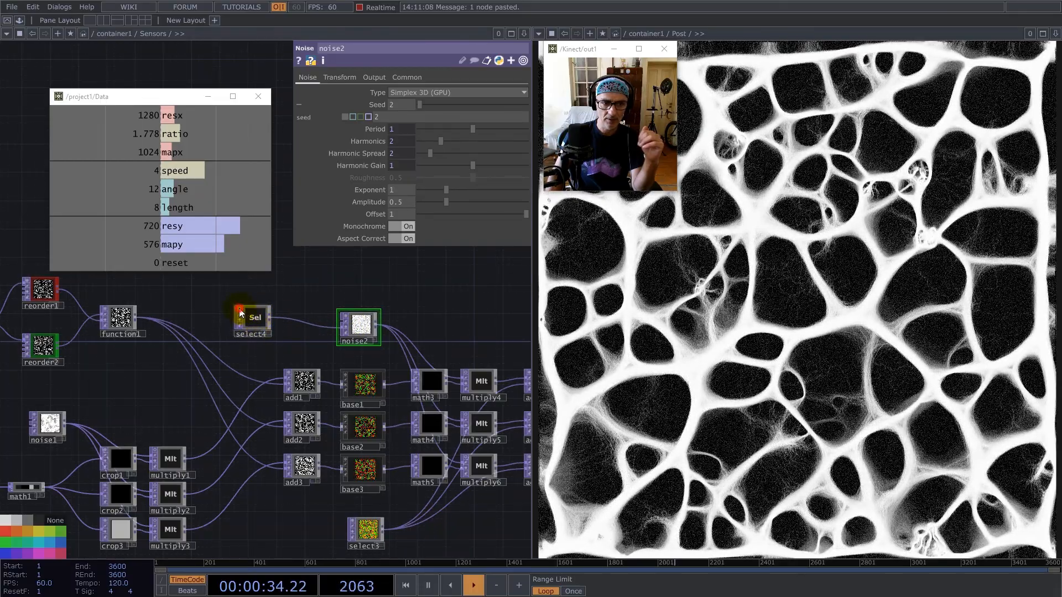
pyautogui.scroll(5, 241, 314)
pyautogui.click(303, 314)
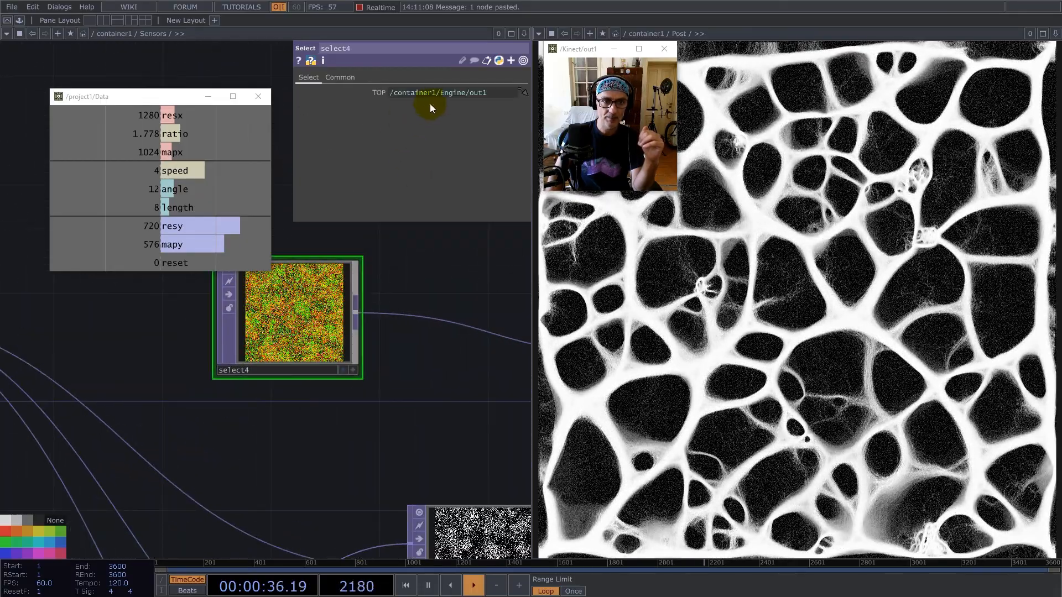
pyautogui.scroll(-5, 330, 258)
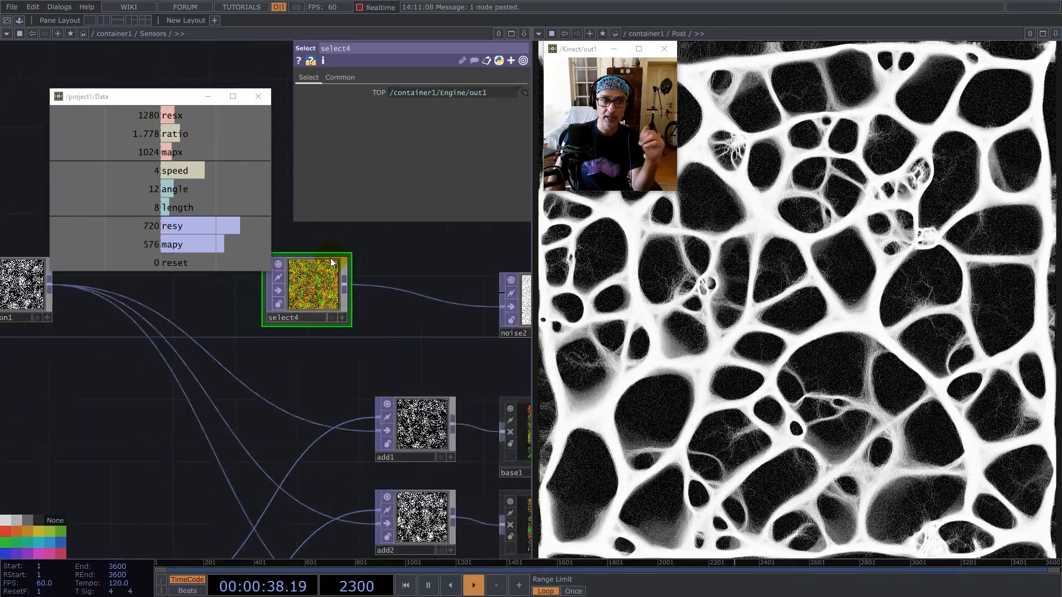
# Try feeding select3 into noise2 in place of select4, undo that connection, and move select4 back beside noise2.
pyautogui.moveTo(355, 444); pyautogui.dragTo(387, 272)
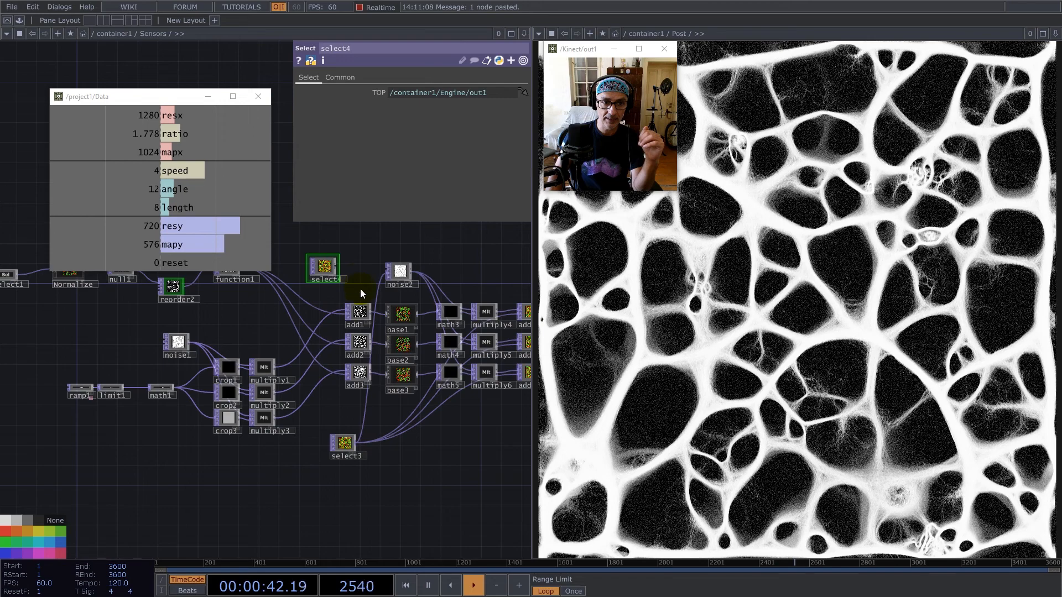
pyautogui.hotkey('ctrl', 'z')
pyautogui.moveTo(316, 265); pyautogui.dragTo(347, 274)
# Return to container1's top level, turn on the viewer of the Buffers component, and select it.
pyautogui.scroll(6, 346, 274)
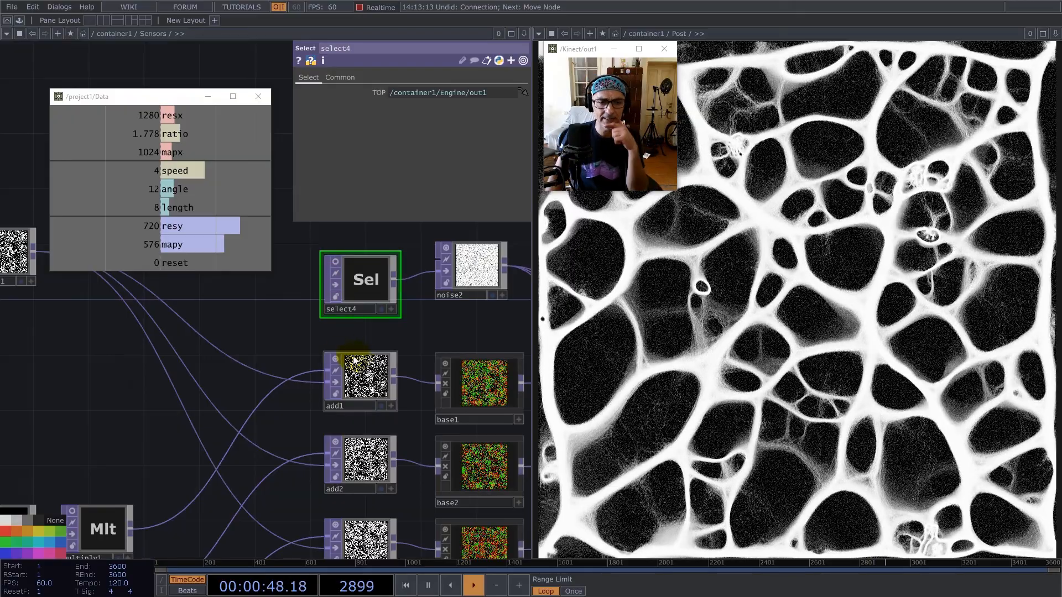
pyautogui.scroll(-6, 297, 337)
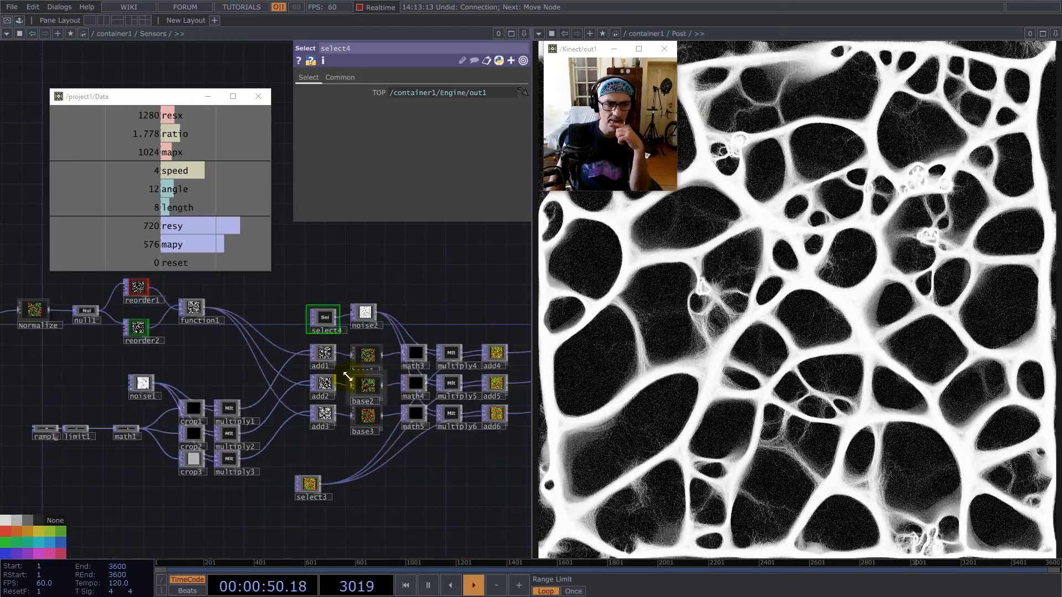
pyautogui.scroll(-2, 349, 376)
pyautogui.scroll(-10, 312, 370)
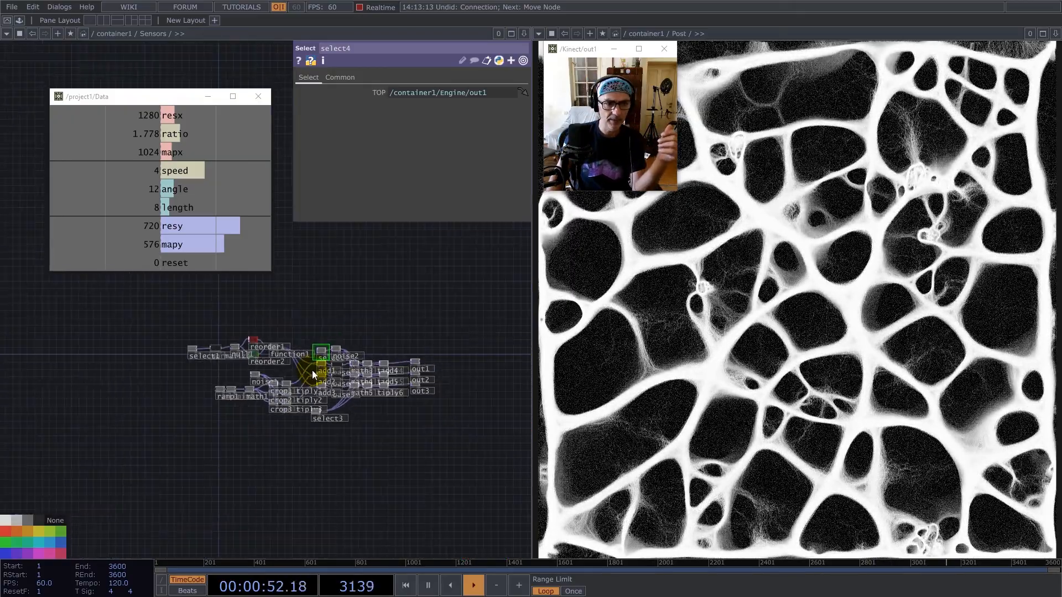
pyautogui.scroll(-6, 248, 440)
pyautogui.scroll(6, 344, 455)
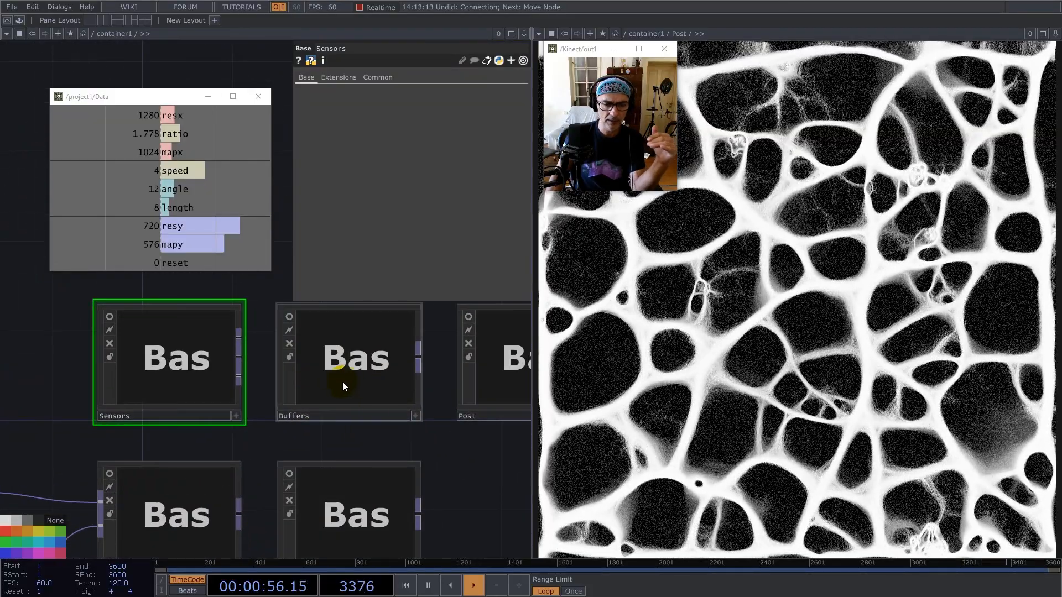
pyautogui.click(291, 318)
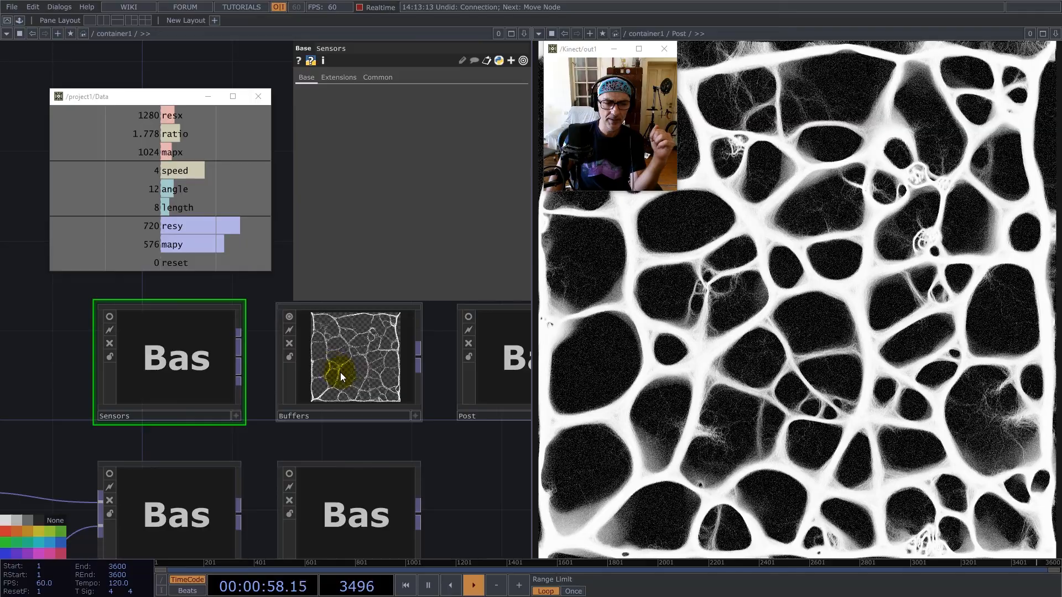
pyautogui.click(351, 361)
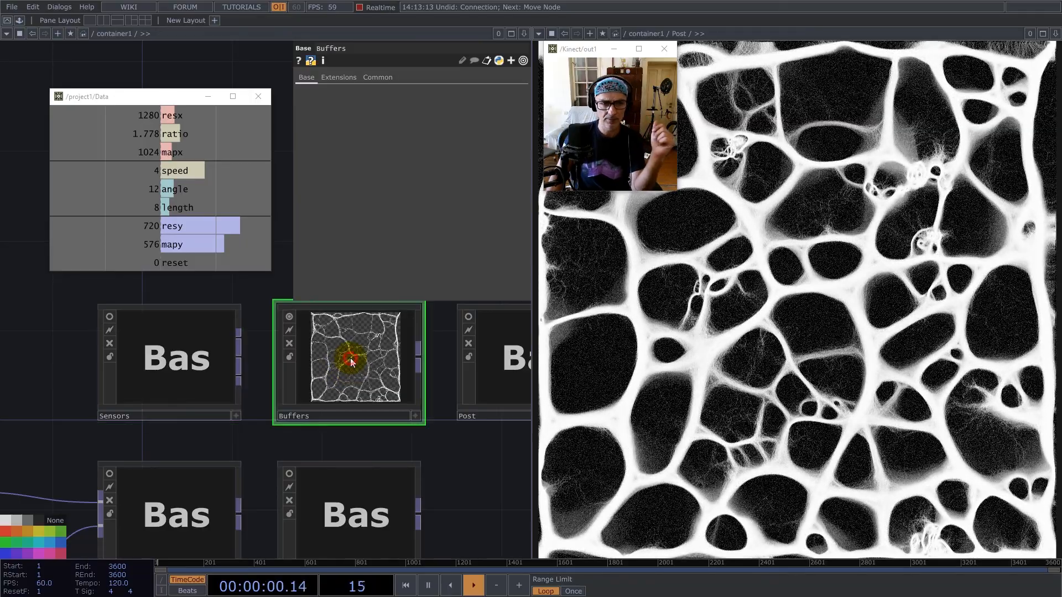
# Go inside the Buffers component, examine its render1 setup with cam1 and geo1, and return to container1's top level.
pyautogui.doubleClick(351, 361)
pyautogui.scroll(4, 312, 442)
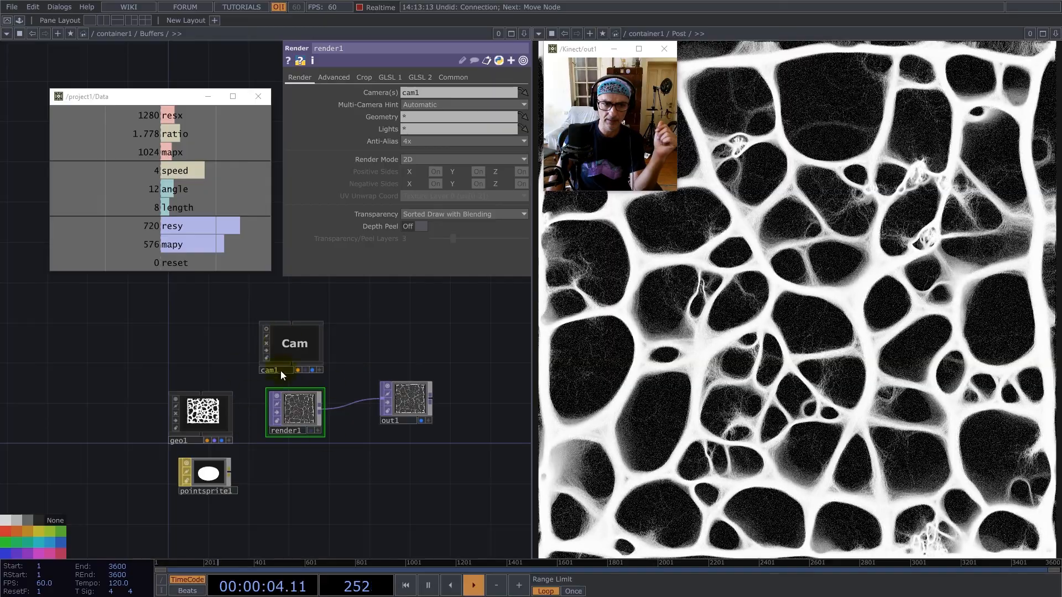
pyautogui.scroll(-5, 277, 401)
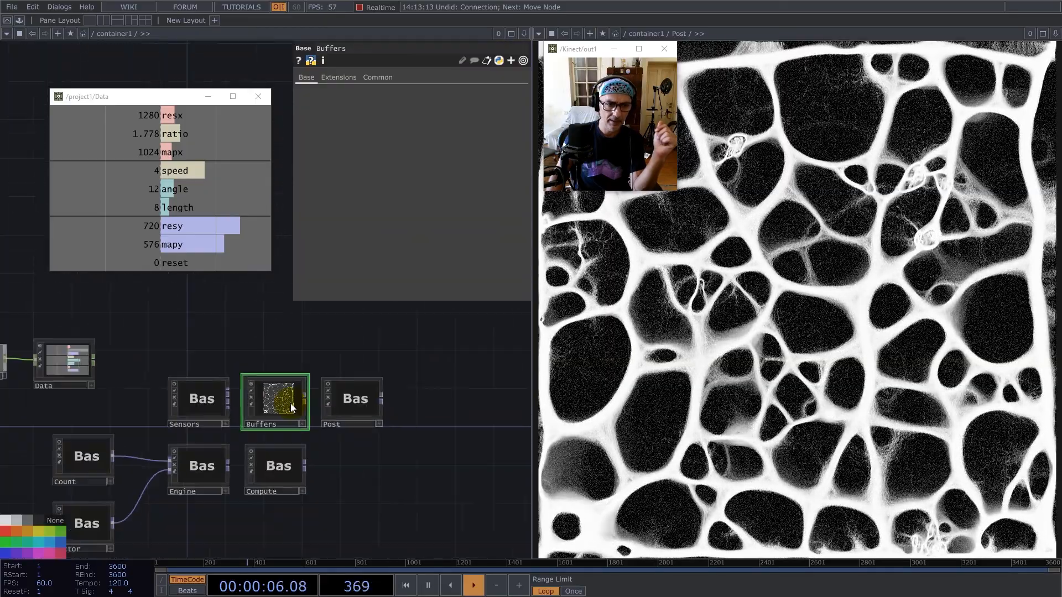
# Go inside the Post component and examine its operator chain from select1 through blur, feedback, sharpen and rgbkey1 to out1.
pyautogui.doubleClick(337, 403)
pyautogui.scroll(5, 293, 417)
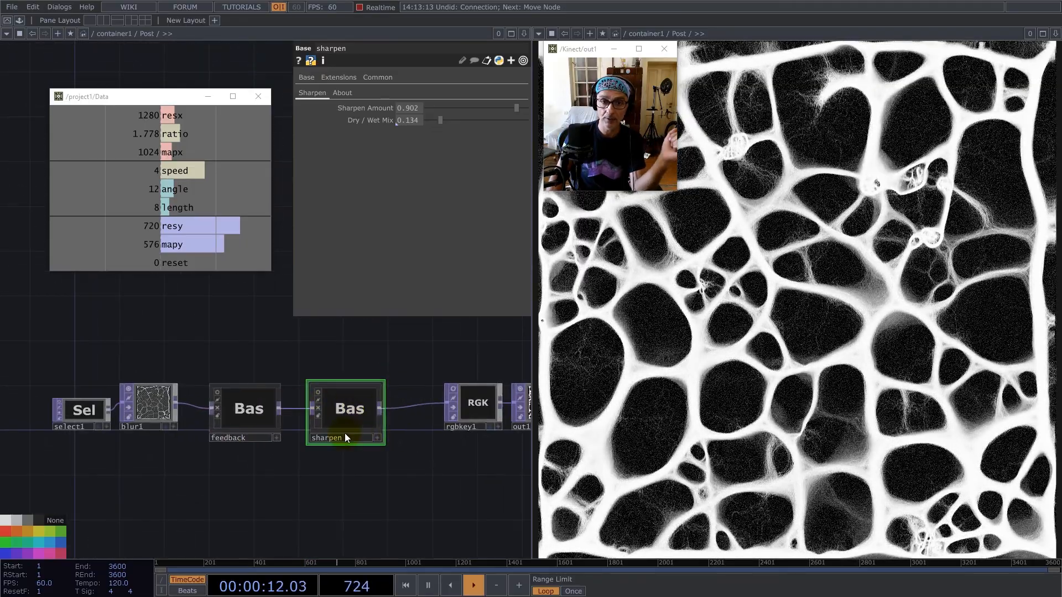
pyautogui.scroll(-5, 344, 433)
pyautogui.scroll(-5, 328, 433)
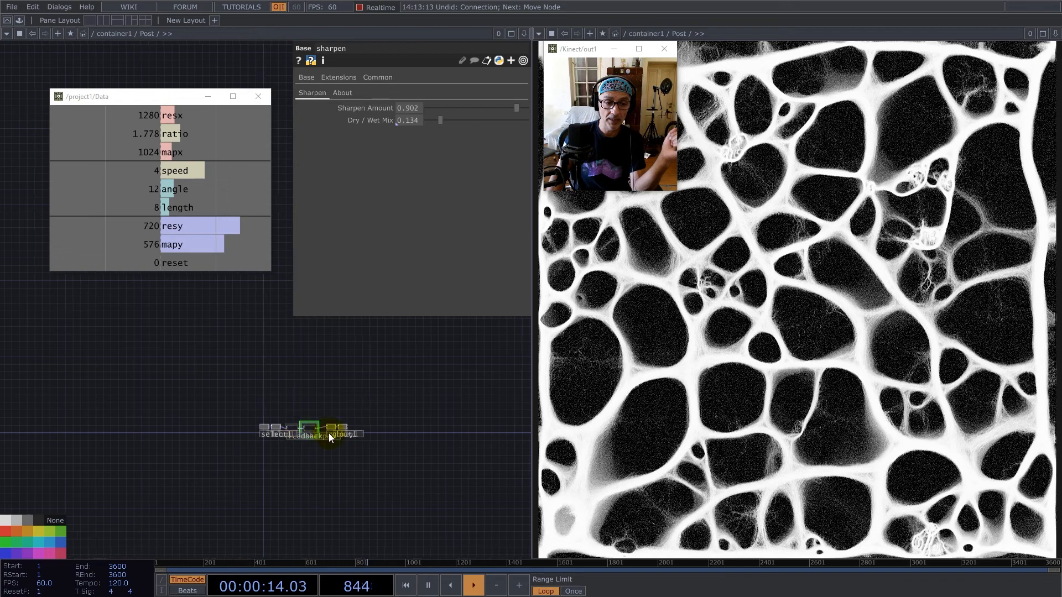
# Return to container1's top level, compare the Buffers and Post previews, and review the whole component network.
pyautogui.scroll(4, 284, 441)
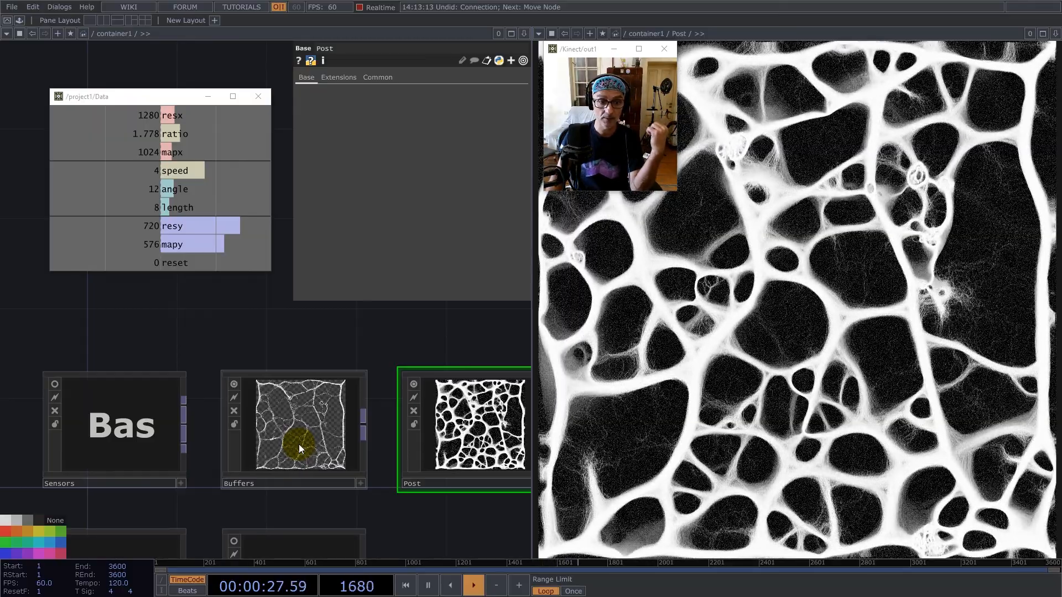
pyautogui.scroll(-1, 334, 399)
pyautogui.scroll(-4, 334, 397)
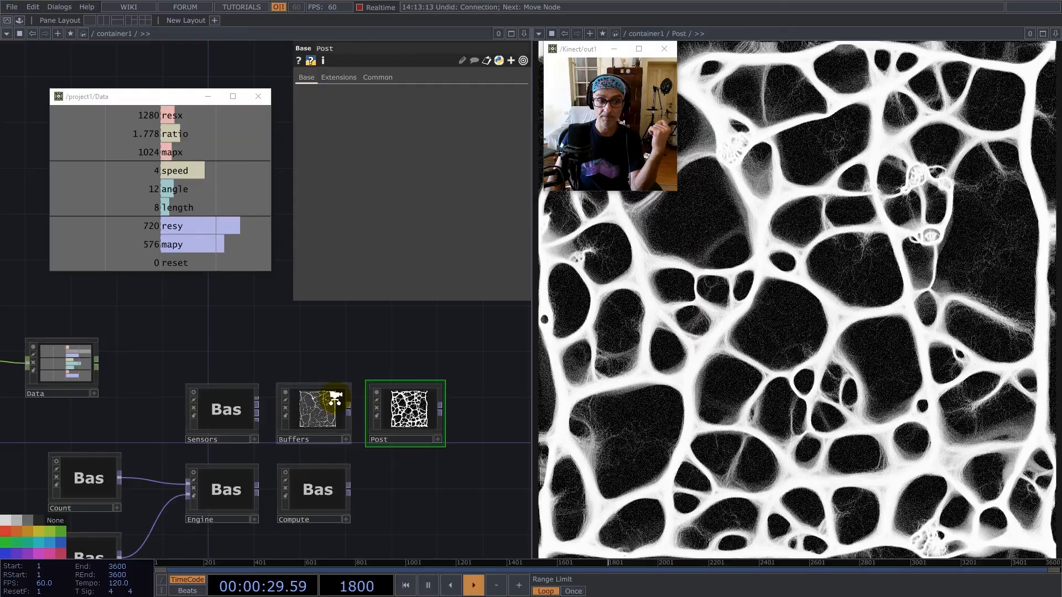
pyautogui.moveTo(271, 348); pyautogui.dragTo(300, 333)
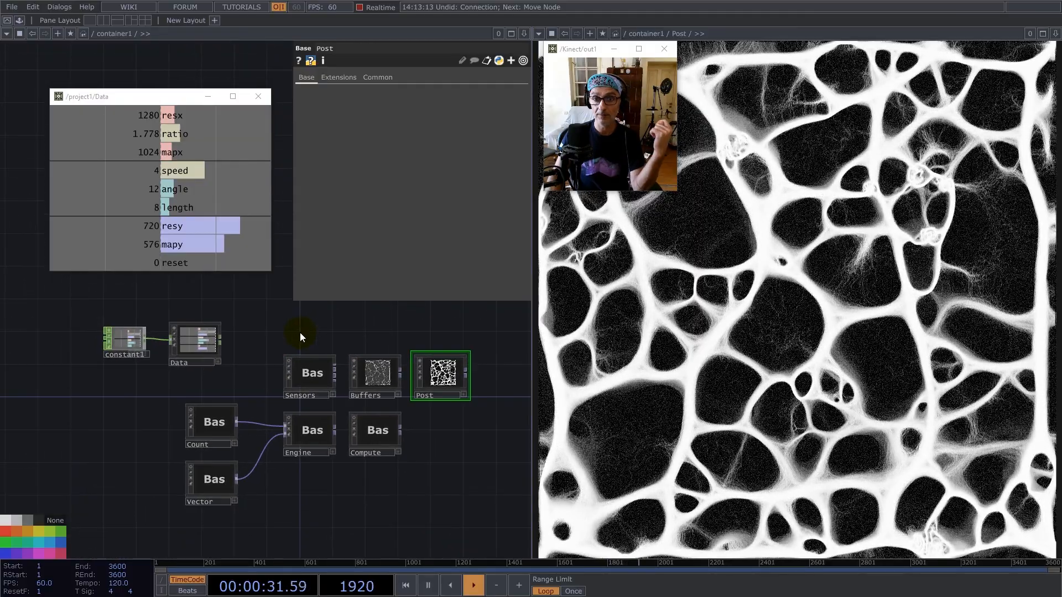